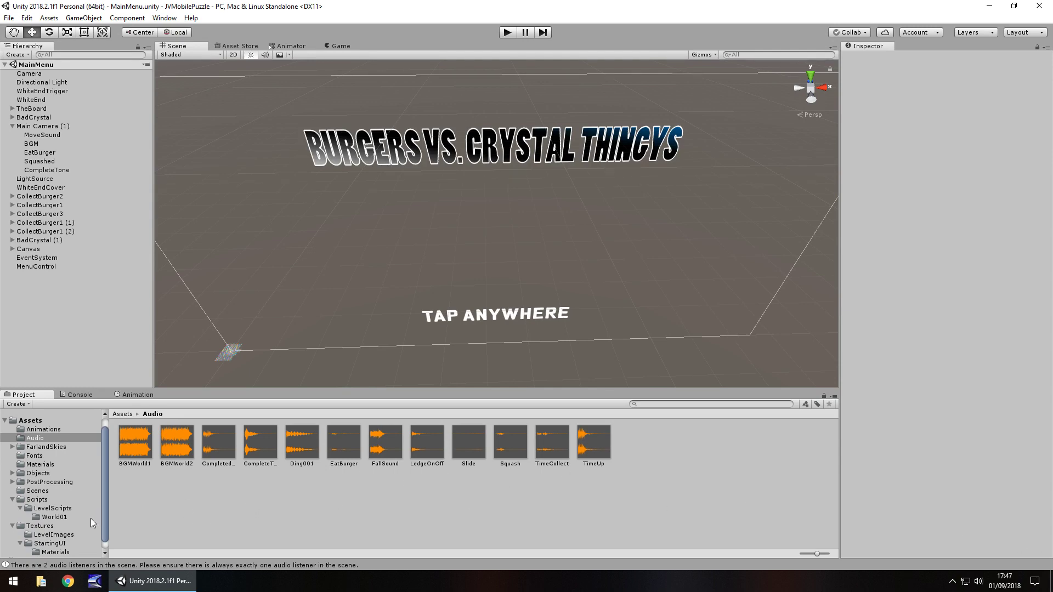
Step: Open the WL0101 scene from the project's Scenes folder and play-test the level, stopping the run at the end
left_click(59, 517)
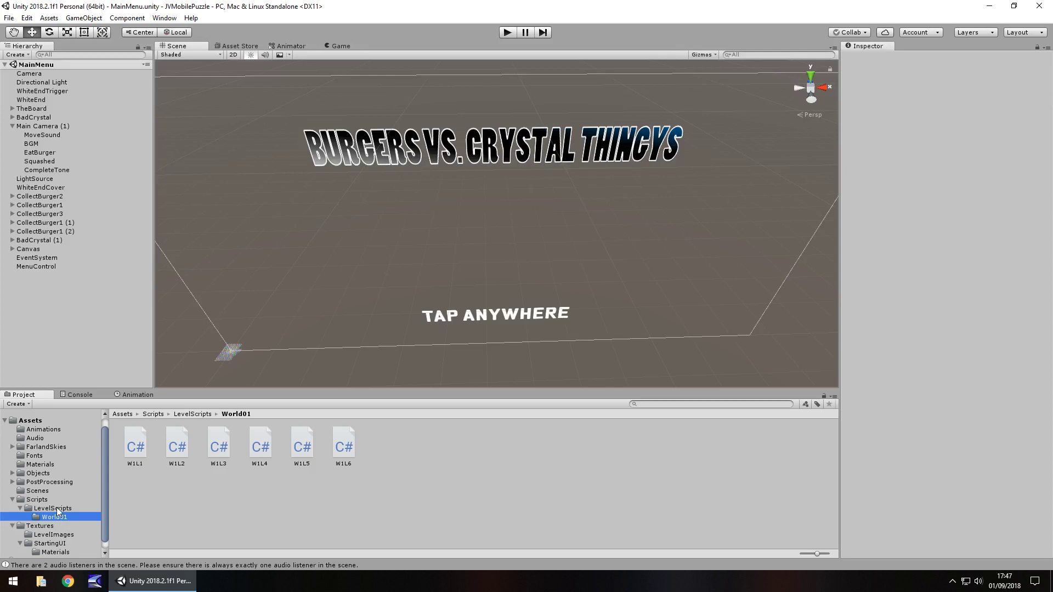
left_click(37, 490)
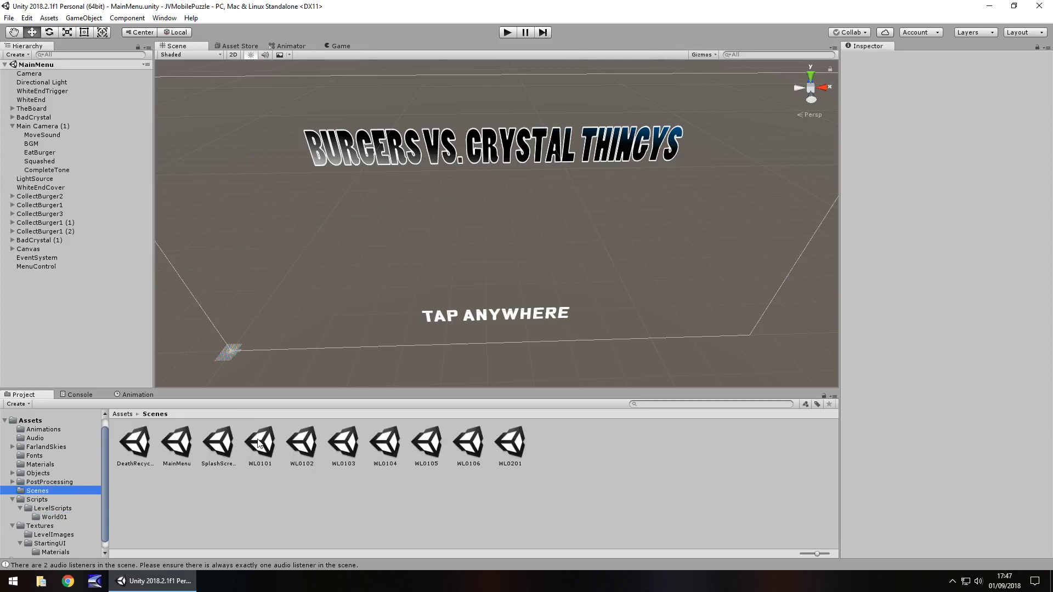
double_click(259, 443)
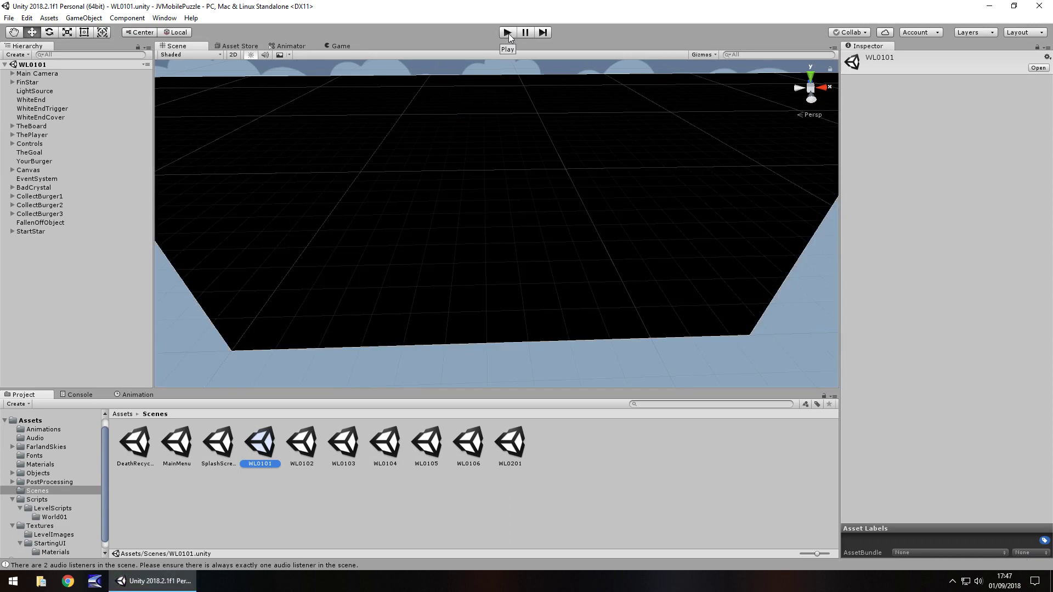
left_click(507, 32)
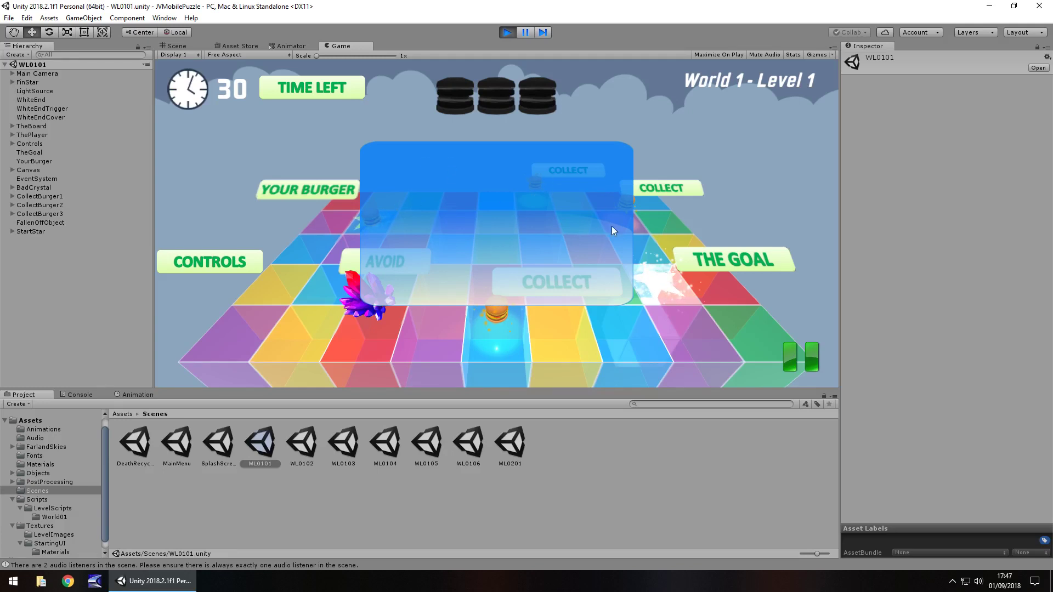
left_click(507, 33)
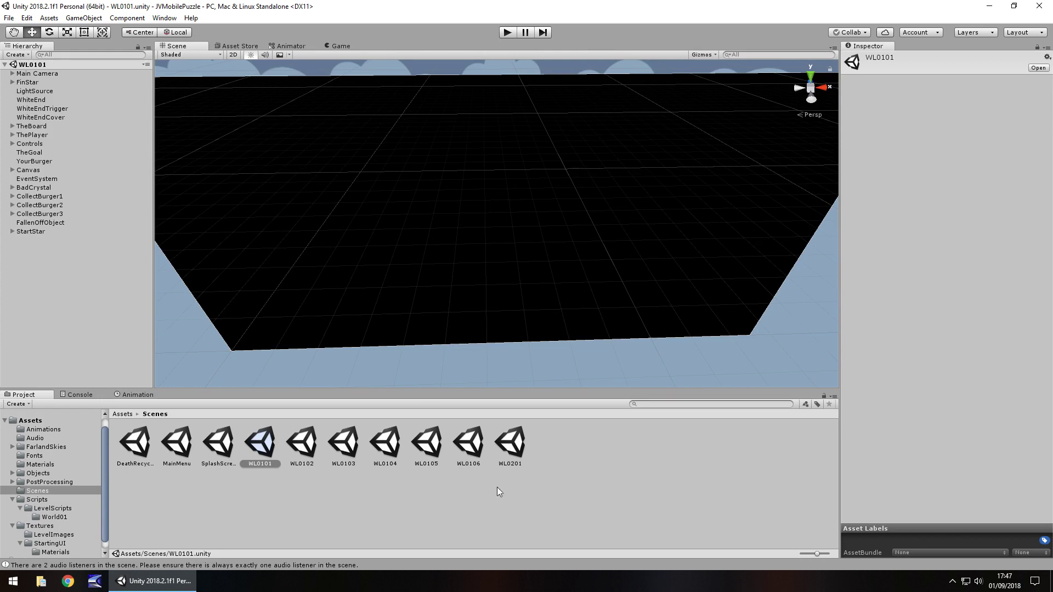
left_click(621, 478)
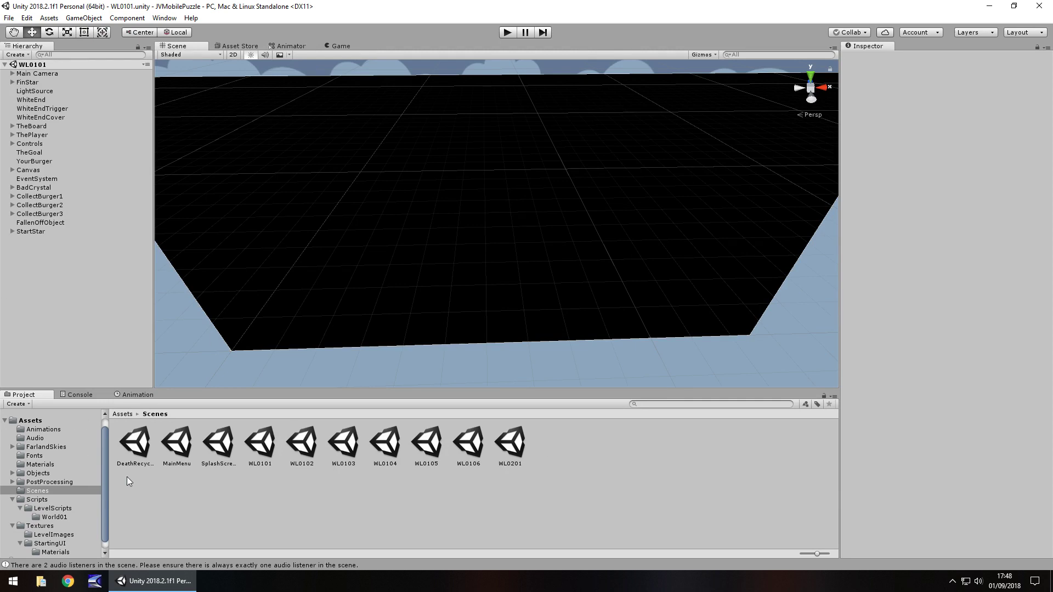
Step: Activate the PausePanel in the Canvas and deactivate the FadeIn overlay
left_click(12, 170)
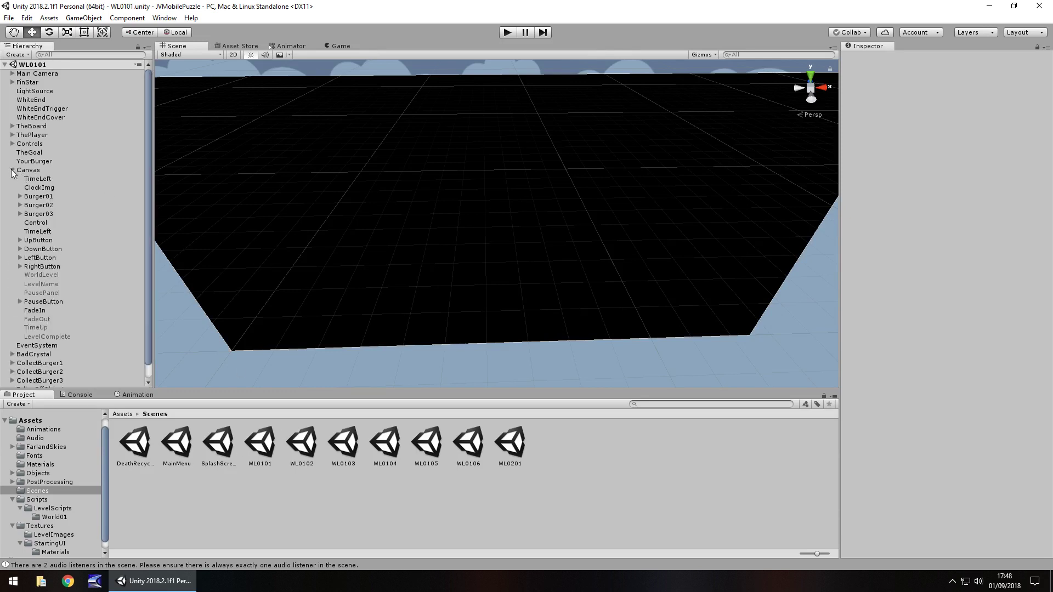
left_click(48, 292)
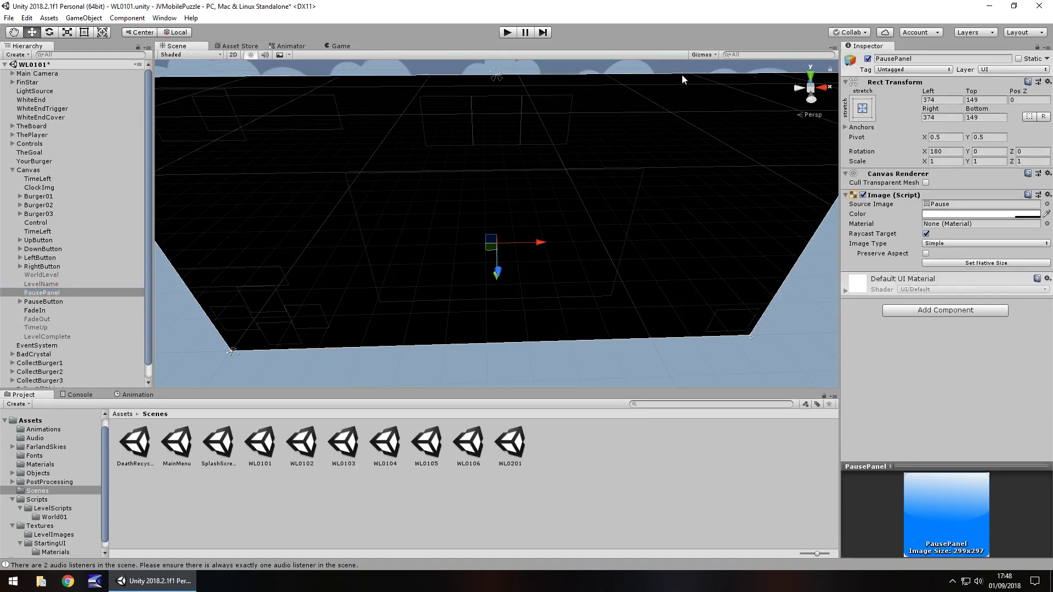
left_click(34, 310)
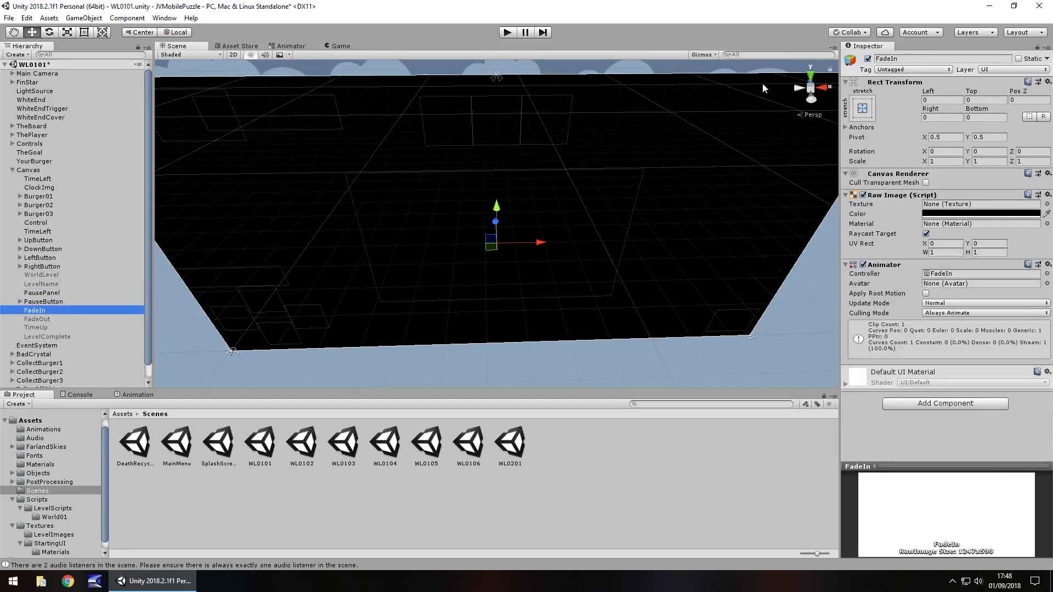
left_click(867, 58)
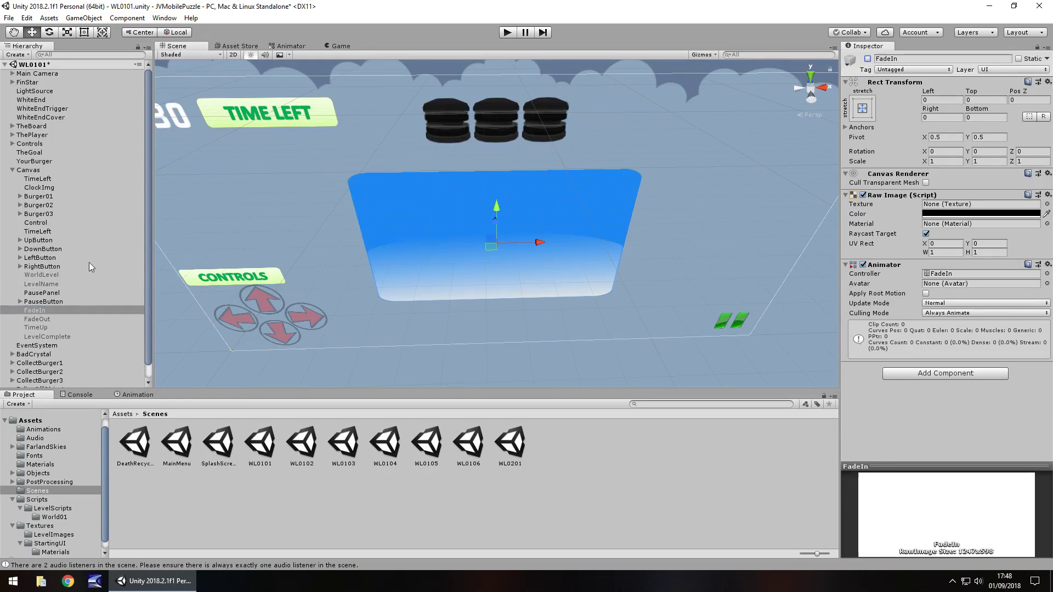
Step: Duplicate the WorldLevel text and make the copy a child of PausePanel
left_click_drag(645, 290, 491, 179, "alt")
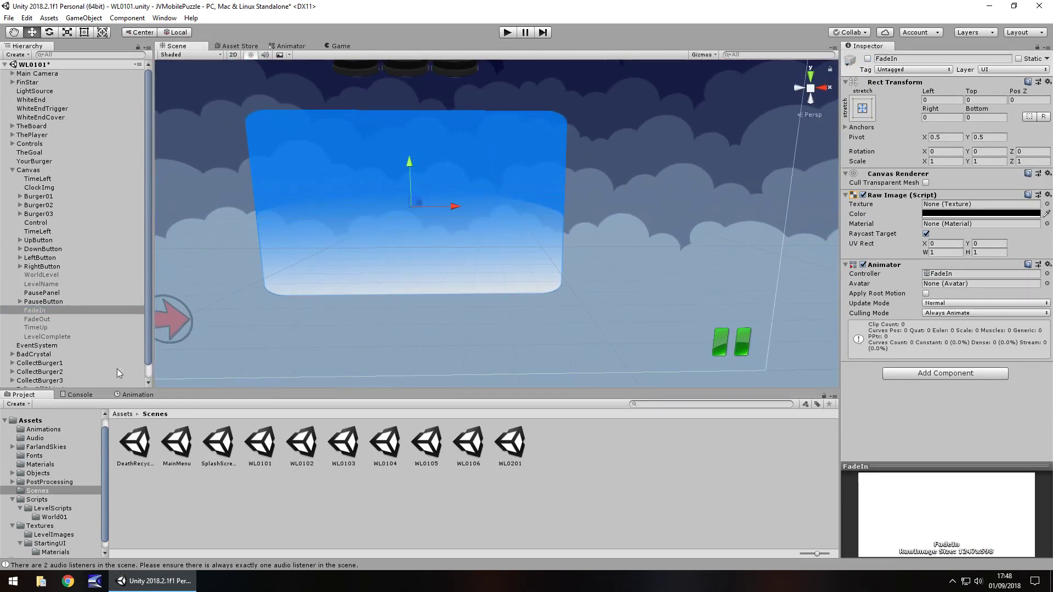
left_click(49, 274)
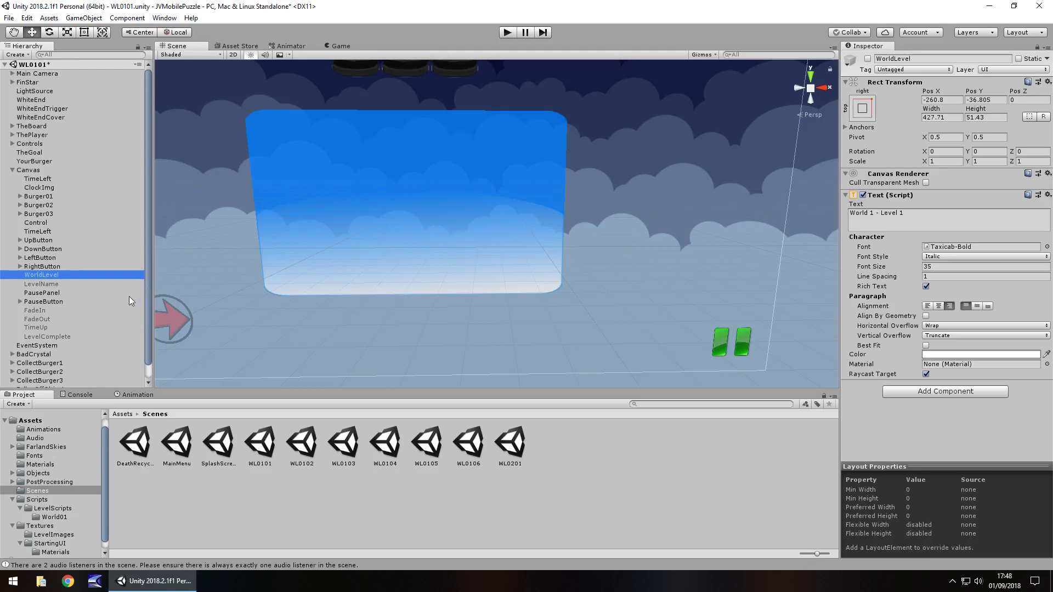
key("ctrl+d")
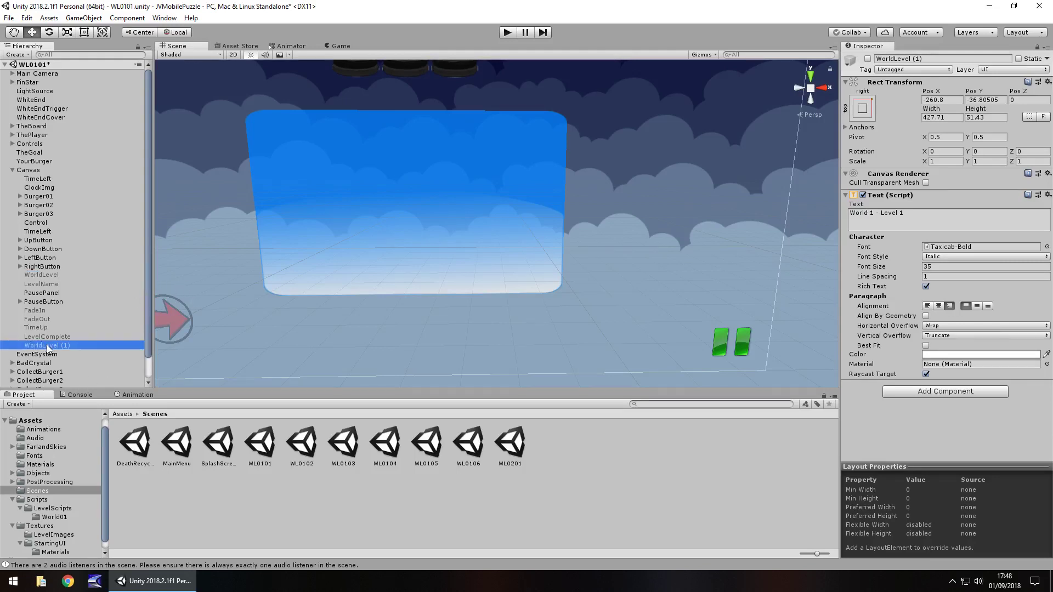
left_click_drag(48, 348, 42, 294)
Step: Anchor the duplicated WorldLevel text to the top centre of PausePanel and activate it
left_click(862, 108)
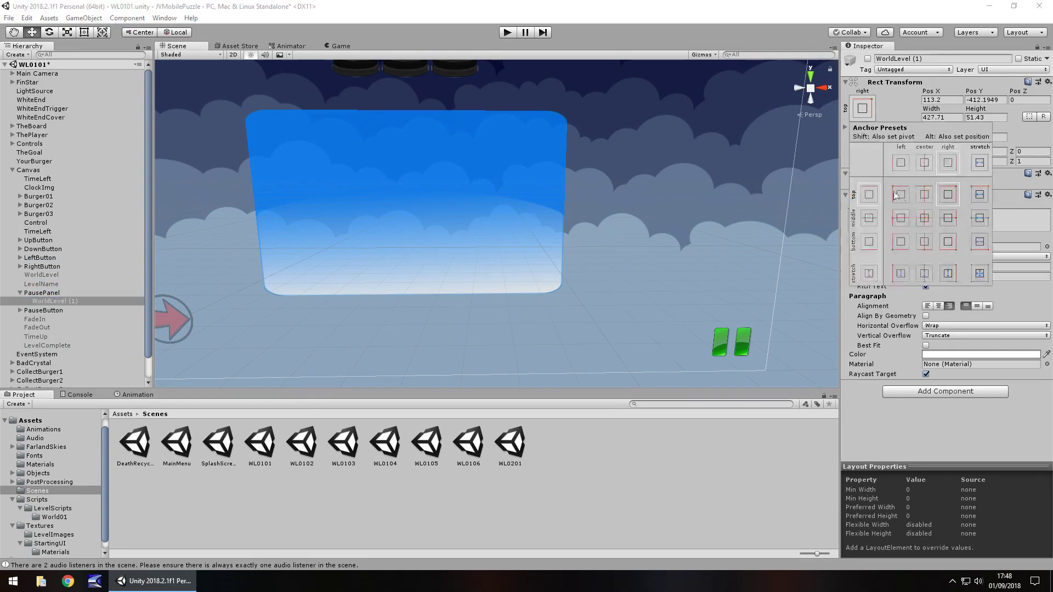
left_click(924, 195)
double_click(752, 5)
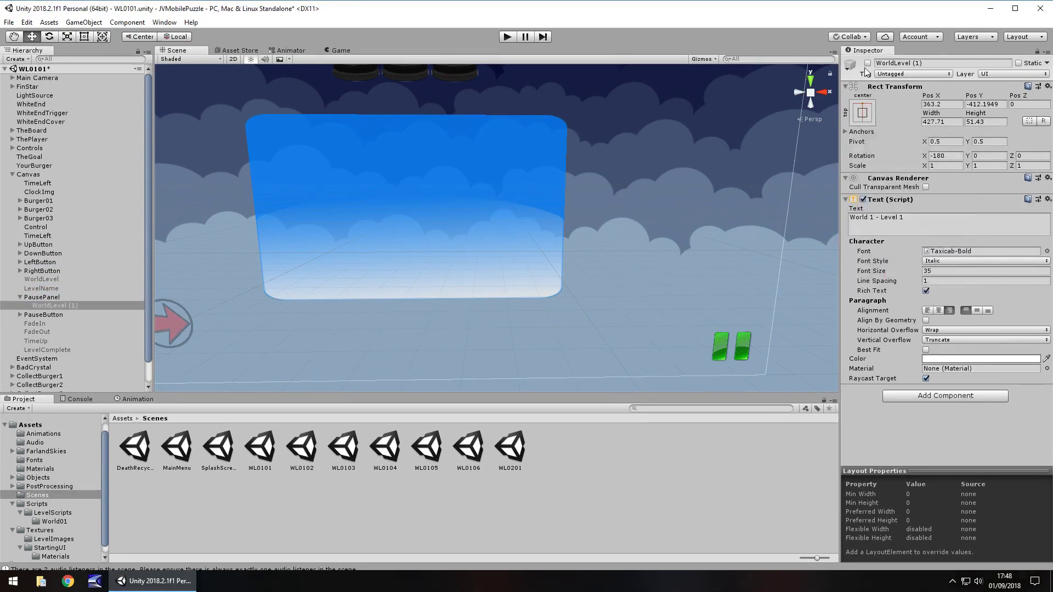
left_click(867, 63)
Step: Centre-align the duplicated text and place it inside the panel's upper edge at Pos X 0 and Pos Y about -262
left_click(941, 104)
type("0")
left_click(983, 104)
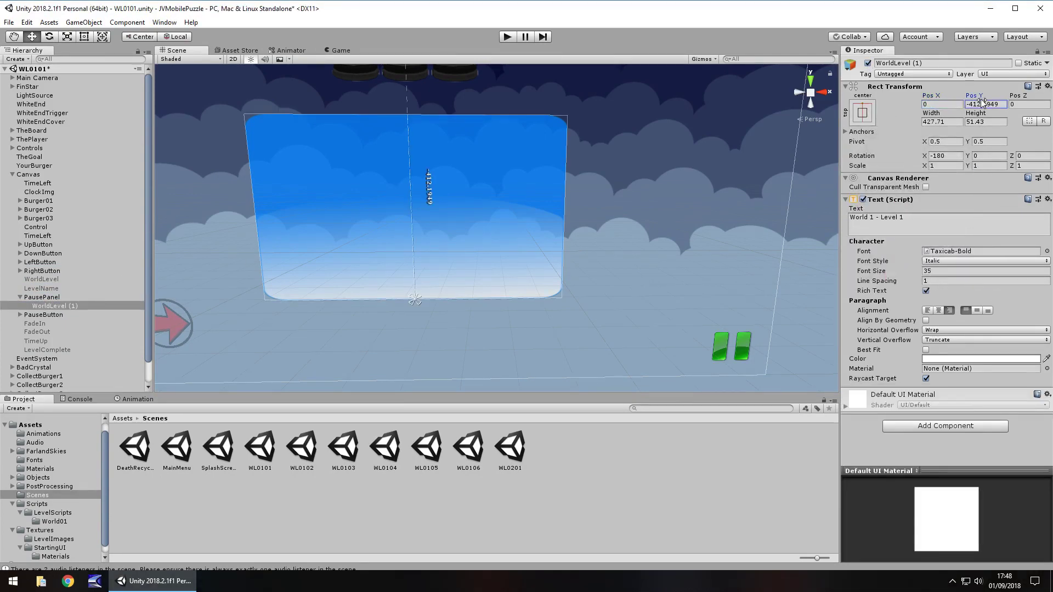
type("0")
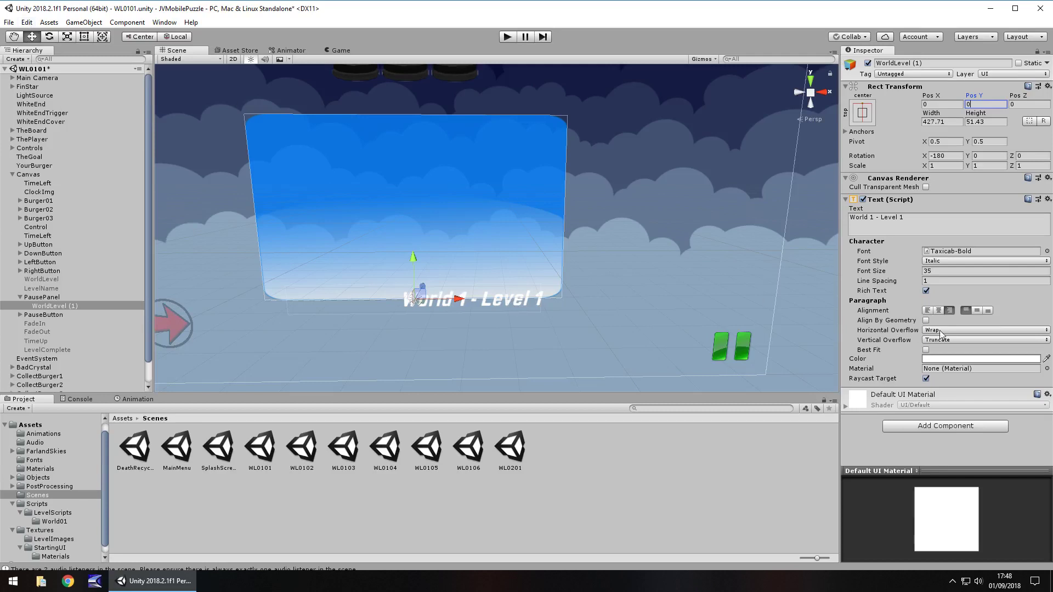
left_click(939, 310)
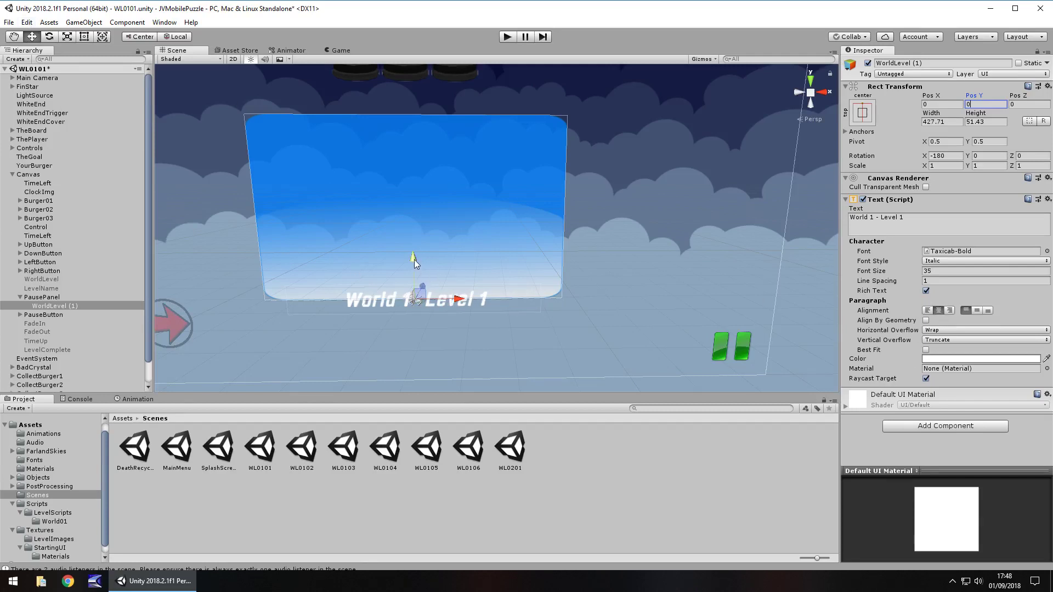
left_click_drag(413, 259, 406, 95)
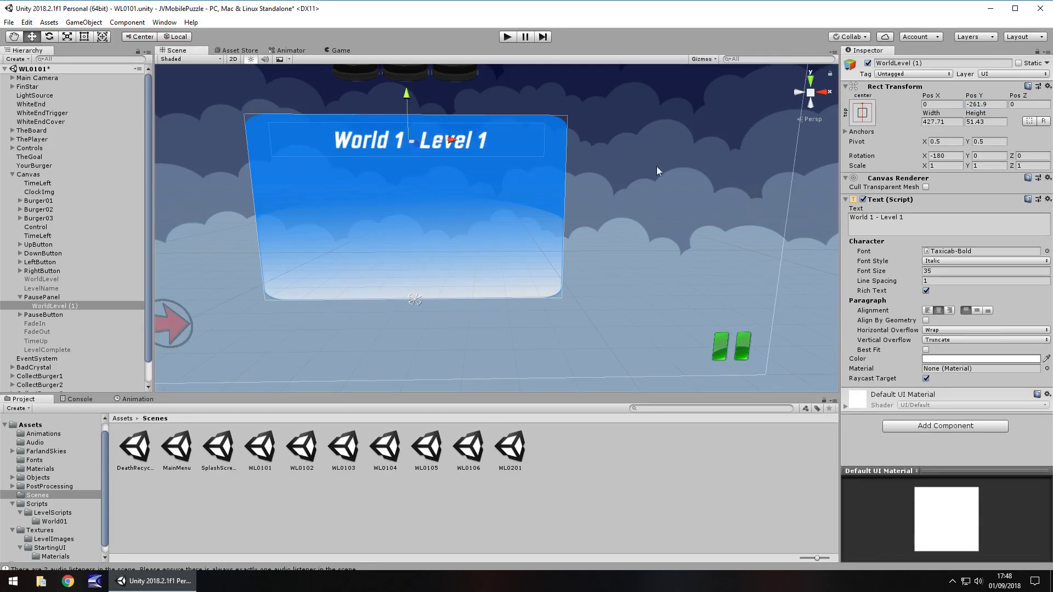
Step: Change the panel title's text to PAUSED and set its font size to 46
left_click(920, 223)
type("PAUSED")
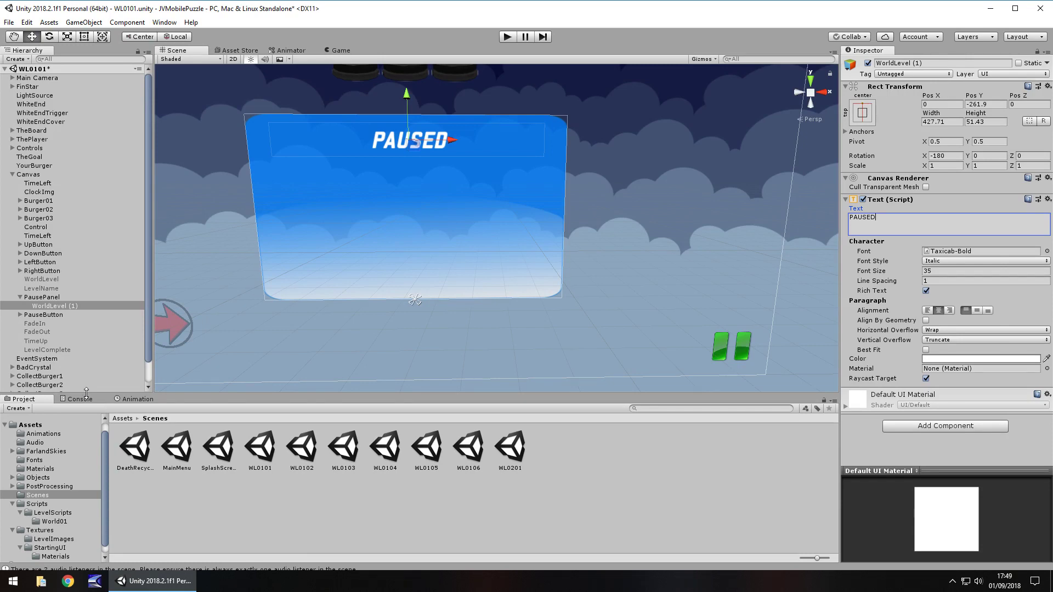
left_click(966, 272)
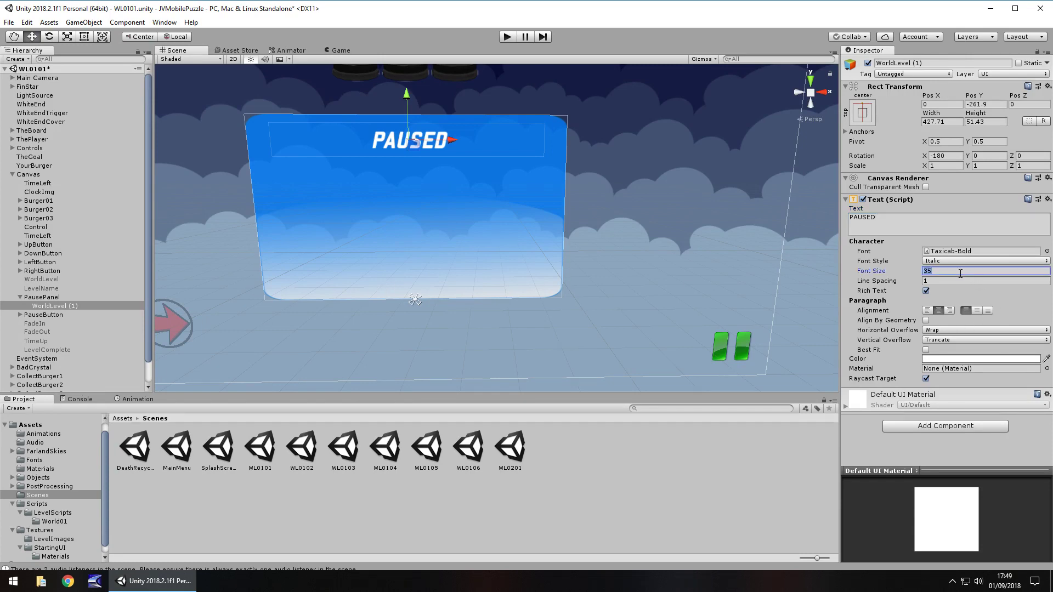
type("46")
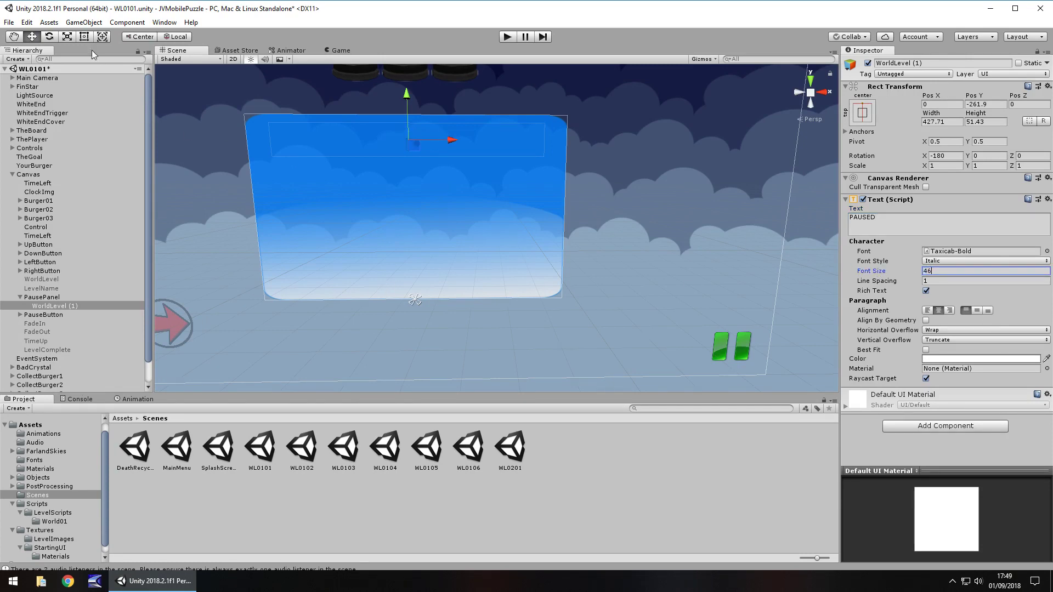
Step: Extend the PAUSED text box downward to a height of about 66 and save the scene
left_click(84, 36)
left_click_drag(436, 156, 472, 170)
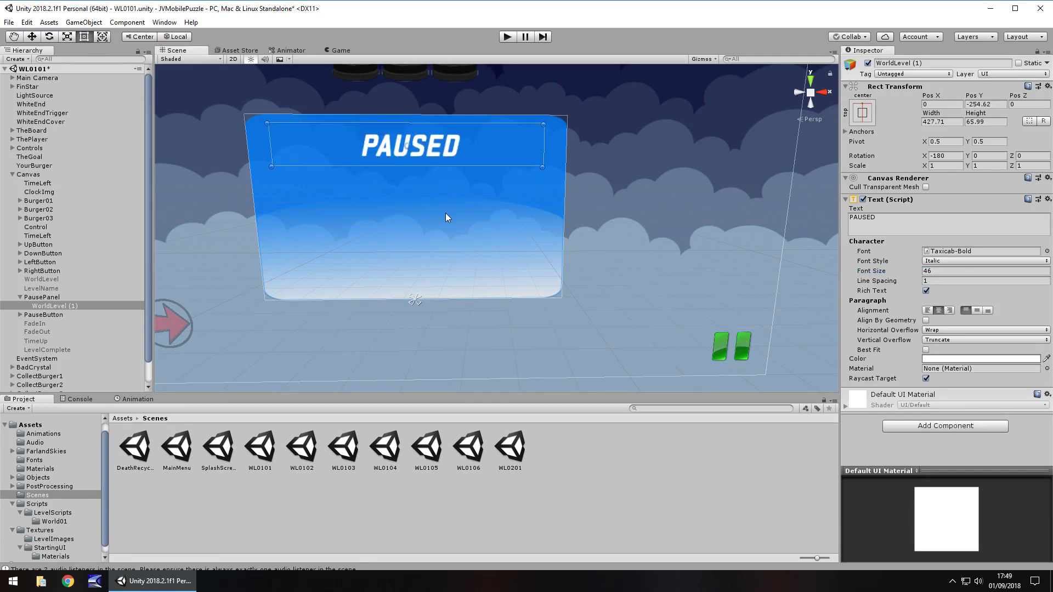
left_click(65, 306)
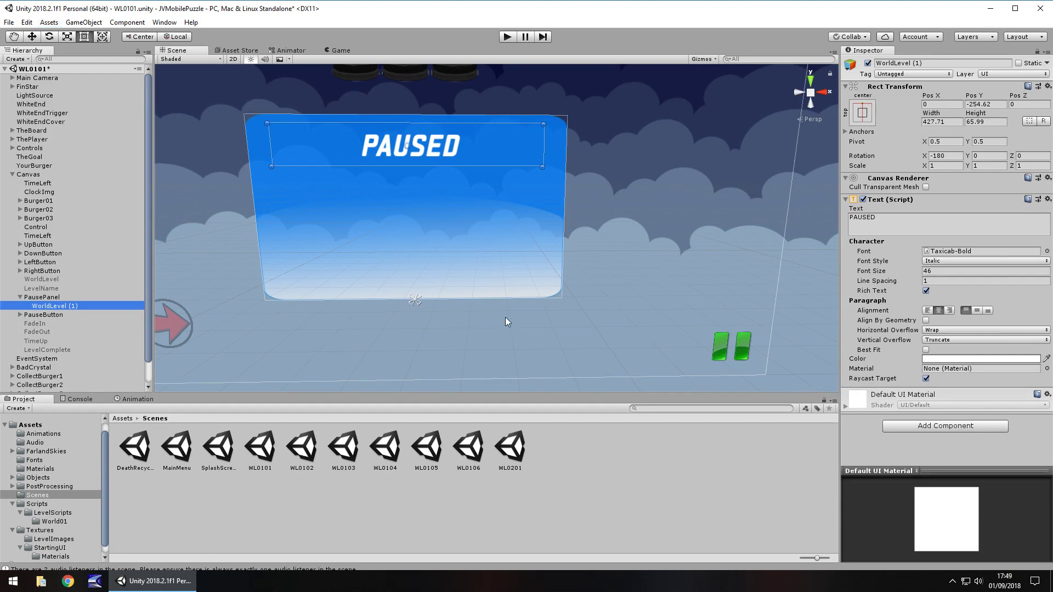
key("ctrl+s")
Step: Copy the PlayButton of MenuPanel01 from the MainMenu scene and paste it into the WL0101 scene
double_click(177, 447)
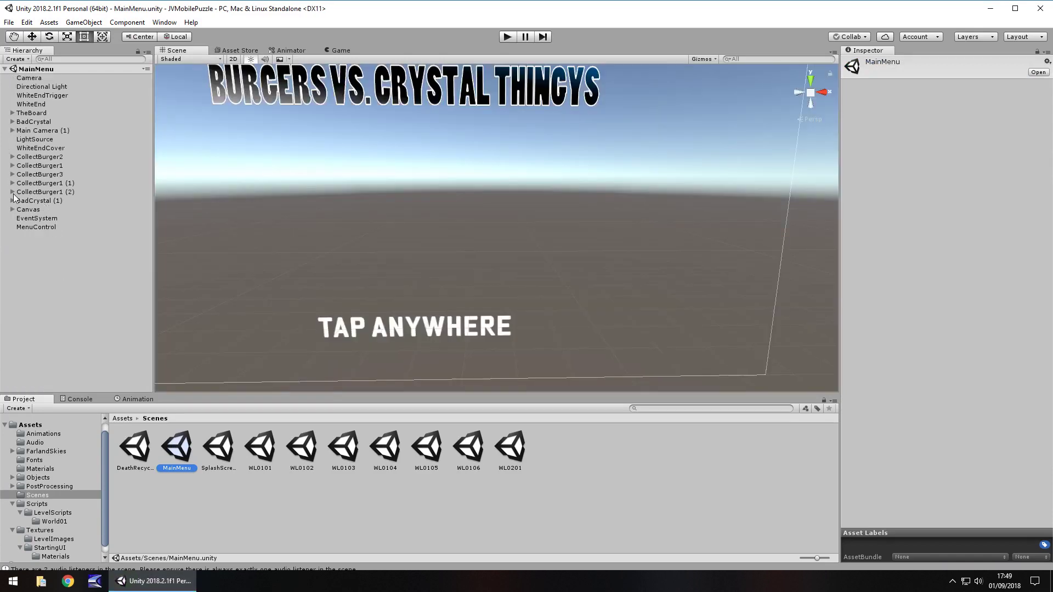
left_click(12, 209)
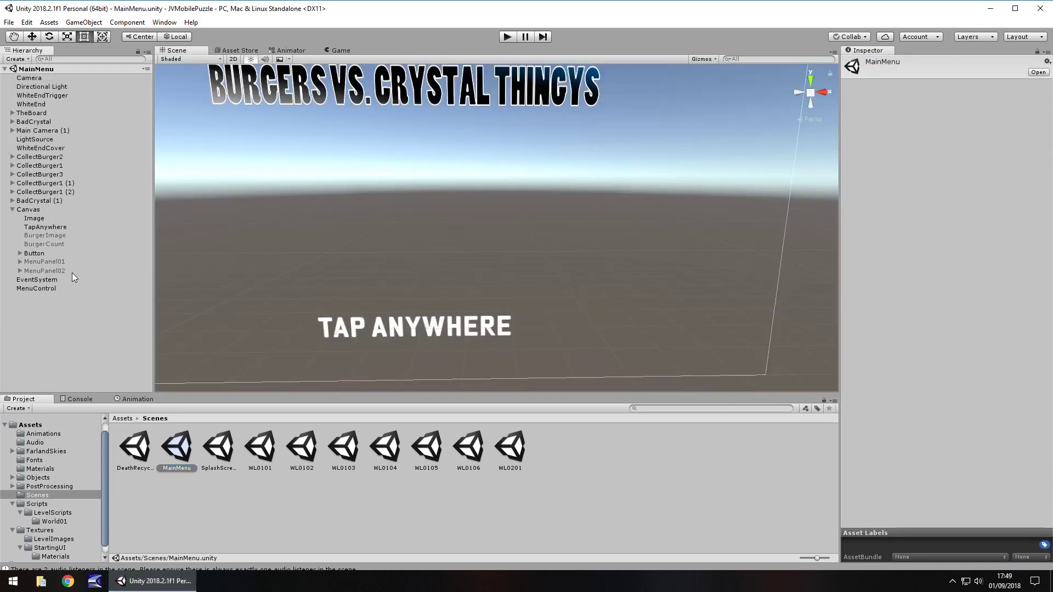
left_click(21, 262)
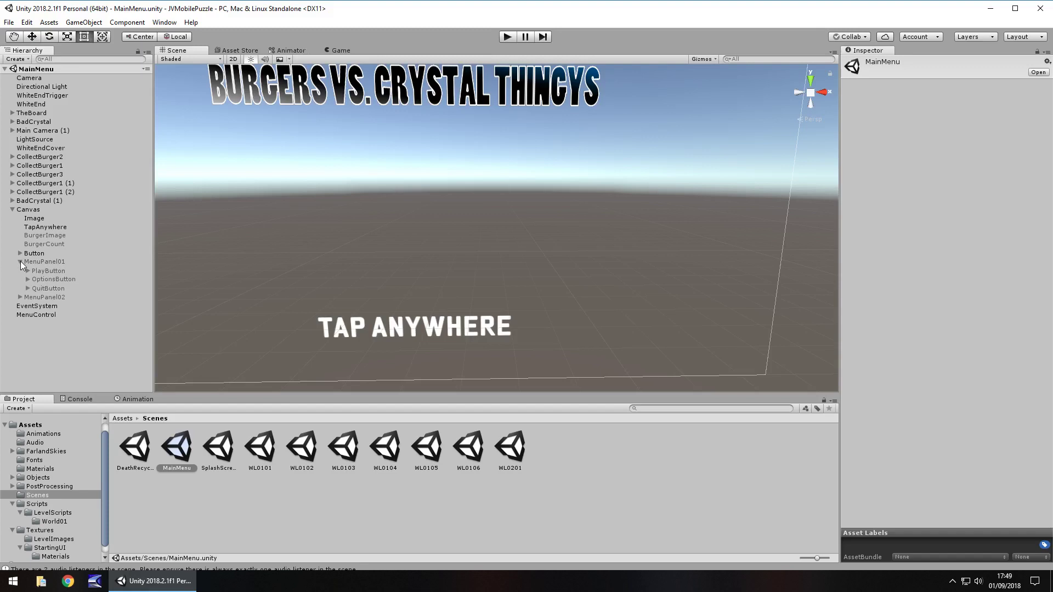
left_click(47, 270)
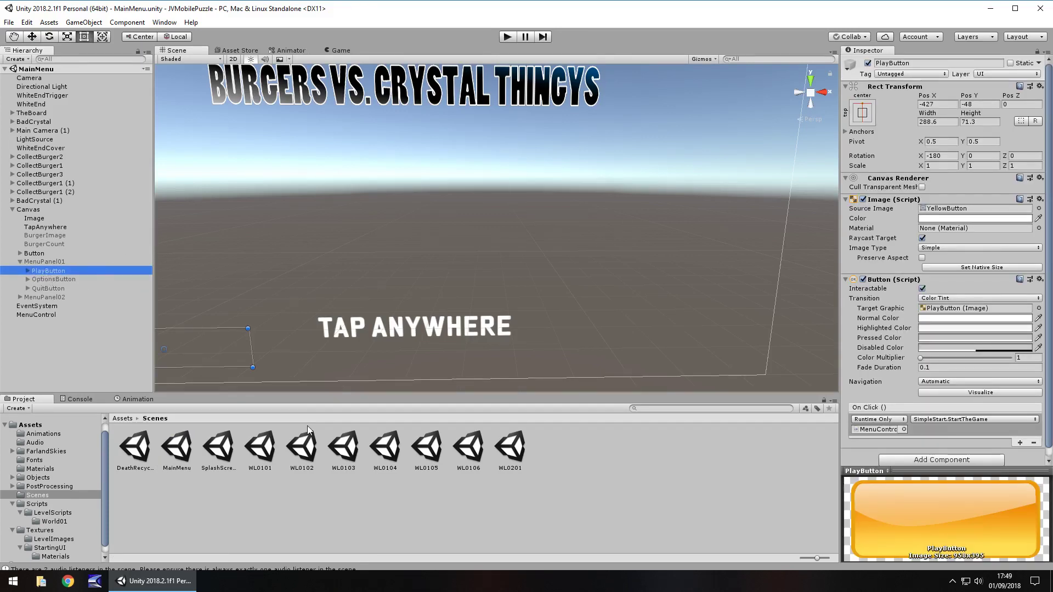
double_click(259, 447)
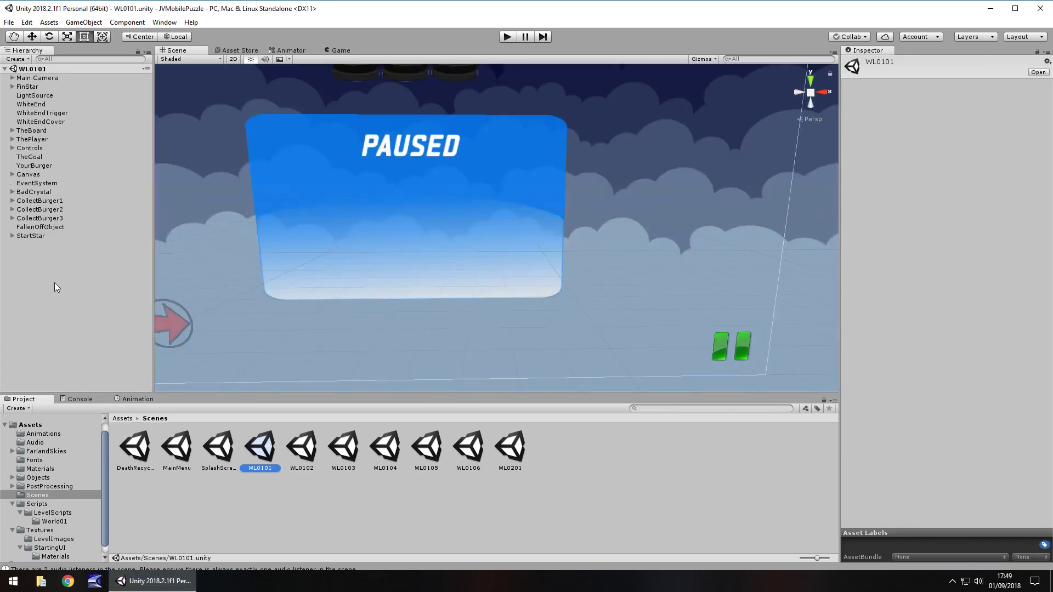
left_click(54, 282)
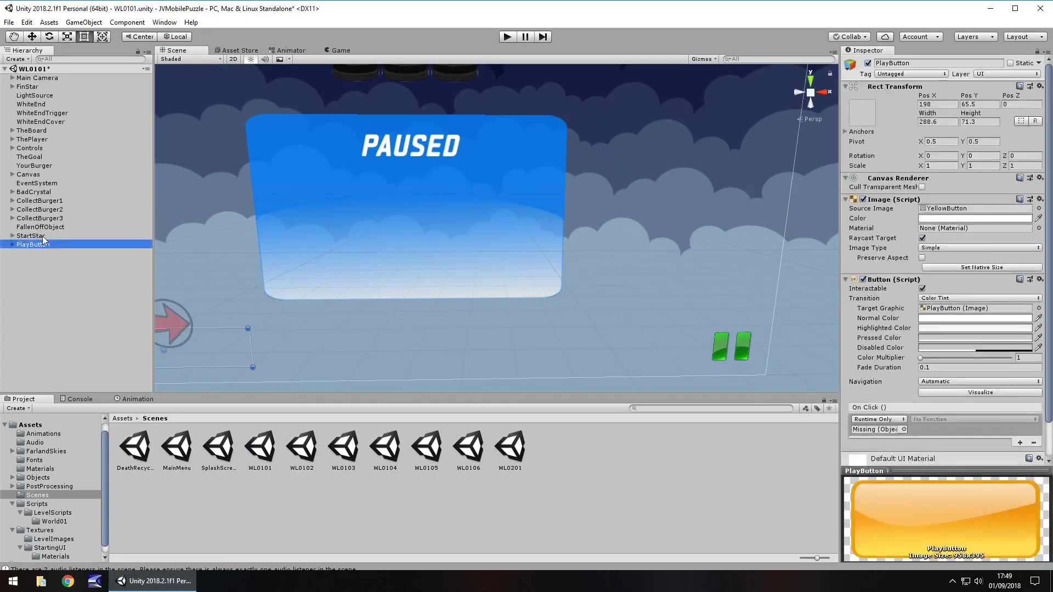
Step: Make the pasted PlayButton a child of PausePanel and place it just below the PAUSED title at about Pos X 0.9, Pos Y -187.5
left_click_drag(46, 244, 8, 176)
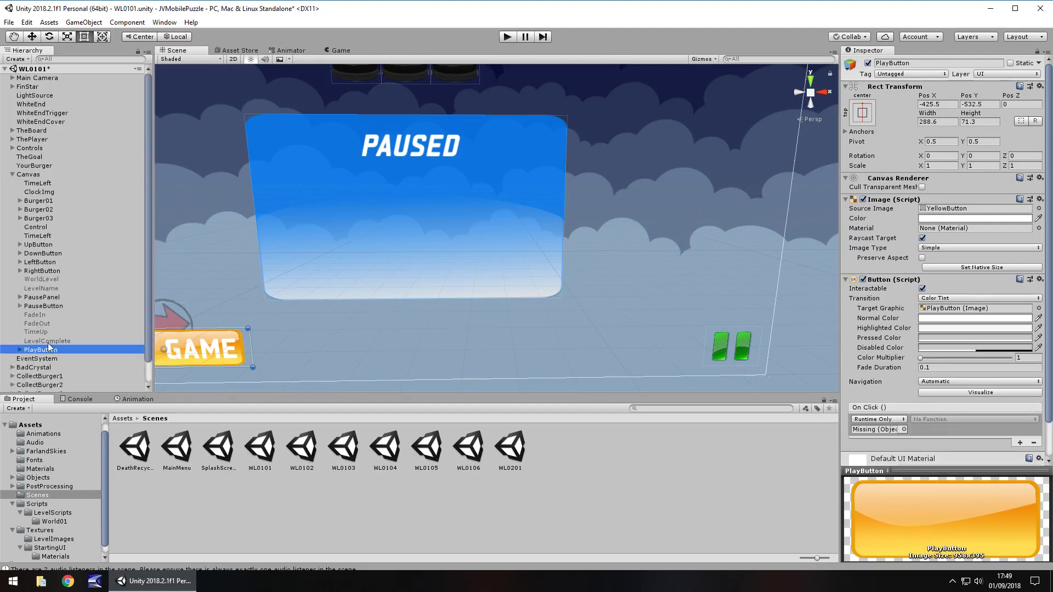
left_click_drag(47, 351, 48, 299)
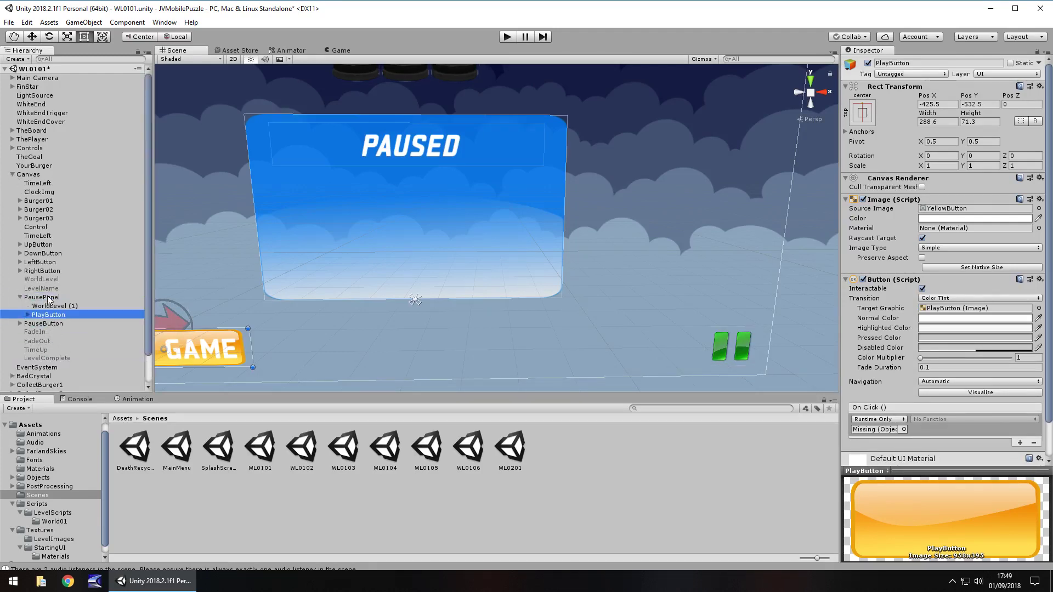
left_click(935, 104)
type("0")
key("Return")
left_click(990, 105)
type("0")
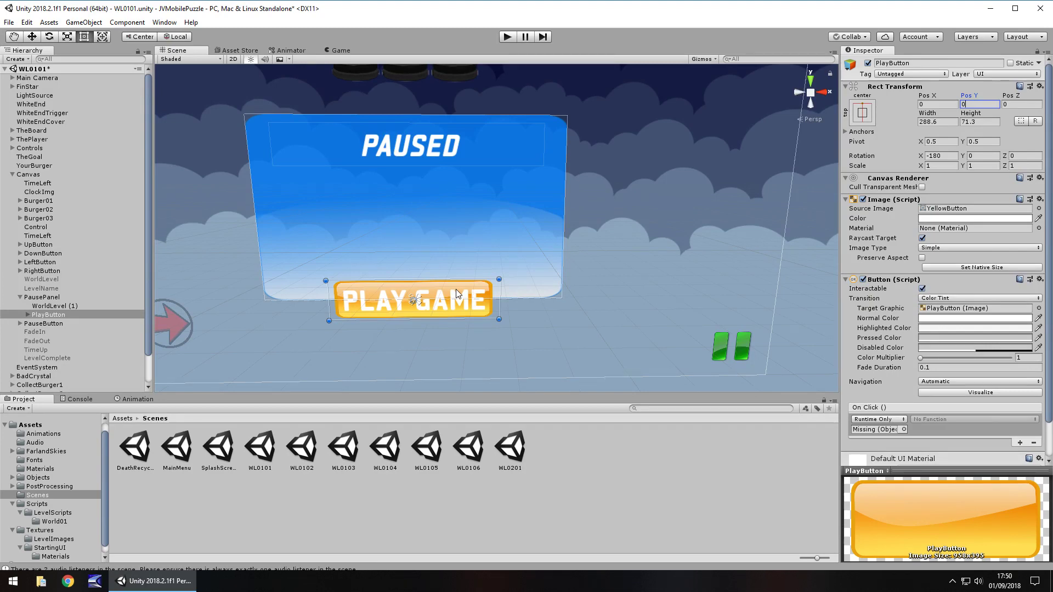
left_click_drag(456, 289, 454, 173)
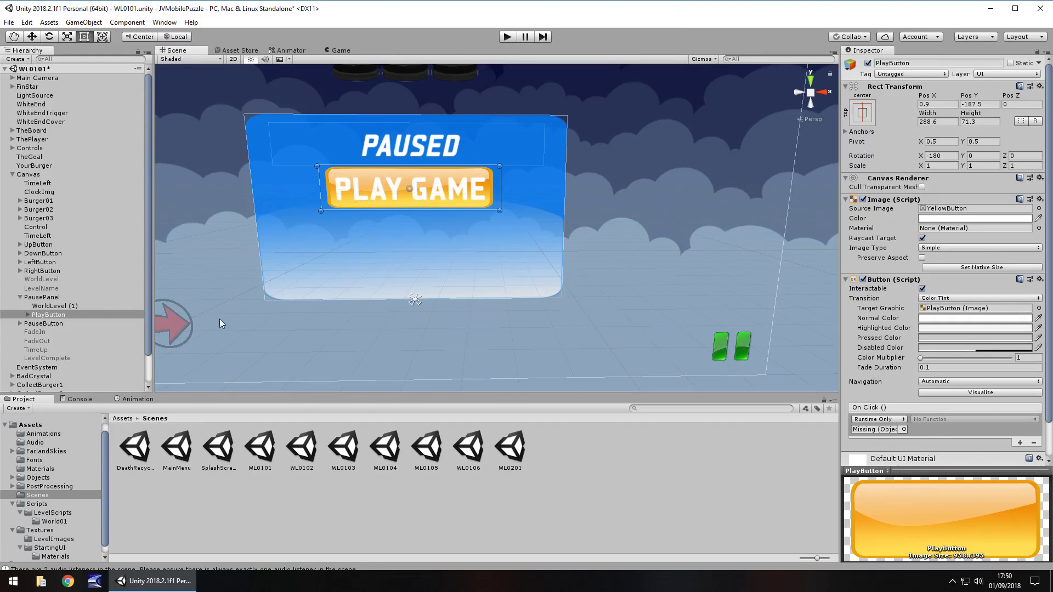
Step: Change the label text of PausePanel's PlayButton to RESUME and set its font size to 36
left_click(28, 315)
left_click(48, 324)
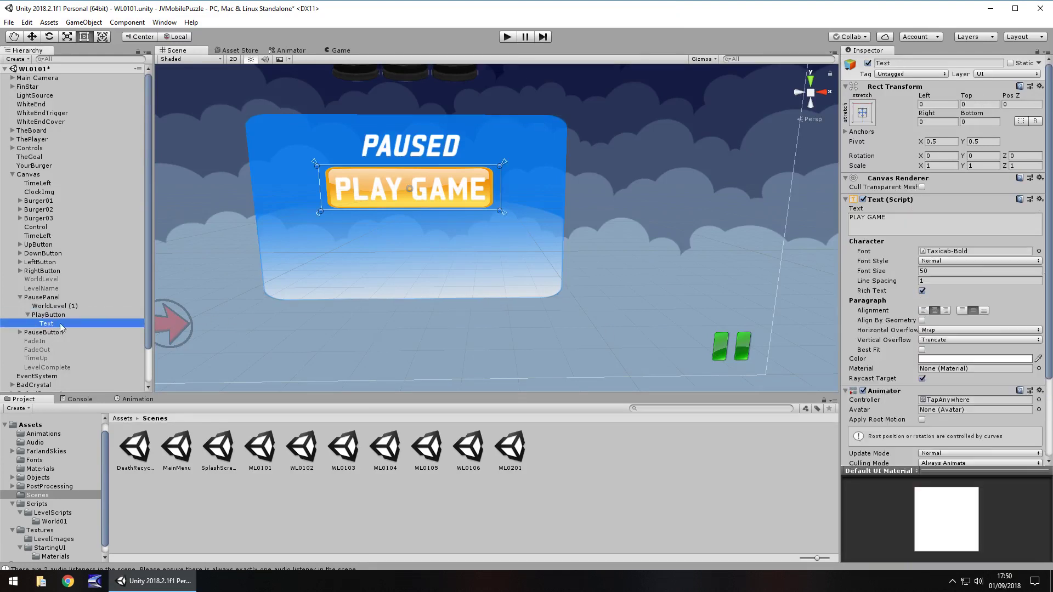
left_click(933, 226)
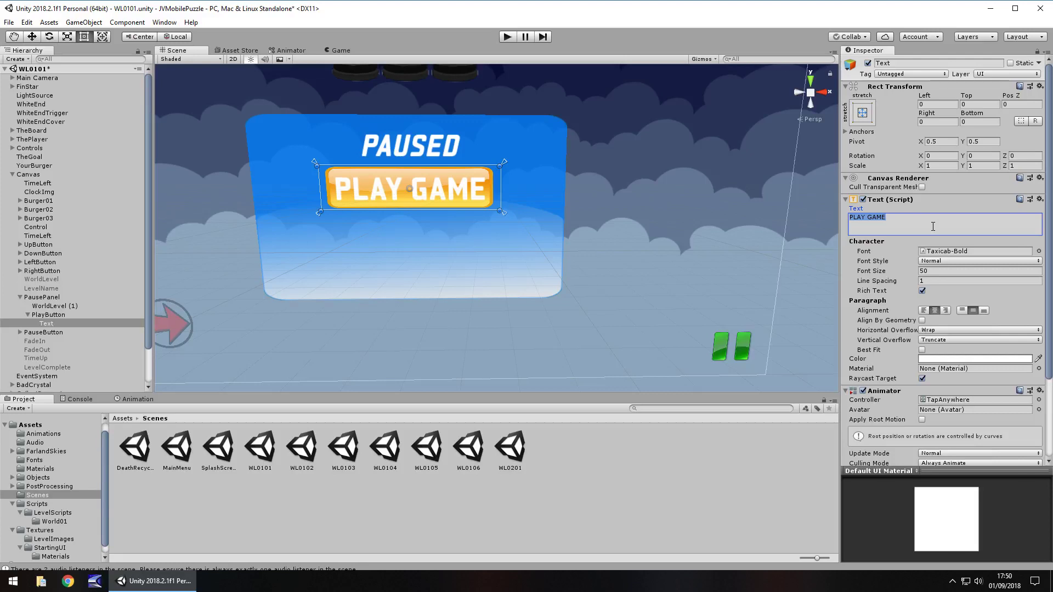
type("RESUME")
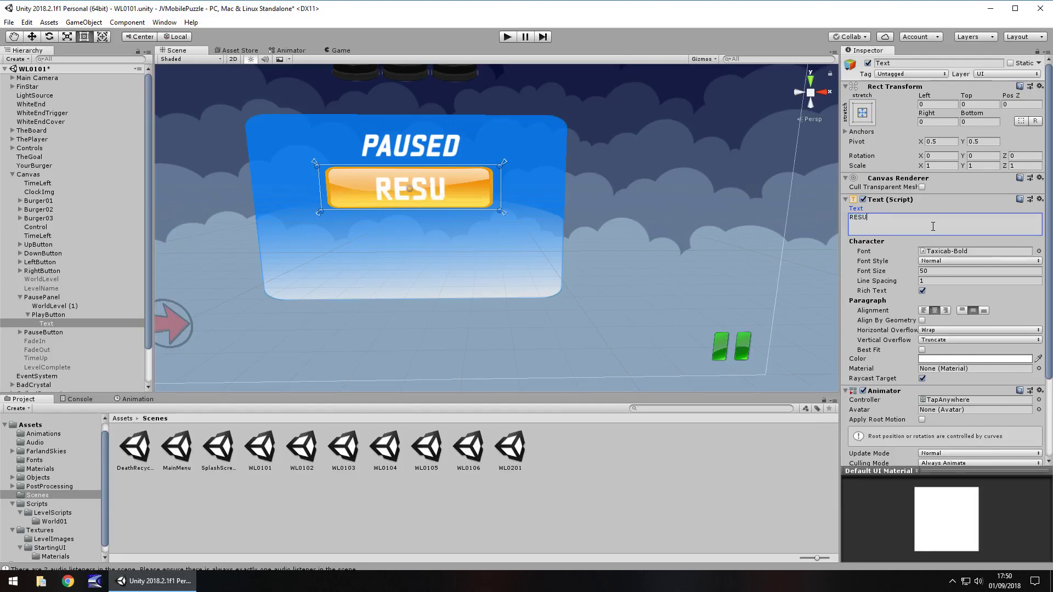
left_click(936, 272)
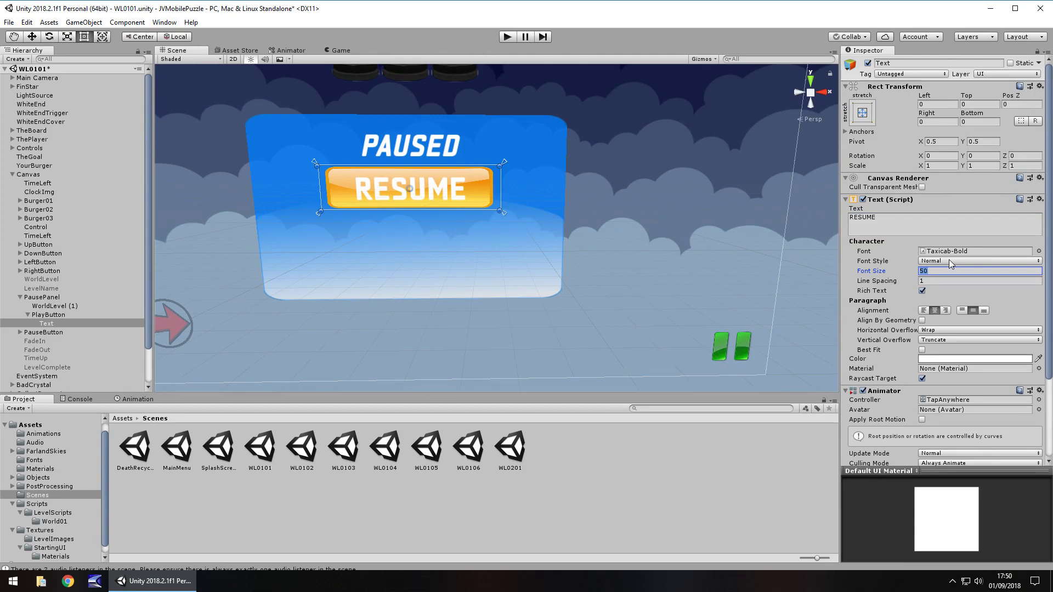
type("36")
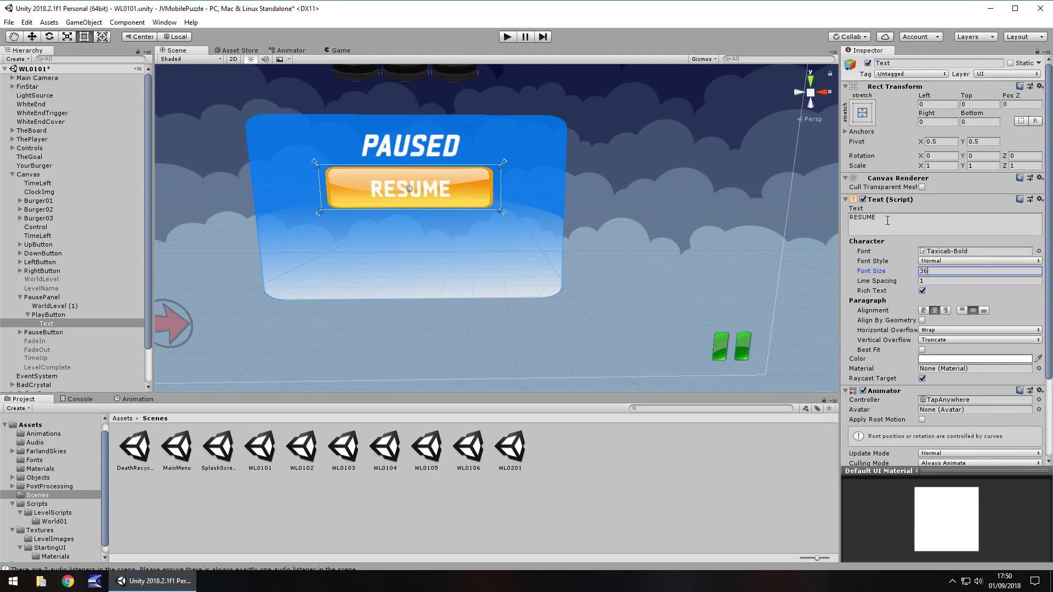
Step: Shrink the PlayButton to about 216 wide and 58 high, and set its Pos X to 0
left_click(49, 316)
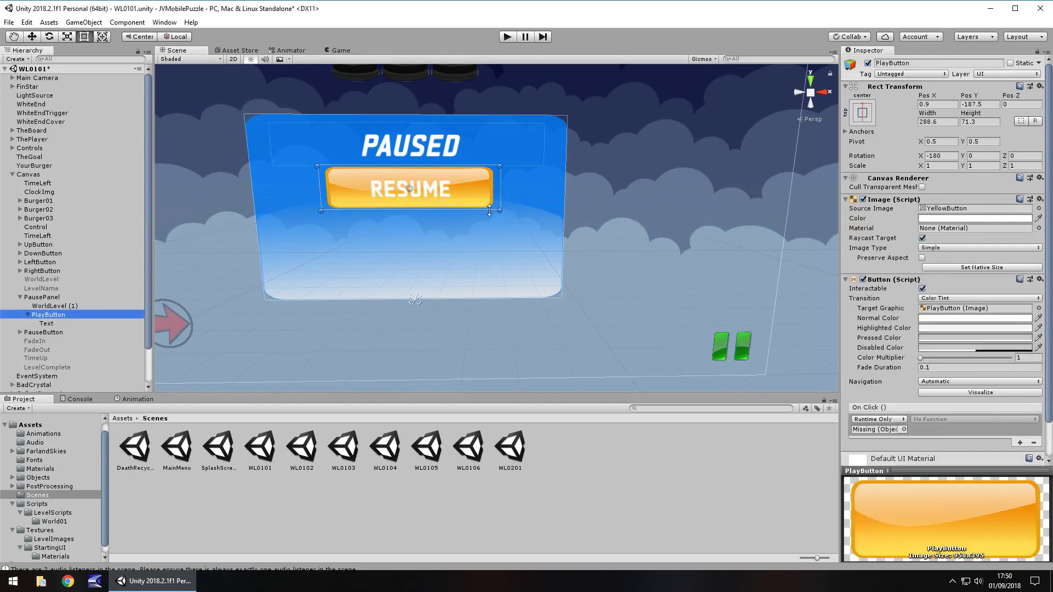
left_click_drag(498, 211, 456, 185)
left_click(939, 105)
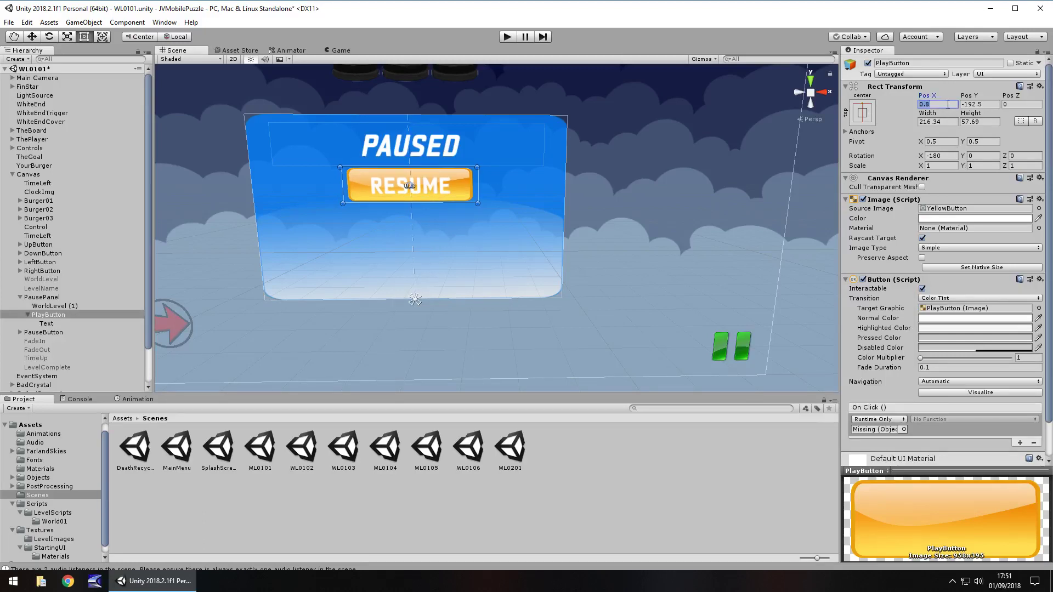
type("0")
Step: Rename the PlayButton under PausePanel to ResumeButton
left_click(47, 315)
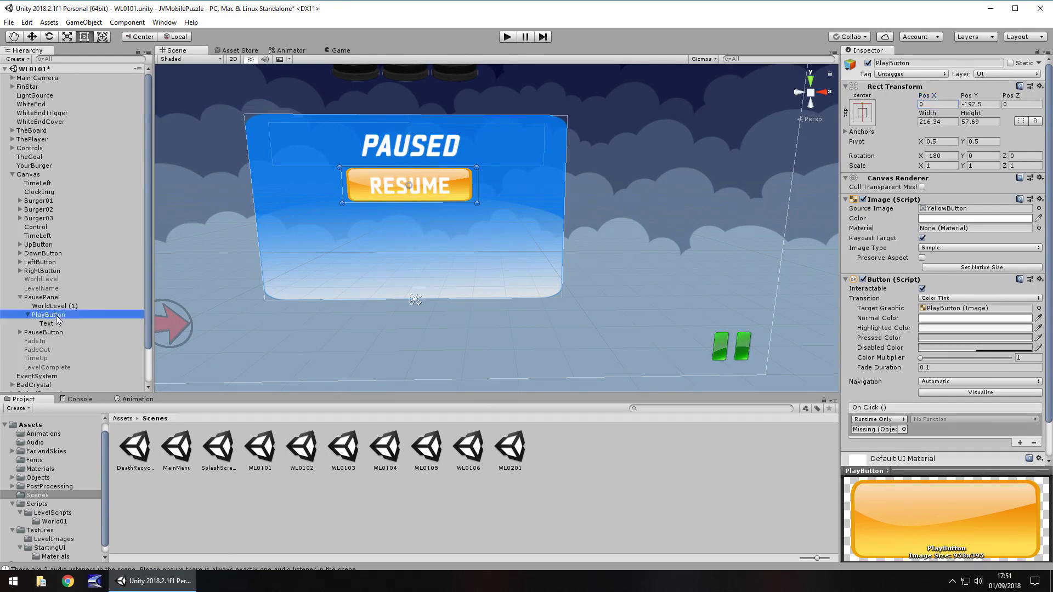
type("rESUM")
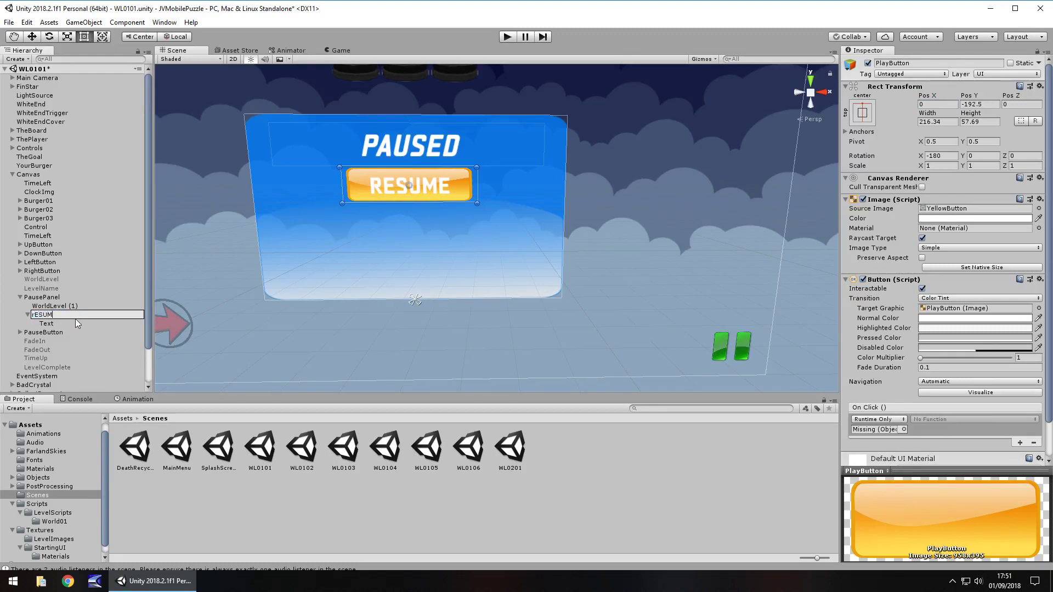
type("E")
key("BackSpace")
key("BackSpace")
key("BackSpace")
key("BackSpace")
key("BackSpace")
key("BackSpace")
type("Resu")
key("Return")
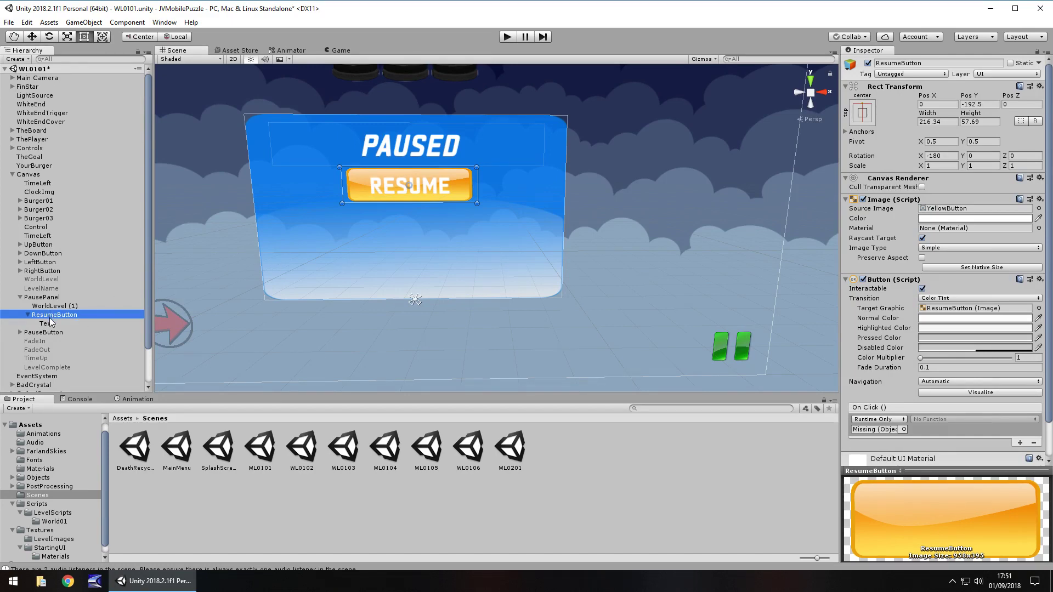
Step: Duplicate ResumeButton and place the copy directly below it at Pos X 0 and about Pos Y -120
key("ctrl+d")
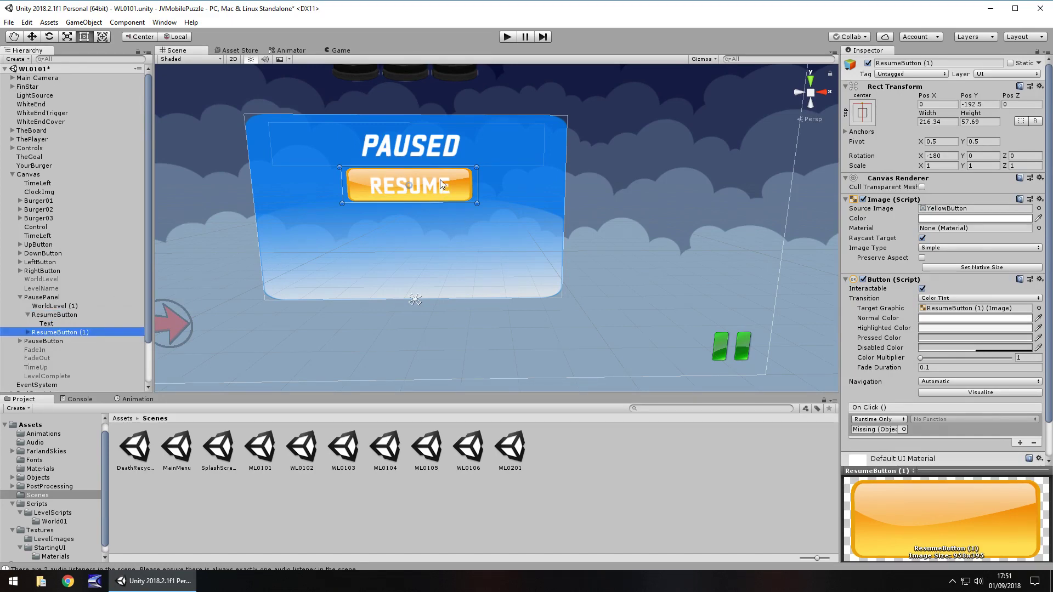
left_click_drag(439, 183, 440, 225)
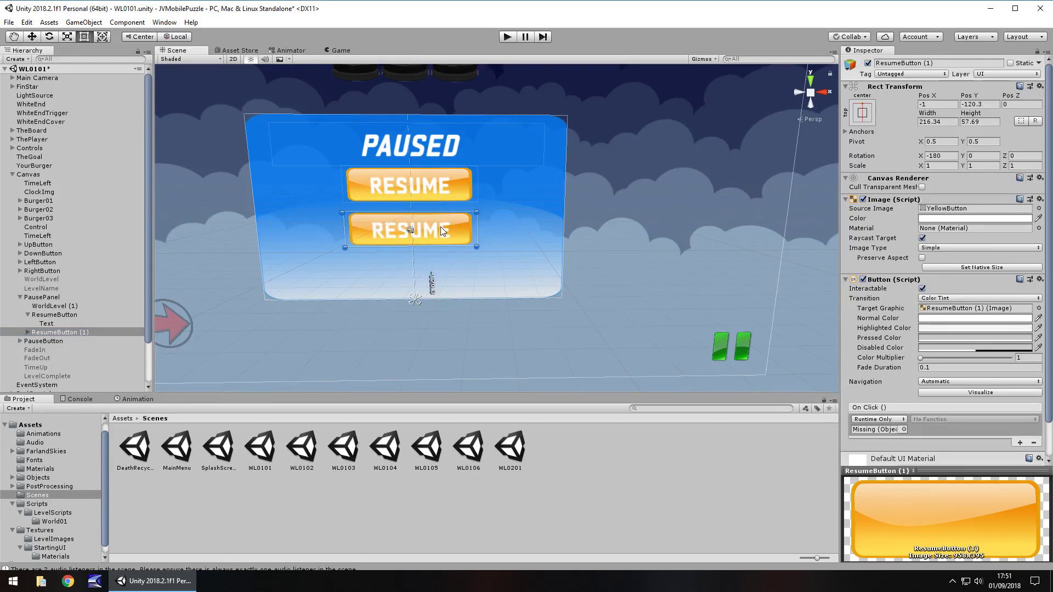
left_click(943, 102)
type("0")
Step: Rename the duplicated button to RestartButton and change its label text to RESTART
left_click(61, 333)
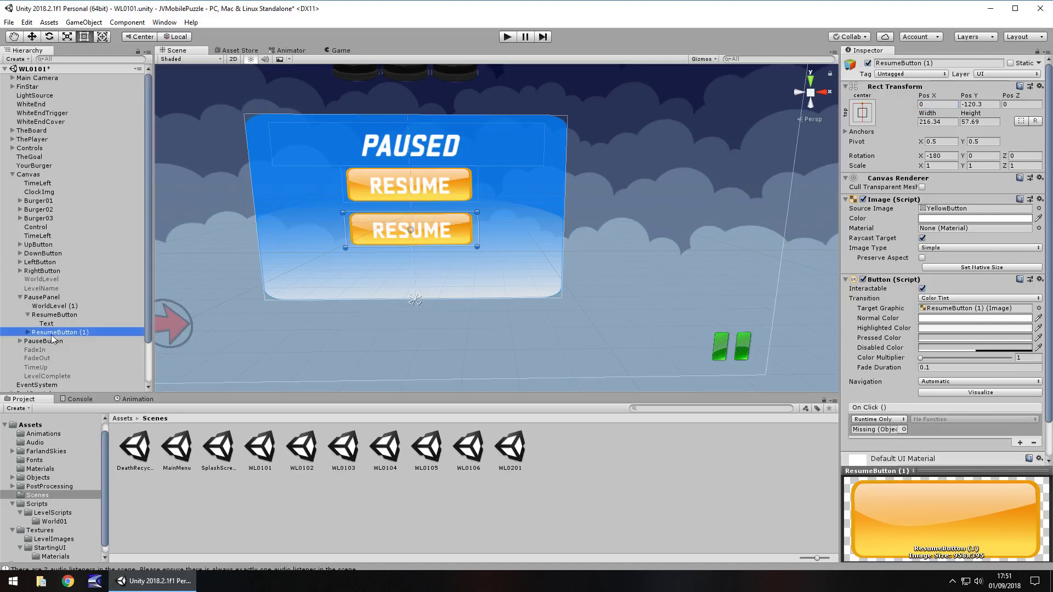
type("Restart")
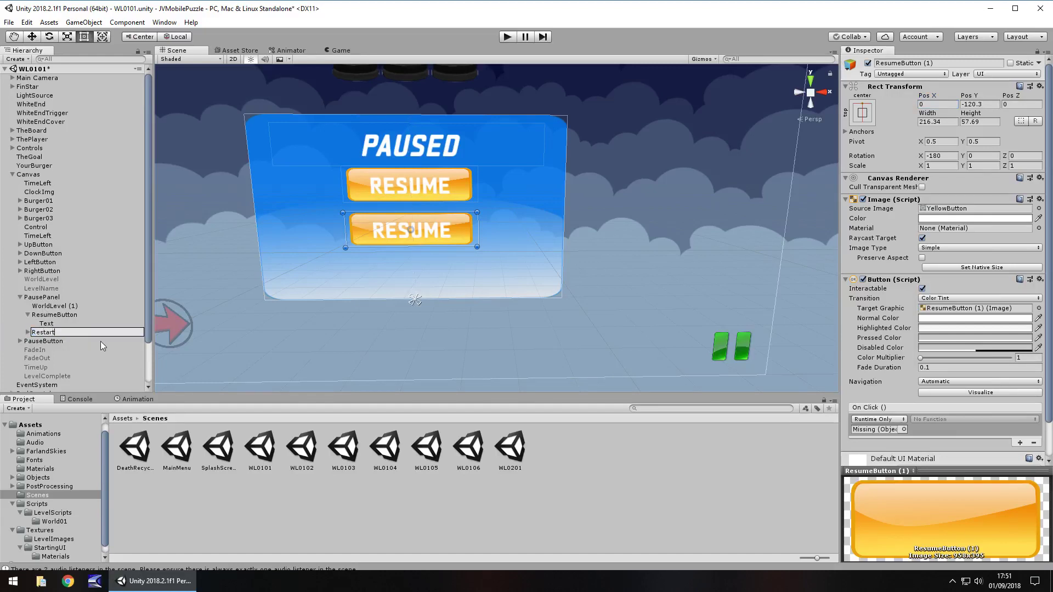
type("Button")
left_click(30, 332)
left_click(28, 332)
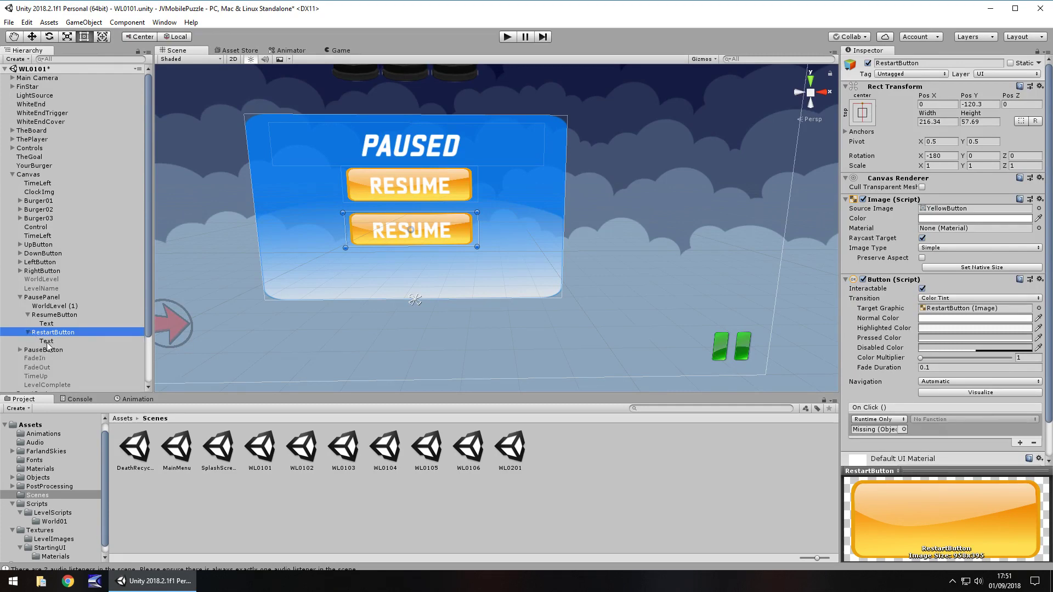
left_click(46, 341)
left_click(897, 222)
type("RESTART")
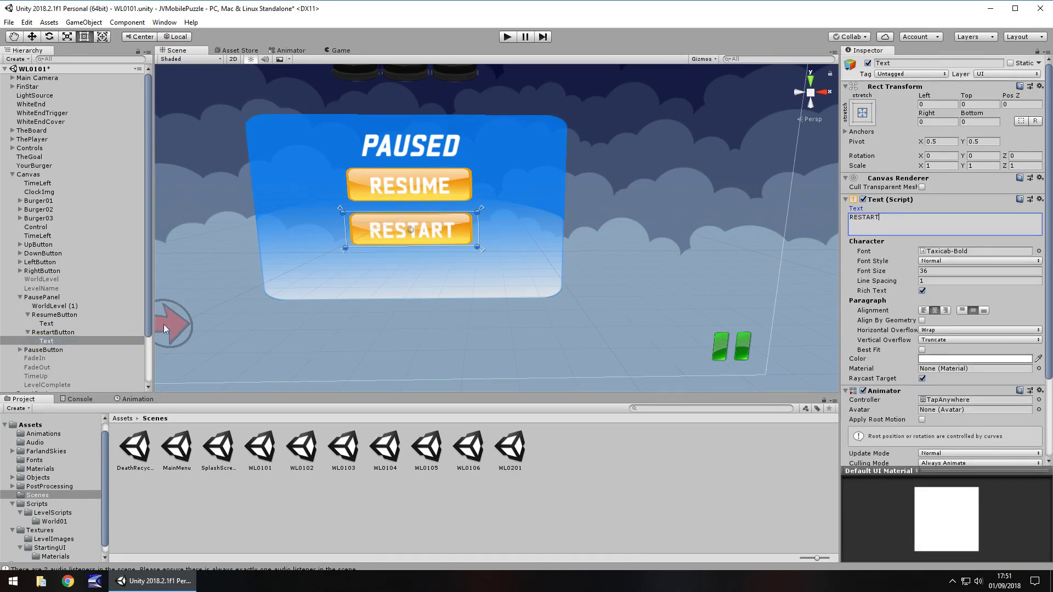
Step: Duplicate RestartButton and place the copy directly below it at Pos X 0 and about Pos Y -46
left_click(87, 333)
key("ctrl+d")
left_click_drag(434, 213, 443, 273)
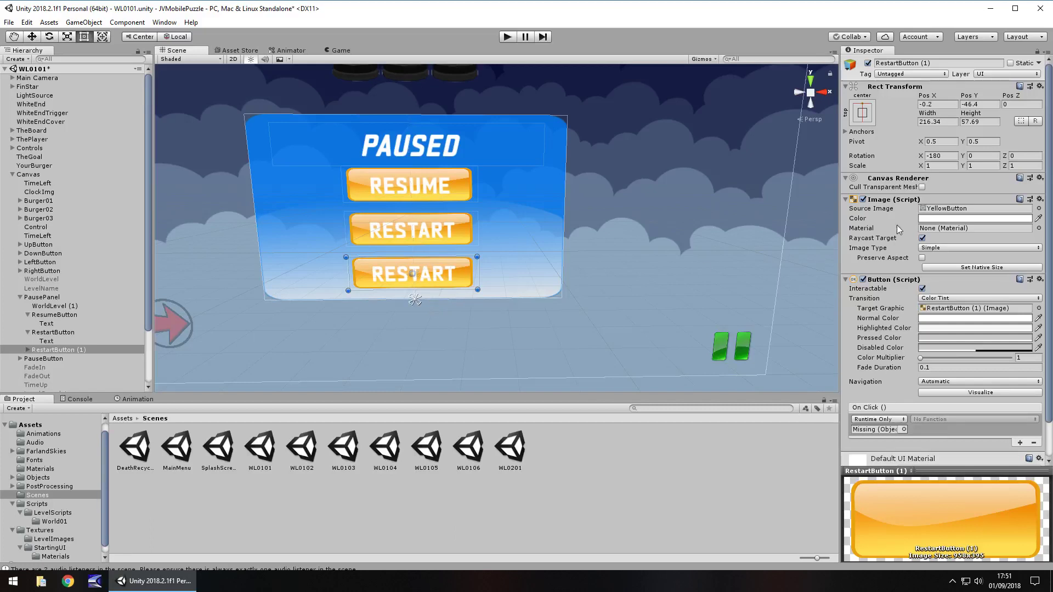
left_click(950, 104)
type("0")
Step: Rename the lowest button in PausePanel to QuitButton
left_click(52, 350)
type("q")
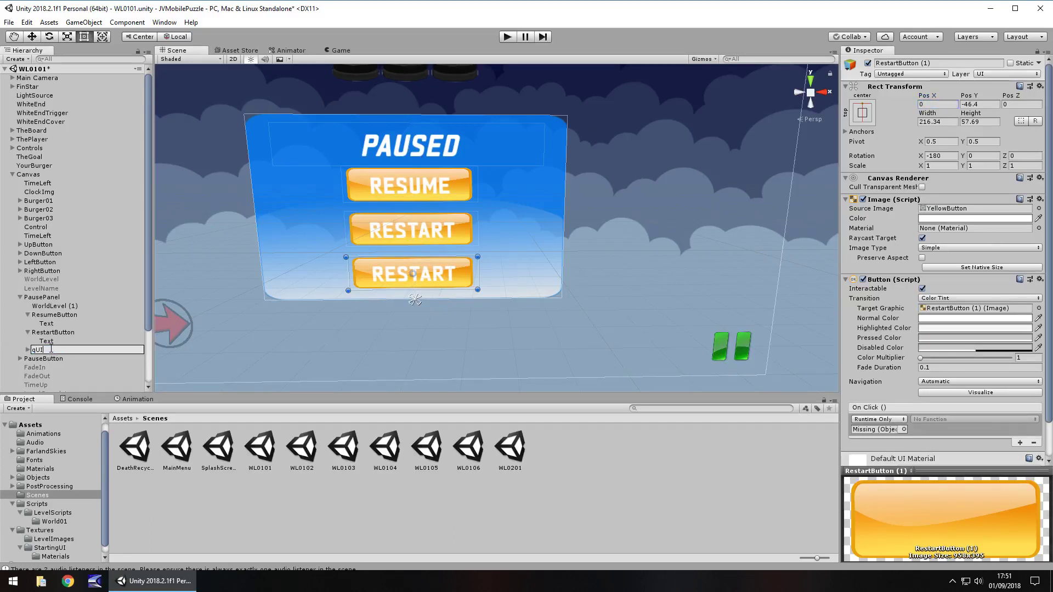
key("BackSpace")
type("QuitButton")
key("Return")
Step: Change QuitButton's label text to QUIT TO MENU with font size 30, and save the scene
key("Right")
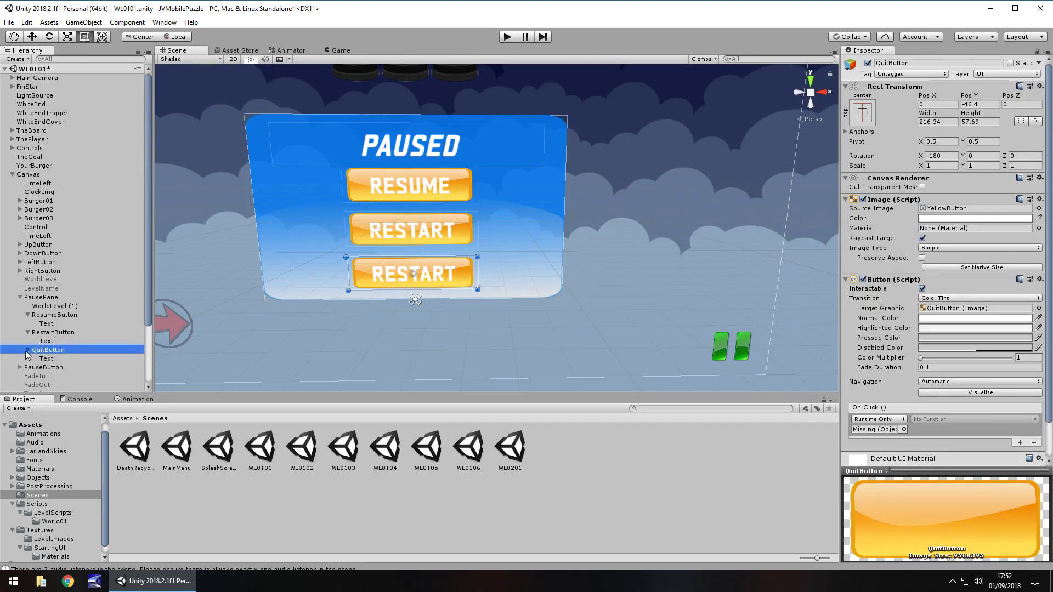
left_click(46, 358)
left_click(934, 219)
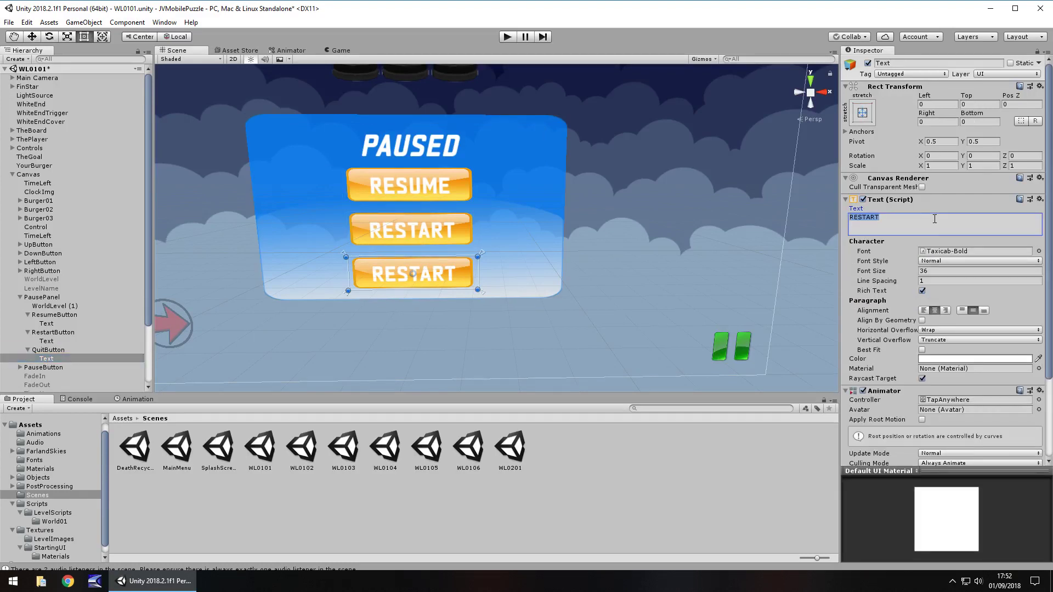
type("QUIT TO MENU")
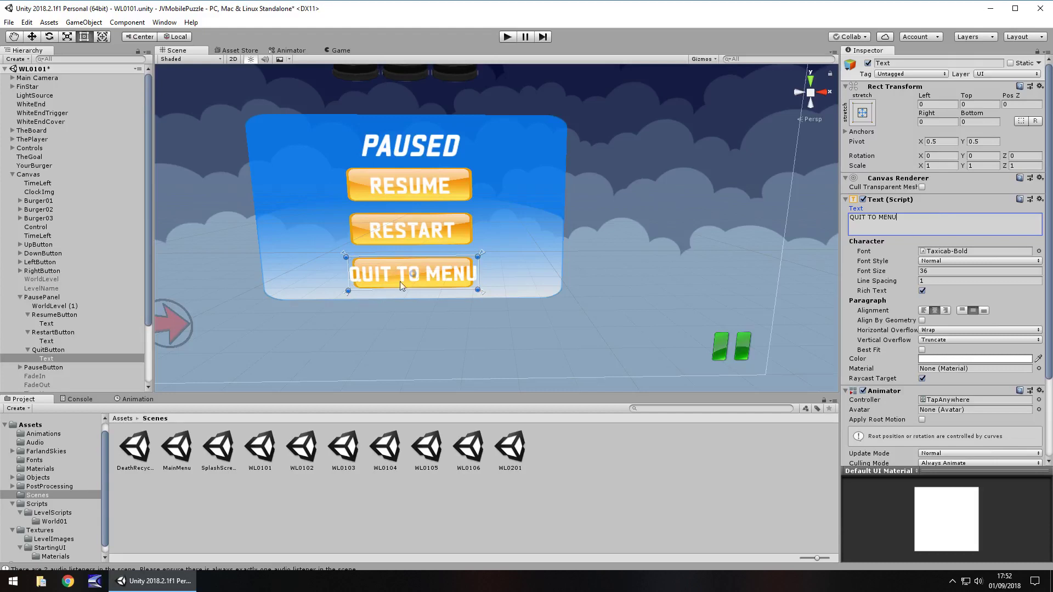
left_click(939, 271)
type("30")
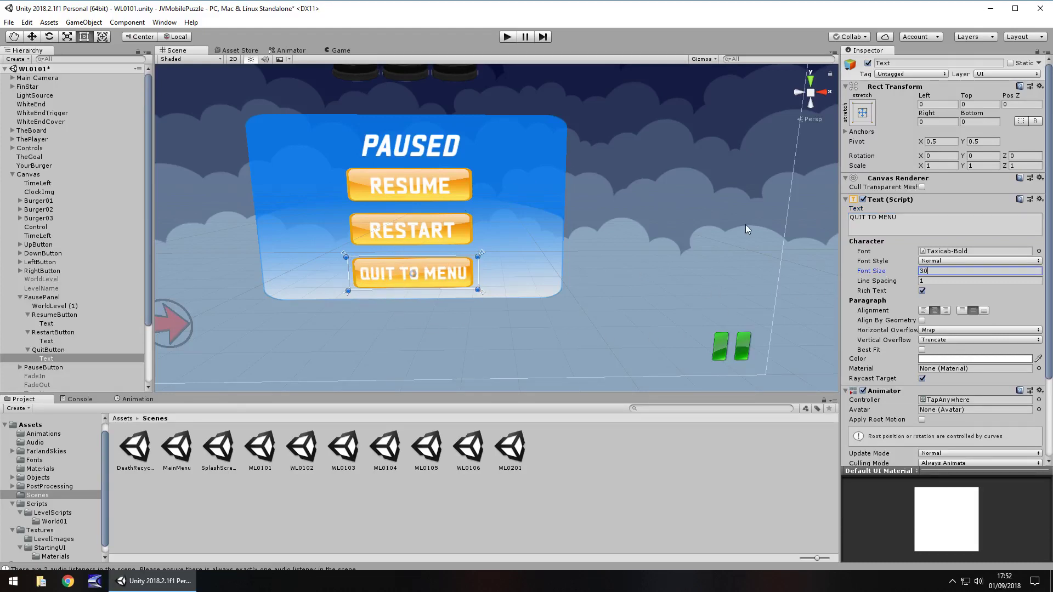
left_click(710, 238)
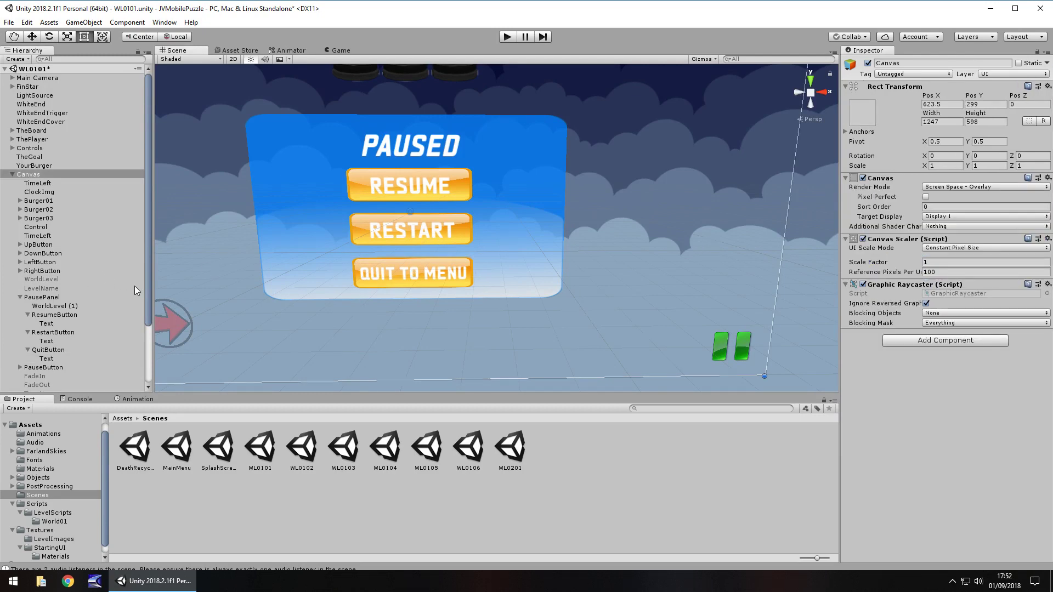
key("ctrl+s")
Step: Set the RestartButton's image color to red (F80000)
left_click(365, 232)
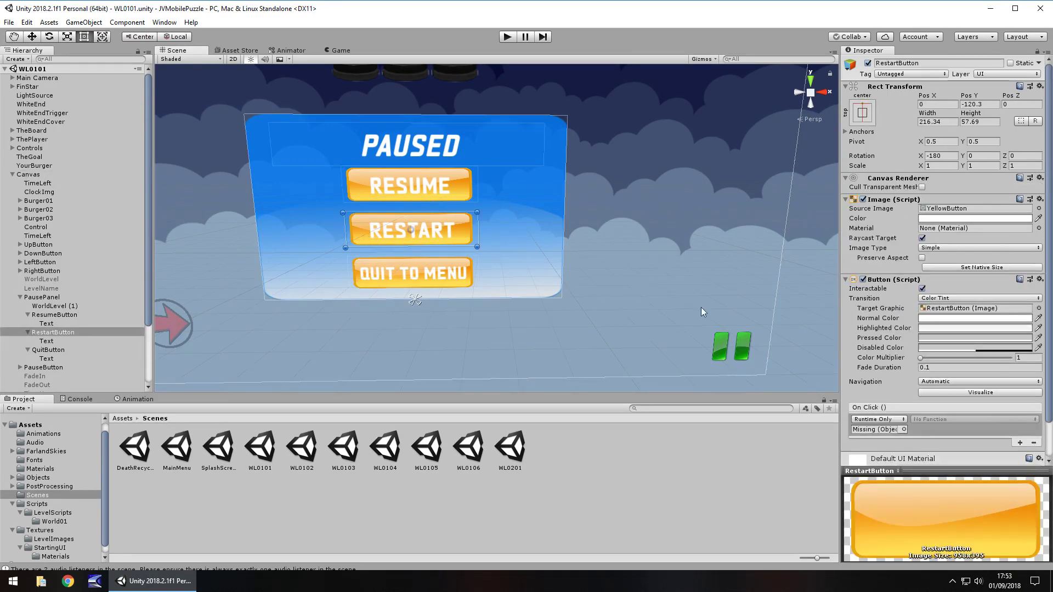
left_click(953, 218)
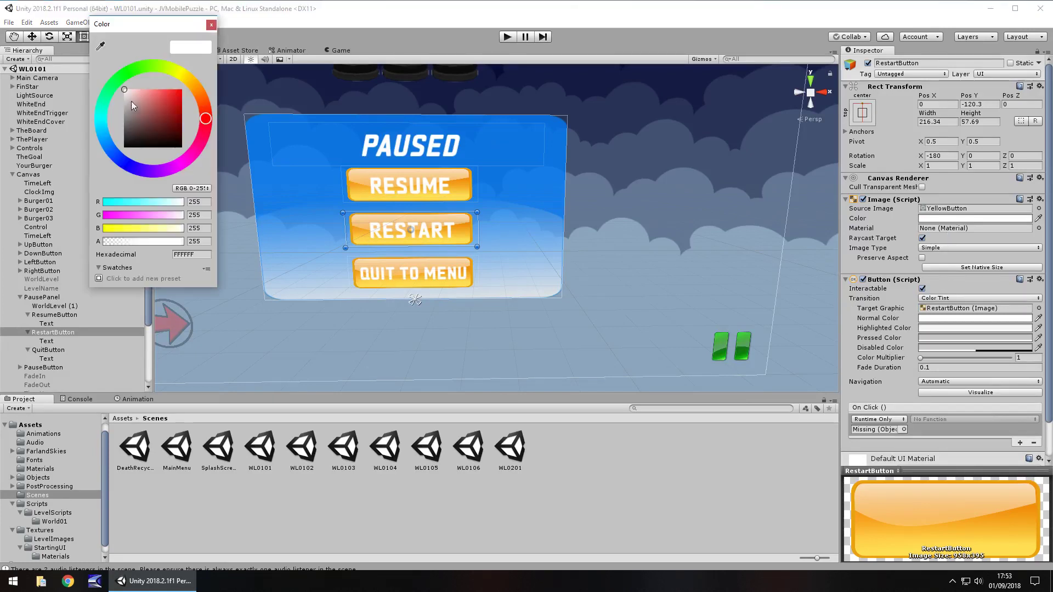
left_click_drag(161, 91, 200, 96)
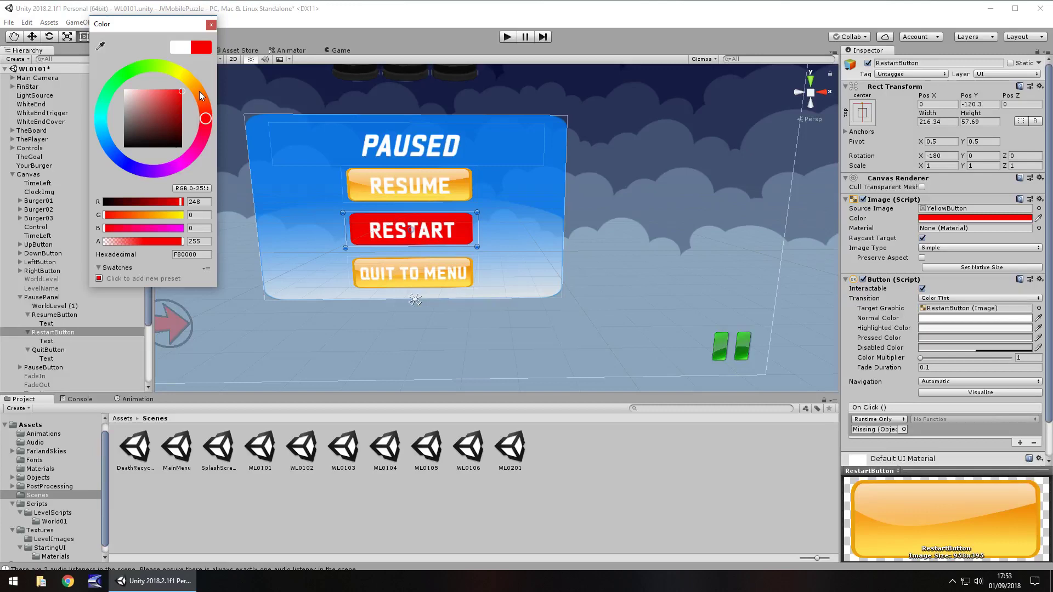
left_click(210, 25)
Step: Set the ResumeButton's image color to bright green
left_click(396, 188)
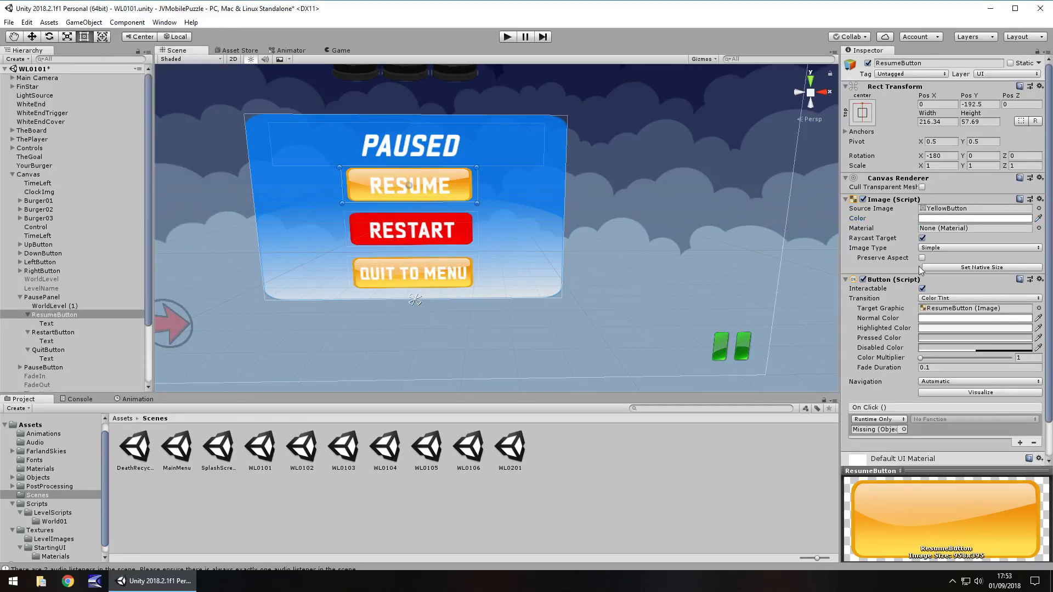
left_click(943, 219)
left_click(125, 72)
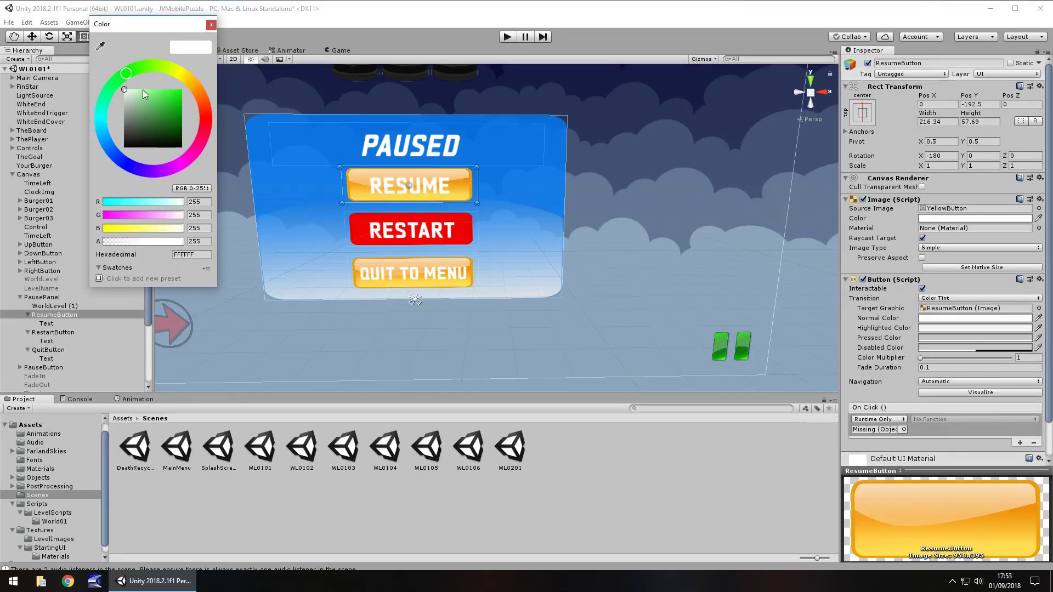
left_click_drag(143, 89, 232, 92)
left_click(210, 25)
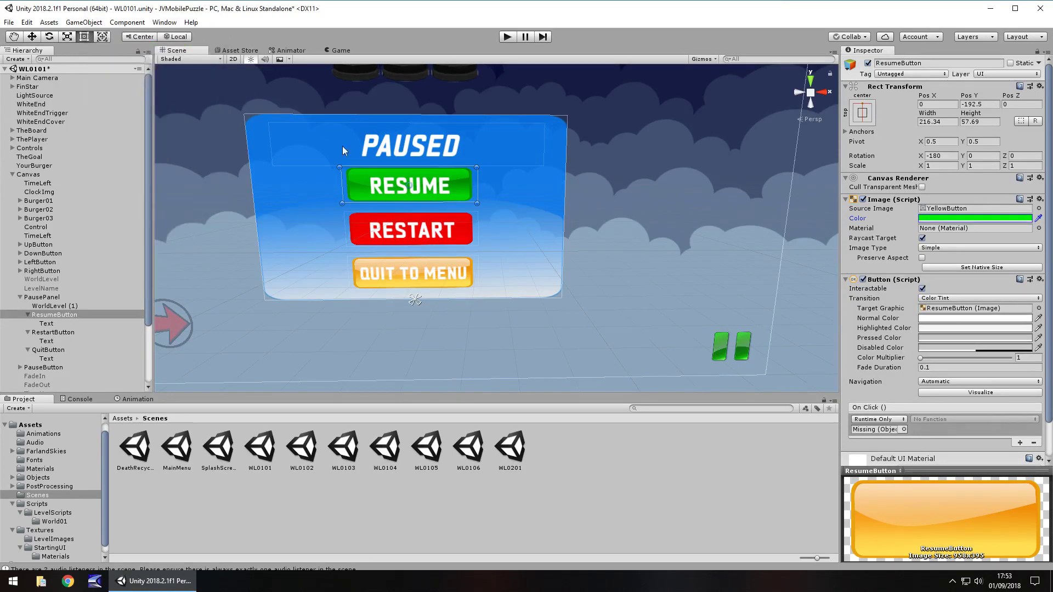
Step: Set the QuitButton's image color to red (F60000)
left_click(421, 277)
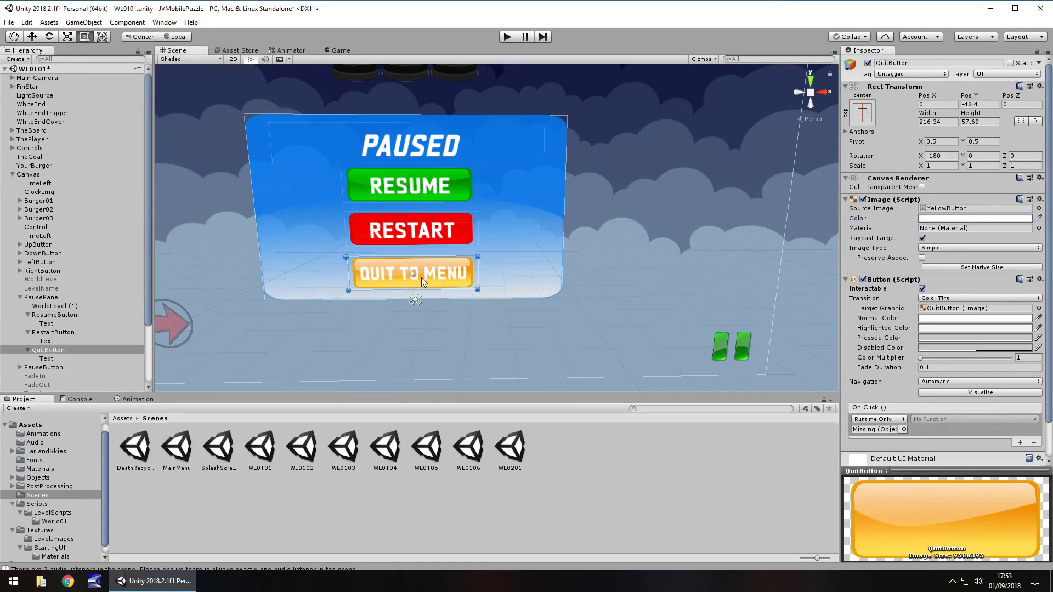
left_click(935, 219)
left_click(189, 90)
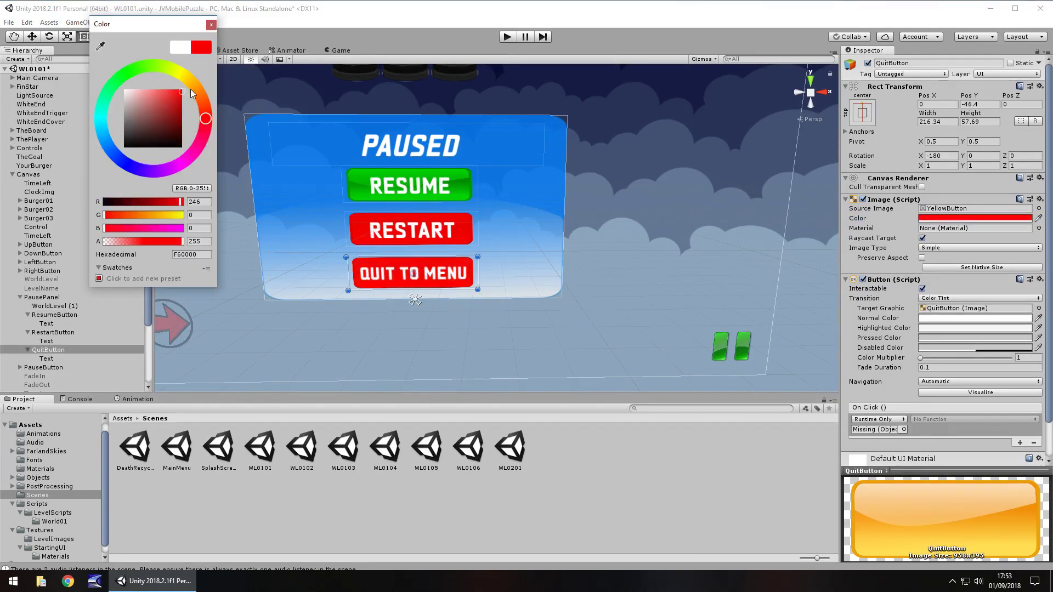
left_click(211, 25)
Step: Set the RestartButton's image color to orange (F8A200)
left_click(466, 229)
left_click(939, 218)
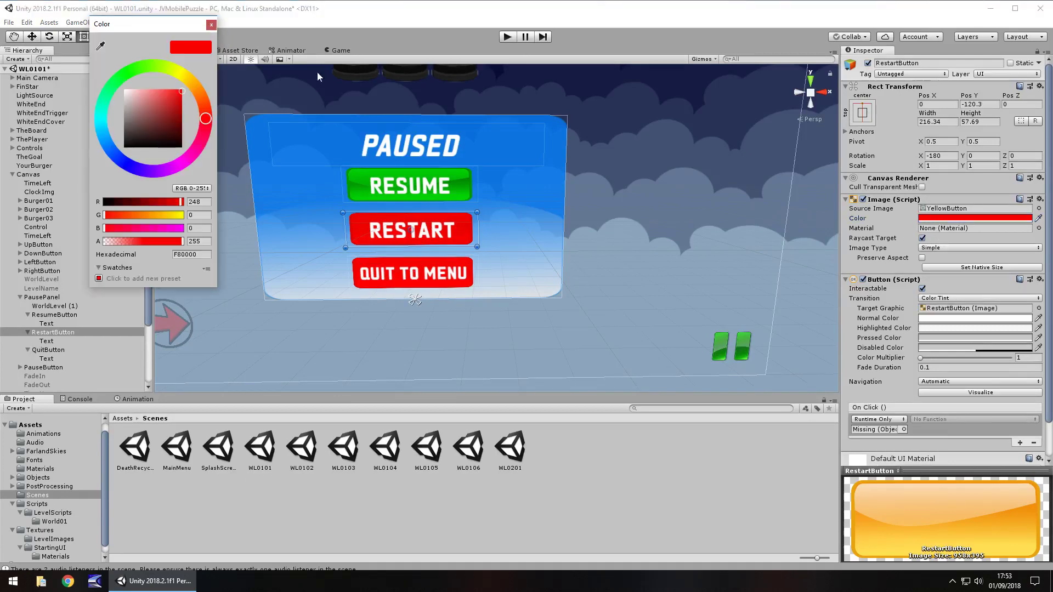
left_click_drag(198, 105, 198, 81)
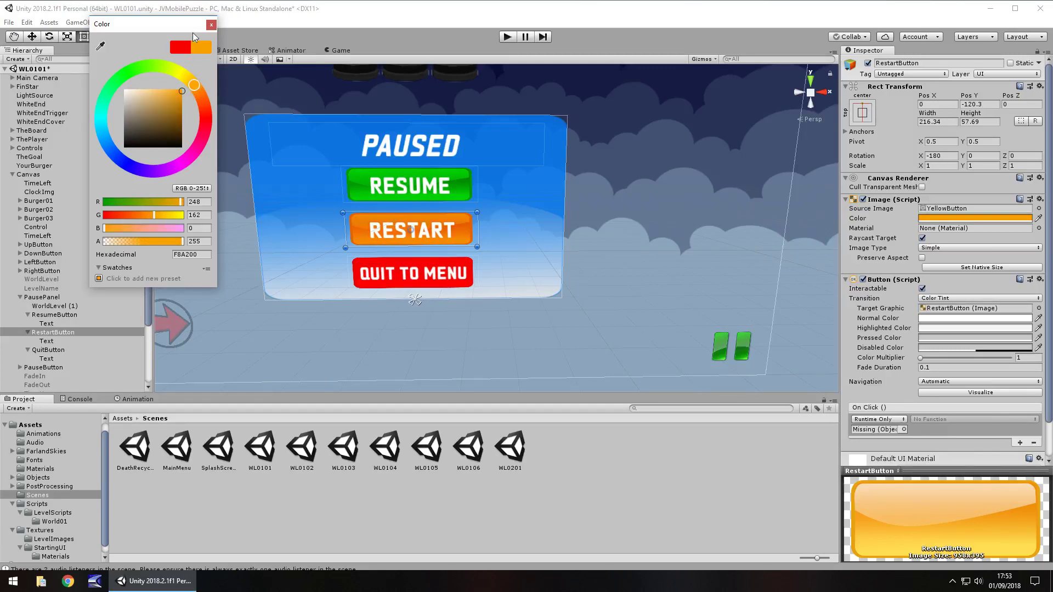
left_click(210, 24)
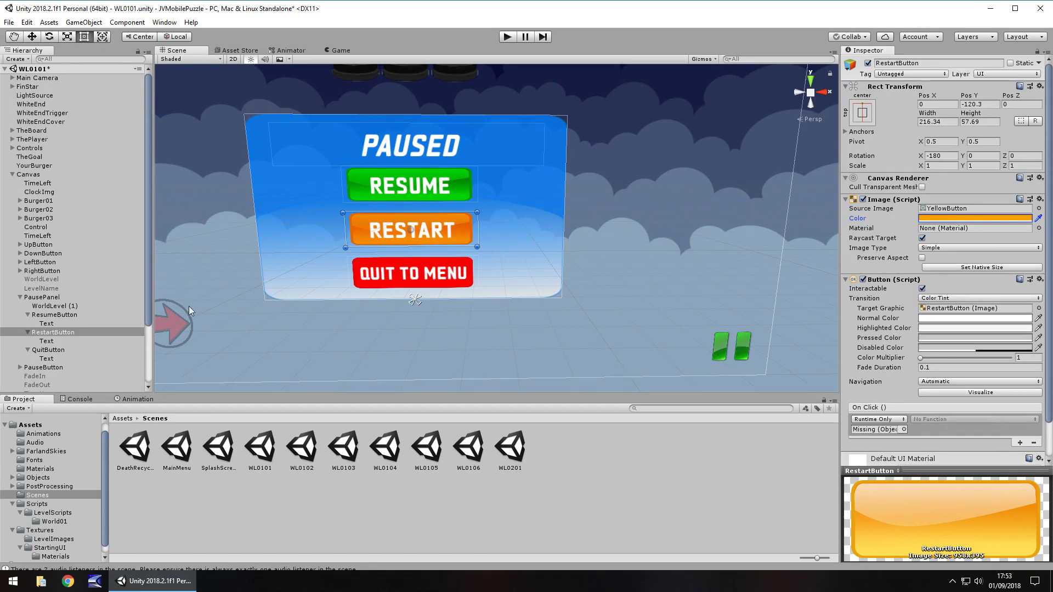
Step: Save the scene and reopen WL0101 from the Scenes folder
key("ctrl+s")
double_click(268, 455)
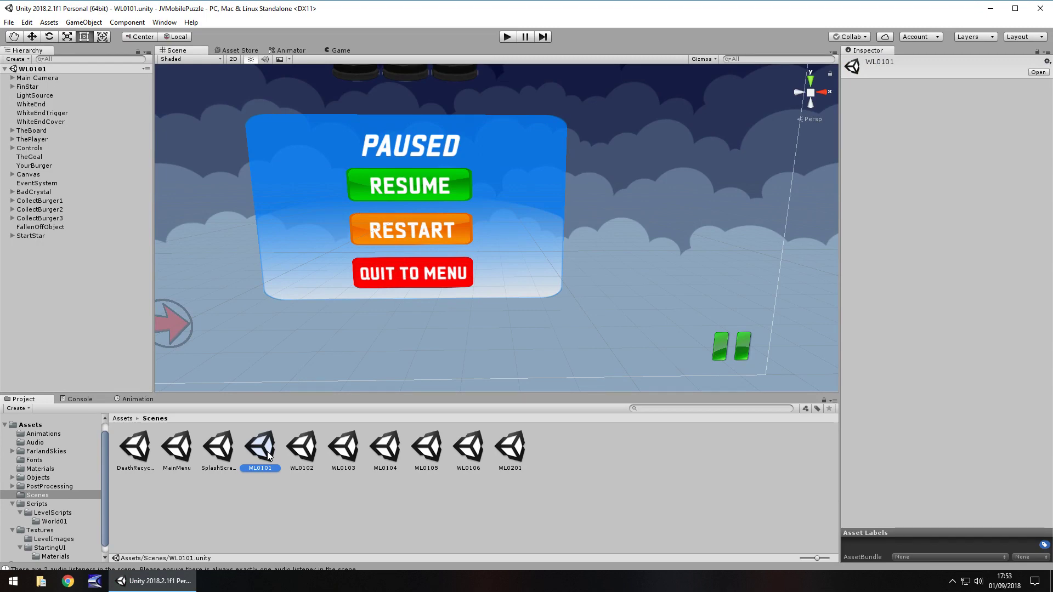
Step: Open the MainMenu scene and activate MenuPanel01 under the Canvas
double_click(178, 453)
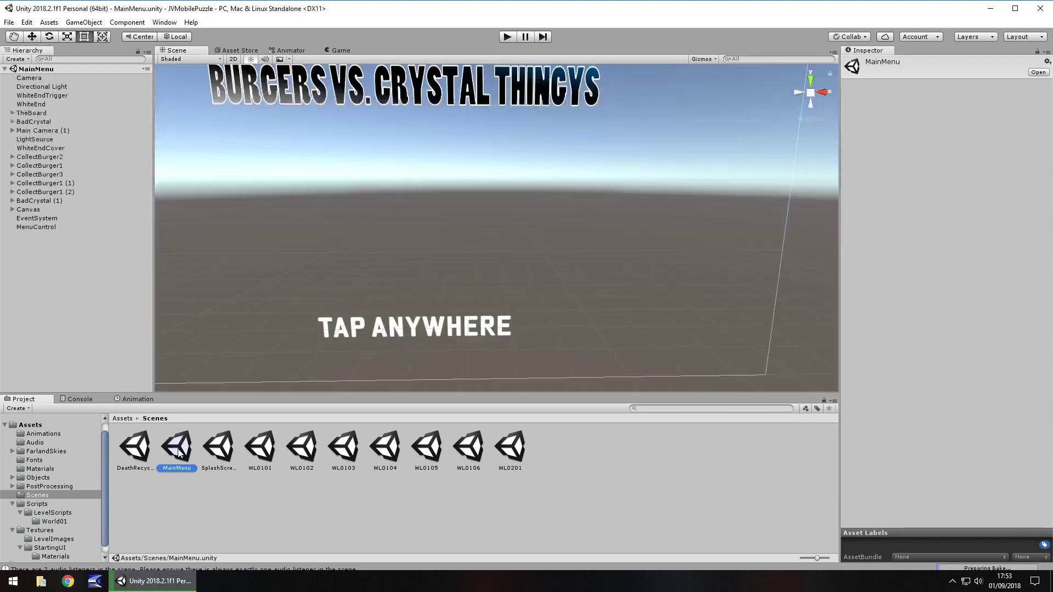
left_click(12, 209)
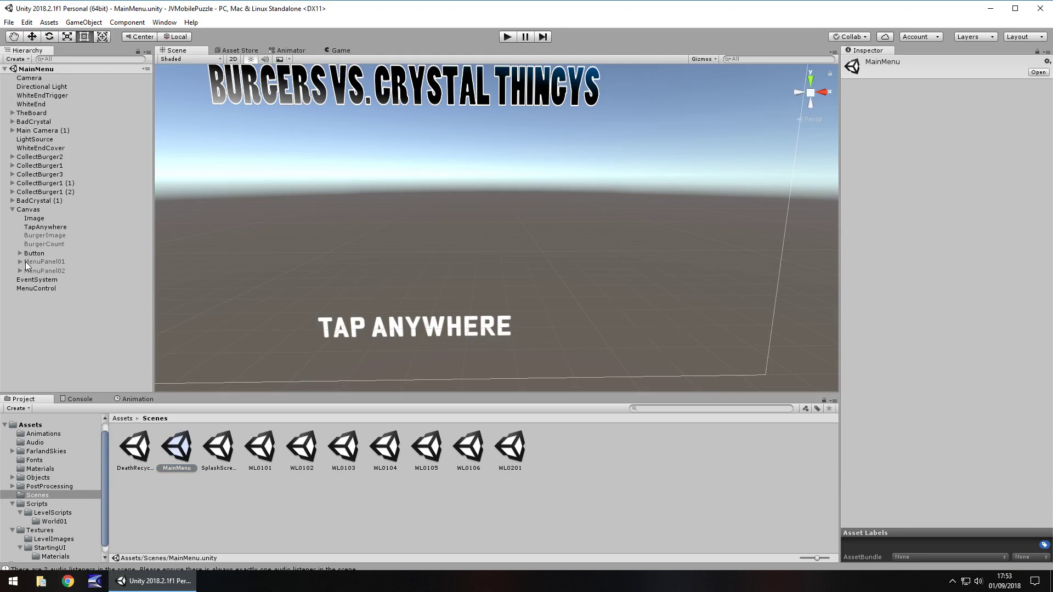
left_click(25, 261)
left_click(866, 63)
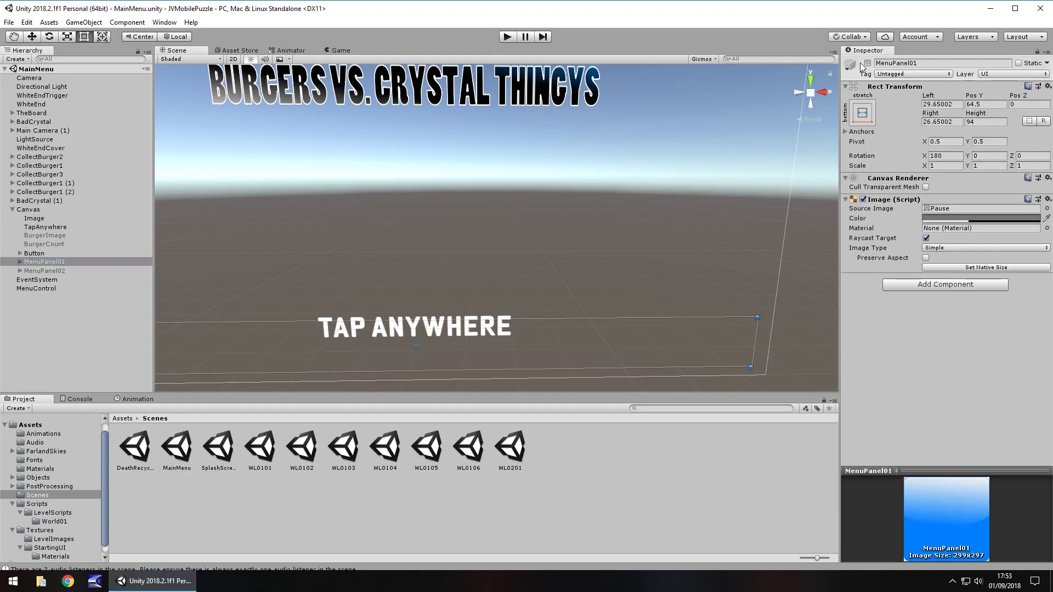
Step: Set the image color of MenuPanel01's PlayButton to bright green
left_click(18, 264)
left_click(49, 270)
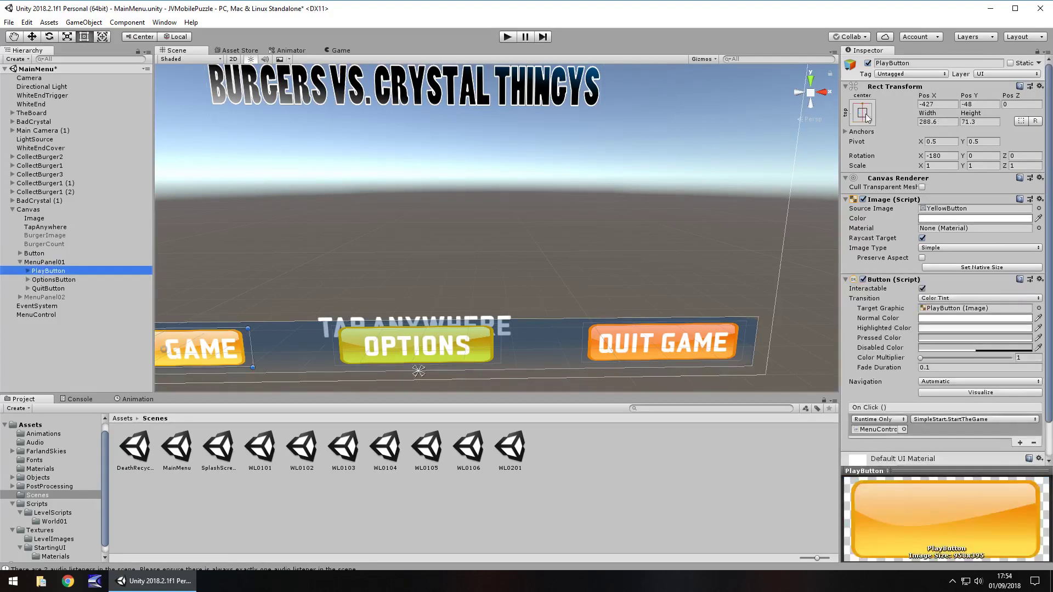
left_click(954, 217)
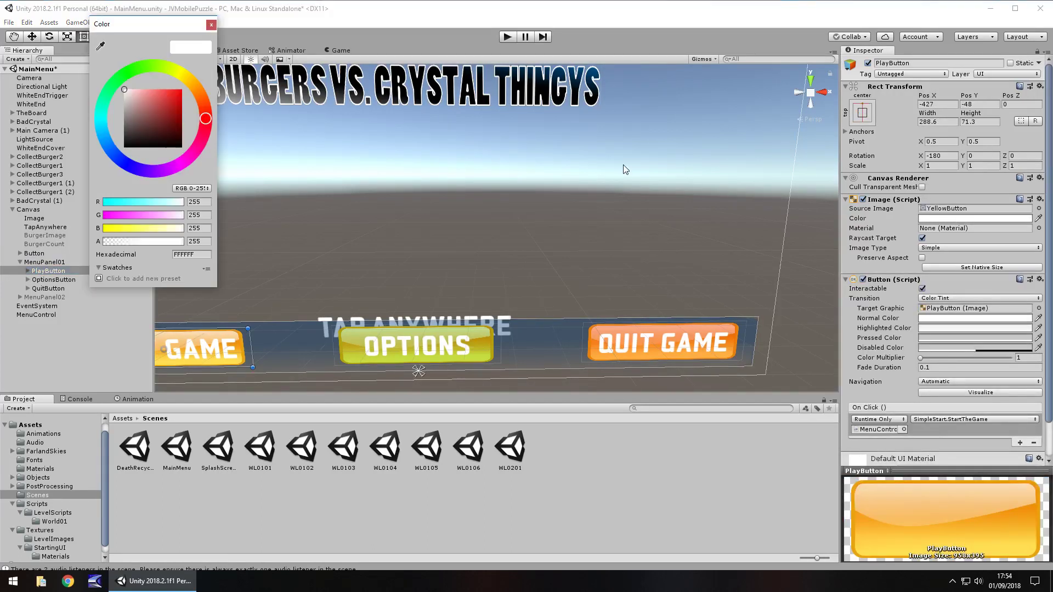
left_click(124, 73)
left_click(182, 89)
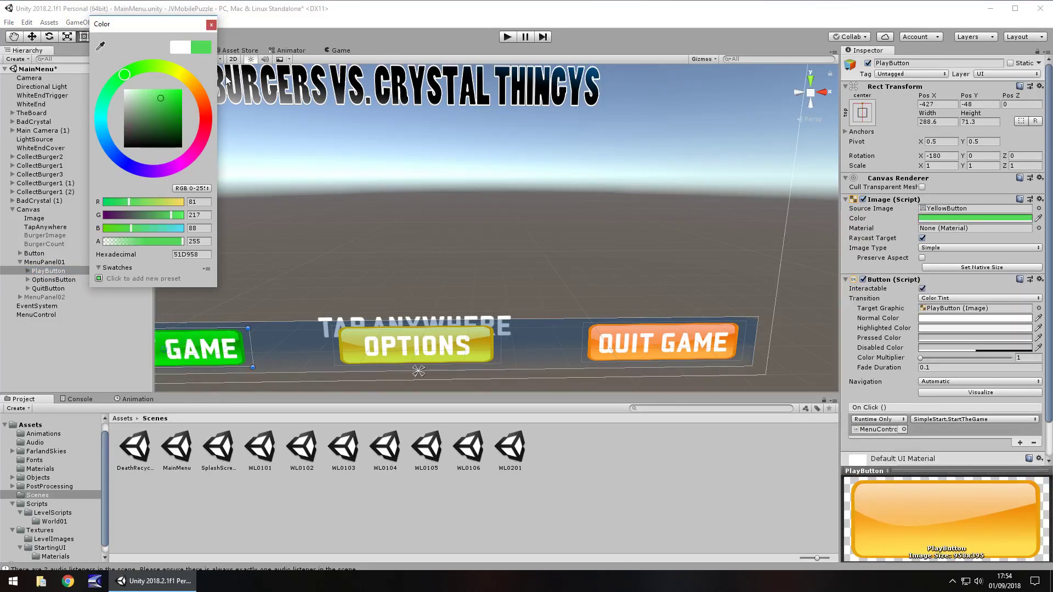
left_click(211, 25)
Step: Set the OptionsButton's image color to orange
left_click(403, 351)
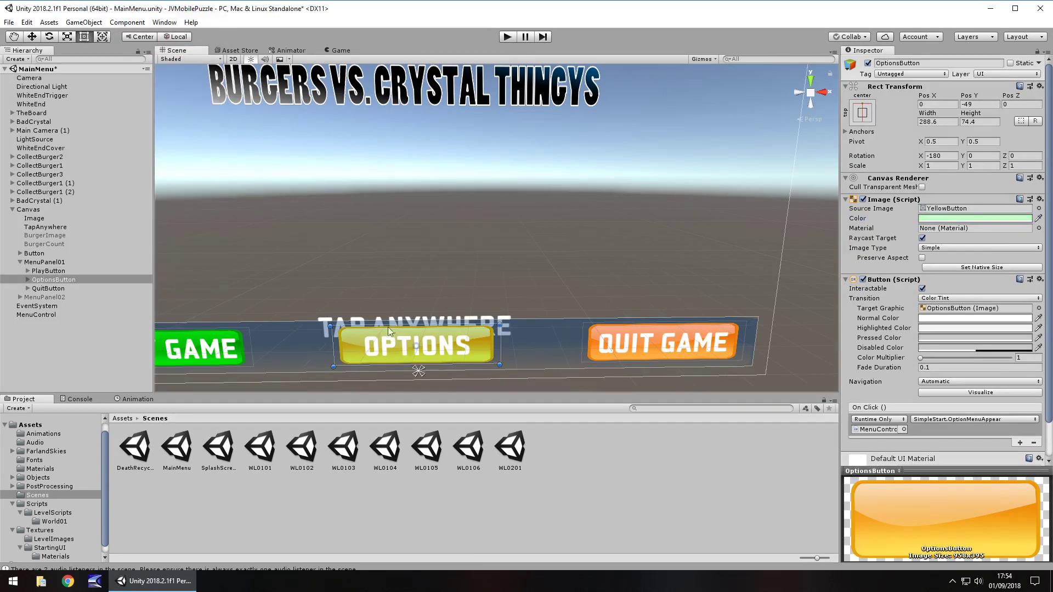
left_click(938, 219)
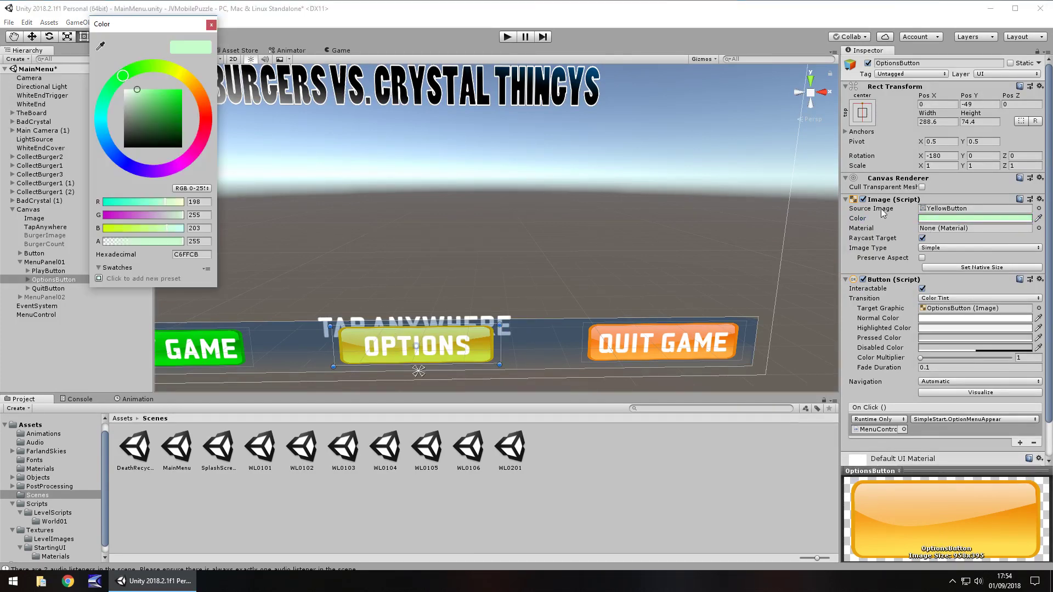
left_click(193, 84)
left_click_drag(149, 102, 196, 82)
left_click(211, 26)
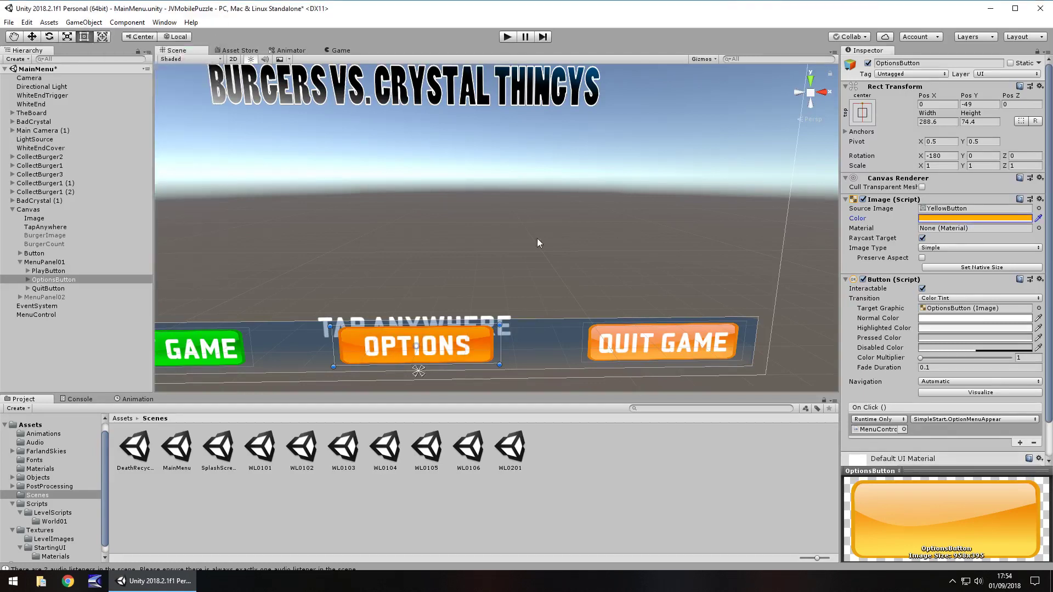
Step: Set the image color of MenuPanel01's QuitButton to pure red
left_click(648, 331)
left_click(979, 218)
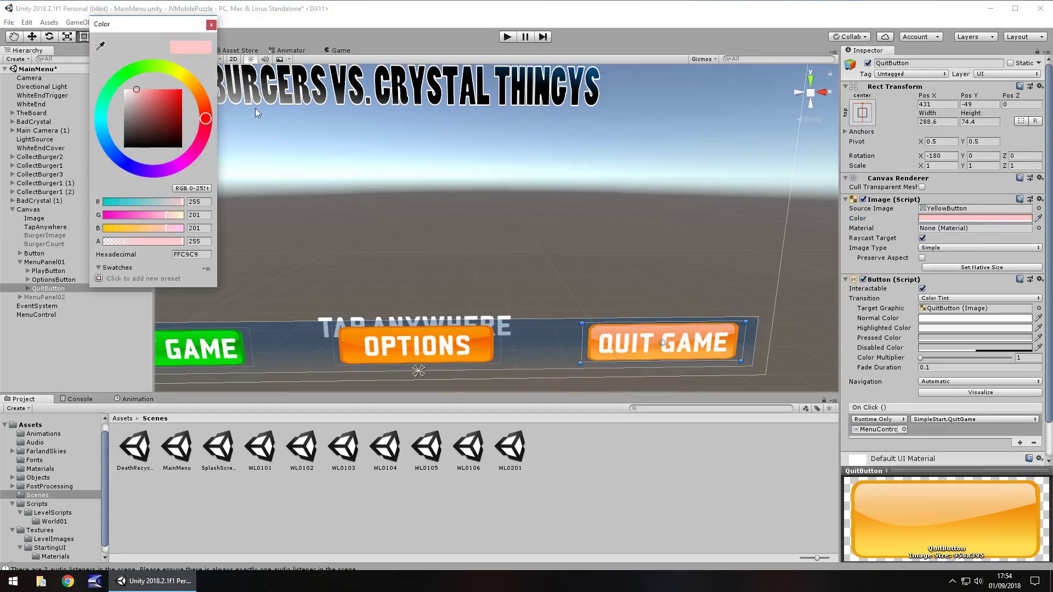
left_click_drag(159, 95, 181, 89)
left_click(212, 25)
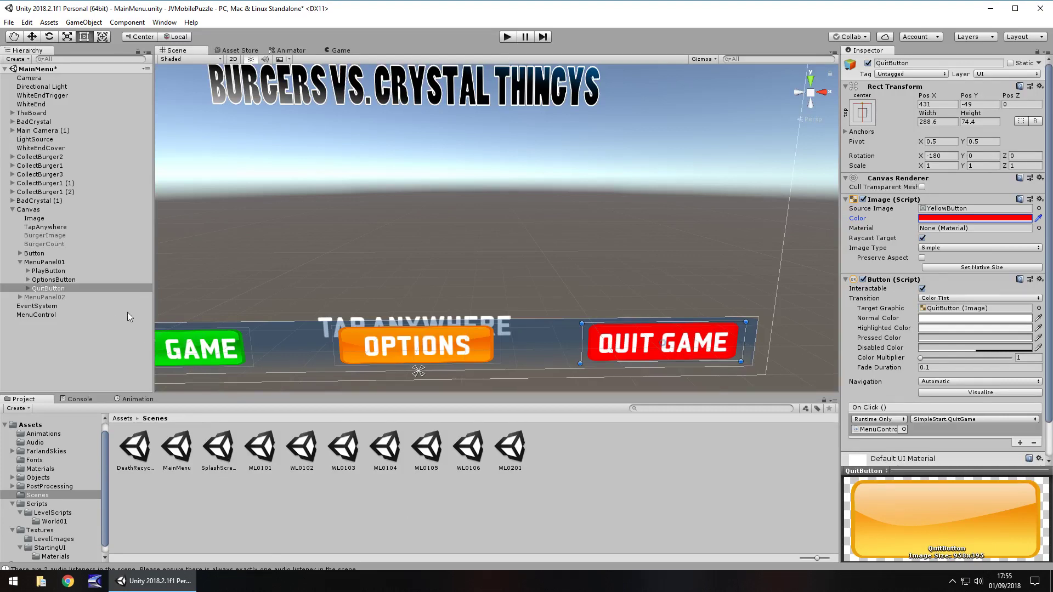
Step: Activate MenuPanel02 so its Reset Game button can be edited in the scene
left_click(45, 298)
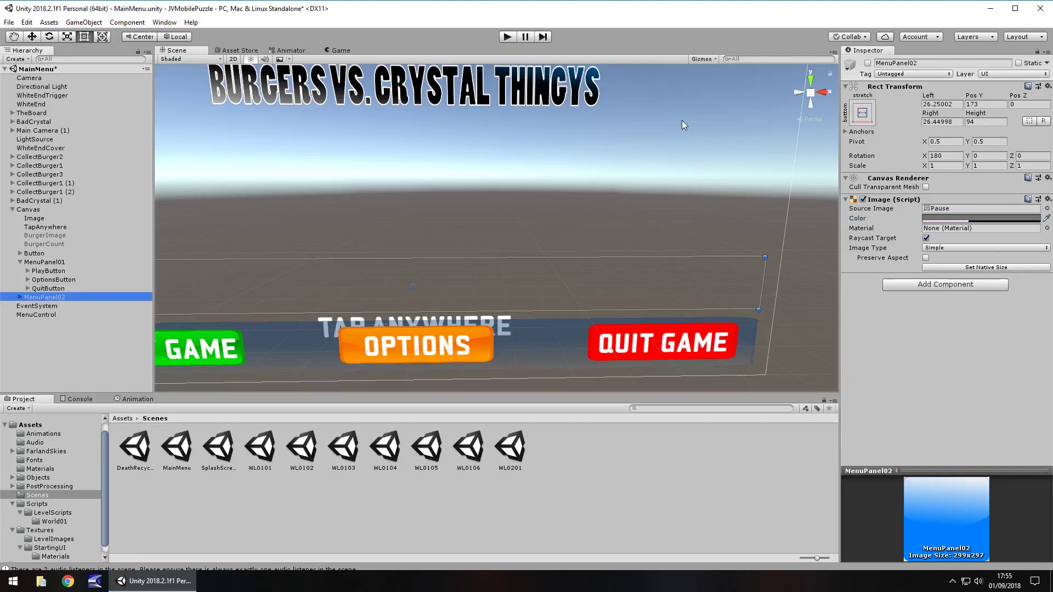
left_click(867, 63)
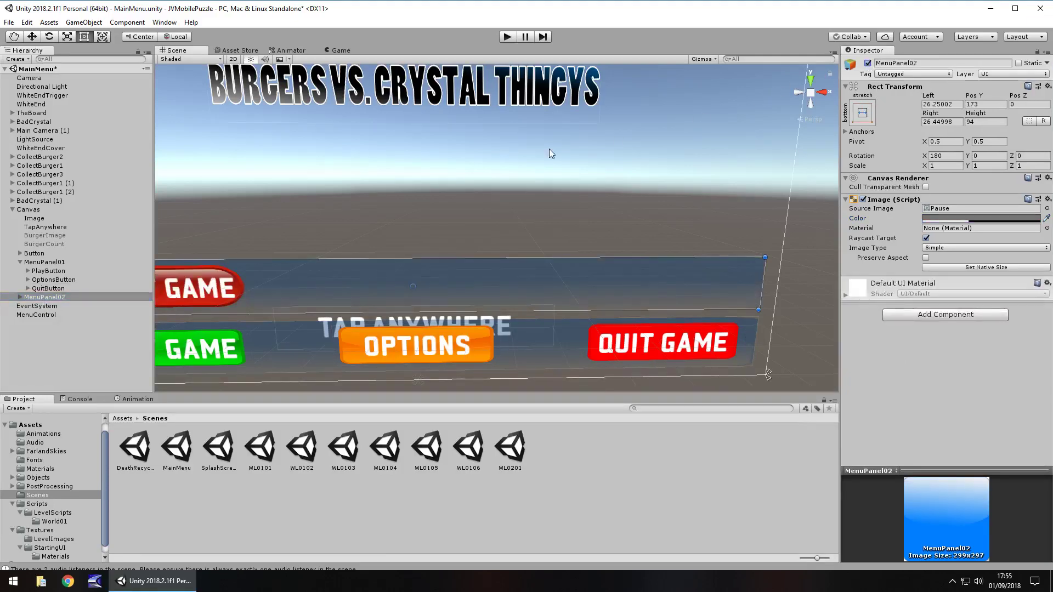
middle_click_drag(291, 233, 438, 207)
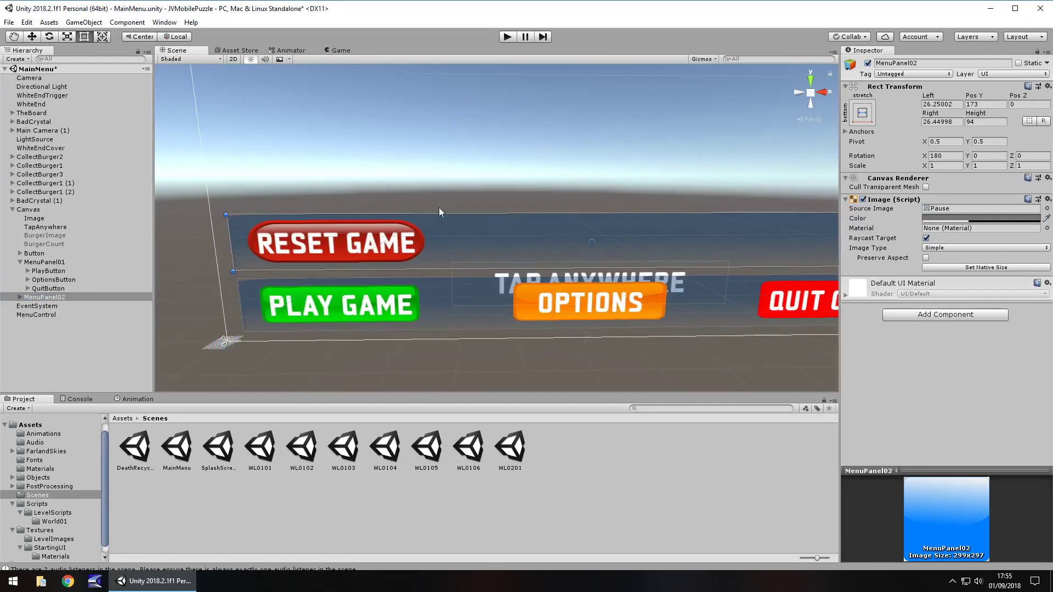
Step: Replace the ResetButton's source image with the YellowButton texture from the Textures folder
left_click(341, 252)
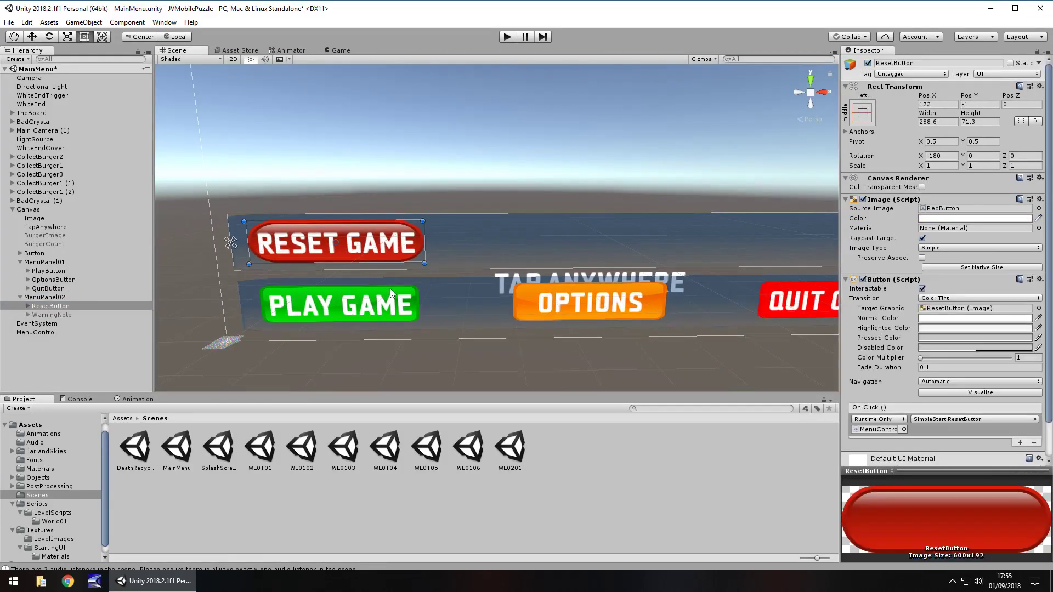
left_click(58, 532)
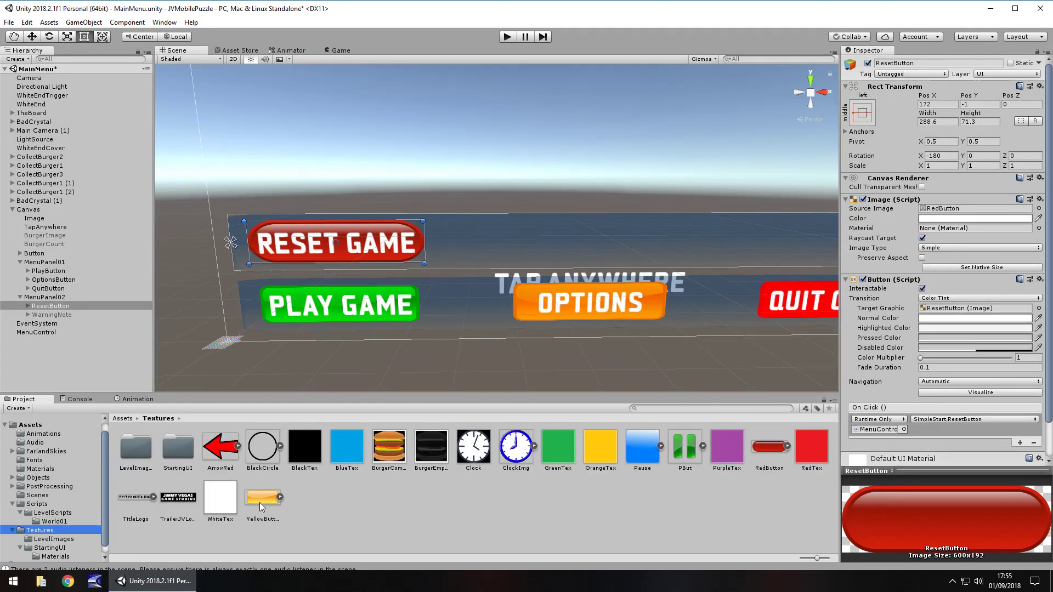
left_click_drag(259, 503, 955, 210)
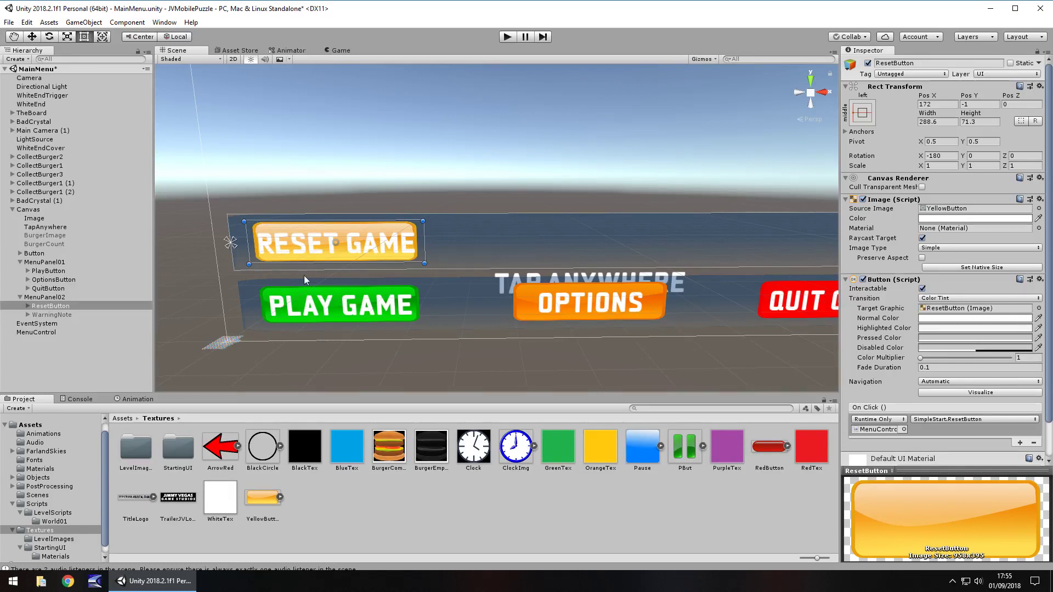
Step: Reduce the font size of the ResetButton's RESET GAME text so it fits inside the button
left_click(28, 306)
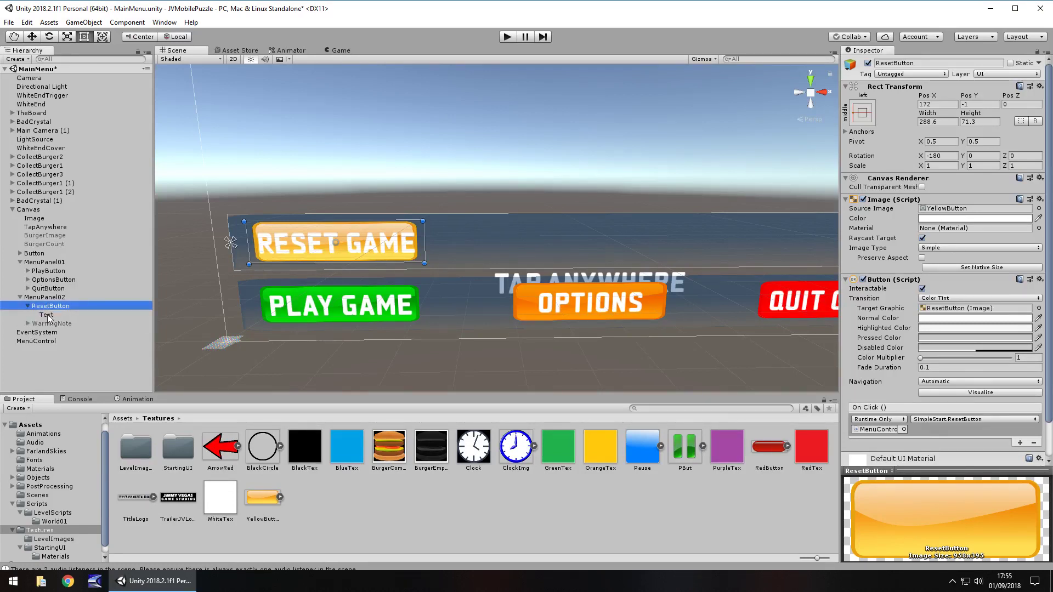
left_click(47, 315)
left_click(946, 270)
type("4")
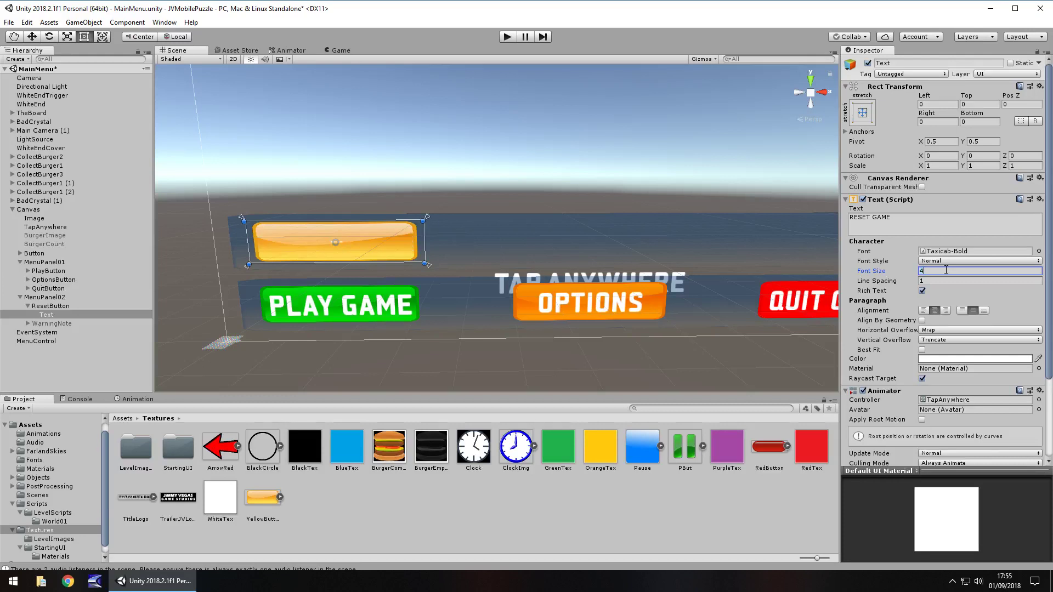
type("0")
Step: Set the font size of the PlayButton's text to 44
left_click(377, 319)
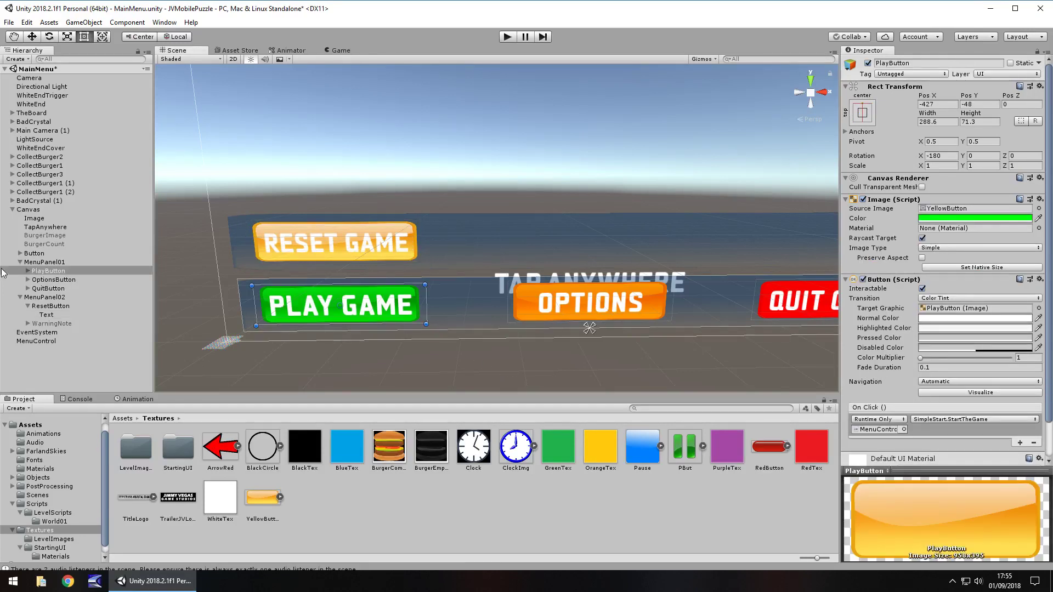
left_click(28, 271)
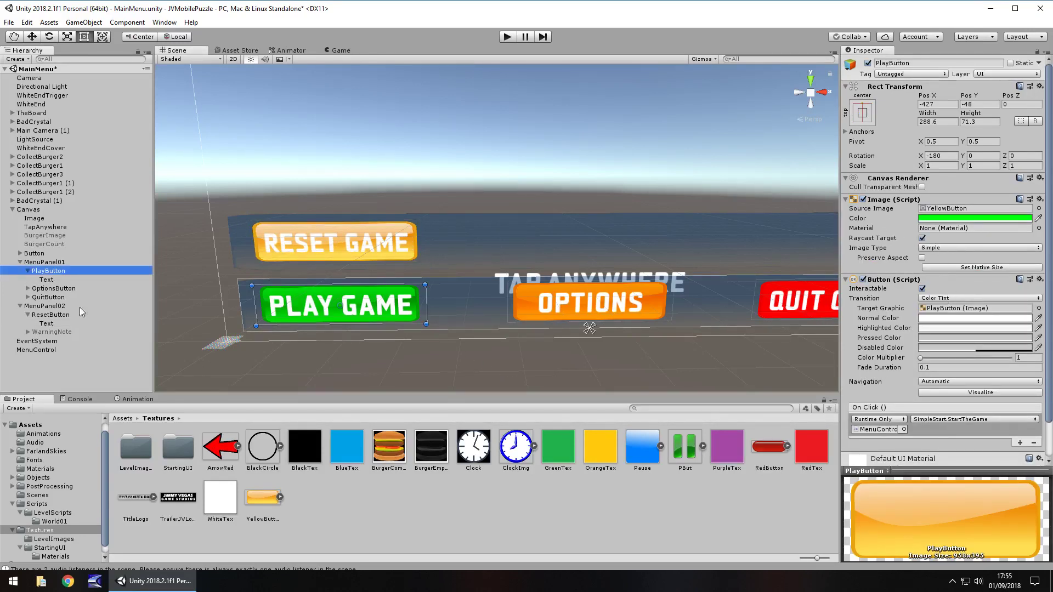
left_click(46, 280)
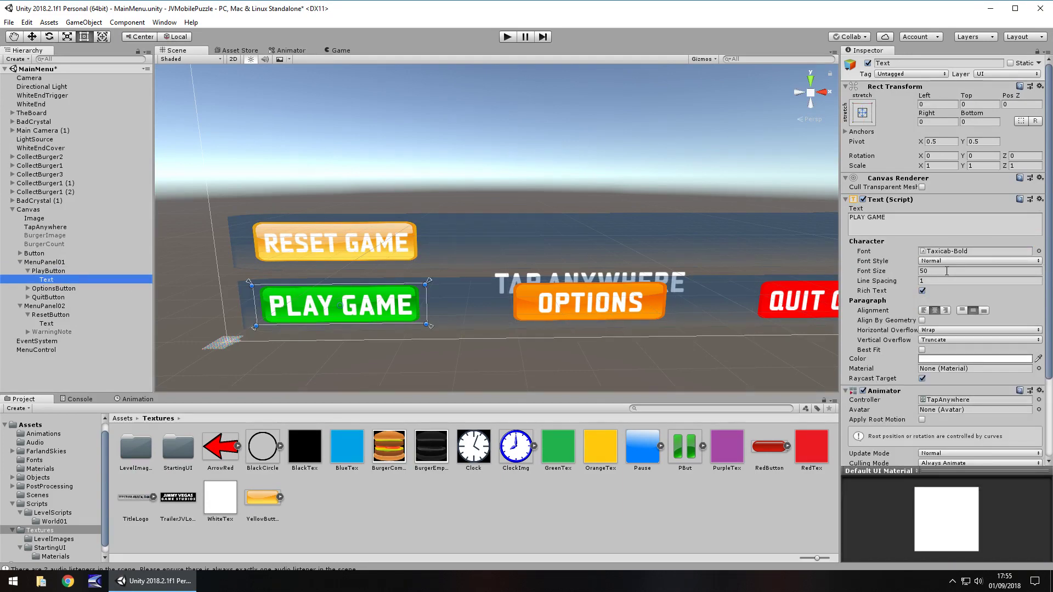
left_click(946, 271)
type("44")
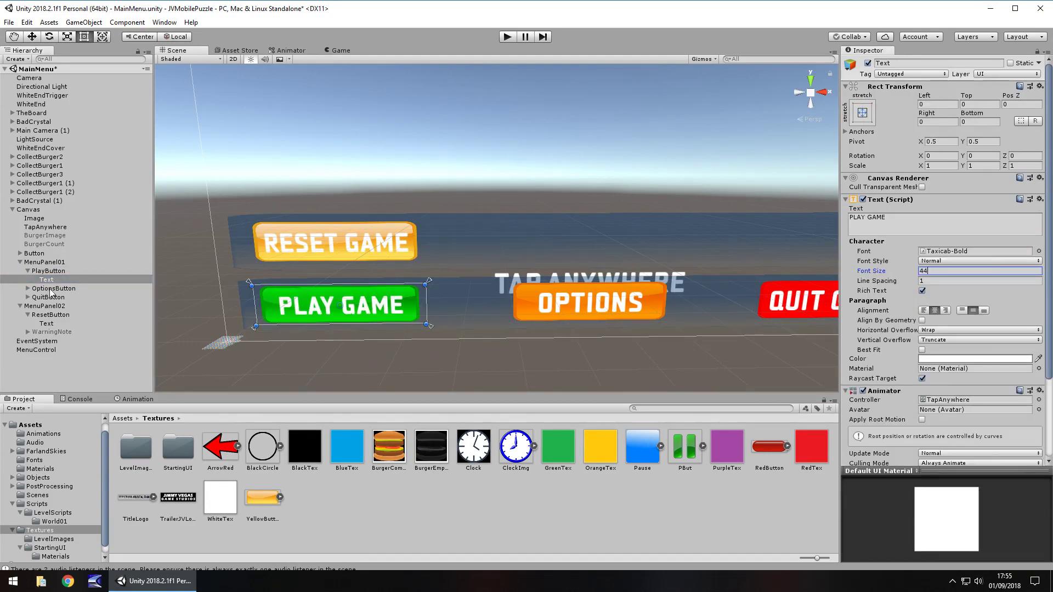
Step: Set the font size of the OptionsButton's text to 44
left_click(28, 289)
left_click(47, 297)
left_click(923, 271)
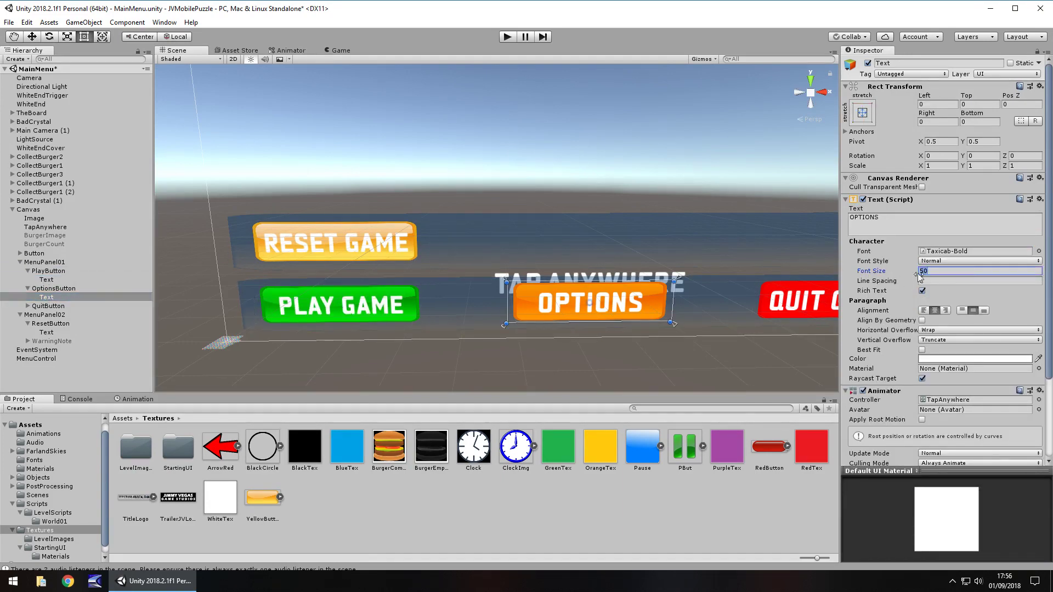
type("44")
Step: Set the font size of the QuitButton's text to 44
left_click(48, 306)
left_click(28, 305)
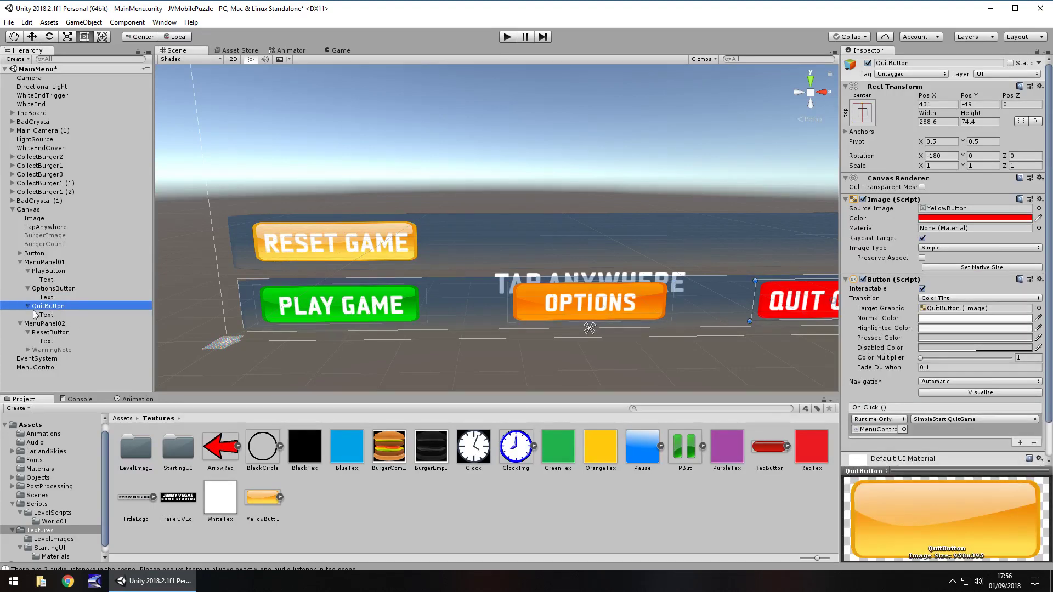
left_click(46, 315)
left_click(952, 269)
type("4")
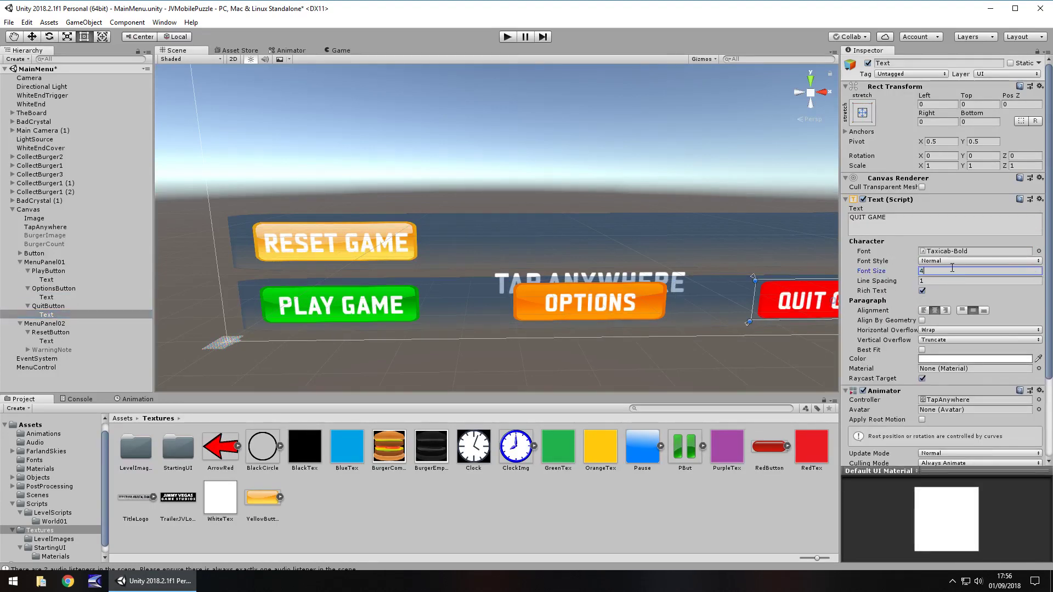
type("4")
Step: Activate the WarningNote object under MenuPanel02 to show its reset warning with the No and Yes buttons
left_click(334, 241)
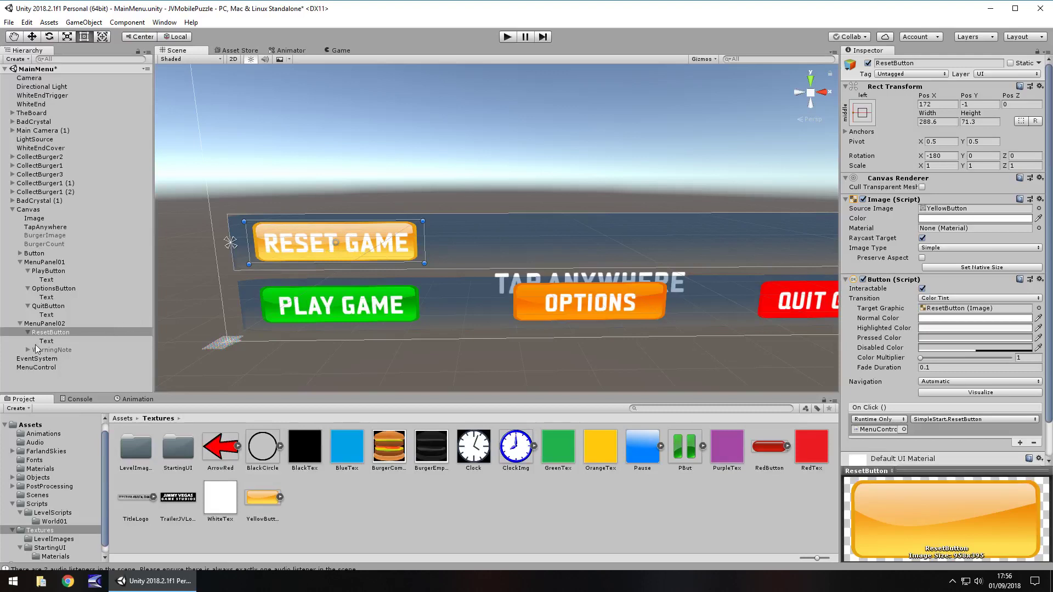
left_click(28, 333)
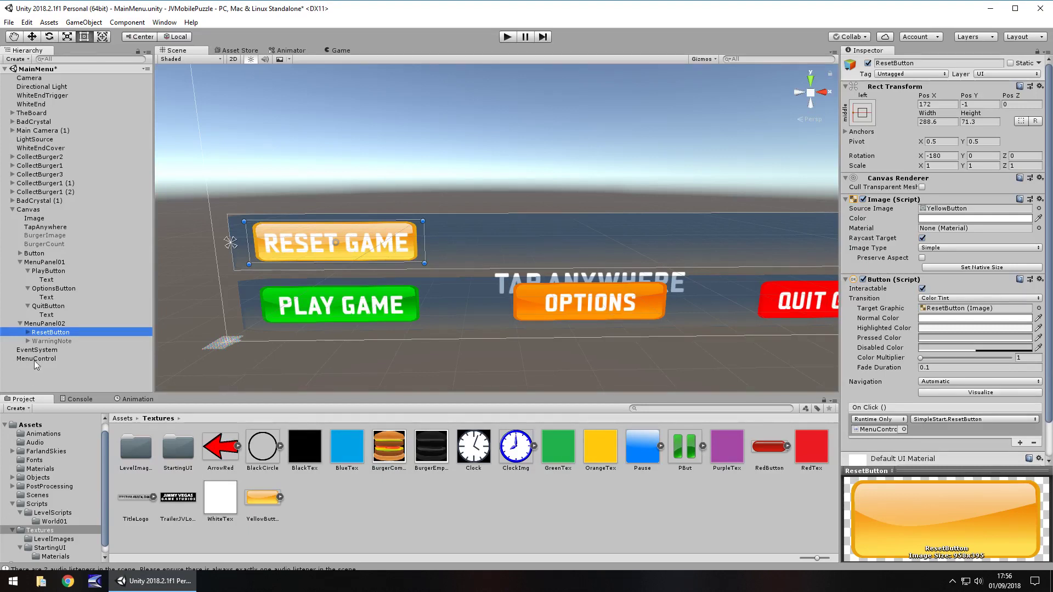
left_click(38, 341)
left_click(868, 63)
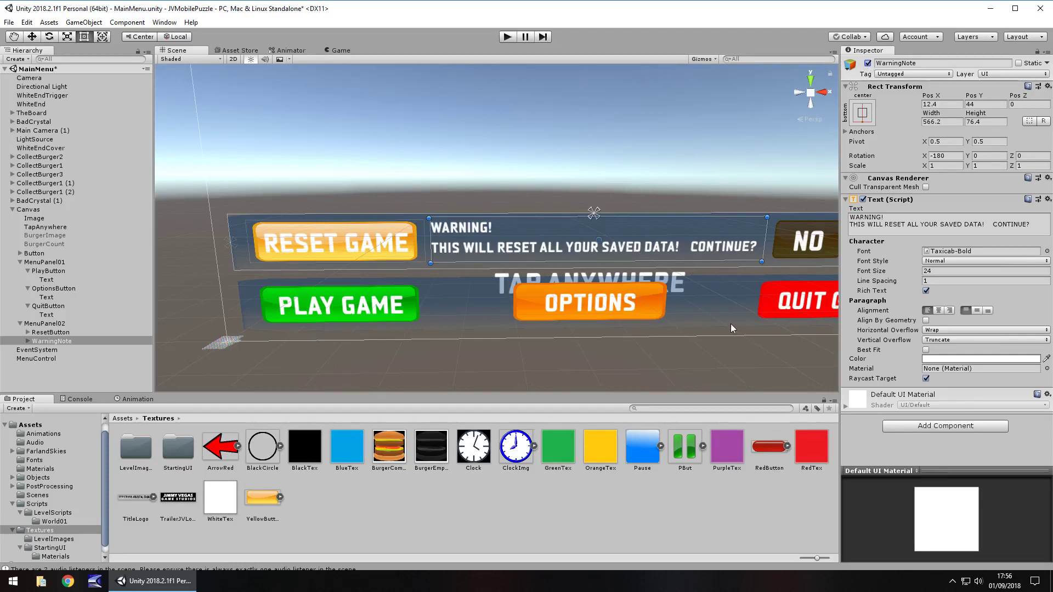
middle_click_drag(735, 330, 500, 309)
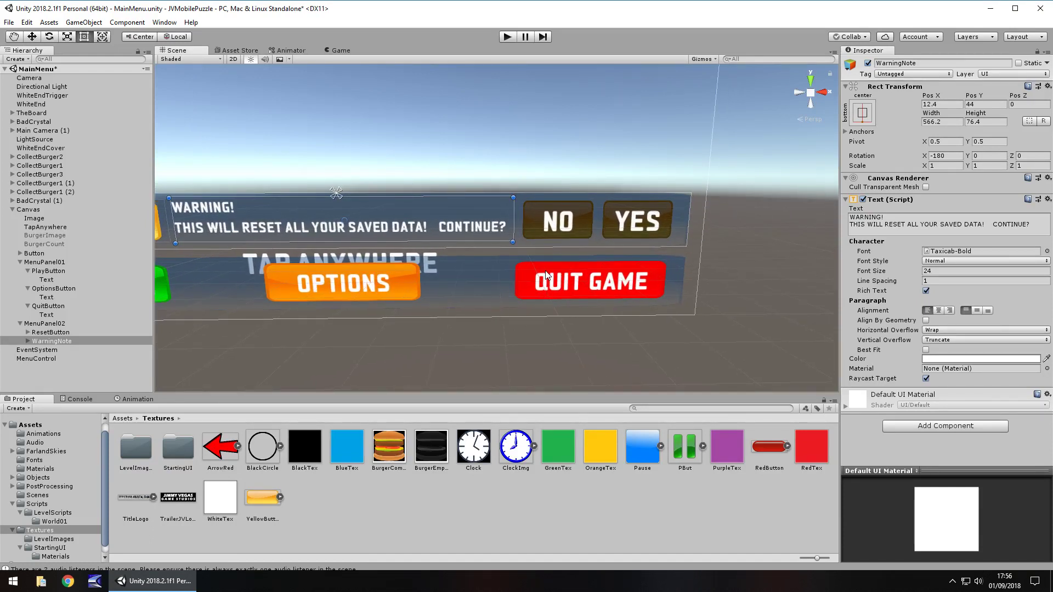
Step: Set the NoButton's image color to blue (0004FF)
left_click(568, 224)
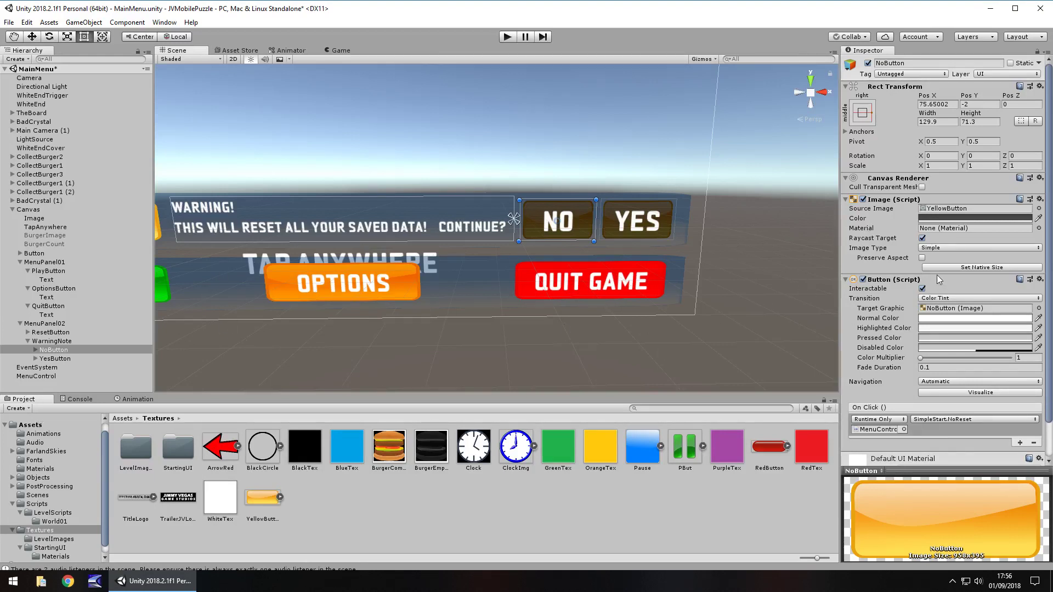
left_click(940, 218)
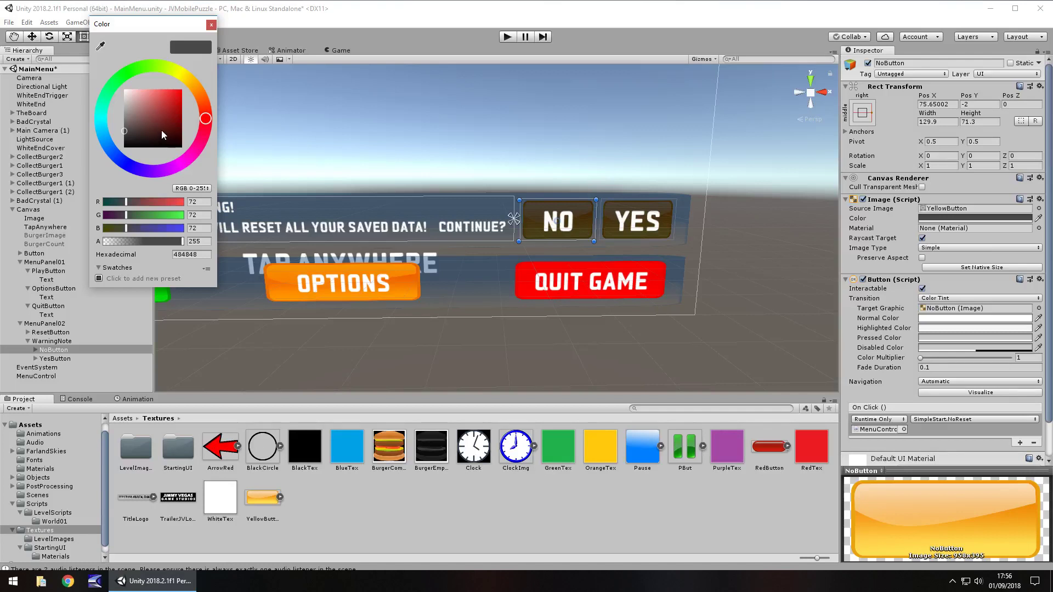
mouse_move(148, 131)
left_mouse_down()
mouse_move(93, 67)
mouse_move(193, 62)
mouse_move(239, 176)
mouse_move(164, 105)
mouse_move(213, 71)
left_mouse_up()
left_click(184, 162)
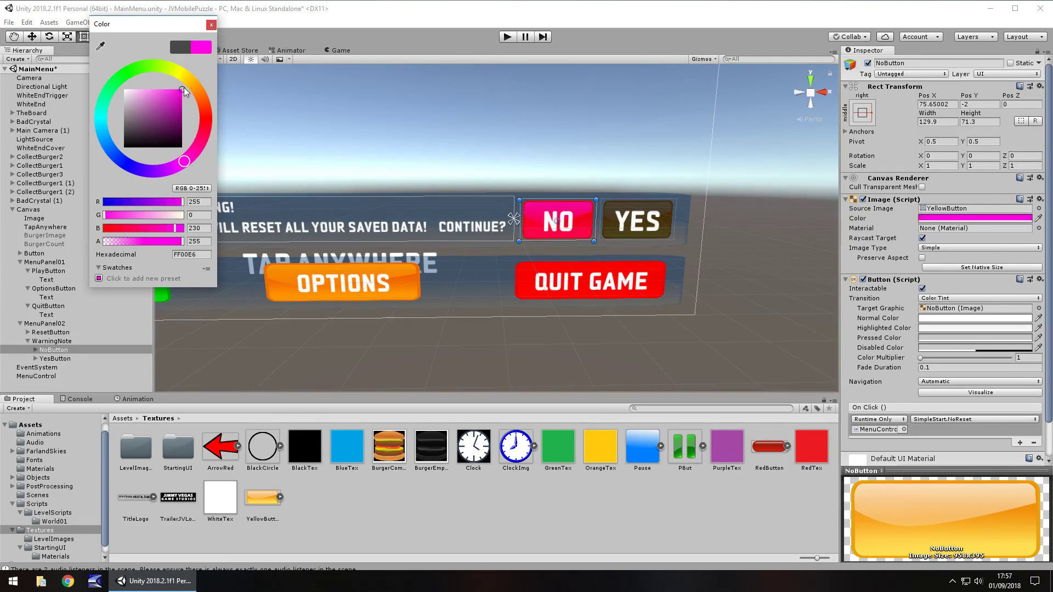
mouse_move(183, 91)
left_mouse_down()
mouse_move(156, 69)
mouse_move(194, 69)
left_mouse_up()
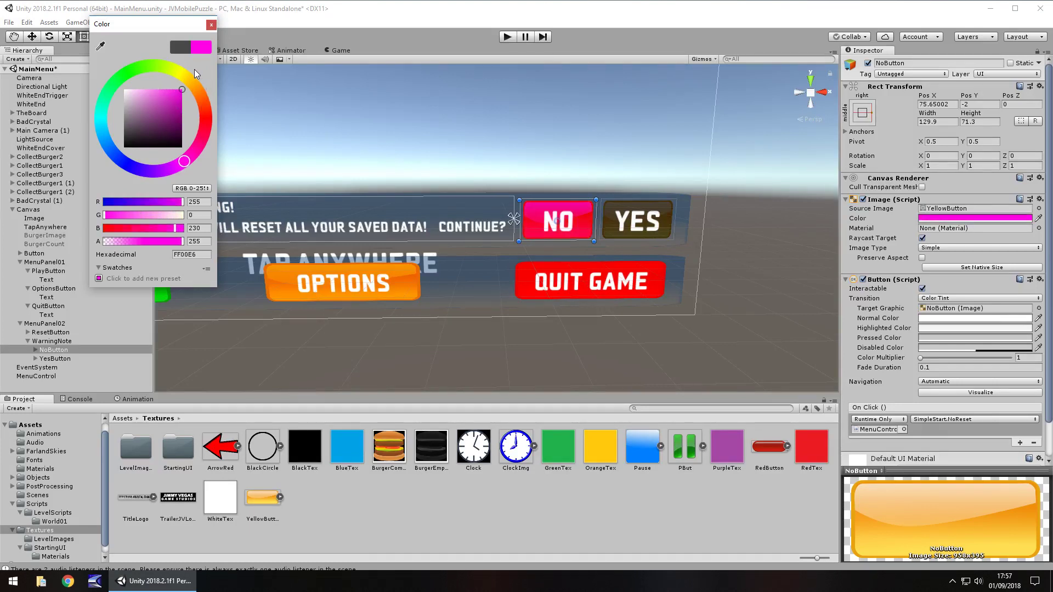
left_click(127, 171)
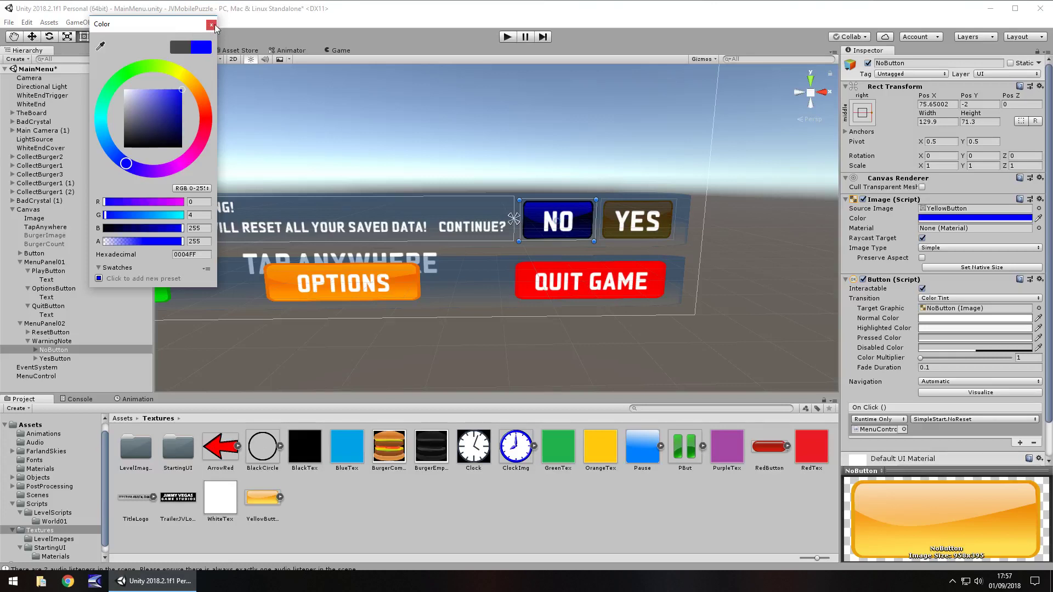
Step: Set the YesButton's image color to blue (1A00FF)
left_click(211, 24)
left_click(632, 228)
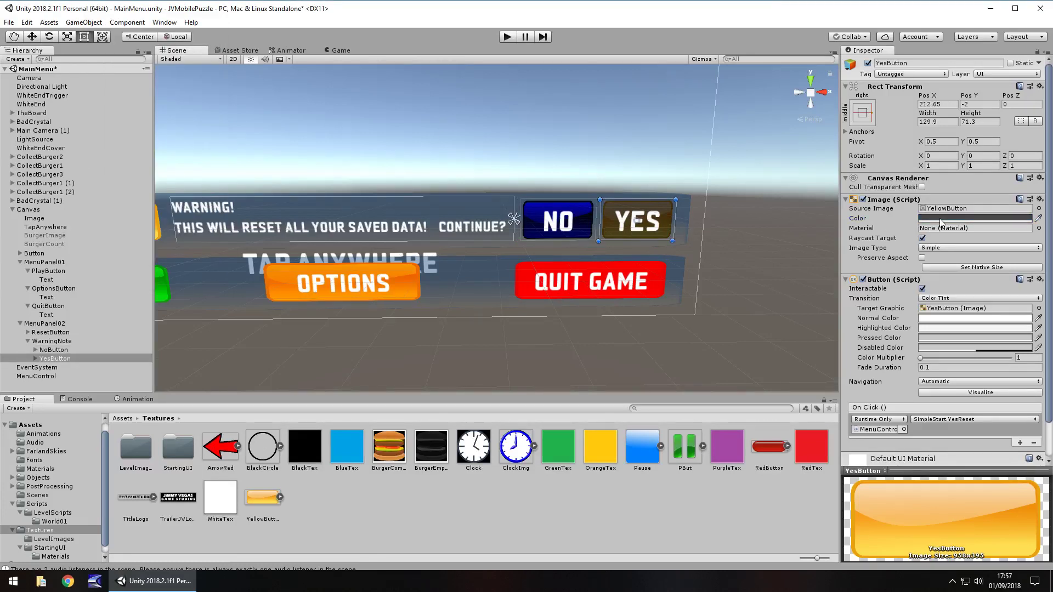
left_click(941, 222)
left_click_drag(144, 176, 131, 167)
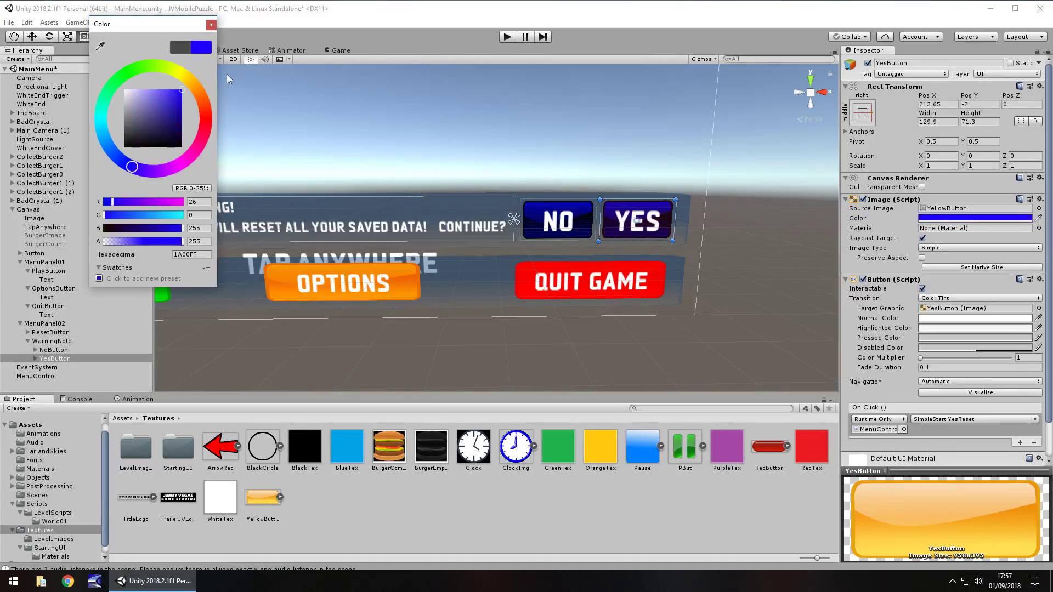
left_click(211, 24)
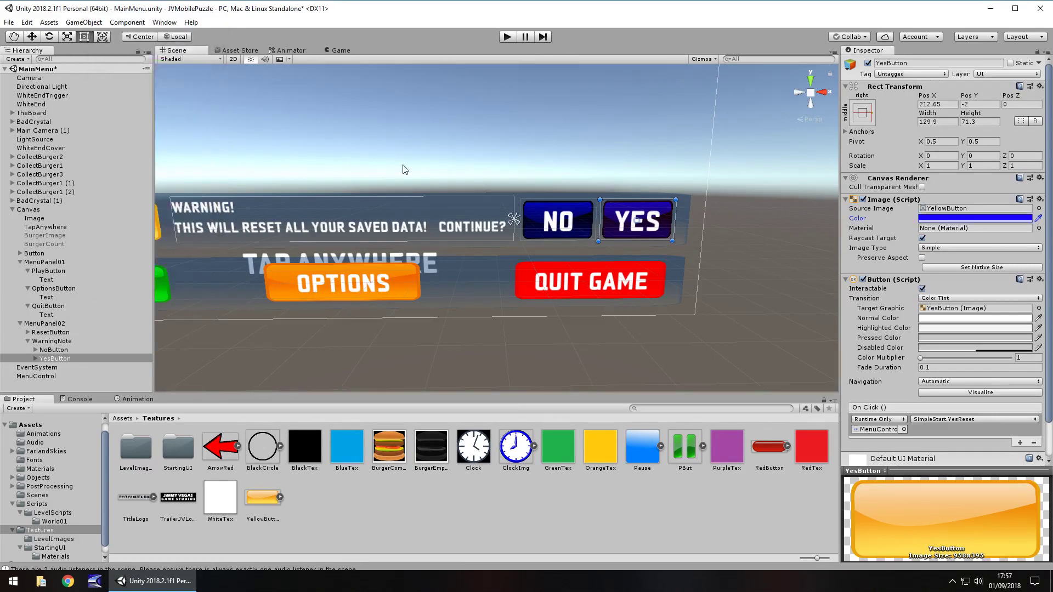
Step: Deactivate WarningNote, MenuPanel02 and MenuPanel01, and save the MainMenu scene
left_click(51, 341)
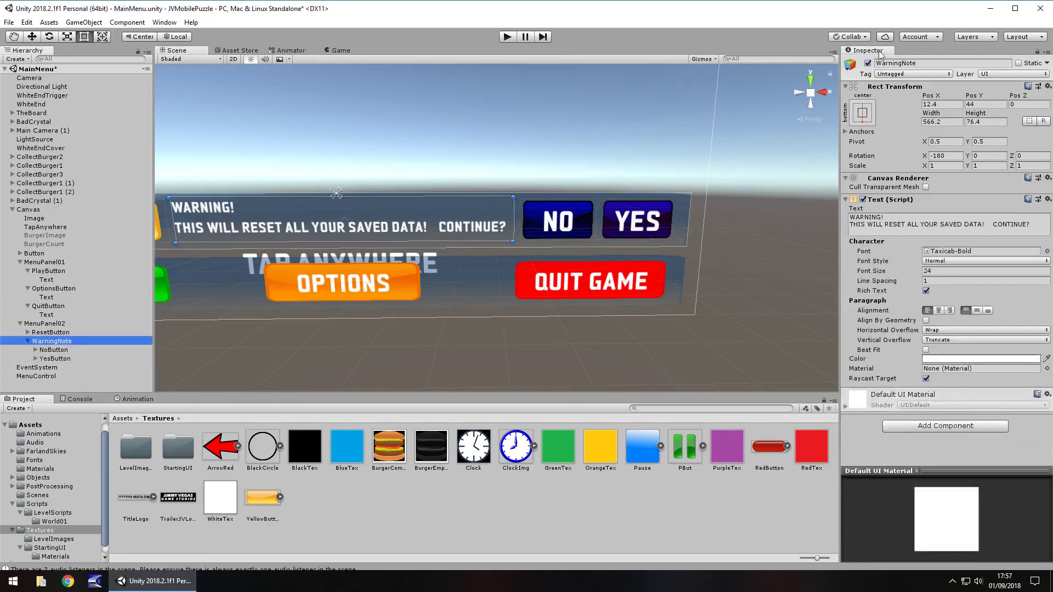
left_click(867, 63)
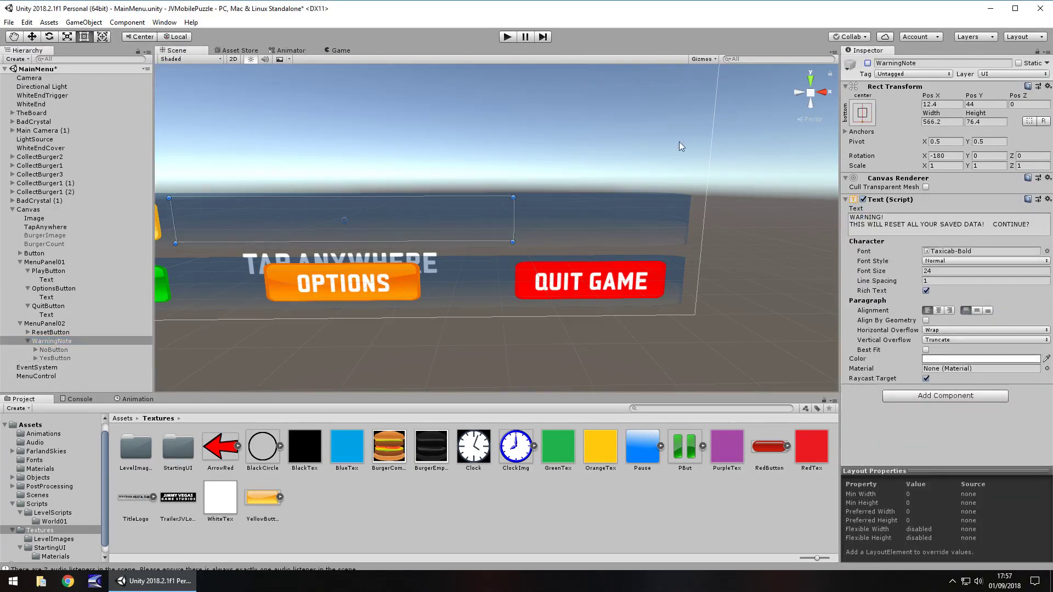
left_click(49, 333)
left_click(43, 323)
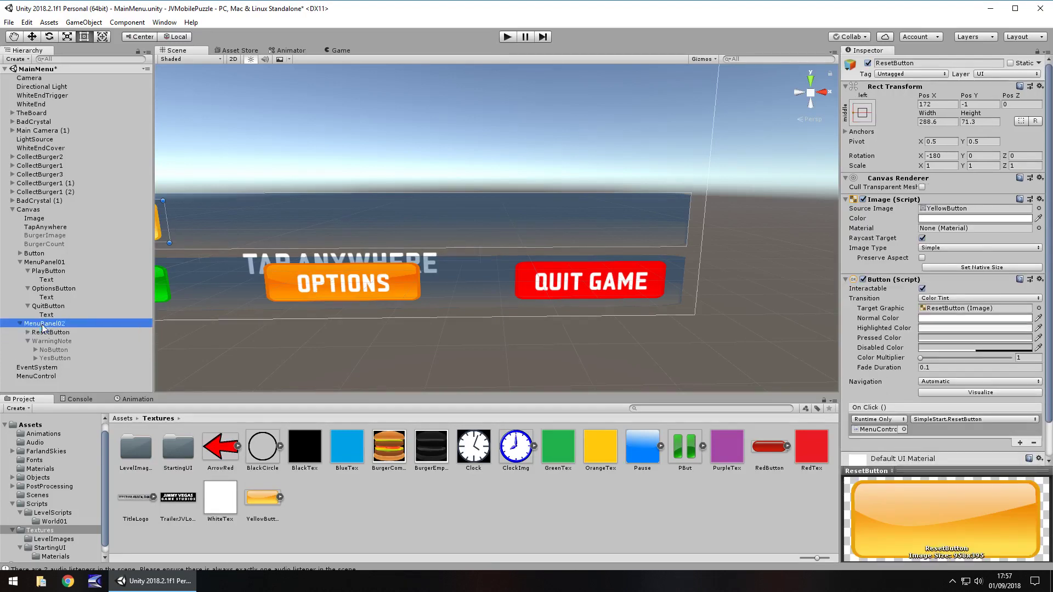
left_click(867, 63)
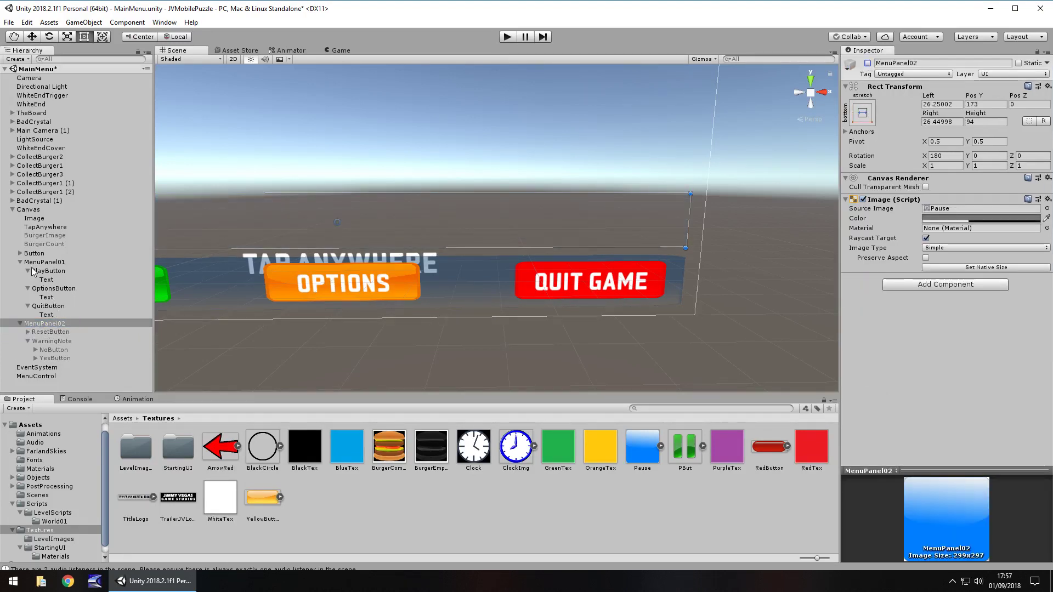
left_click(44, 262)
left_click(867, 63)
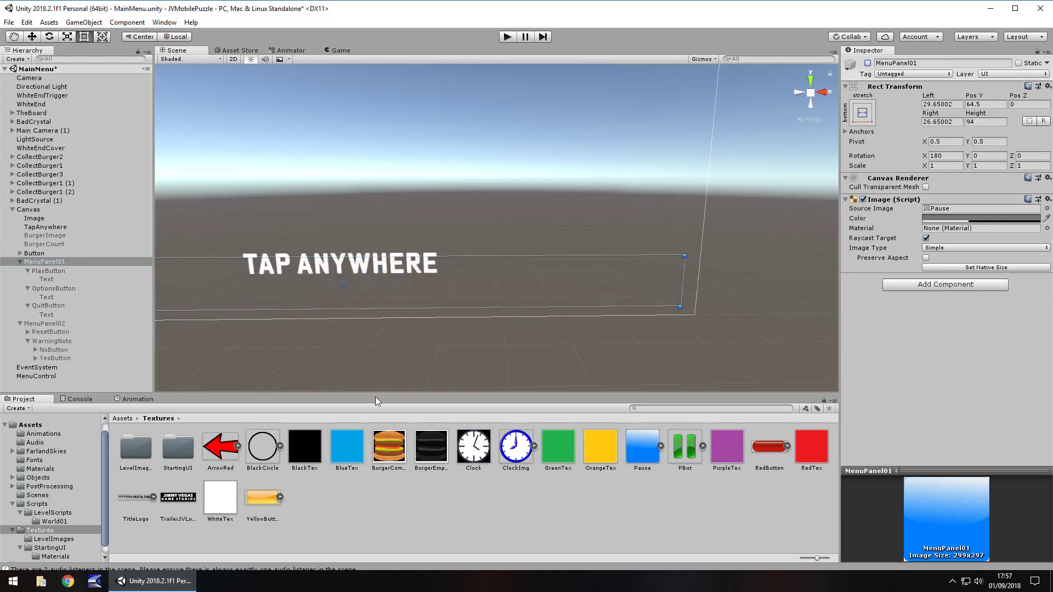
key("ctrl+s")
Step: Play-test the main menu by entering it, opening the options, requesting a game reset and confirming with Yes
left_click(506, 37)
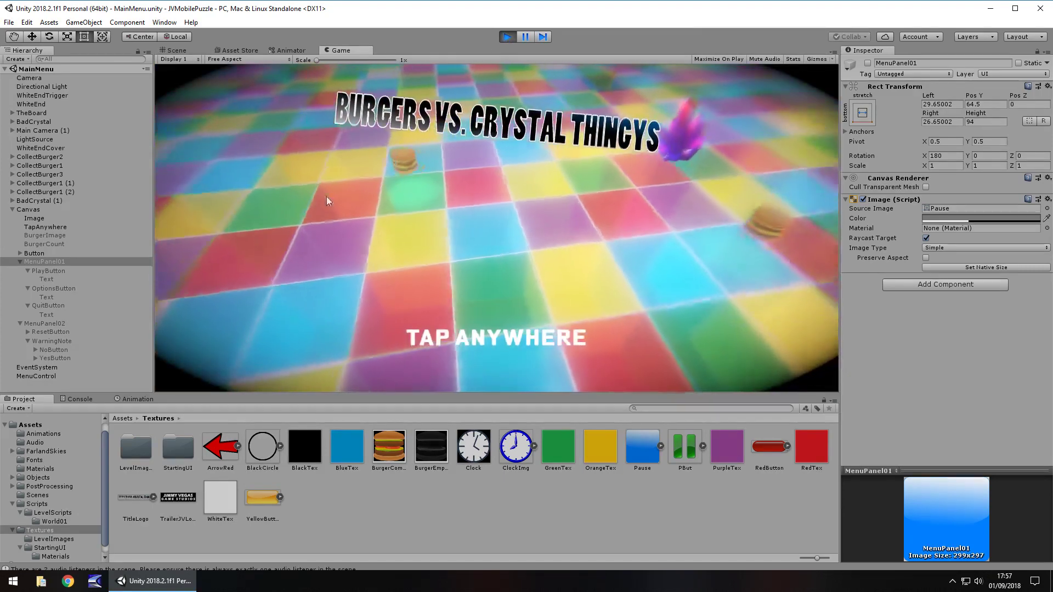
left_click(508, 236)
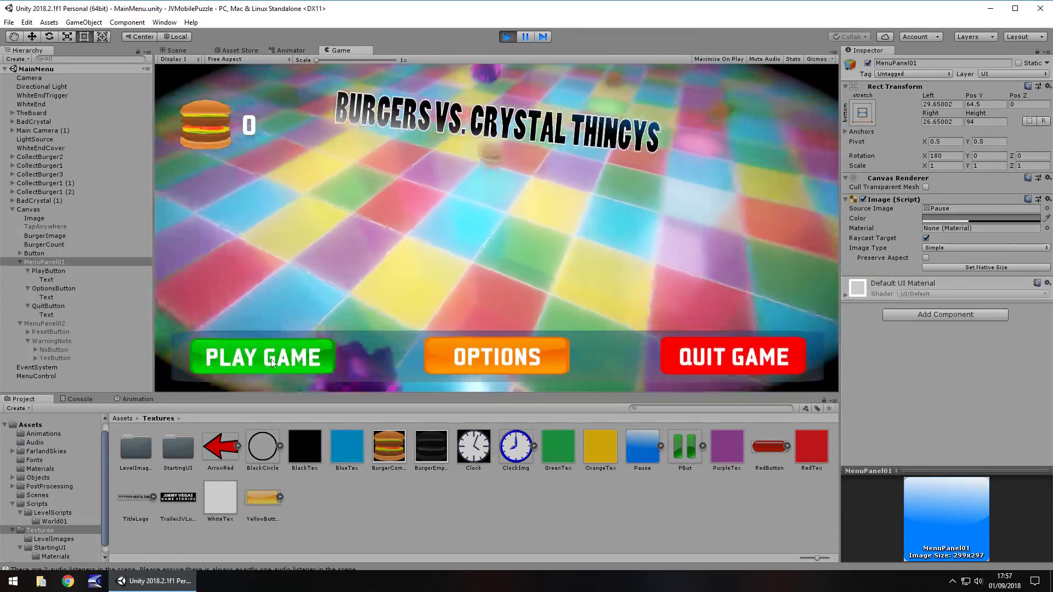
left_click(465, 357)
left_click(263, 297)
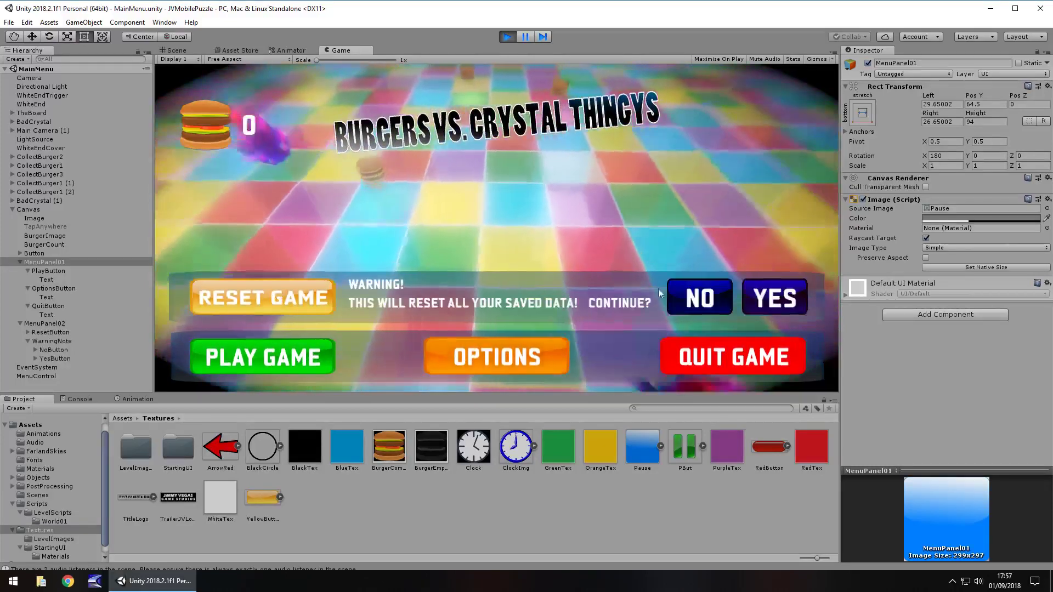
left_click(774, 298)
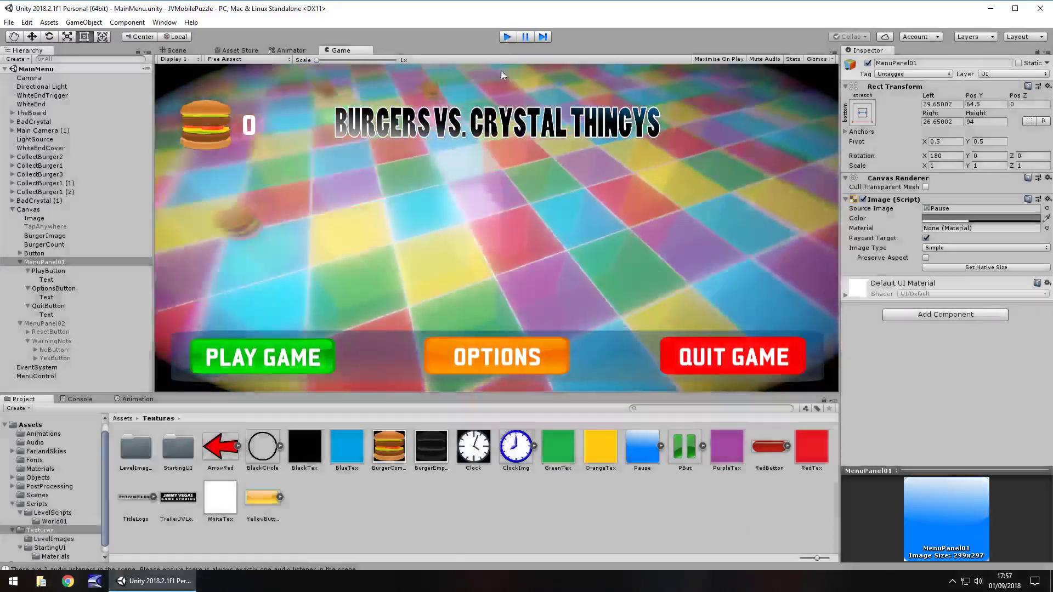
key("ctrl+p")
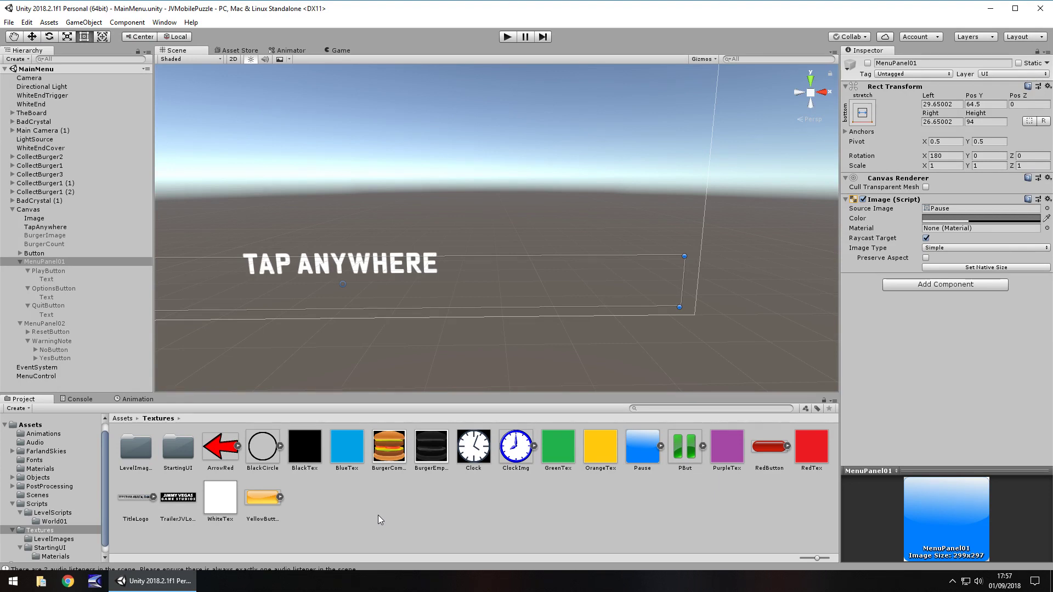
Step: Open the WL0101 scene from the project's Scenes folder
left_click(376, 521)
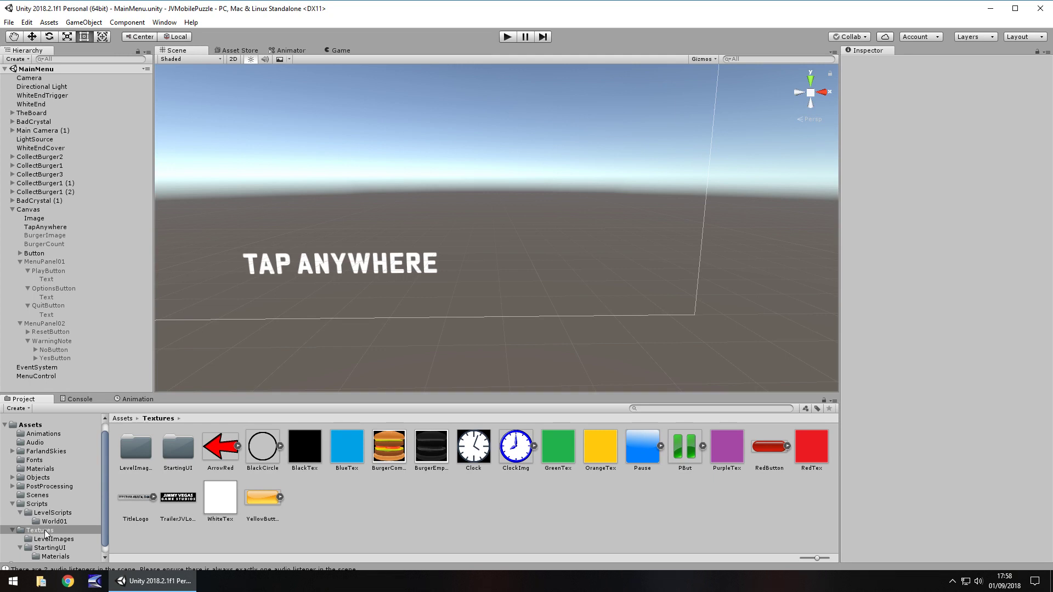
left_click(39, 495)
double_click(260, 448)
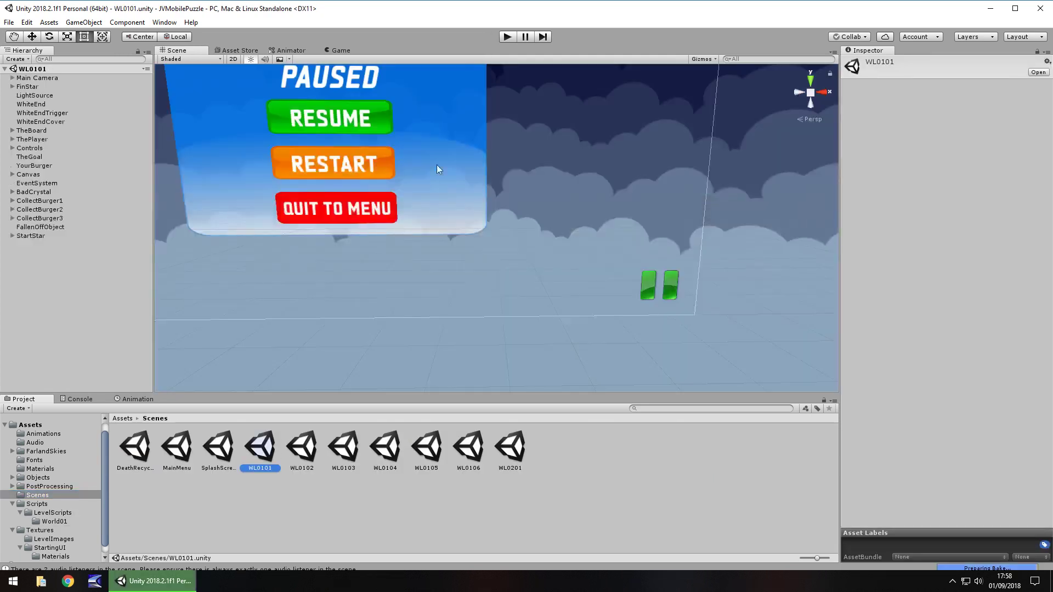
key("t")
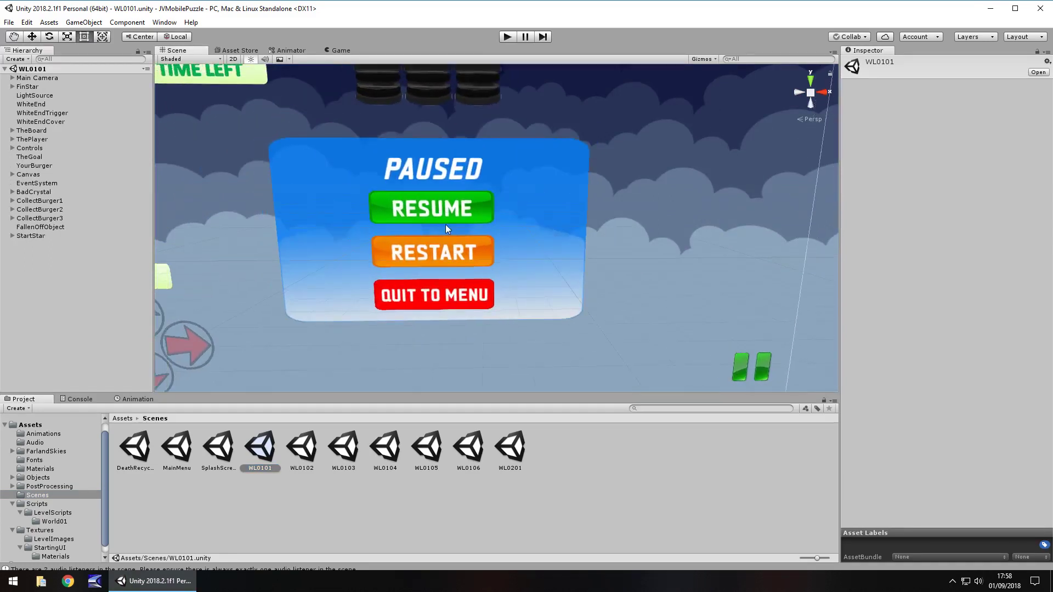
Step: Examine the PauseButton's On Click setup and the Pause Game script on its Controls target
left_click(442, 205)
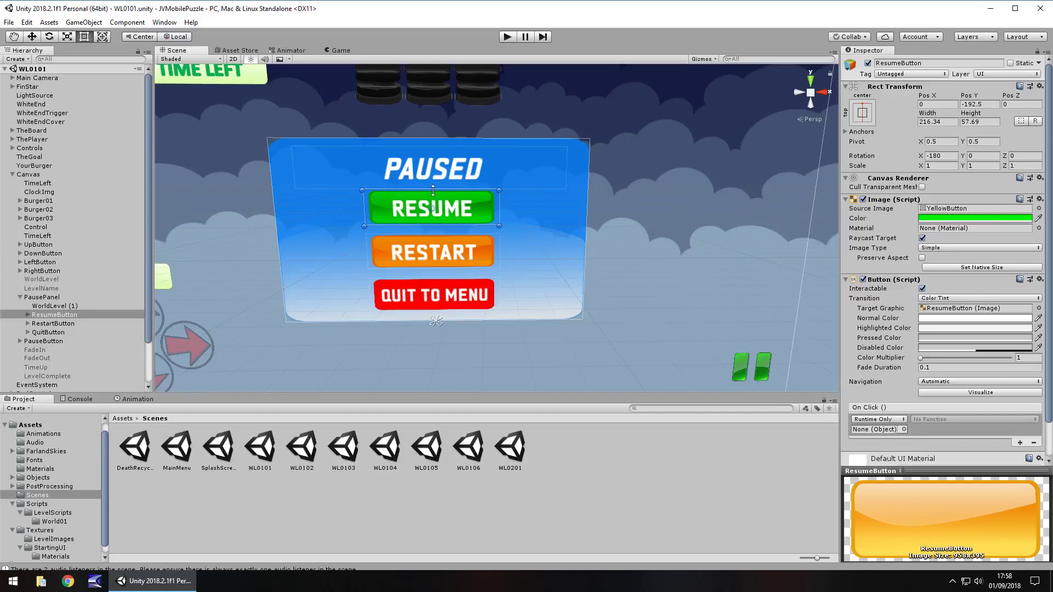
left_click(765, 372)
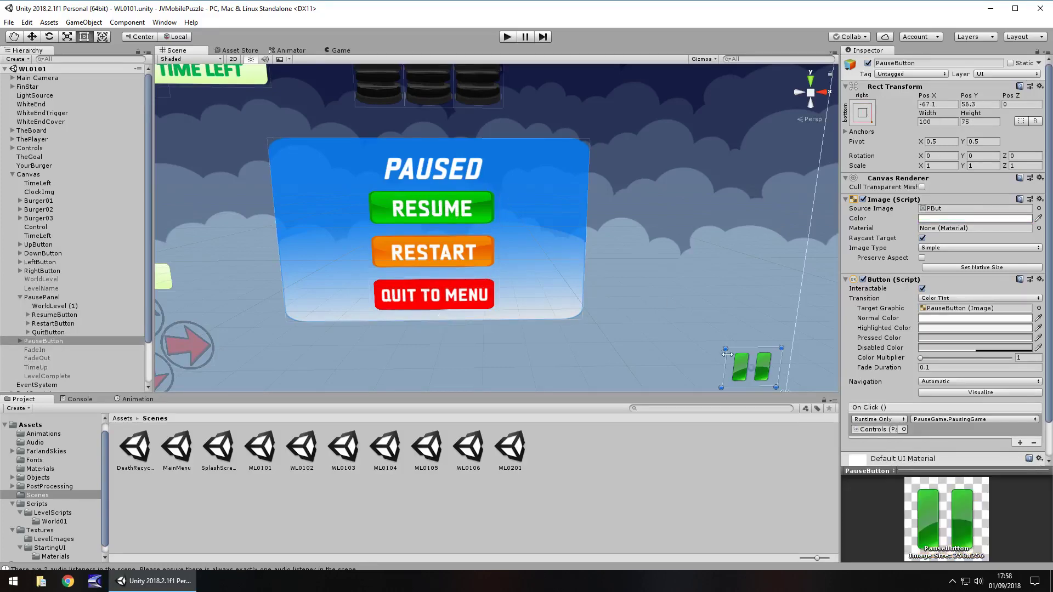
left_click(876, 431)
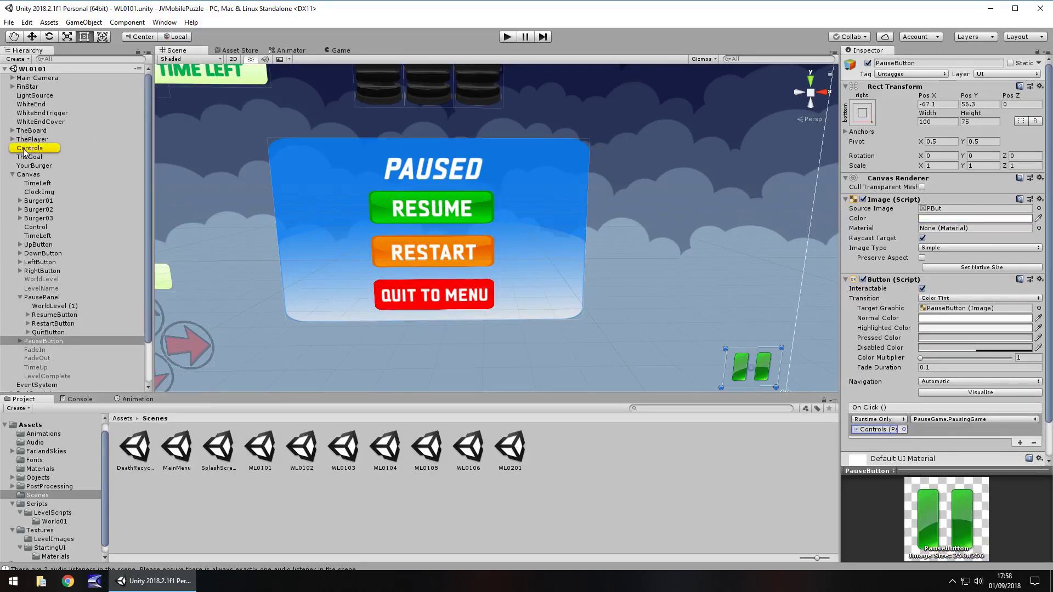
double_click(876, 430)
scroll(910, 329, "down", 3)
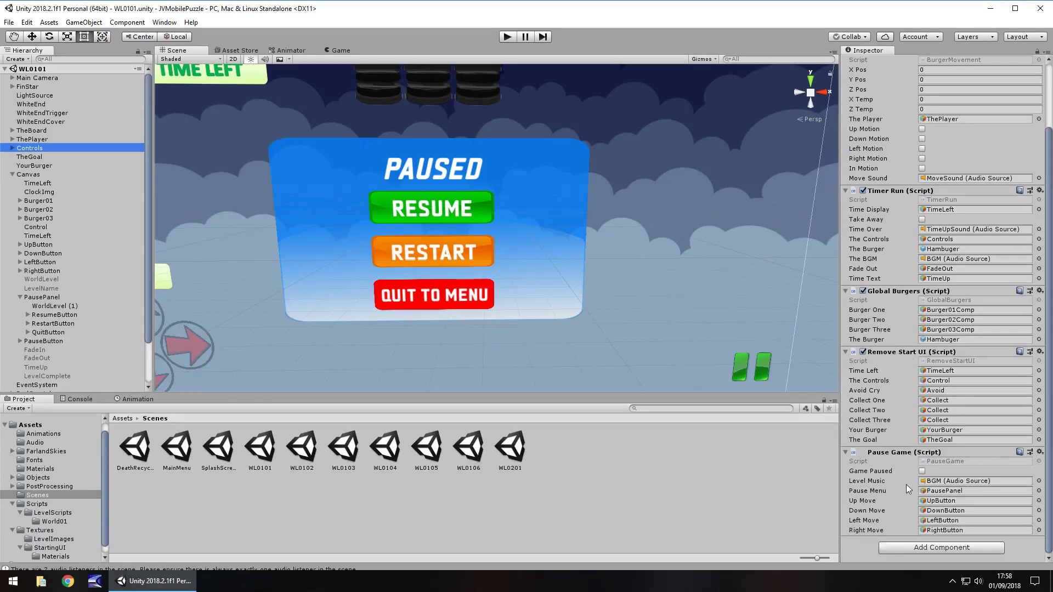
Step: Assign Controls to the ResumeButton's On Click event and have it call PauseGame.PausingGame
left_click(452, 210)
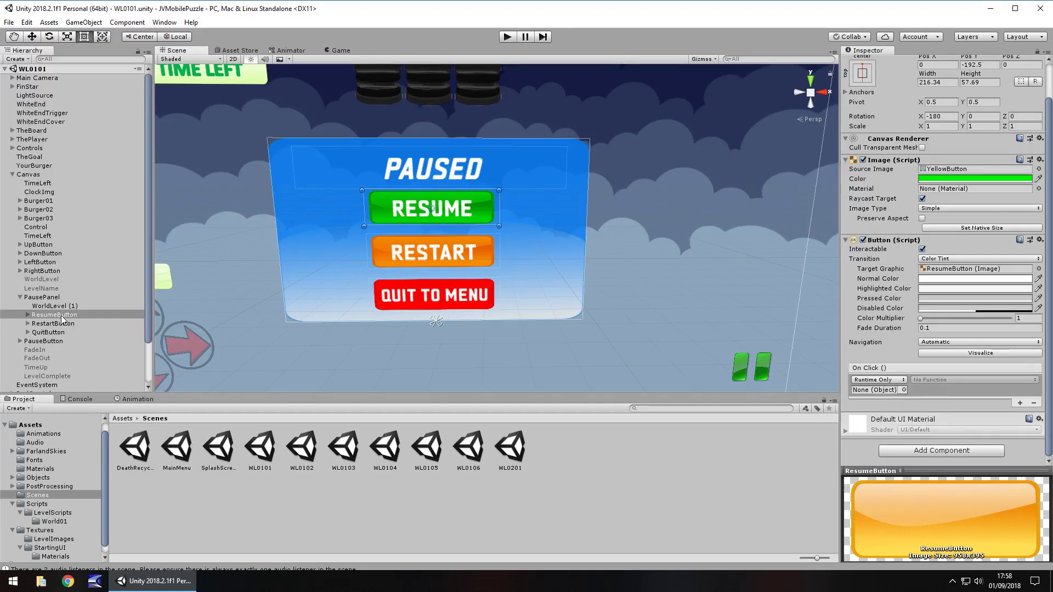
left_click_drag(61, 318, 879, 390)
left_click(939, 380)
mouse_move(961, 481)
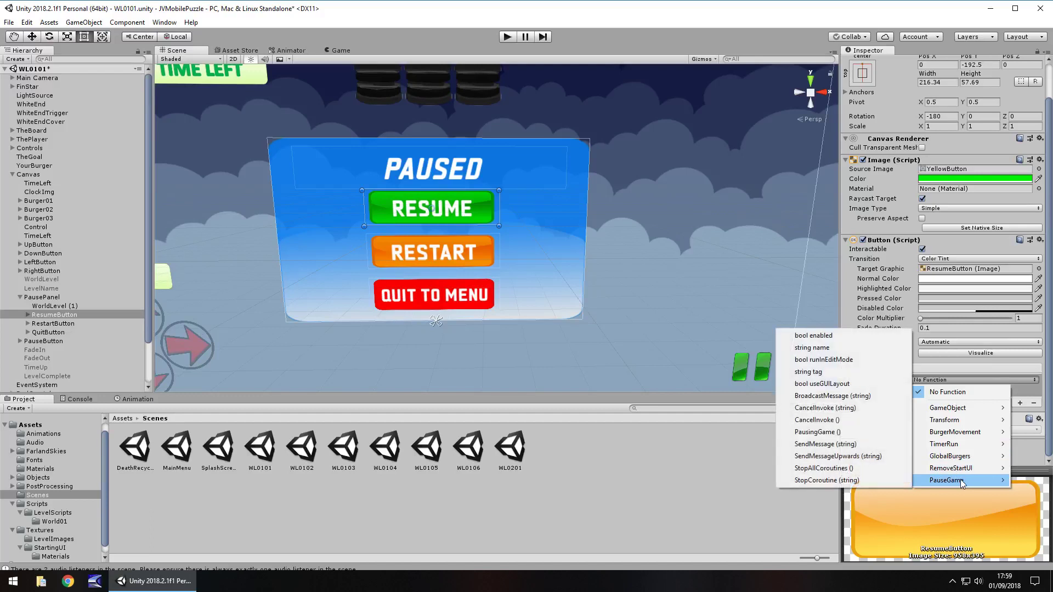
left_click(816, 432)
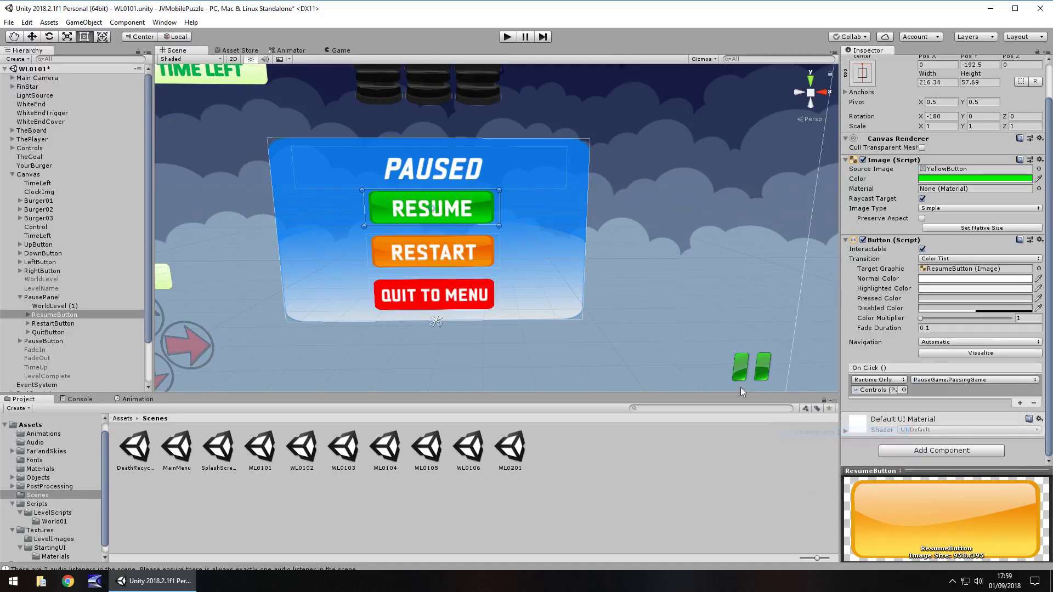
Step: Deactivate the PausePanel and play-test pausing and resuming the level
left_click(43, 297)
left_click(868, 63)
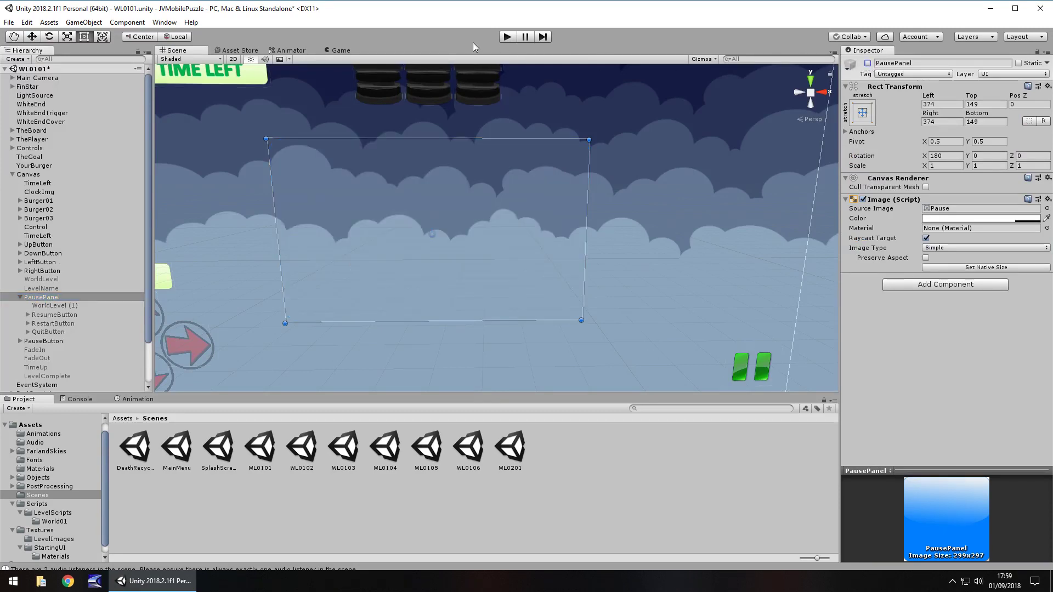
left_click(507, 36)
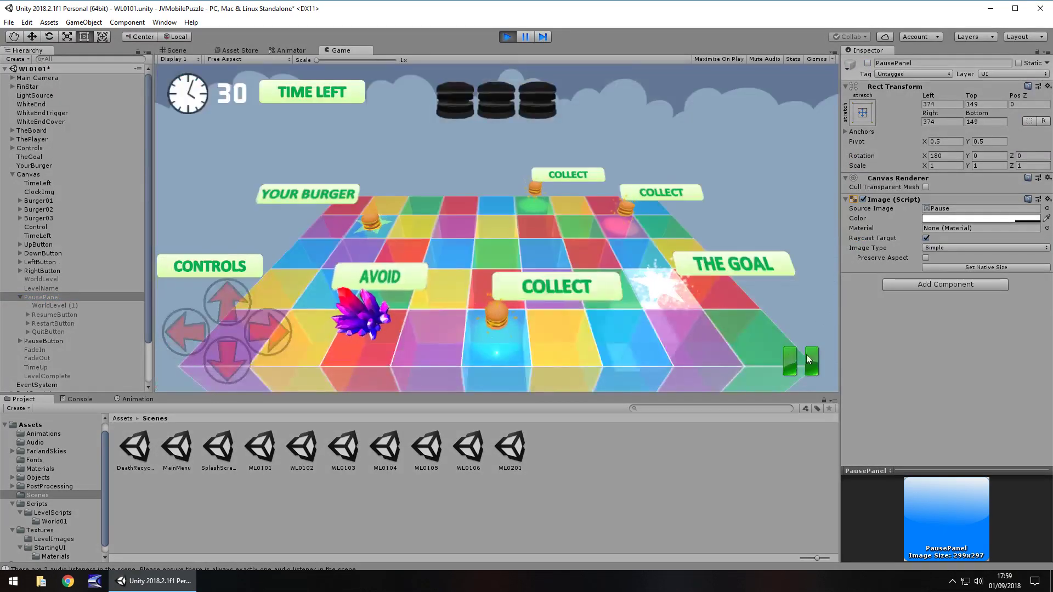
left_click(789, 362)
left_click(492, 207)
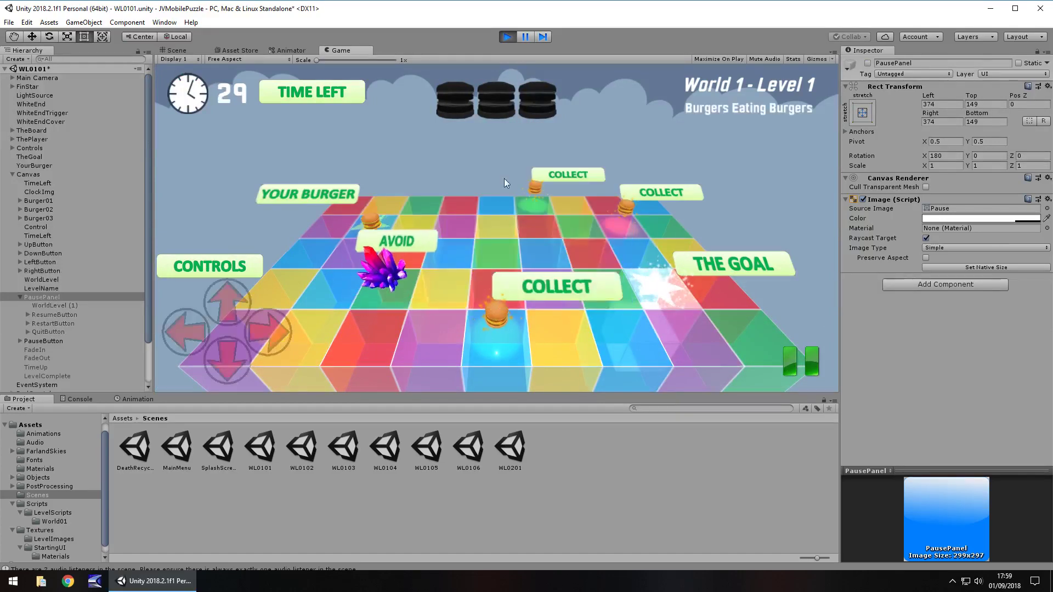
left_click(507, 36)
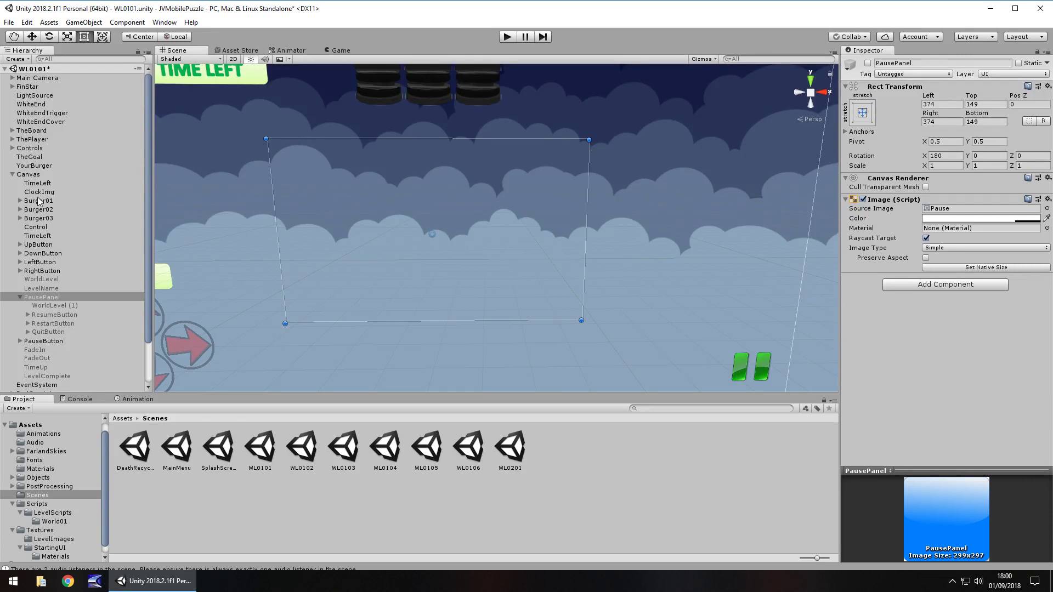
Step: Open the PauseGame script attached to the Controls object in Visual Studio
left_click(30, 148)
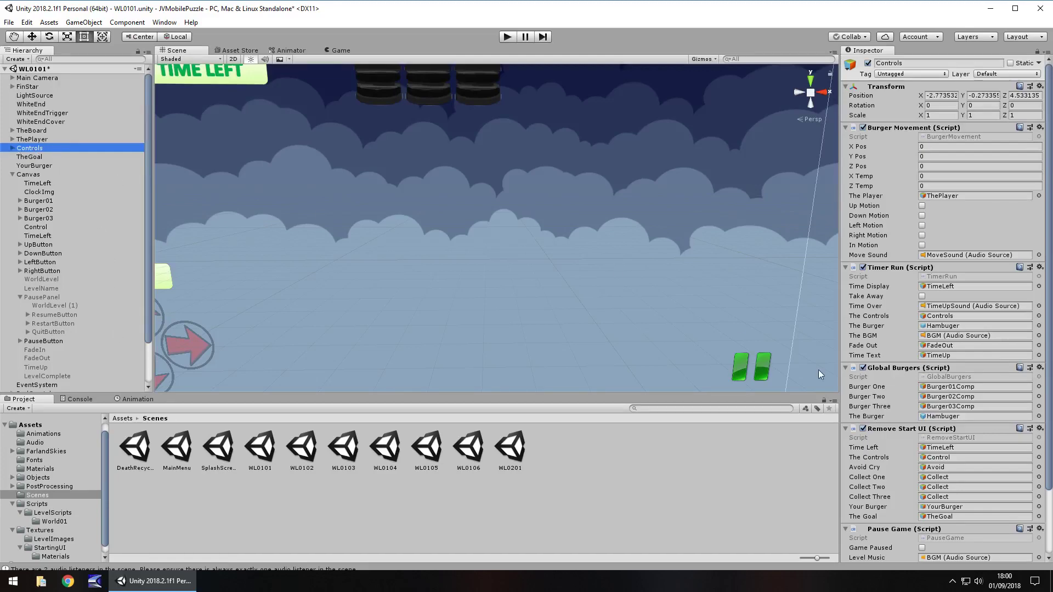
scroll(958, 450, "down", 3)
double_click(955, 461)
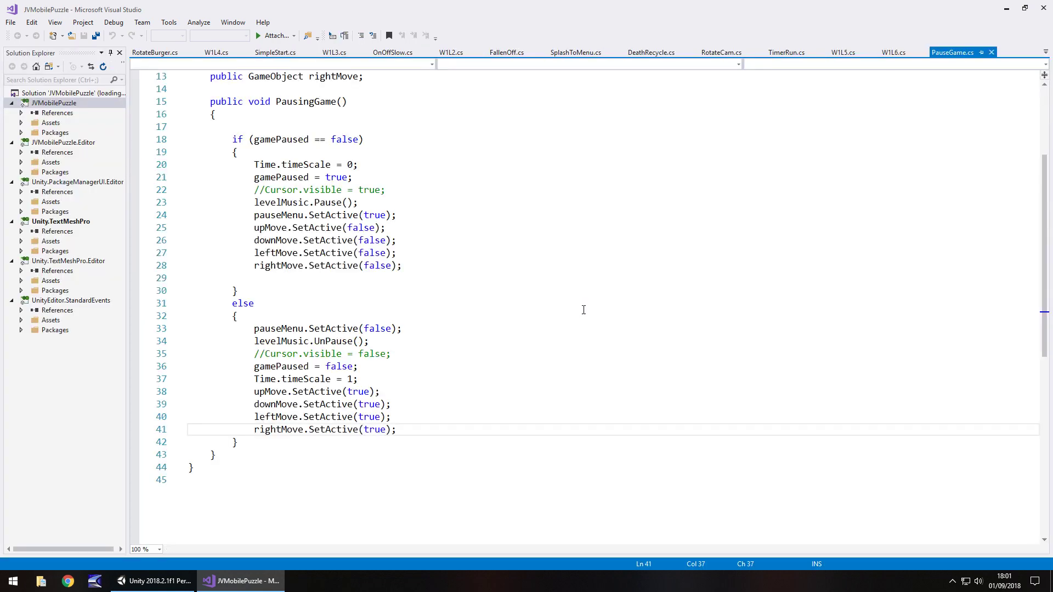
Step: Review the PauseGame script and add two new lines below the PausingGame method's closing brace
scroll(543, 296, "up", 4)
left_click(319, 267)
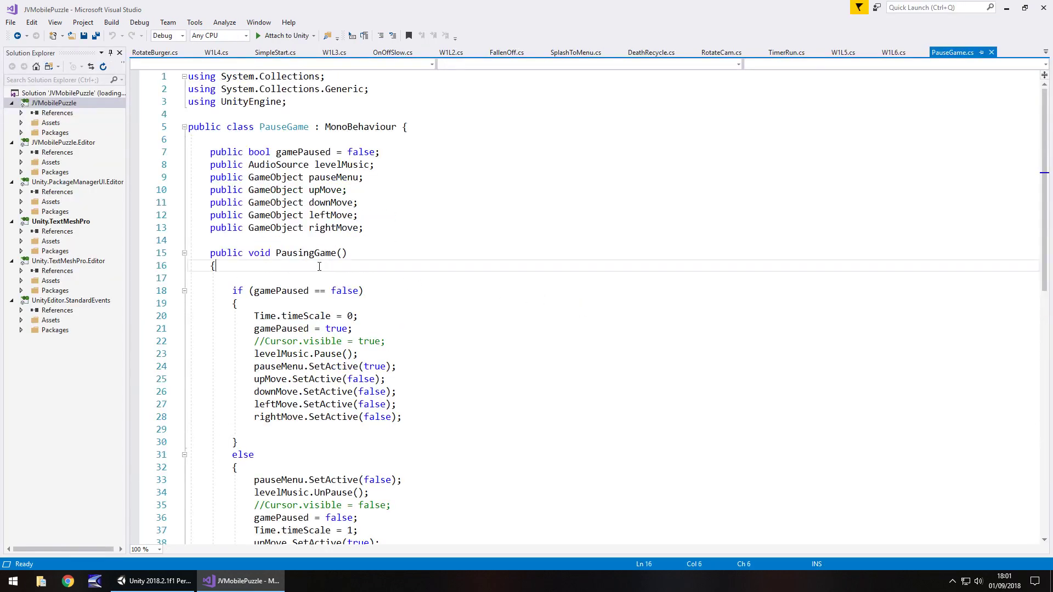
scroll(278, 346, "down", 7)
scroll(236, 257, "up", 6)
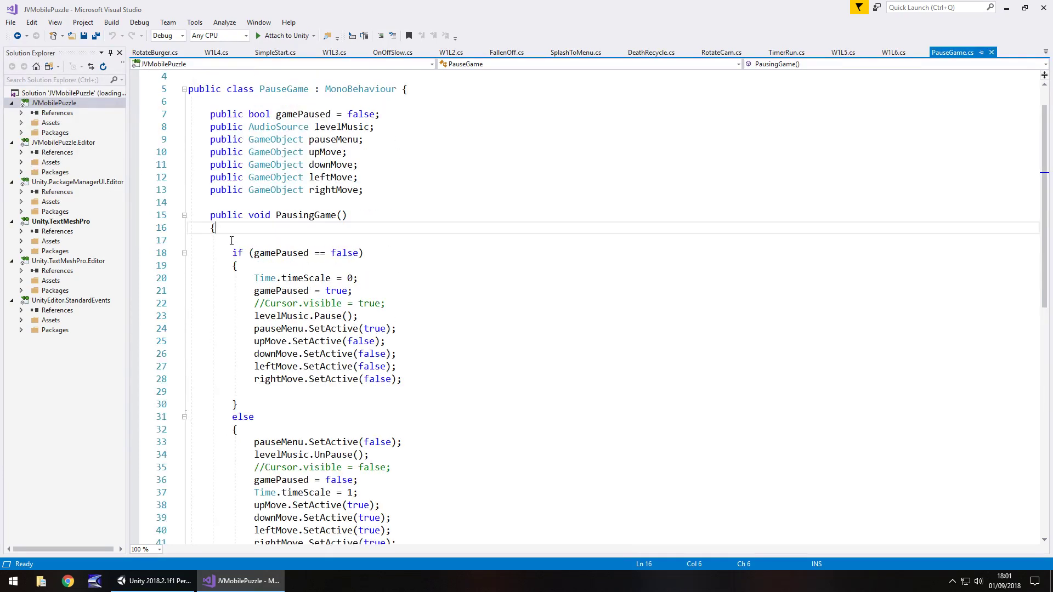
scroll(230, 268, "down", 6)
left_click(230, 341)
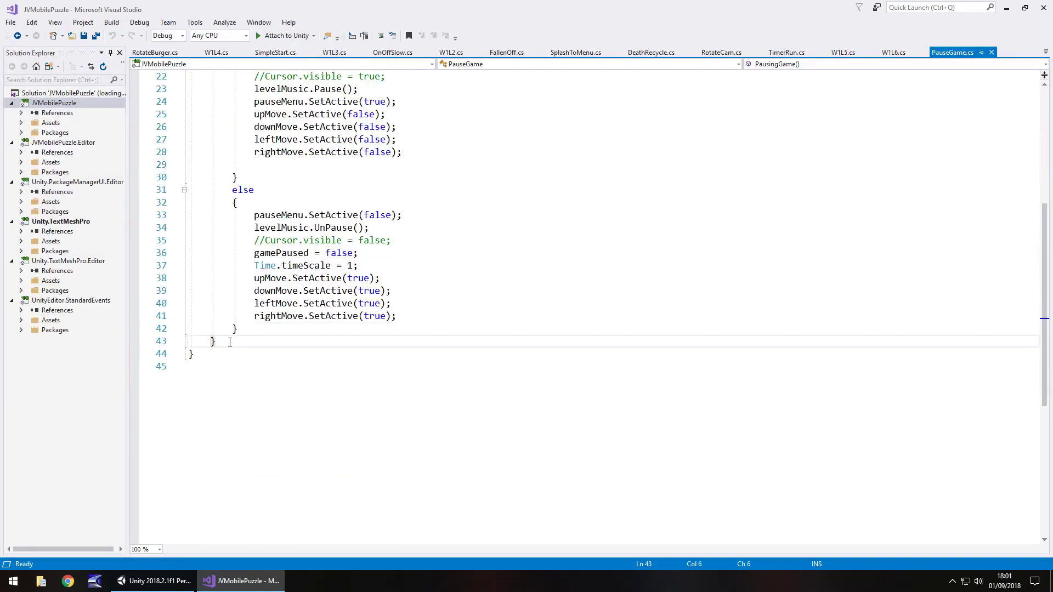
key("Return")
key("Return")
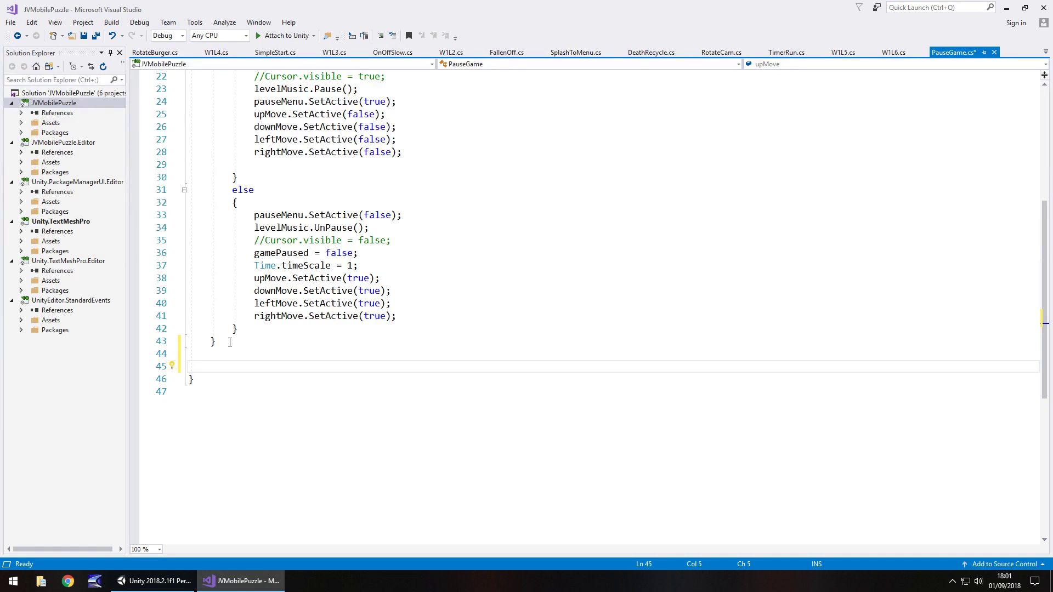
Step: Check the RestartLevel coroutine in FallenOff.cs and return to PauseGame.cs
left_click(502, 54)
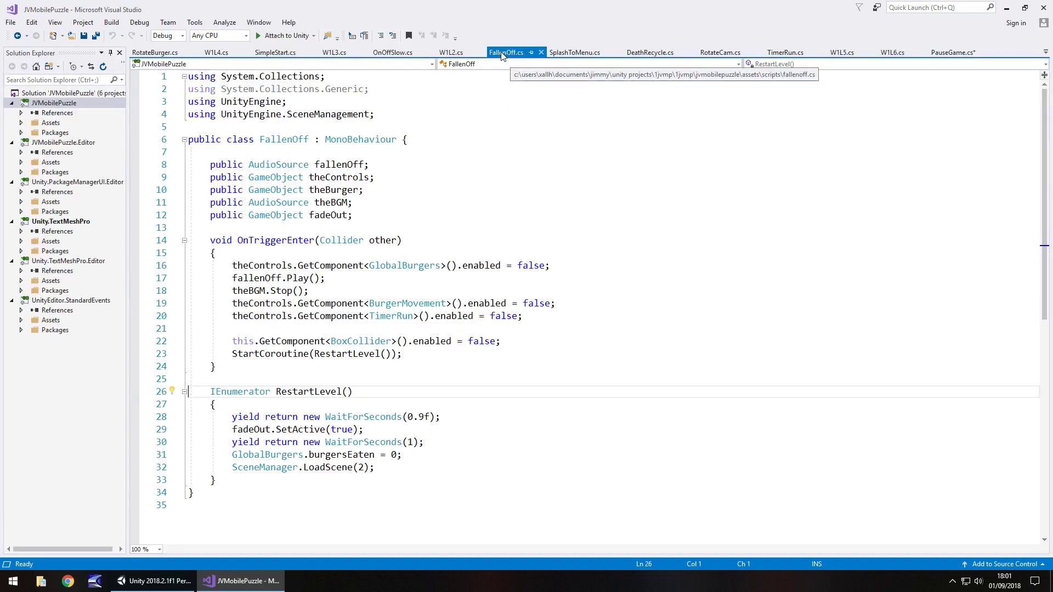
left_click(953, 52)
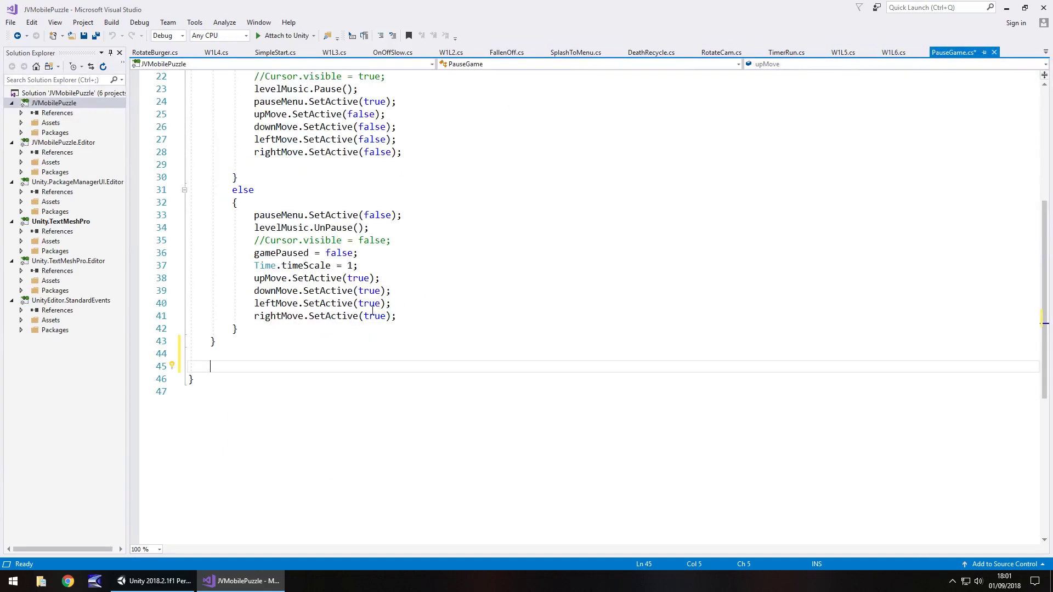
Step: Save PauseGame.cs and add an empty public void RestartLevel() method above OnTriggerEnter in FallenOff.cs
key("ctrl+s")
left_click(507, 54)
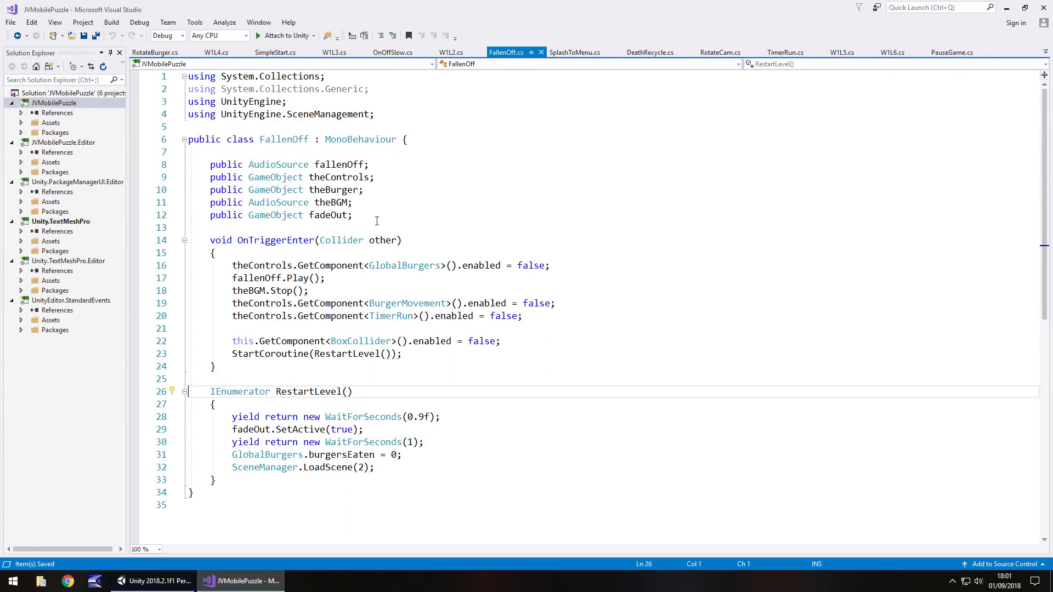
left_click(377, 221)
key("Return")
key("Return")
key("Up")
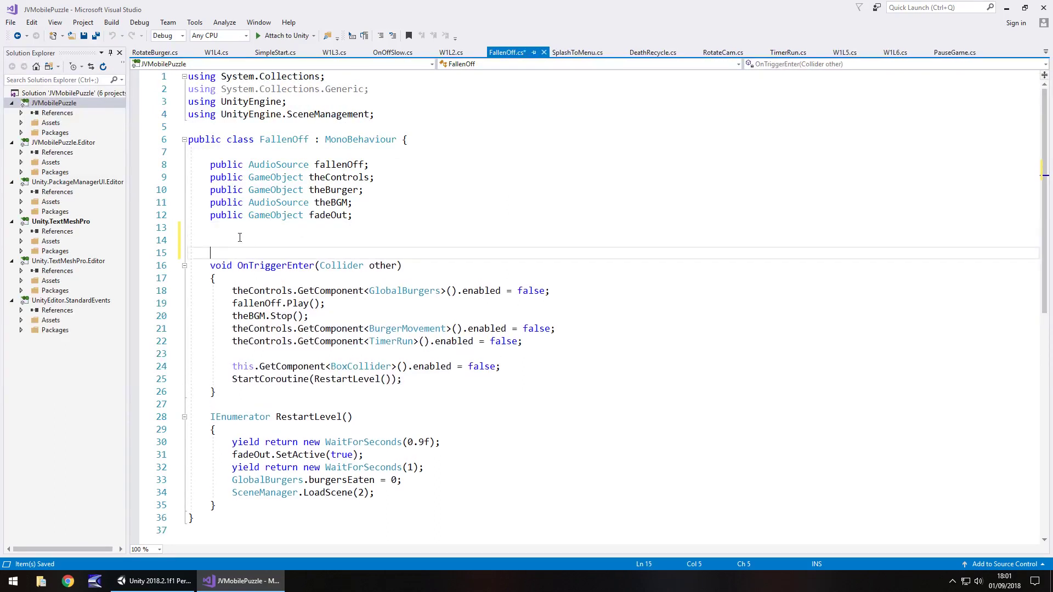
type("public ")
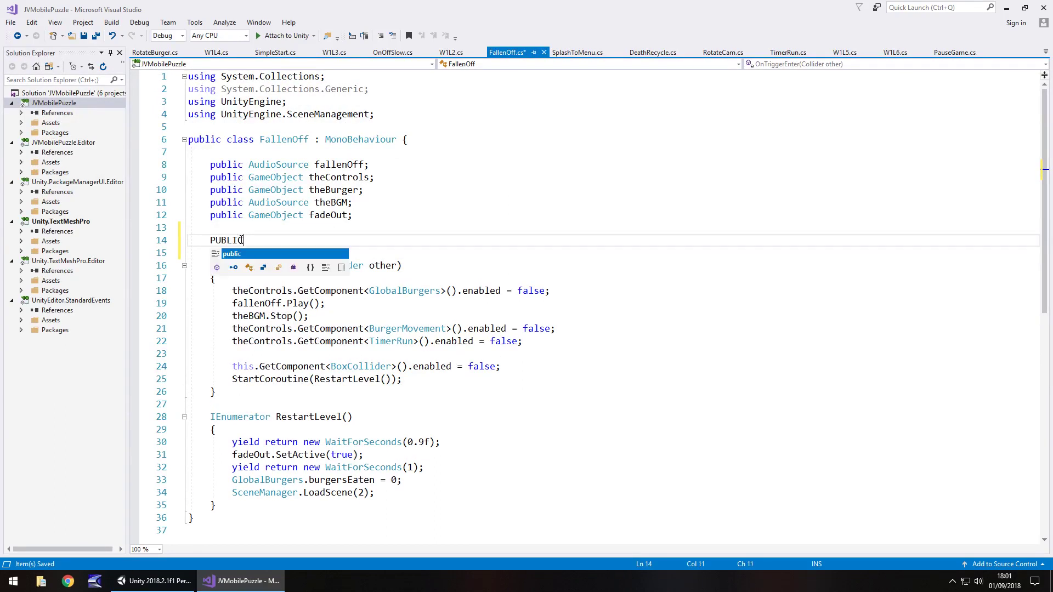
type("void")
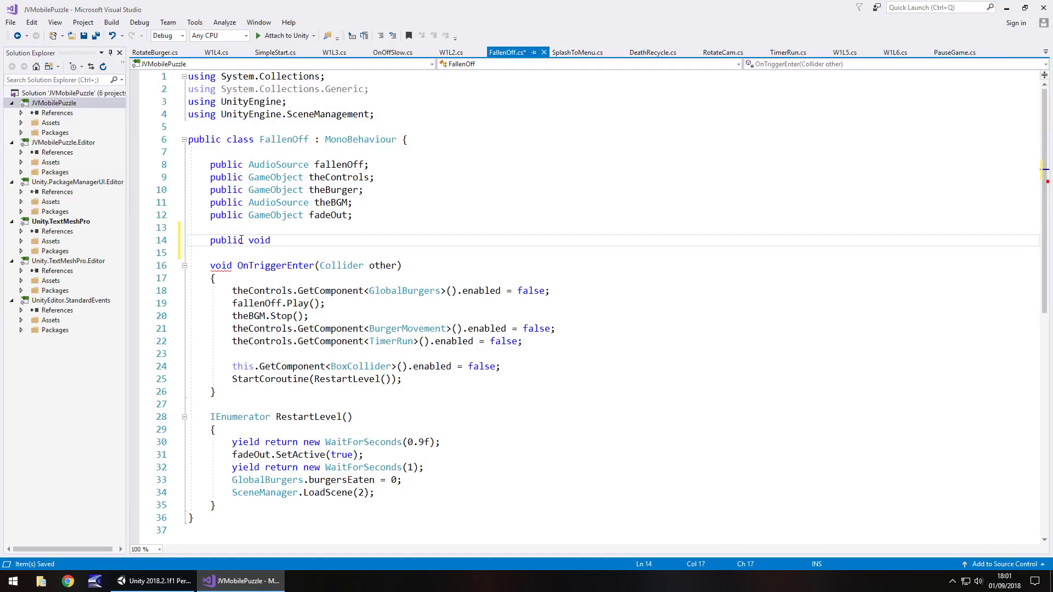
type(" Restart")
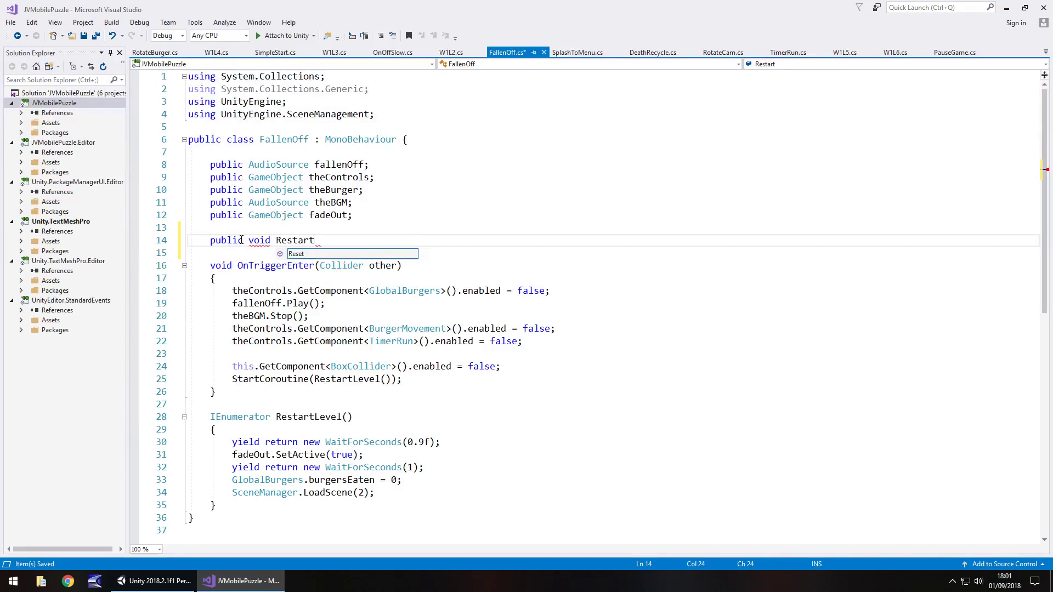
type("Level()")
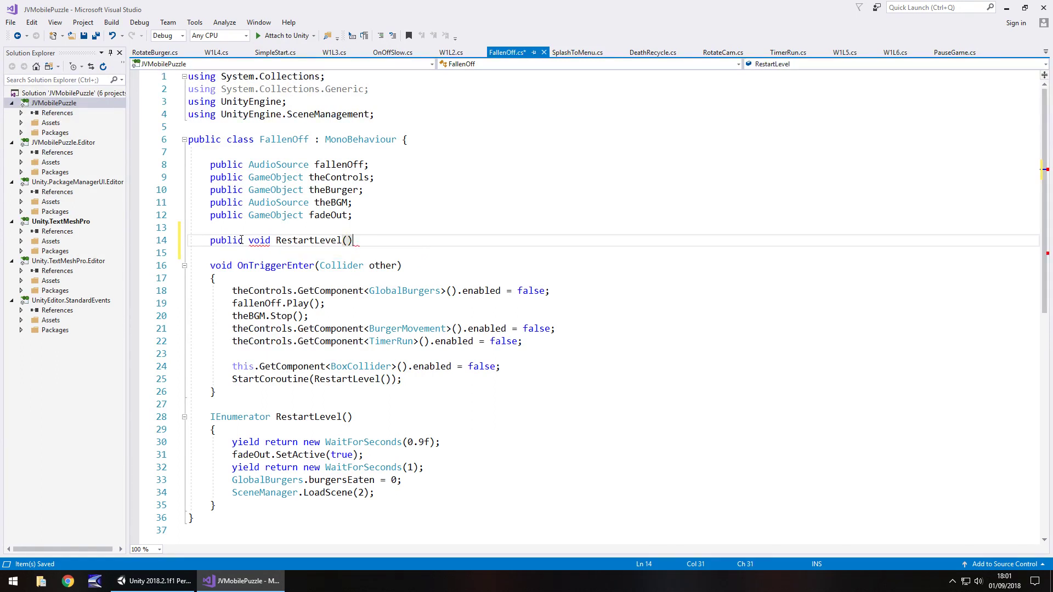
key("Return")
type("{")
key("Return")
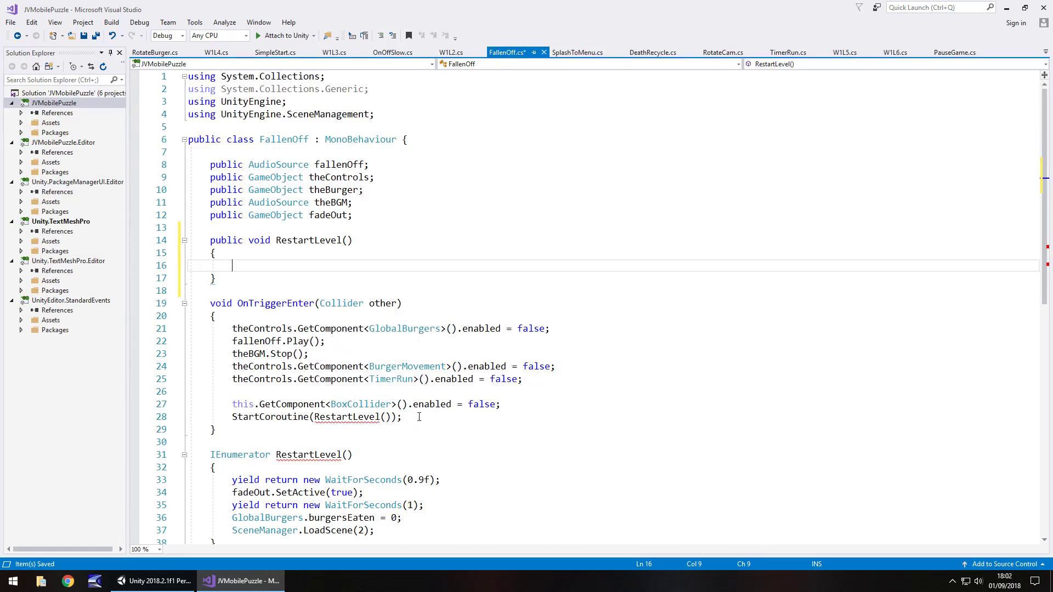
Step: Rename the new public method to RestartLevelFromPause
left_click_drag(315, 242, 342, 241)
left_click(343, 242)
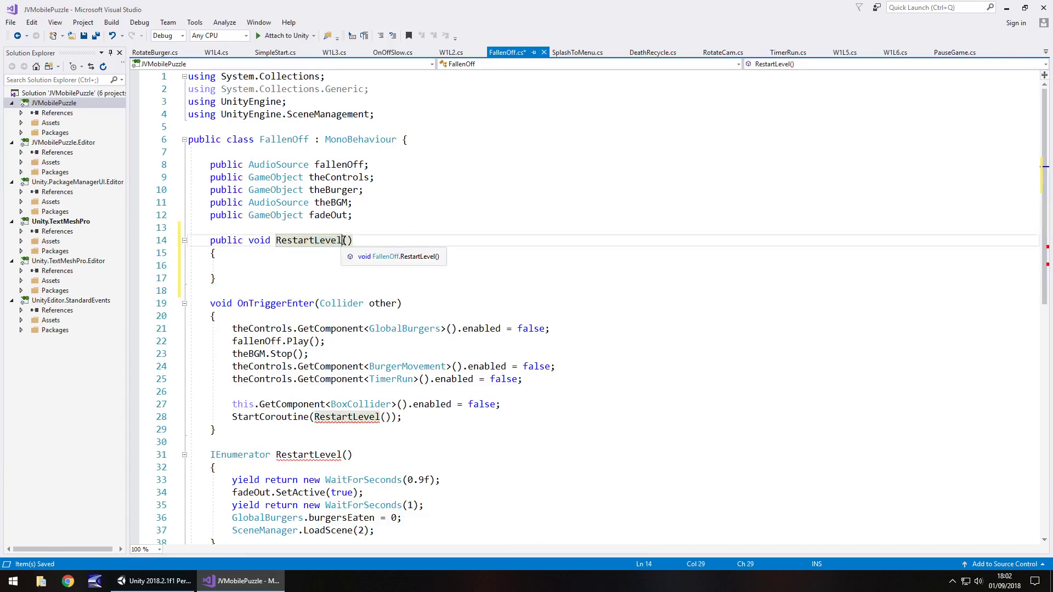
type("EnomPause")
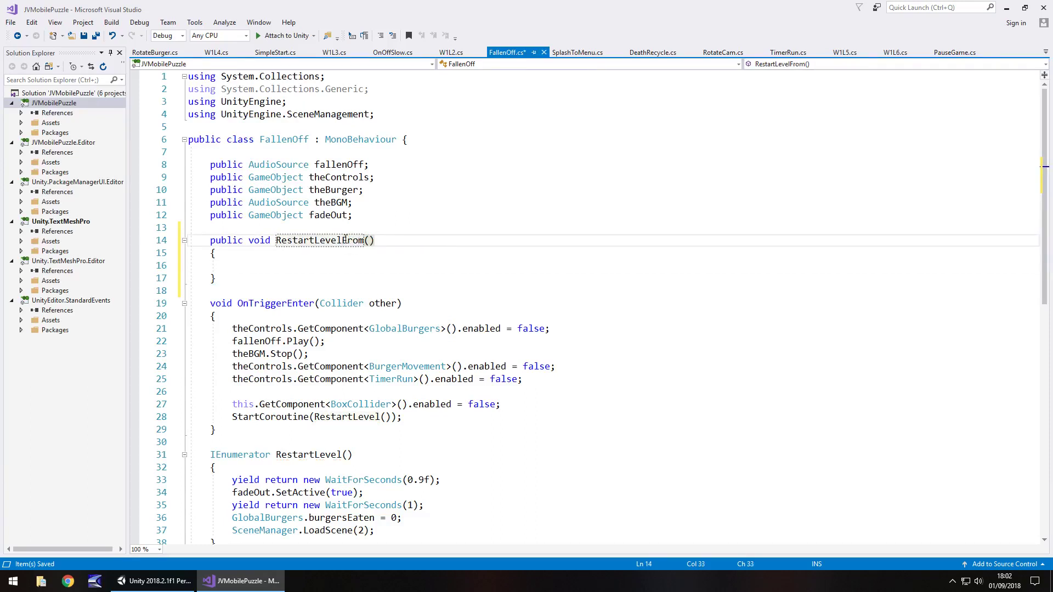
Step: Copy all the statements of OnTriggerEnter into the body of RestartLevelFromPause
left_click(402, 367)
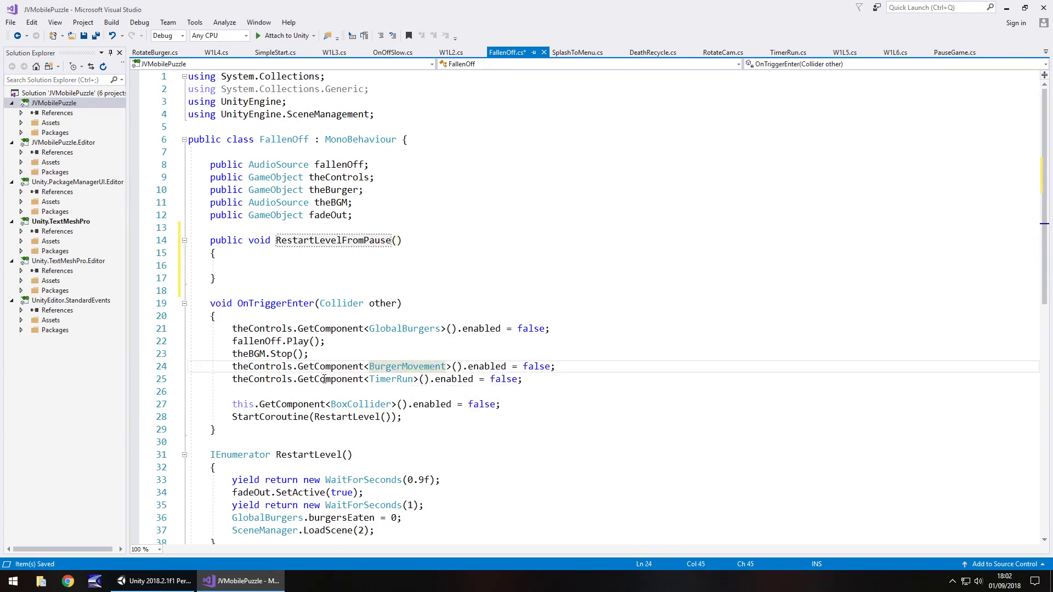
left_click_drag(405, 417, 189, 329)
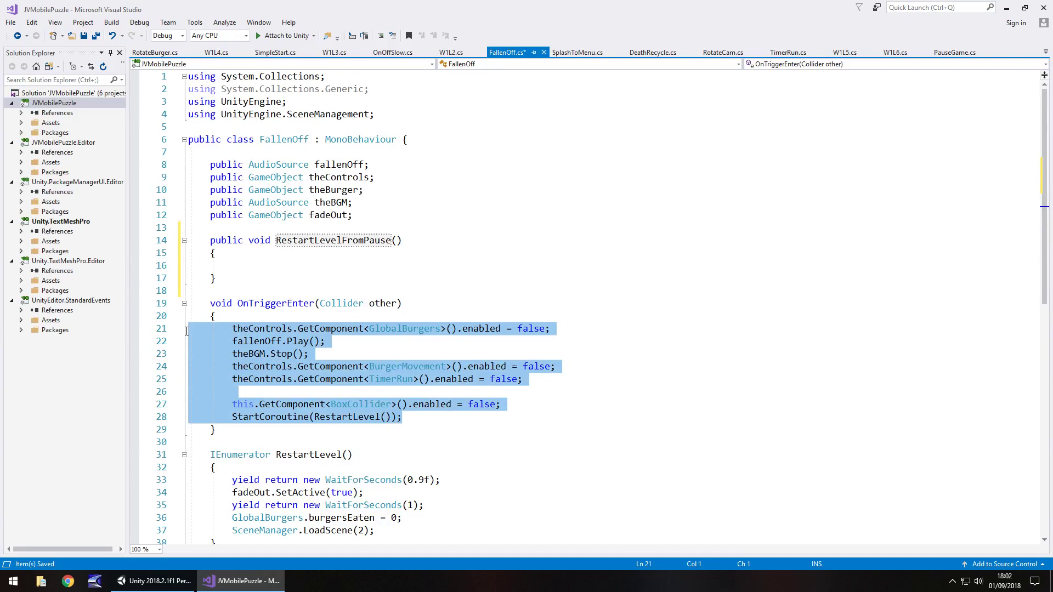
key("ctrl+c")
left_click(270, 267)
key("ctrl+v")
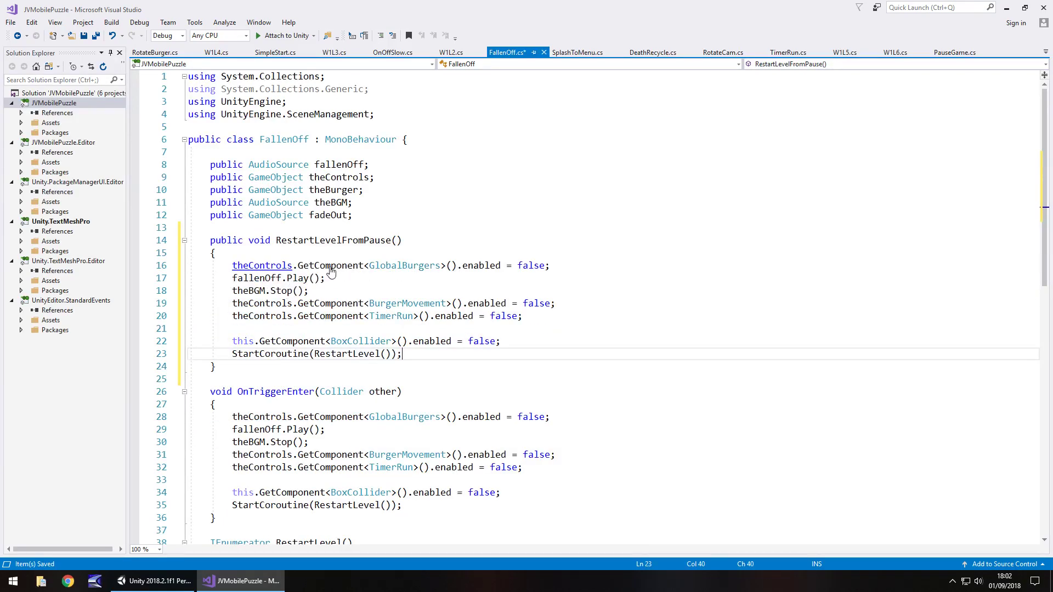
Step: Delete the fallenOff.Play() and theBGM.Stop() lines from RestartLevelFromPause
left_click(305, 280)
left_click_drag(326, 278, 167, 282)
key("BackSpace")
key("BackSpace")
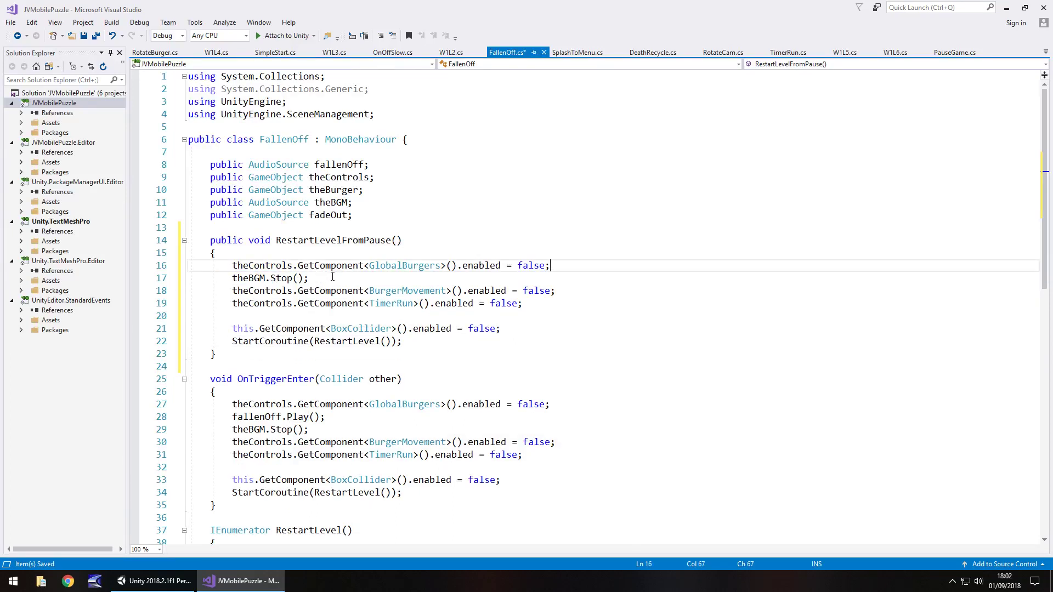
left_click_drag(332, 277, 143, 284)
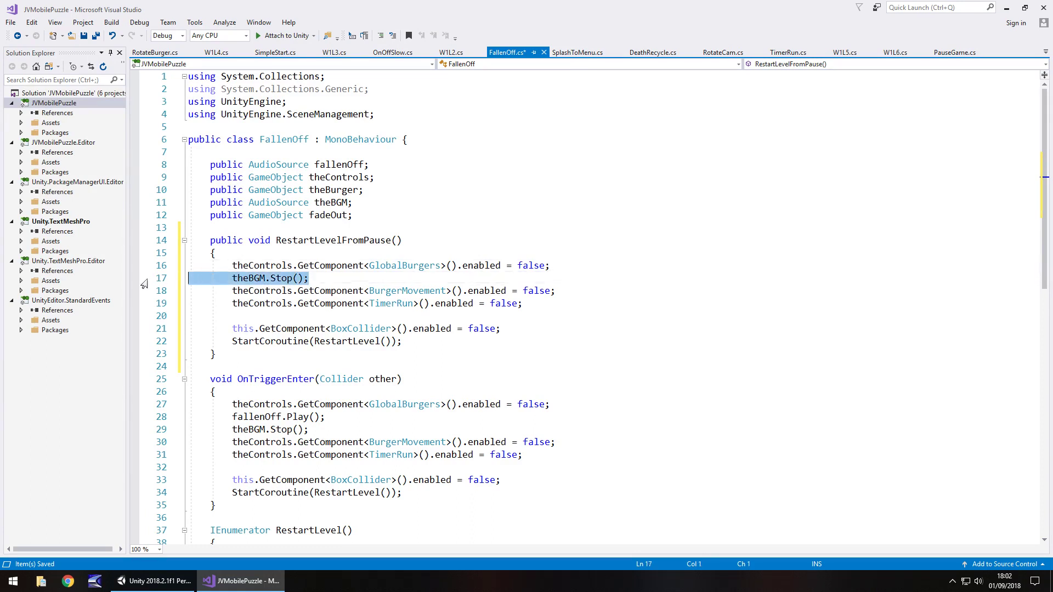
key("BackSpace")
key("BackSpace")
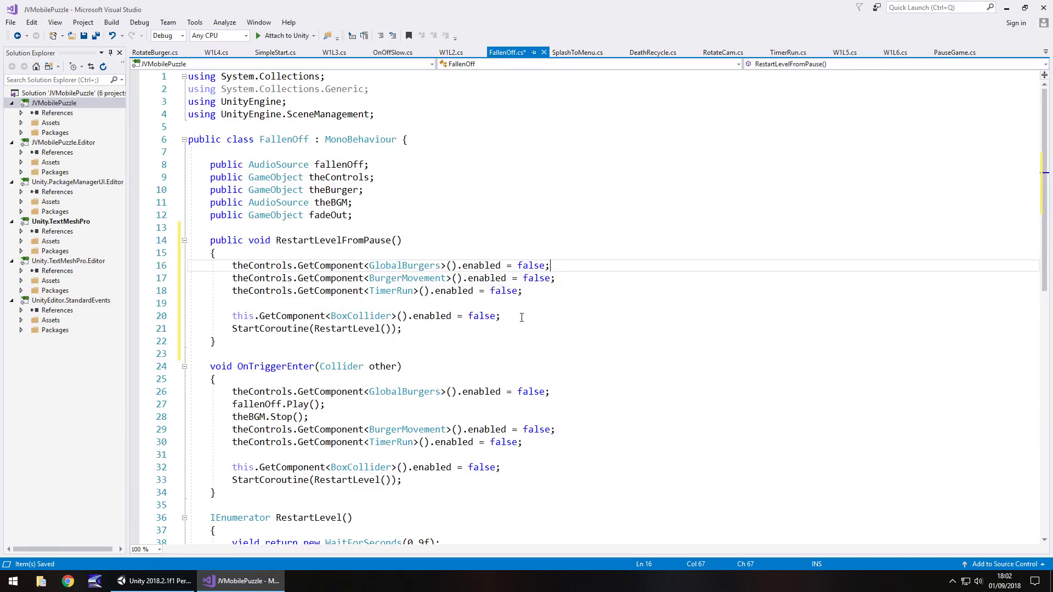
Step: Remove the BoxCollider line and the blank line above StartCoroutine from RestartLevelFromPause, and save FallenOff.cs
left_click_drag(521, 318, 138, 312)
key("ctrl+x")
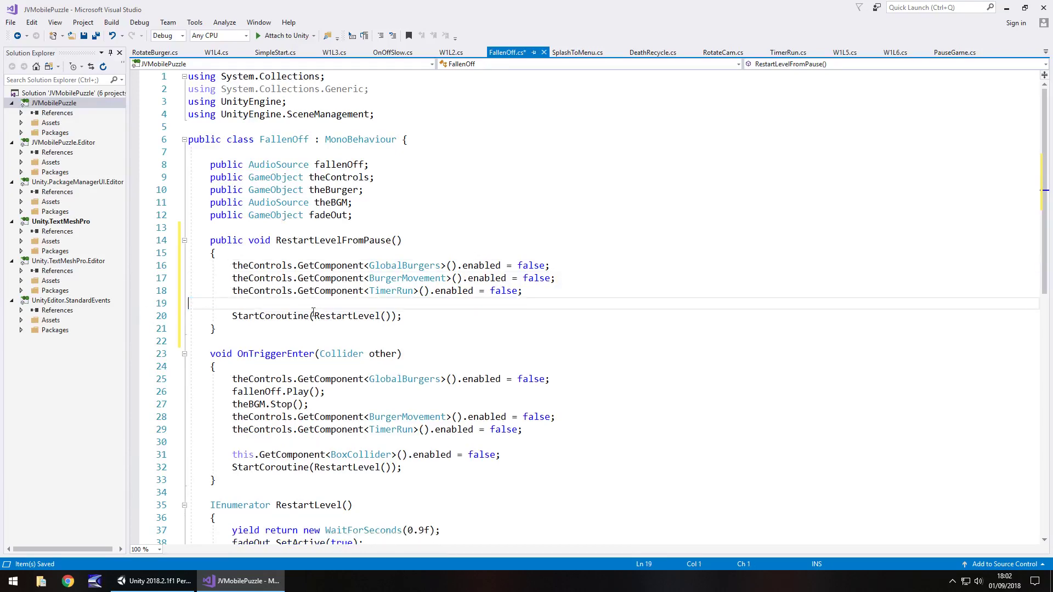
scroll(329, 312, "down", 3)
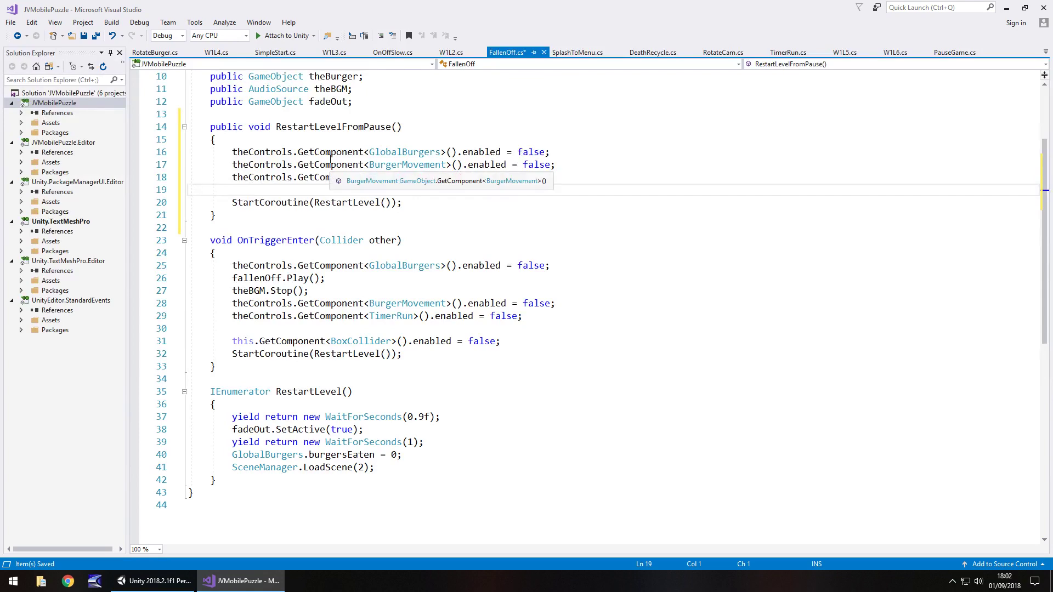
key("BackSpace")
key("ctrl+s")
scroll(276, 168, "up", 3)
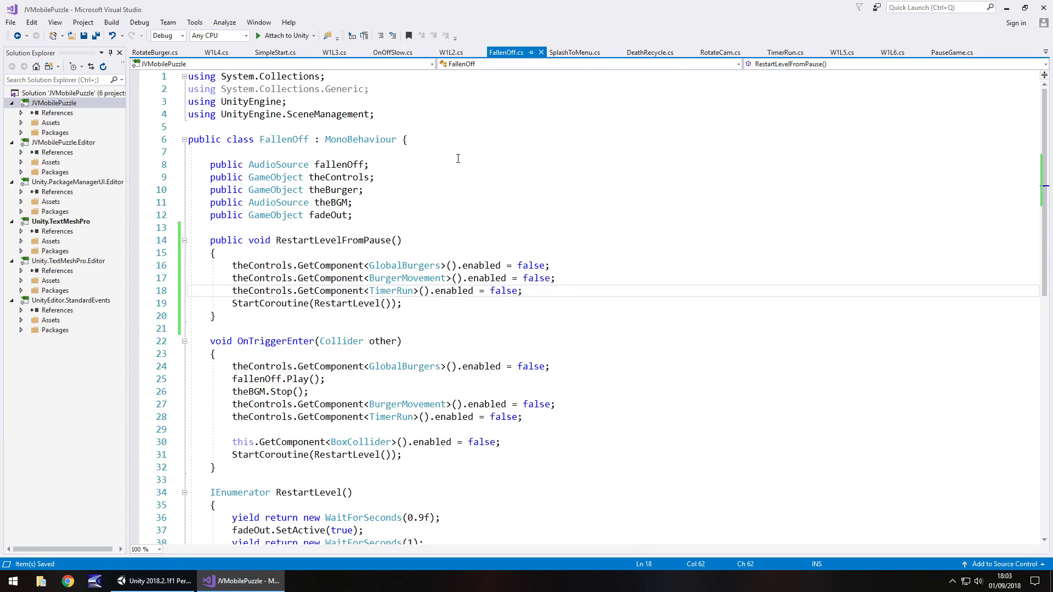
Step: In Unity, set RestartButton's On Click event to call FallenOff.RestartLevelFromPause on FallenOffObject
left_click(155, 581)
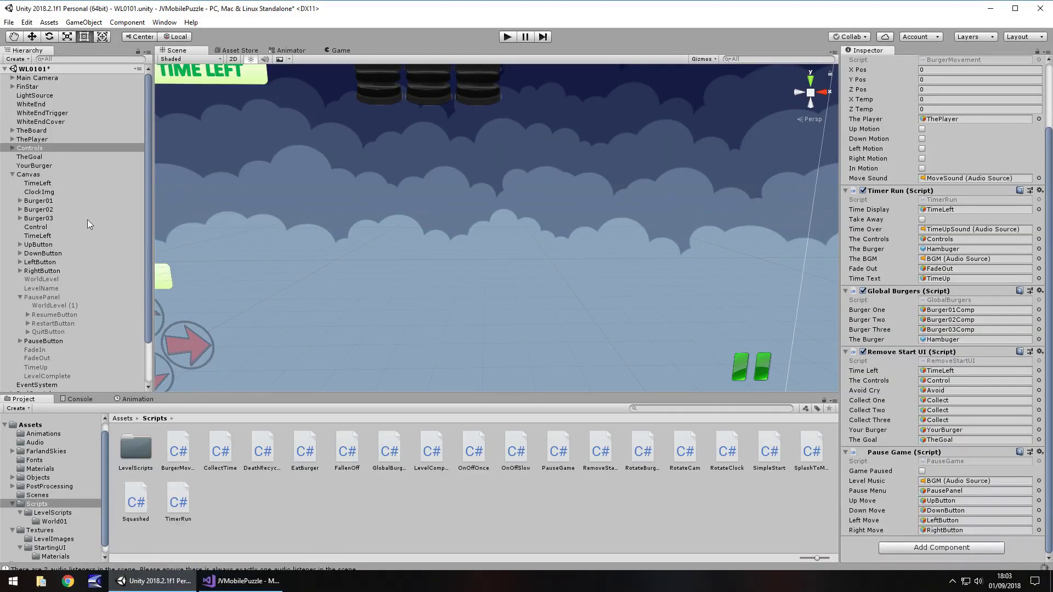
left_click(54, 323)
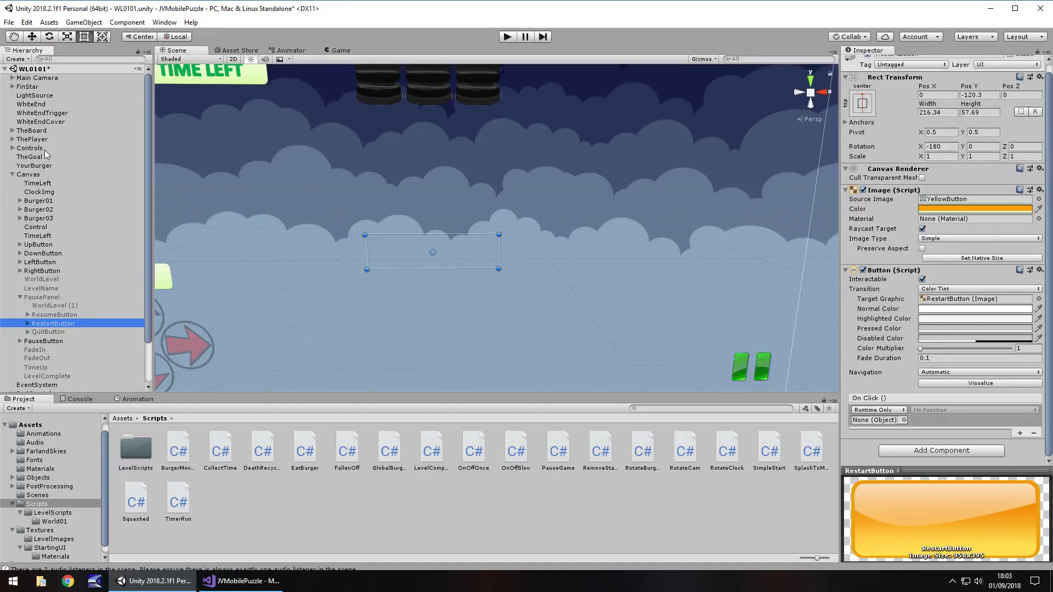
scroll(53, 117, "down", 3)
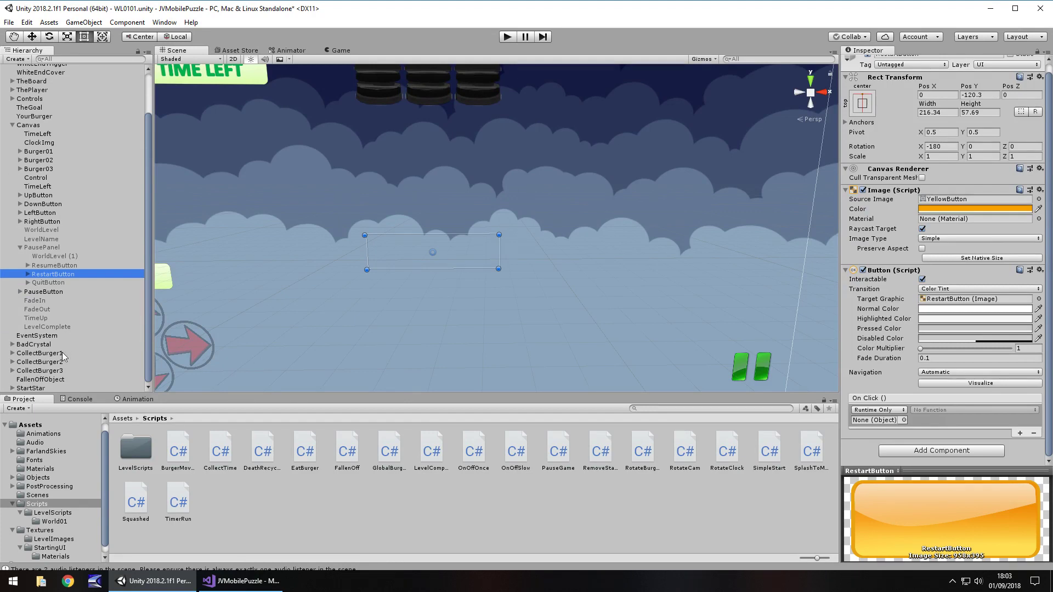
left_click(32, 381)
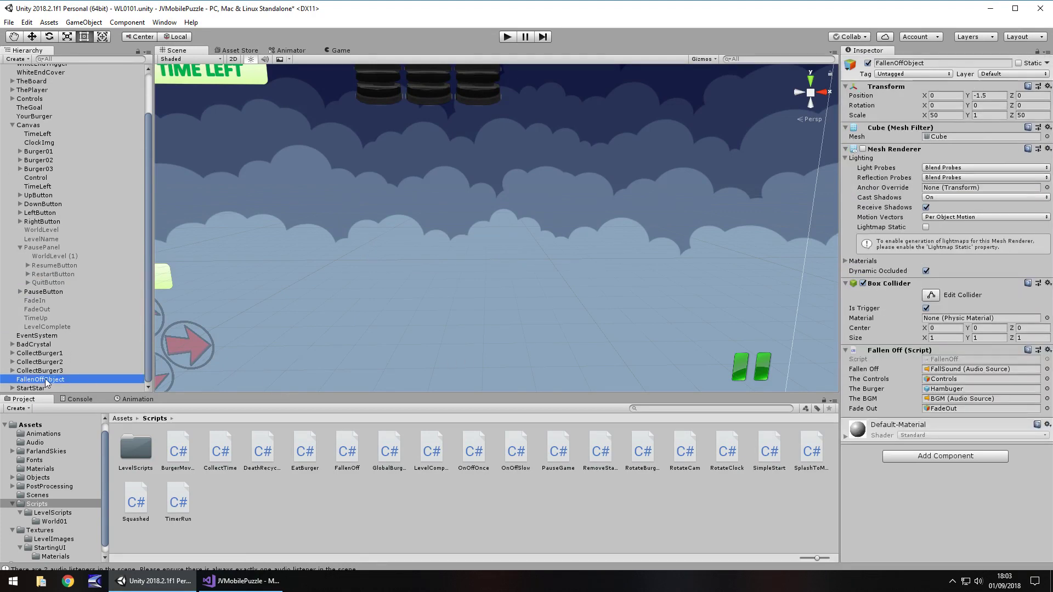
key("ctrl+z")
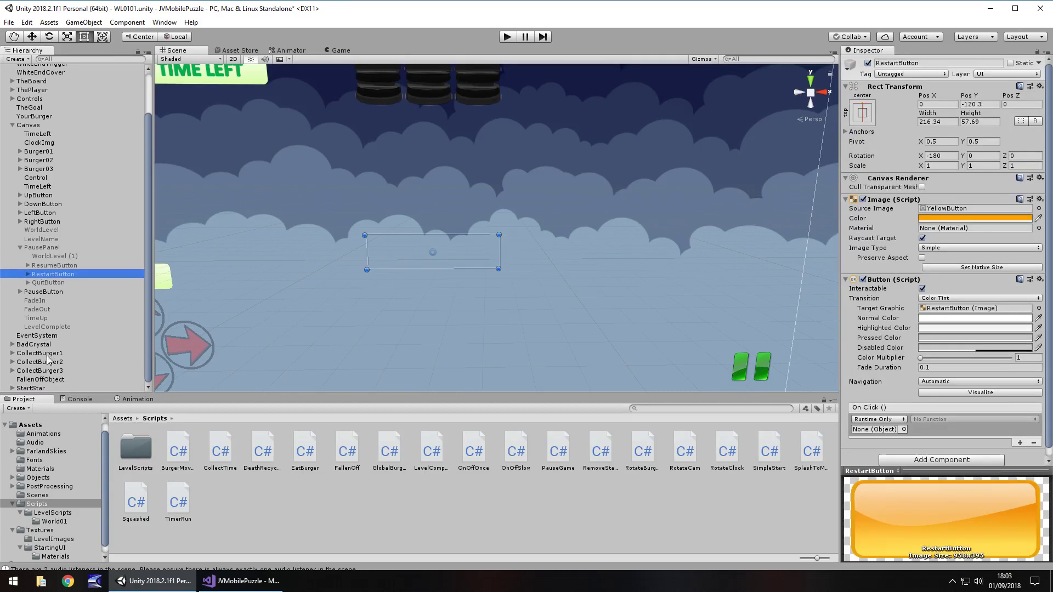
left_click(874, 430)
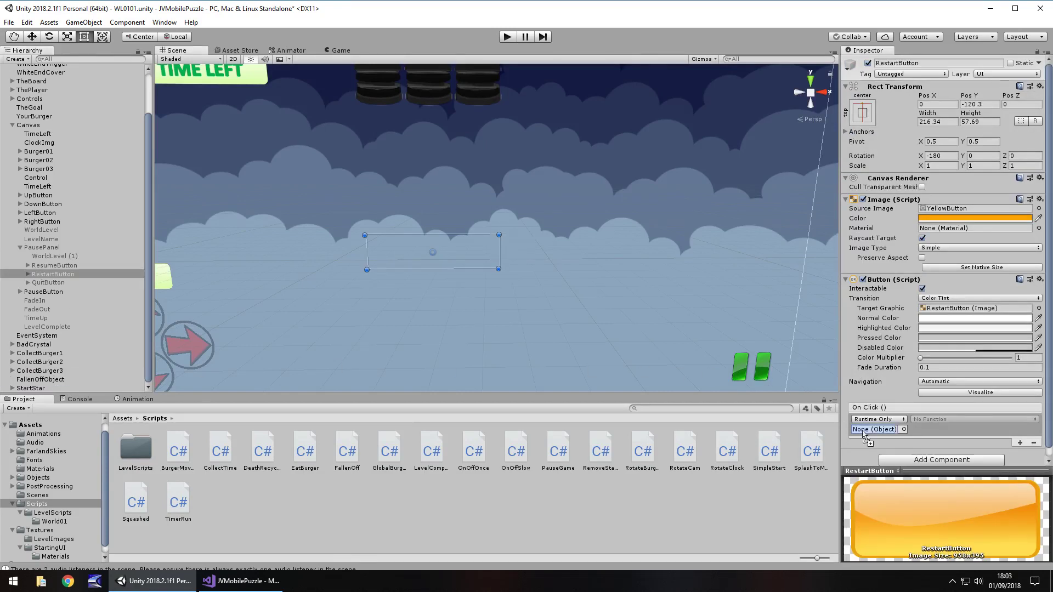
left_click_drag(875, 433, 875, 431)
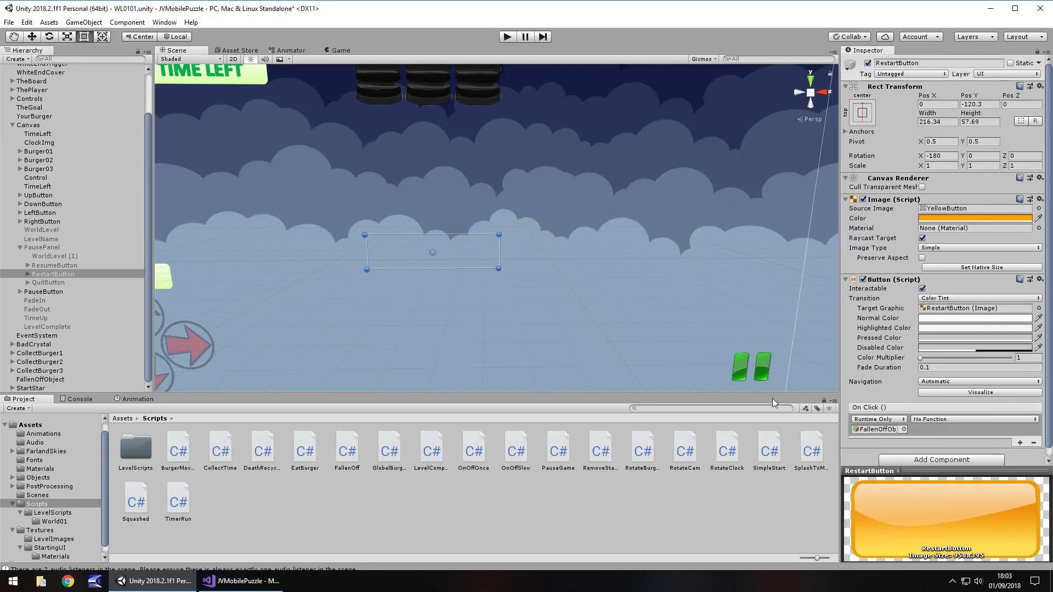
left_click(956, 419)
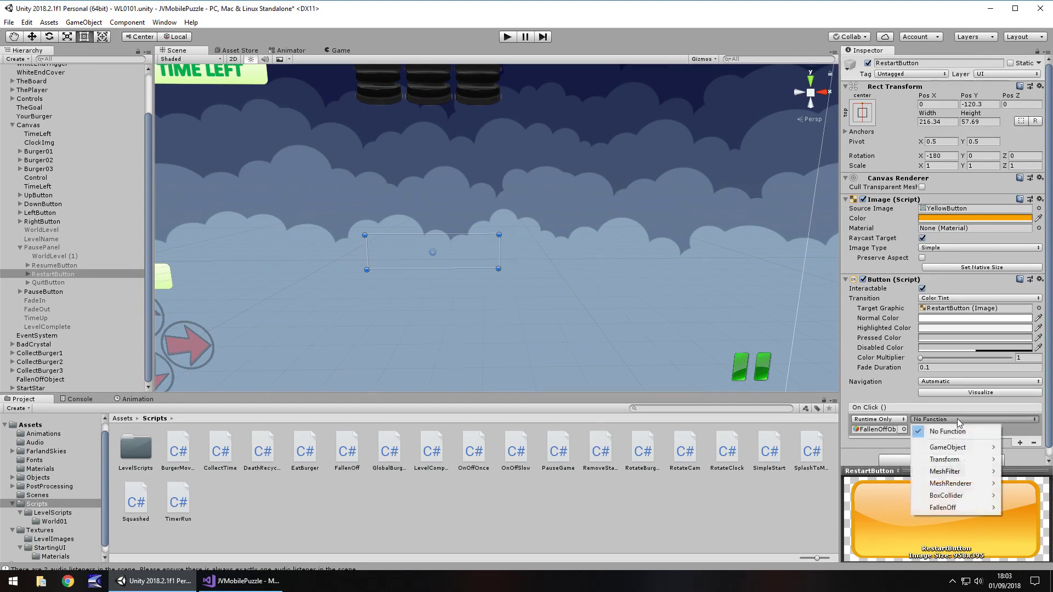
mouse_move(952, 512)
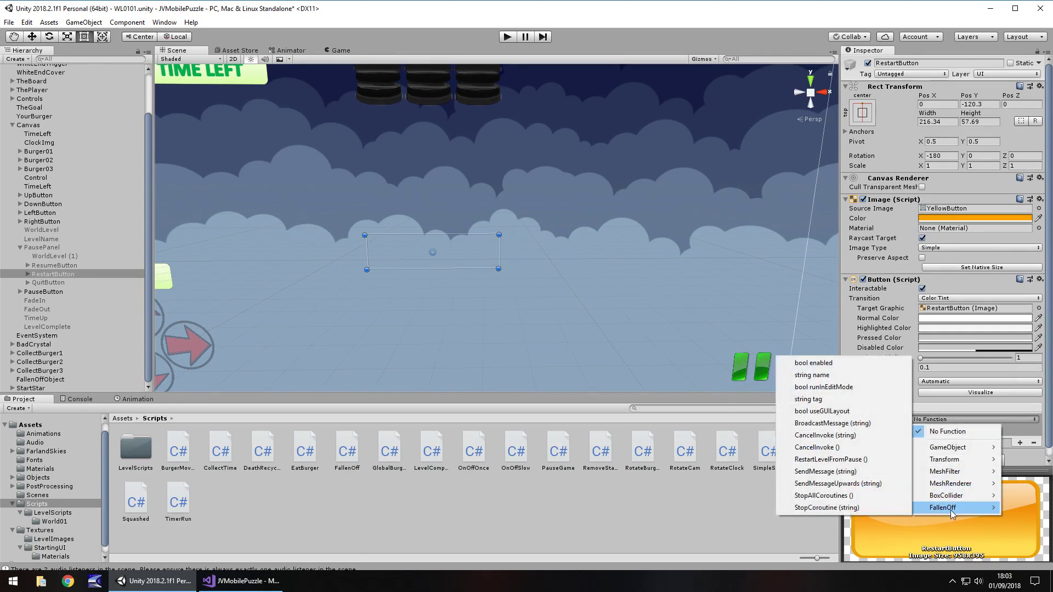
left_click(824, 459)
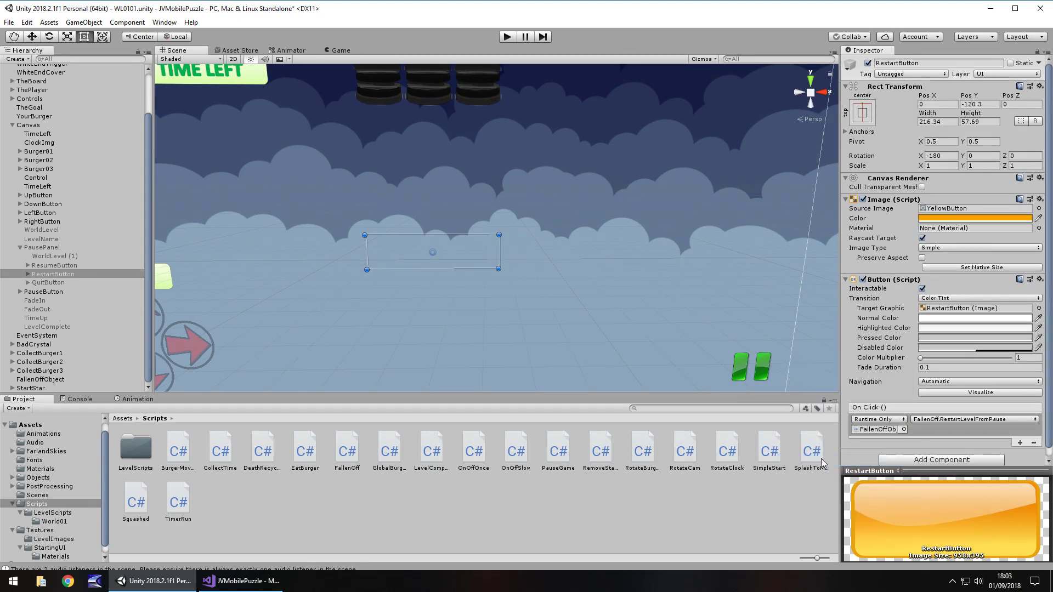
Step: Play-test the level by opening the pause menu to try Restart, and stop play mode
left_click(508, 37)
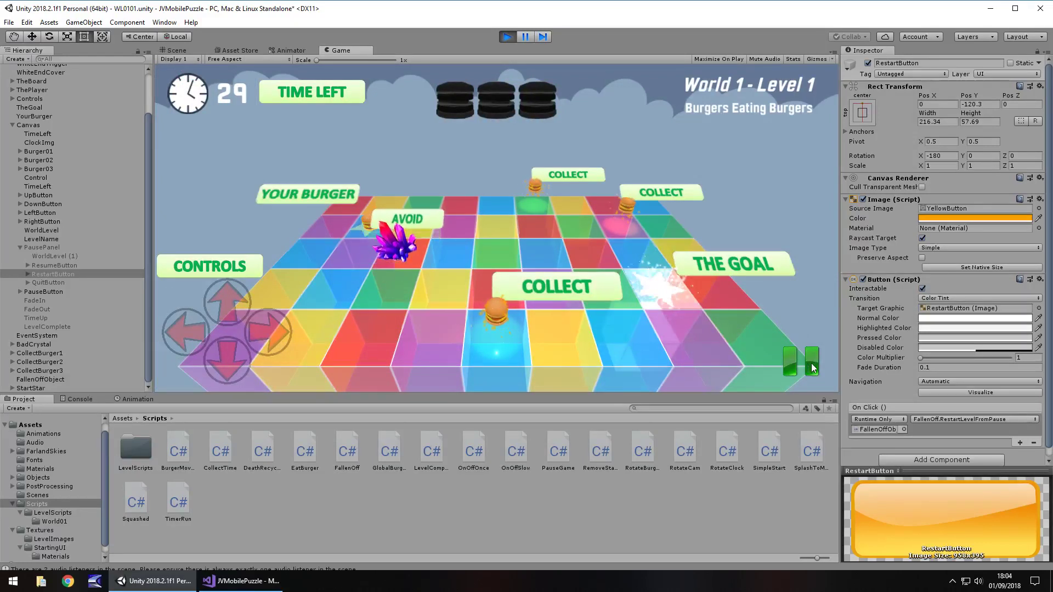
left_click(805, 363)
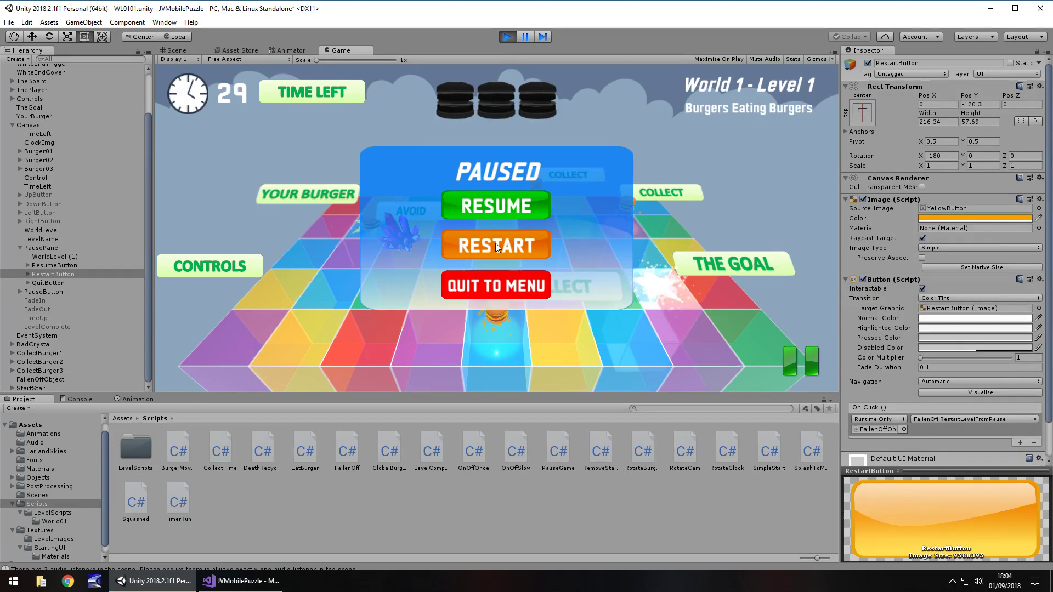
left_click(508, 36)
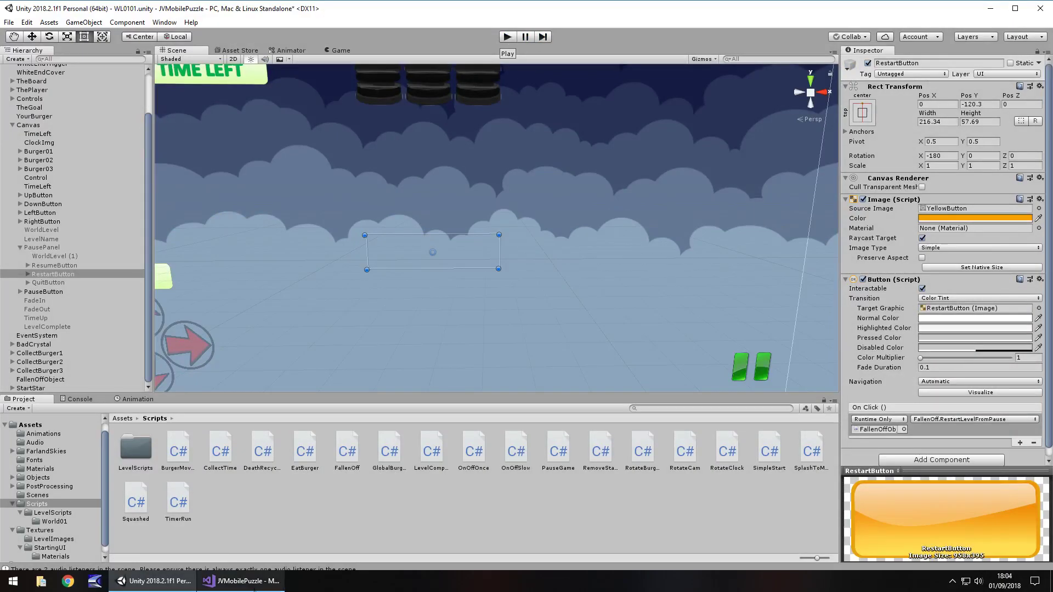
Step: Return to the RestartLevelFromPause method of FallenOff.cs in Visual Studio
key("alt+Tab")
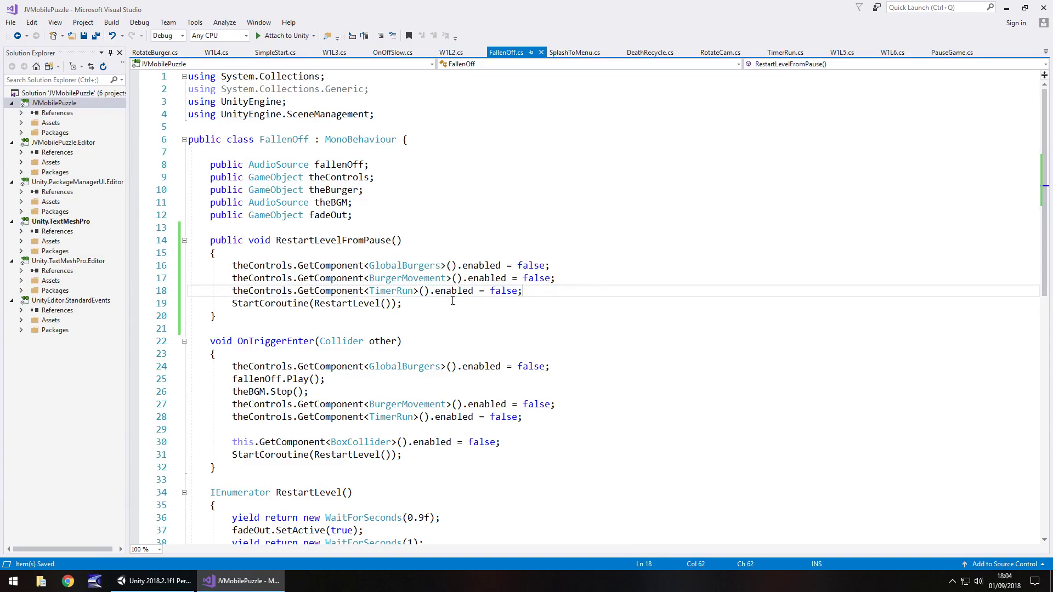
left_click(181, 586)
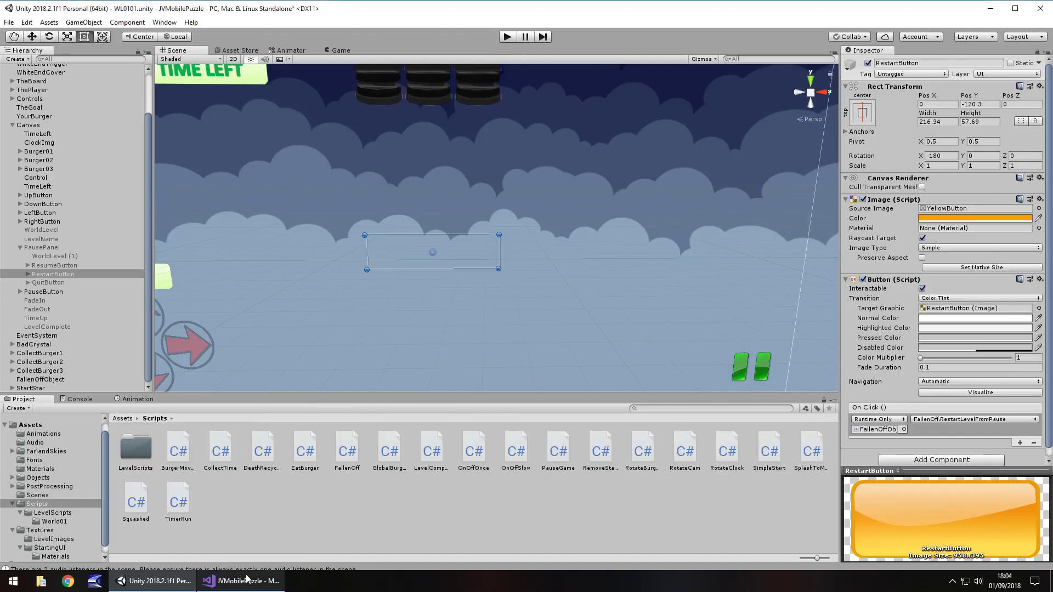
left_click(181, 586)
left_click(181, 585)
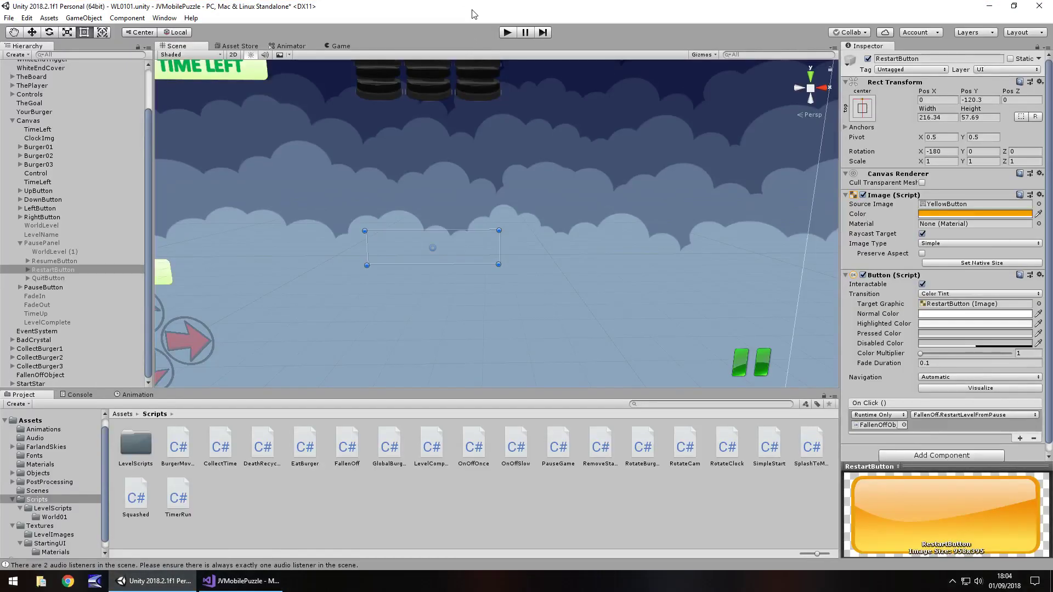
left_click(242, 581)
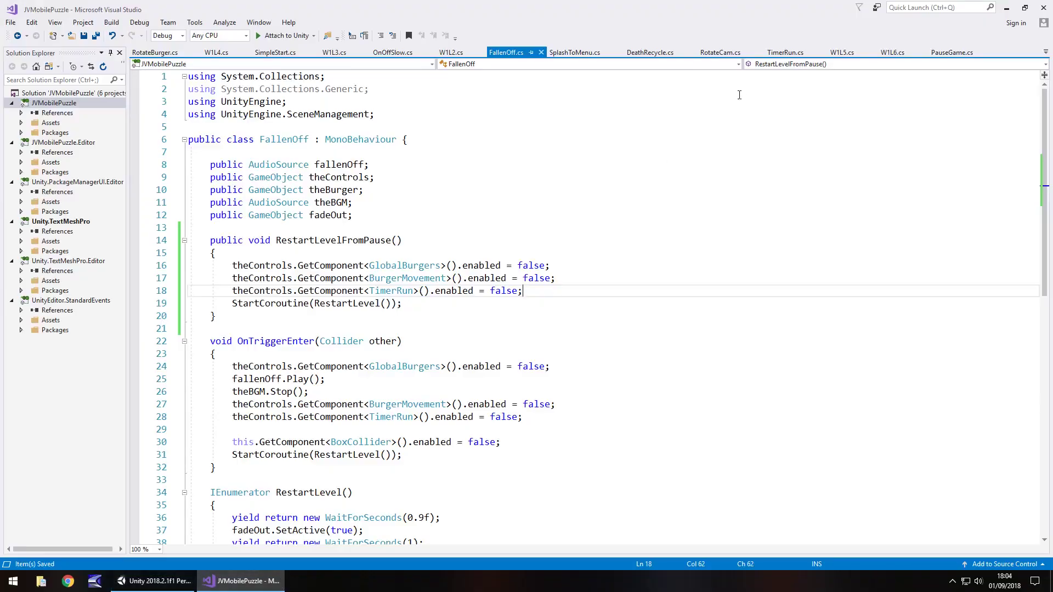
Step: Copy the Time.timeScale = 1; line from PauseGame.cs into RestartLevelFromPause above StartCoroutine, and save FallenOff.cs
left_click(951, 52)
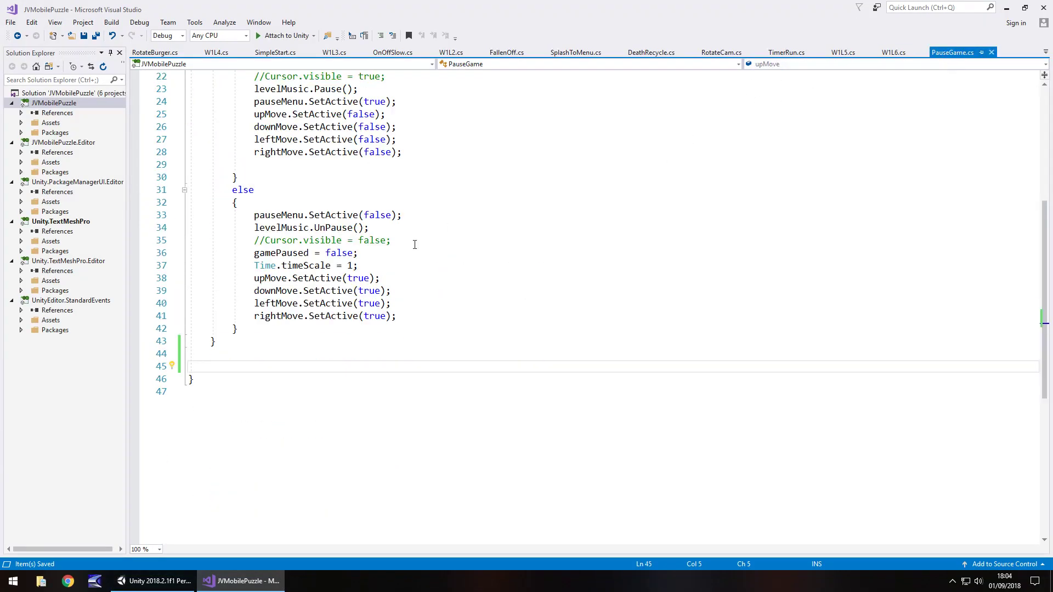
left_click_drag(367, 265, 254, 265)
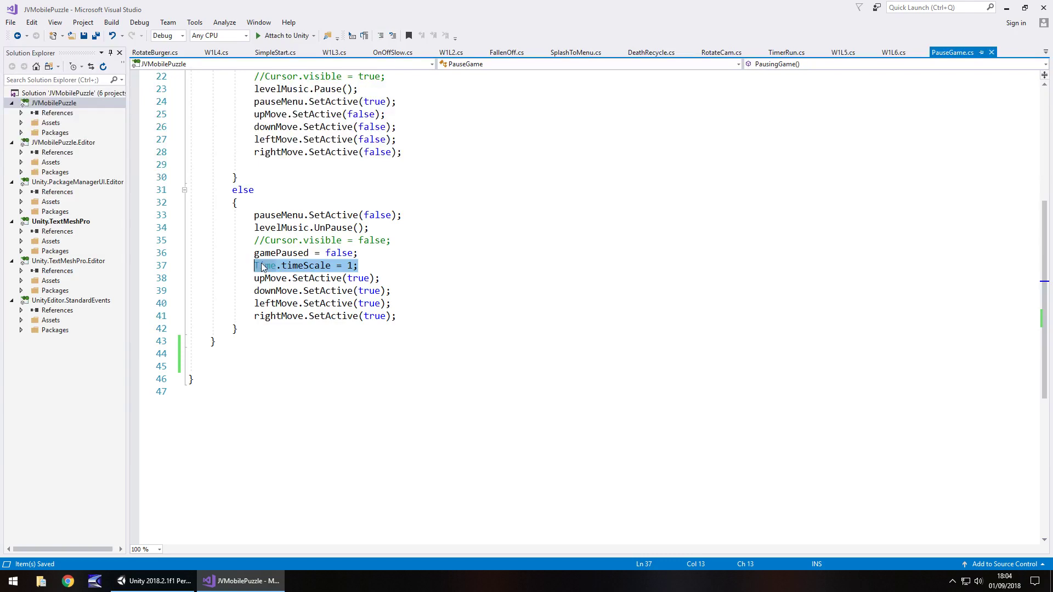
left_click(506, 52)
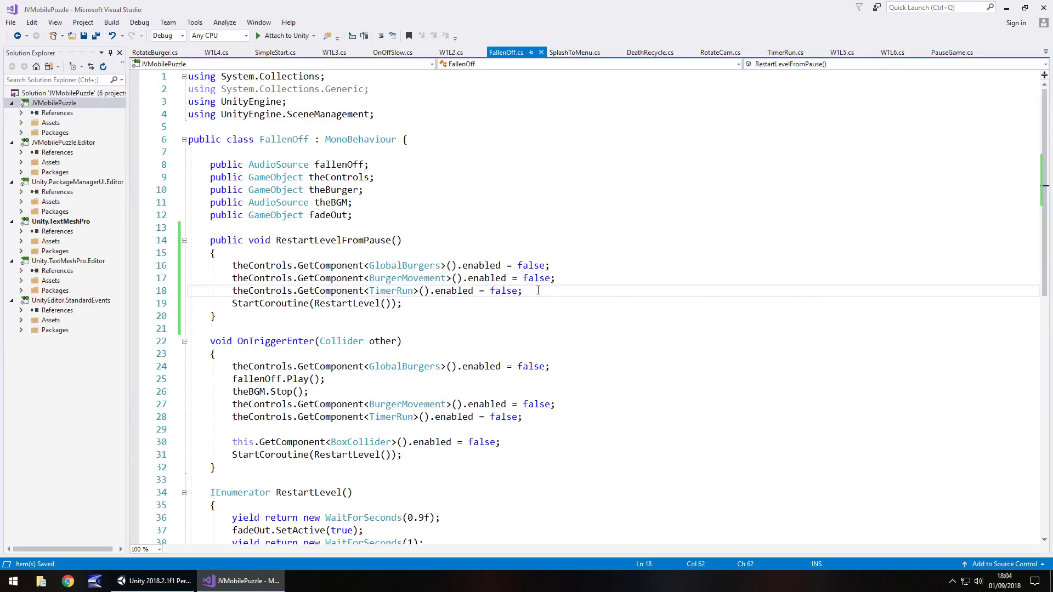
key("Return")
key("ctrl+v")
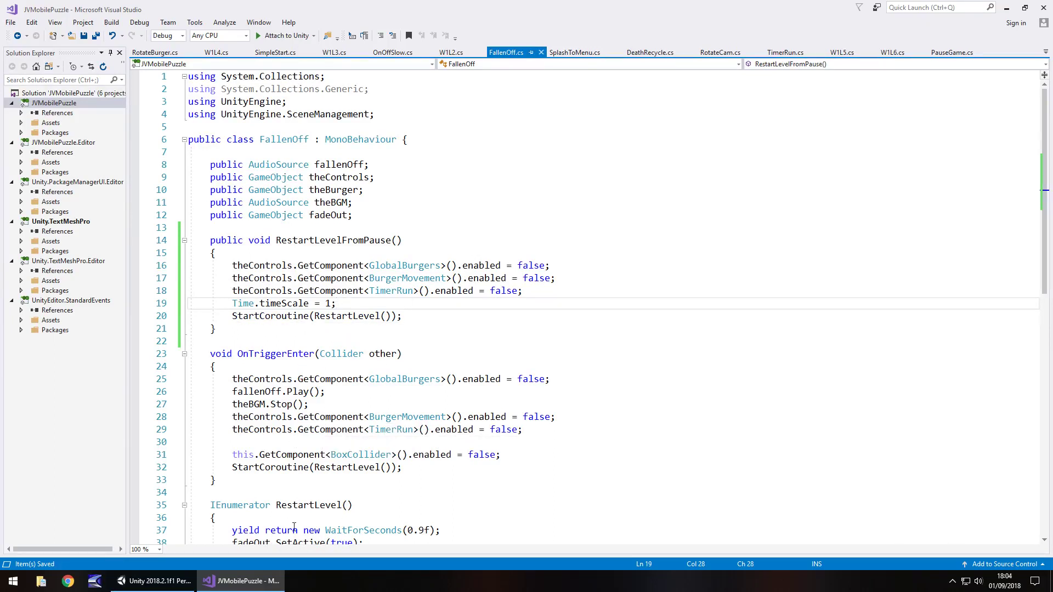
Step: Play-test the level in Unity by restarting it from the pause menu, and stop play mode
left_click(153, 581)
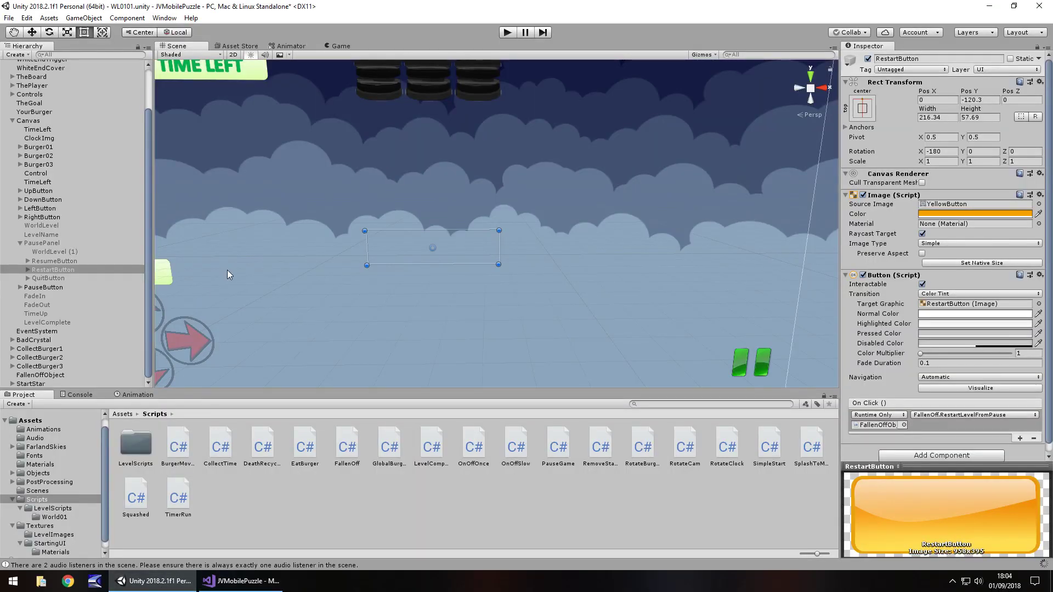
left_click(507, 33)
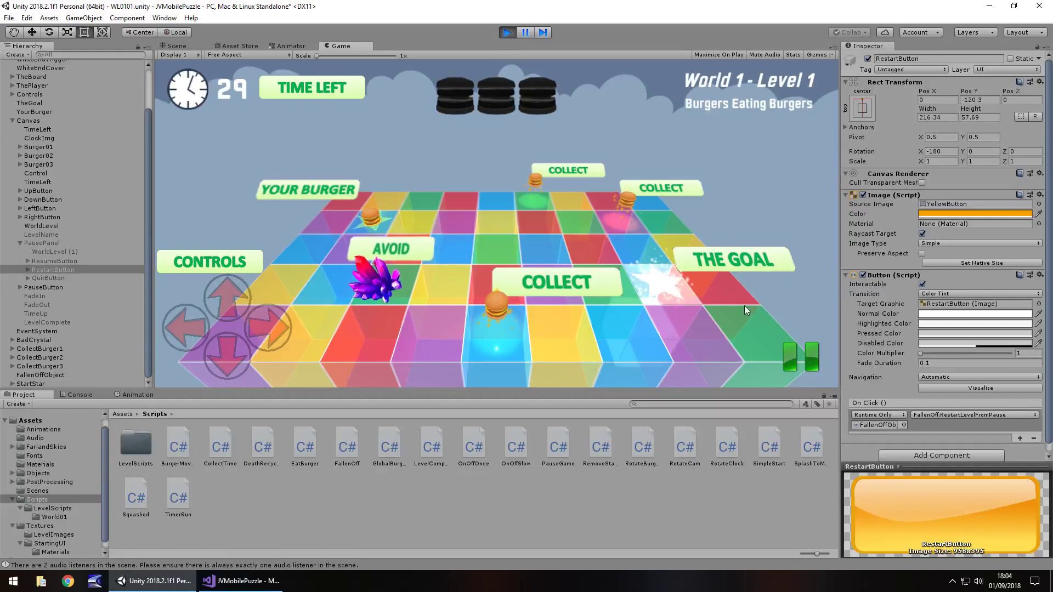
left_click(788, 358)
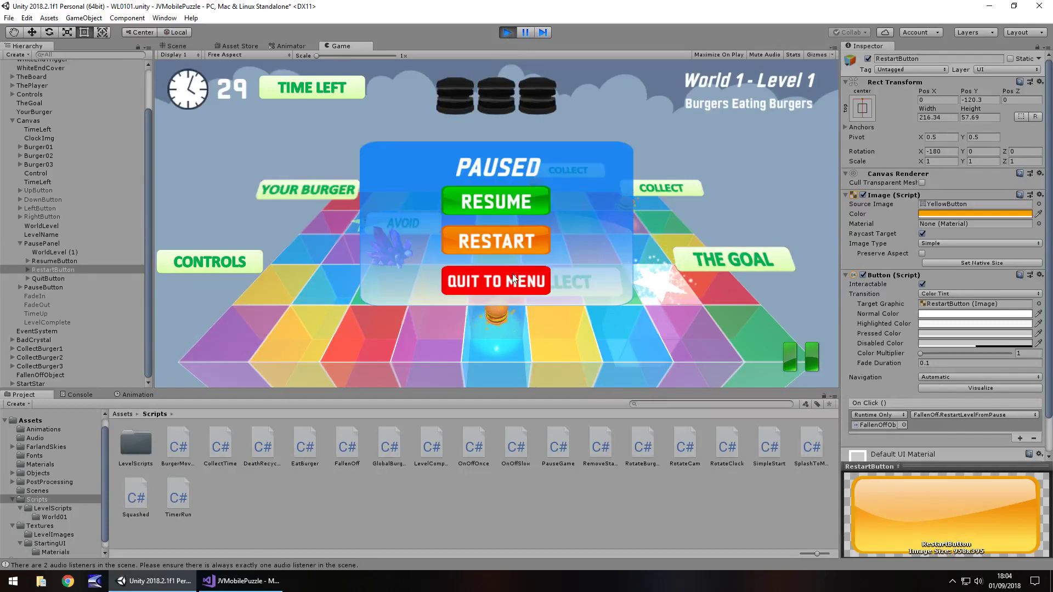
left_click(494, 241)
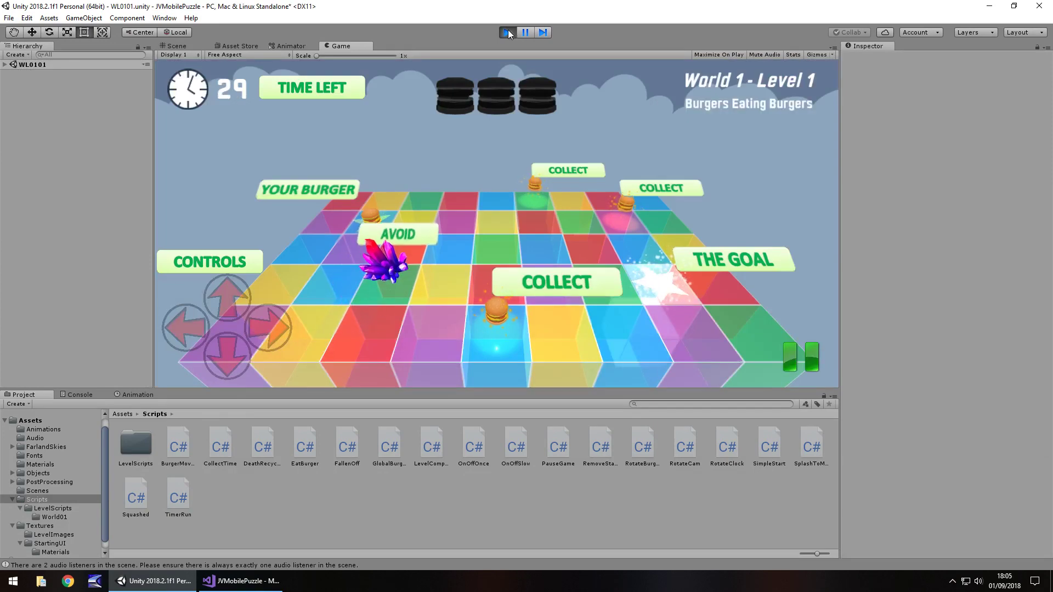
left_click(507, 31)
Step: In FallenOff.cs in Visual Studio, duplicate the RestartLevel coroutine below the original and name the copy RestartLevelUnpause
left_click(241, 580)
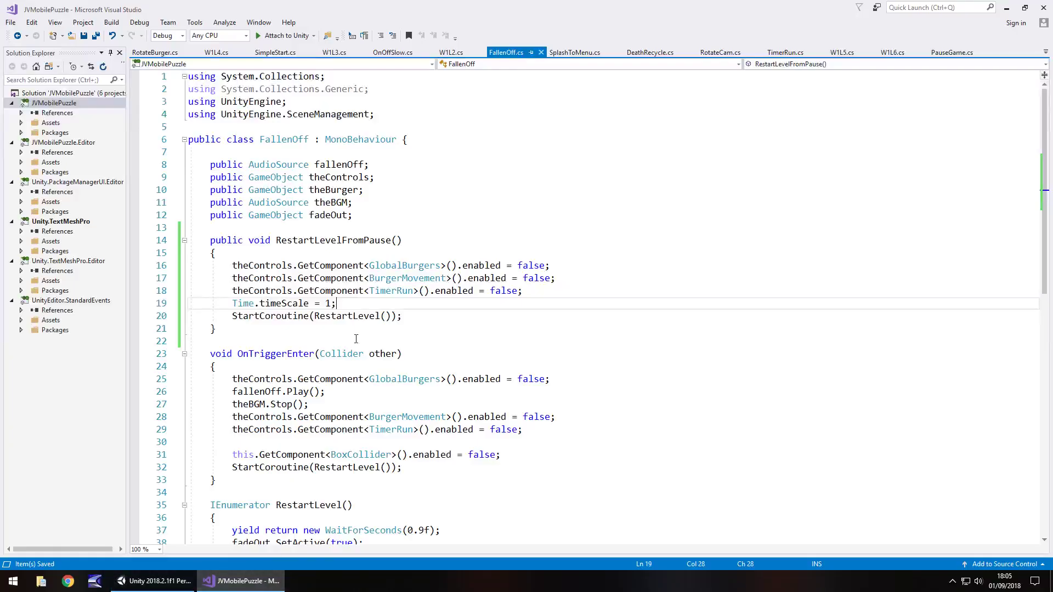
scroll(280, 317, "down", 3)
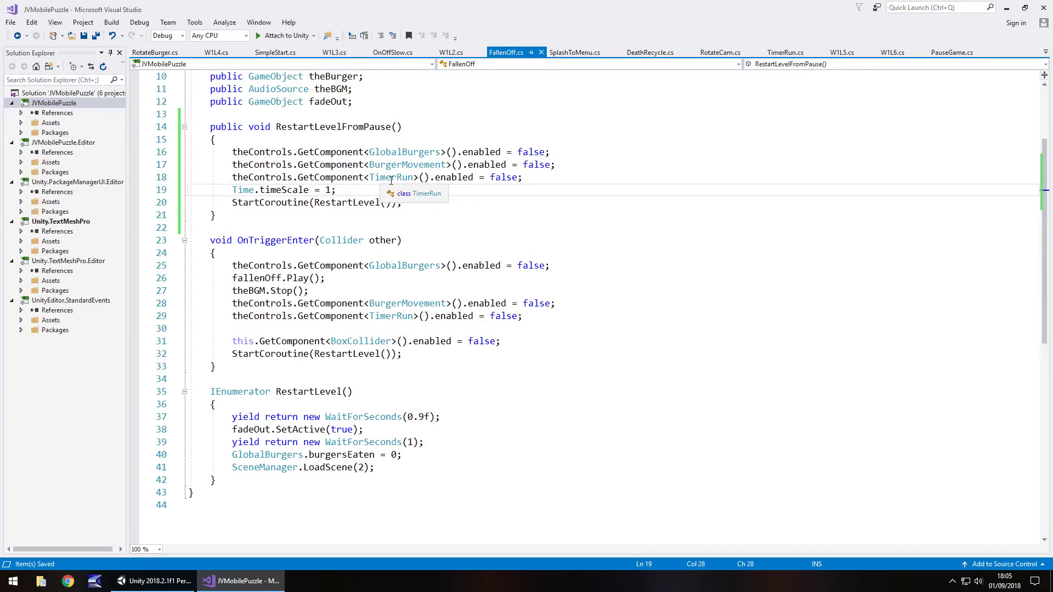
scroll(333, 330, "down", 4)
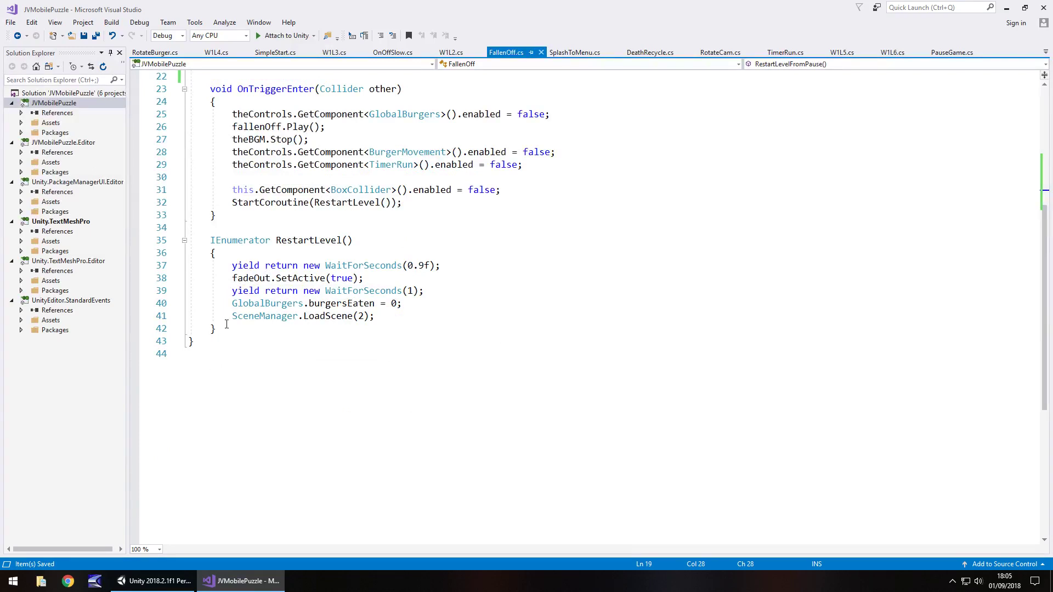
left_click_drag(226, 328, 190, 240)
key("ctrl+c")
left_click(232, 331)
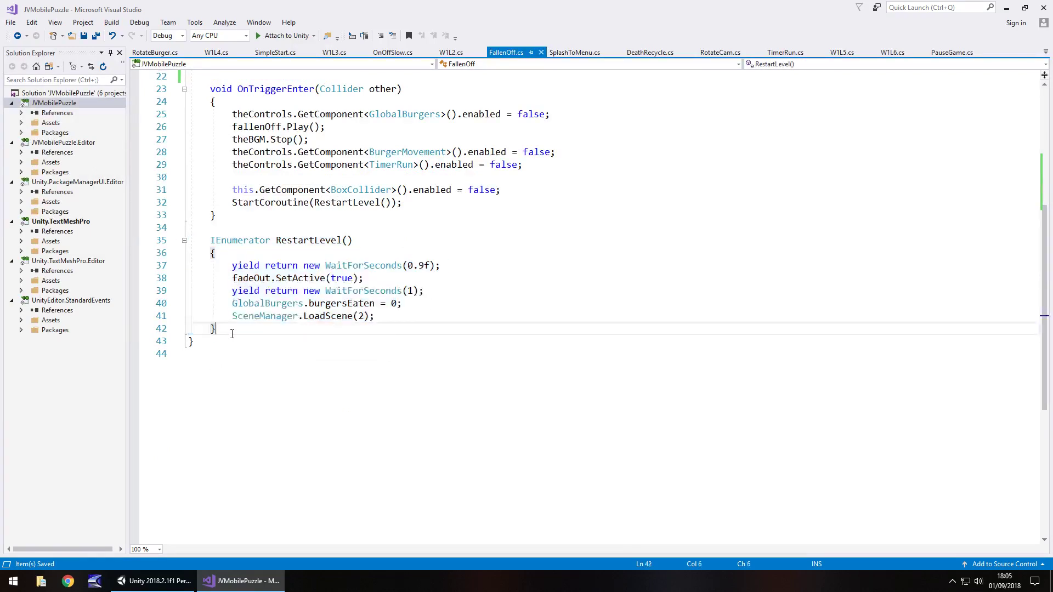
key("Return")
key("Return")
key("ctrl+v")
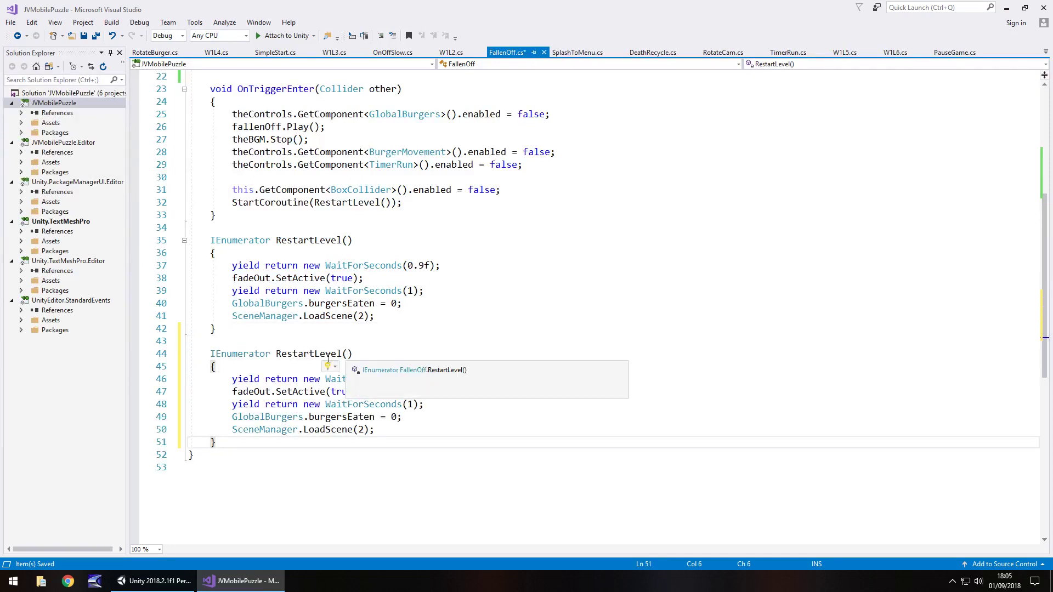
left_click(344, 354)
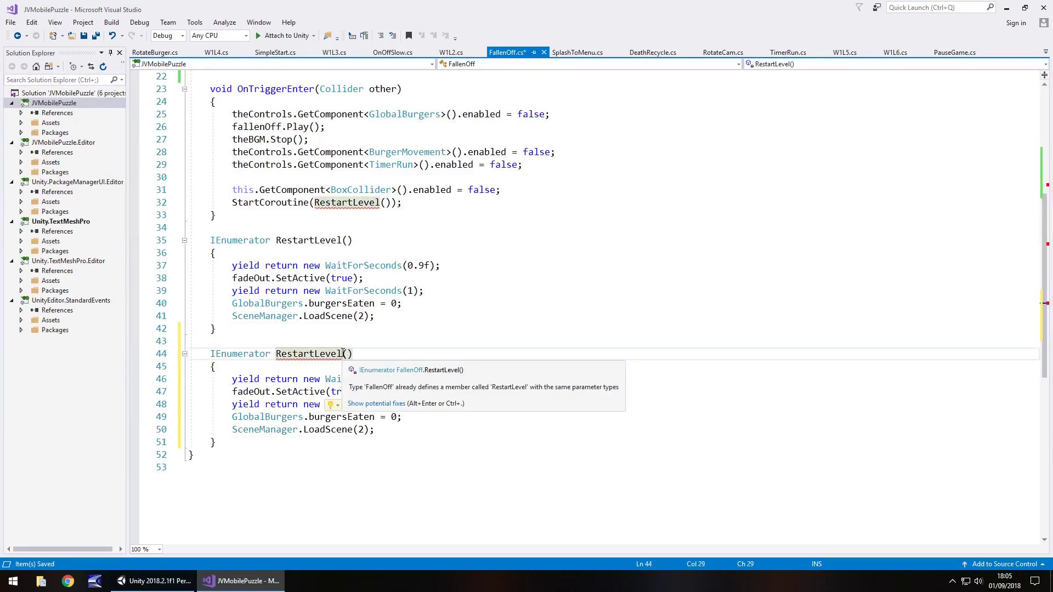
type("Unpause")
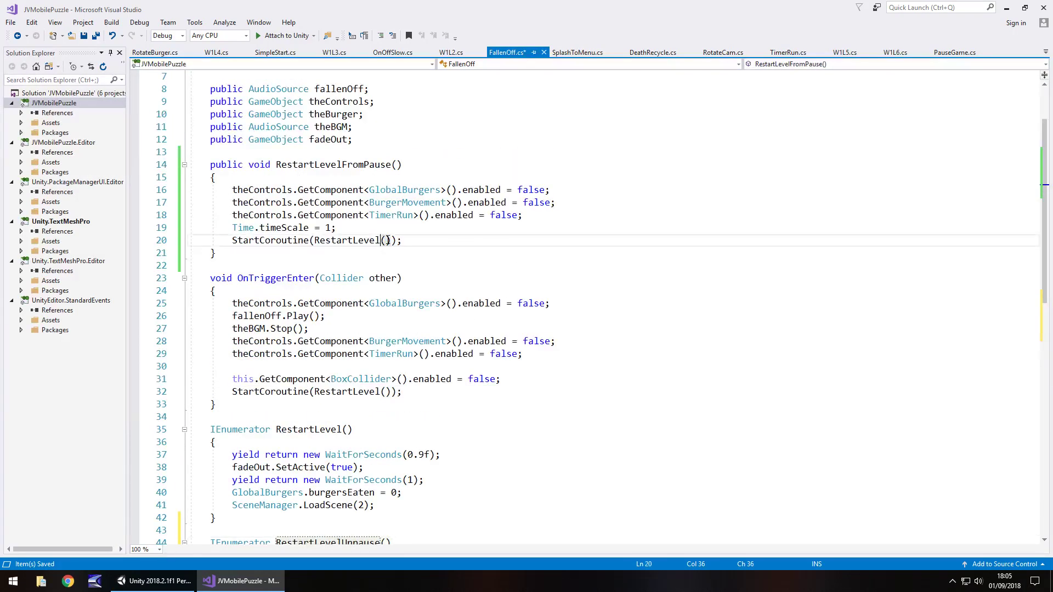
Step: Make RestartLevelFromPause start RestartLevelUnpause, delete the WaitForSeconds(0.9f) line from that new coroutine, and save the script
type("Unpau")
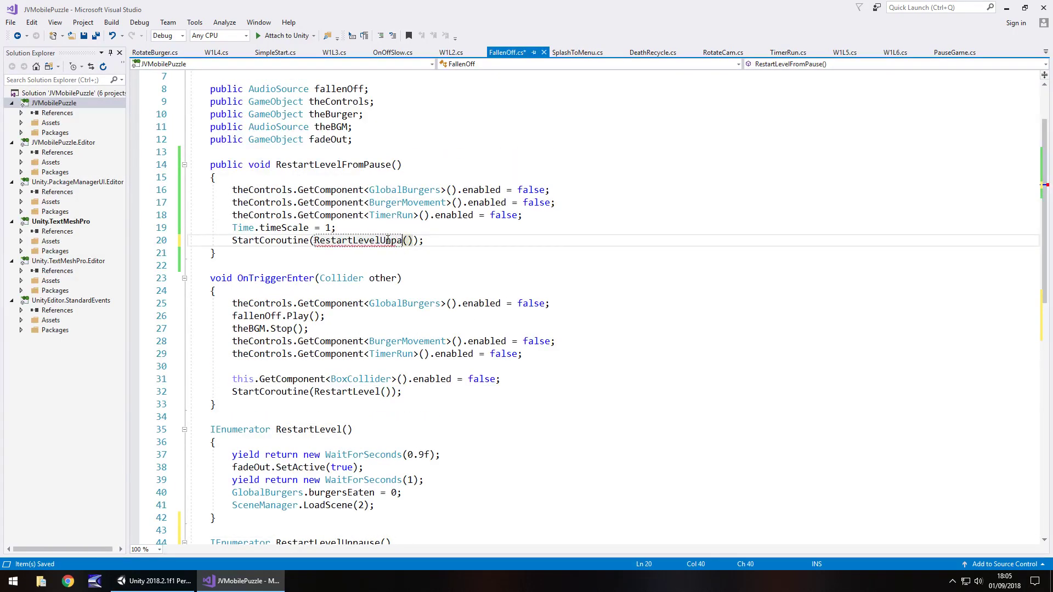
type("se")
scroll(363, 315, "down", 6)
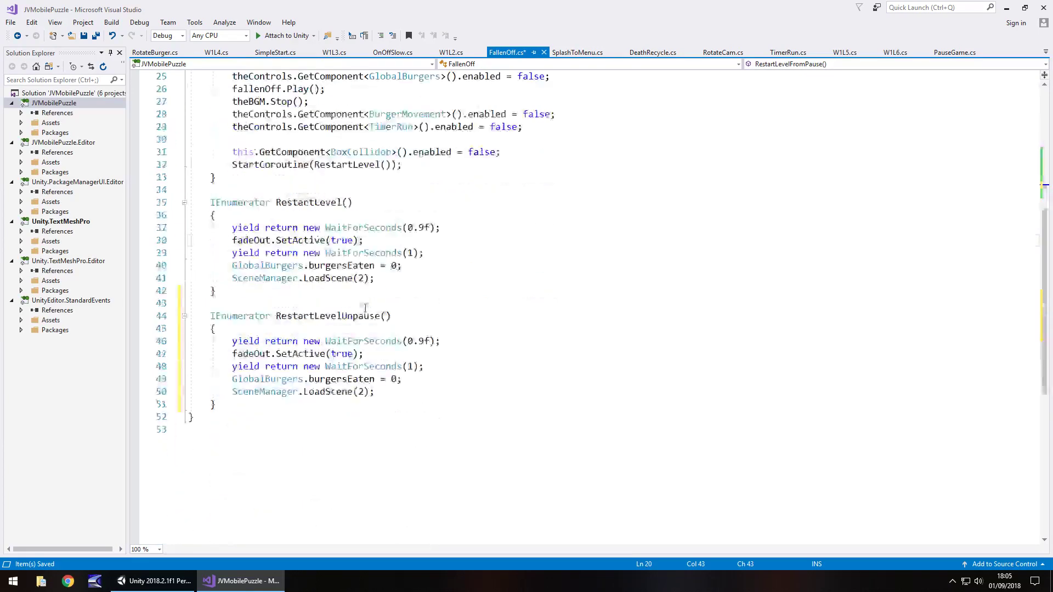
left_click_drag(460, 341, 138, 348)
key("Delete")
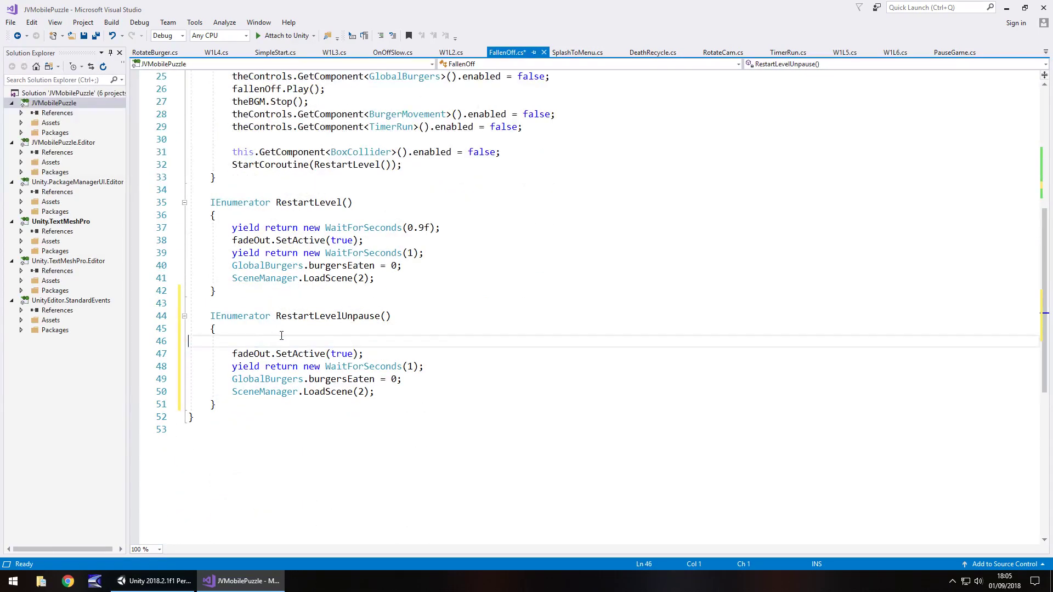
key("BackSpace")
key("ctrl+s")
scroll(415, 305, "up", 5)
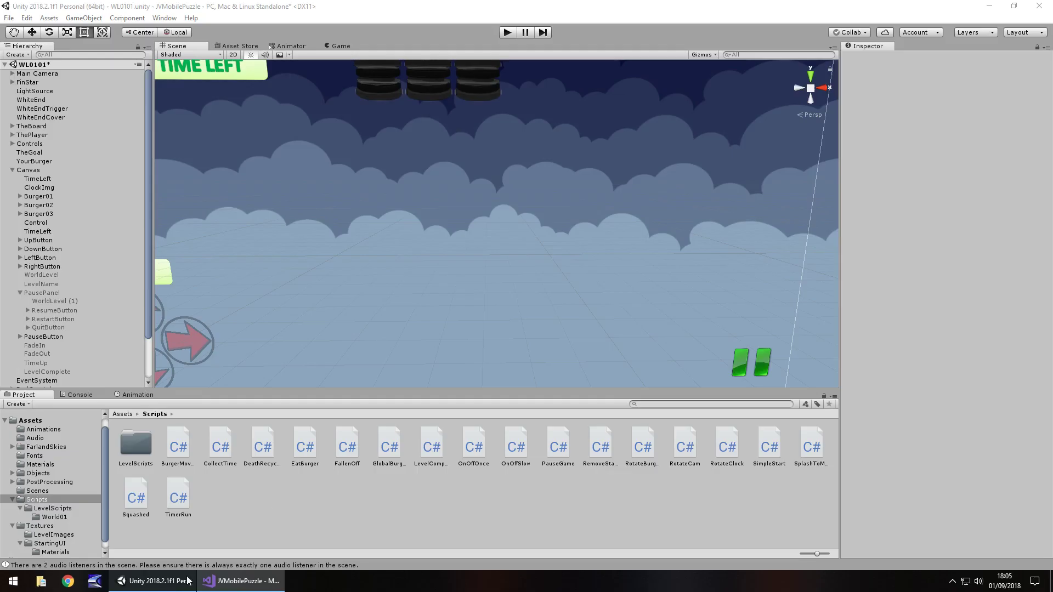
Step: Play the level in Unity, open the pause menu and restart the level from it
left_click(154, 581)
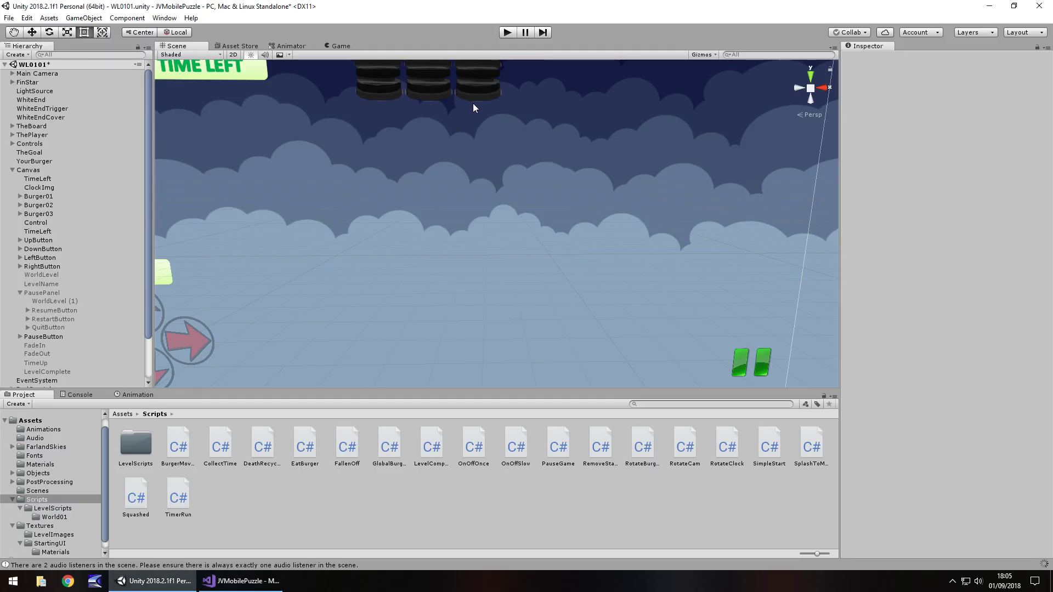
left_click(506, 33)
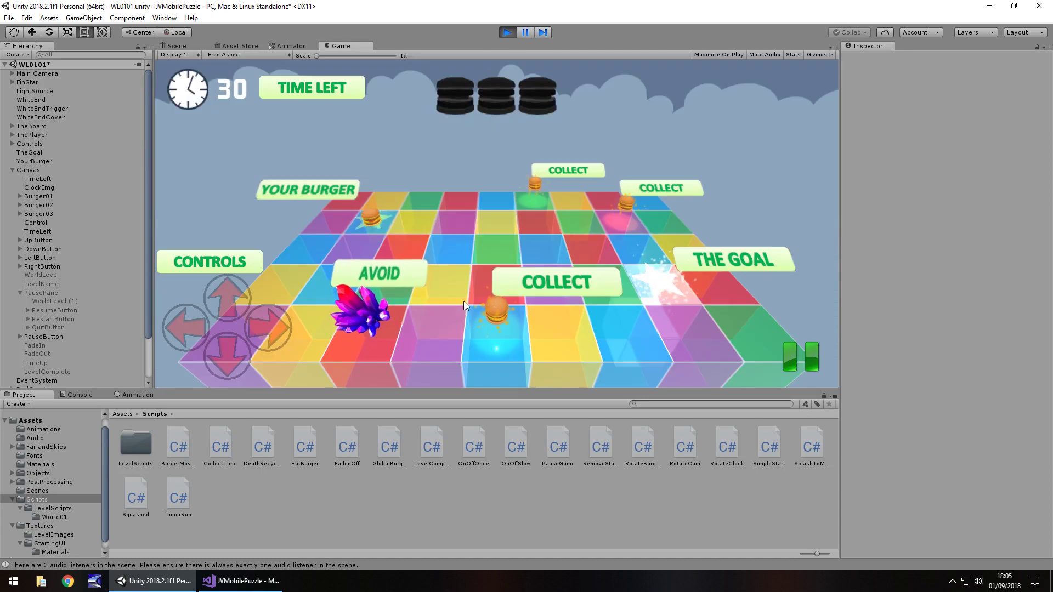
left_click(789, 361)
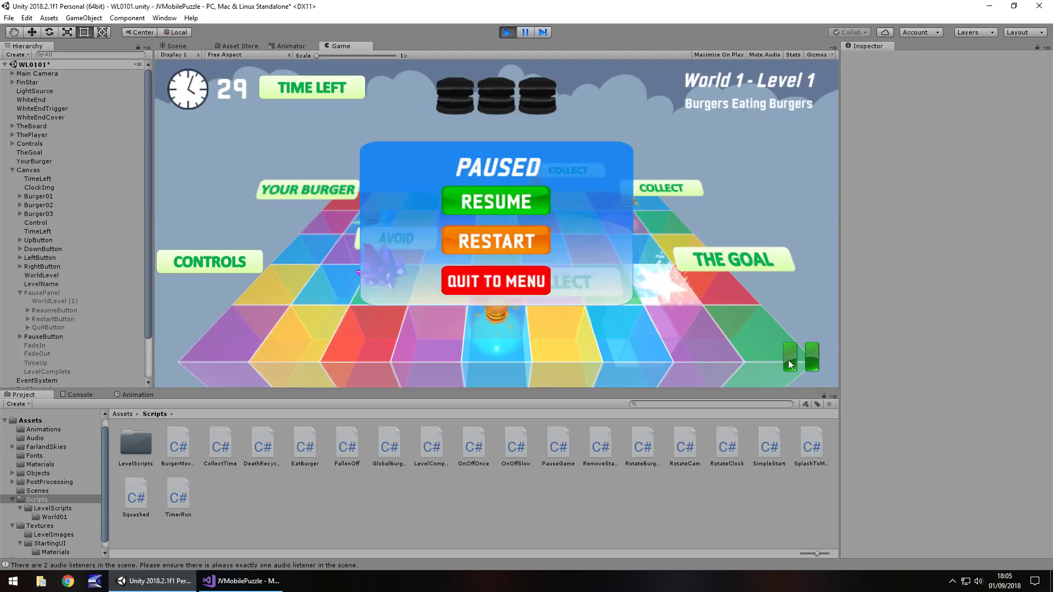
left_click(499, 245)
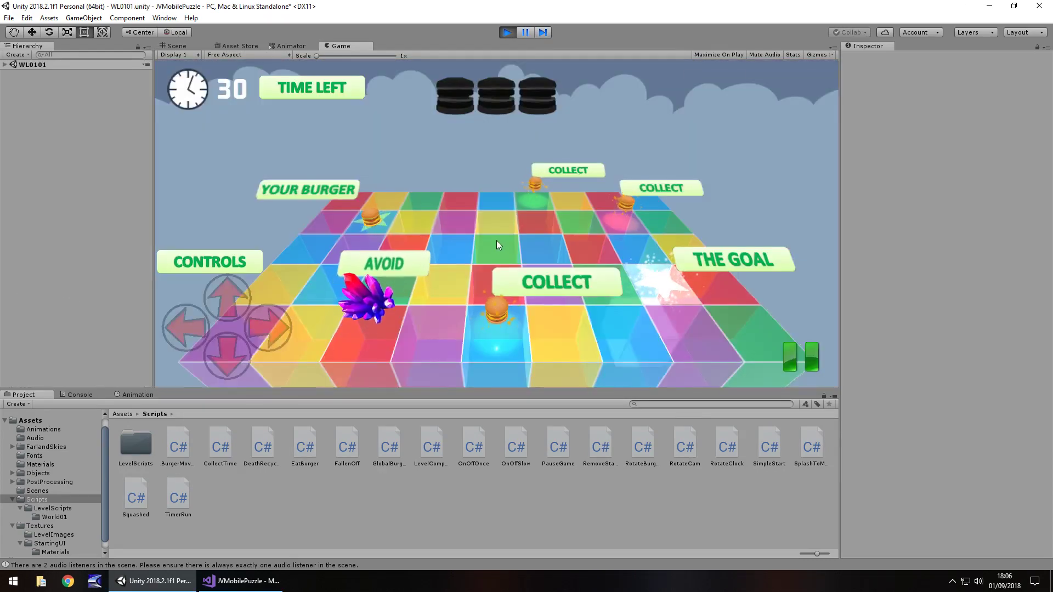
Step: Test the movement controls in the restarted level by steering the burger across the board to the collectible burgers
left_click(226, 356)
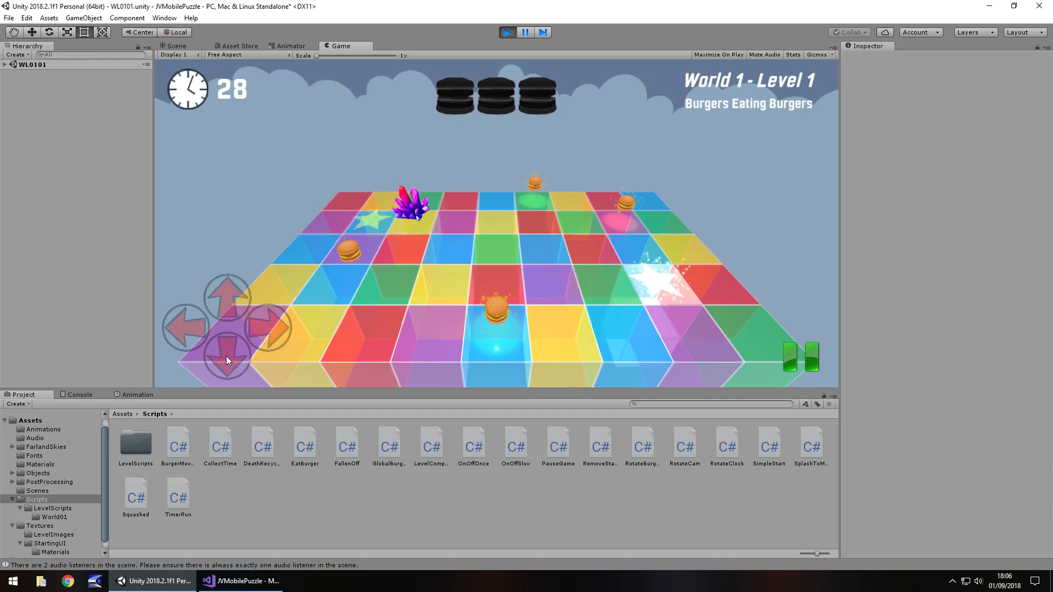
left_click(268, 331)
left_click(267, 331)
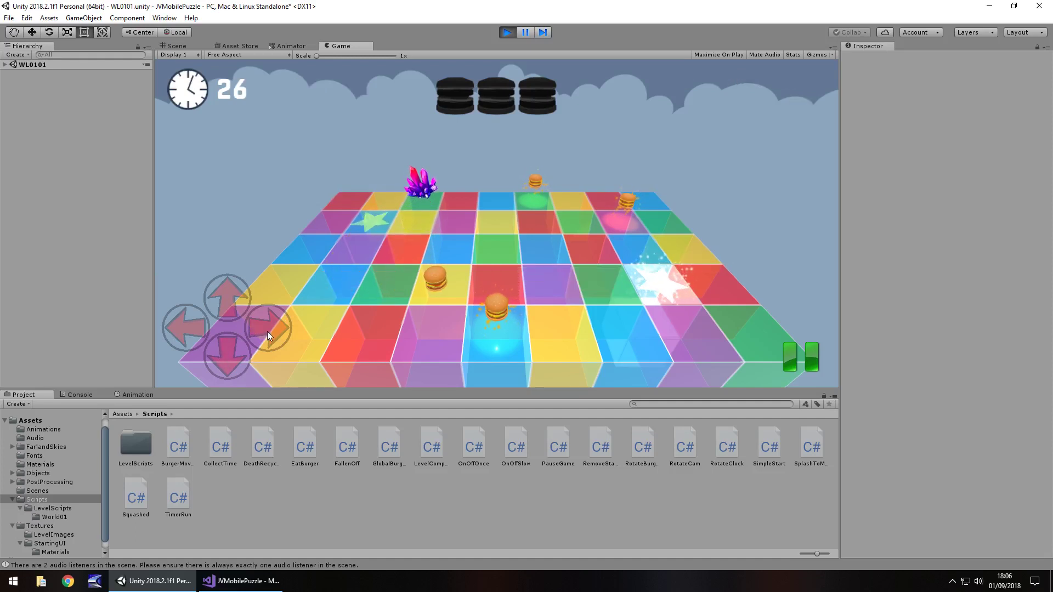
left_click(226, 349)
left_click(229, 296)
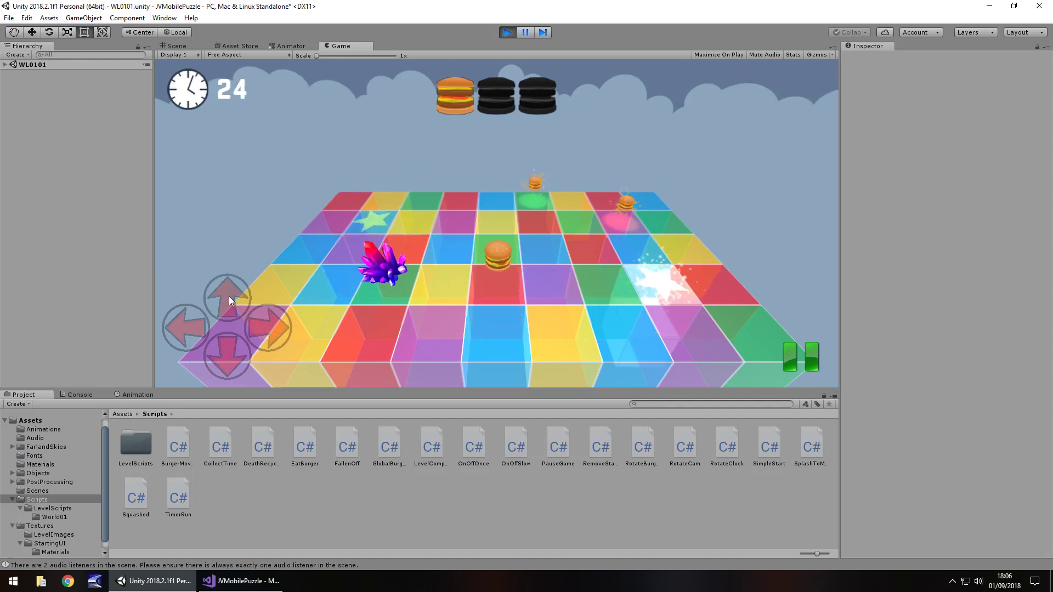
left_click(264, 321)
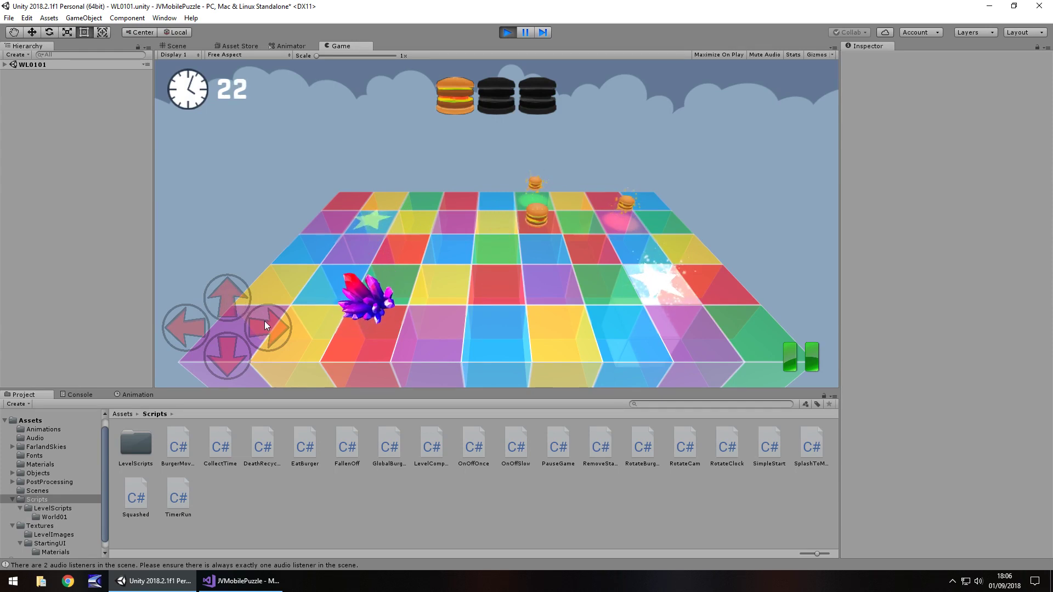
left_click(235, 304)
left_click(276, 327)
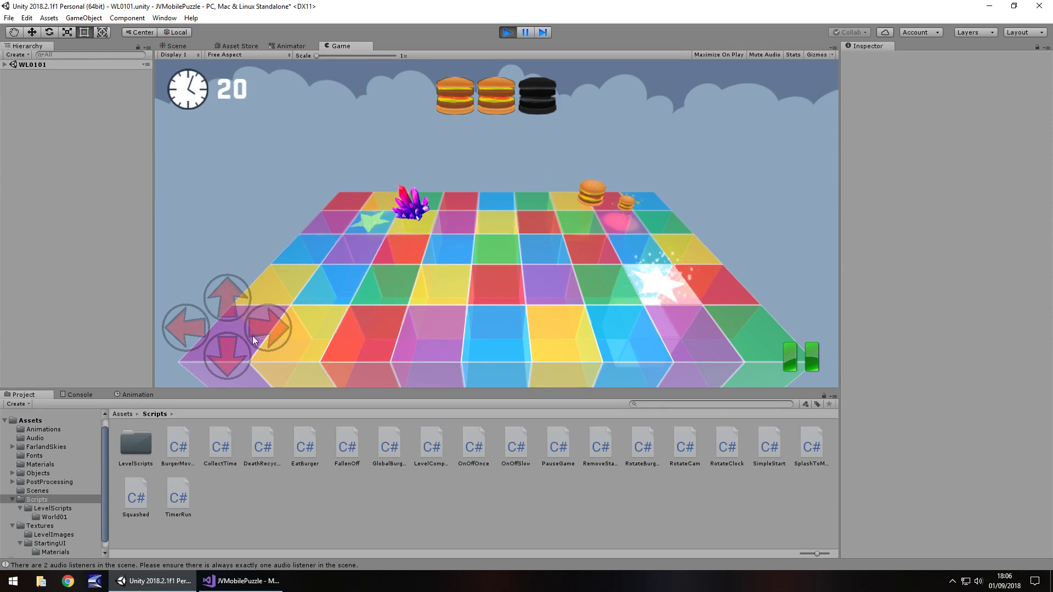
Step: Pause and restart the level once more with burgers collected, stop play mode, and save the scene
left_click(790, 357)
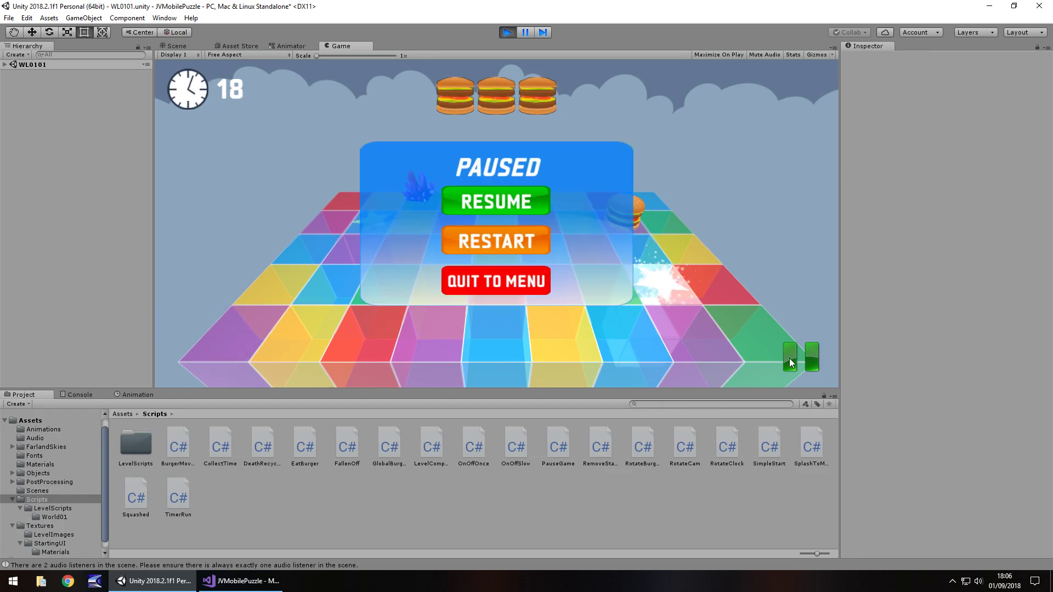
left_click(499, 242)
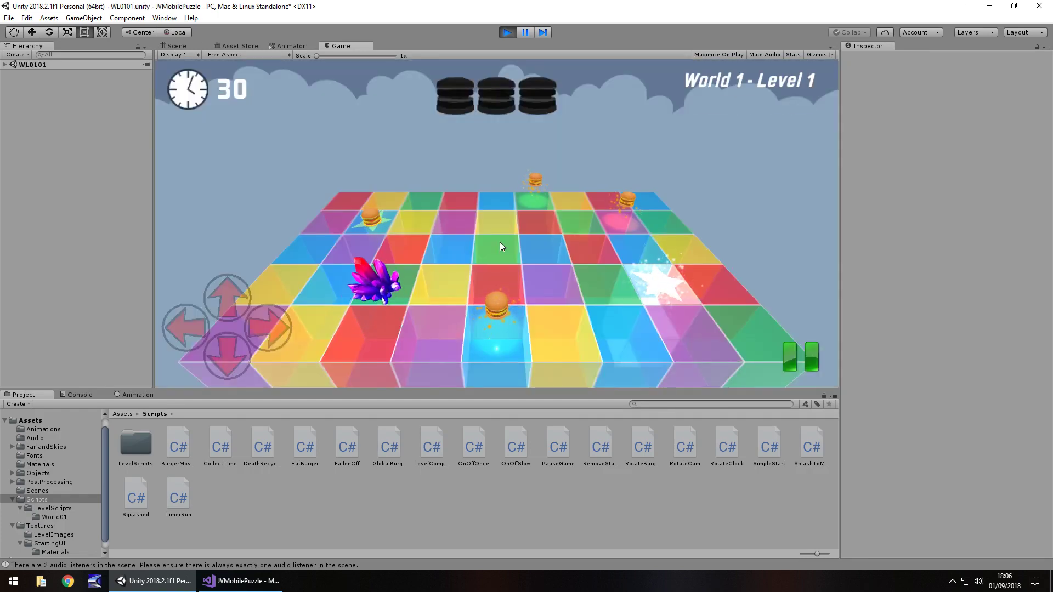
left_click(507, 33)
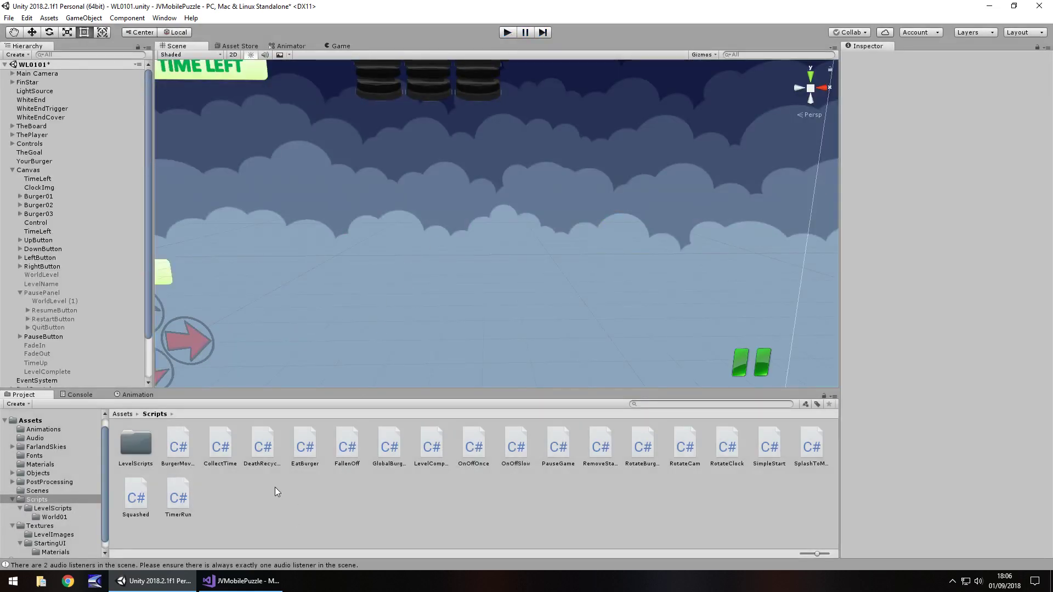
key("ctrl+s")
Step: Add an empty public void QuitToMenu() method below PausingGame in the PauseGame script in Visual Studio
left_click(242, 581)
left_click(951, 53)
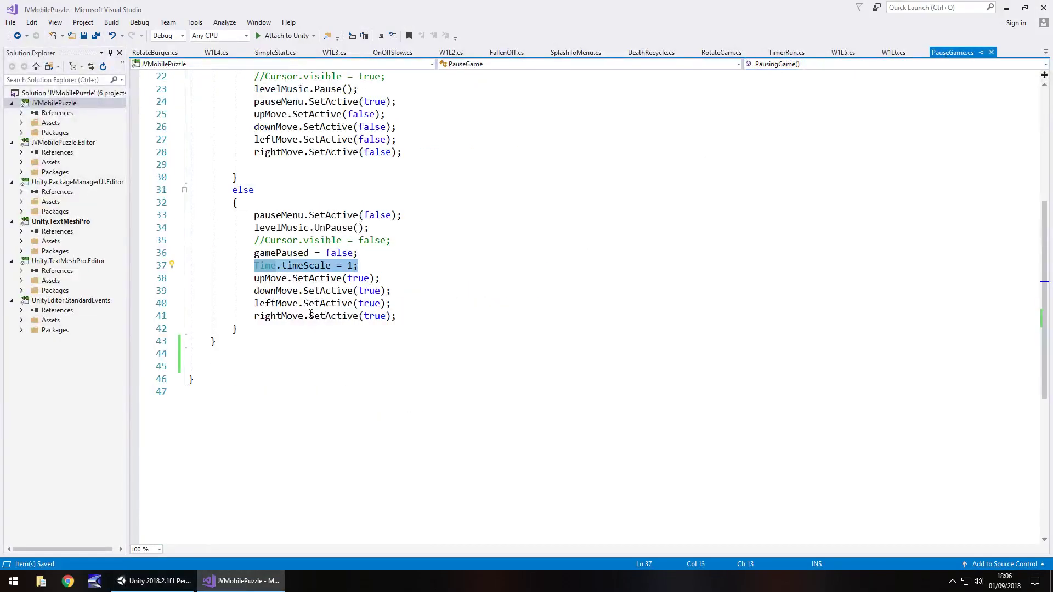
left_click(256, 355)
key("Return")
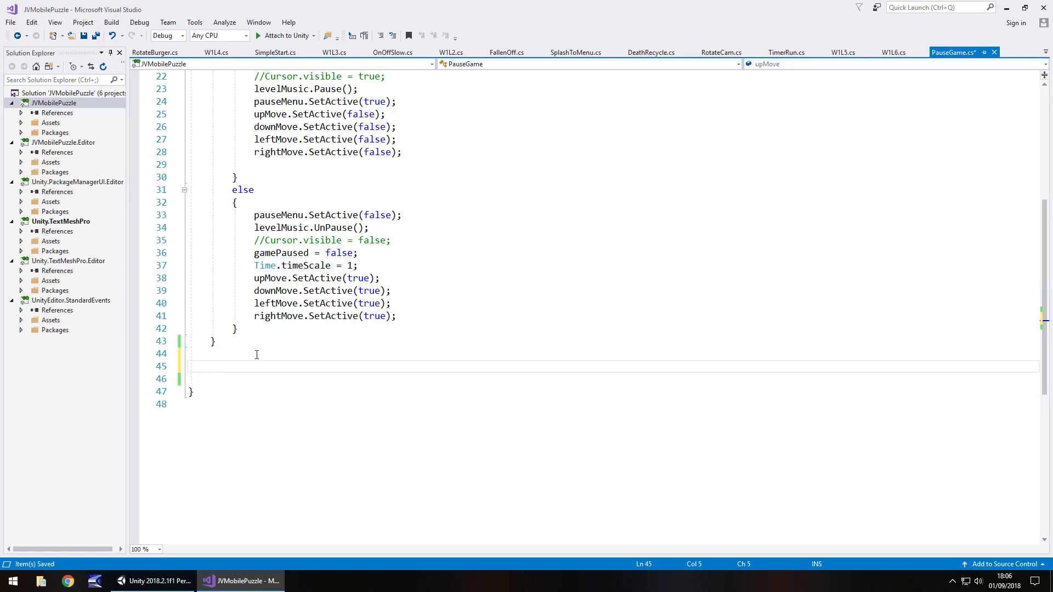
type("p")
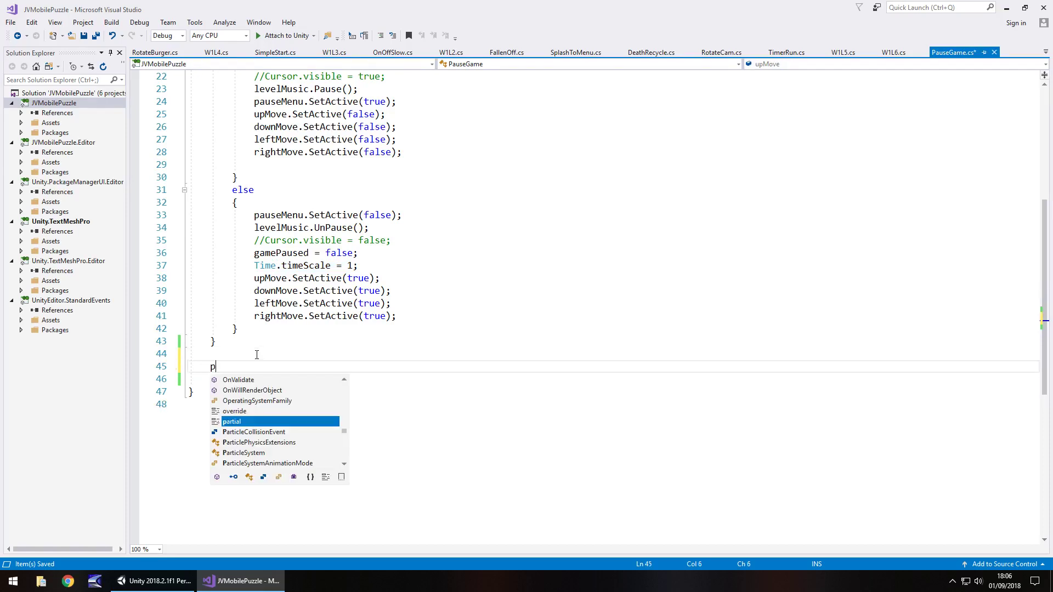
type("ublic void ")
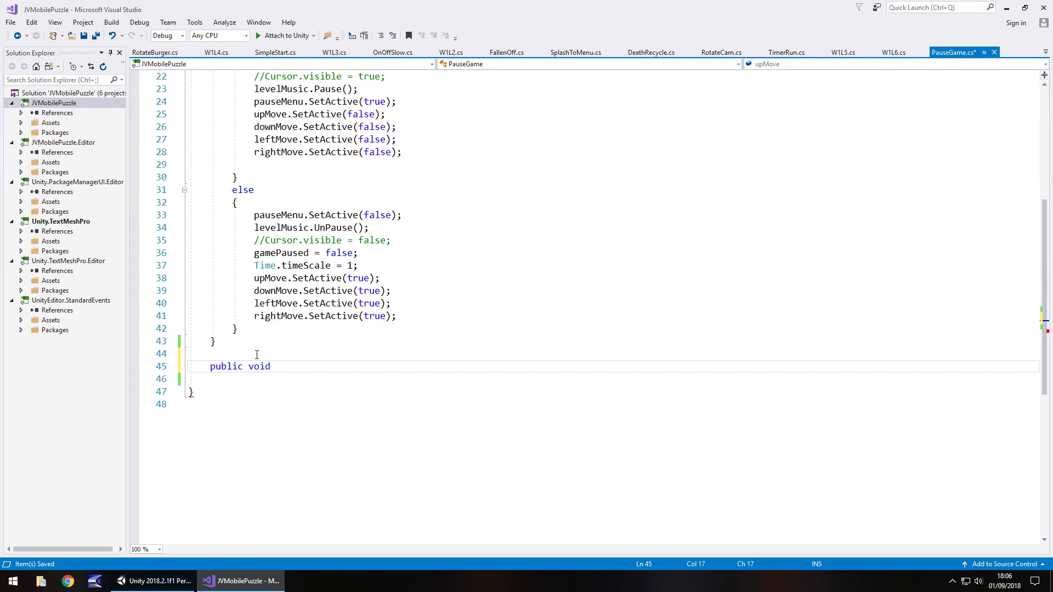
type("QuitTo")
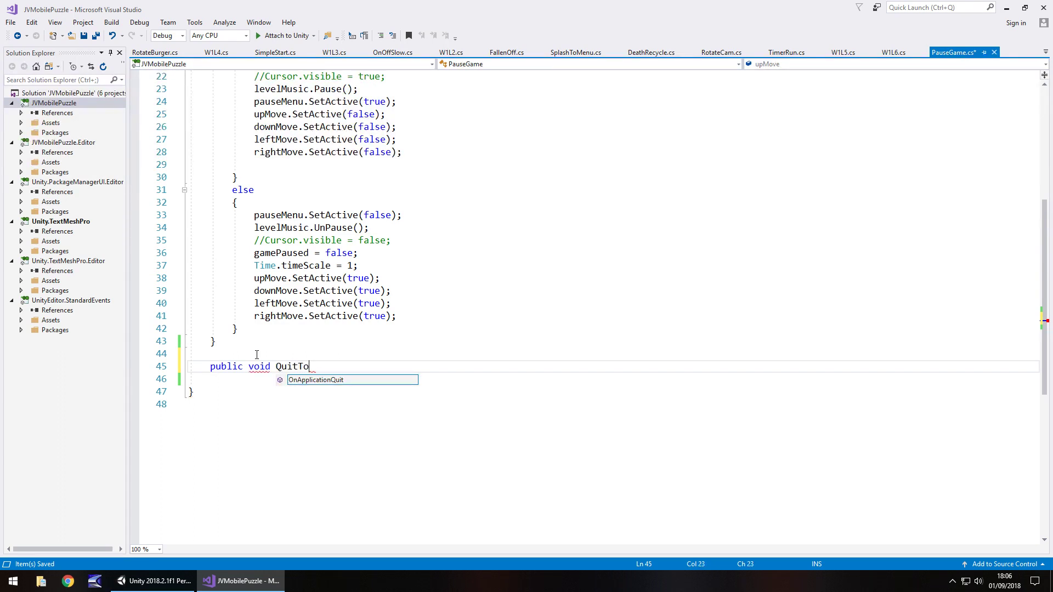
type("Menu()")
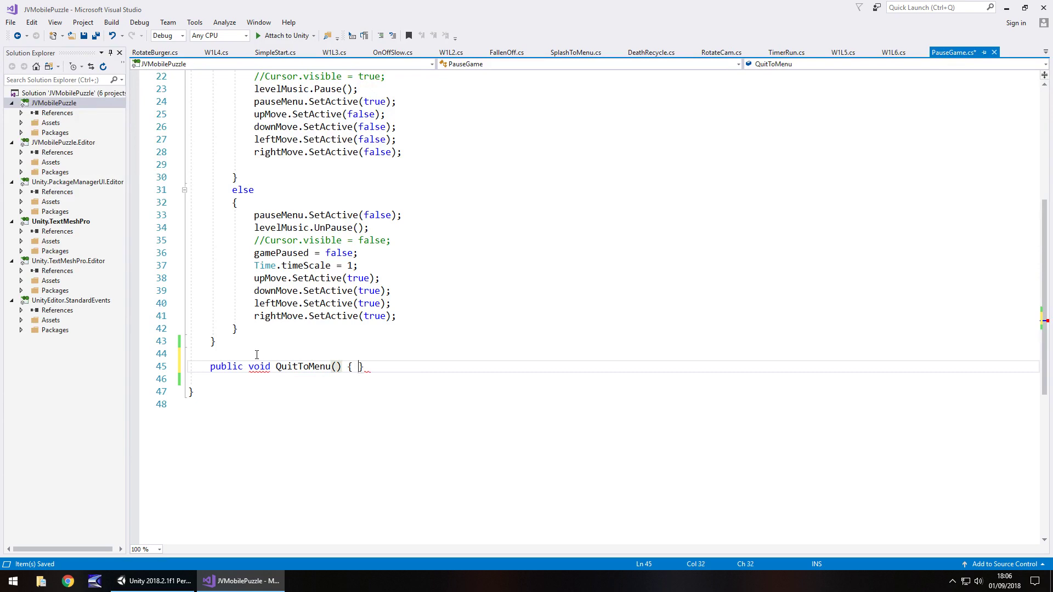
type(" {")
key("Return")
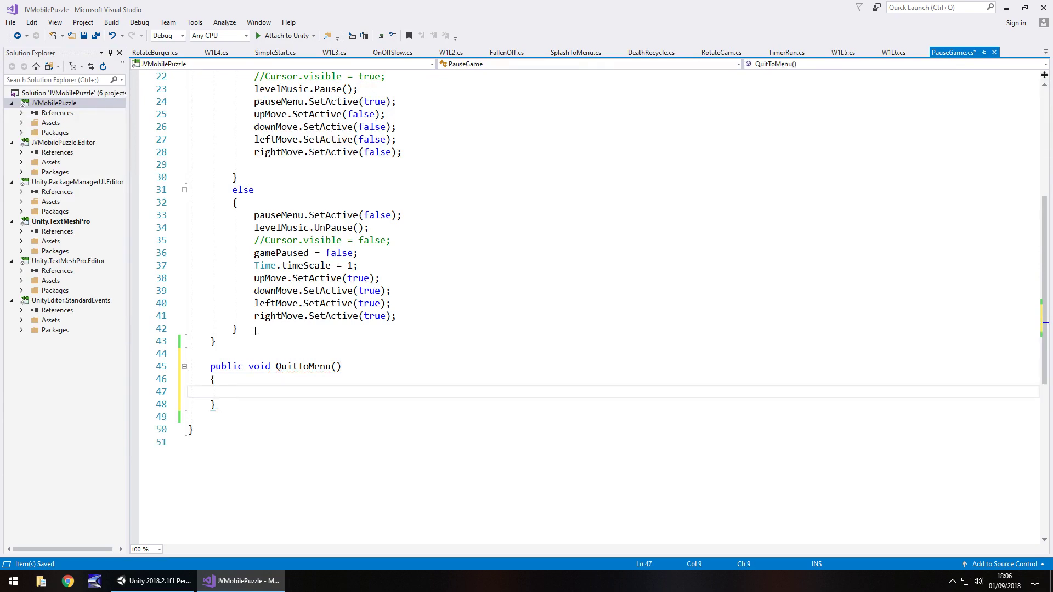
Step: Import the UnityEngine.SceneManagement namespace with a using directive below using UnityEngine in the PauseGame script
scroll(255, 331, "up", 7)
left_click(307, 103)
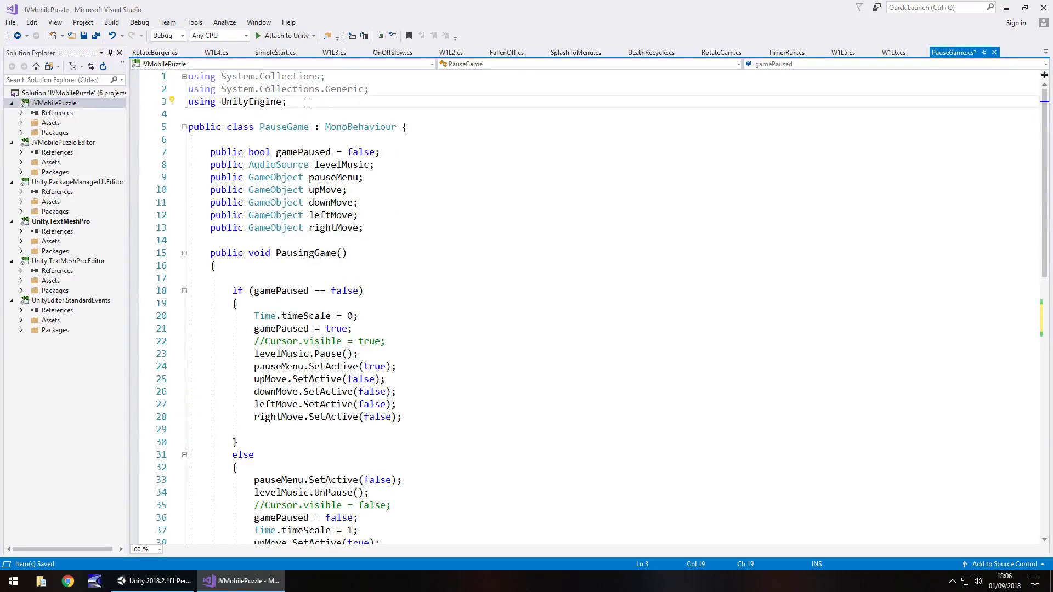
key("Return")
type("using Uni")
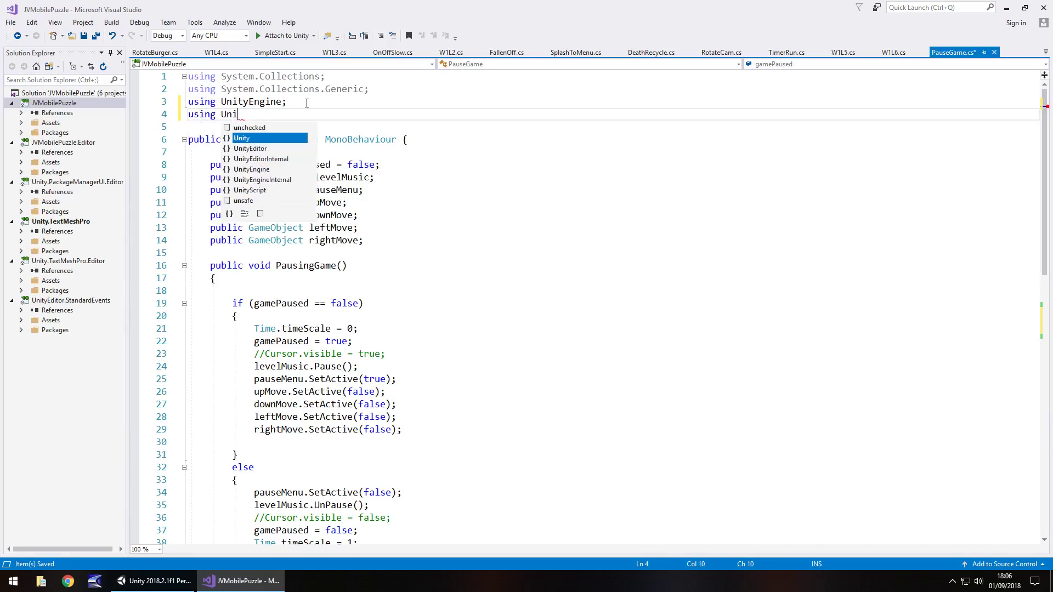
type("tyEngine.")
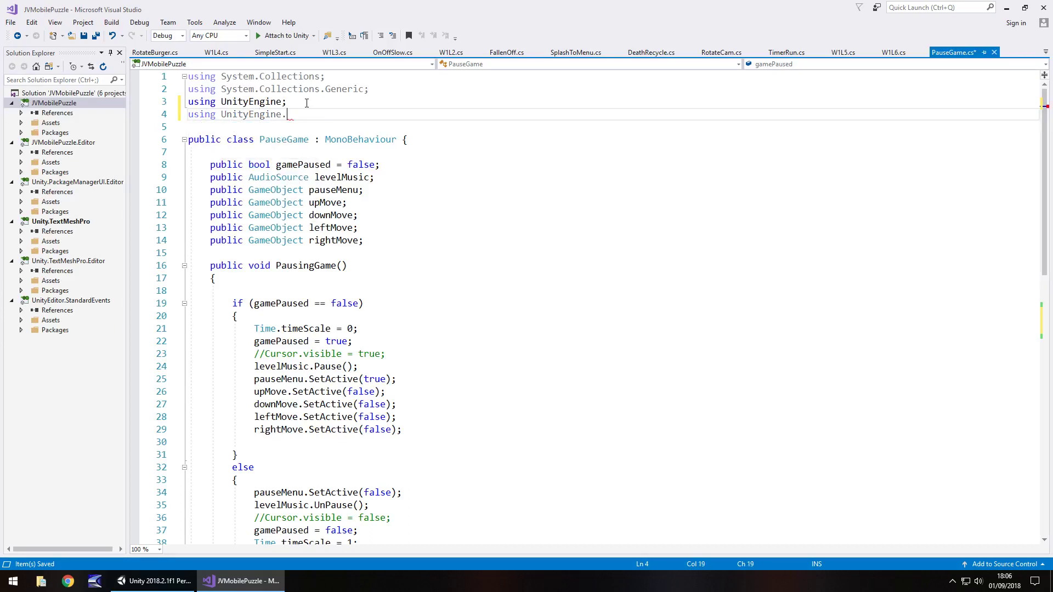
type("Scen")
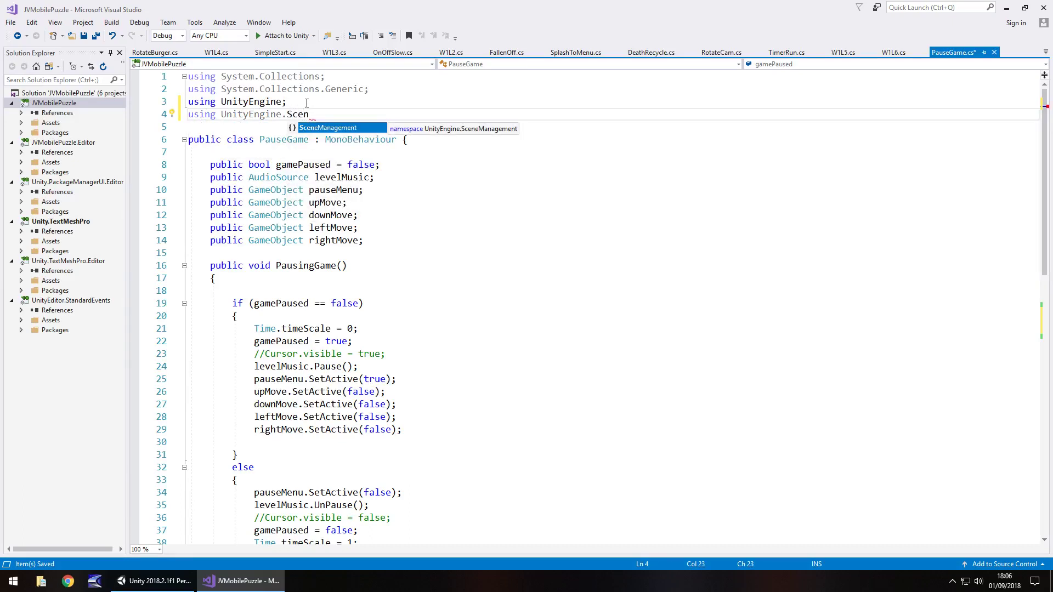
type("eManagement;")
scroll(378, 180, "down", 7)
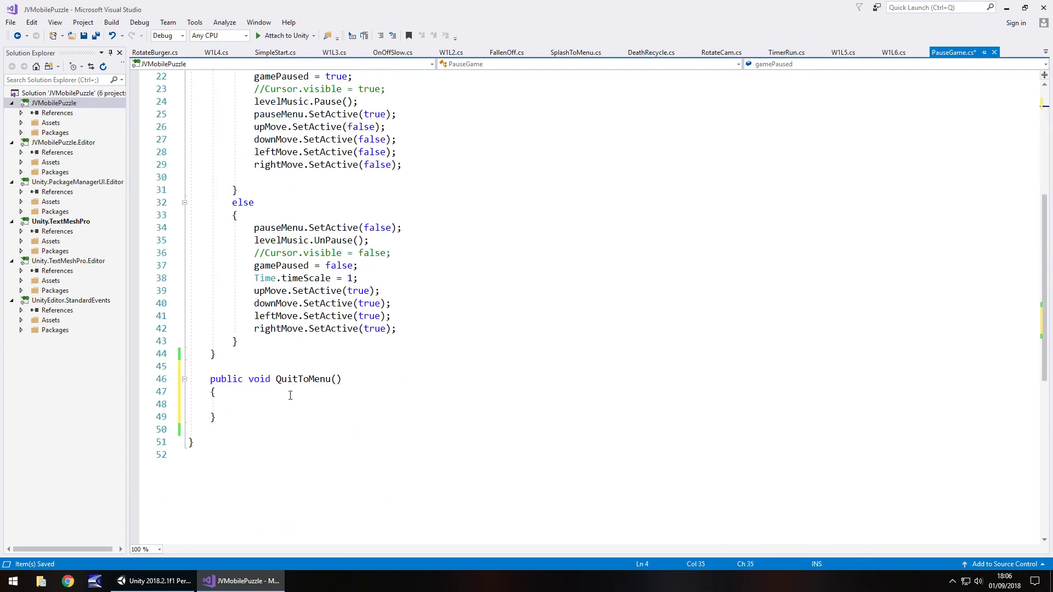
Step: Look up the build index of the MainMenu scene in Unity's Build Settings, leaving the settings as they are
left_click(154, 581)
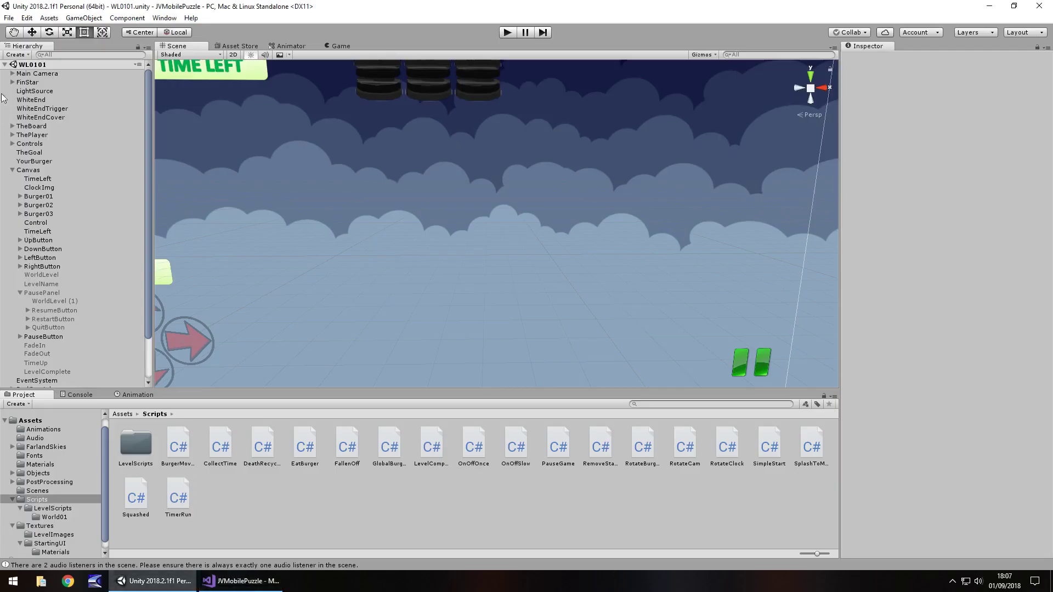
left_click(11, 19)
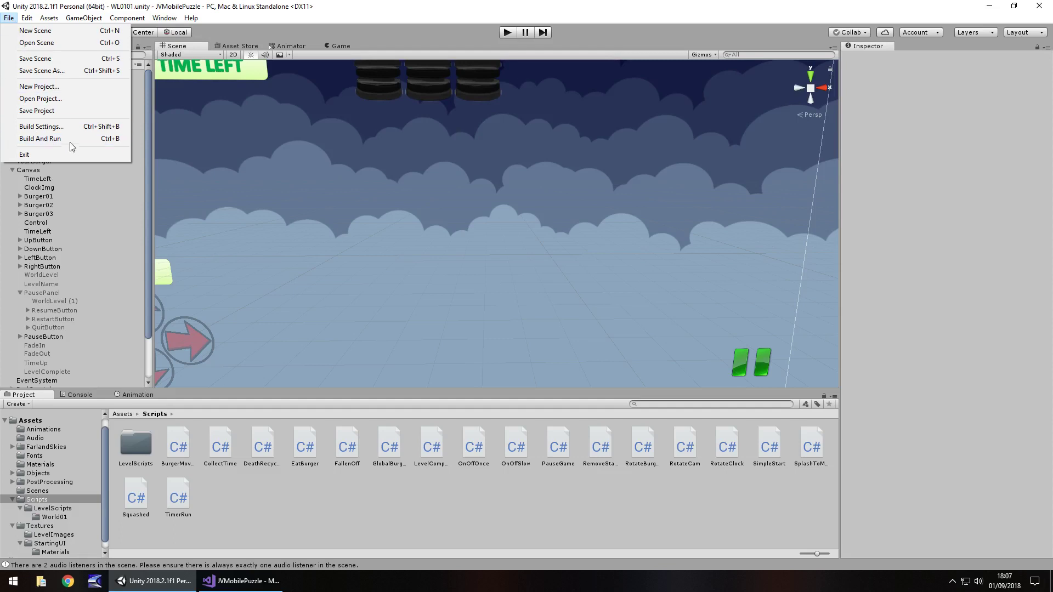
left_click(50, 128)
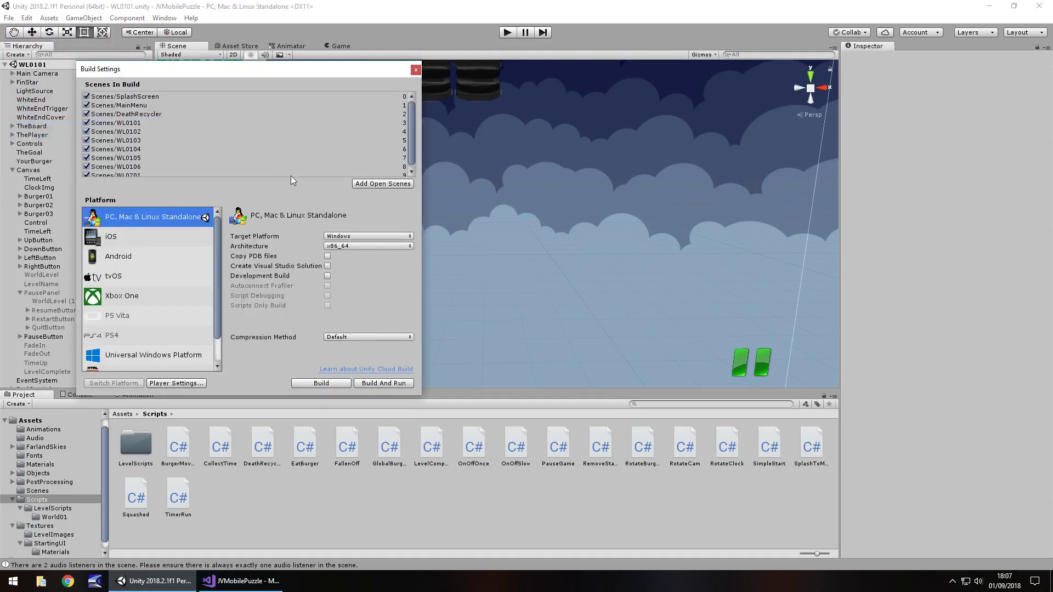
left_click(416, 71)
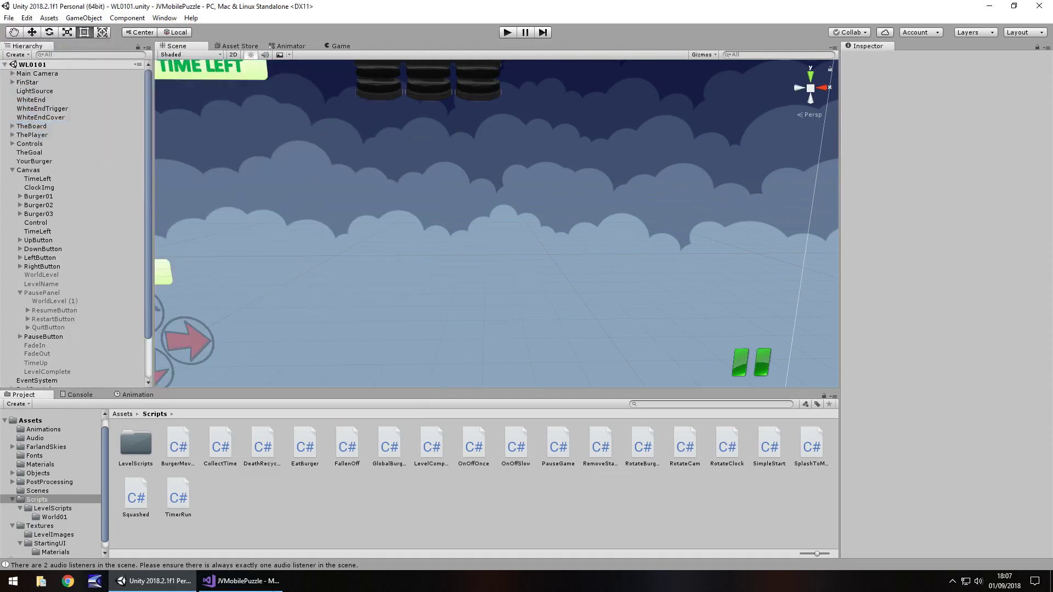
Step: Make QuitToMenu call SceneManager.LoadScene(1); in the PauseGame script and save the script
left_click(250, 582)
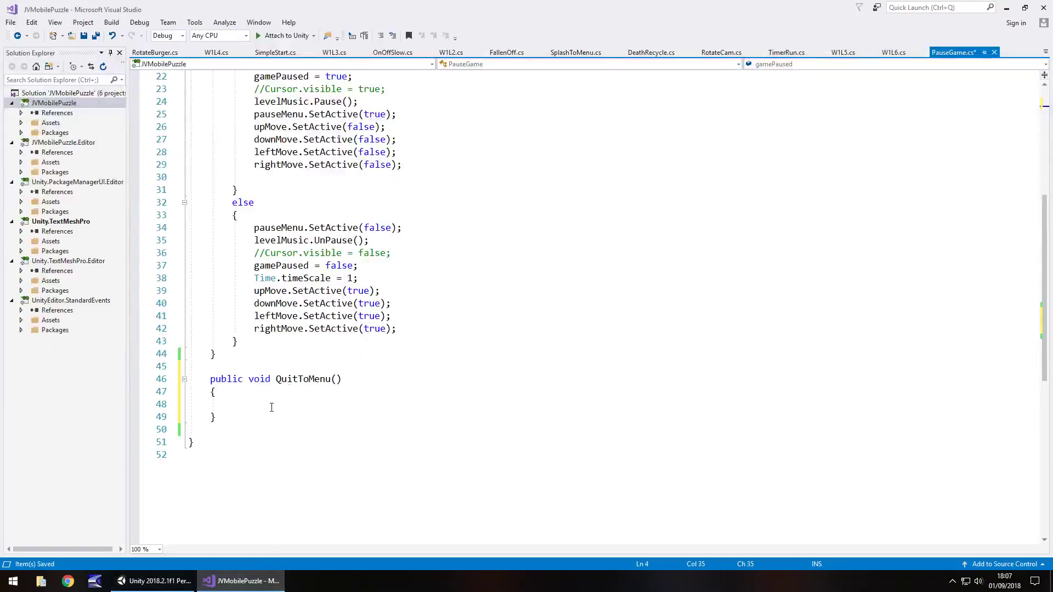
left_click(296, 405)
type("SceneMa")
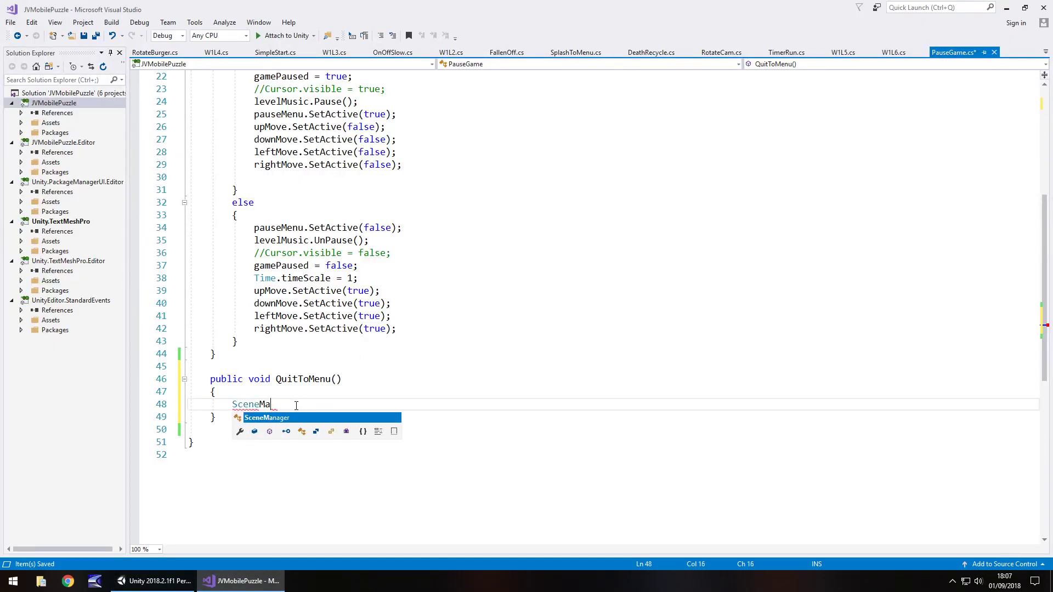
key("Tab")
type(".L")
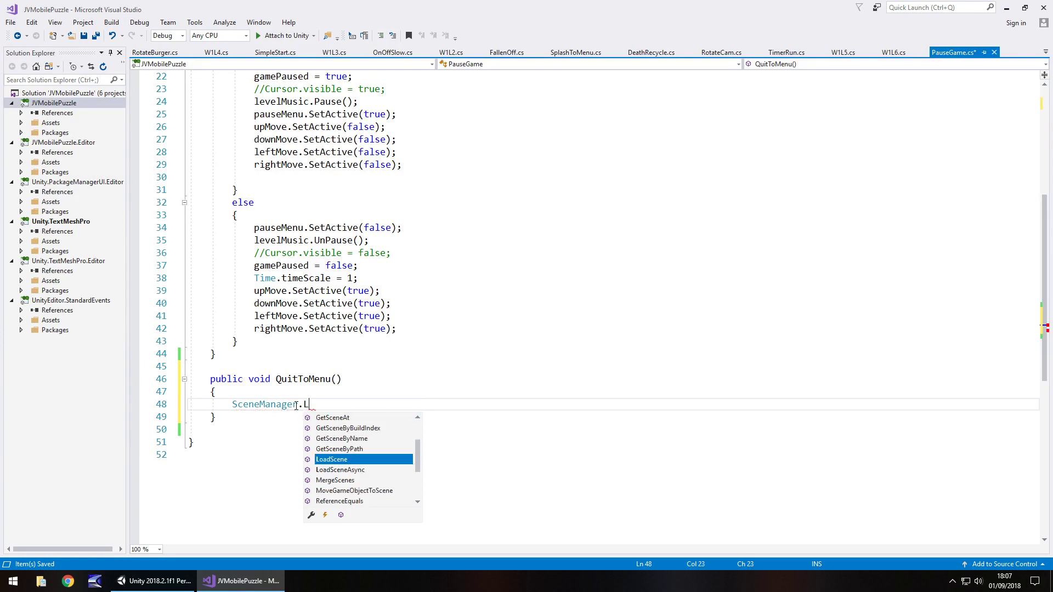
key("Tab")
type("(")
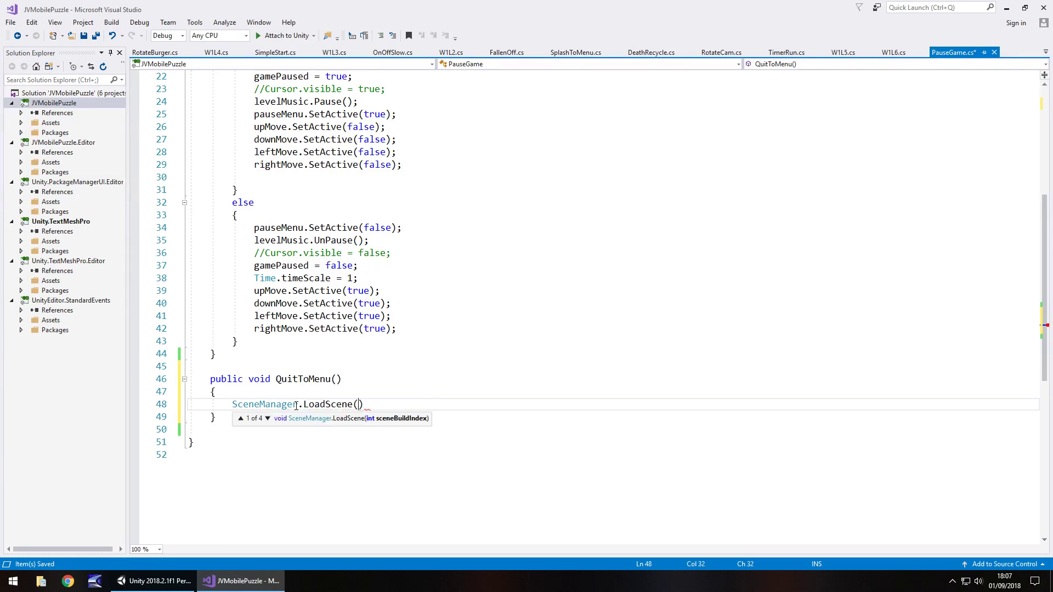
type("1);")
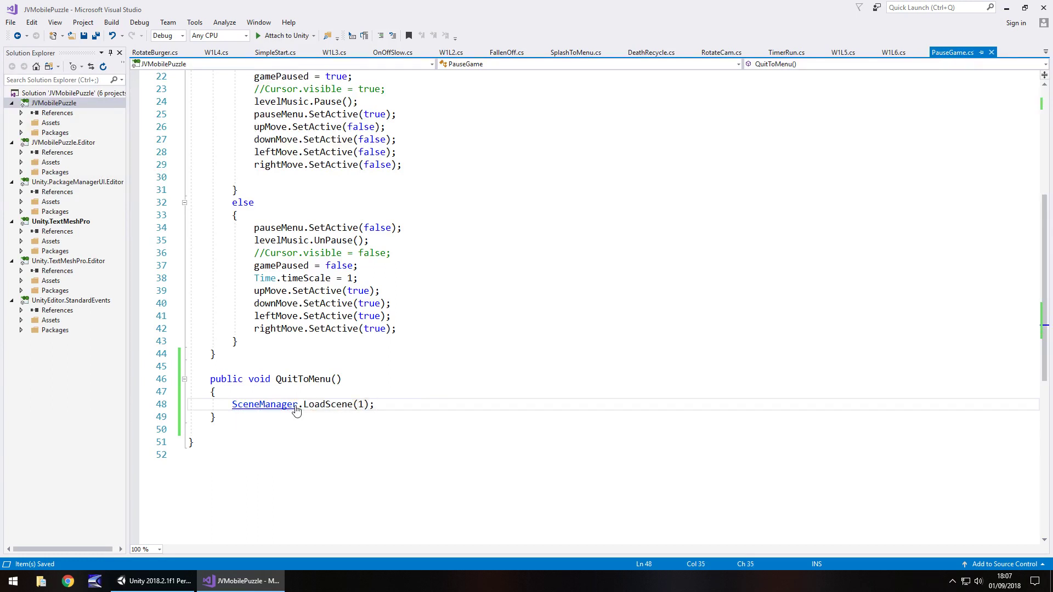
Step: In Unity, assign the Controls object to QuitButton's On Click event with the function PauseGame.QuitToMenu, and save the scene
left_click(154, 580)
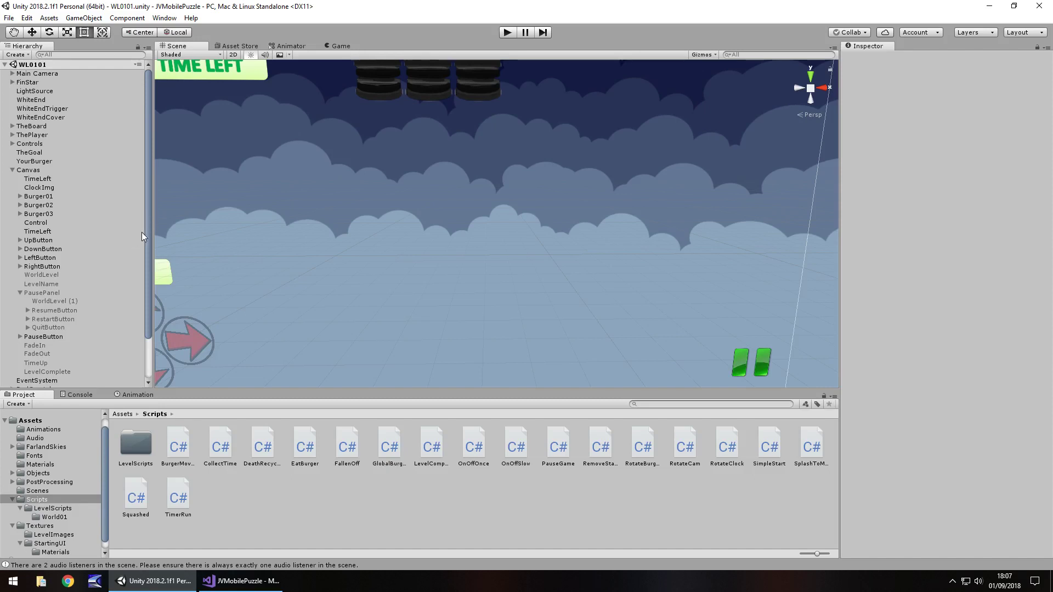
left_click(45, 326)
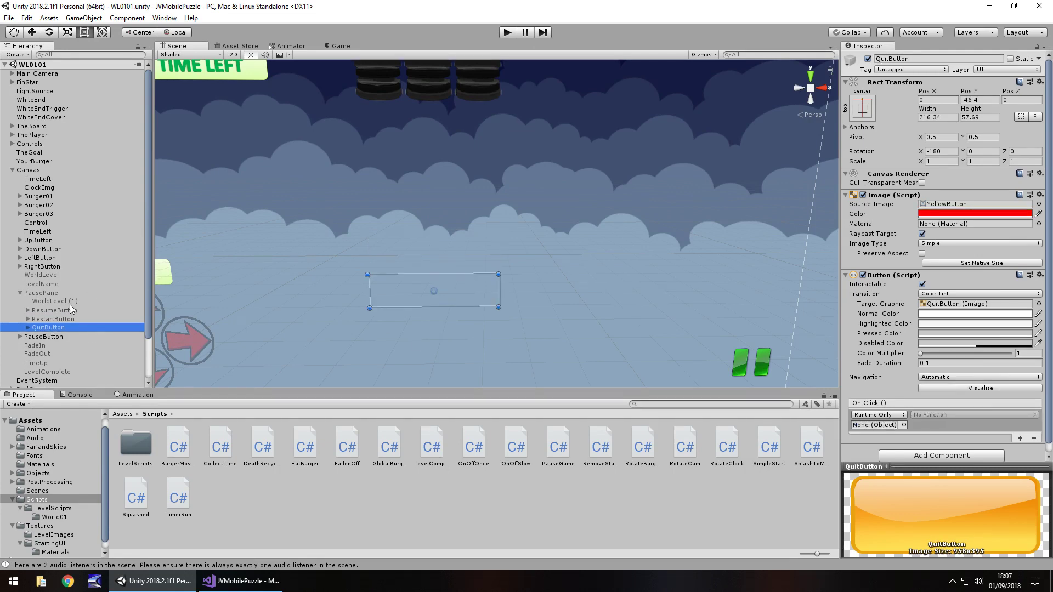
left_click_drag(30, 144, 877, 426)
left_click(926, 415)
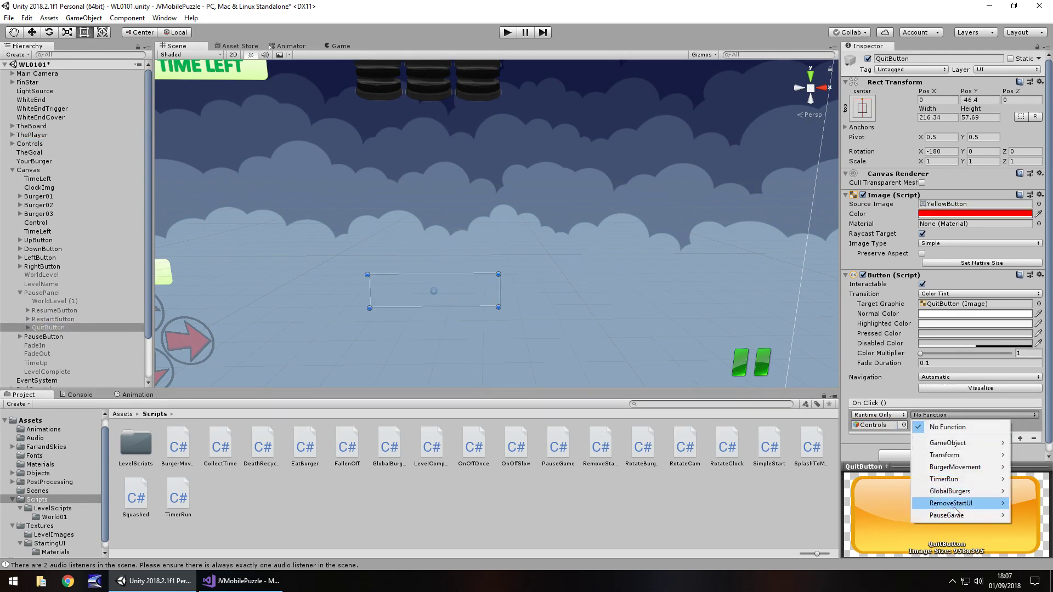
mouse_move(954, 518)
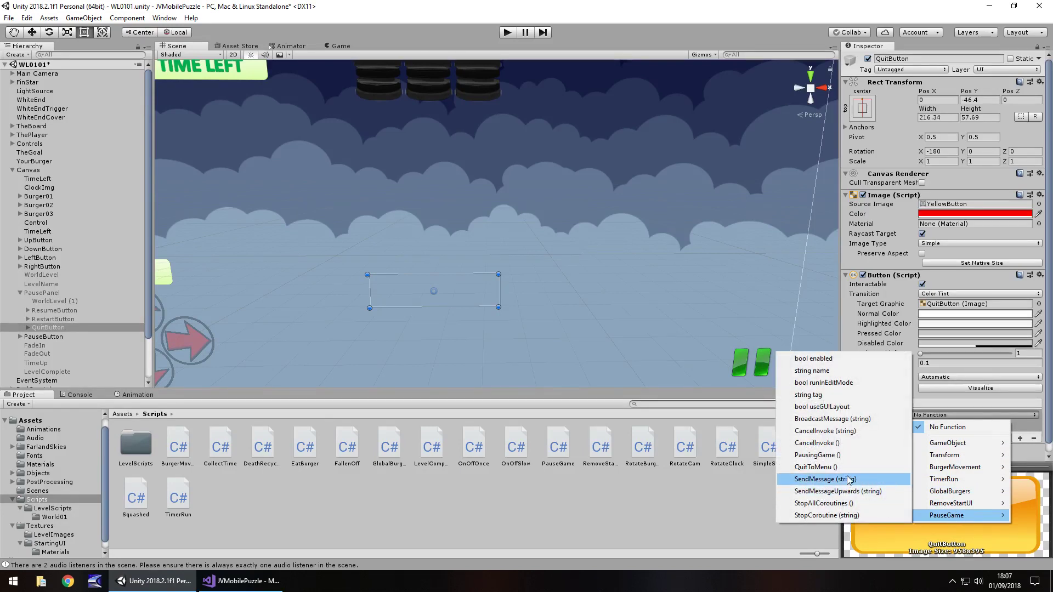
left_click(815, 467)
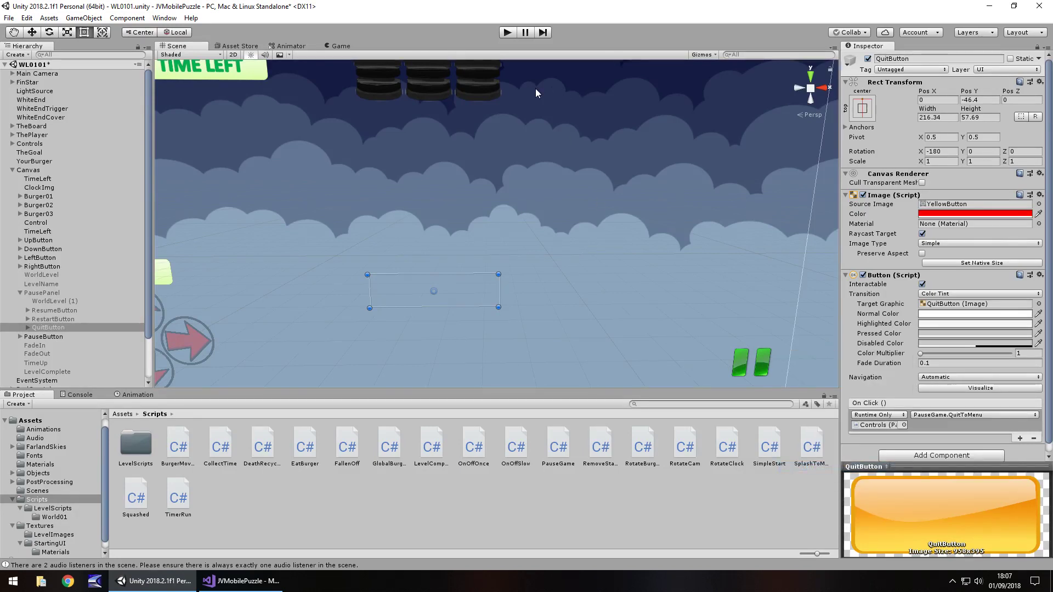
key("ctrl+s")
Step: Play the level, open the pause menu, quit to the main menu from it, and stop play mode
left_click(508, 33)
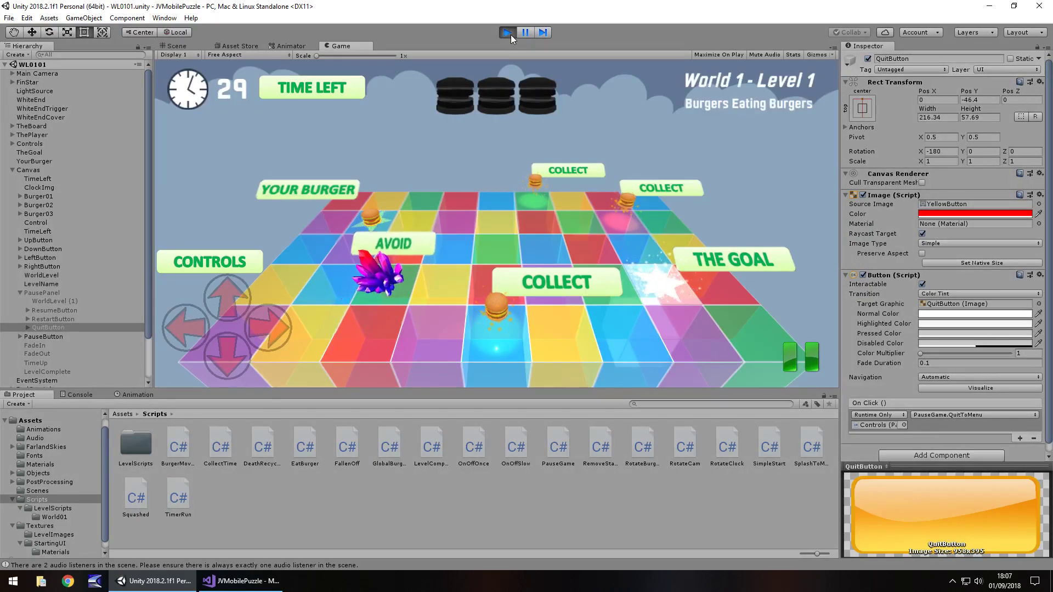
left_click(798, 357)
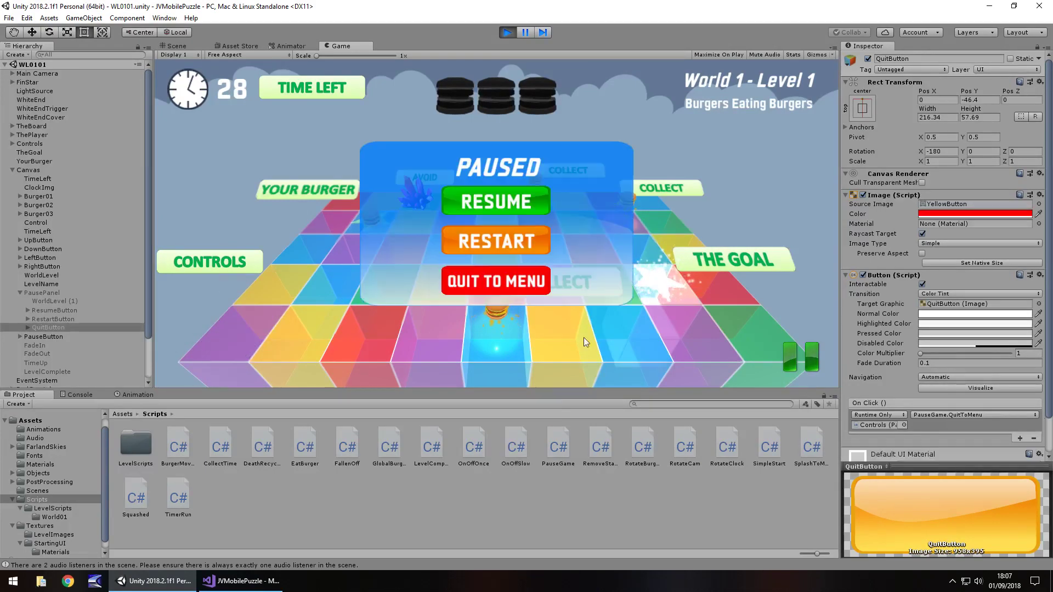
left_click(495, 280)
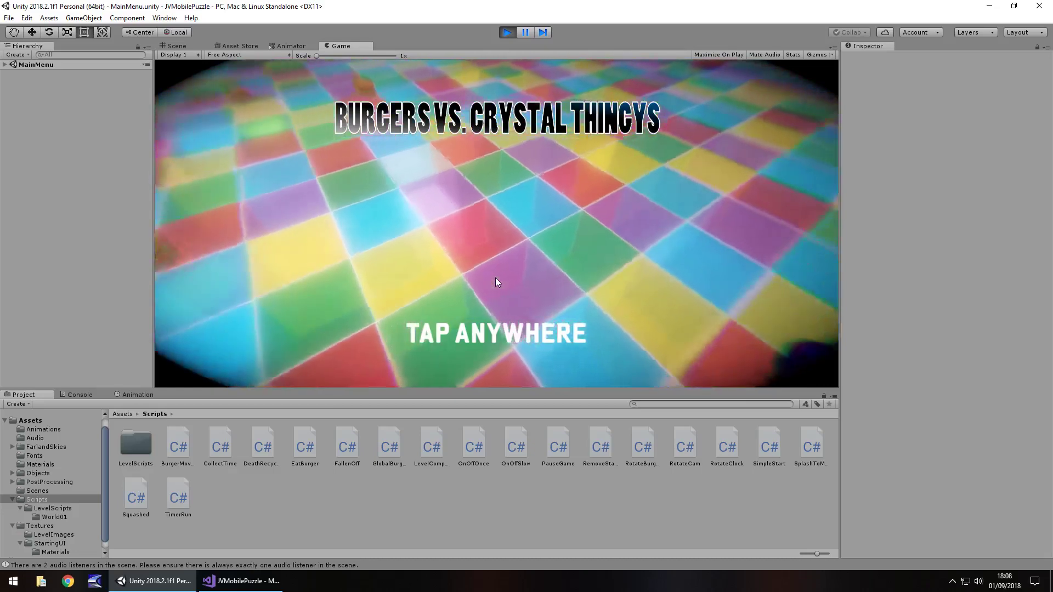
left_click(507, 32)
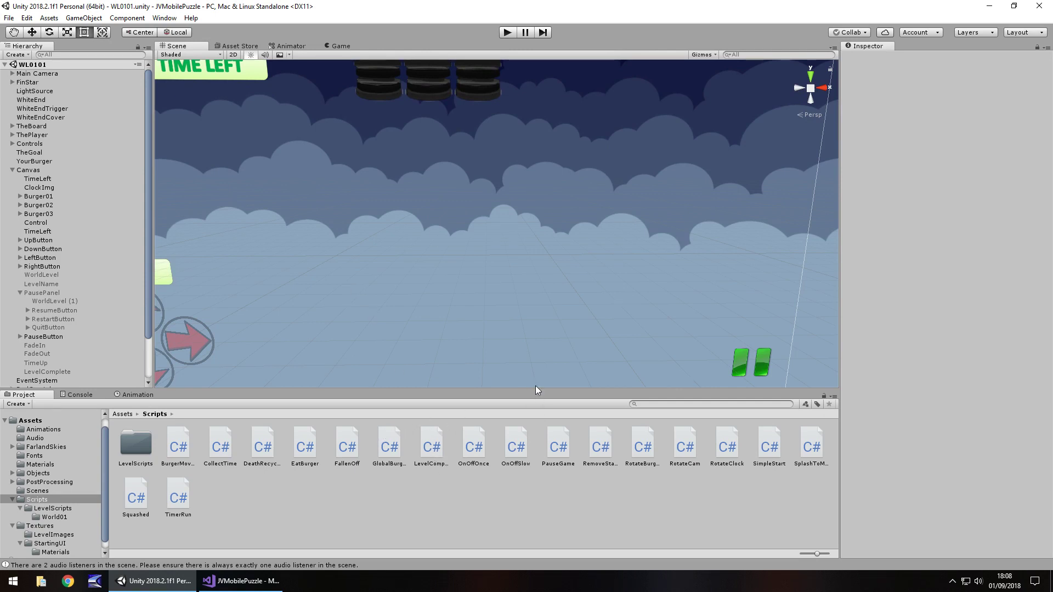
Step: Open the WL0201 scene from the project's Scenes folder
left_click(55, 516)
scroll(58, 534, "down", 1)
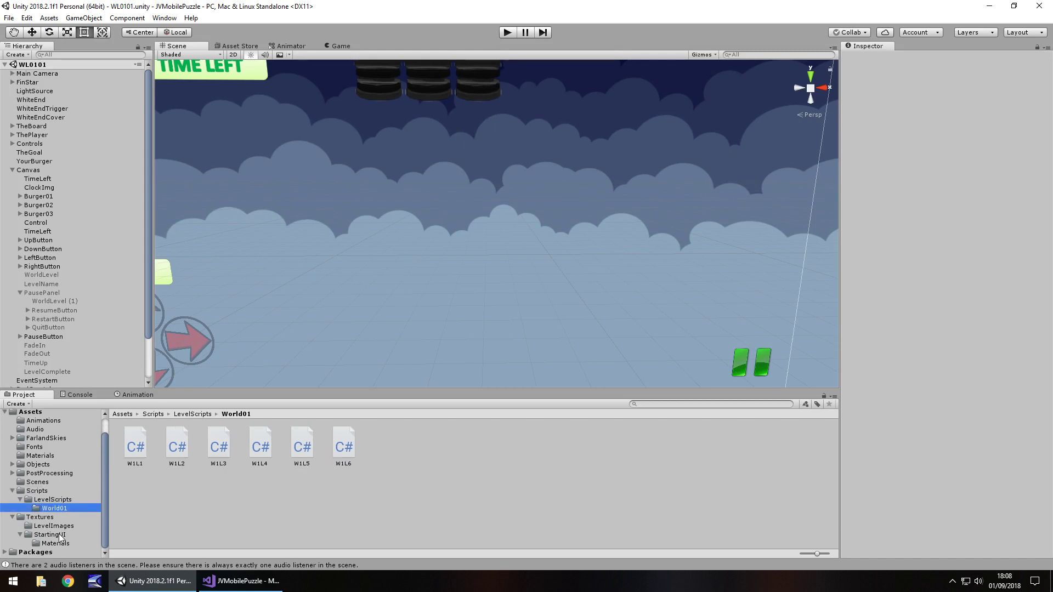
left_click(90, 480)
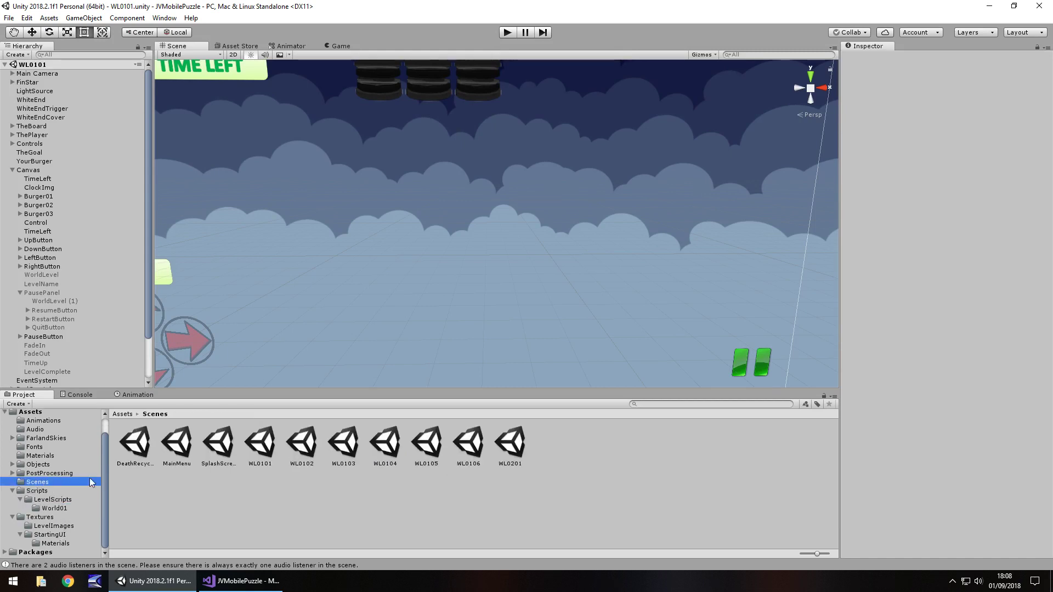
double_click(510, 443)
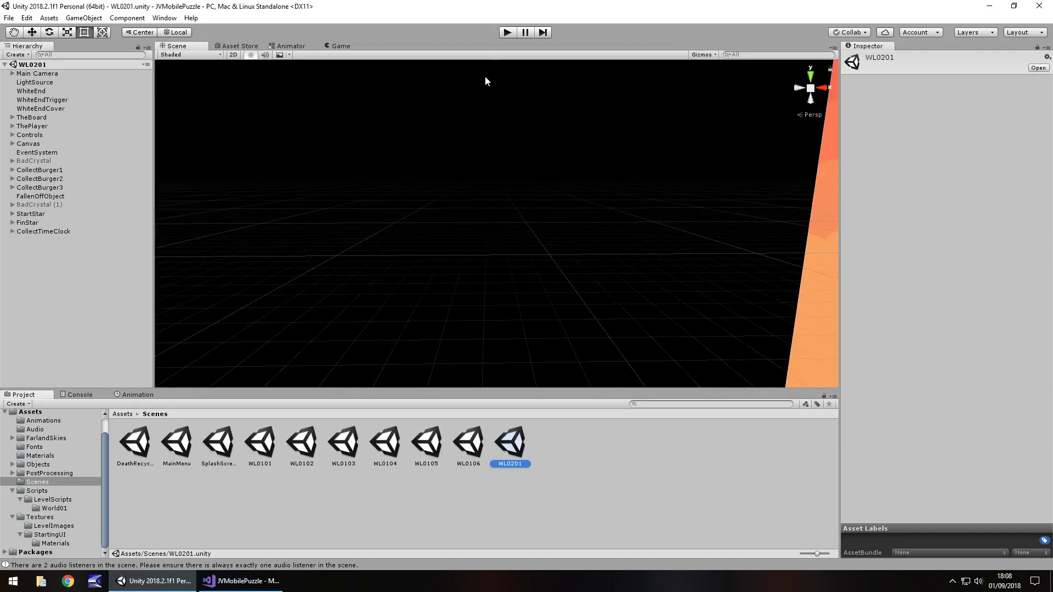
Step: Play-test WL0201, steering the burger over the board to collect burgers and the time clock, and stop play mode
left_click(504, 33)
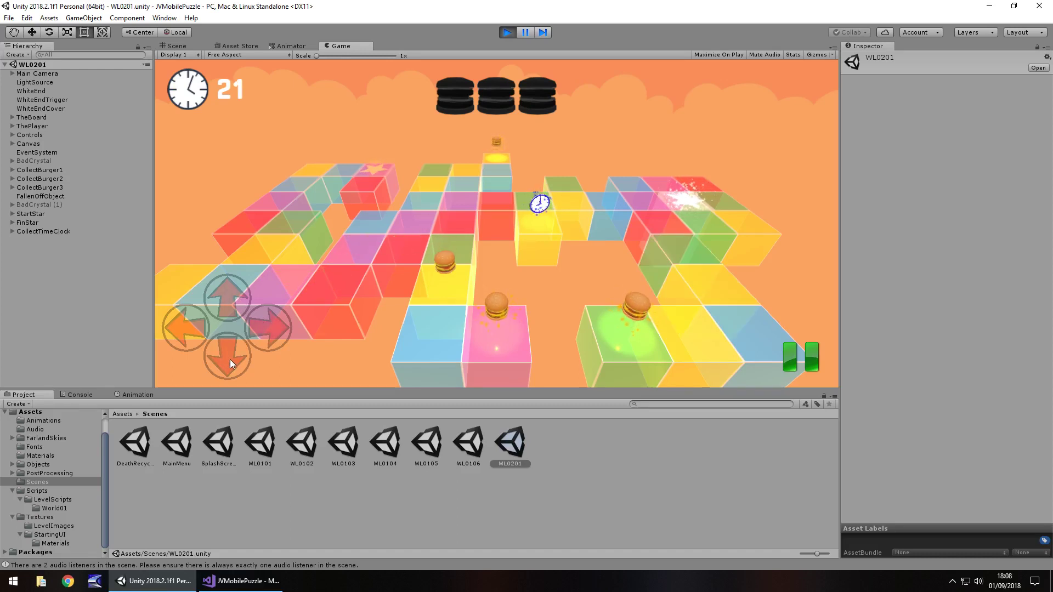
left_click(183, 327)
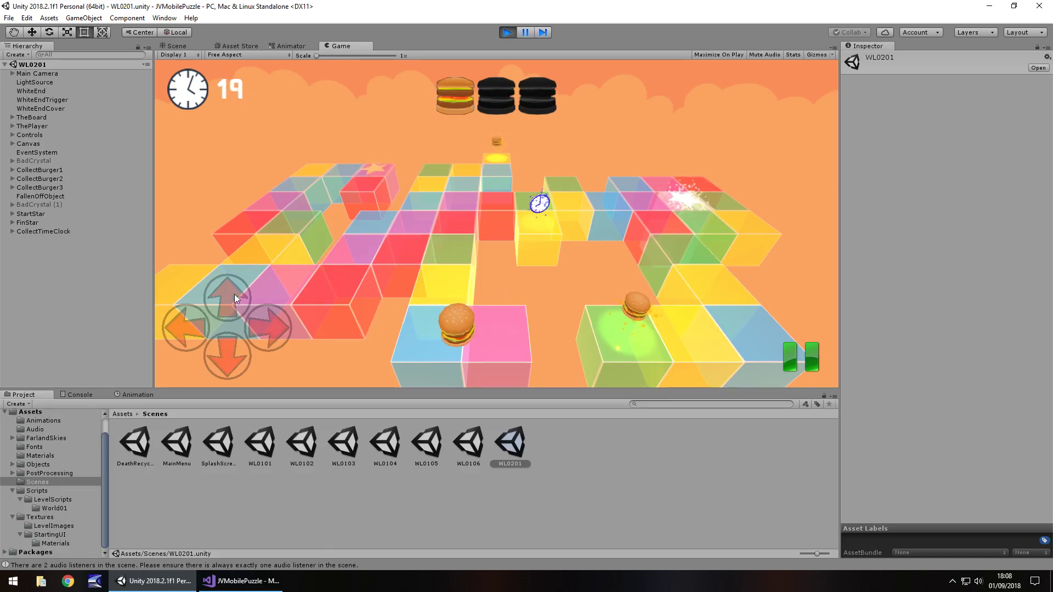
left_click(235, 297)
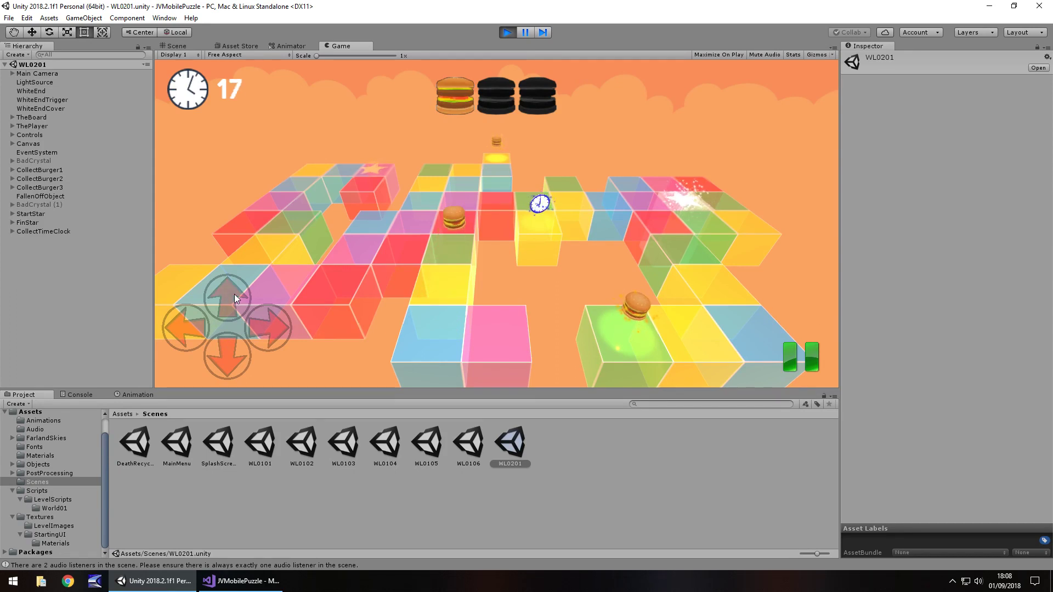
left_click(265, 331)
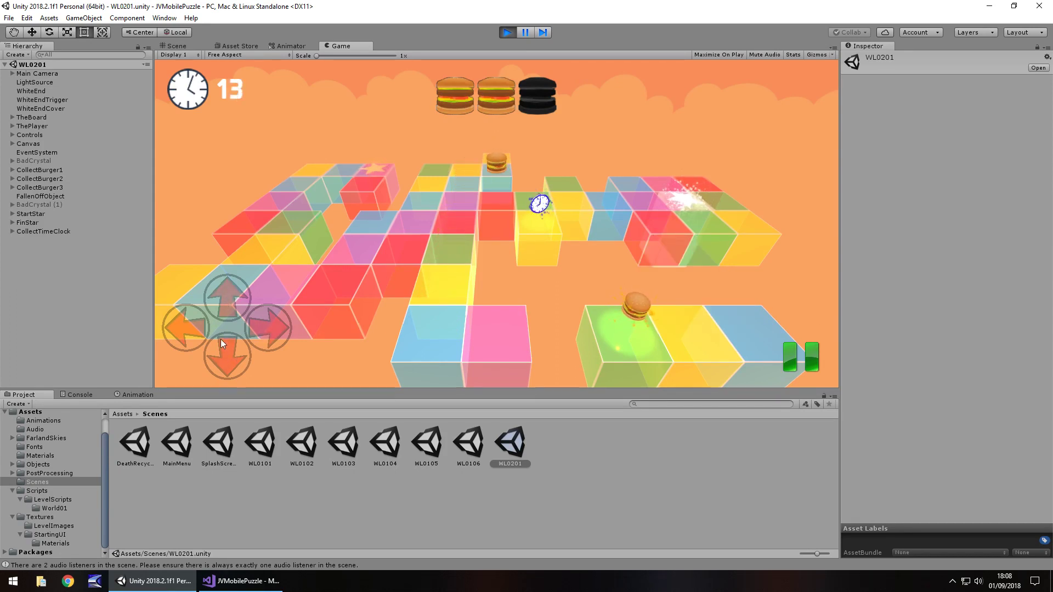
left_click(181, 325)
left_click(224, 357)
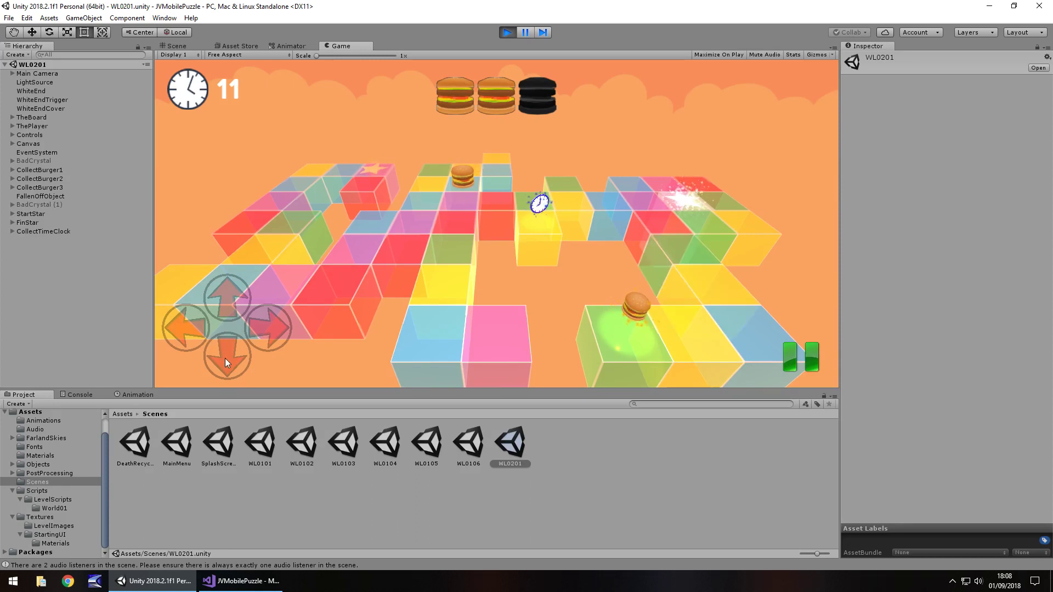
left_click(272, 317)
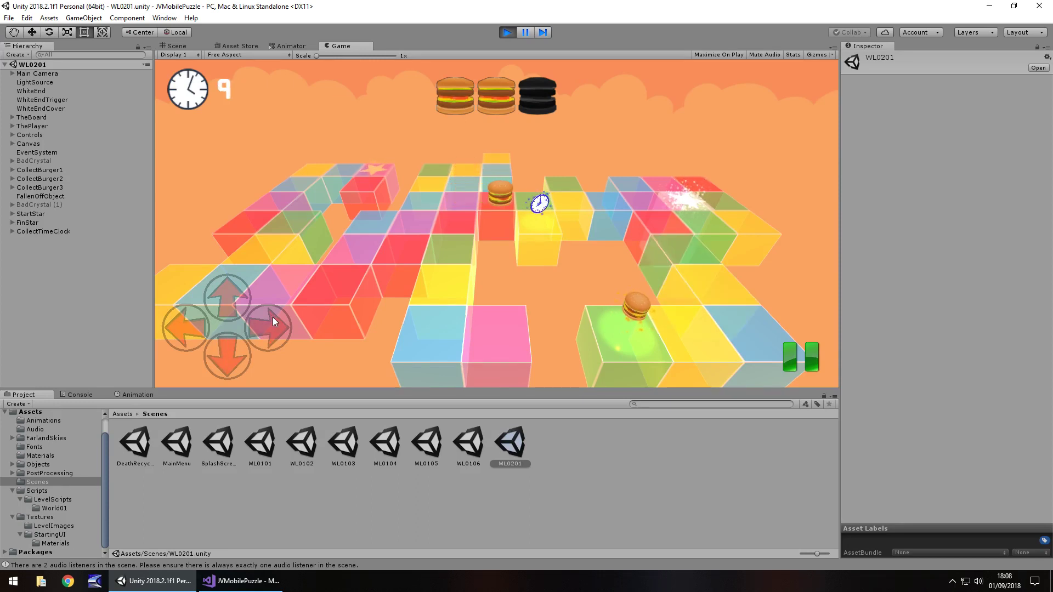
left_click(221, 294)
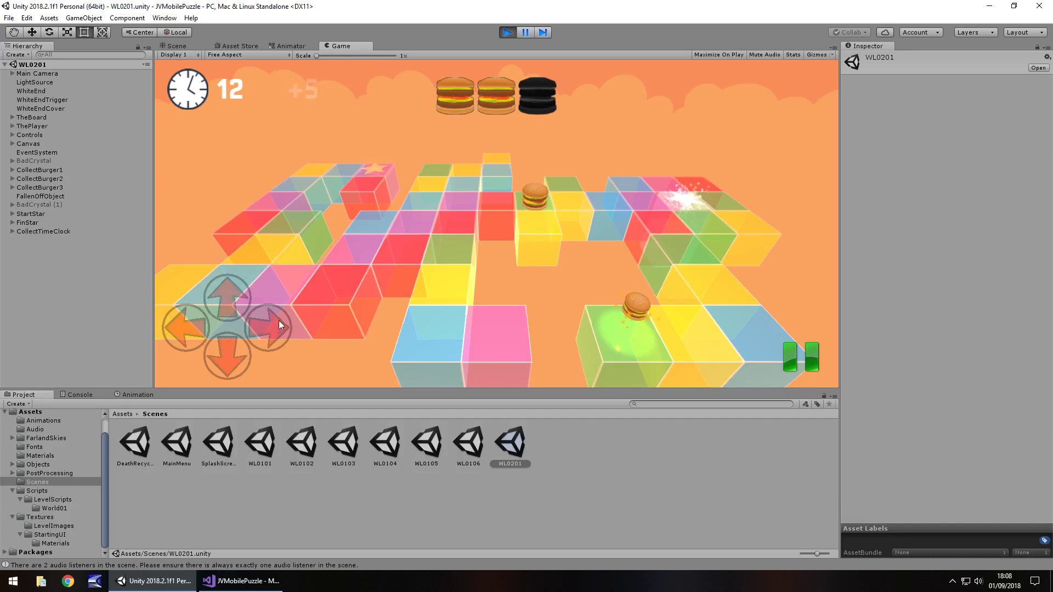
left_click(278, 324)
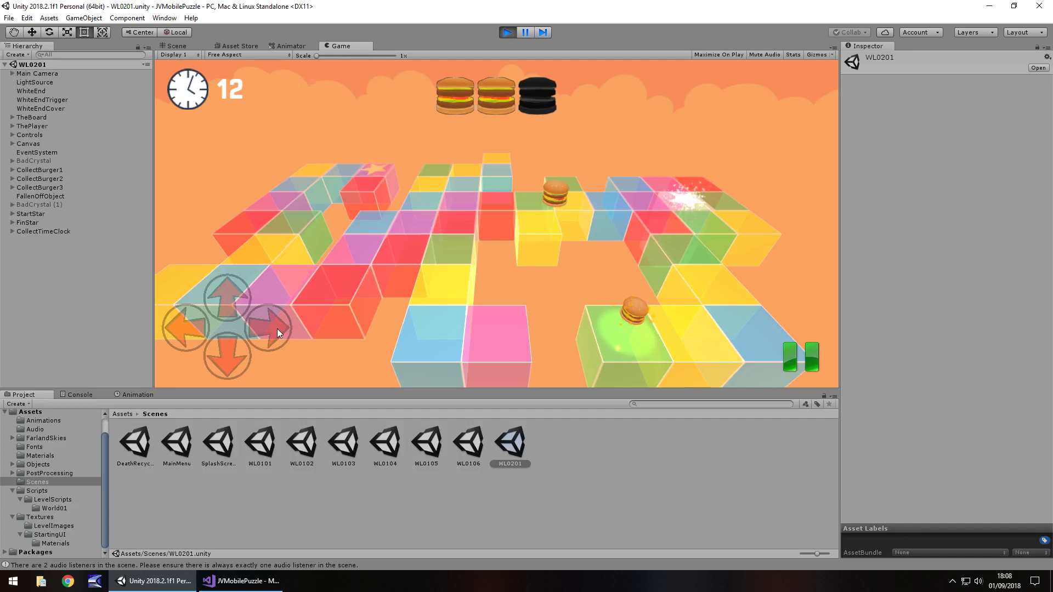
left_click(224, 360)
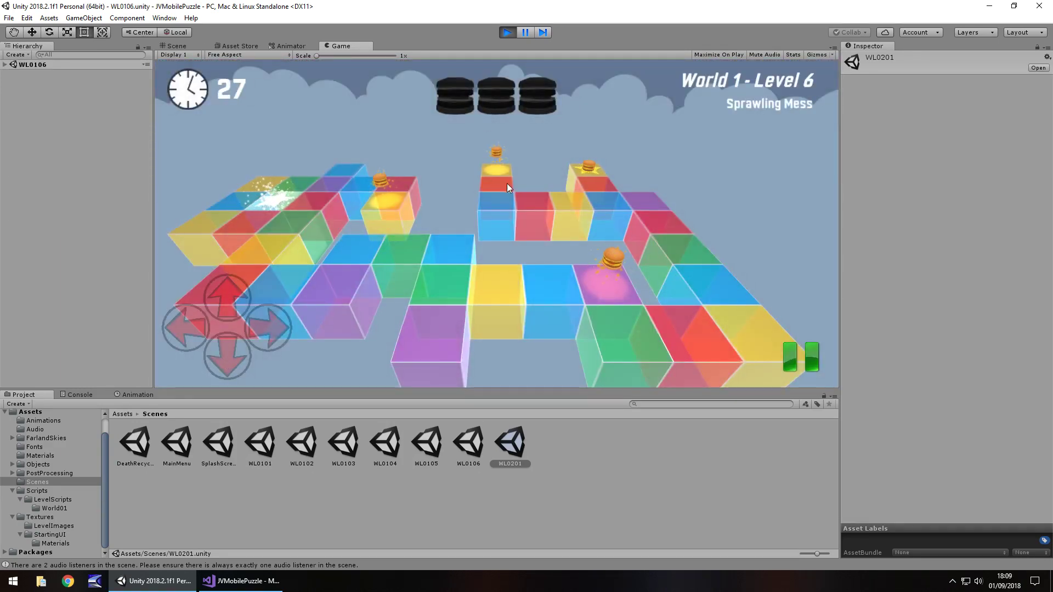
left_click(508, 32)
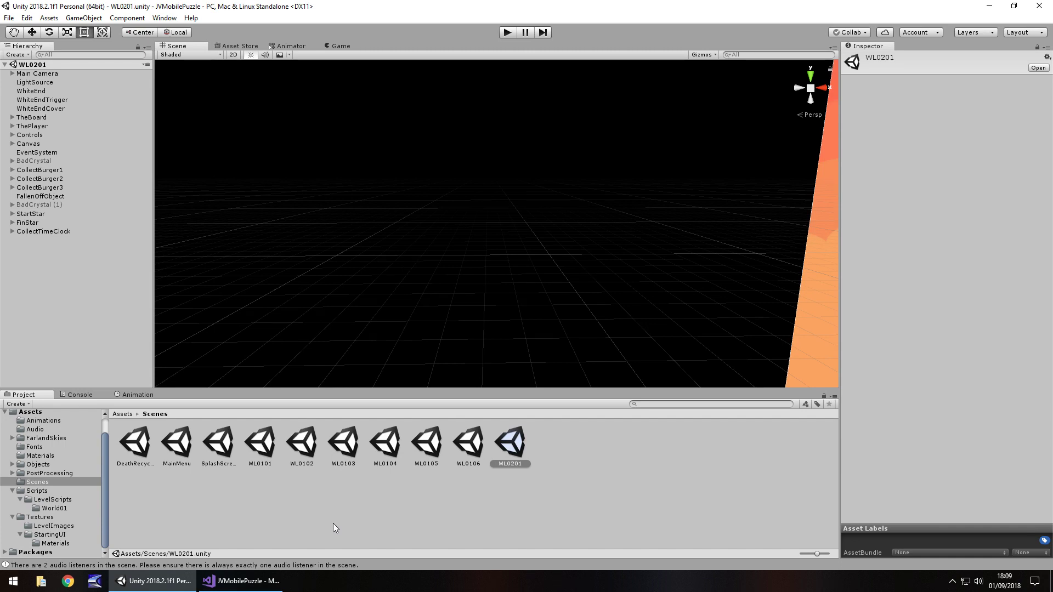
Step: Reopen the WL0101 scene and rename the WorldLevel (1) text under the Canvas's PausePanel to PausedText
double_click(261, 444)
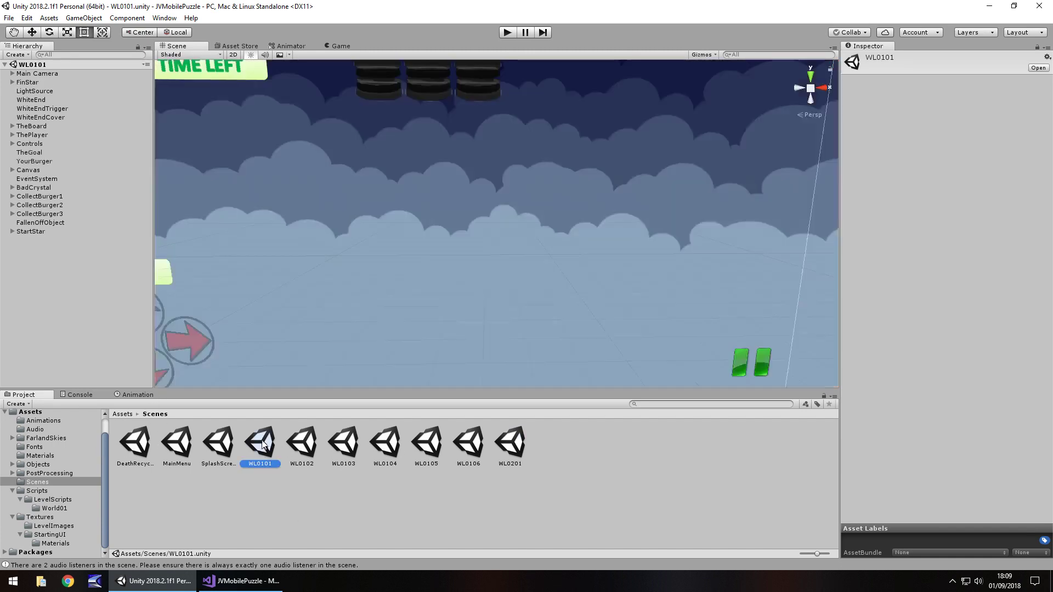
left_click(12, 171)
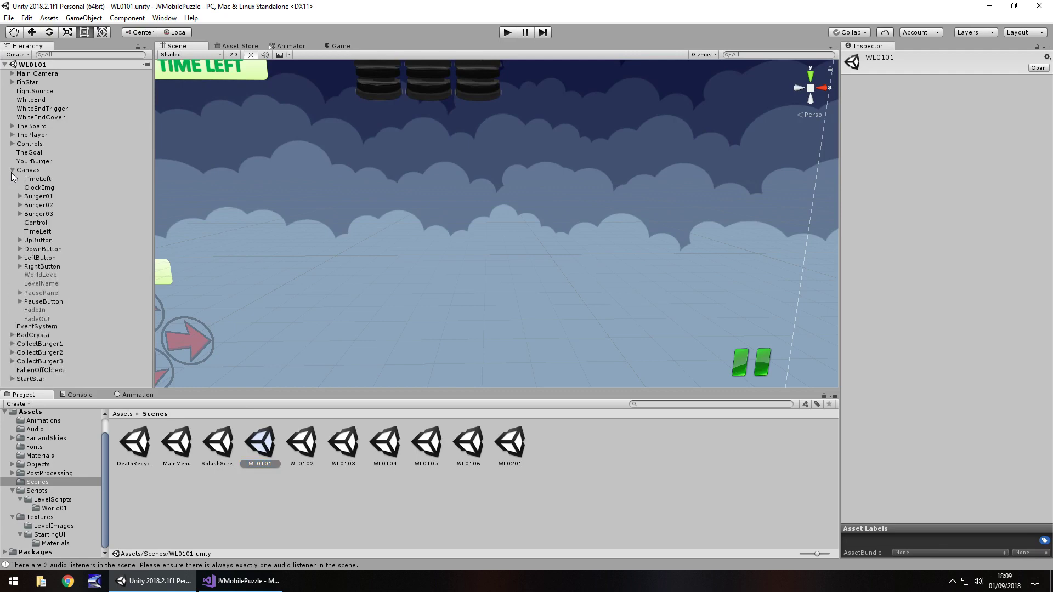
left_click(42, 292)
key("Right")
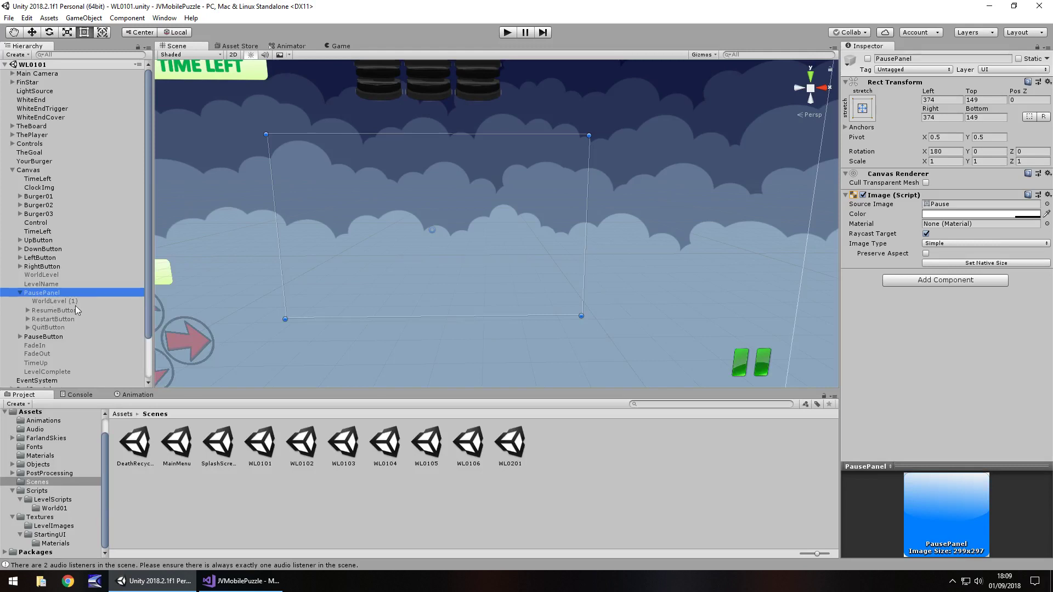
left_click(53, 301)
key("F2")
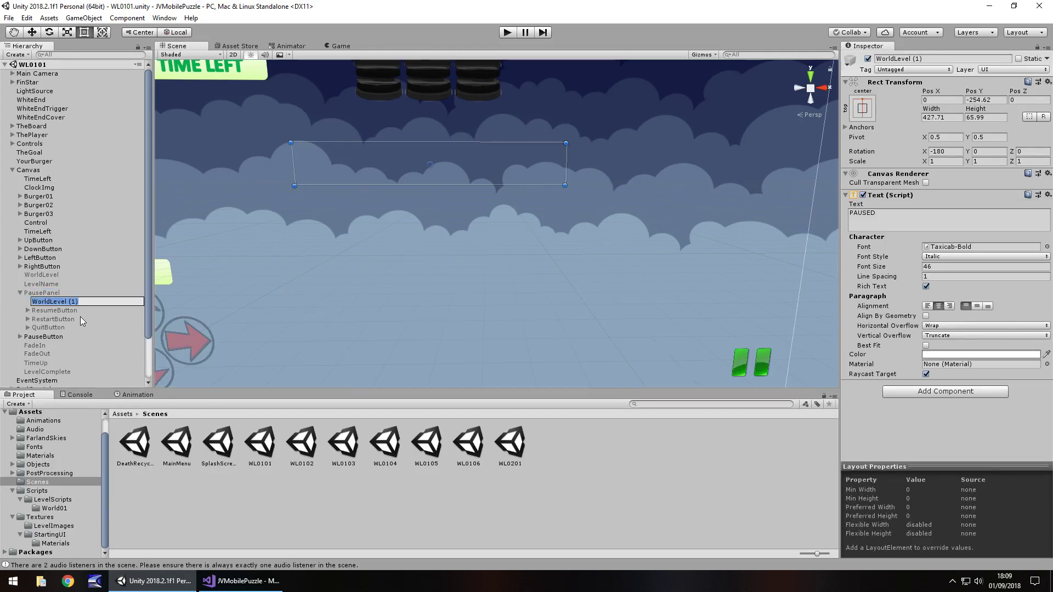
type("PausedText")
key("Return")
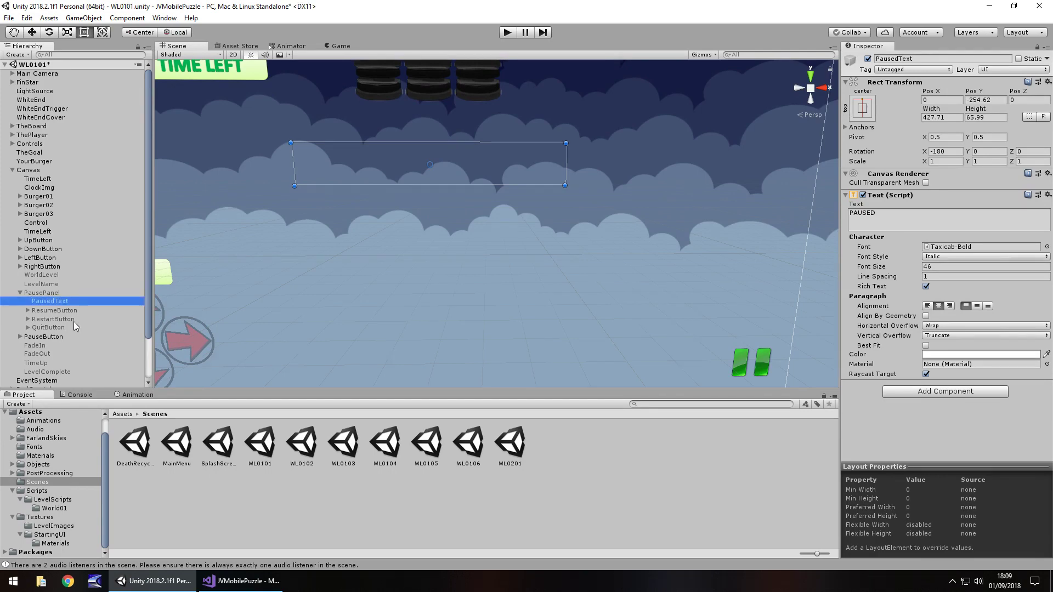
Step: Copy PausedText, ResumeButton, RestartButton and QuitButton from WL0101 into the WL0102 scene and parent them to its PausePanel
left_click(64, 327, "shift")
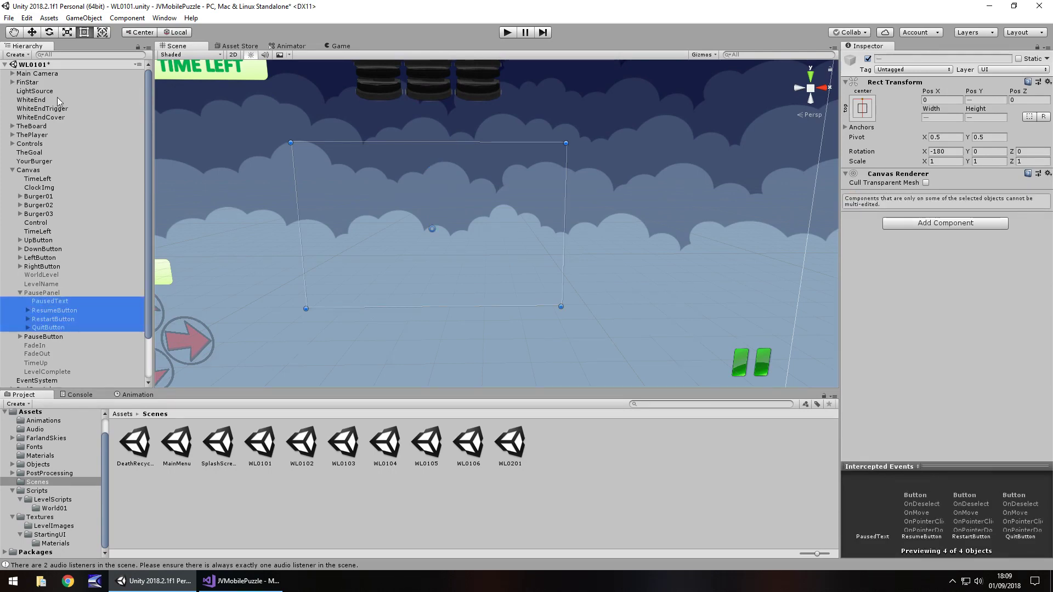
double_click(310, 447)
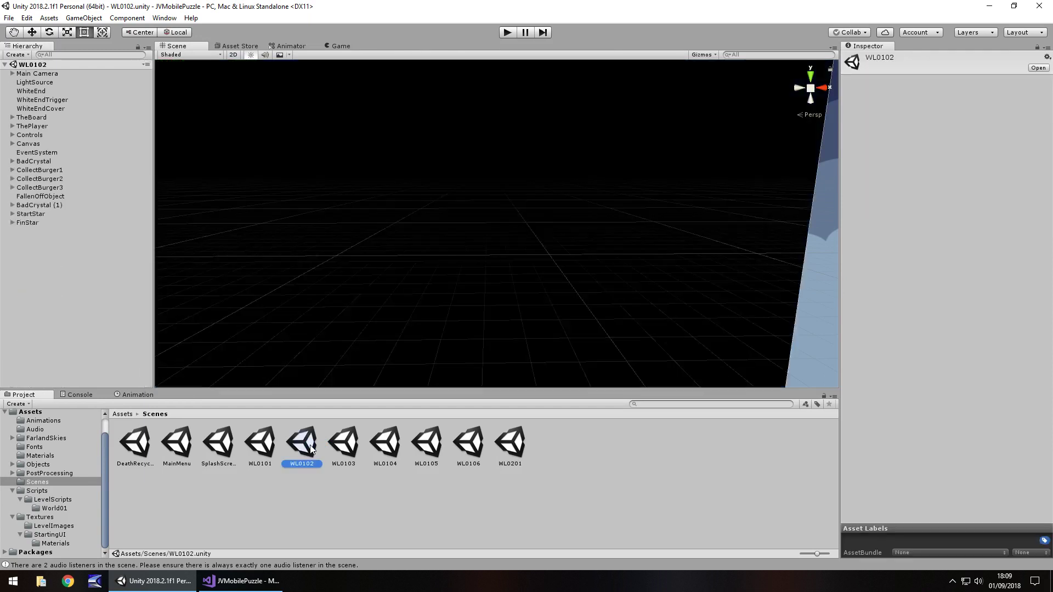
left_click(77, 290)
key("ctrl+v")
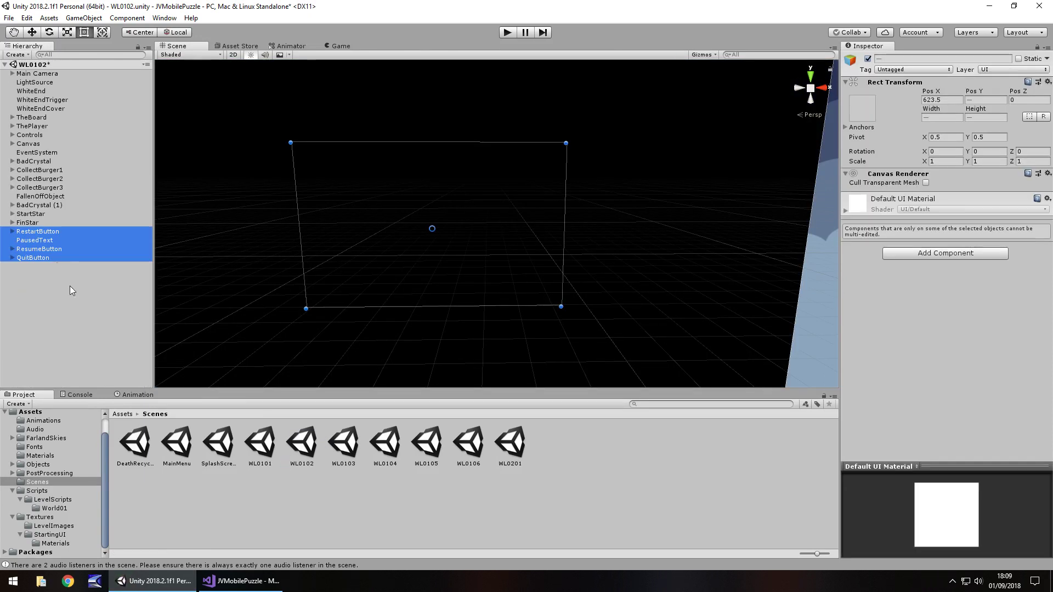
left_click(12, 143)
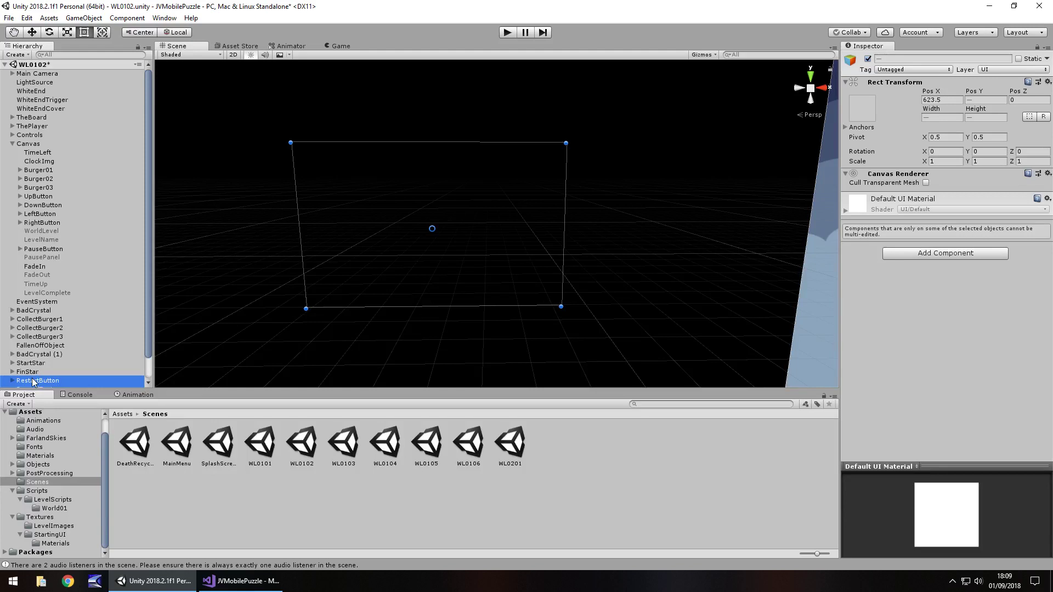
left_click_drag(34, 382, 57, 258)
Step: Play WL0102, open the pause menu to check its layout, and stop play mode
left_click(507, 33)
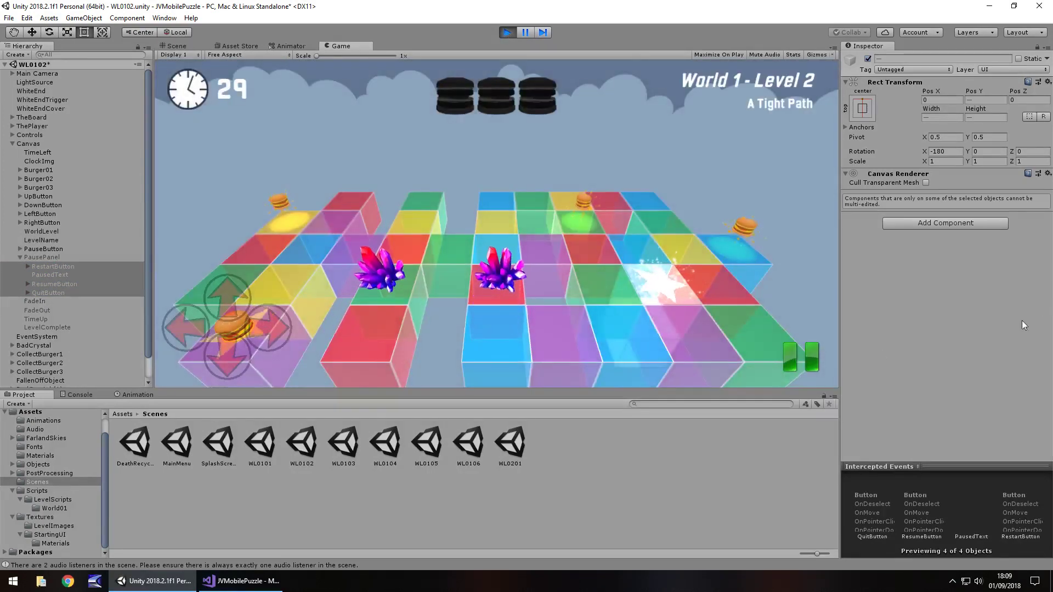
left_click(789, 357)
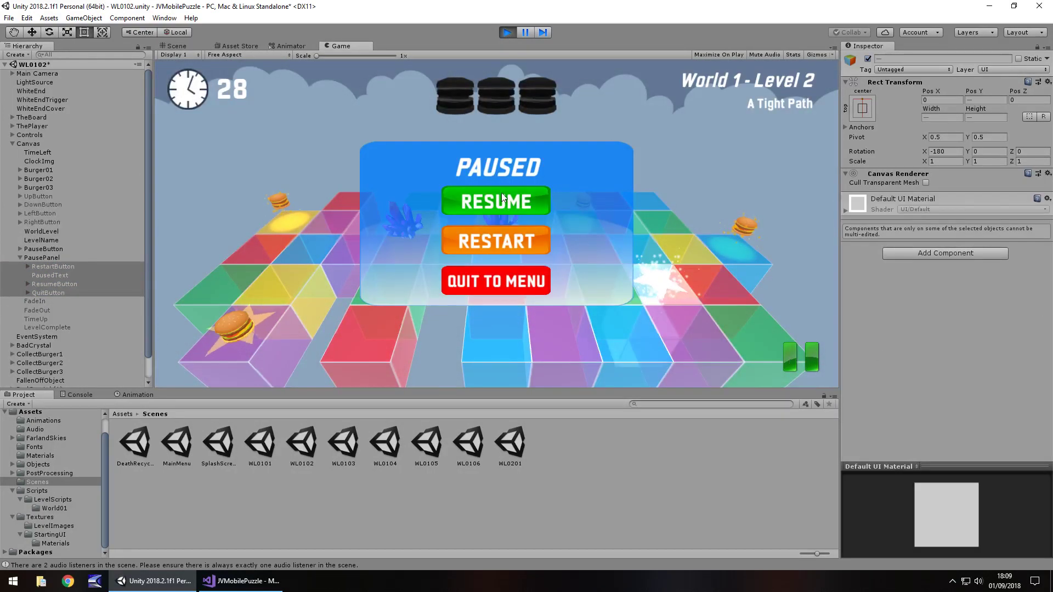
left_click(507, 32)
Step: Assign the Controls object to ResumeButton's On Click event in WL0102 with the function PauseGame.PausingGame
left_click(78, 266)
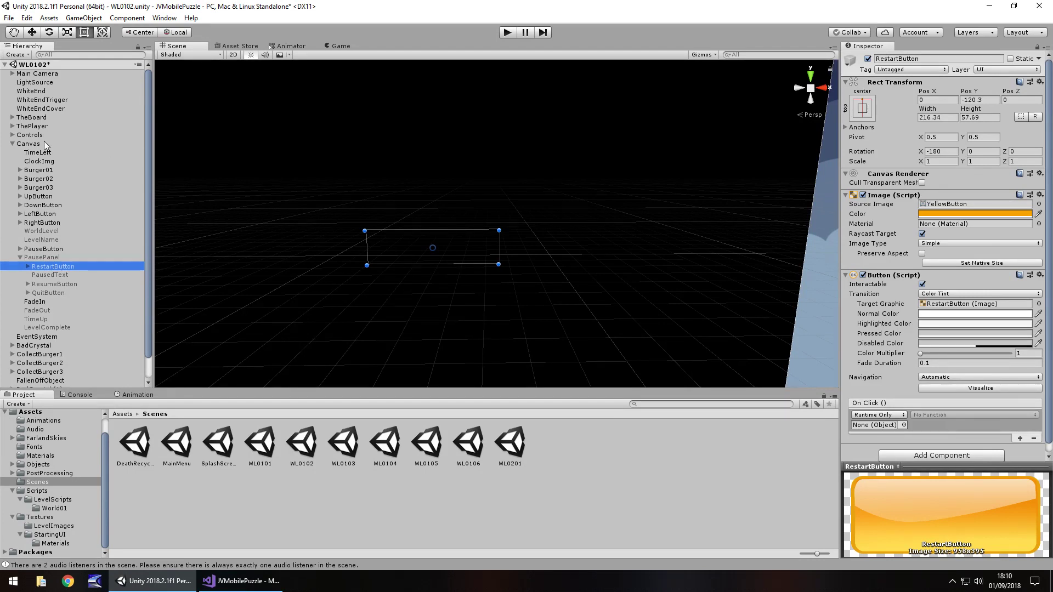
left_click(54, 284)
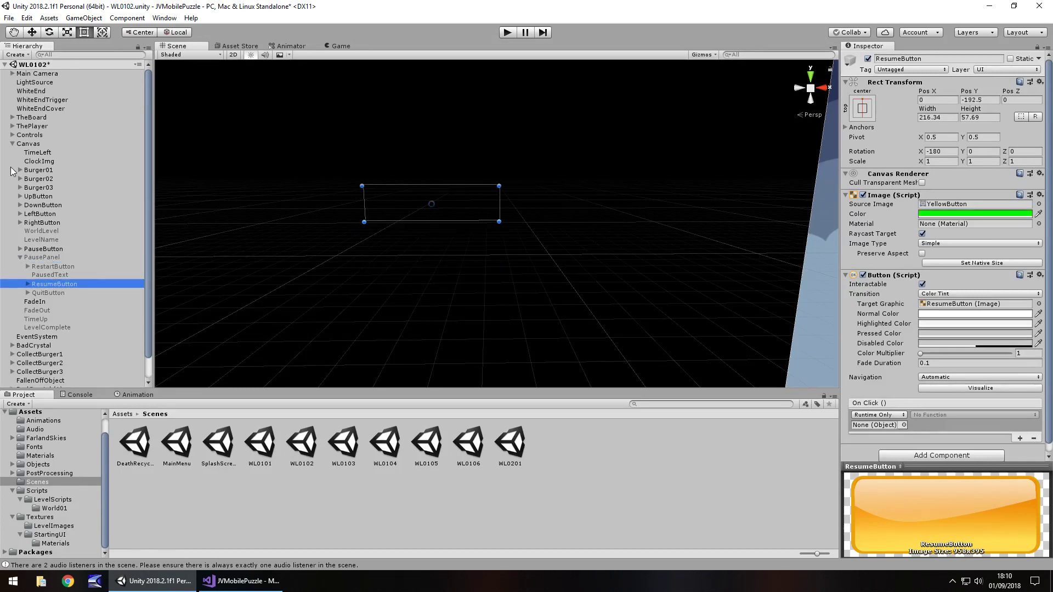
left_click_drag(36, 138, 877, 425)
left_click(939, 415)
mouse_move(955, 503)
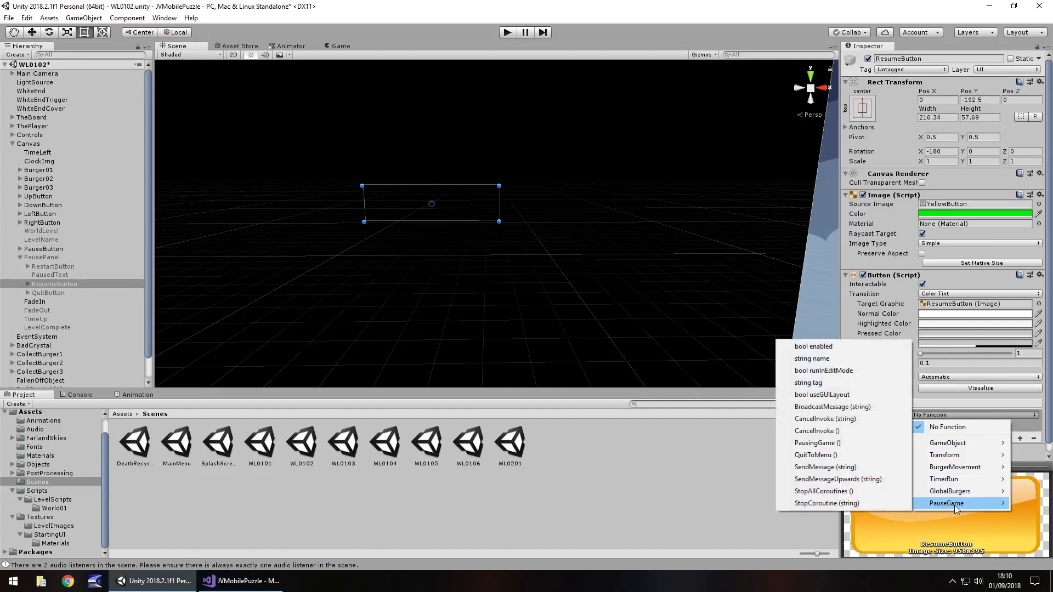
left_click(817, 443)
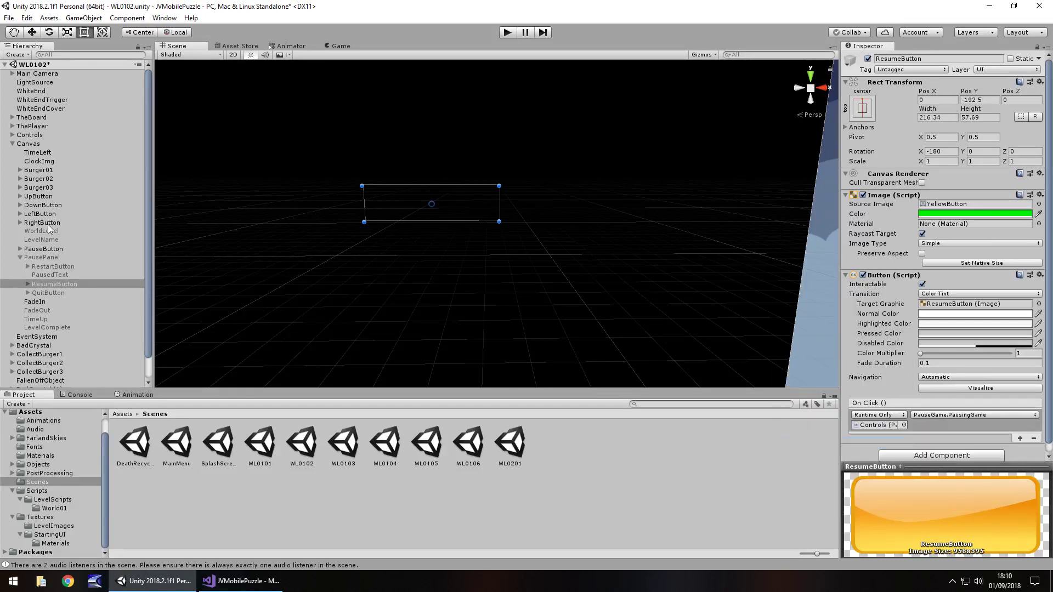
Step: Assign the Controls object to QuitButton's On Click event in WL0102 with the function PauseGame.QuitToMenu
left_click(46, 292)
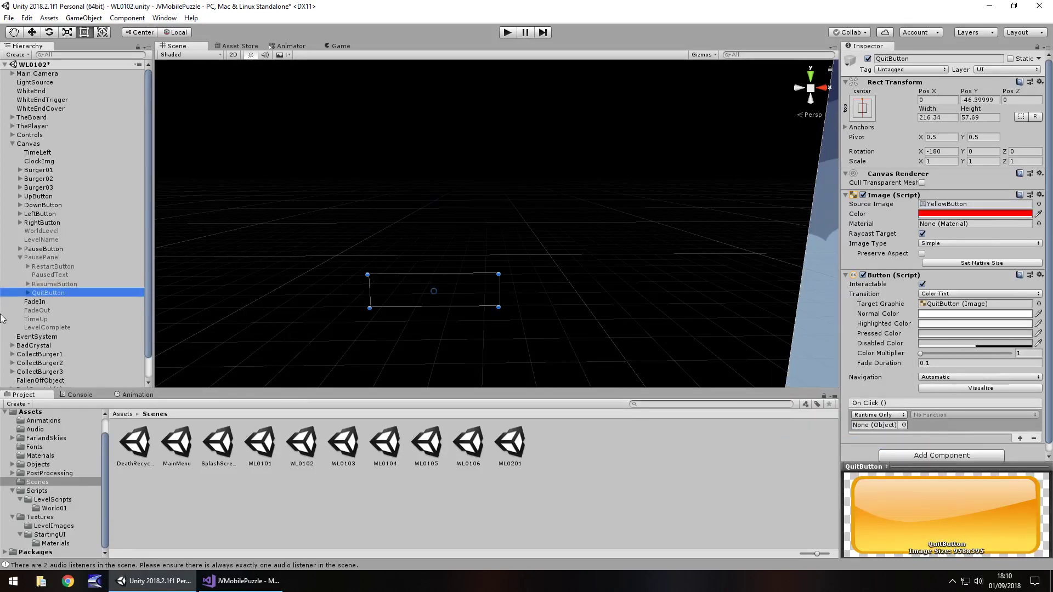
left_click_drag(33, 135, 877, 417)
left_click(930, 406)
mouse_move(950, 495)
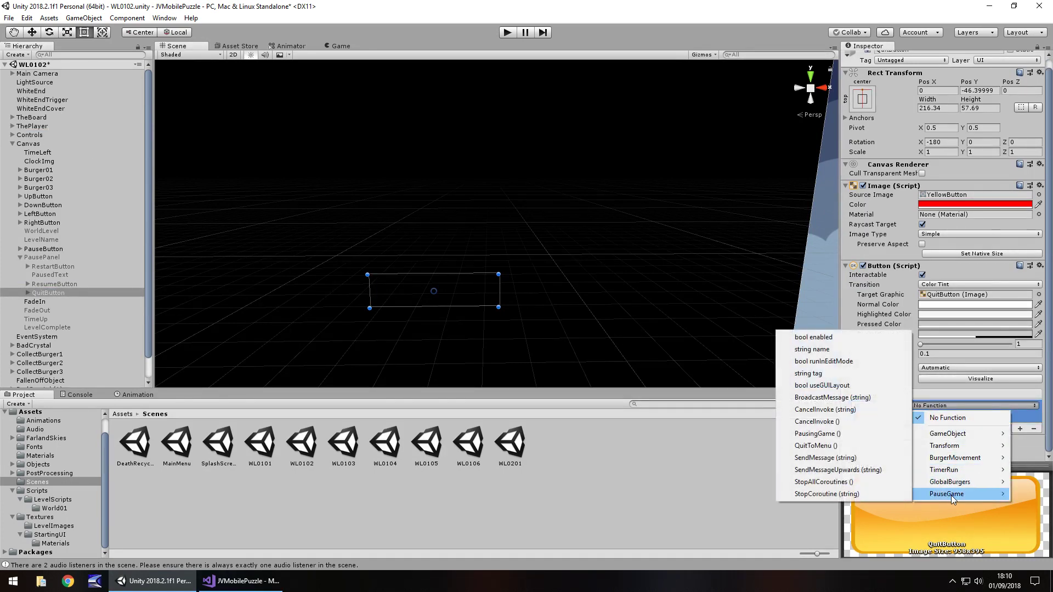
left_click(813, 445)
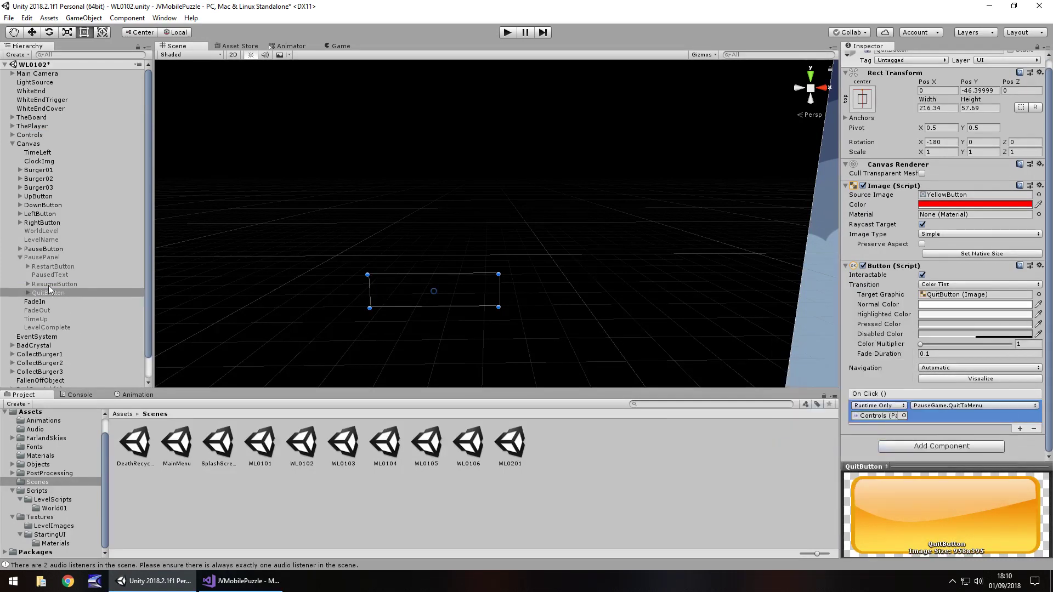
Step: Assign FallenOffObject to RestartButton's On Click event in WL0102 with the function FallenOff.RestartLevelFromPause
left_click(49, 267)
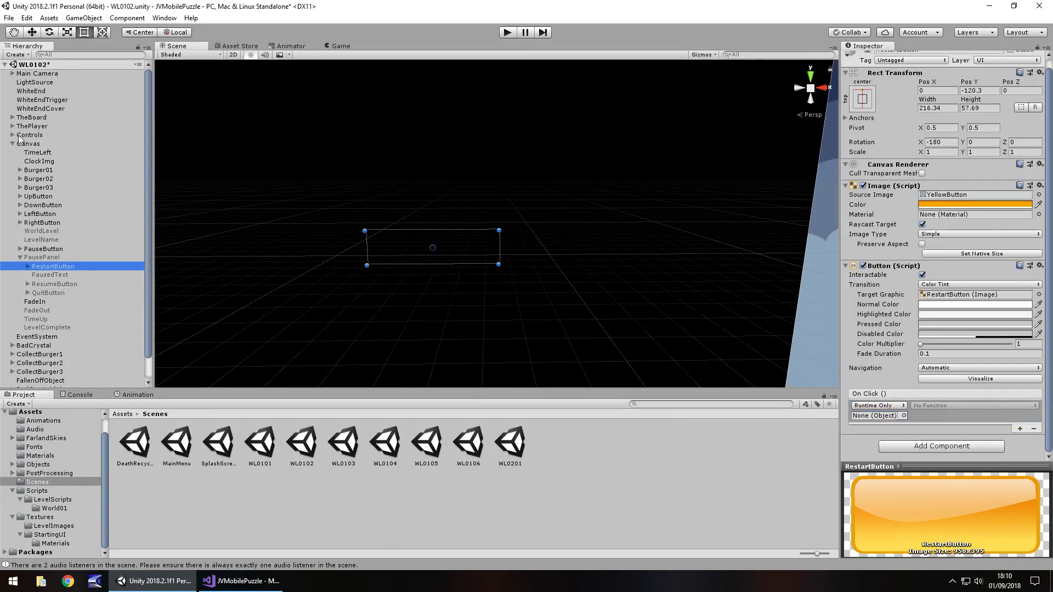
scroll(49, 323, "down", 2)
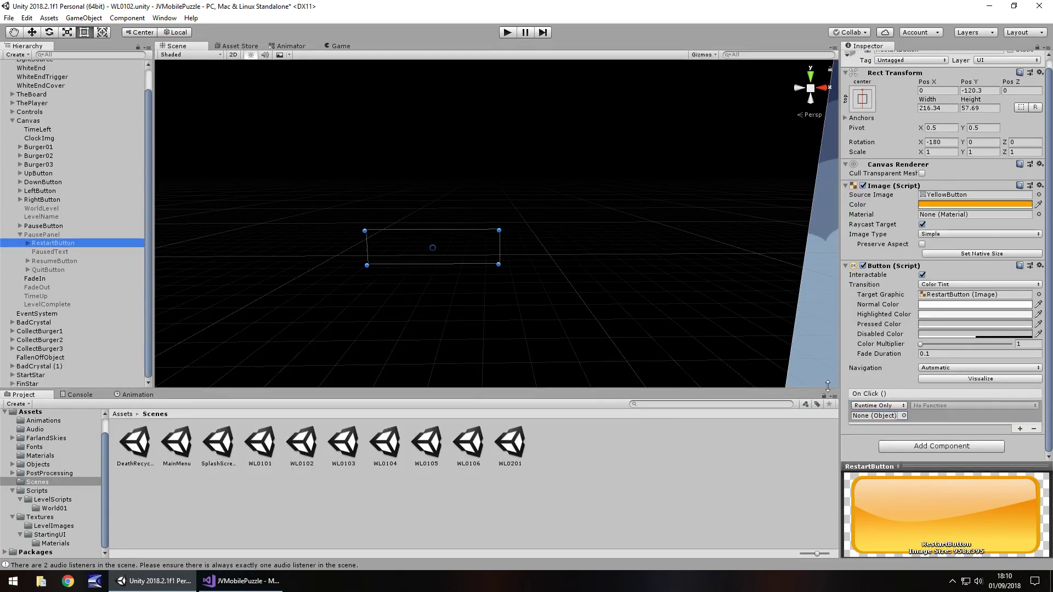
left_click_drag(40, 357, 881, 416)
left_click(950, 404)
mouse_move(953, 495)
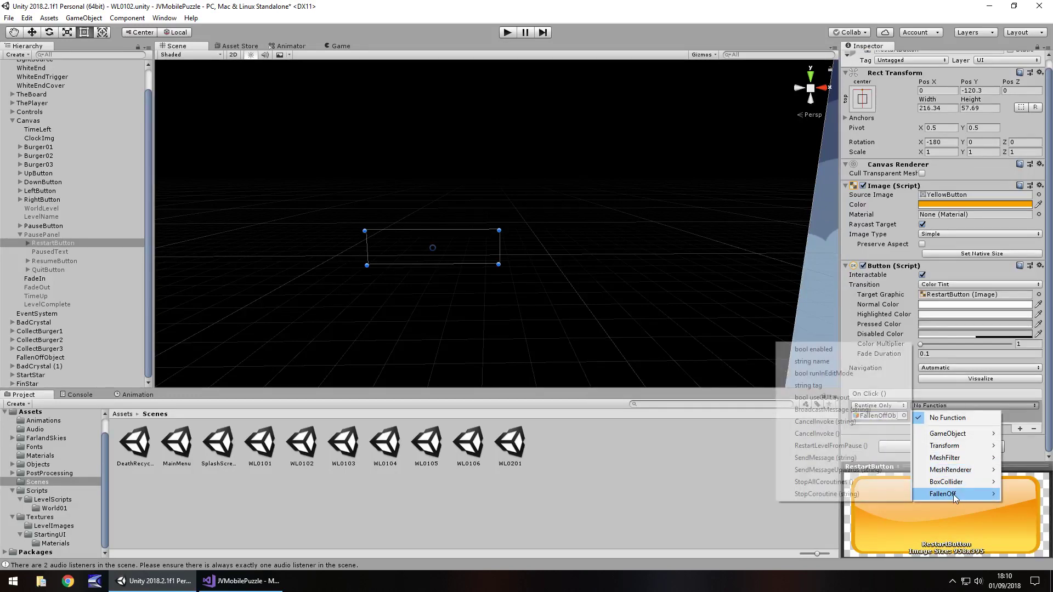
left_click(825, 445)
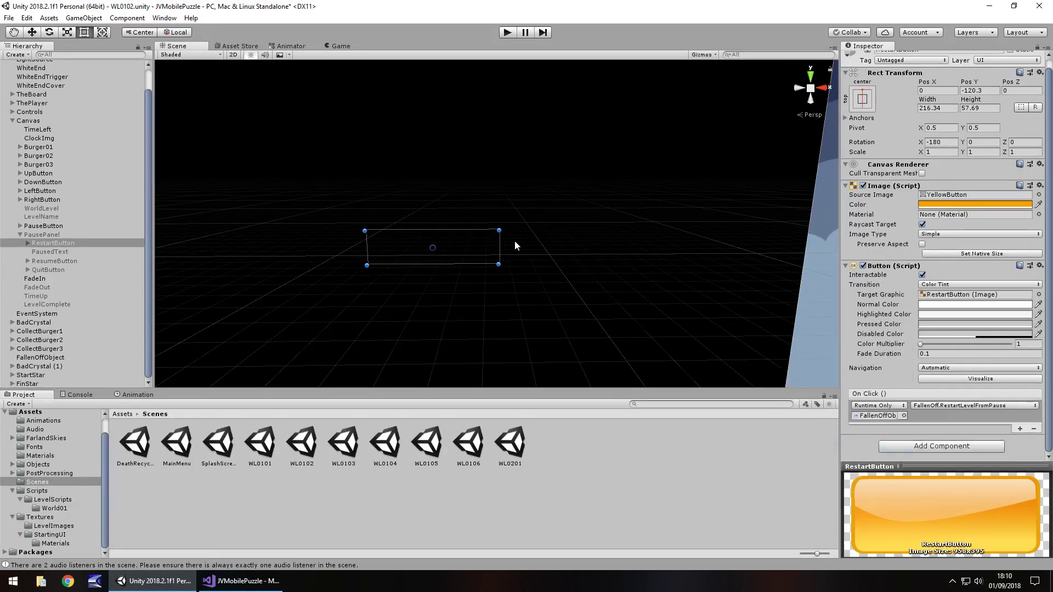
Step: Playtest WL0102's pause, resume and restart, stop play mode, and dismiss the Malwarebytes upgrade notice
left_click(506, 33)
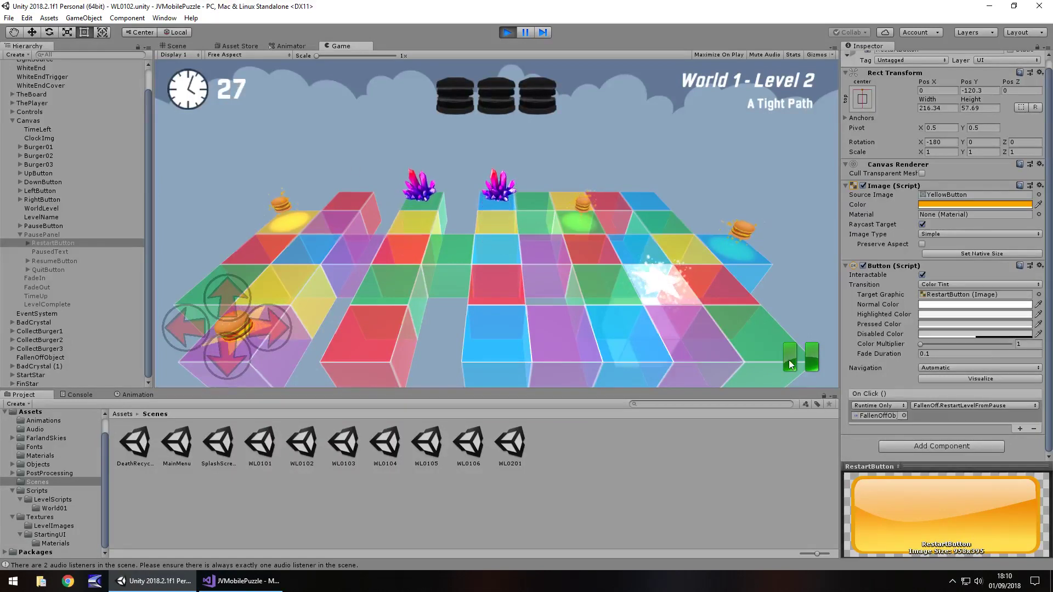
left_click(790, 365)
left_click(788, 360)
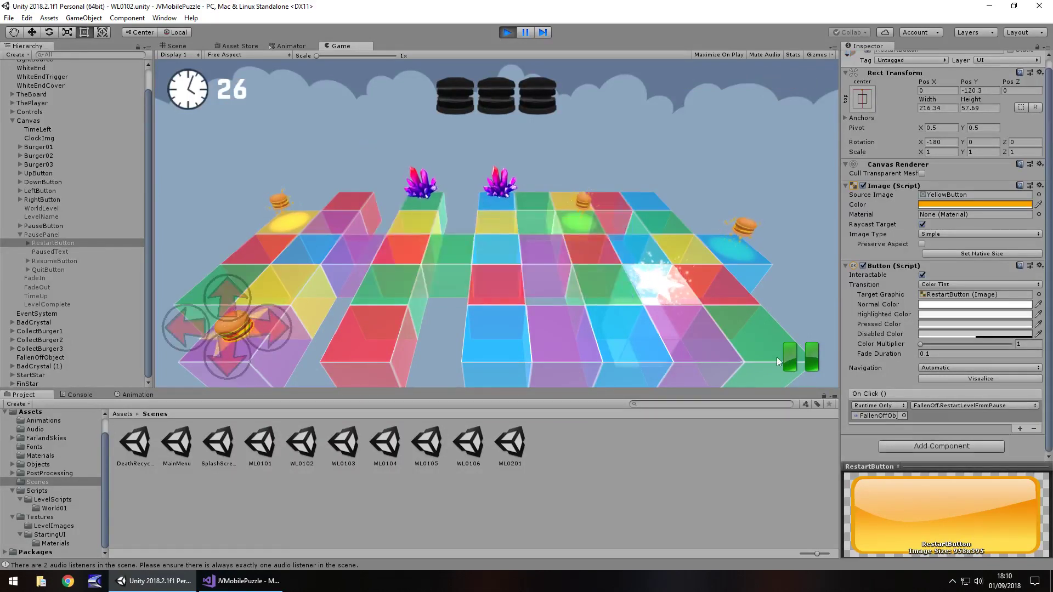
left_click(788, 361)
left_click(502, 236)
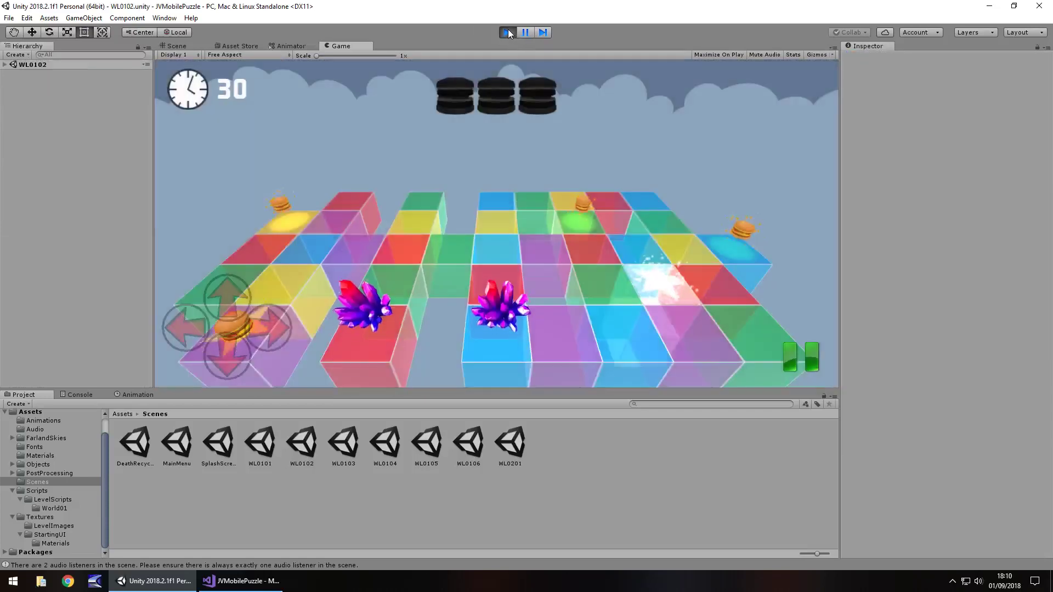
left_click(508, 31)
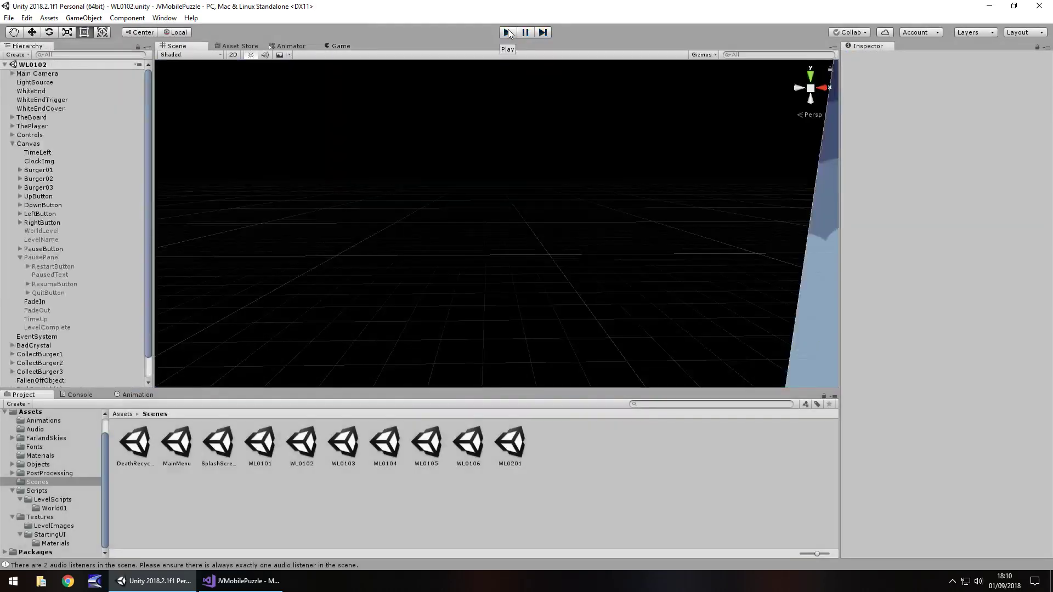
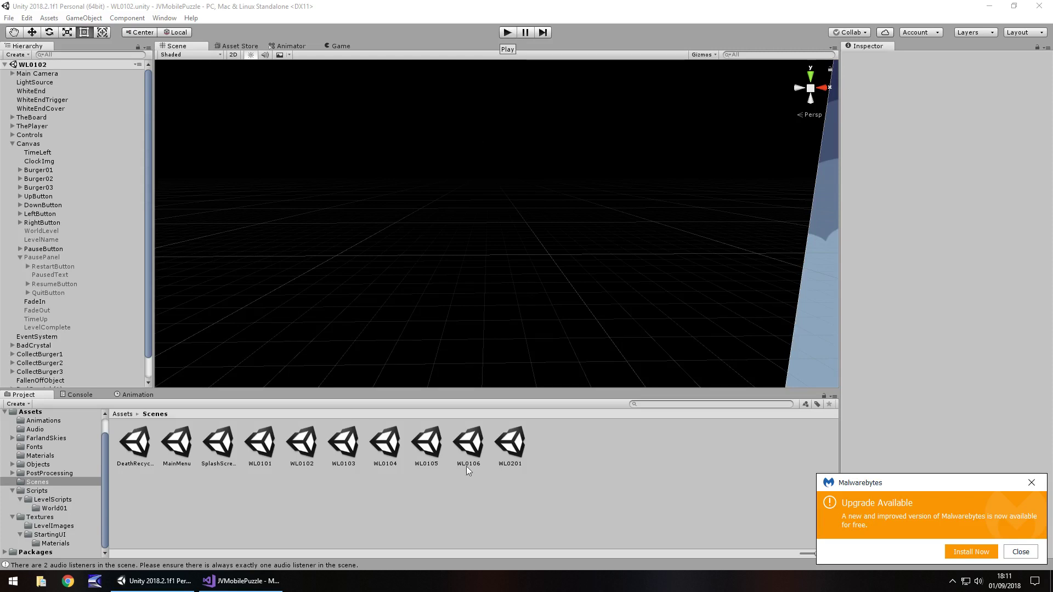
left_click(1031, 482)
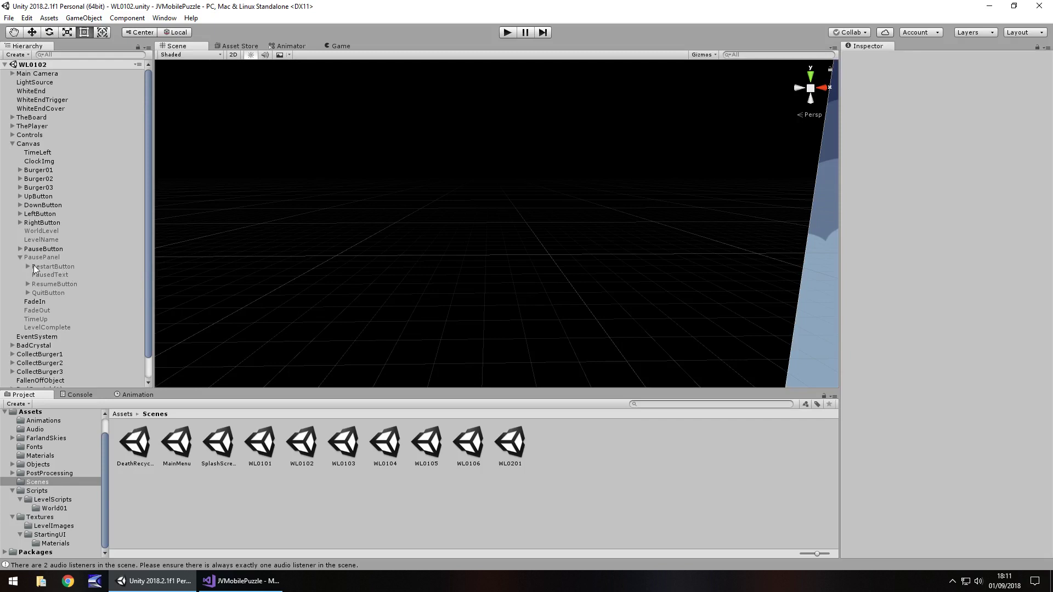
Step: Copy RestartButton, PausedText, ResumeButton and QuitButton from WL0102's PausePanel into PausePanel in scene WL0103
left_click(53, 266)
left_click(58, 294, "shift")
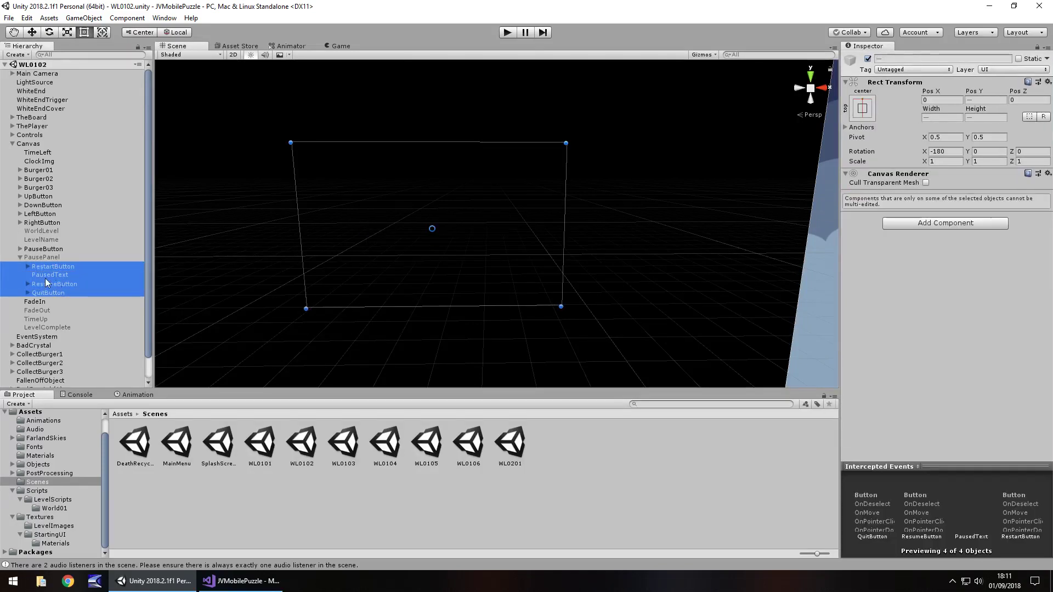
double_click(350, 446)
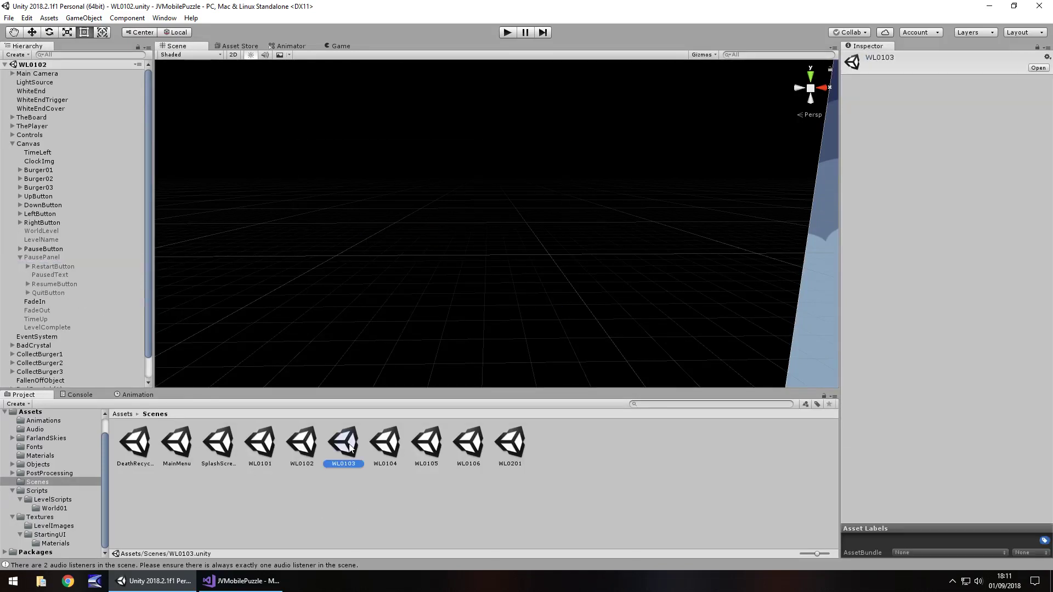
left_click(36, 288)
key("ctrl+v")
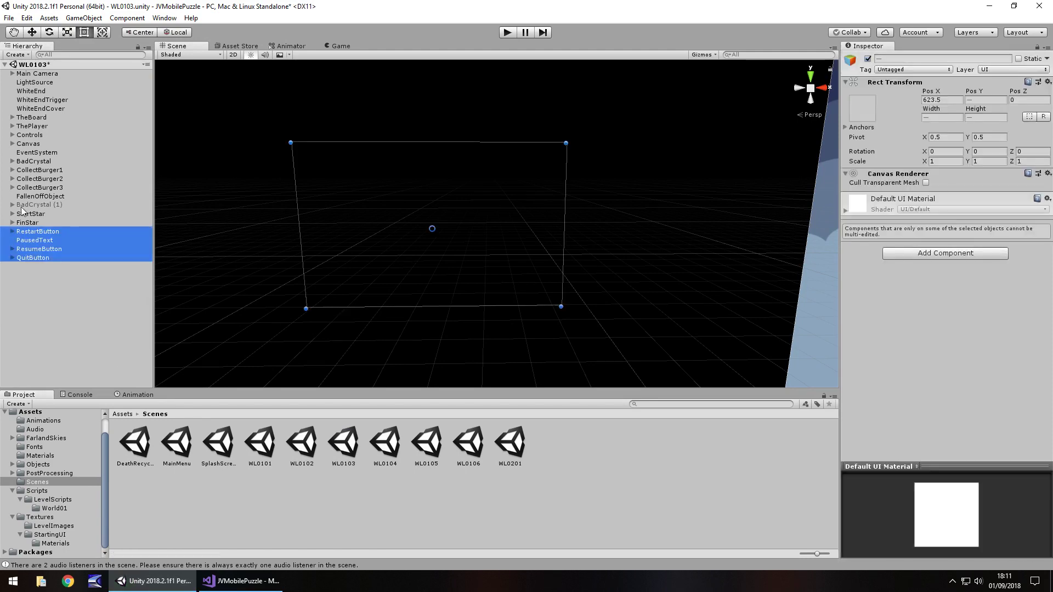
left_click(12, 143)
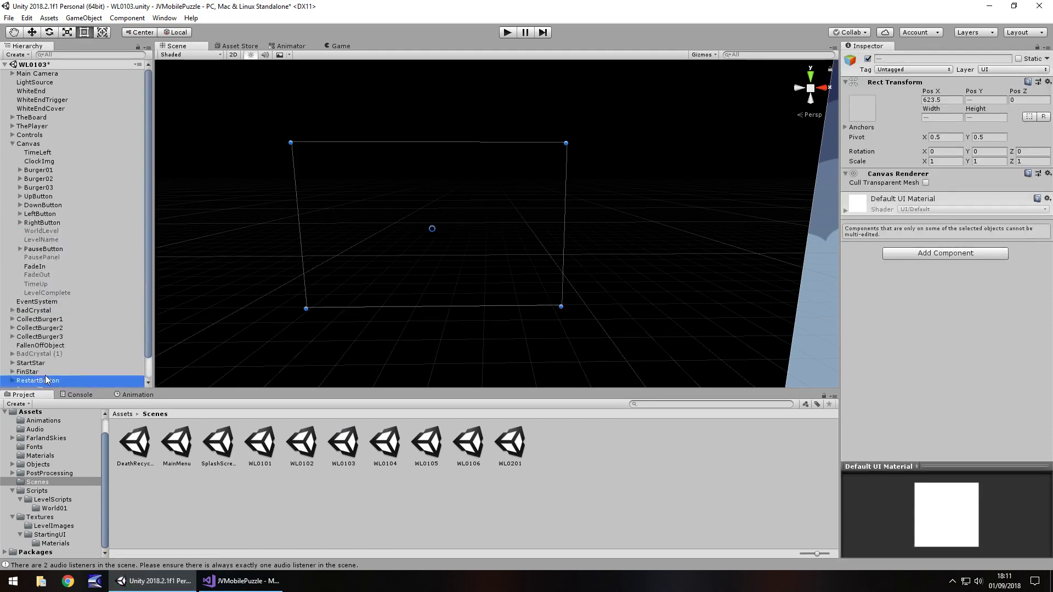
left_click_drag(48, 382, 54, 258)
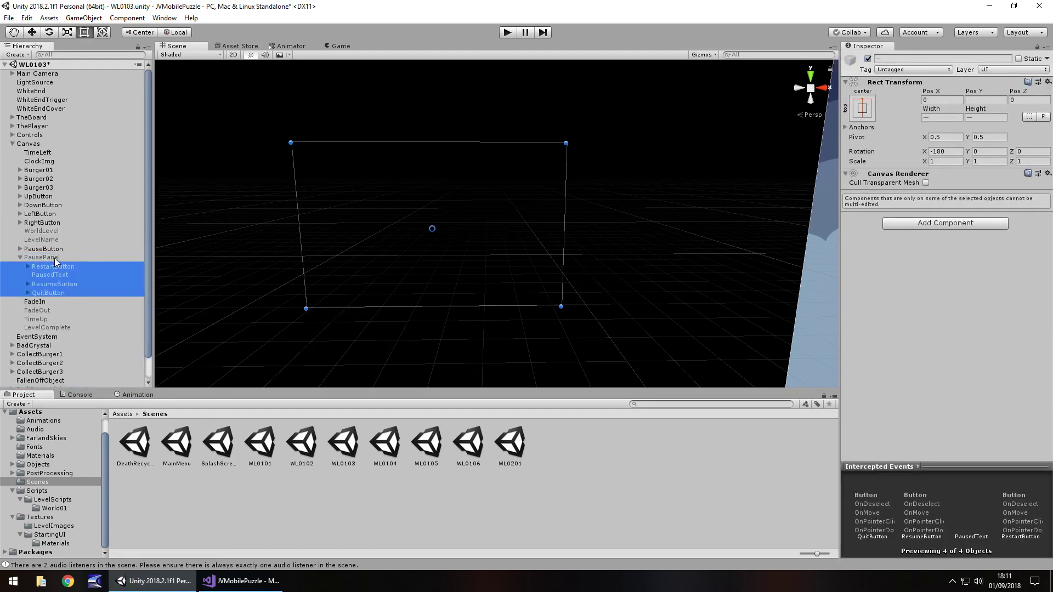
Step: Assign FallenOffObject to RestartButton's On Click event in WL0103 with the function FallenOff.RestartLevelFromPause
left_click(55, 266)
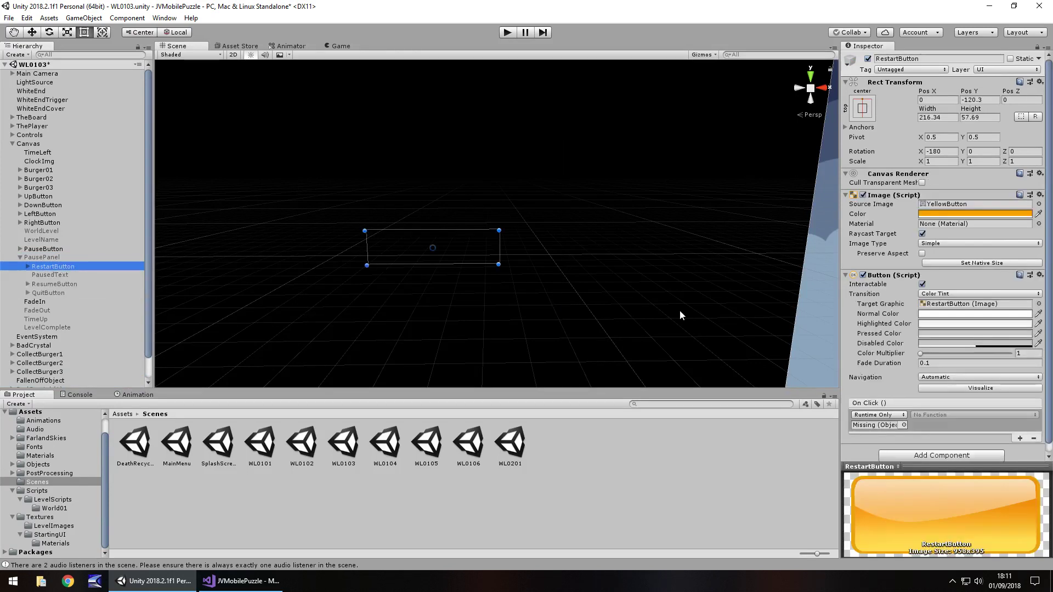
scroll(62, 355, "down", 2)
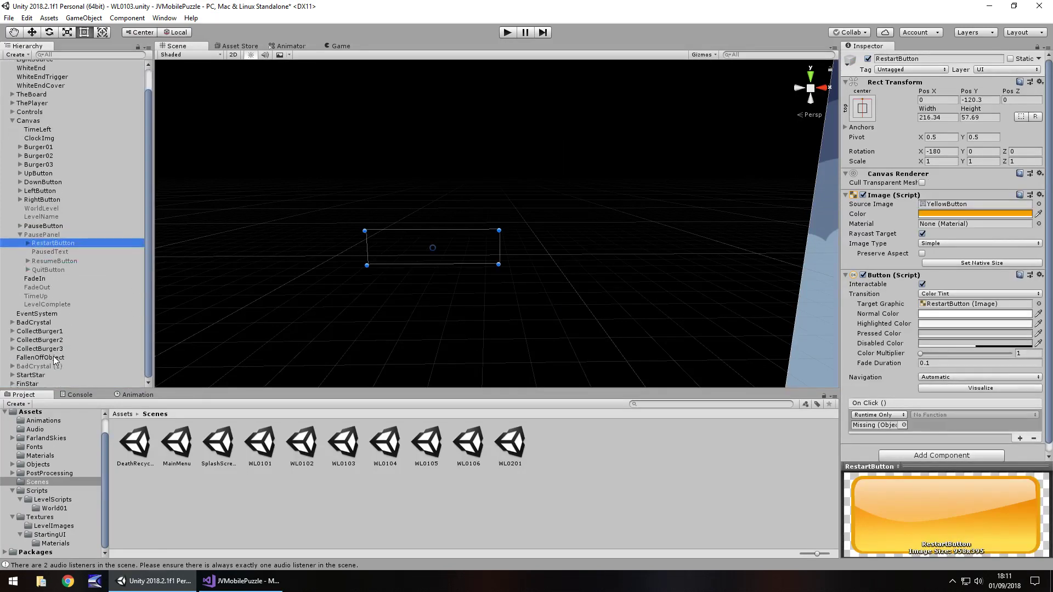
left_click(872, 425)
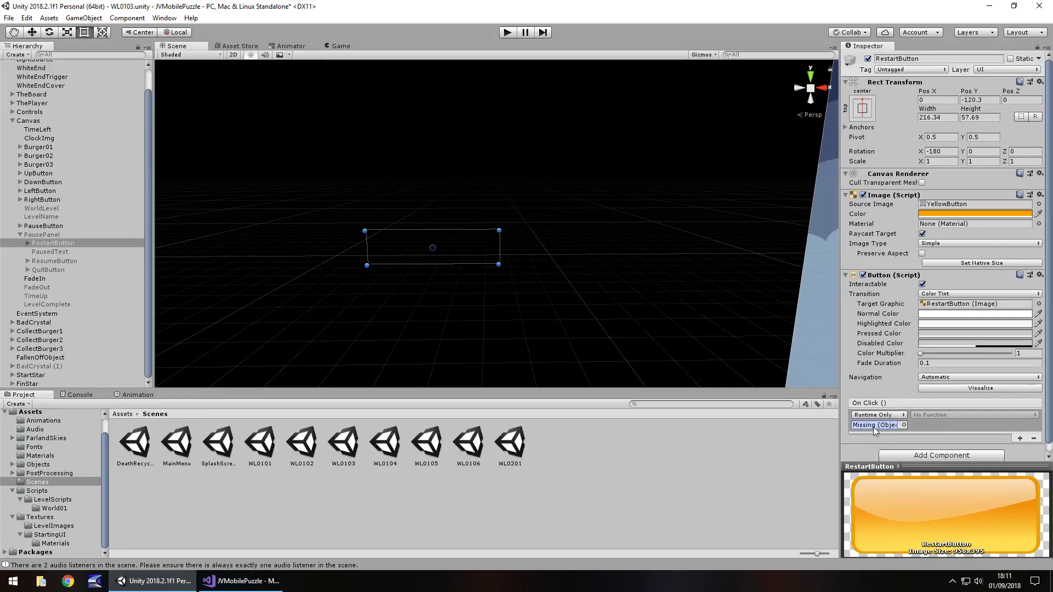
left_click(930, 414)
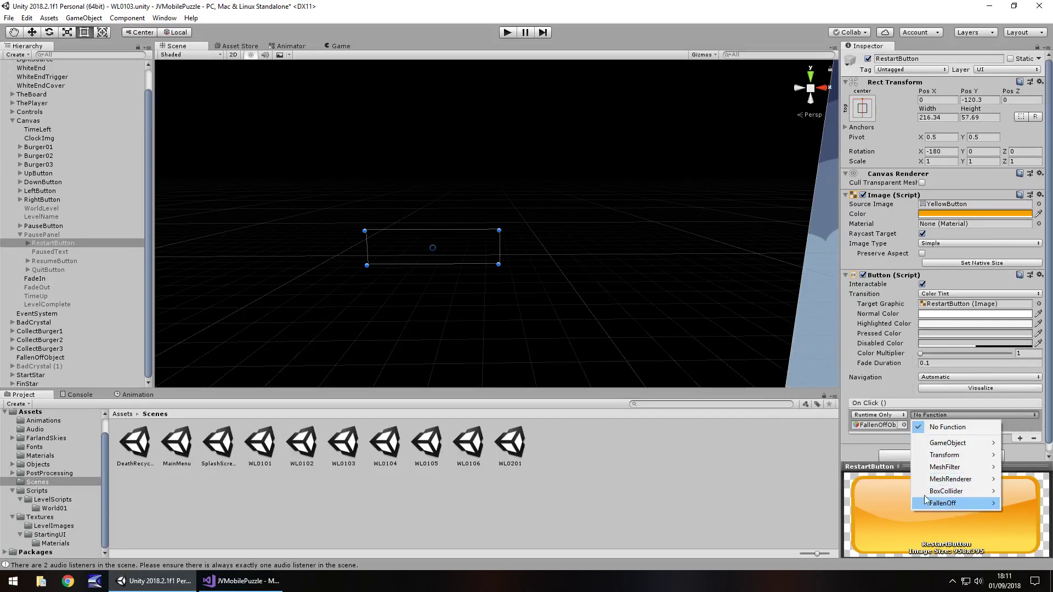
mouse_move(934, 506)
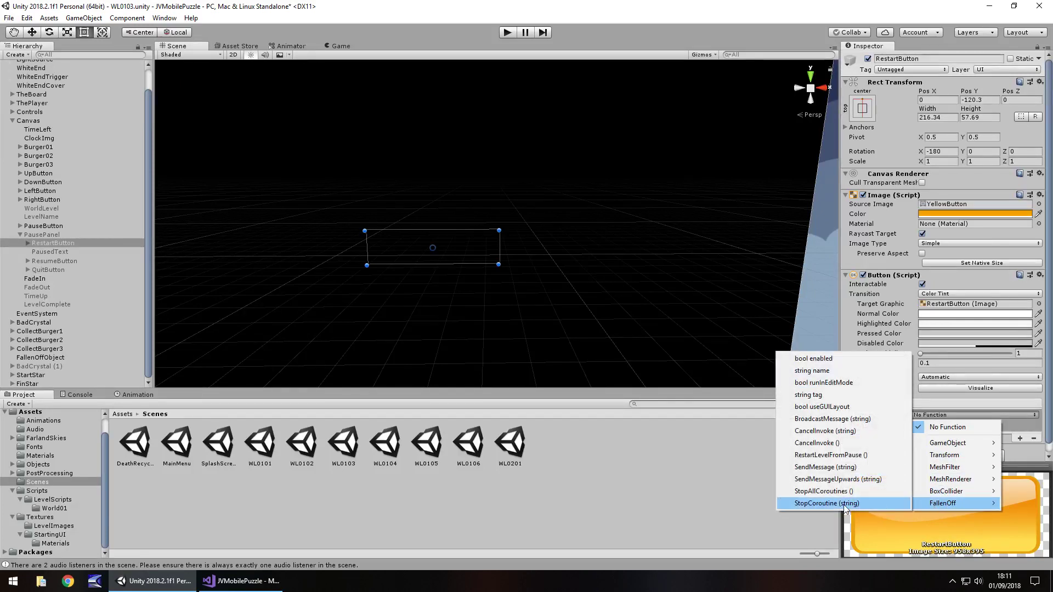
left_click(831, 455)
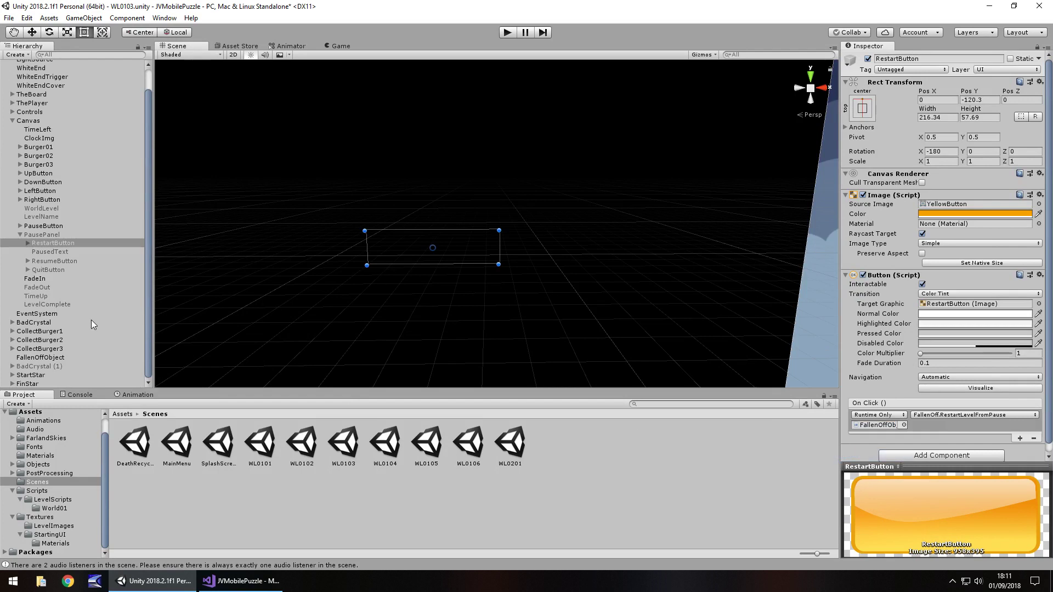
Step: Assign the Controls object to ResumeButton's On Click event in WL0103 with the function PauseGame.PausingGame
left_click(45, 263)
left_click_drag(33, 111, 875, 425)
left_click(943, 415)
mouse_move(946, 516)
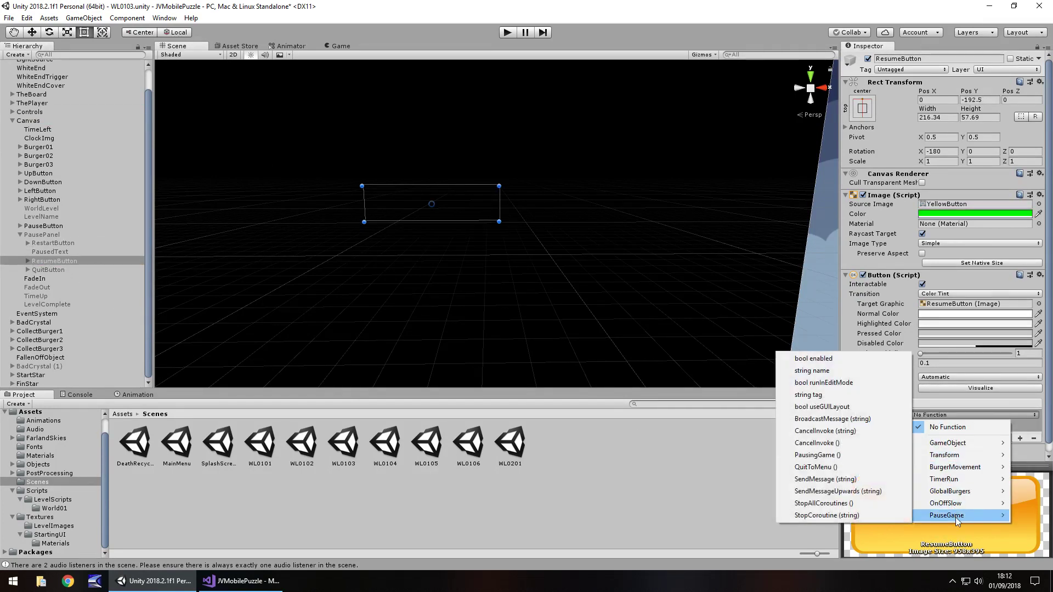
left_click(815, 455)
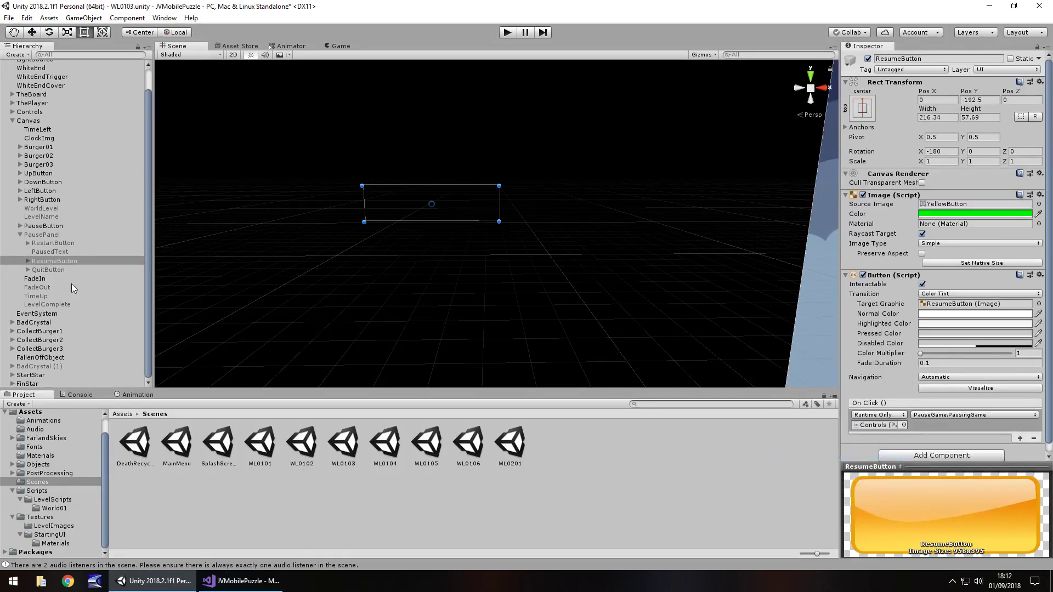
Step: Assign the Controls object to QuitButton's On Click event in WL0103 with the function PauseGame.QuitToMenu
left_click(45, 270)
left_click_drag(32, 112, 883, 428)
left_click(927, 414)
mouse_move(954, 516)
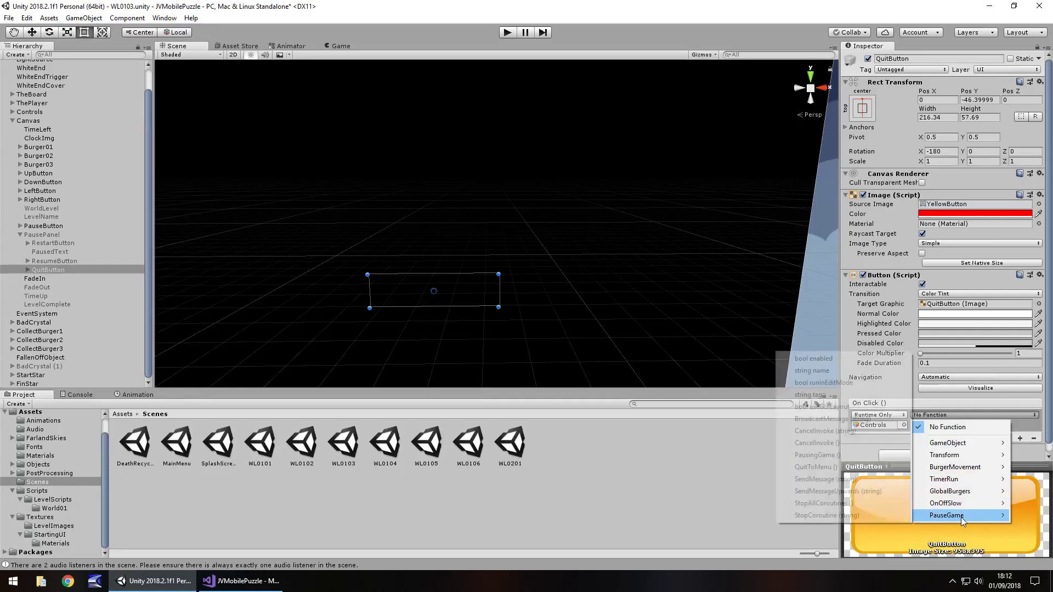
left_click(815, 467)
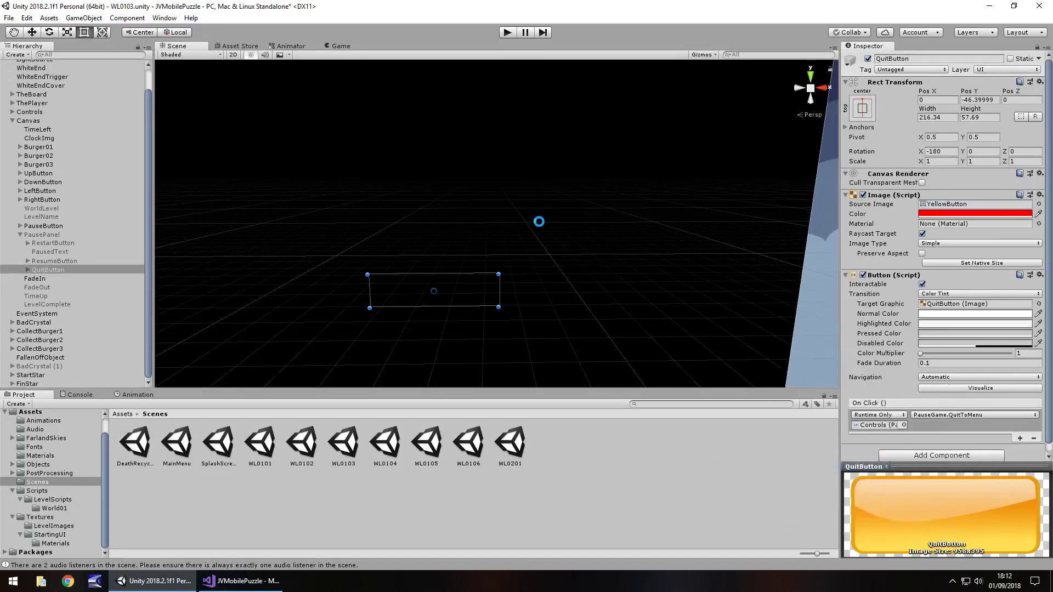
Step: Play WL0103 to test its pause menu
left_click(507, 33)
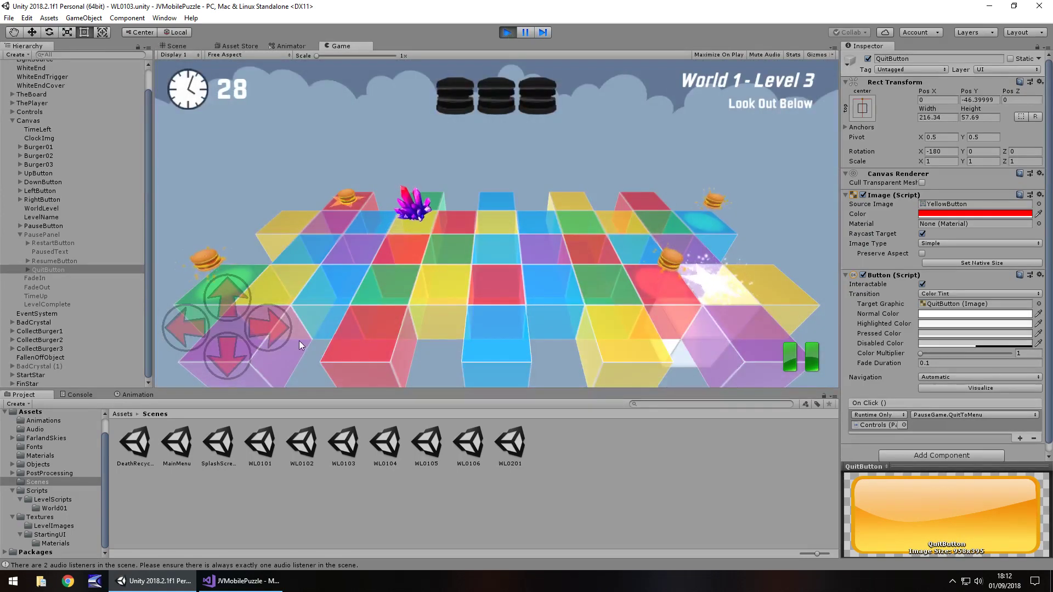
Step: Play-test World 1 - Level 3 by moving the player and restarting the level from the pause menu, and end play mode
left_click(232, 353)
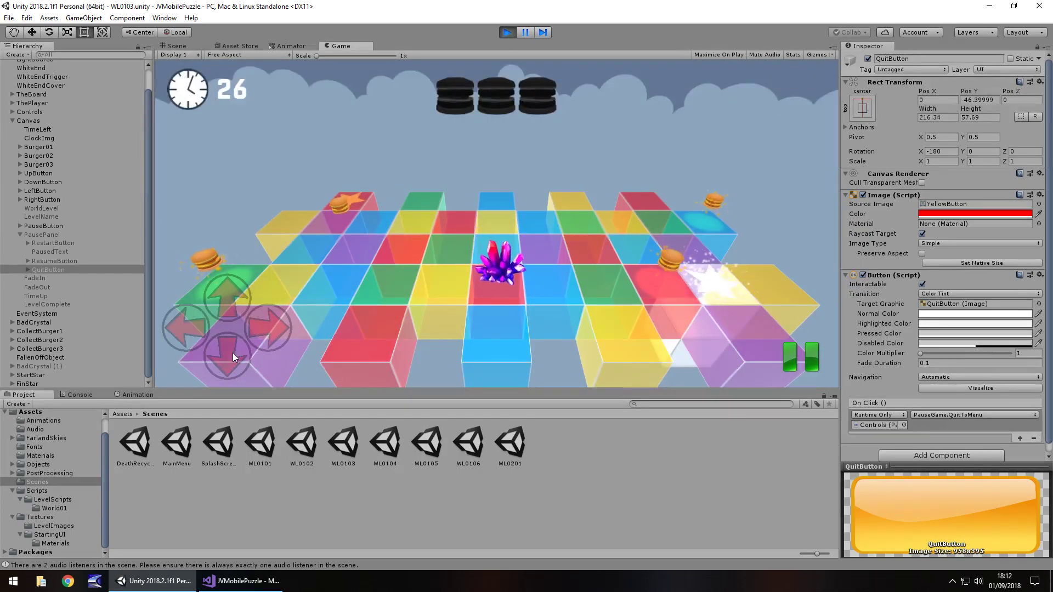
left_click(233, 353)
left_click(270, 328)
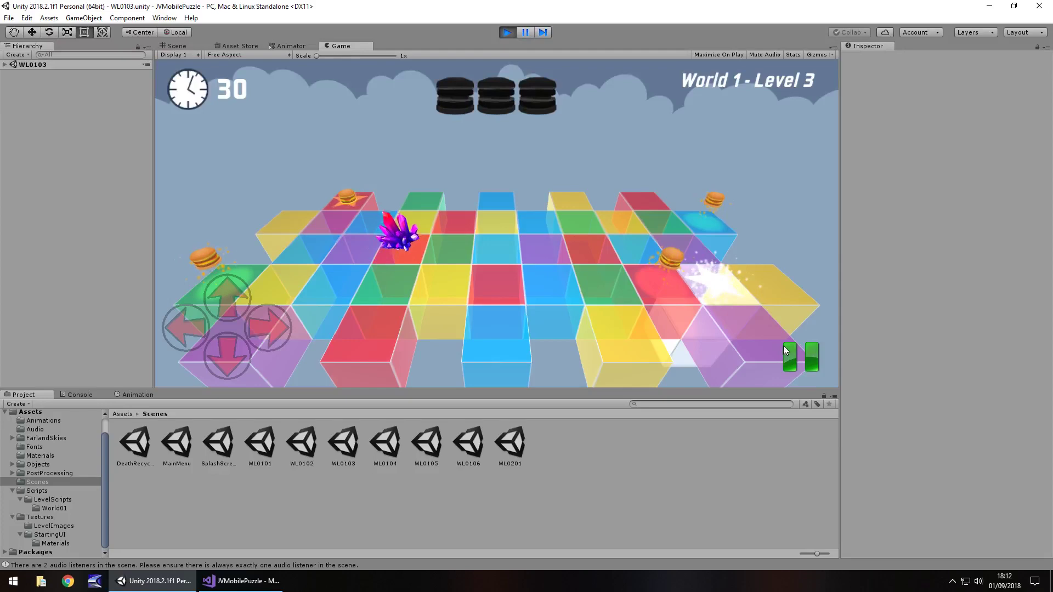
left_click(786, 352)
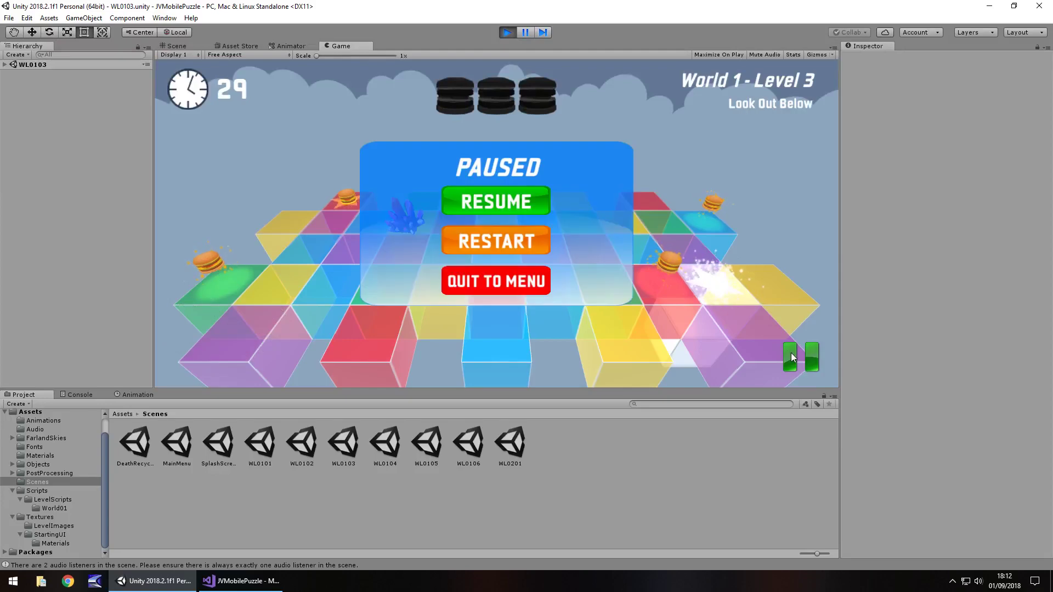
left_click(504, 249)
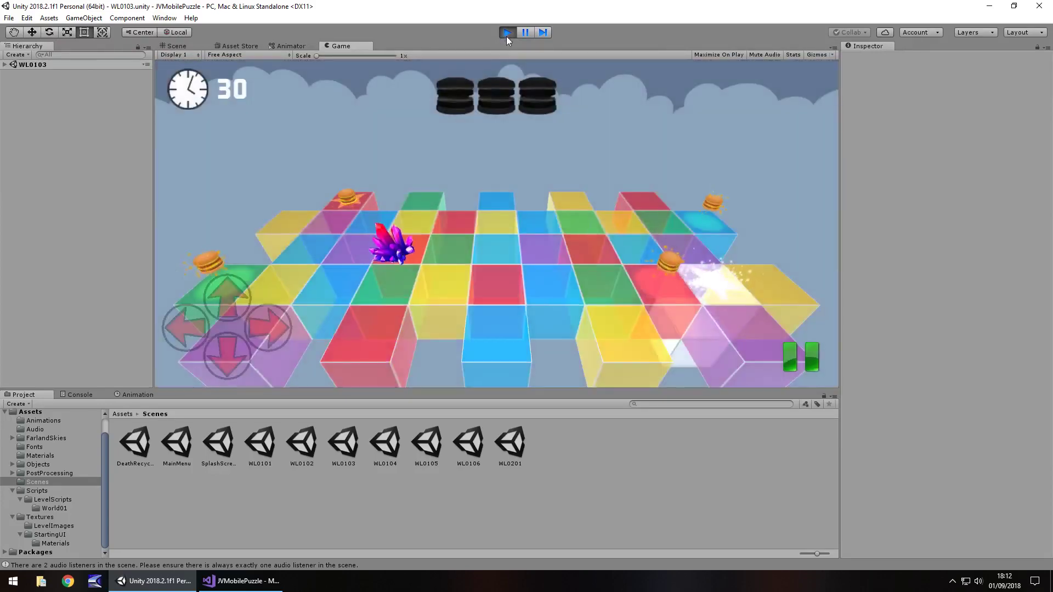
left_click(507, 32)
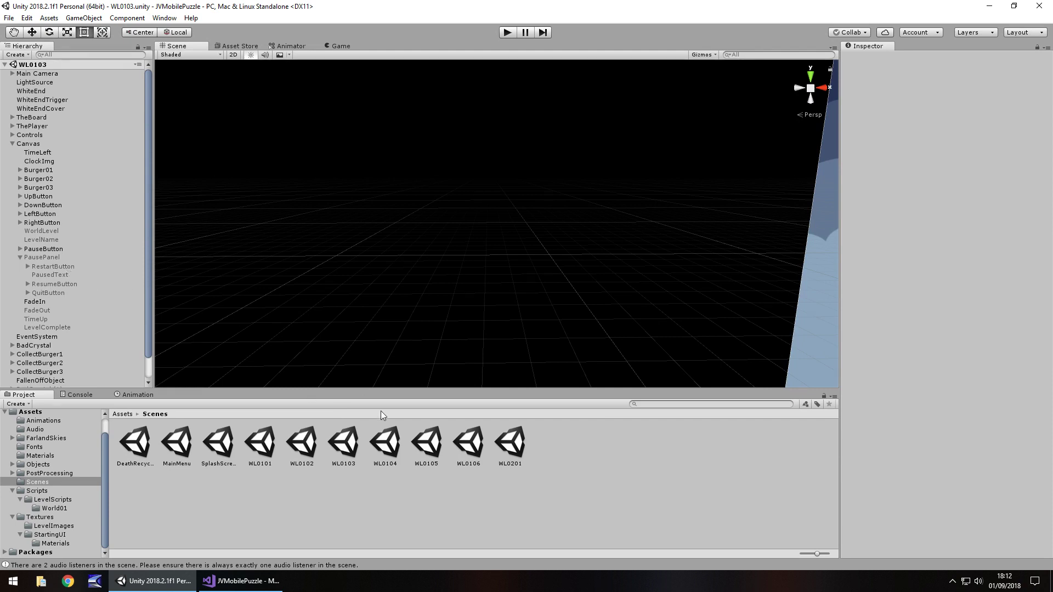
Step: Paste the copied RestartButton, PausedText, ResumeButton and QuitButton into scene WL0104 and nest them under the Canvas's PausePanel
double_click(386, 442)
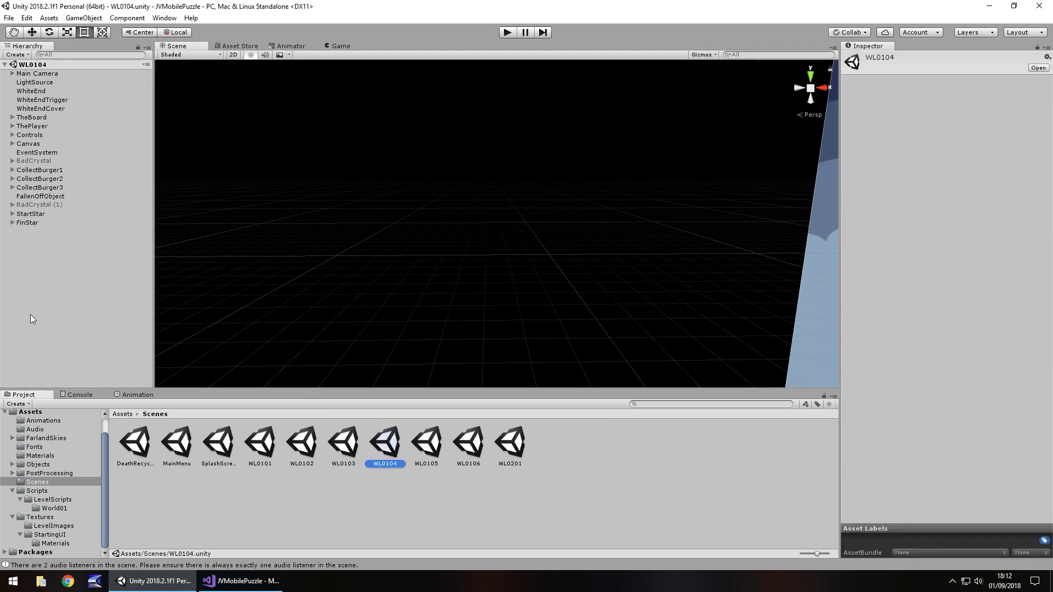
left_click(36, 293)
key("ctrl+v")
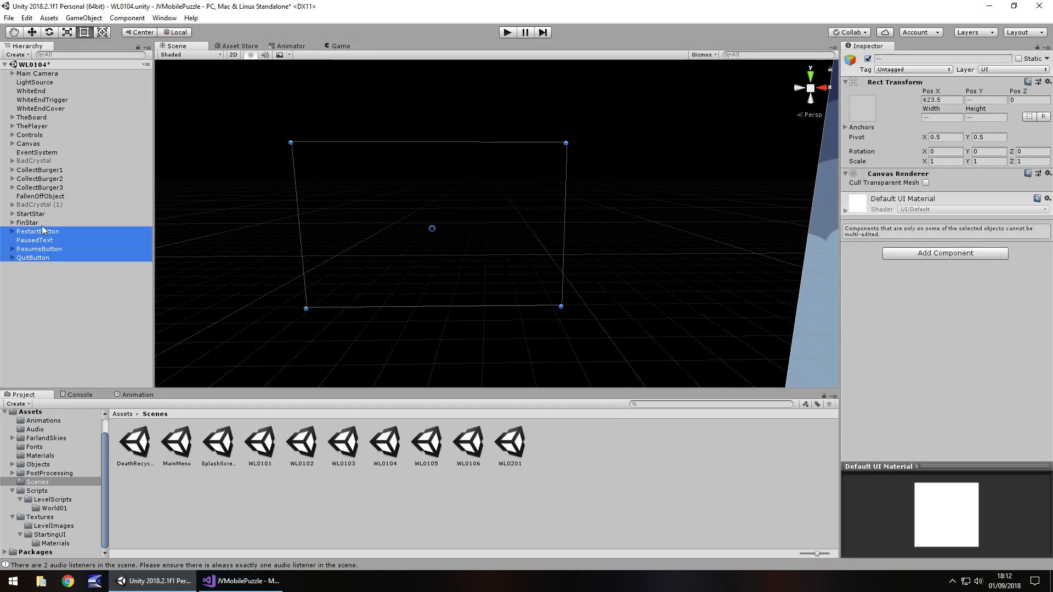
left_click(12, 143)
left_click_drag(46, 383, 50, 257)
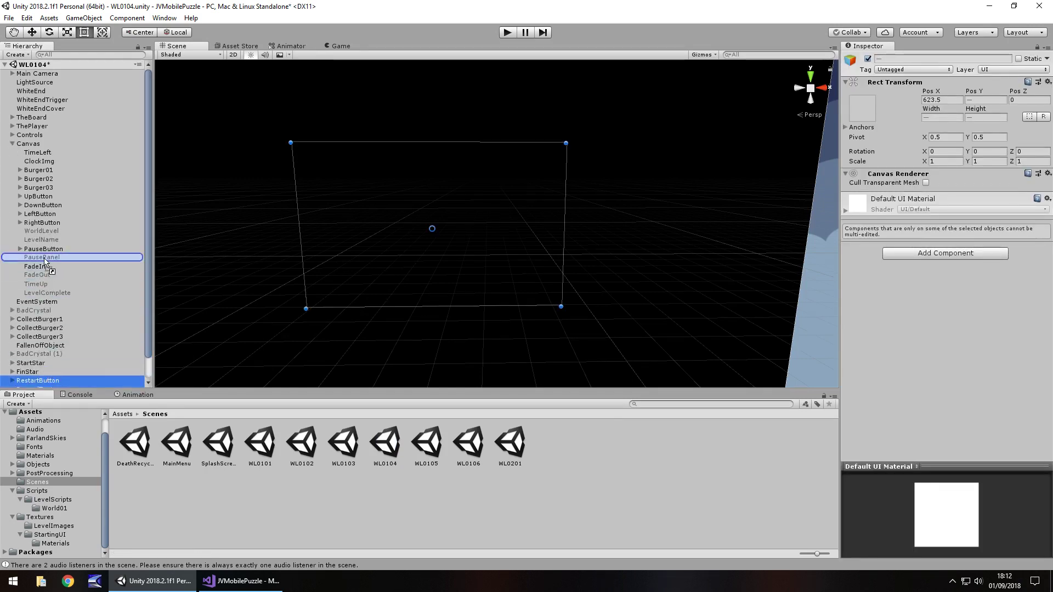
Step: Assign FallenOffObject to the On Click event of WL0104's RestartButton with the function FallenOff.RestartLevelFromPause
left_click(61, 267)
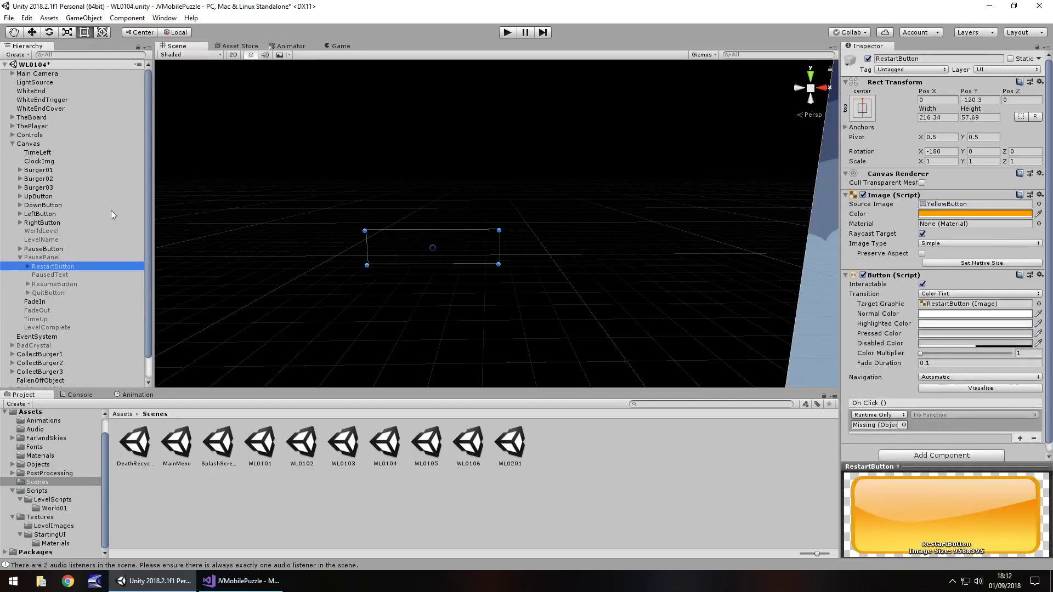
scroll(62, 315, "down", 1)
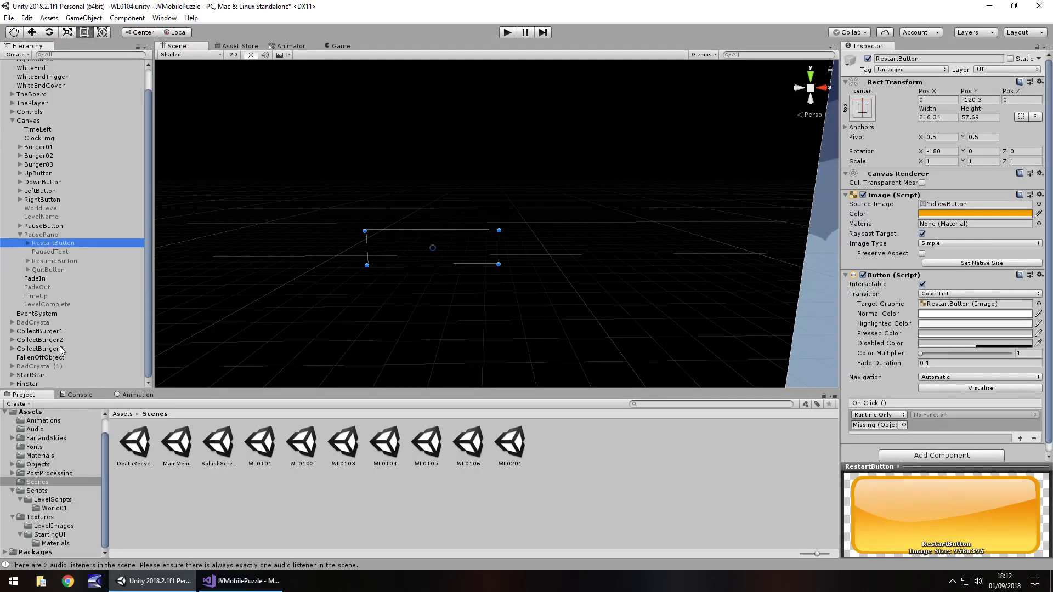
left_click_drag(40, 357, 877, 425)
left_click(937, 415)
mouse_move(942, 503)
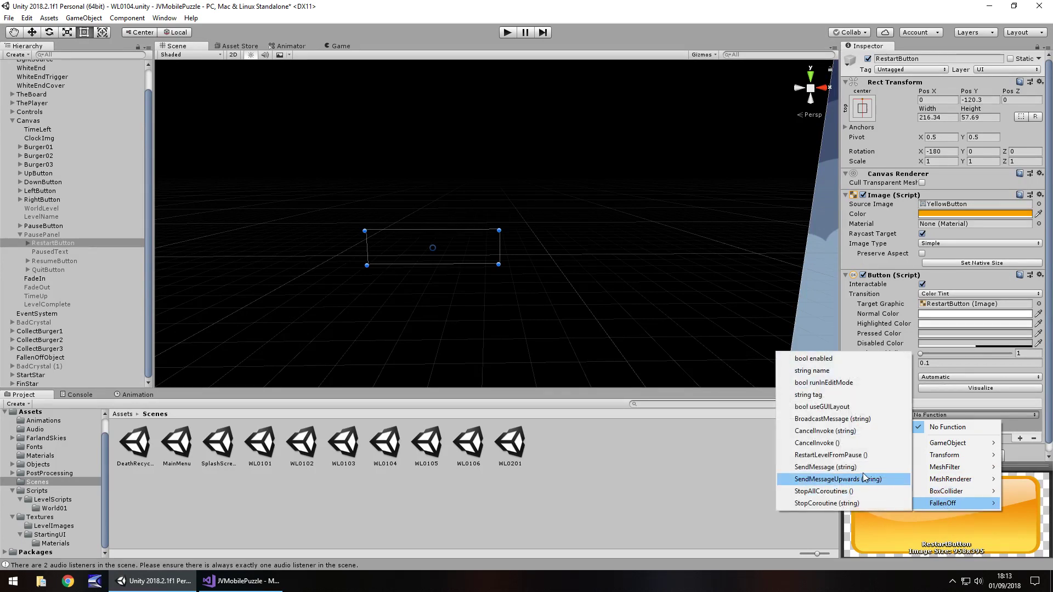
left_click(830, 455)
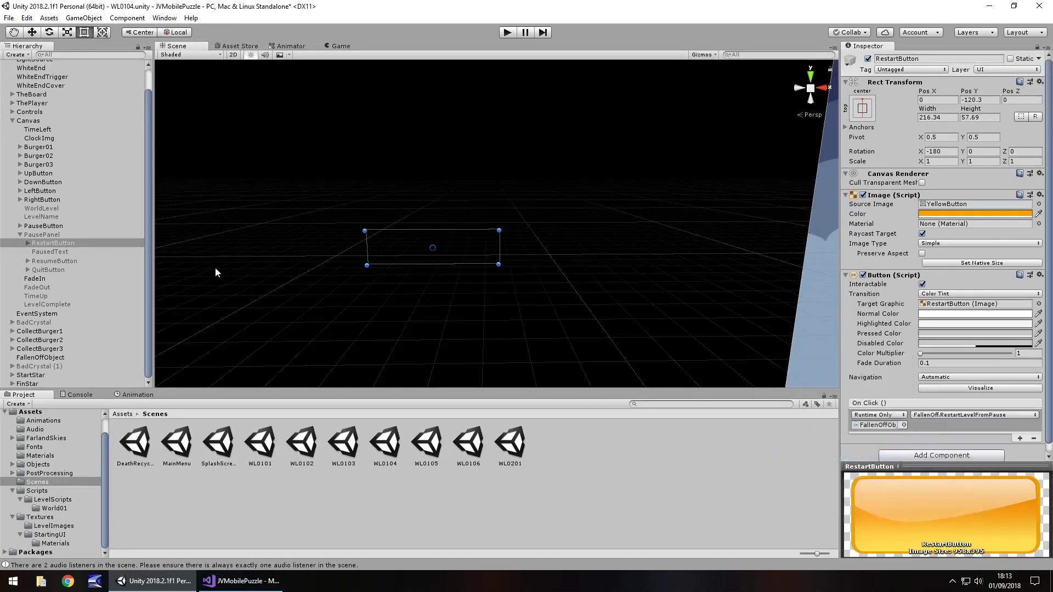
Step: Assign Controls to the On Click event of WL0104's ResumeButton with the function PauseGame.PausingGame
left_click(52, 262)
left_click_drag(21, 112, 877, 425)
left_click(973, 415)
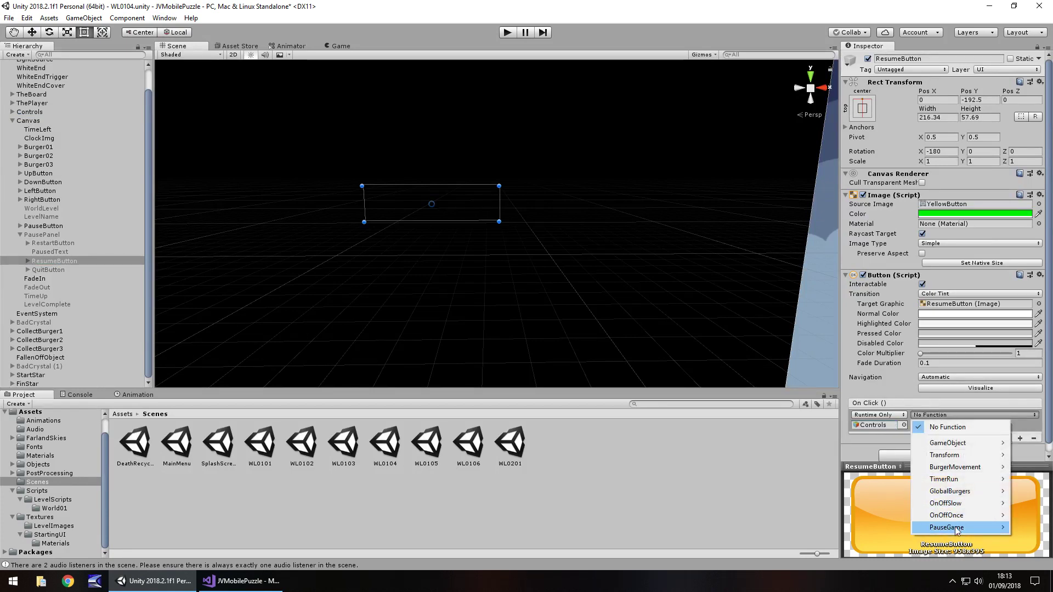
mouse_move(954, 529)
left_click(822, 467)
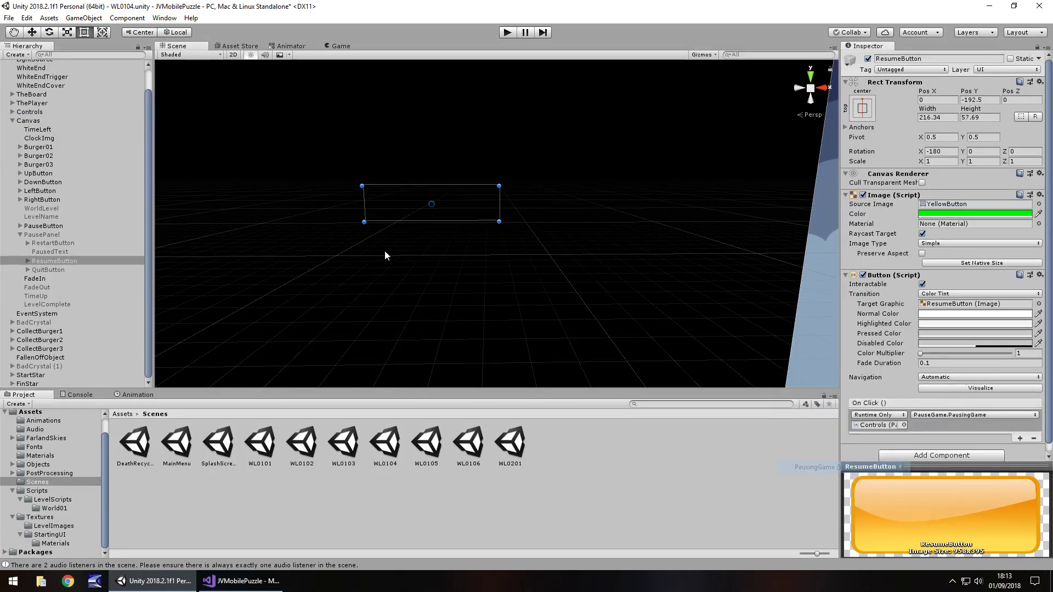
Step: Assign Controls to the On Click event of WL0104's QuitButton with the function PauseGame.QuitToMenu
left_click(49, 271)
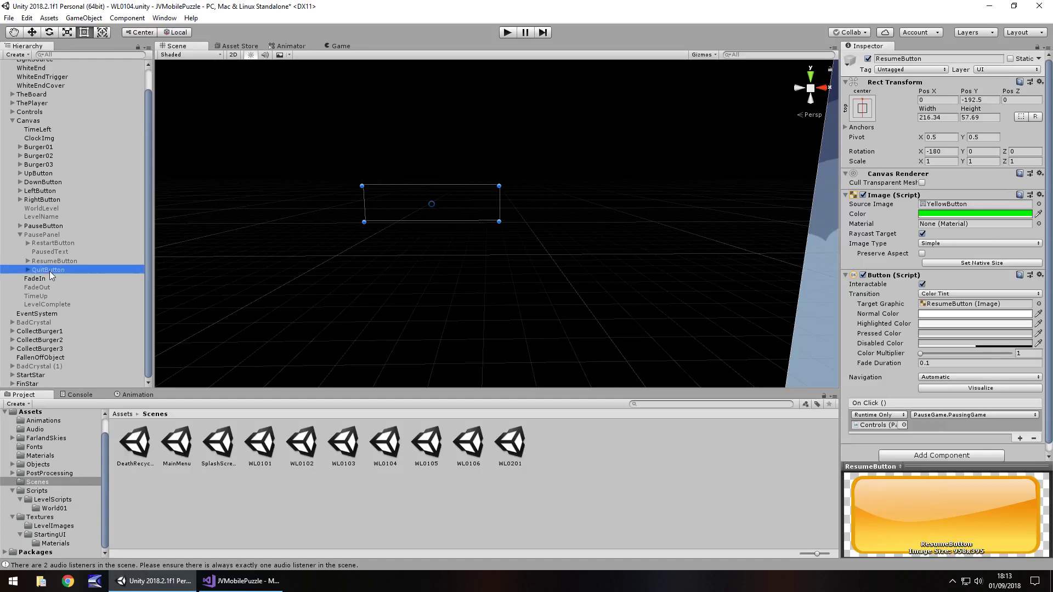
left_click_drag(29, 112, 877, 425)
left_click(946, 415)
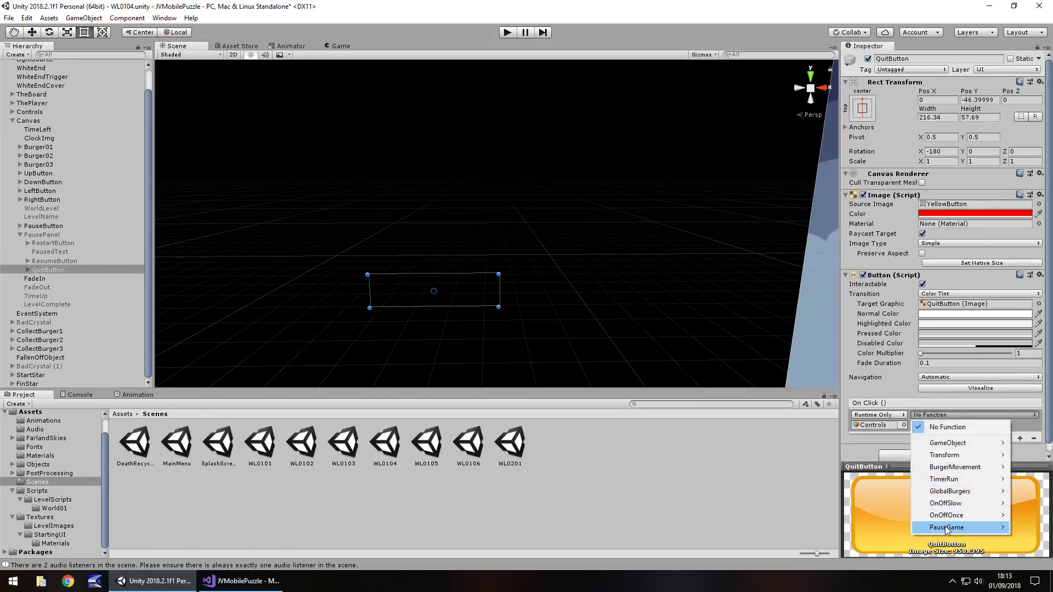
mouse_move(946, 526)
left_click(825, 479)
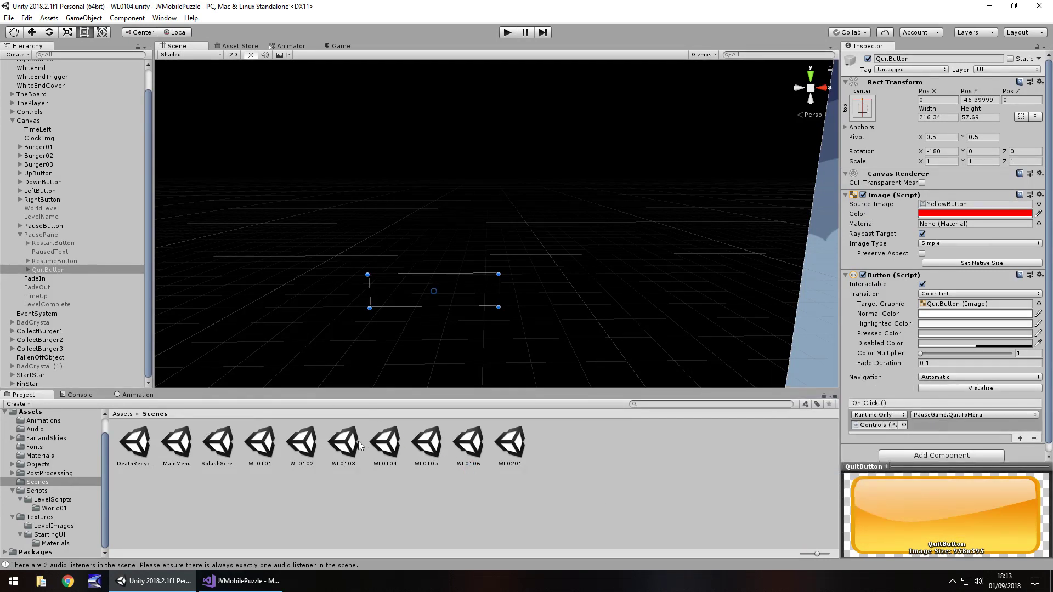
Step: Paste the copied RestartButton, PausedText, ResumeButton and QuitButton into scene WL0105 and nest them under the Canvas's PausePanel
double_click(423, 442)
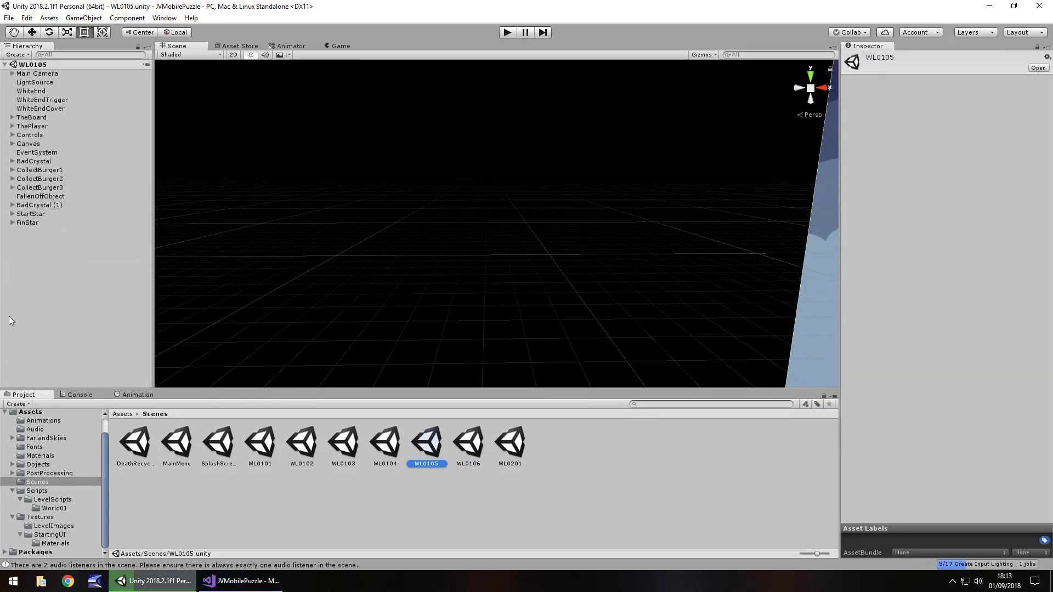
left_click(85, 286)
key("ctrl+v")
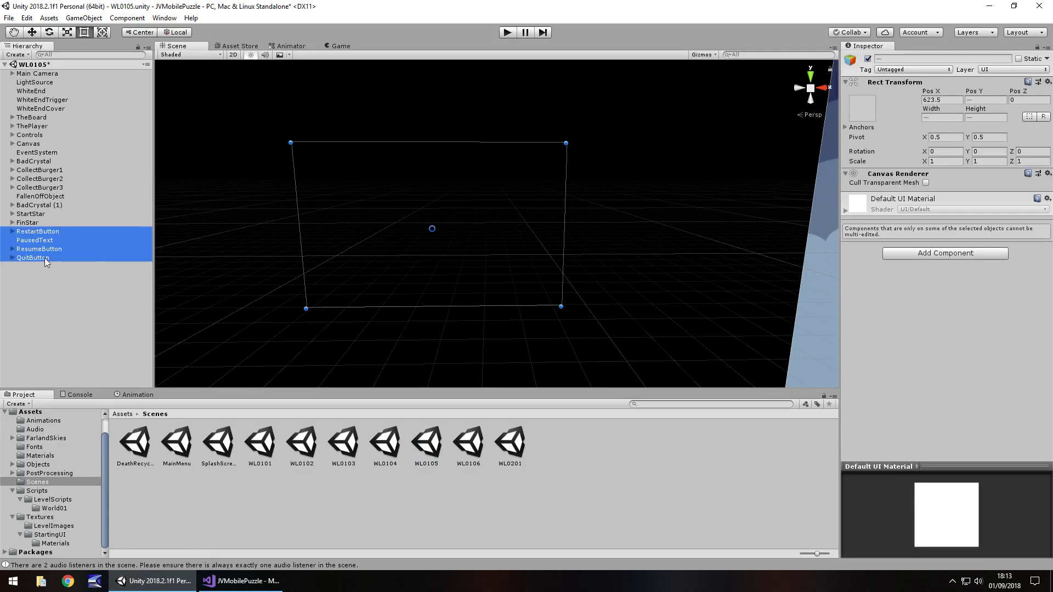
left_click(12, 144)
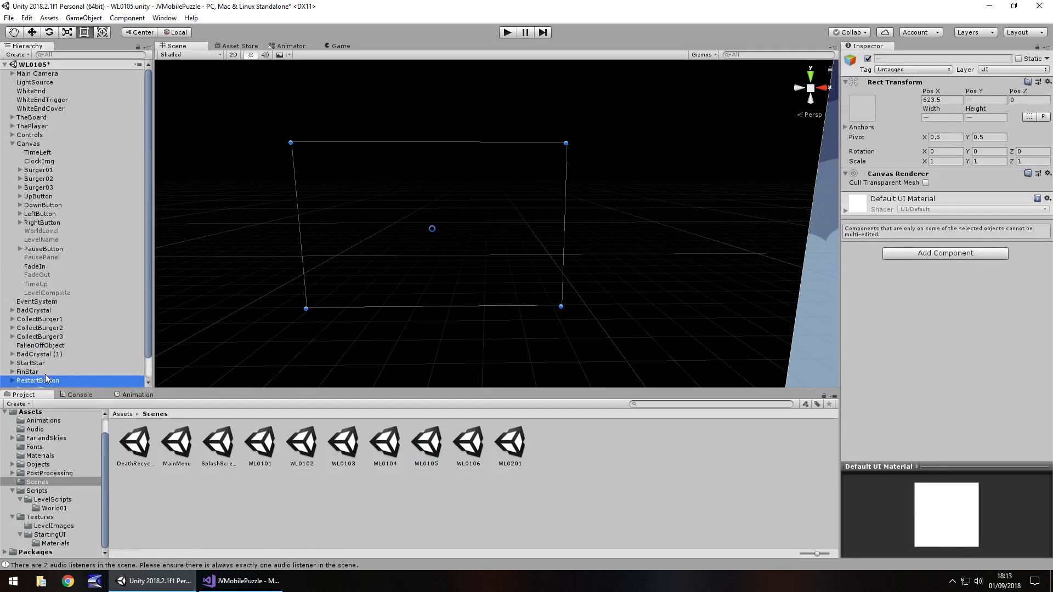
left_click_drag(46, 382, 44, 257)
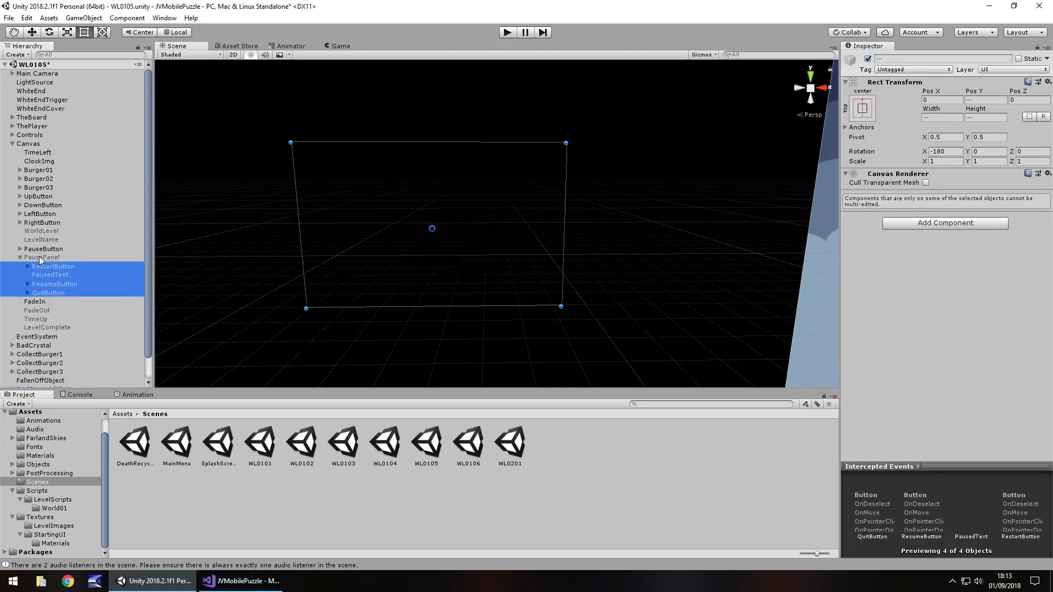
Step: Assign FallenOffObject to the On Click event of WL0105's RestartButton with the function FallenOff.RestartLevelFromPause
left_click(49, 267)
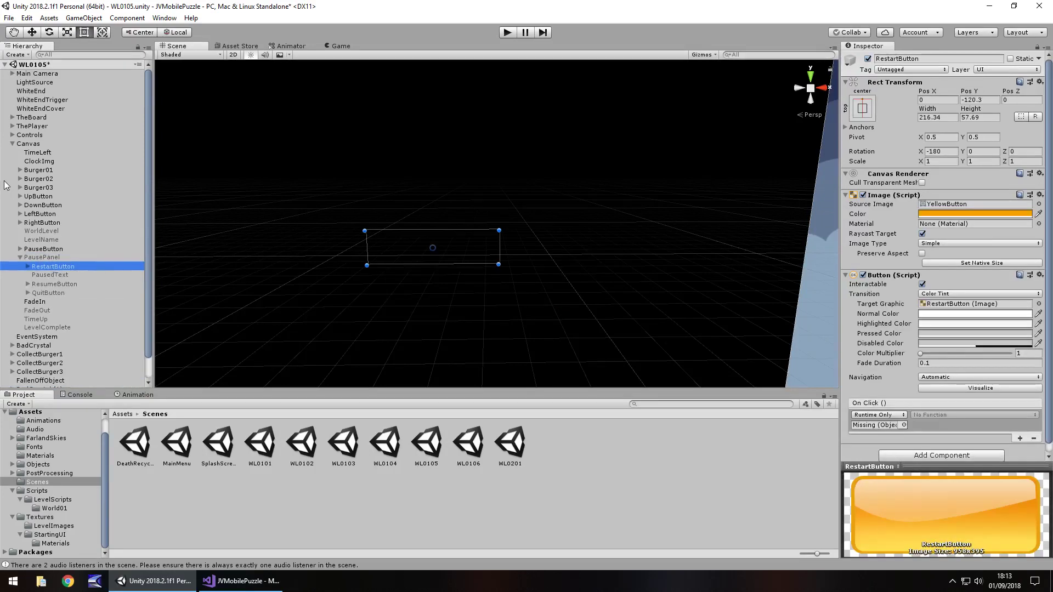
scroll(44, 344, "down", 1)
left_click_drag(37, 361, 877, 424)
left_click(973, 415)
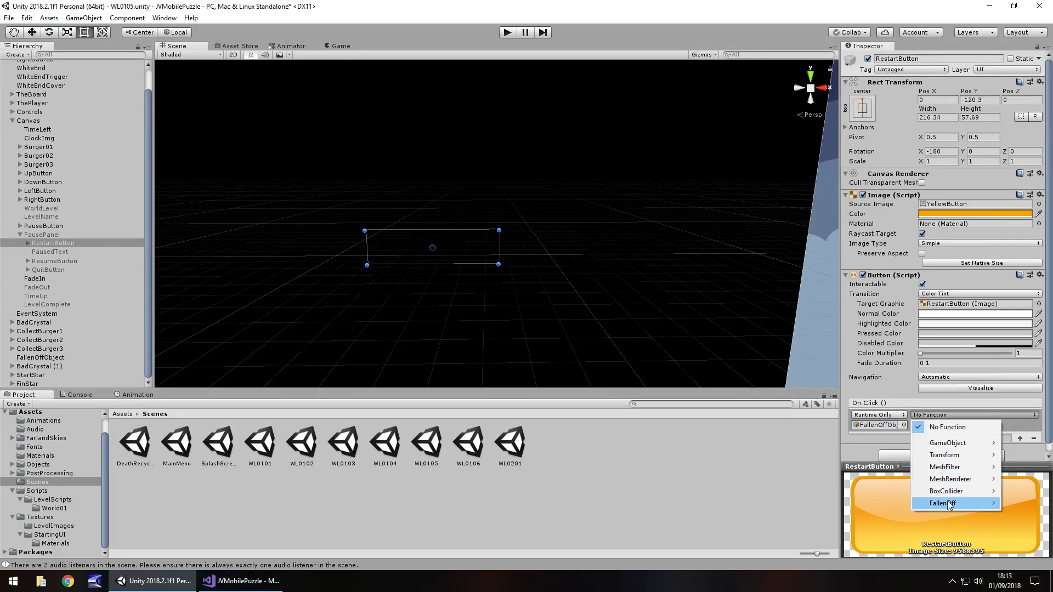
mouse_move(950, 509)
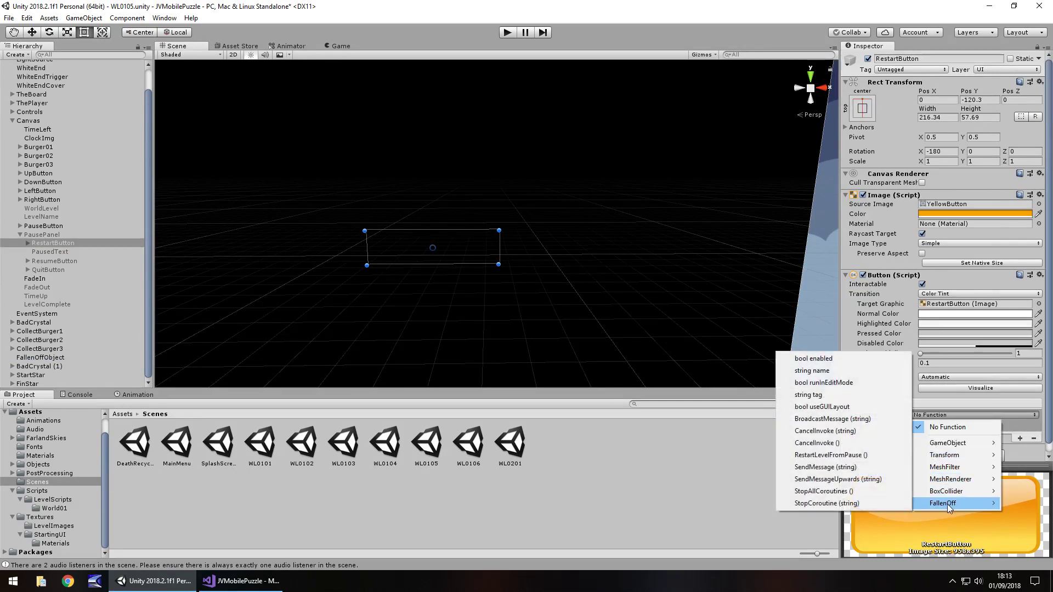
left_click(834, 456)
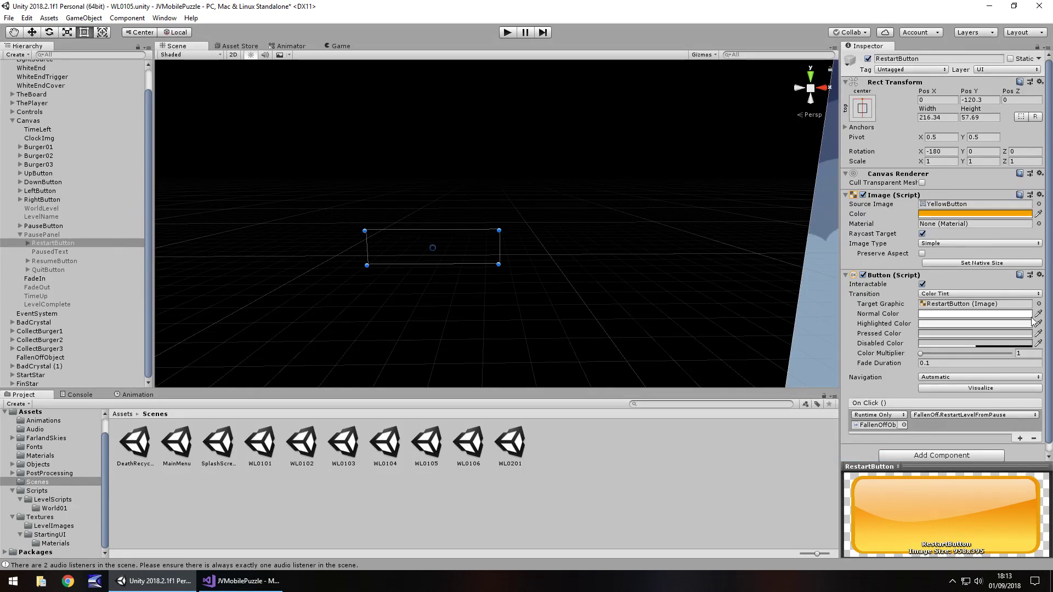
Step: Assign Controls to the On Click event of WL0105's ResumeButton with the function PauseGame.PausingGame
left_click(51, 262)
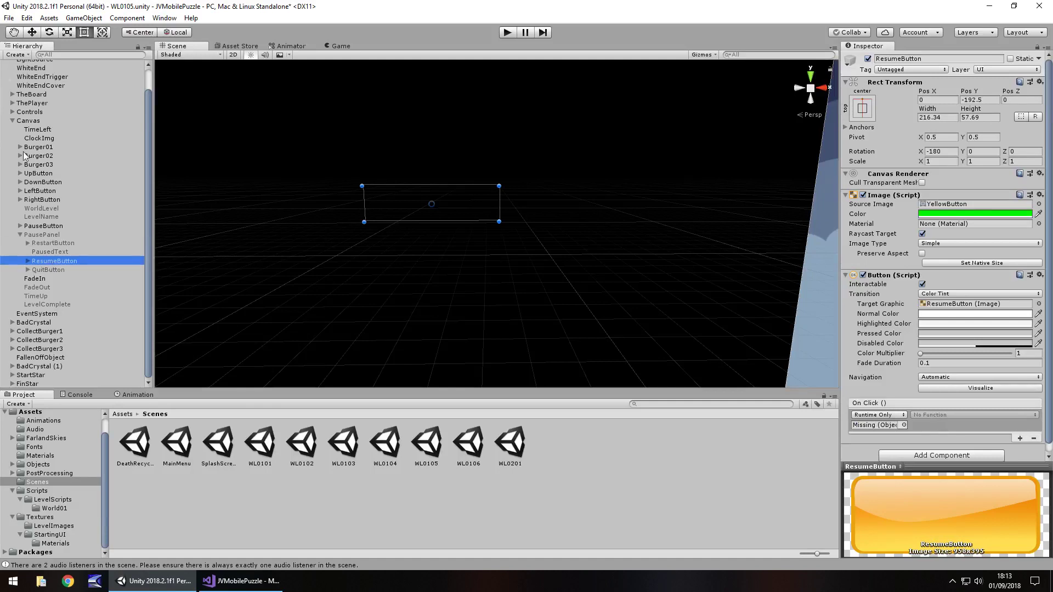
left_click_drag(29, 111, 899, 427)
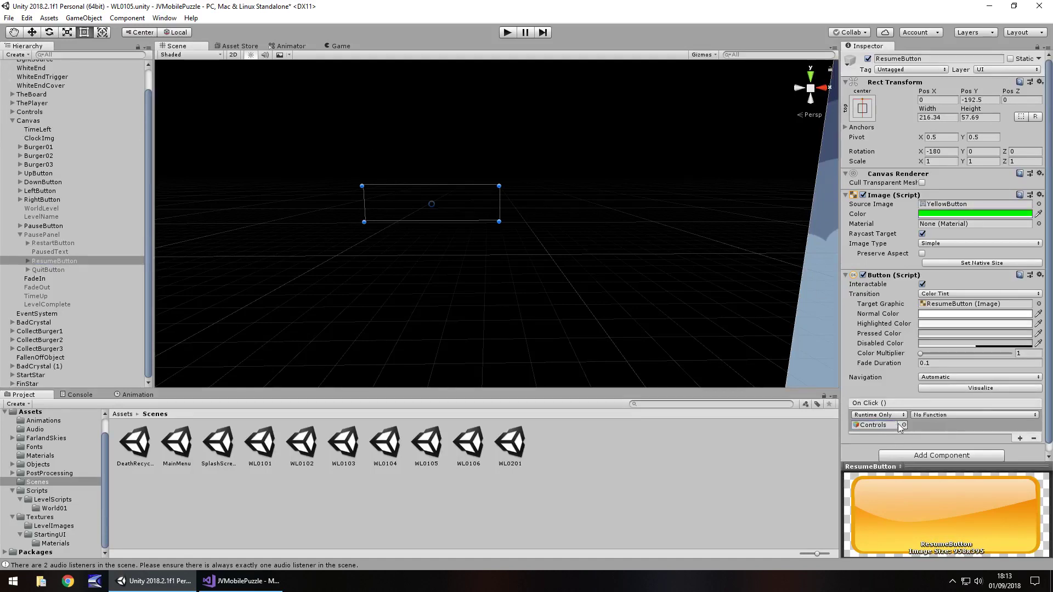
left_click(921, 415)
mouse_move(948, 527)
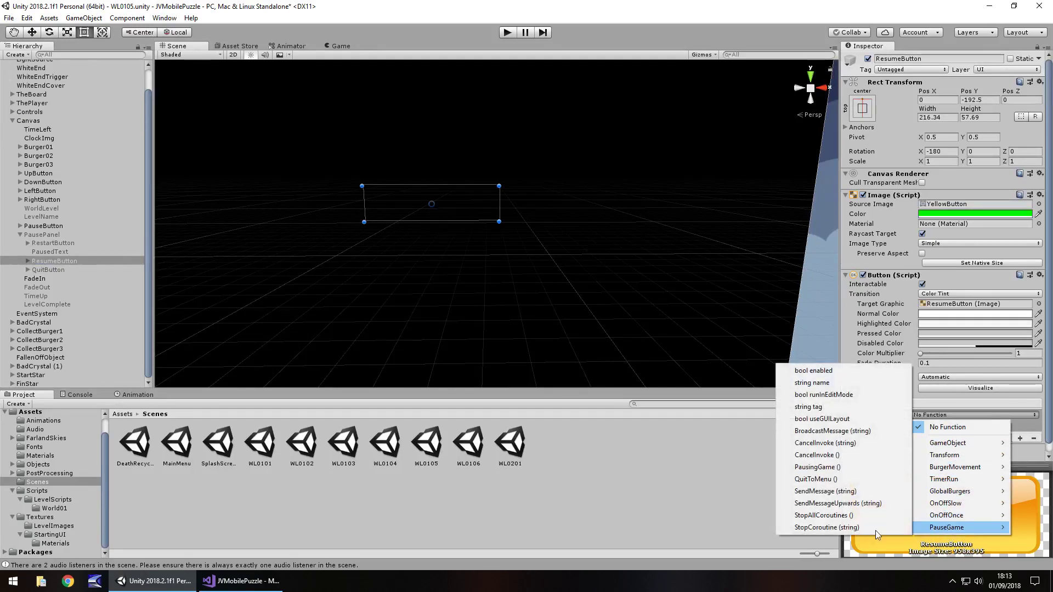
left_click(828, 467)
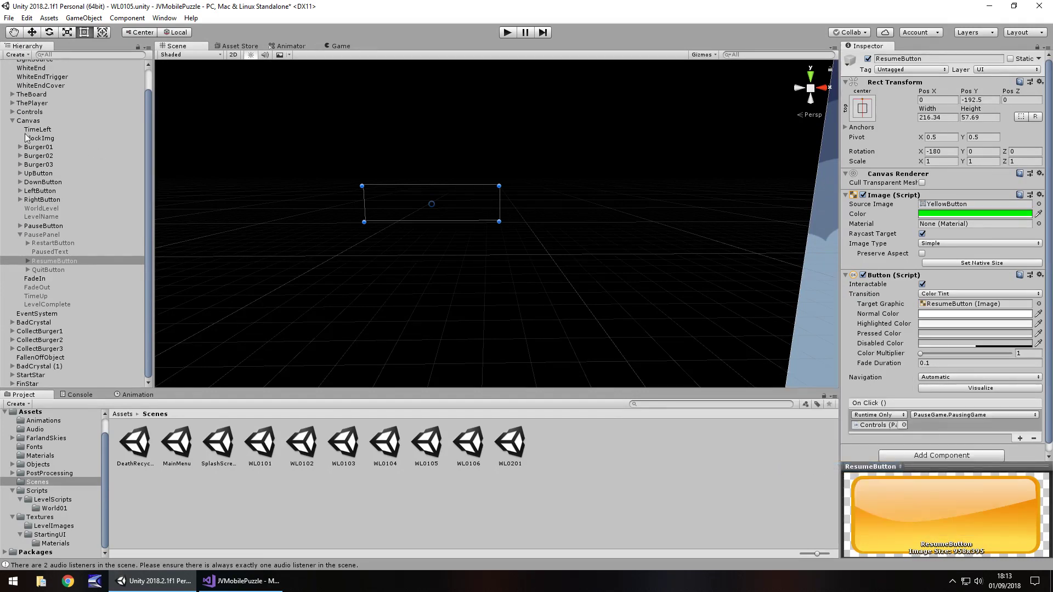
Step: Assign Controls to the On Click event of WL0105's QuitButton with the function PauseGame.QuitToMenu
left_click(48, 269)
left_click_drag(31, 112, 876, 426)
left_click(957, 415)
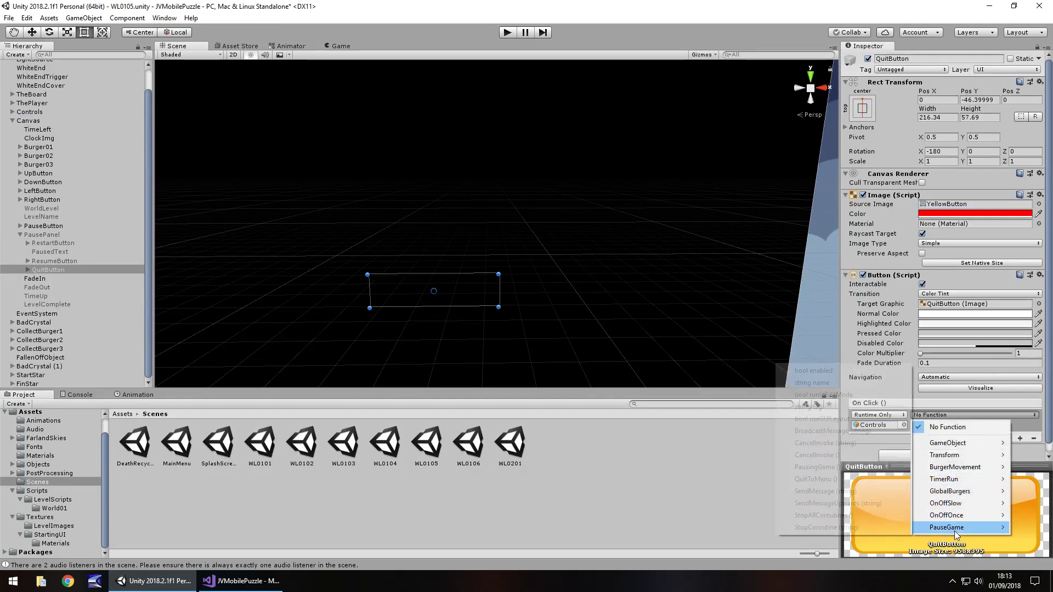
mouse_move(946, 527)
left_click(809, 479)
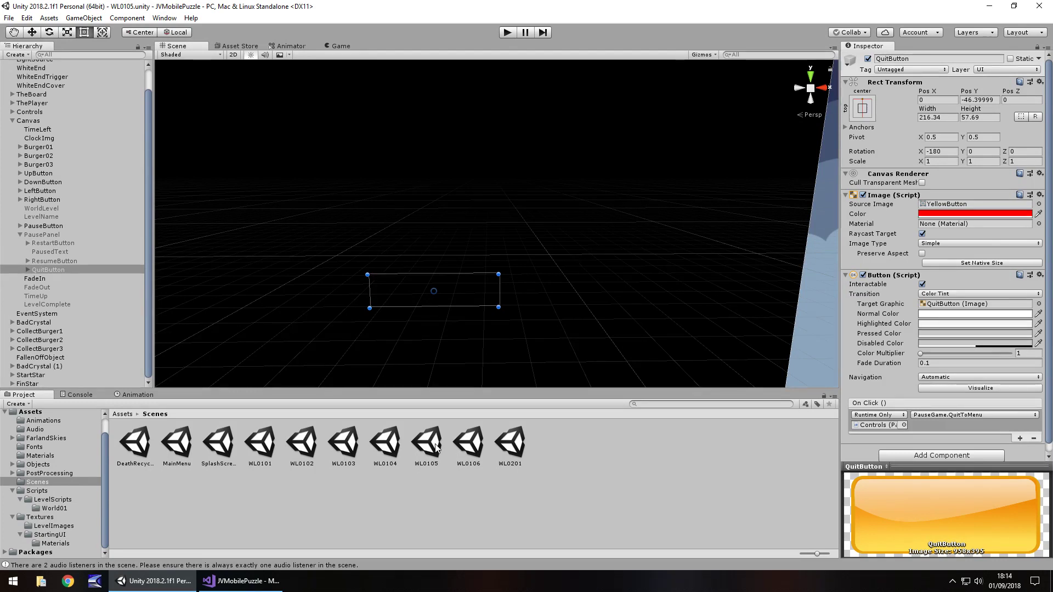
Step: Paste the copied RestartButton, PausedText, ResumeButton and QuitButton into scene WL0106 and nest them under the Canvas's PausePanel
double_click(463, 445)
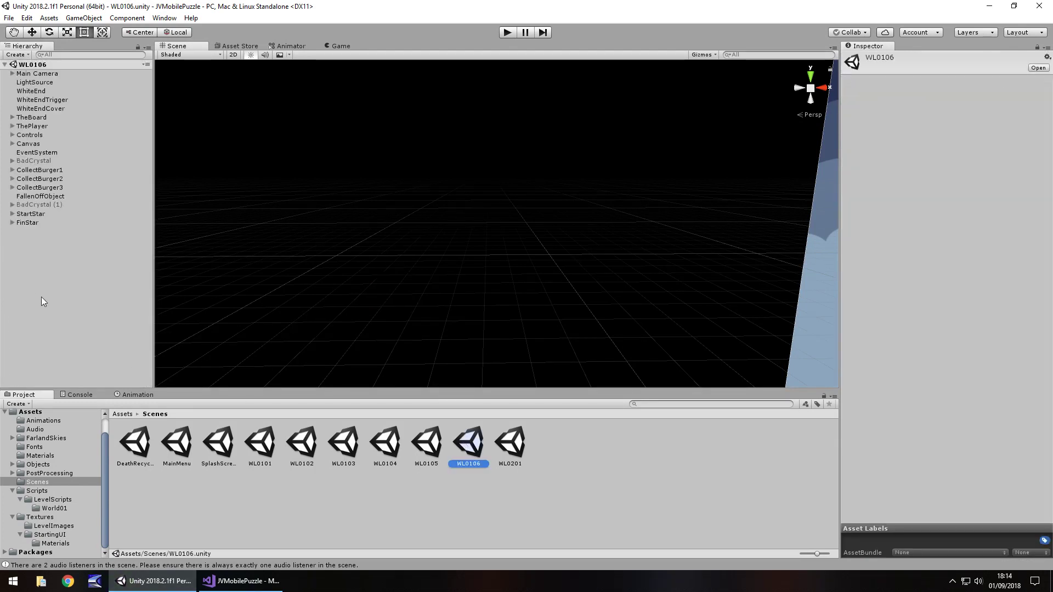
left_click(81, 248)
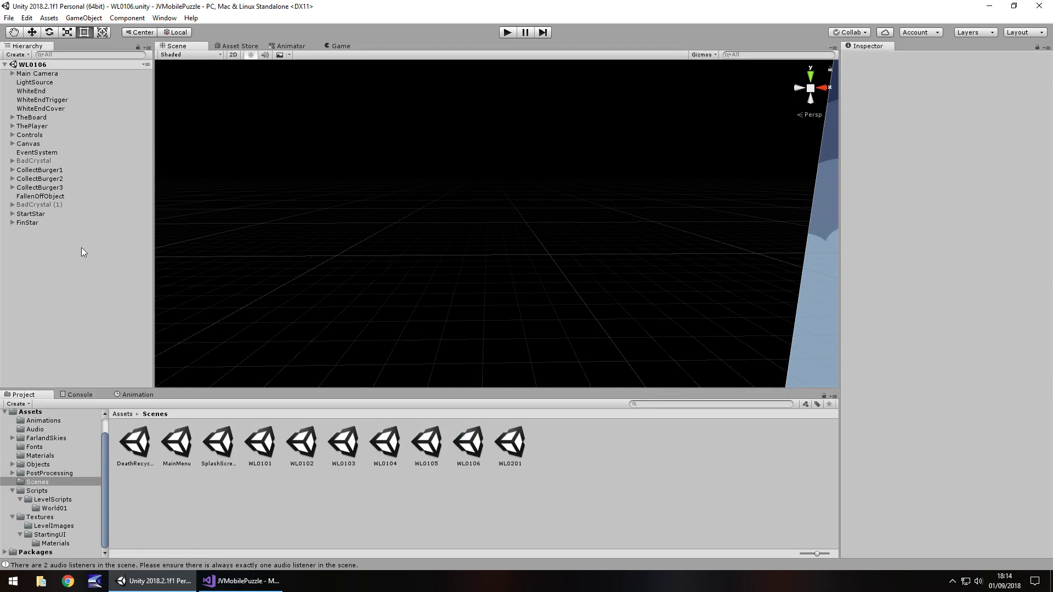
key("ctrl+v")
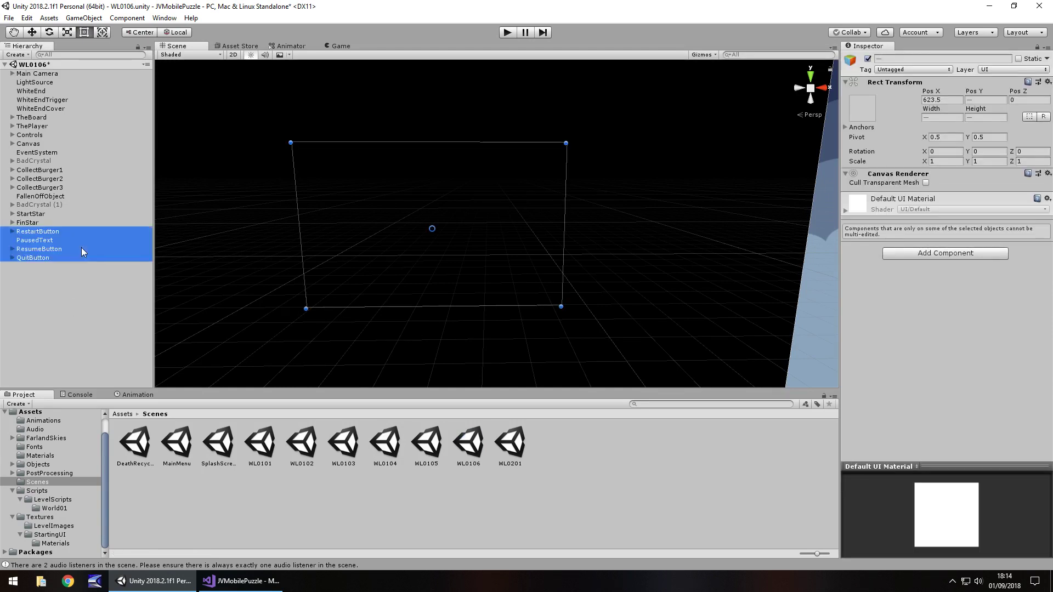
left_click(12, 144)
left_click_drag(40, 382, 50, 261)
Step: Assign FallenOffObject to the On Click event of WL0106's RestartButton with the function FallenOff.RestartLevelFromPause
left_click(30, 267)
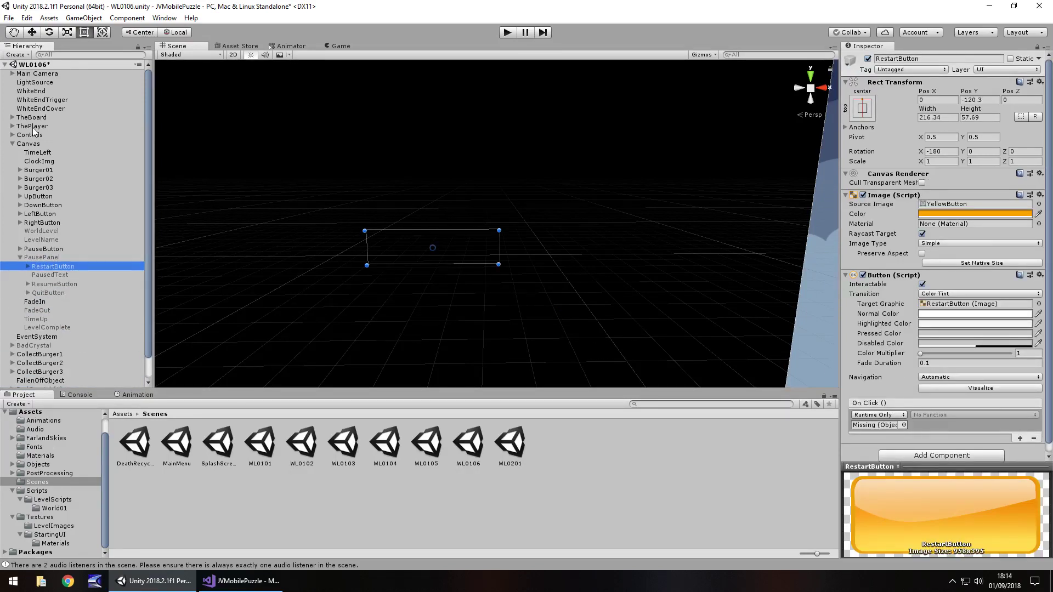
scroll(39, 347, "down", 2)
left_click_drag(38, 358, 877, 426)
left_click(932, 414)
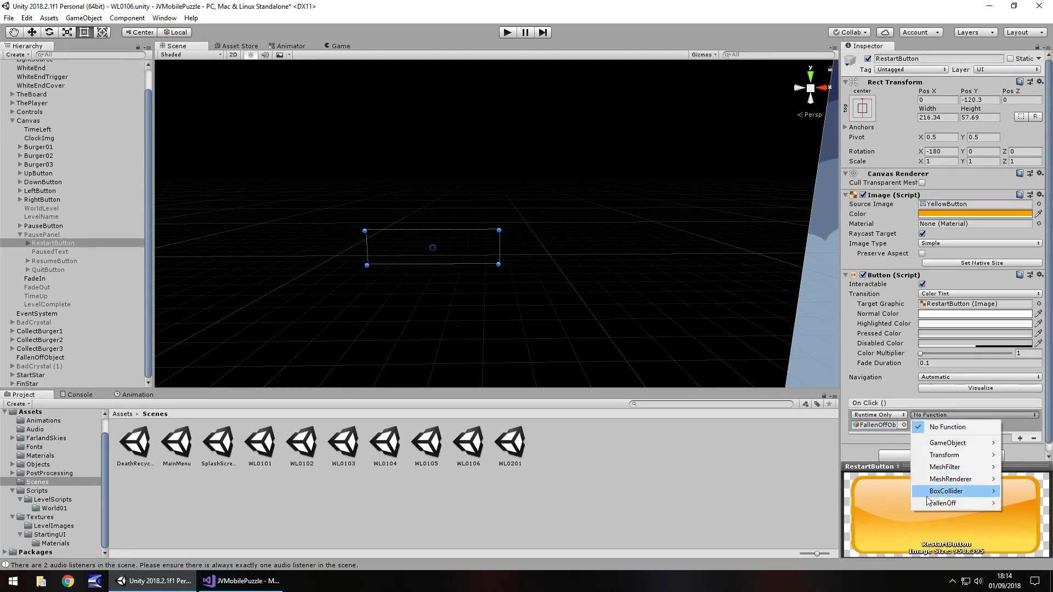
mouse_move(932, 504)
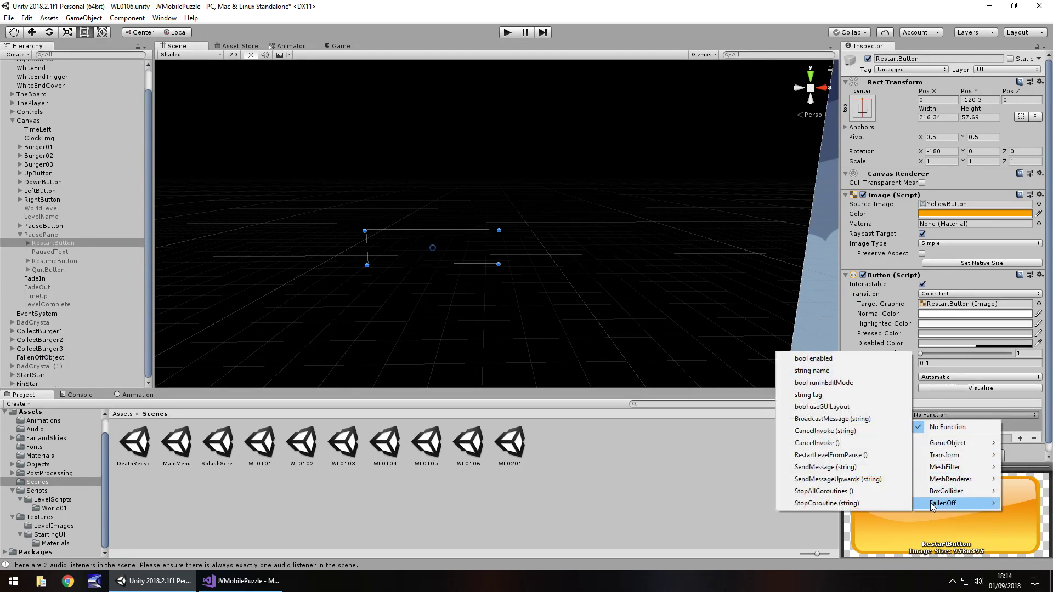
left_click(830, 455)
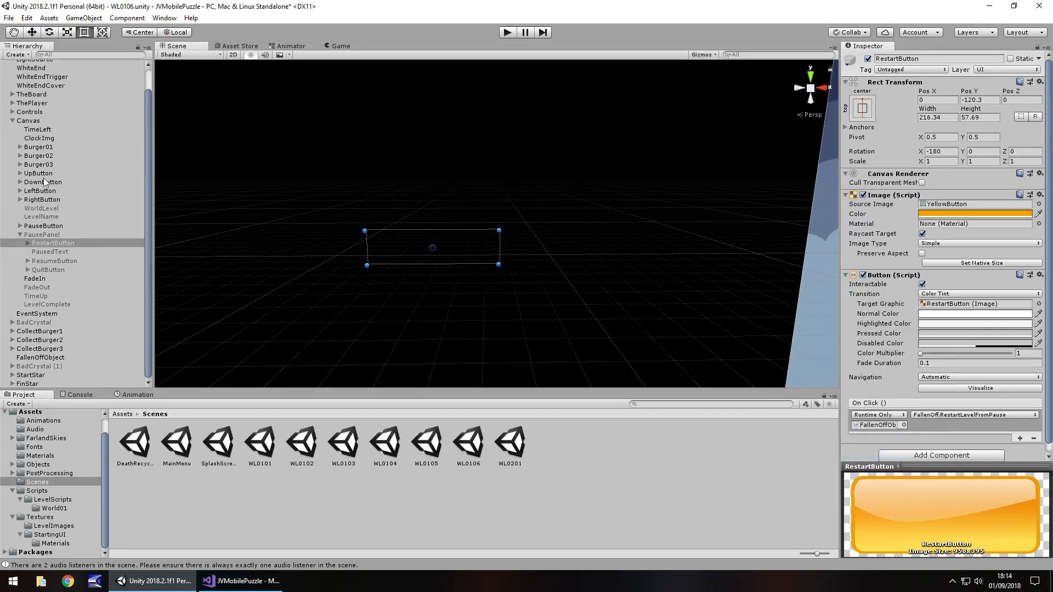
Step: Assign Controls to the On Click event of WL0106's ResumeButton with the function PauseGame.PausingGame
left_click(54, 261)
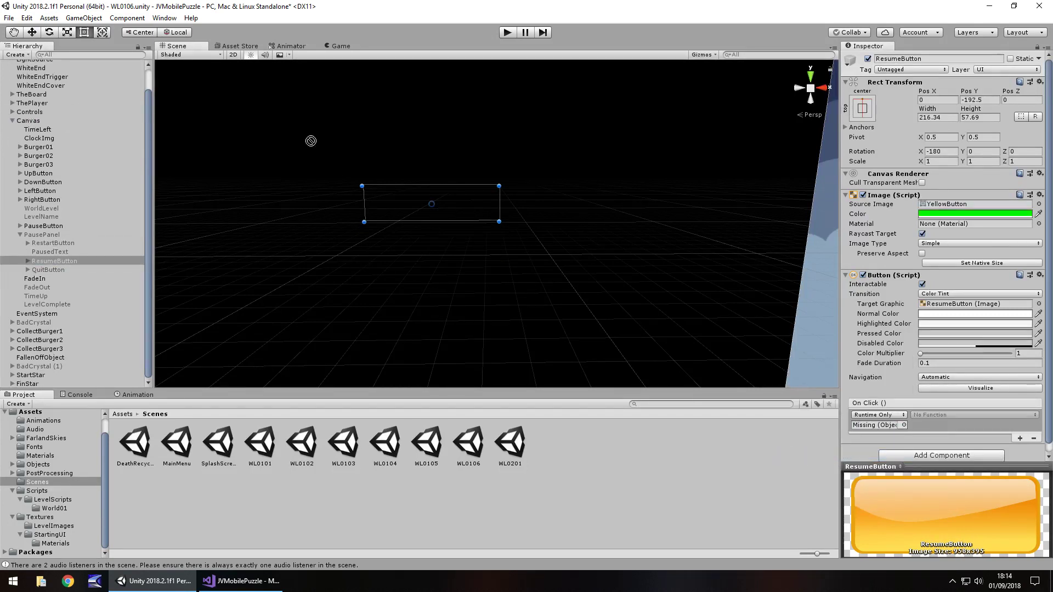
left_click_drag(310, 140, 877, 425)
left_click(943, 414)
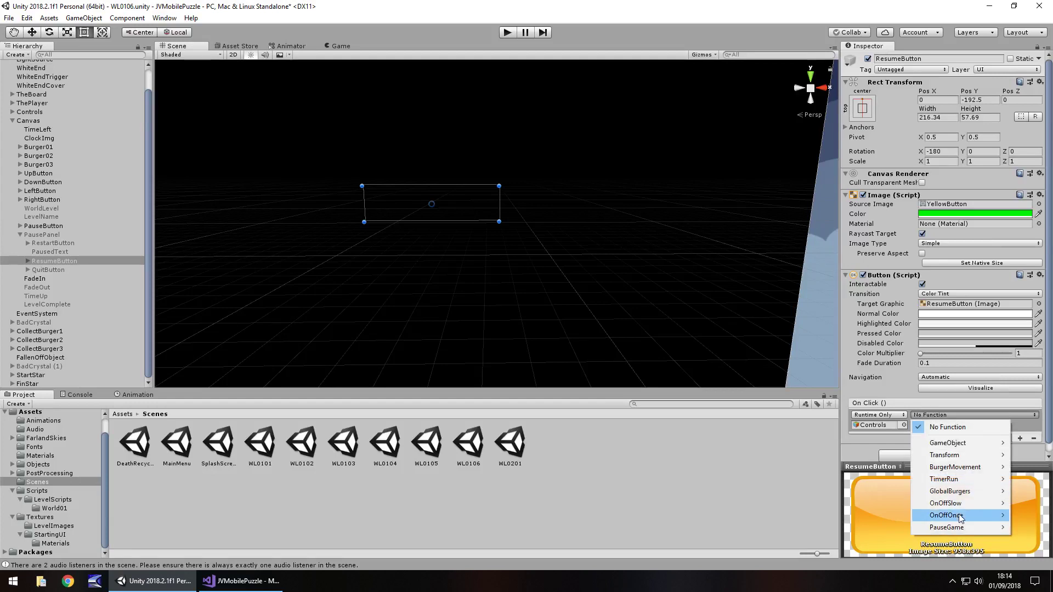
mouse_move(963, 529)
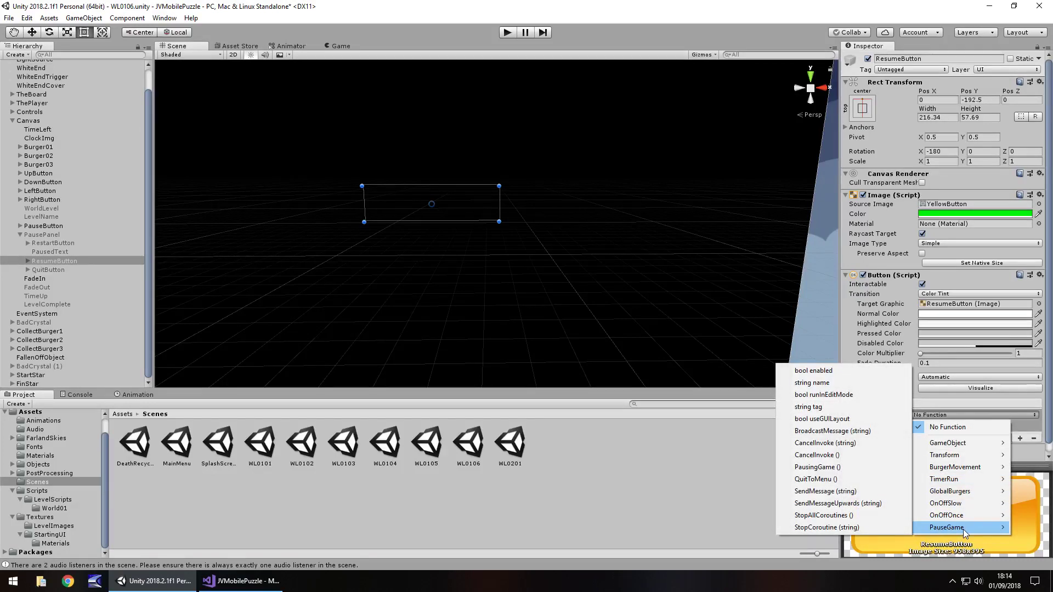
left_click(858, 467)
Step: Assign Controls to the On Click event of WL0106's QuitButton with the function PauseGame.QuitToMenu
left_click(47, 269)
left_click_drag(33, 112, 880, 426)
left_click(942, 414)
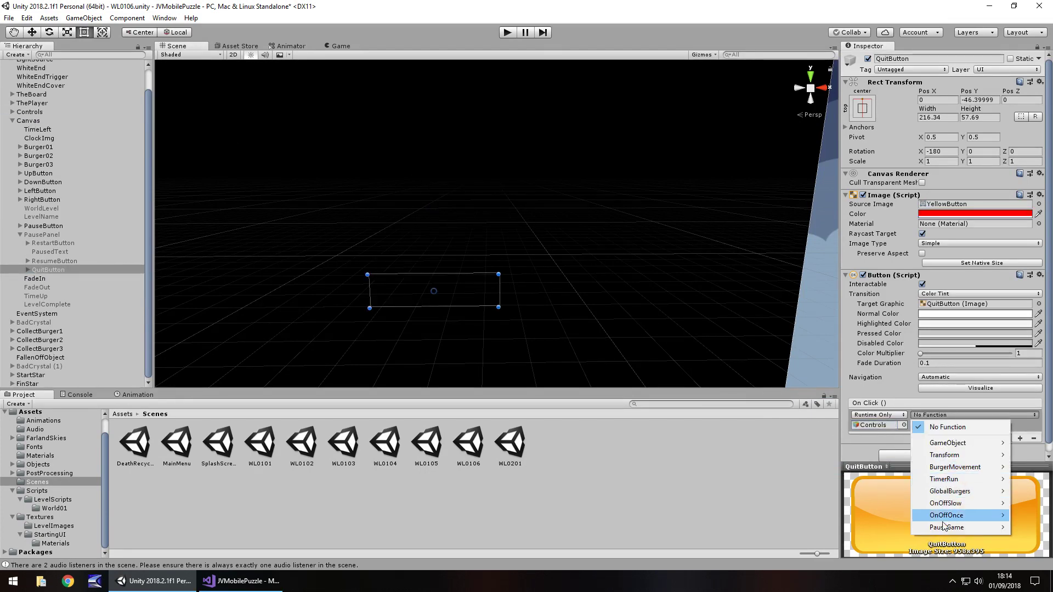
mouse_move(944, 527)
left_click(817, 480)
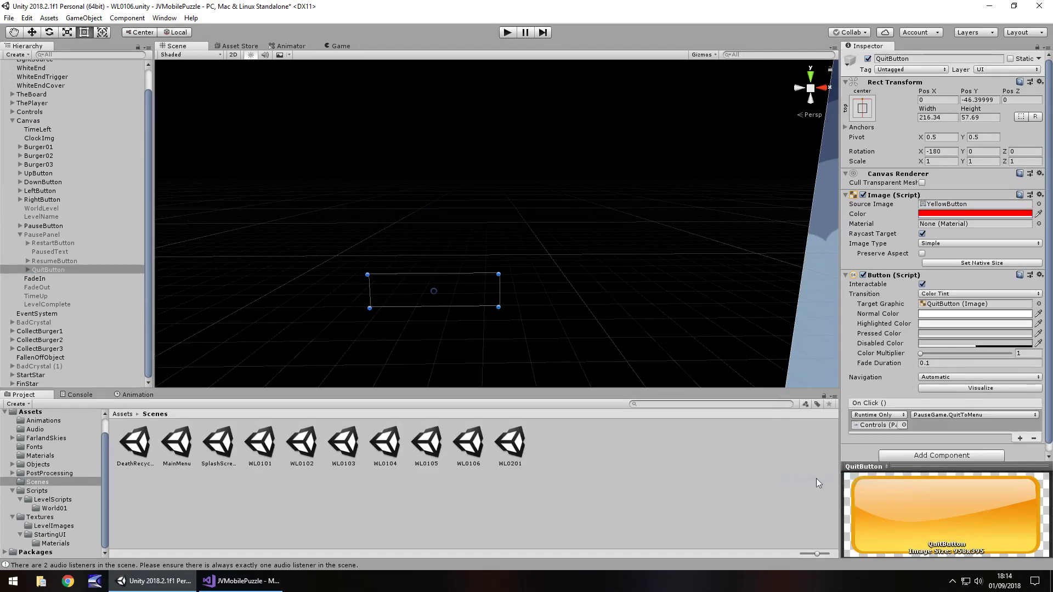
Step: Paste the copied RestartButton, PausedText, ResumeButton and QuitButton into scene WL0201 and nest them under the Canvas's PausePanel
double_click(510, 441)
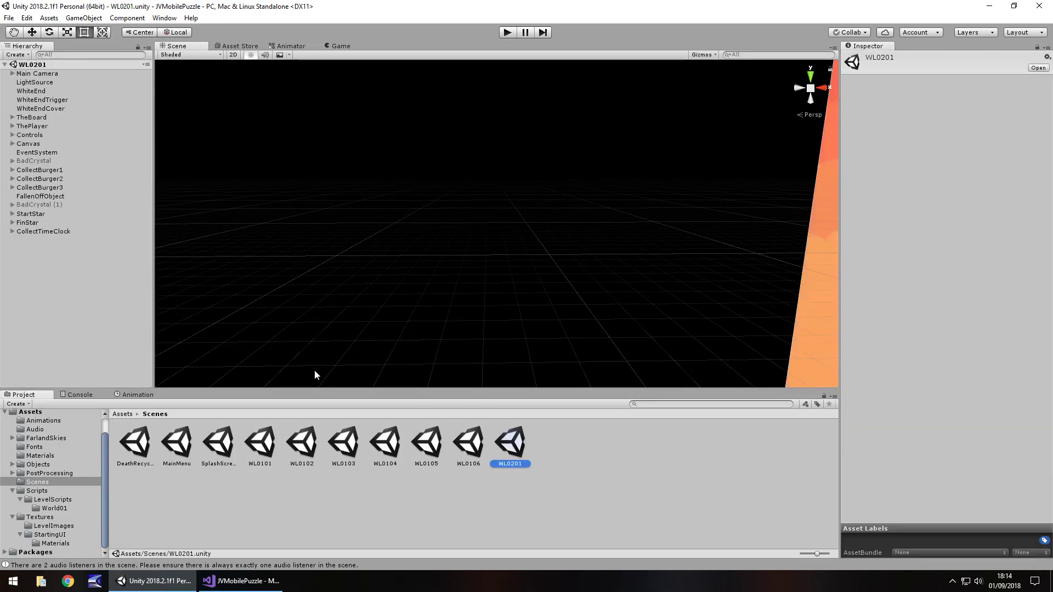
left_click(120, 268)
key("ctrl+v")
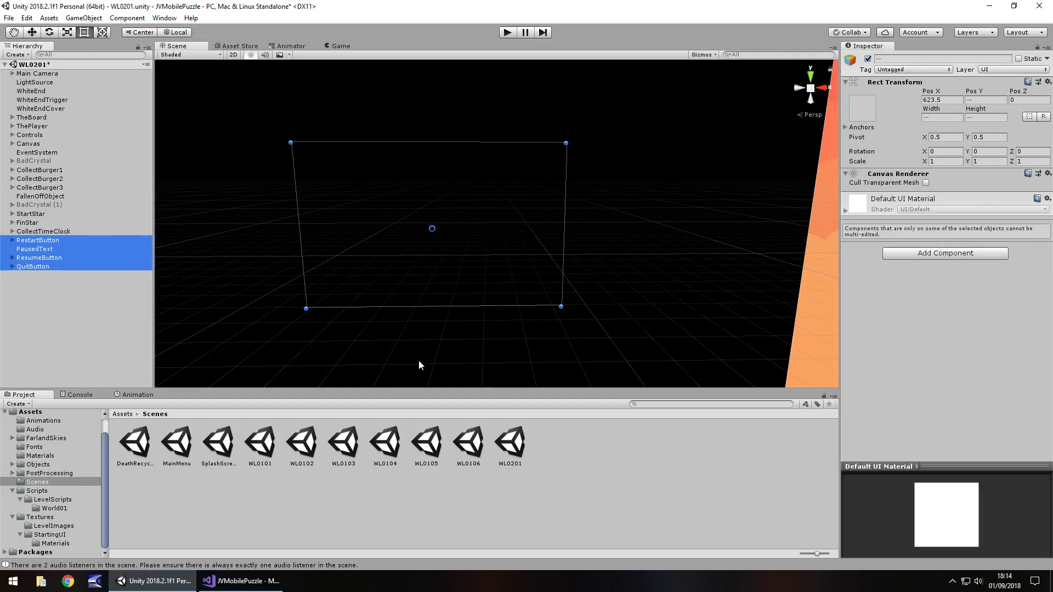
left_click(12, 144)
scroll(40, 322, "down", 3)
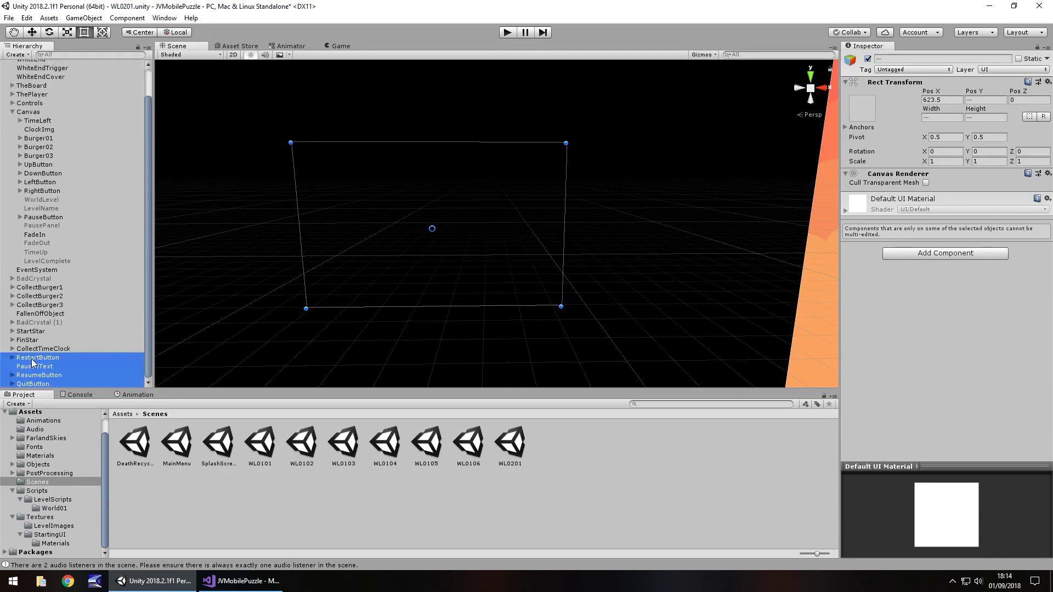
left_click_drag(33, 363, 53, 227)
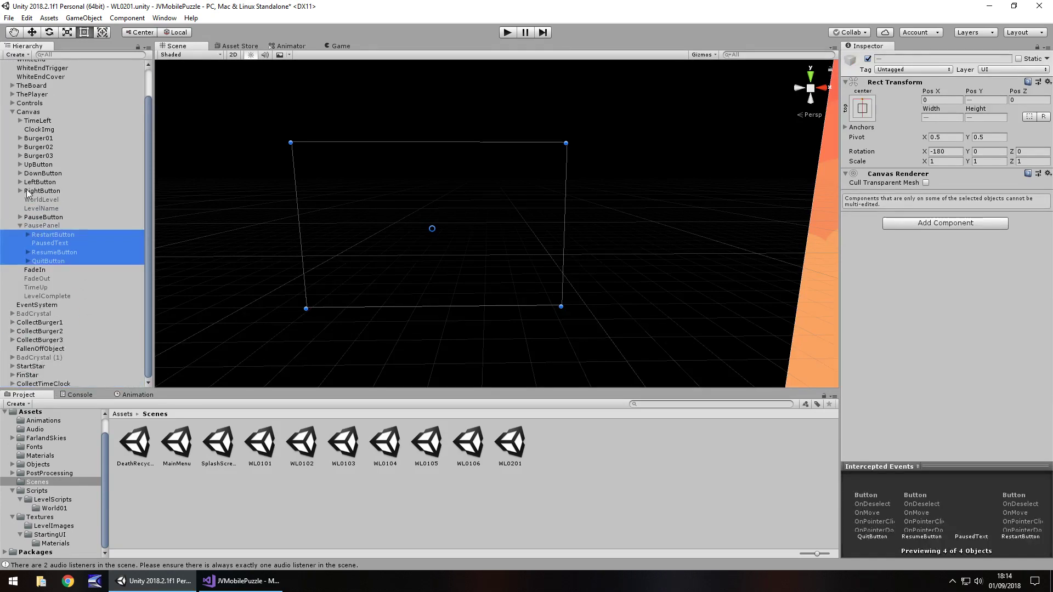
Step: Assign FallenOffObject to the On Click event of WL0201's RestartButton with the function FallenOff.RestartLevelFromPause
scroll(27, 242, "up", 3)
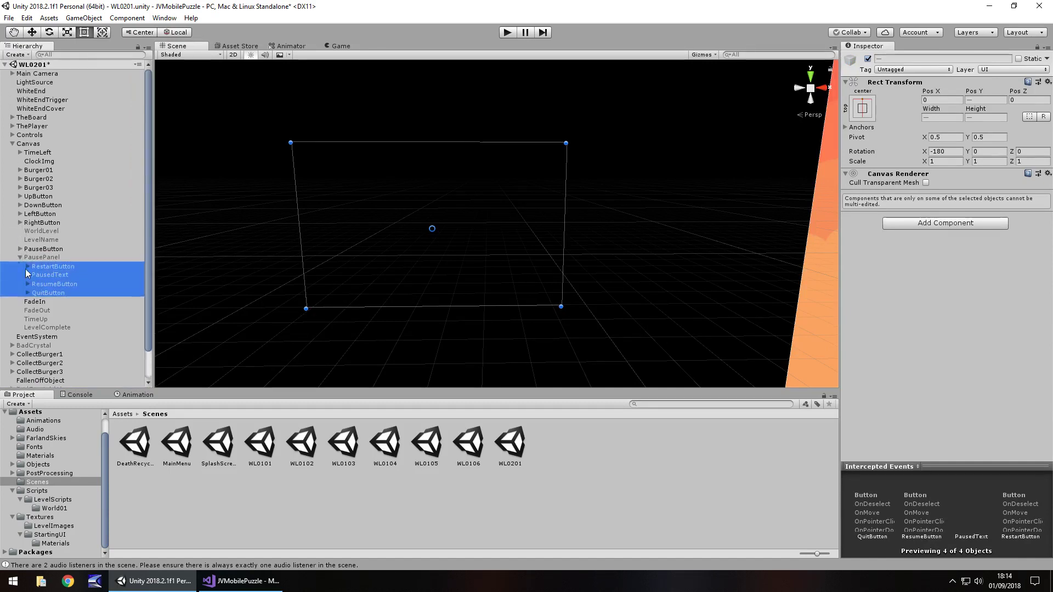
left_click(43, 266)
scroll(49, 301, "down", 3)
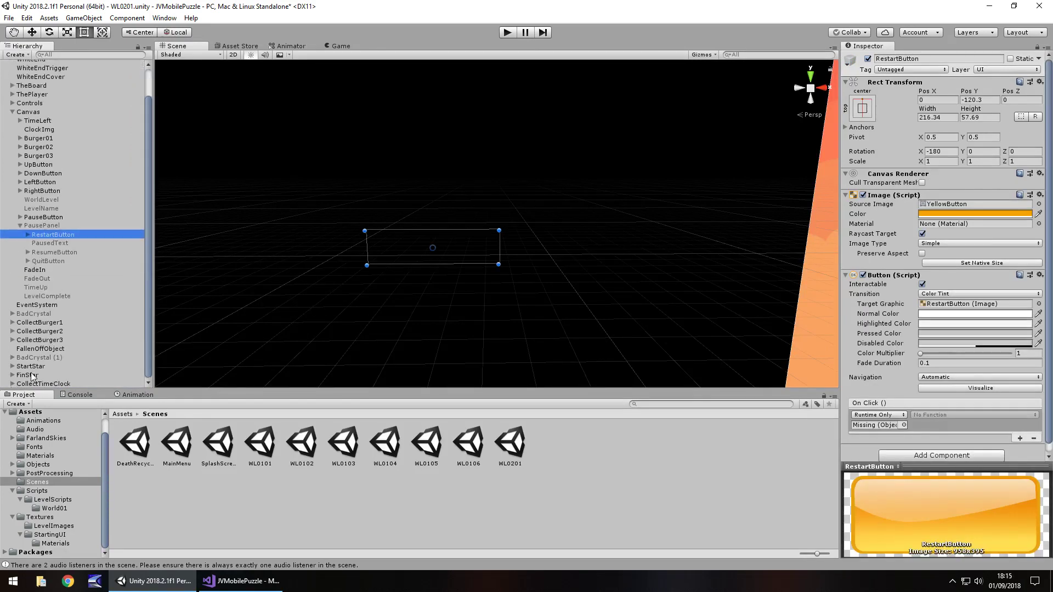
left_click_drag(37, 353, 874, 424)
left_click(935, 416)
mouse_move(954, 502)
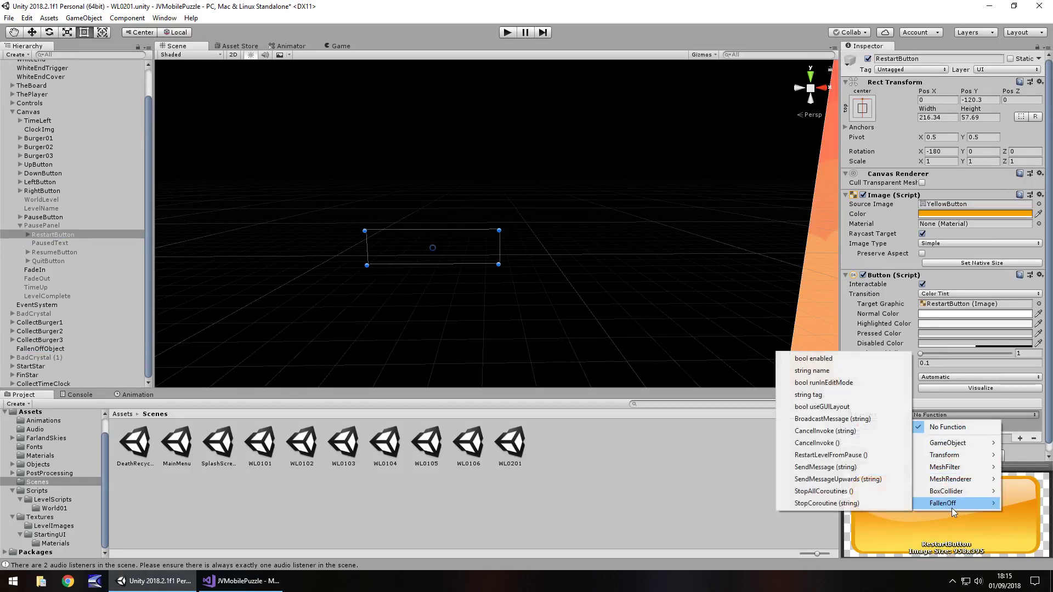
left_click(828, 455)
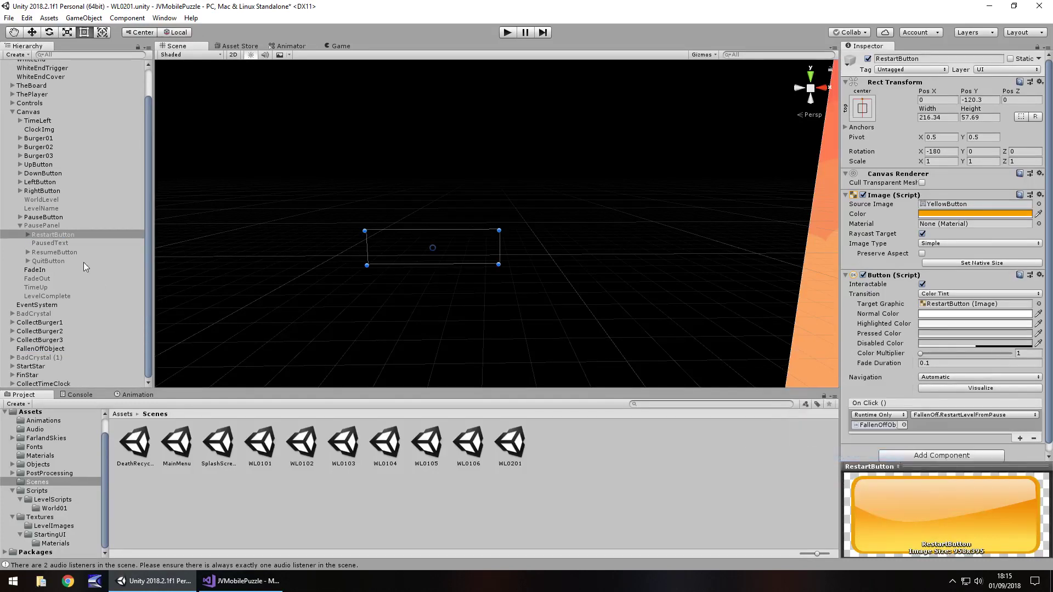
Step: Assign Controls to the On Click event of WL0201's ResumeButton with the function PauseGame.PausingGame
left_click(47, 250)
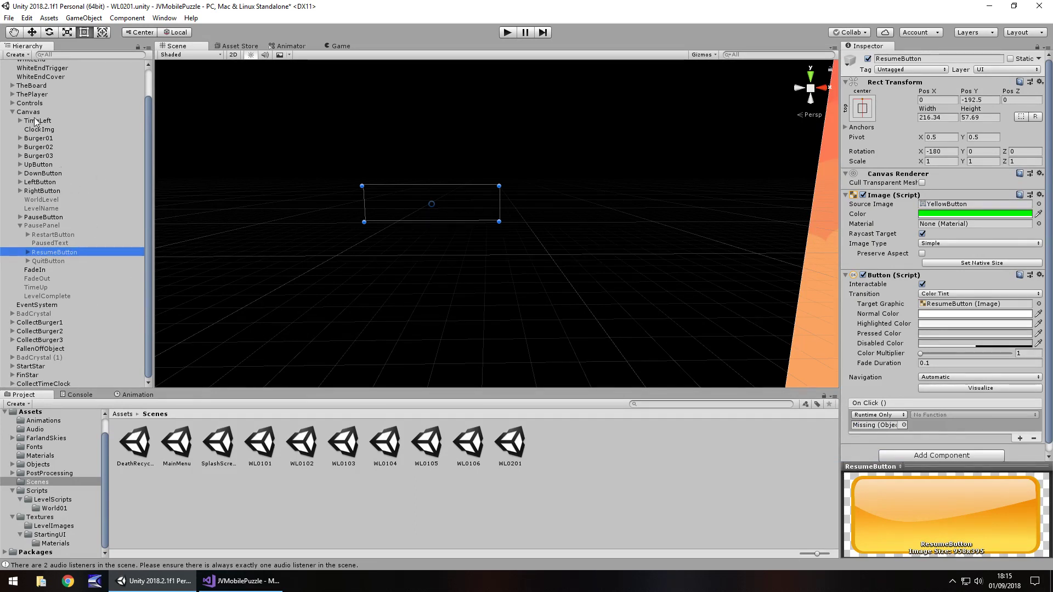
left_click_drag(29, 105, 880, 425)
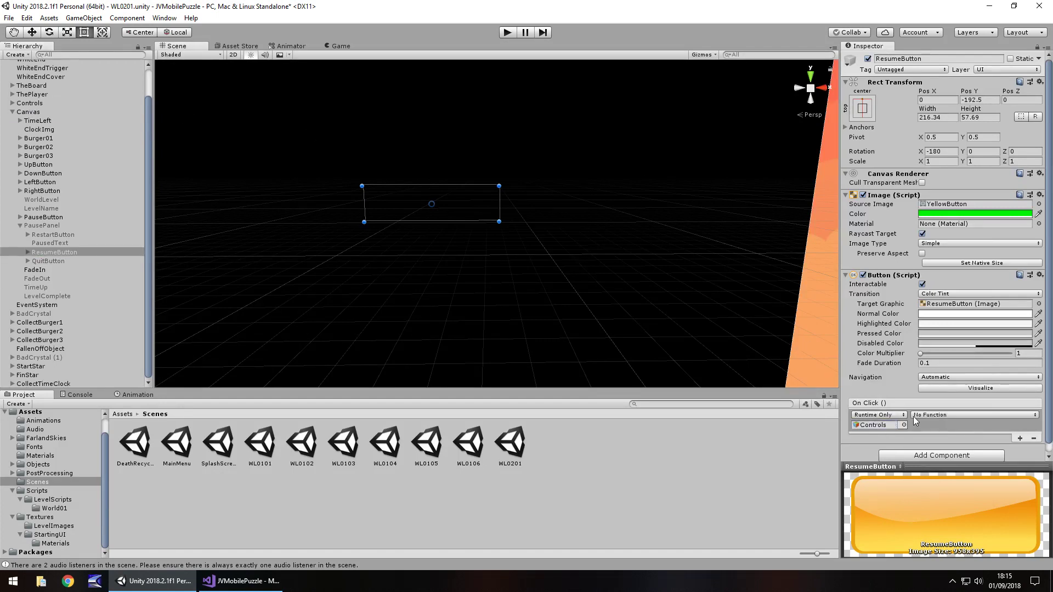
left_click(935, 415)
mouse_move(962, 529)
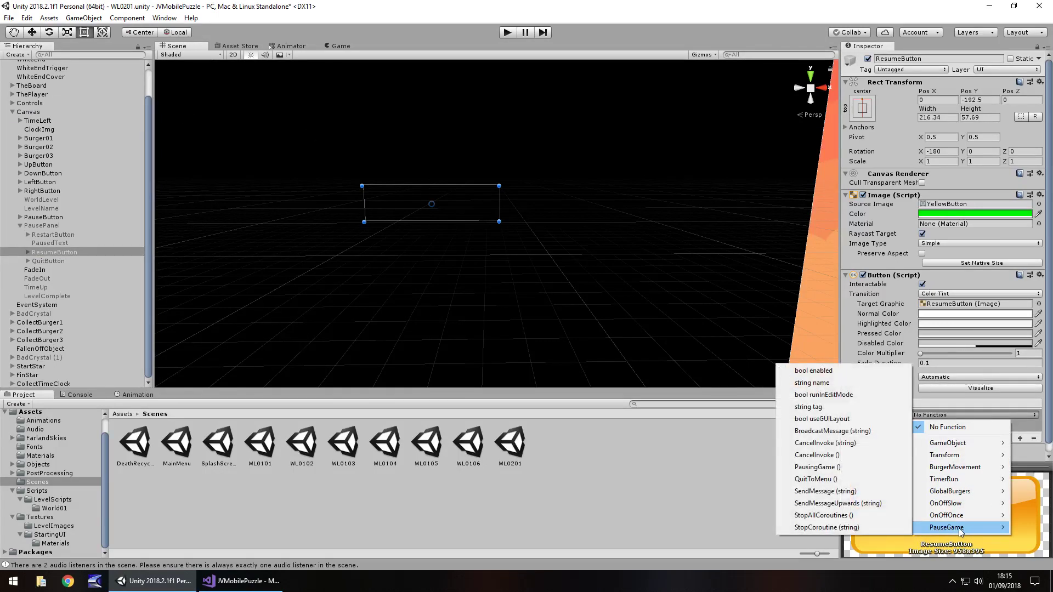
left_click(817, 467)
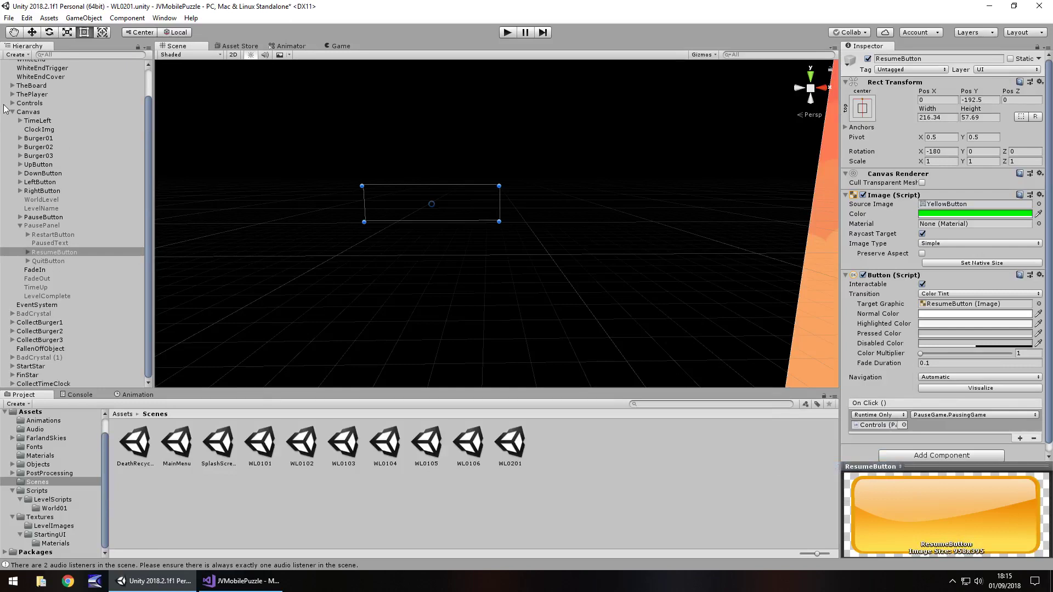
Step: Assign Controls to the On Click event of WL0201's QuitButton with the function PauseGame.QuitToMenu
left_click(48, 260)
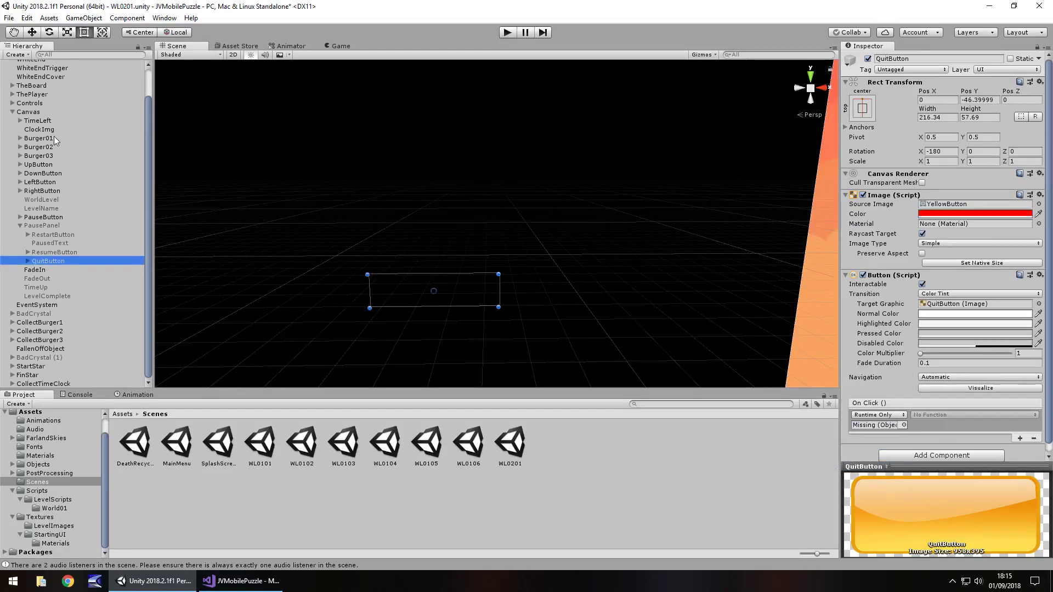
left_click_drag(29, 103, 875, 425)
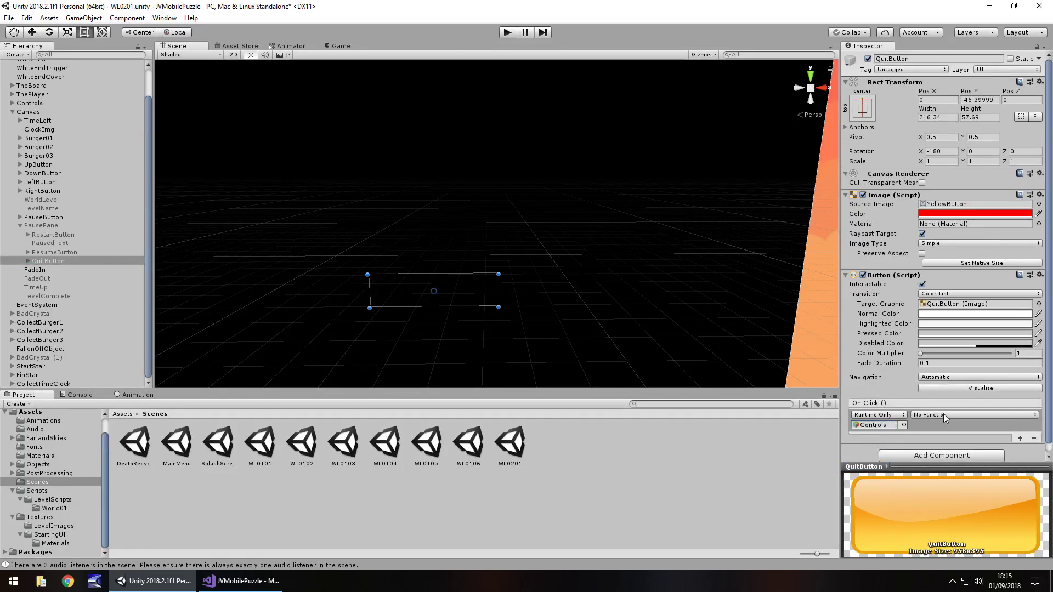
left_click(944, 416)
mouse_move(954, 527)
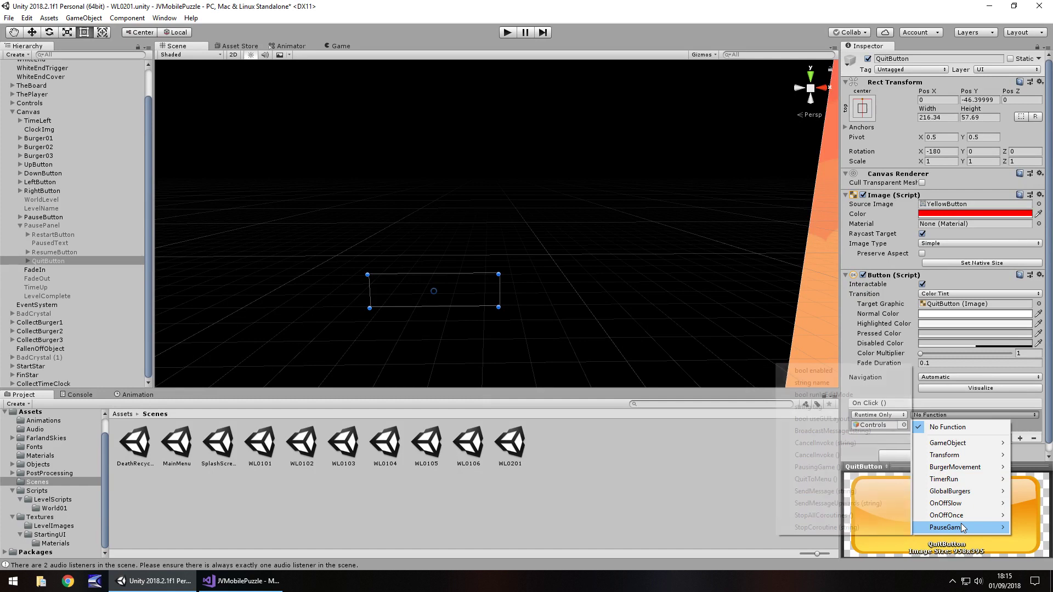
left_click(817, 481)
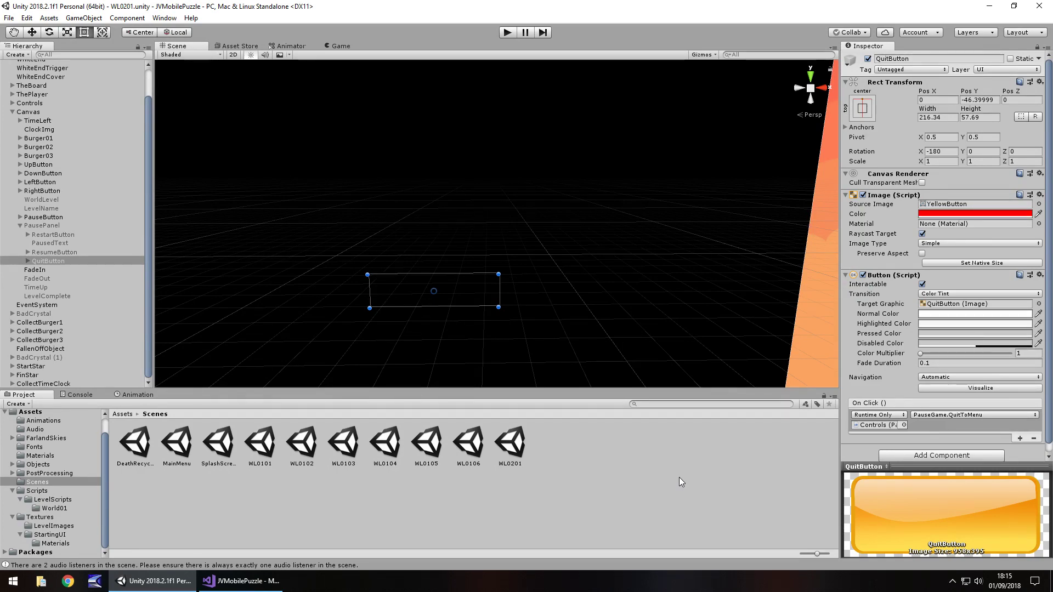
left_click(678, 477)
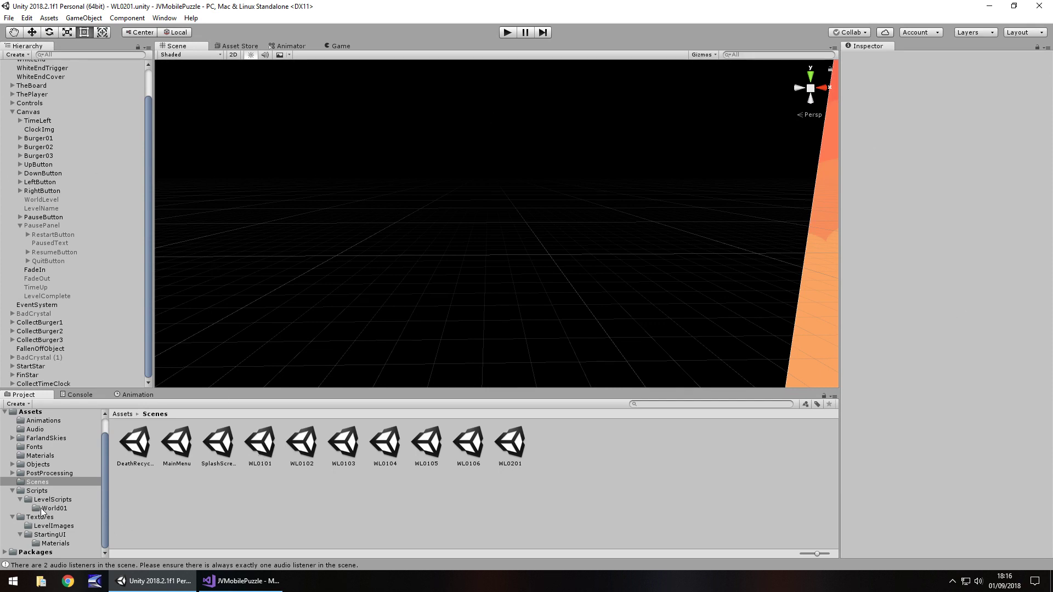
Step: Create a folder named World02 inside the LevelScripts folder
left_click(60, 508)
left_click(53, 500)
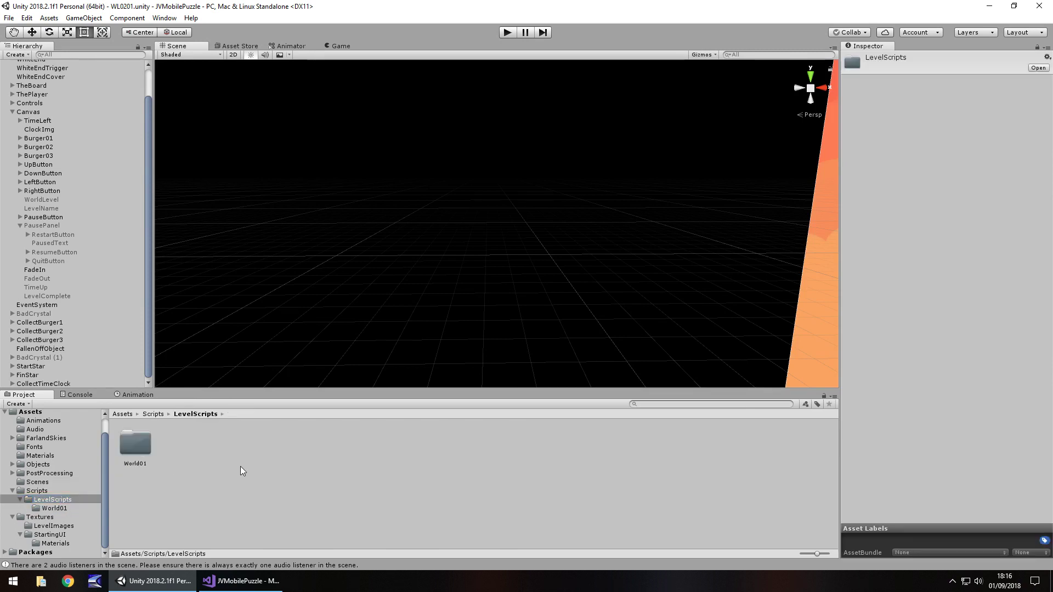
right_click(240, 466)
mouse_move(384, 211)
left_click(445, 193)
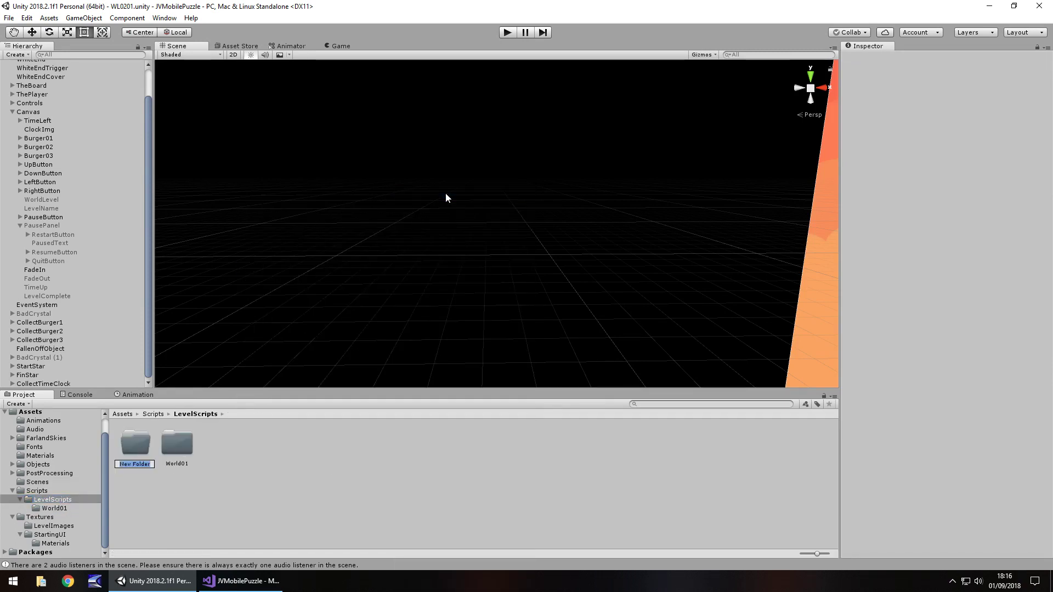
type("World02")
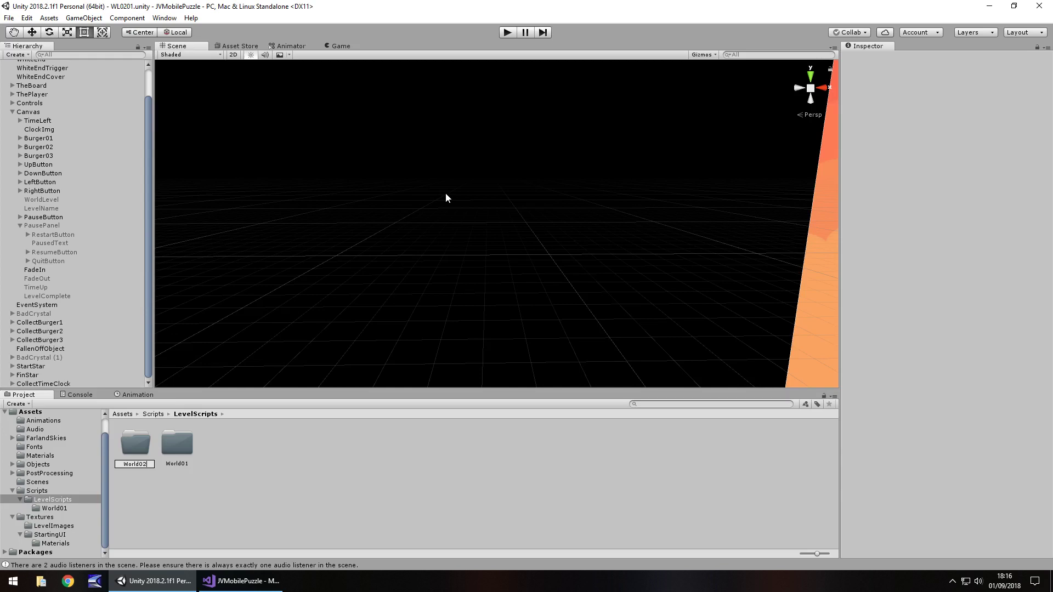
key("Return")
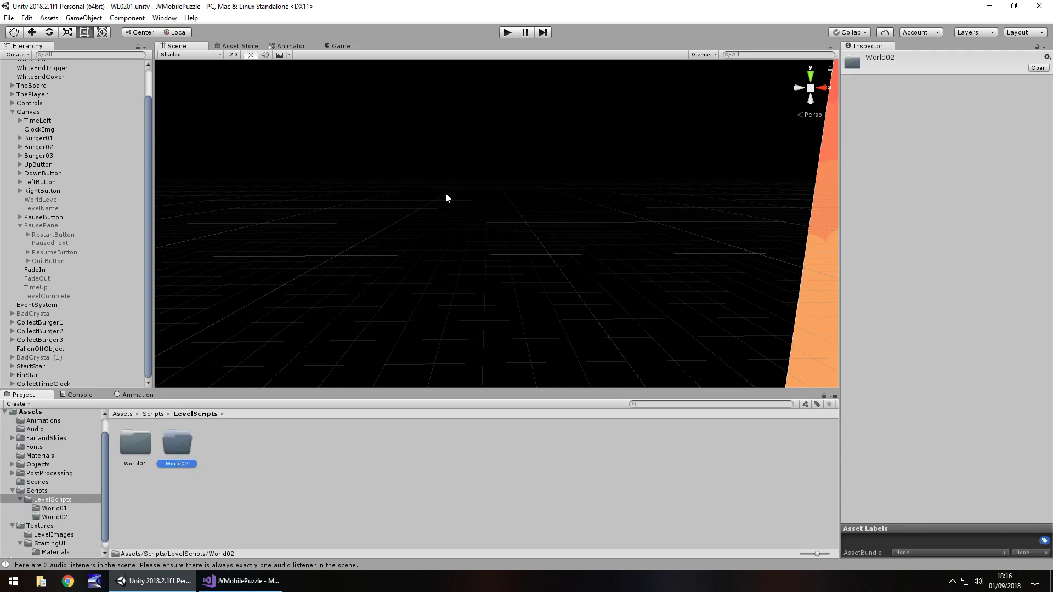
left_click(55, 508)
left_click(344, 445)
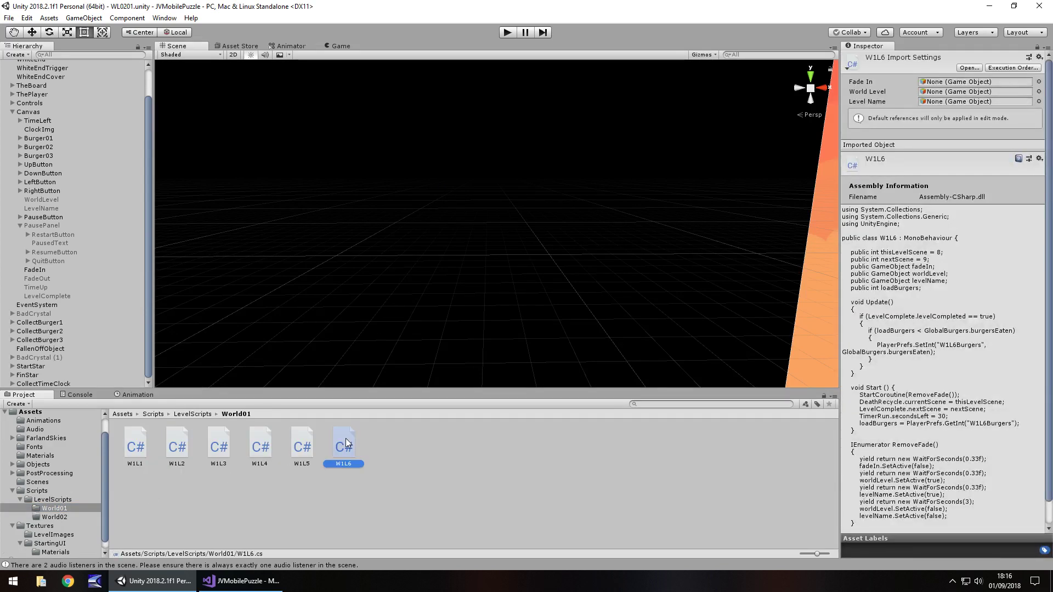
left_click(71, 517)
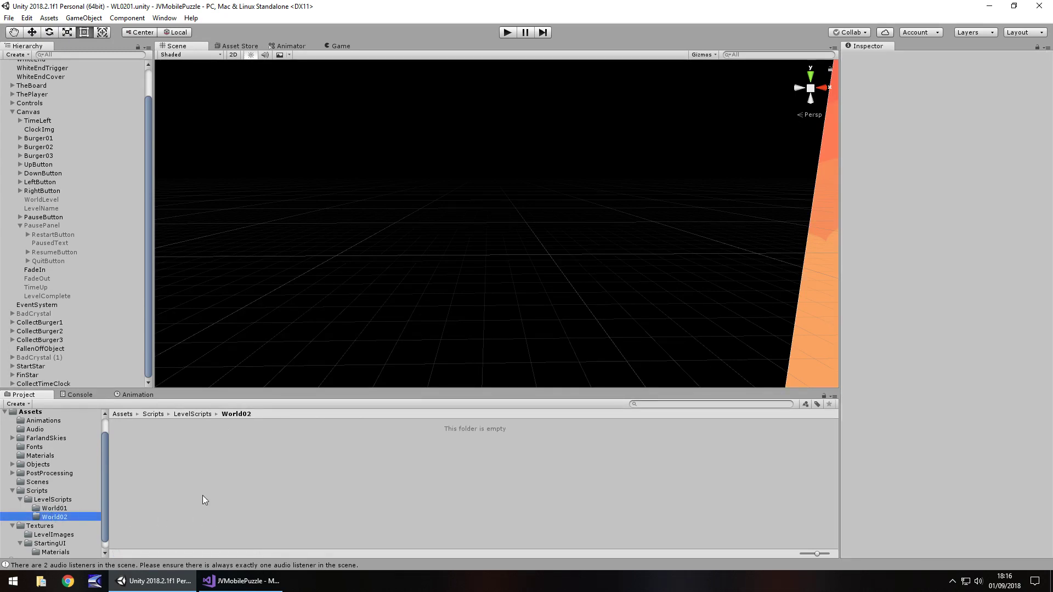
Step: Duplicate the W1L6 script in the World01 folder and move the copy into the World02 folder
left_click(61, 508)
left_click(346, 442)
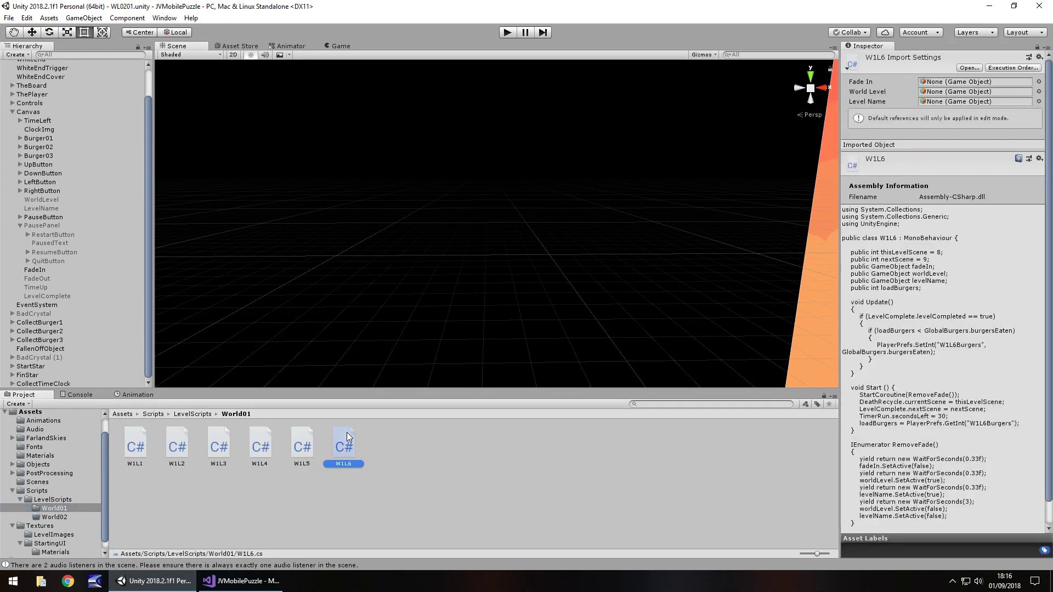
key("ctrl+d")
left_click_drag(392, 442, 54, 517)
Step: Rename the copied level script in the World02 folder to W2L1
left_click(54, 518)
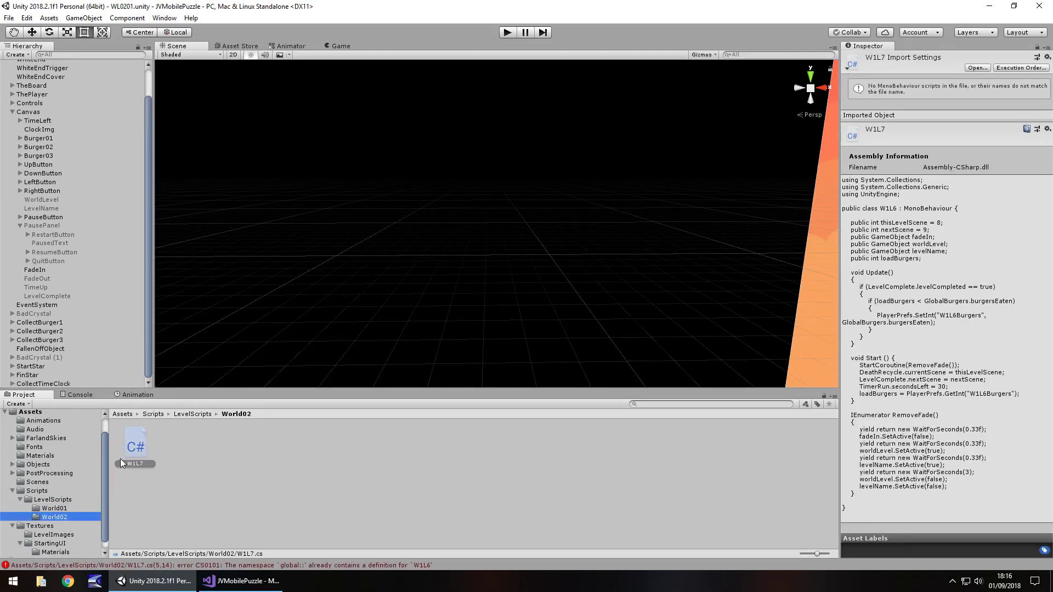
left_click(133, 463)
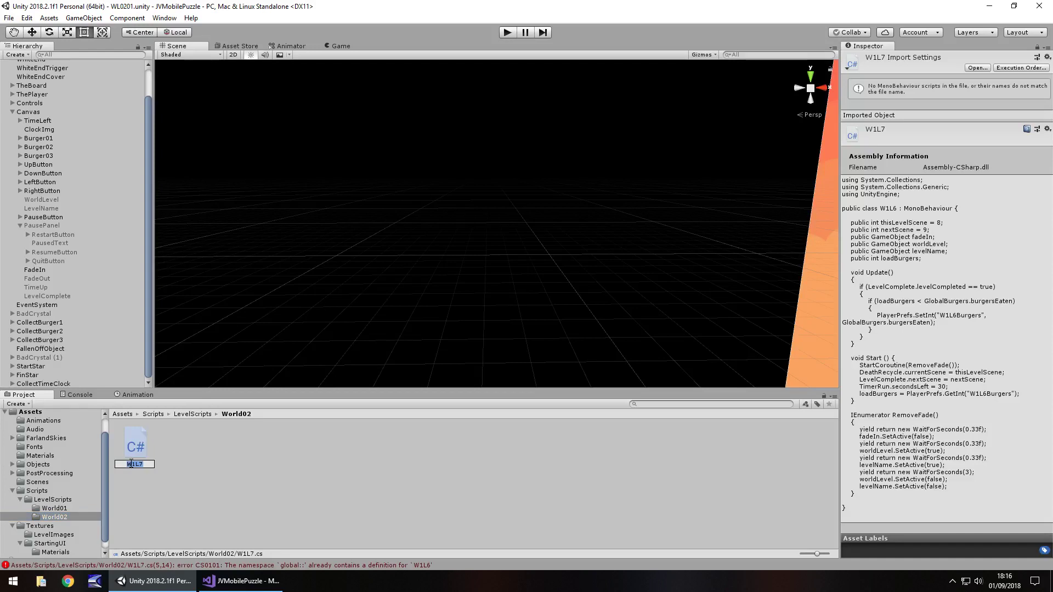
type("2L")
Step: Open the W2L1 script in Visual Studio, rename its class to W2L1 and save the file
double_click(140, 449)
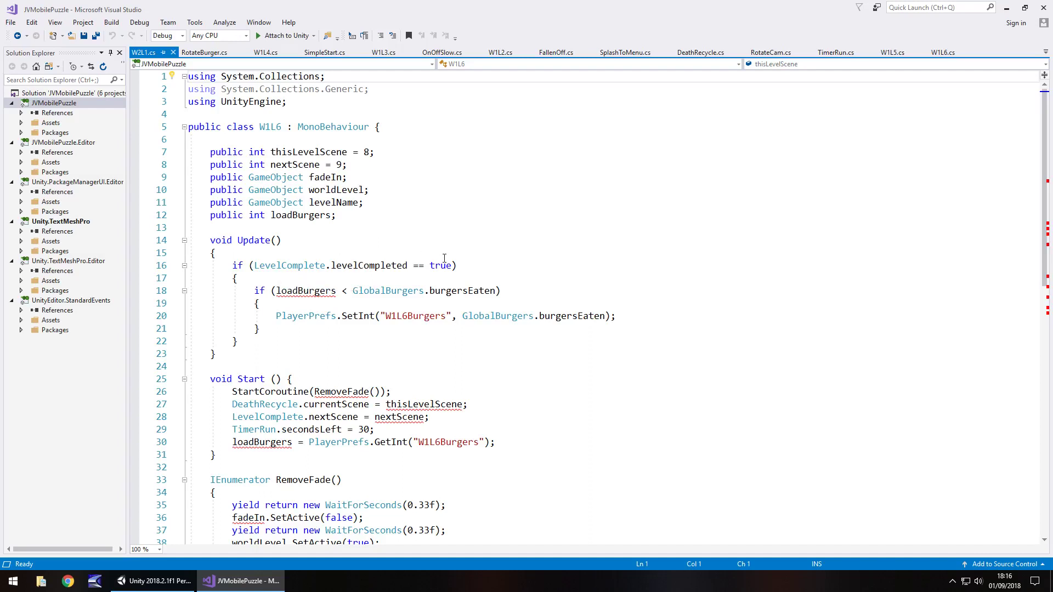
left_click(300, 279)
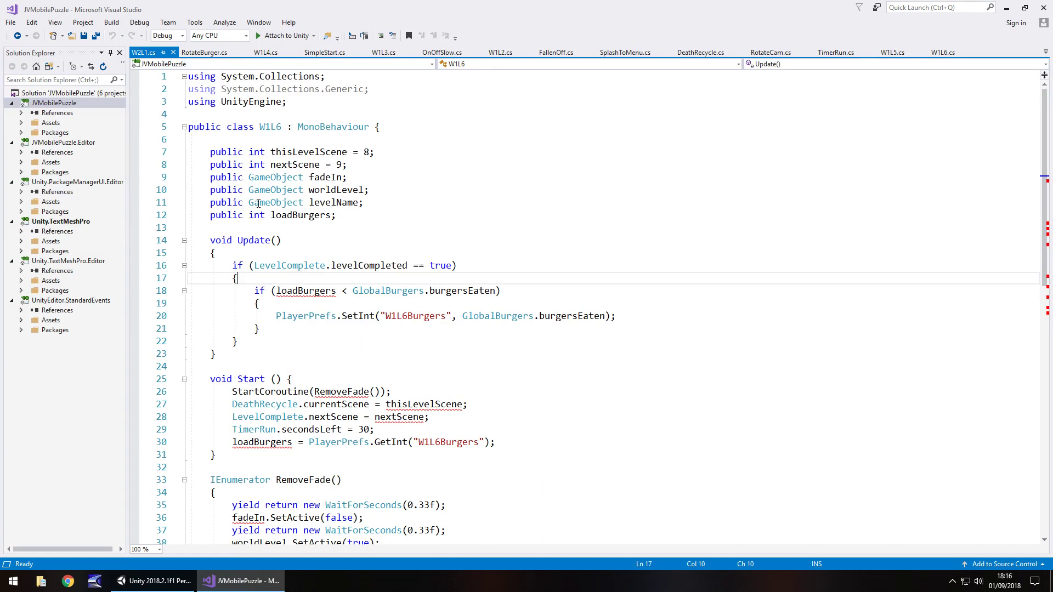
double_click(270, 126)
type("W2L6")
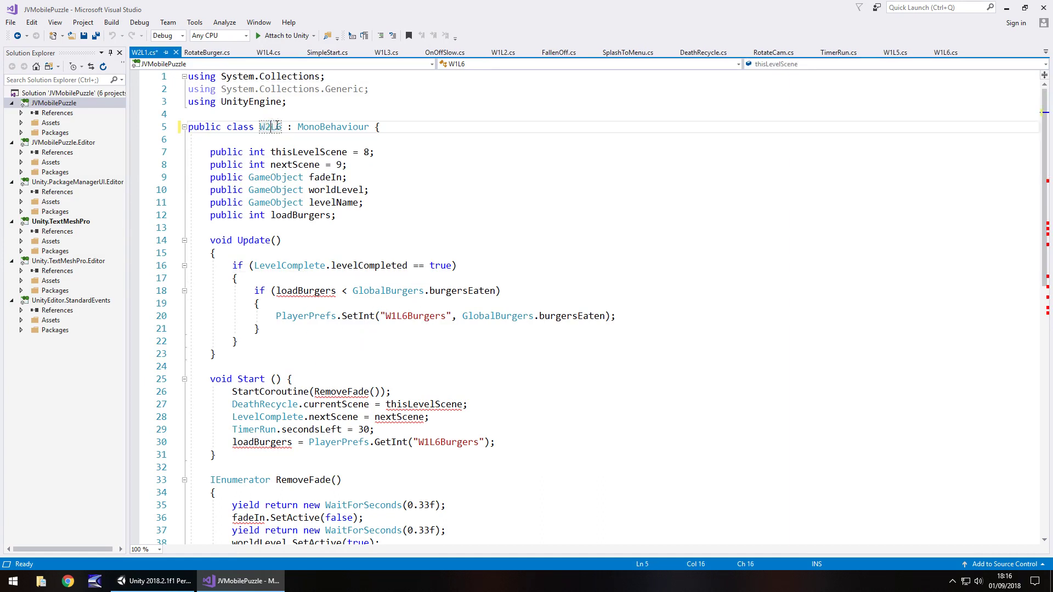
key("BackSpace")
type("1")
key("ctrl+s")
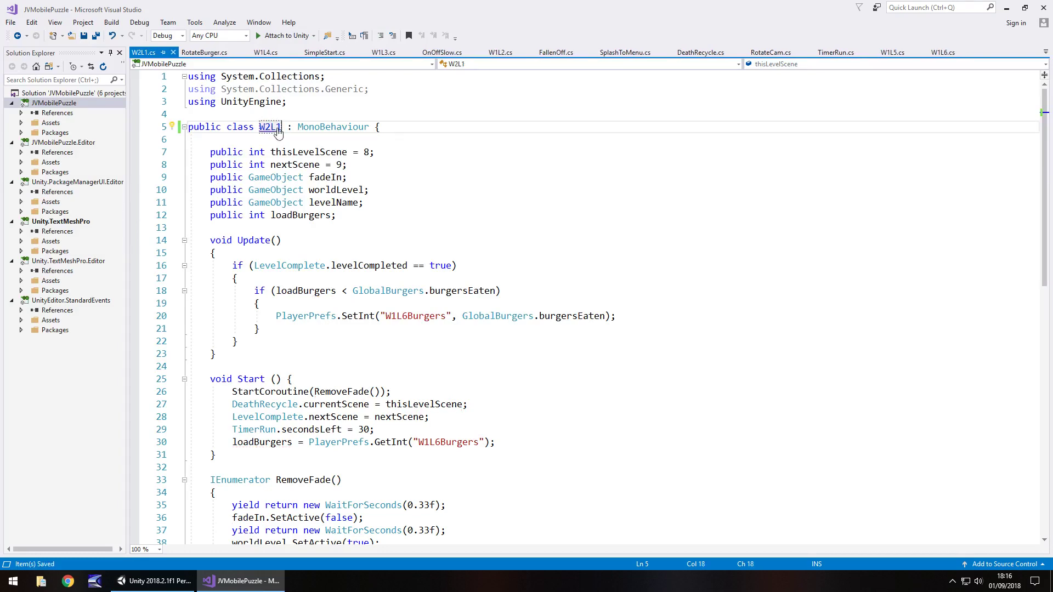
Step: Check the scene numbers in the W1L6 script and the scene indices in Unity's build settings, including WL0201
left_click(185, 586)
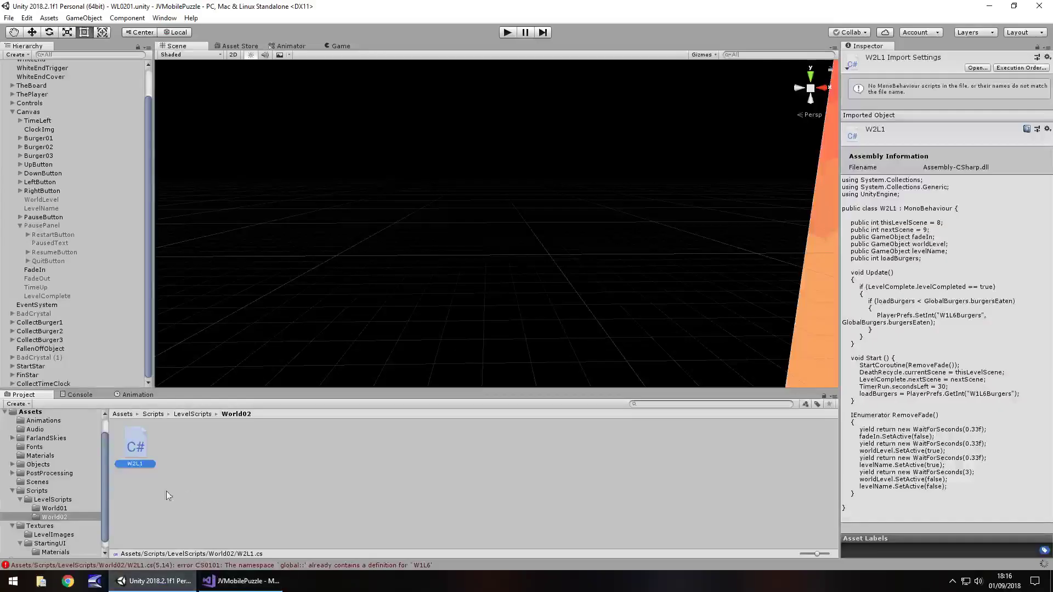
left_click(58, 508)
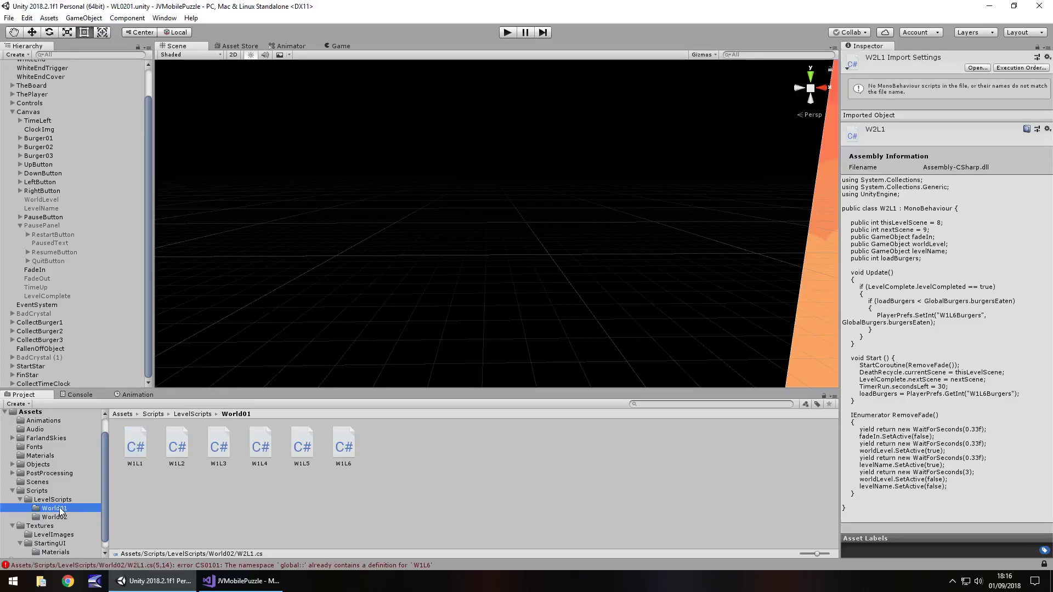
double_click(346, 447)
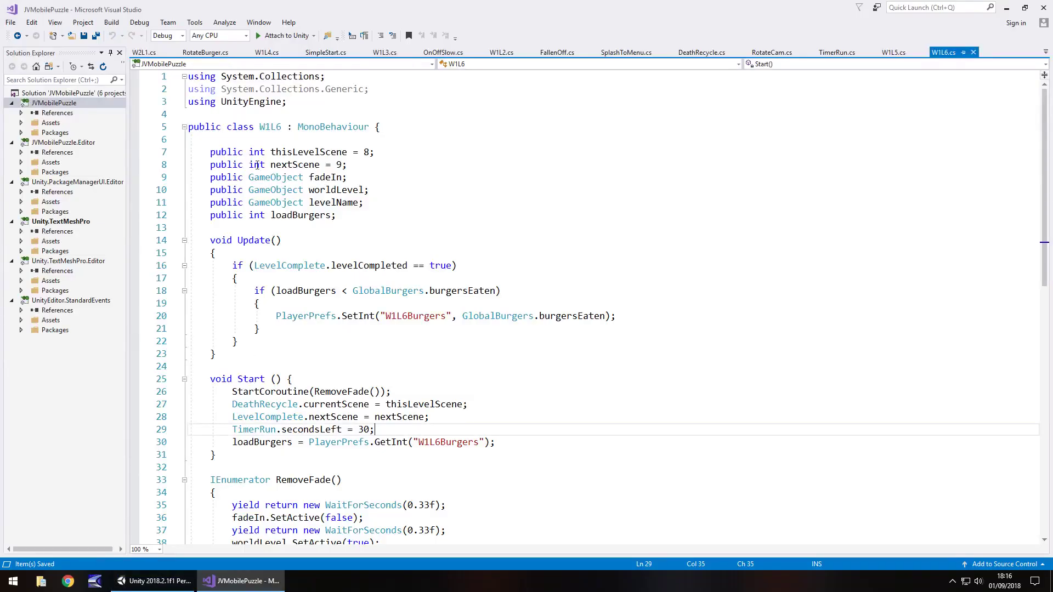
left_click(173, 577)
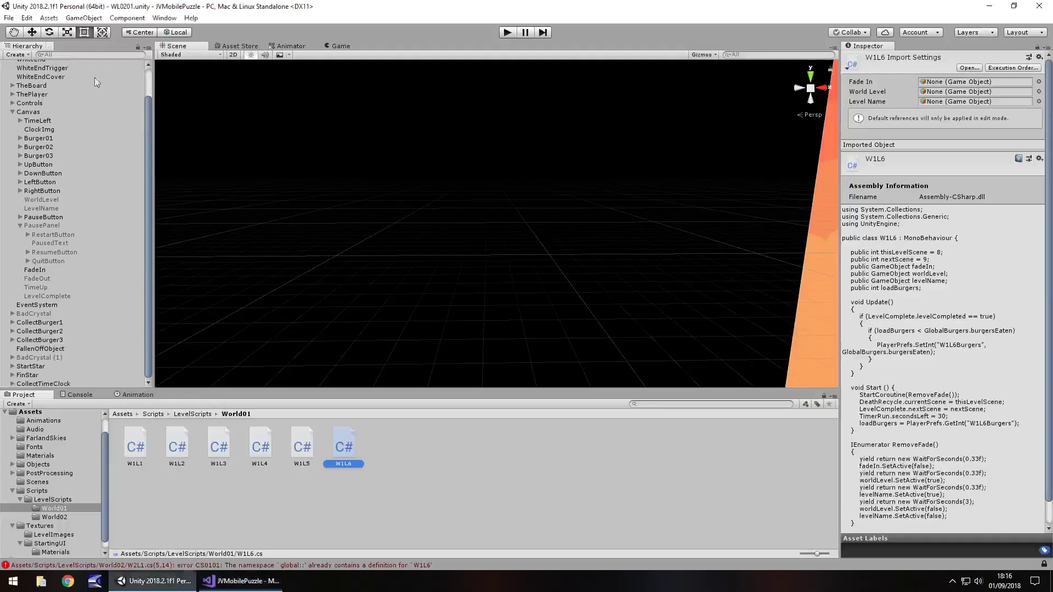
left_click(7, 18)
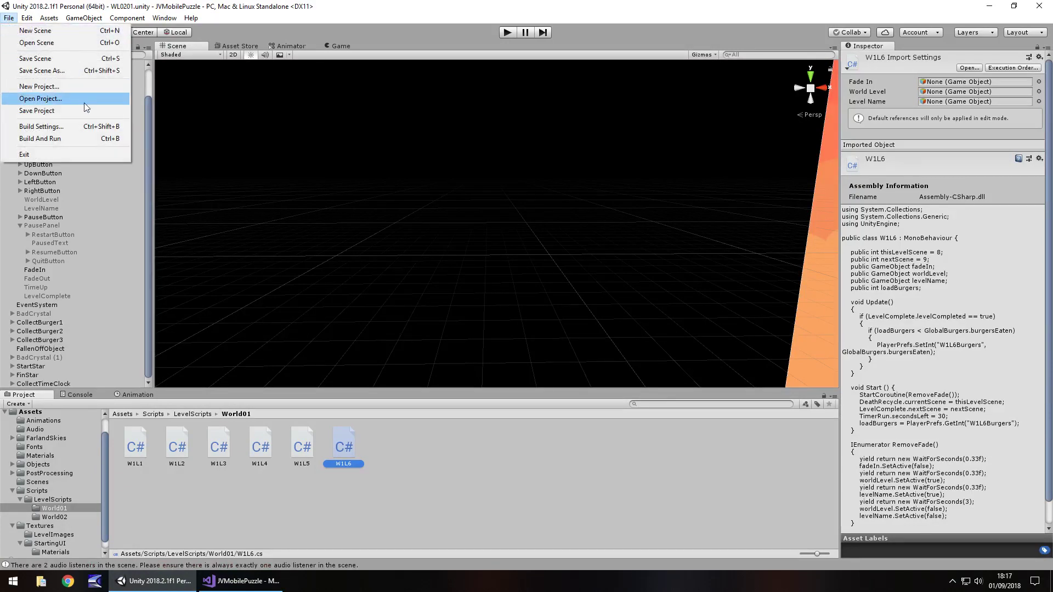
left_click(71, 128)
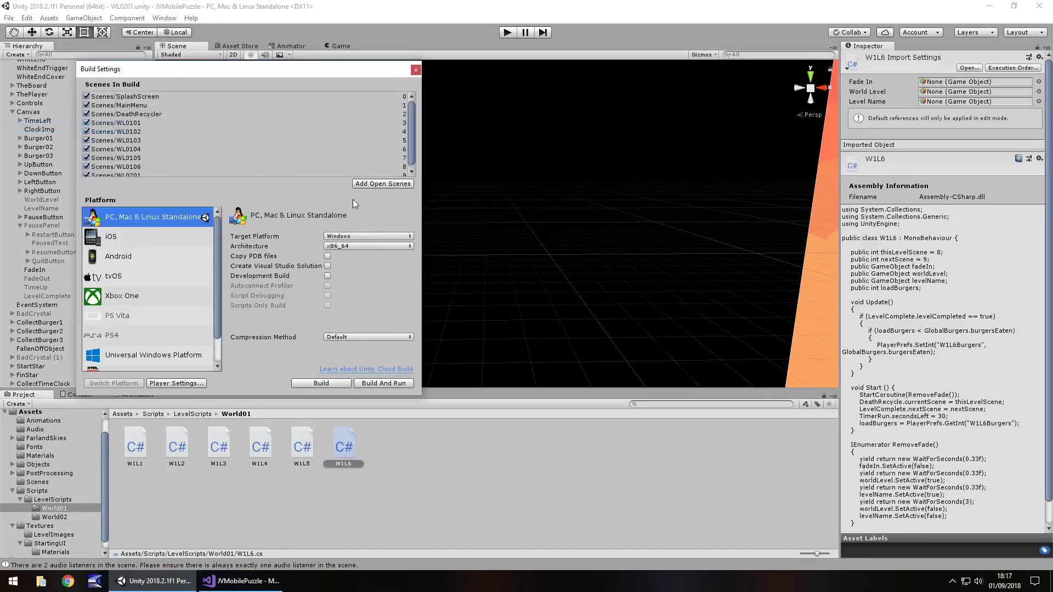
scroll(329, 131, "down", 1)
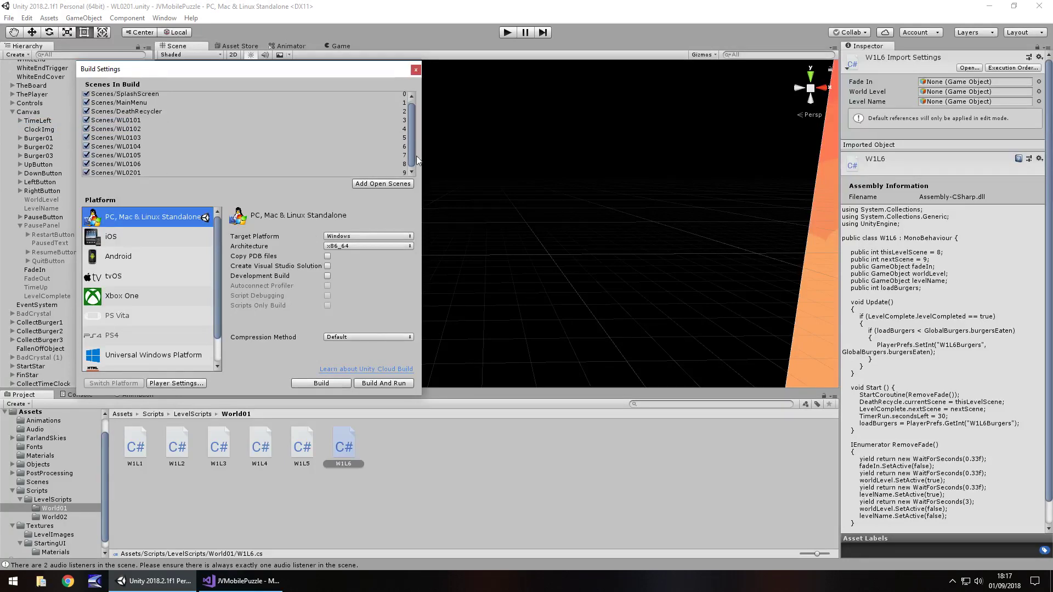
left_click(416, 70)
Step: In Visual Studio, set thisLevelScene to 9 and nextScene to 10 in the W2L1 script
left_click(241, 581)
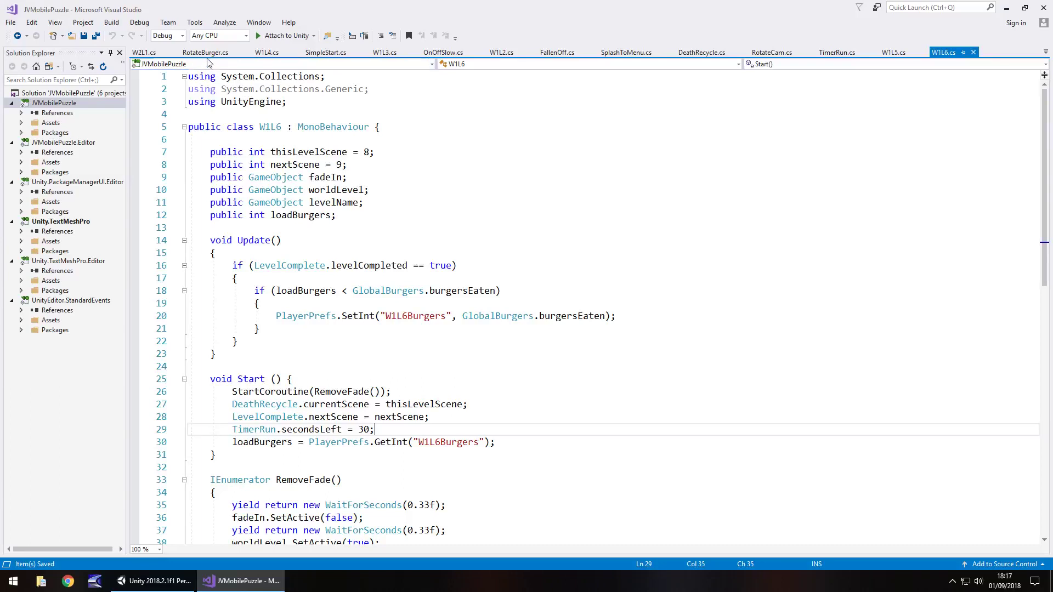
left_click(144, 52)
double_click(270, 126)
type("W2L1")
double_click(364, 152)
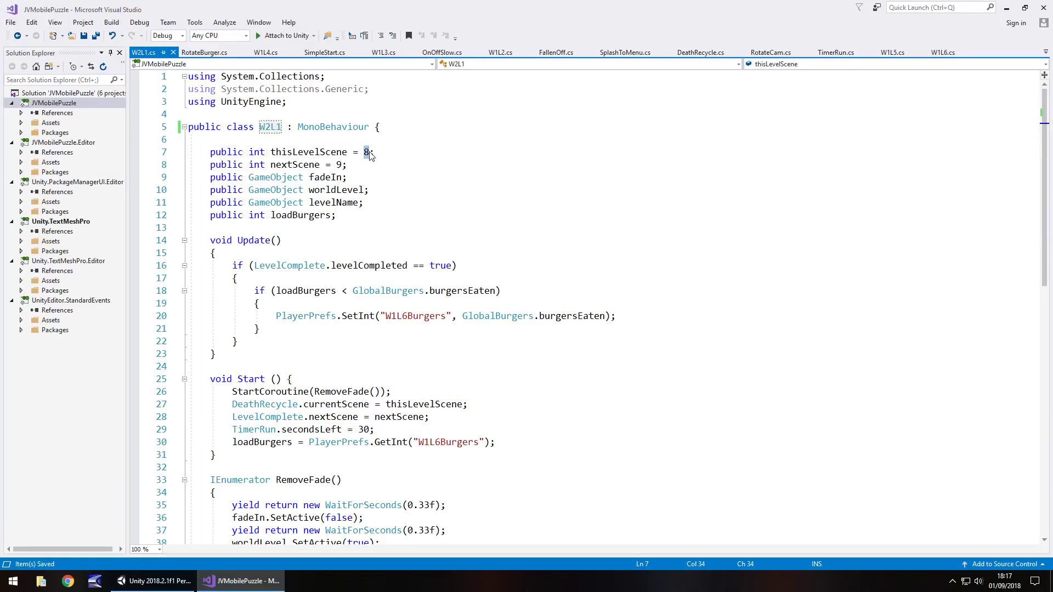
type("9")
double_click(338, 165)
type("10")
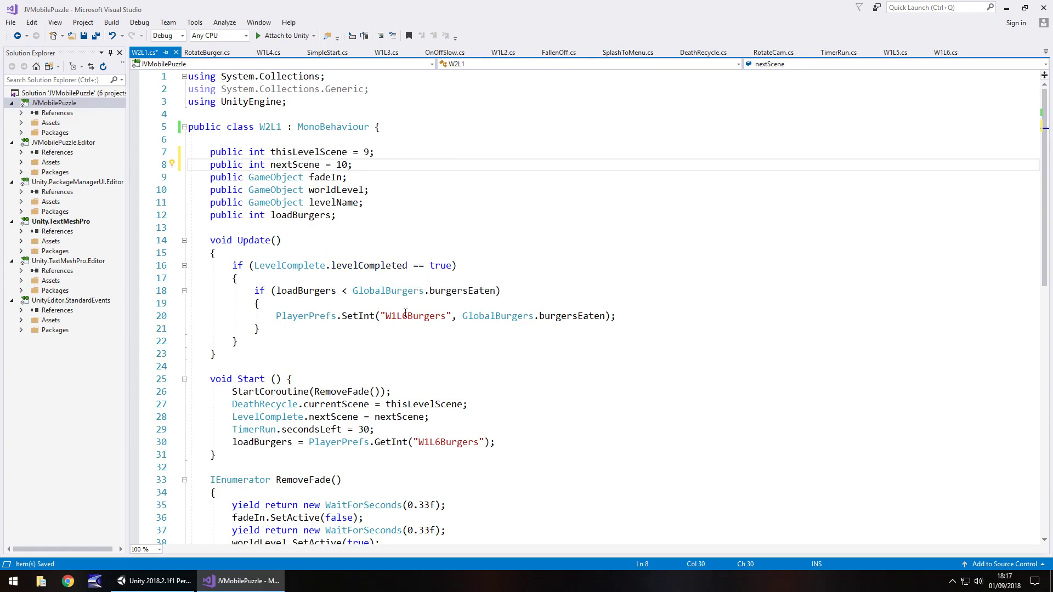
Step: Change the PlayerPrefs key to W2L1Burgers in both the SetInt and GetInt calls of W2L1, and save the script
left_click_drag(390, 315, 397, 316)
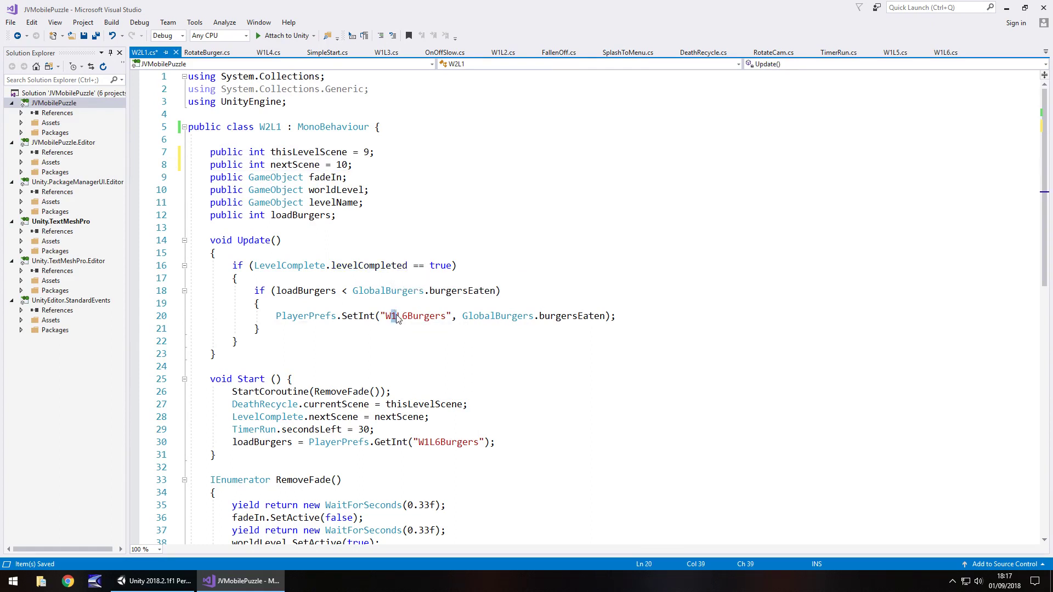
type("2")
left_click(407, 315)
key("BackSpace")
type("1")
type("2L")
left_click_drag(425, 442, 441, 442)
type("1")
key("ctrl+s")
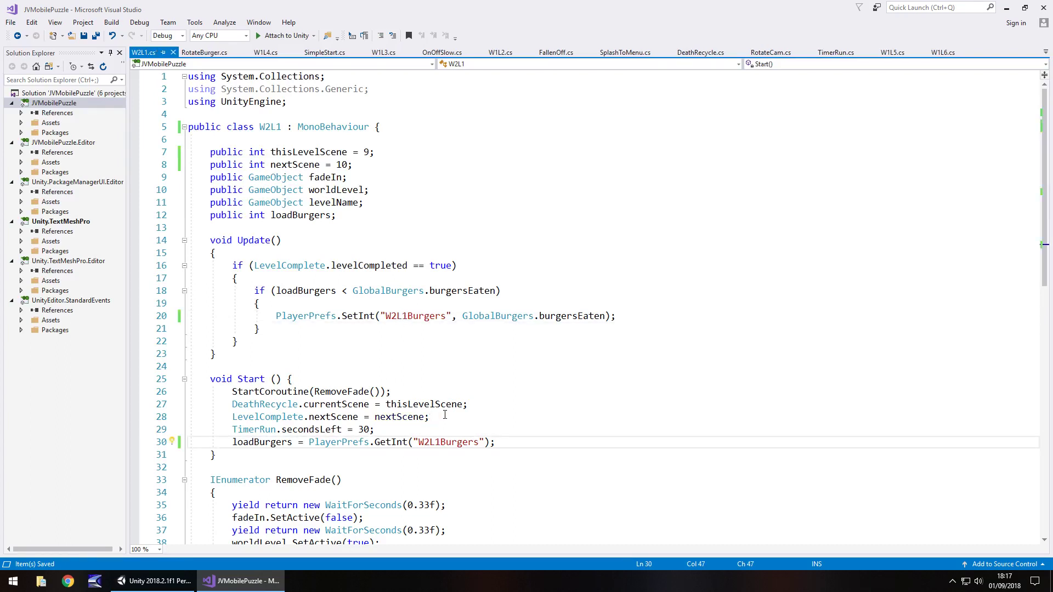
Step: Back in Unity, attach the W2L1 script from World02 to the LevelStartScript object under Controls
left_click(153, 580)
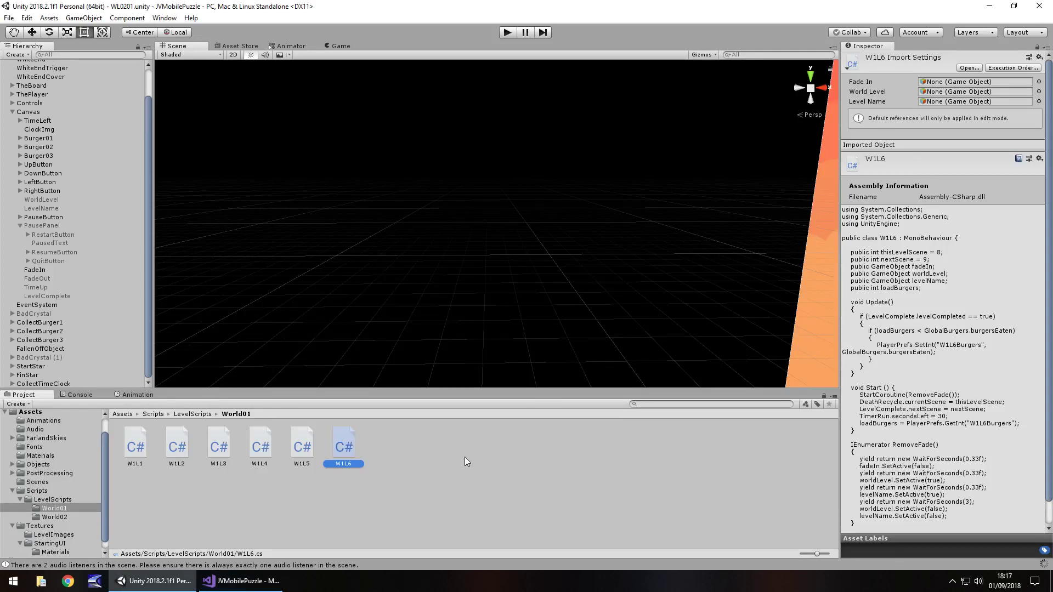
left_click(57, 516)
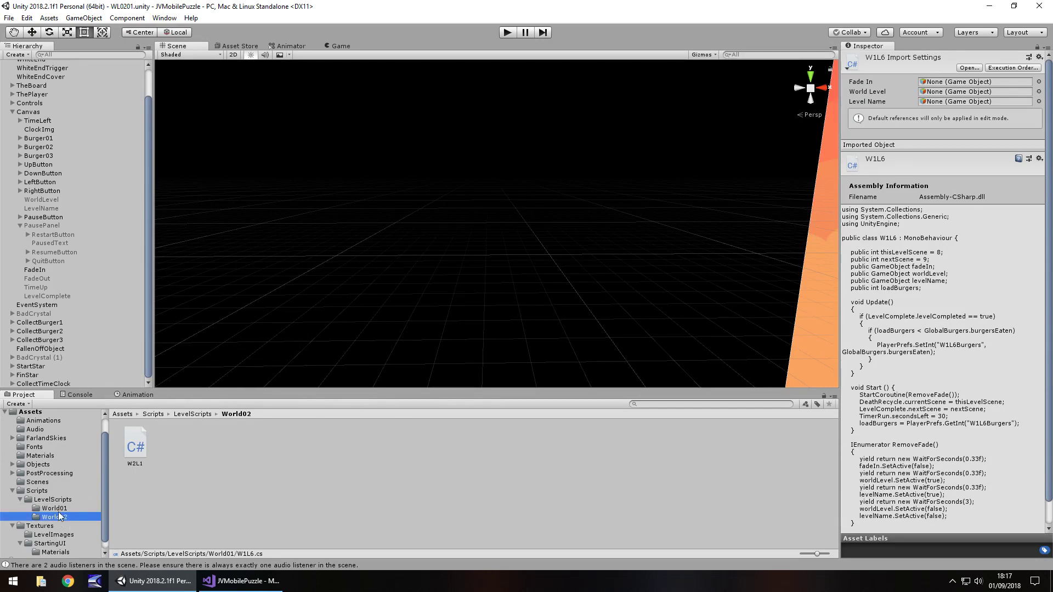
left_click(29, 104)
key("Right")
left_click(49, 112)
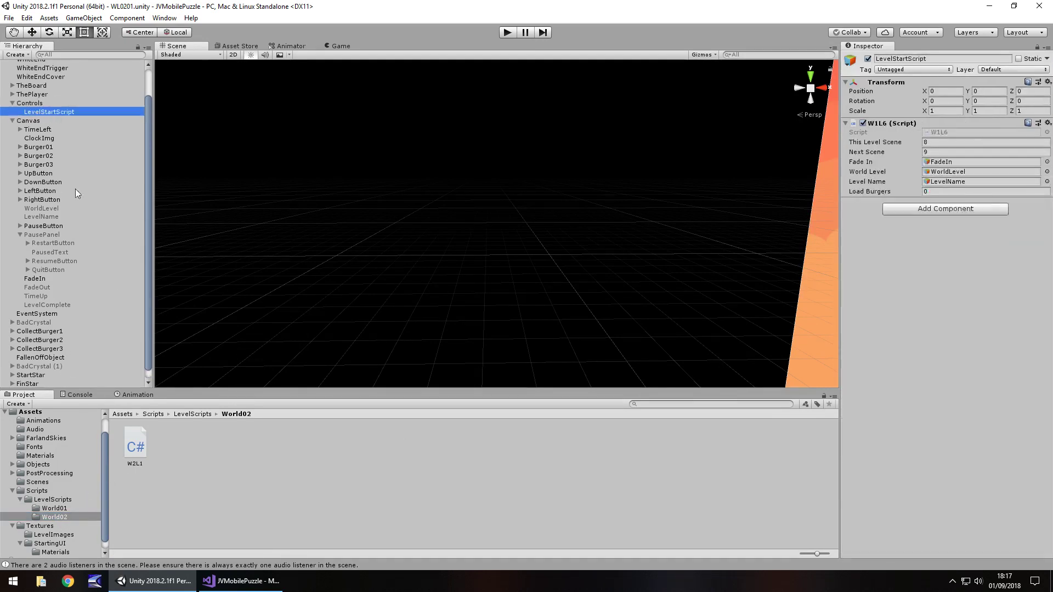
mouse_move(49, 112)
left_mouse_down()
mouse_move(52, 132)
mouse_move(52, 113)
left_mouse_up()
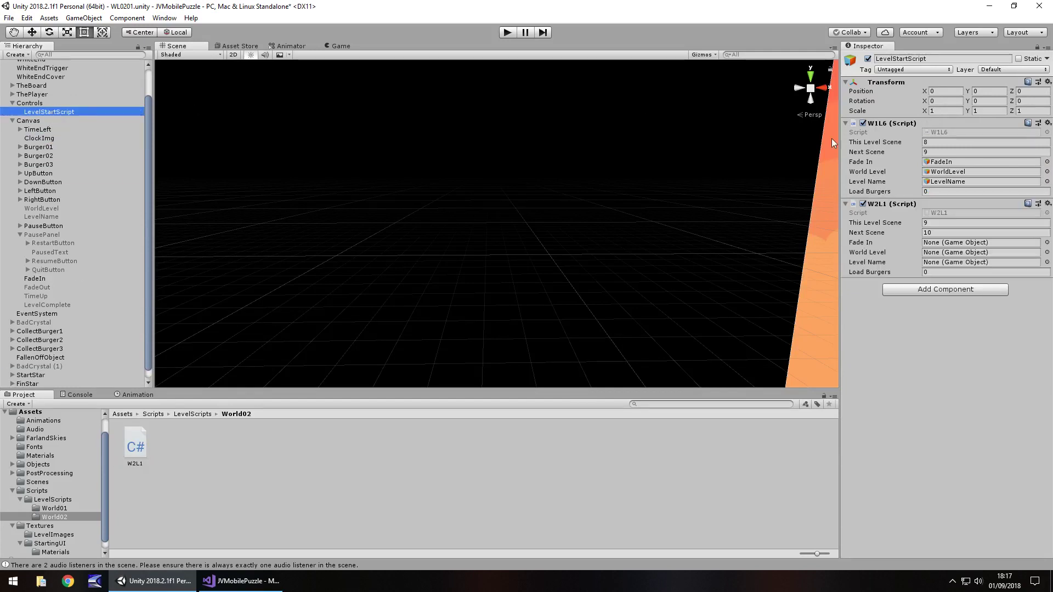
Step: Assign FadeIn, WorldLevel and LevelName to the matching fields of the W2L1 component, and remove the W1L6 component from LevelStartScript
left_click(951, 162)
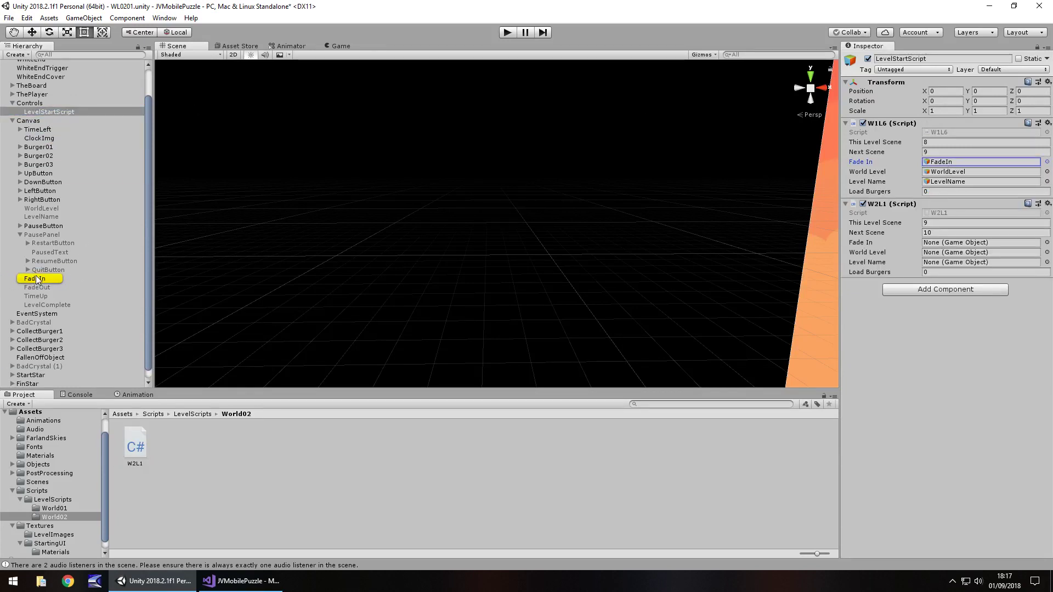
left_click_drag(36, 279, 942, 246)
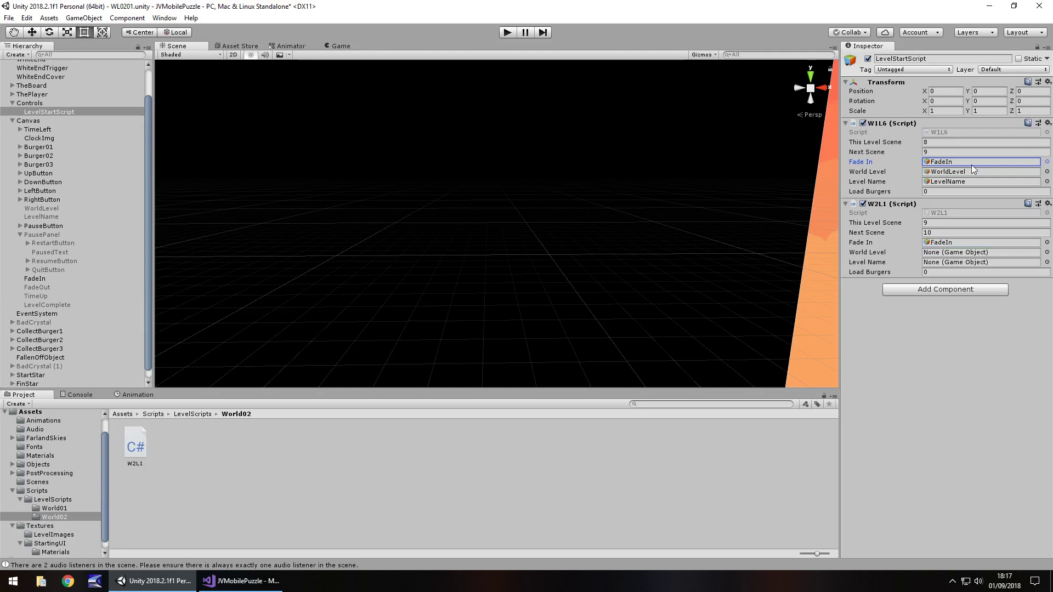
left_click(973, 171)
left_click_drag(44, 210, 965, 254)
left_click(966, 183)
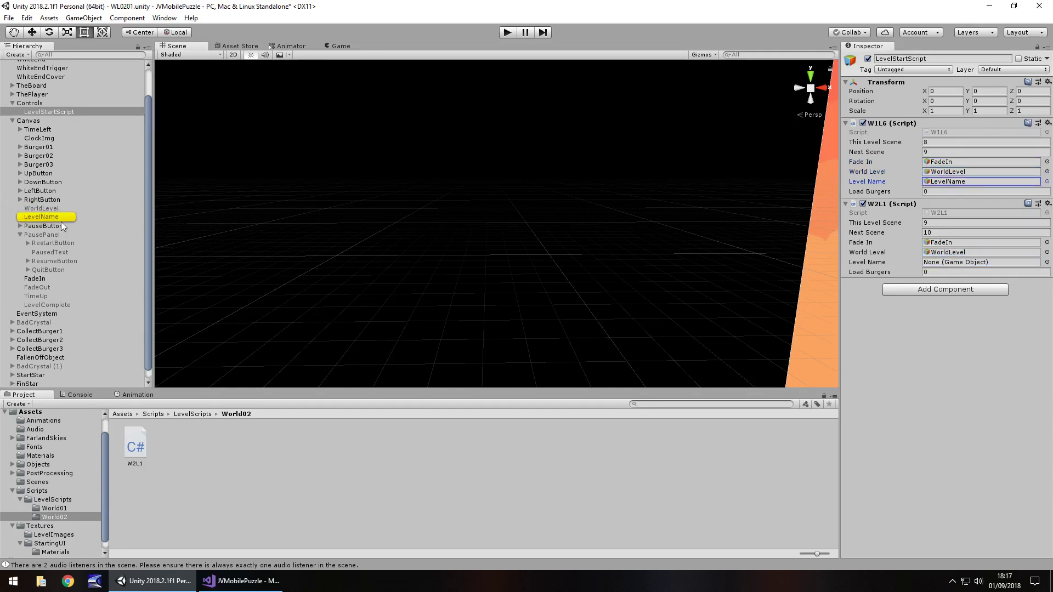
left_click_drag(48, 217, 978, 264)
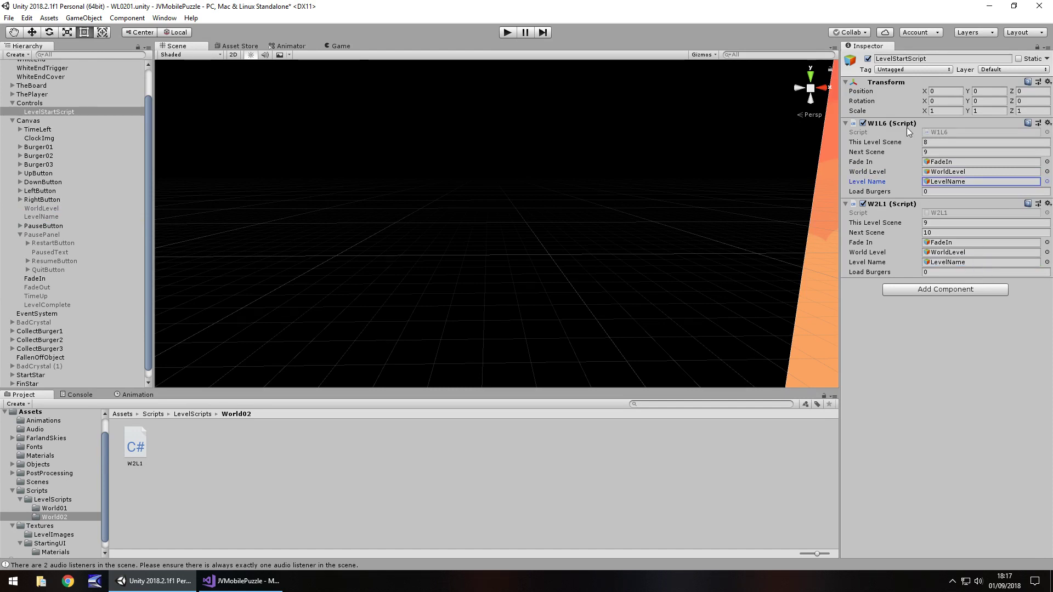
right_click(895, 124)
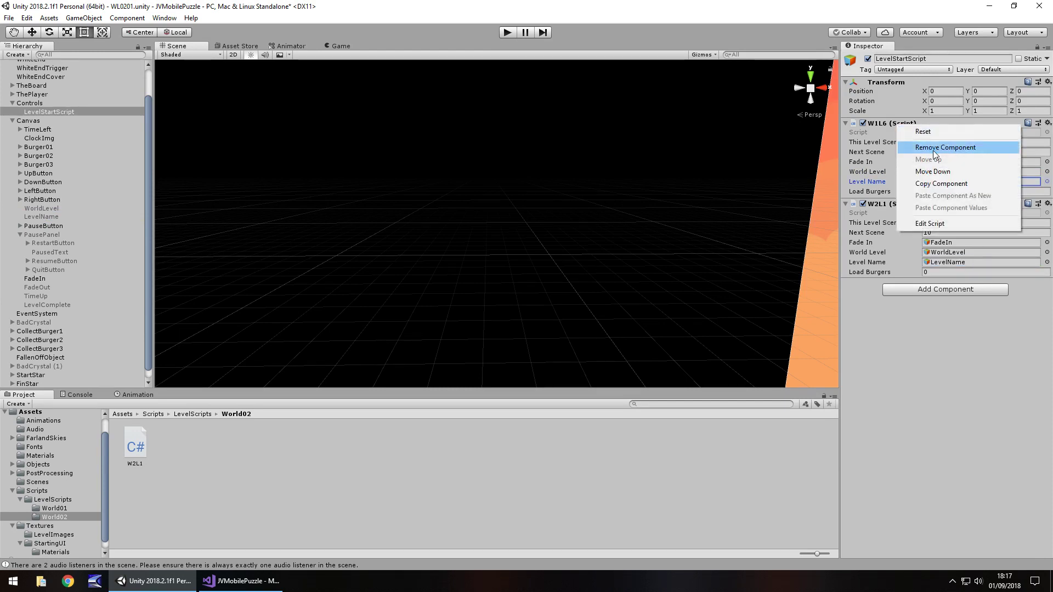
left_click(932, 148)
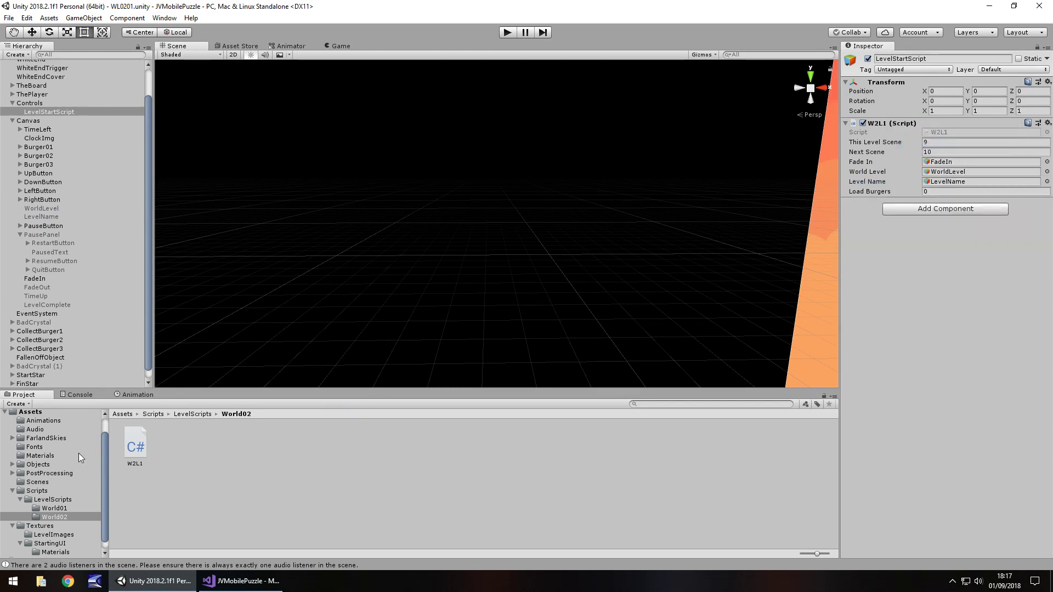
Step: Open the MainMenu scene and the SimpleStart script attached to its MenuControl object for editing
left_click(32, 413)
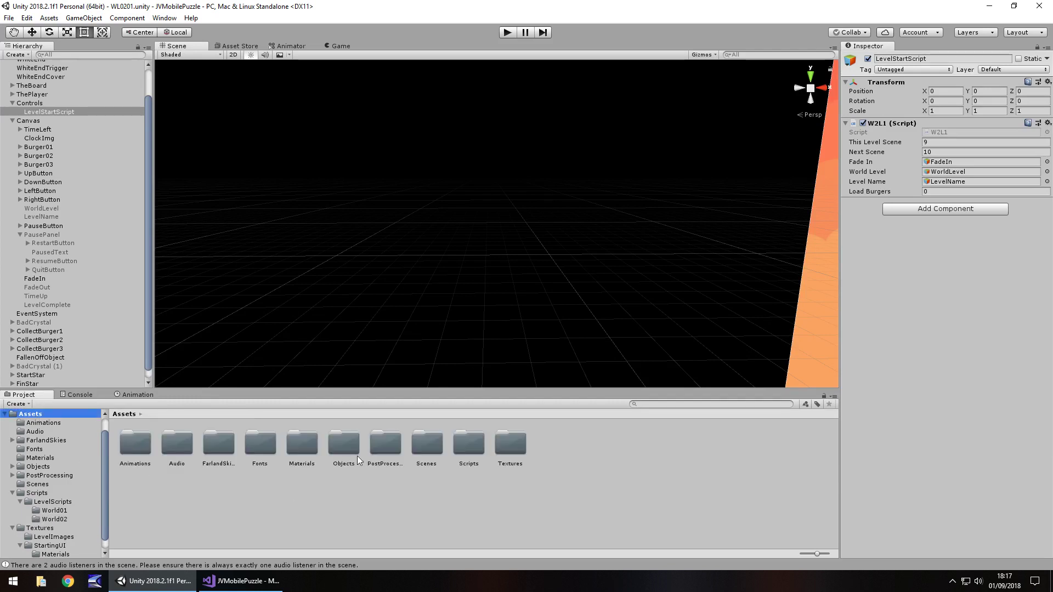
double_click(426, 444)
left_click(178, 445)
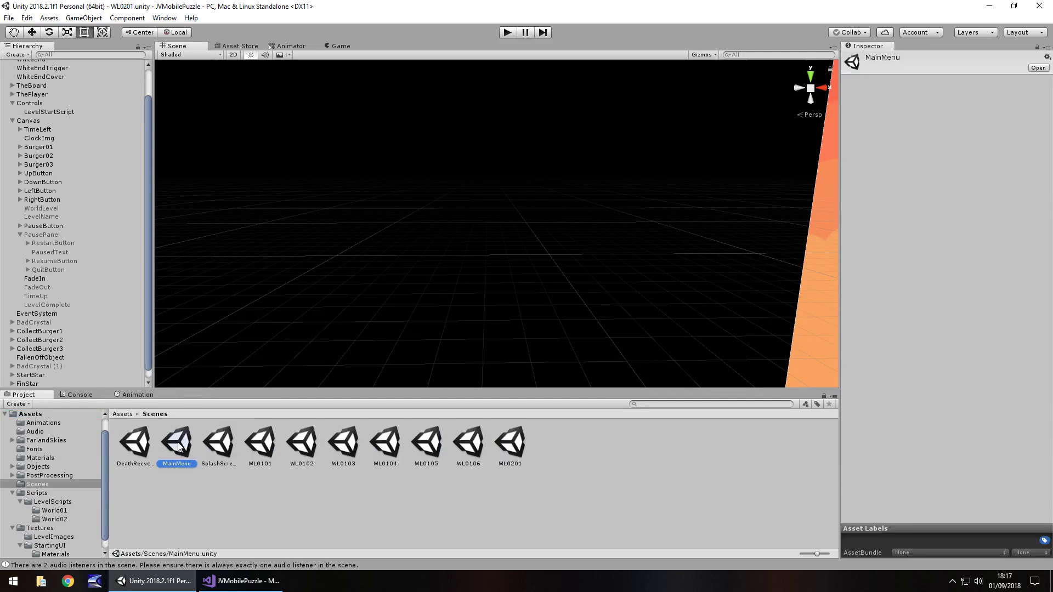
double_click(178, 445)
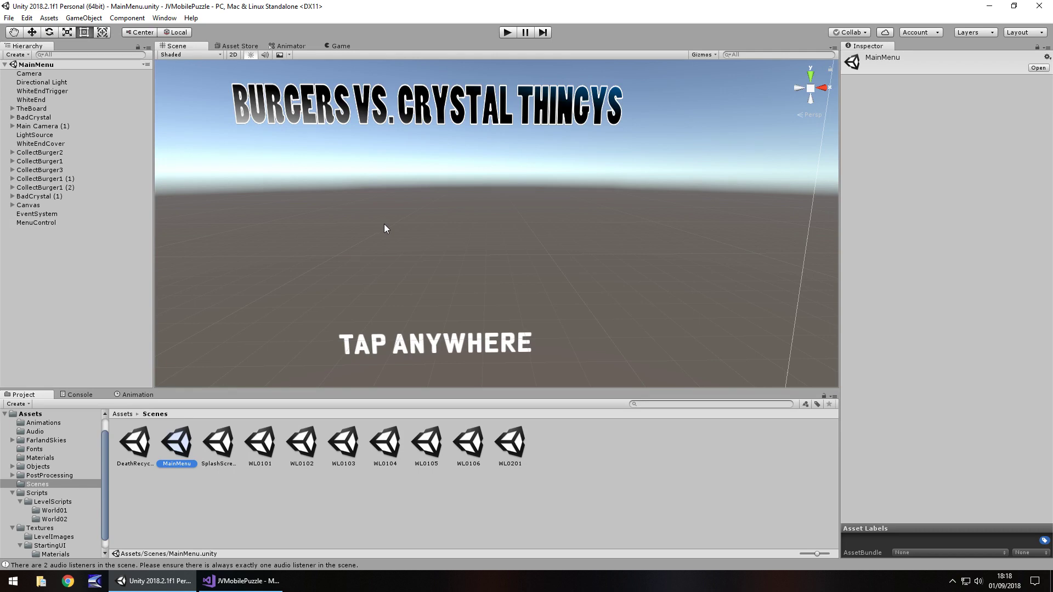
left_click(41, 222)
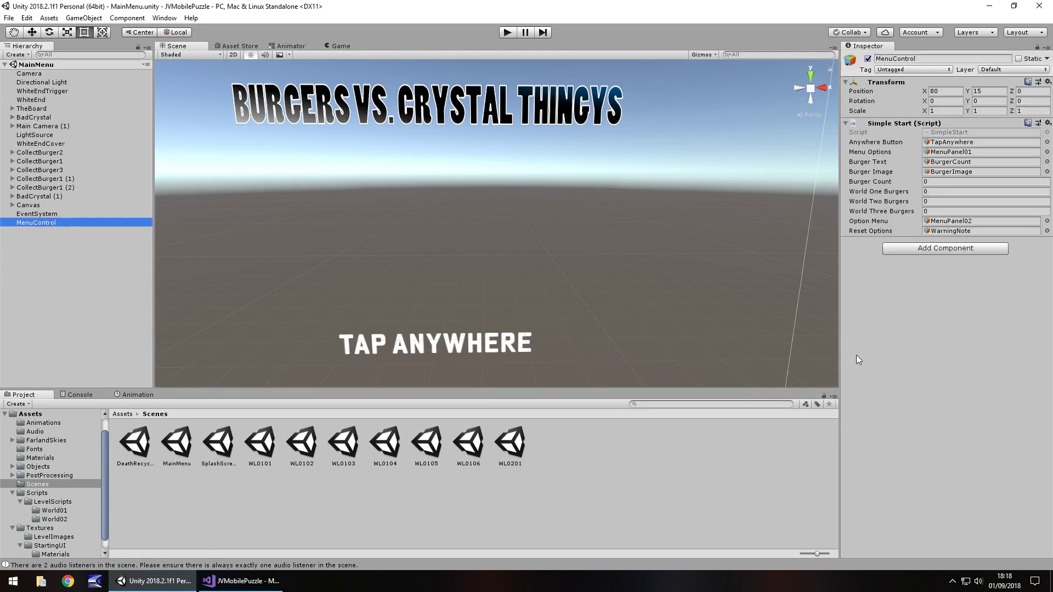
double_click(959, 133)
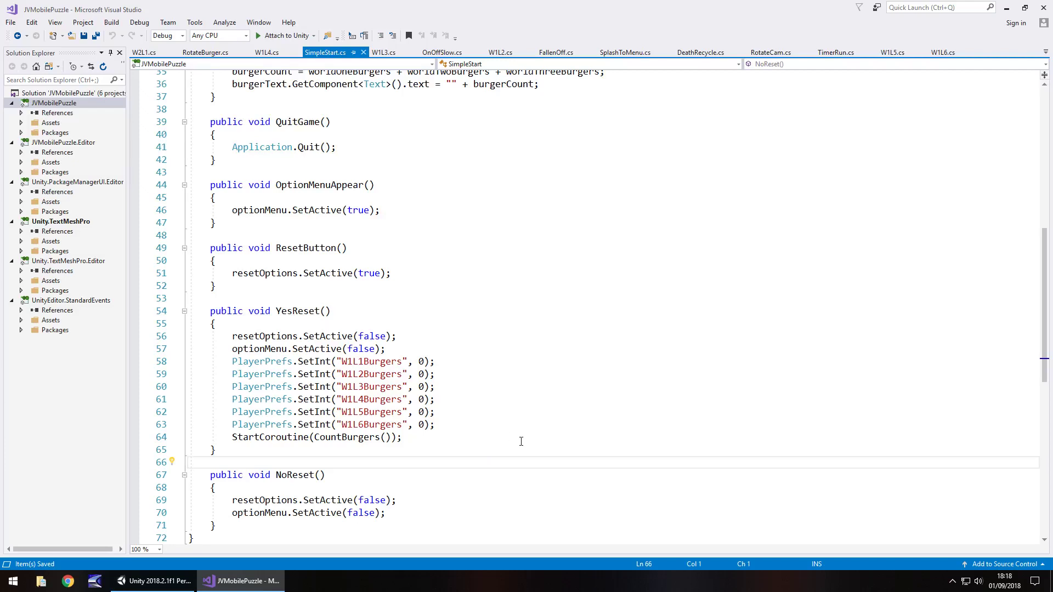
Step: Add a PlayerPrefs.SetInt("W2L1Burgers", 0); line after the W1L6Burgers line in the YesReset method
left_click_drag(435, 424, 231, 425)
key("ctrl+c")
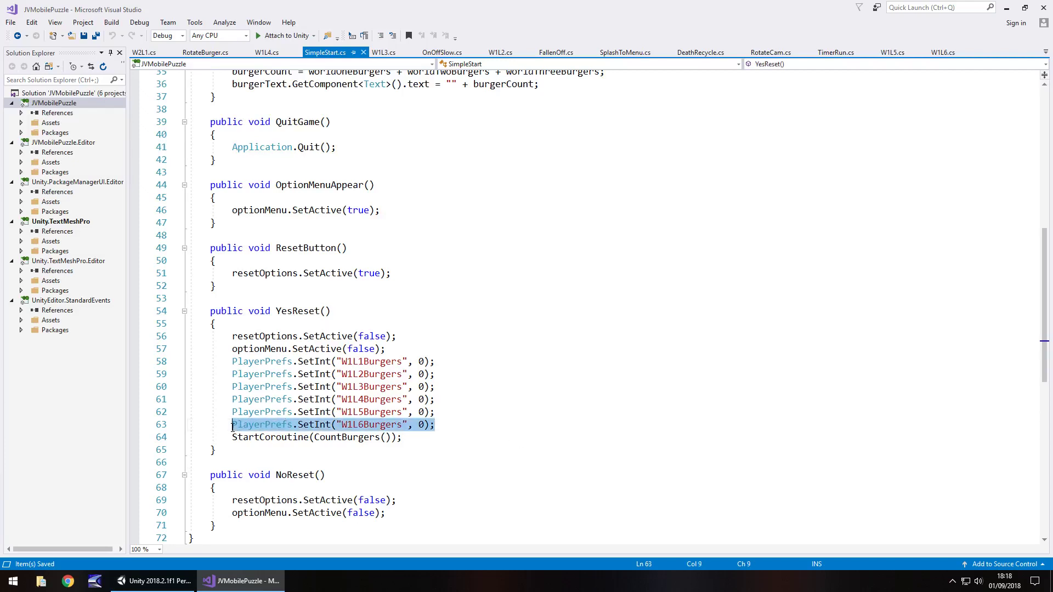
left_click(441, 425)
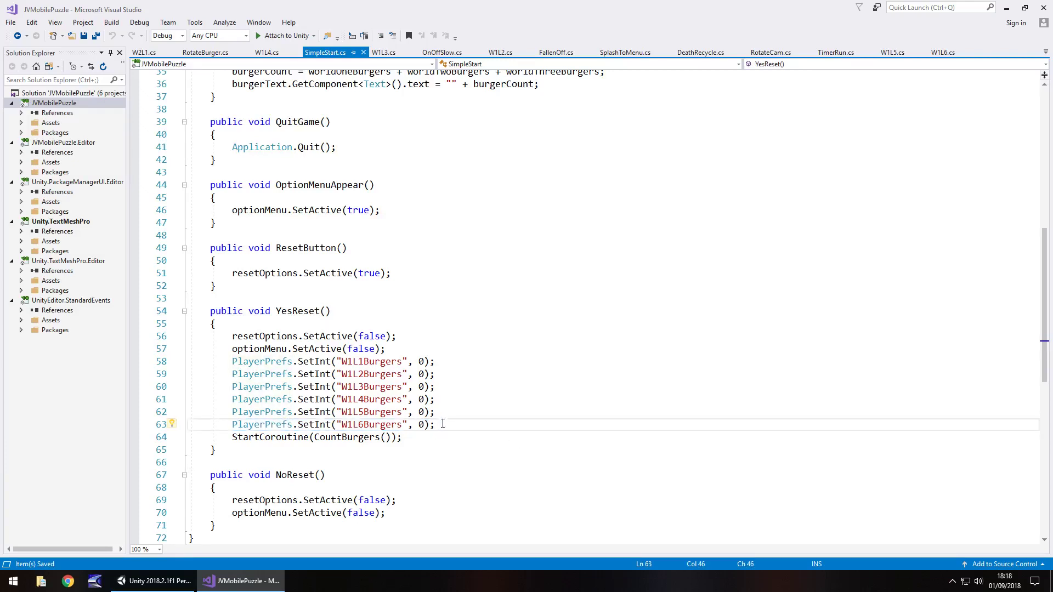
key("Return")
key("ctrl+v")
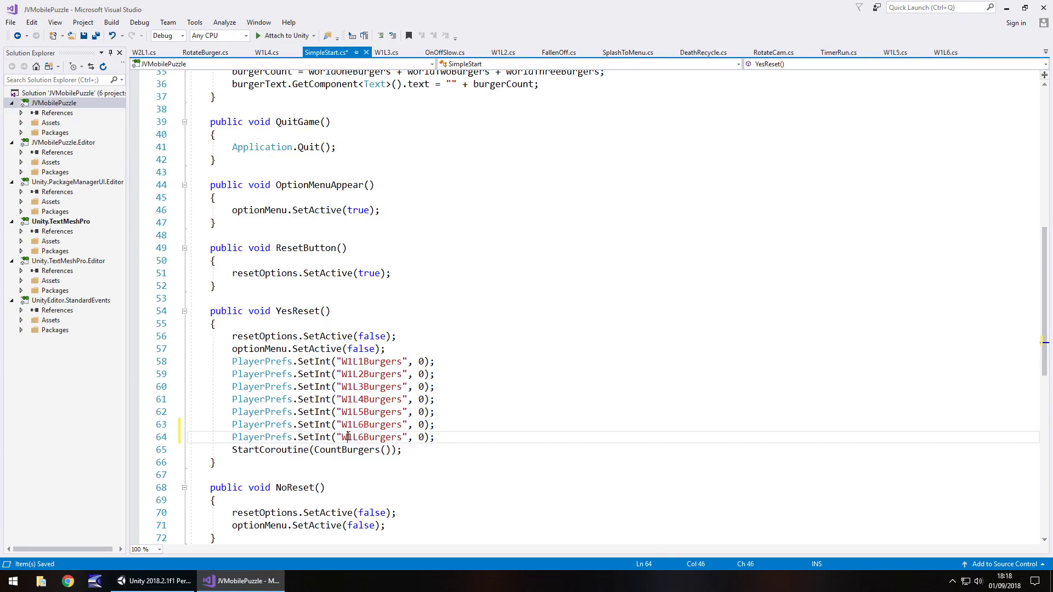
mouse_move(347, 437)
left_mouse_down()
mouse_move(368, 437)
mouse_move(358, 438)
left_mouse_up()
type("2L1")
Step: In the CountBurgers coroutine, begin a worldTwoBurgers = assignment on the empty line below worldOneBurgers
scroll(404, 433, "up", 10)
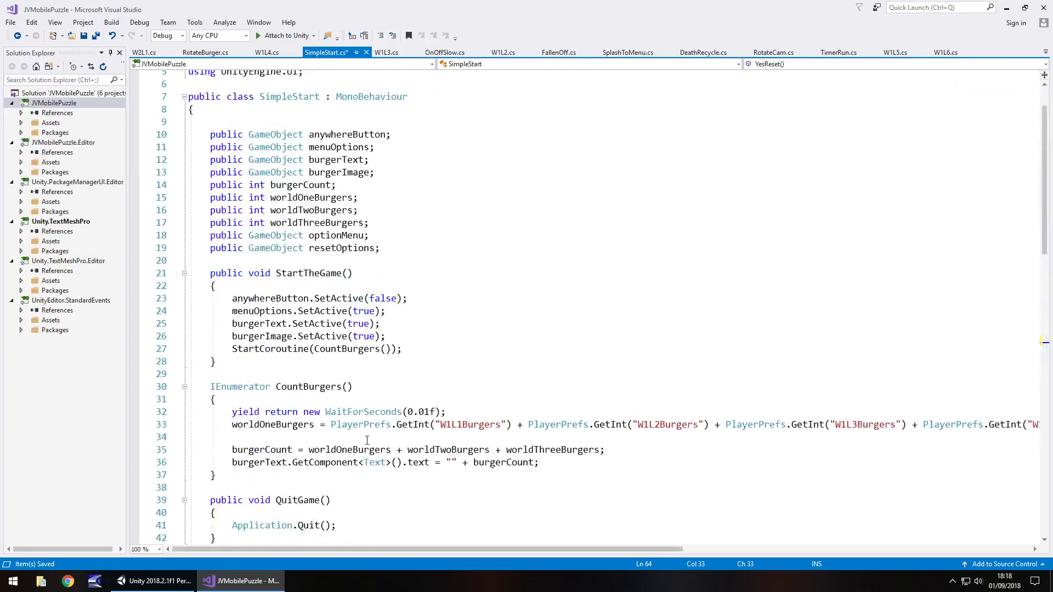
scroll(374, 424, "down", 11)
scroll(375, 423, "down", 4)
scroll(377, 421, "up", 15)
left_click(270, 438)
type("worl")
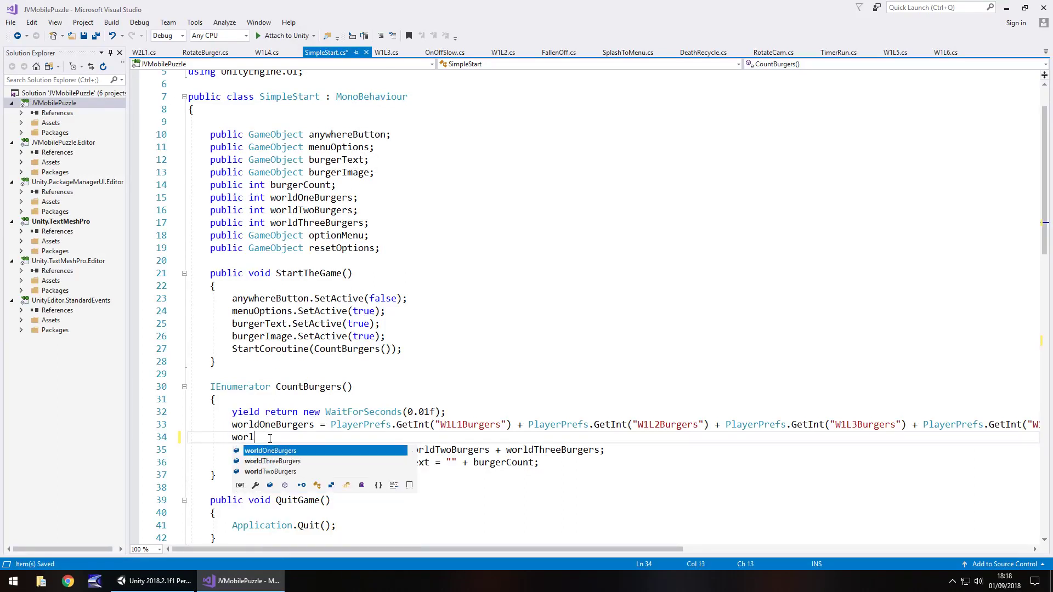
type("dTw")
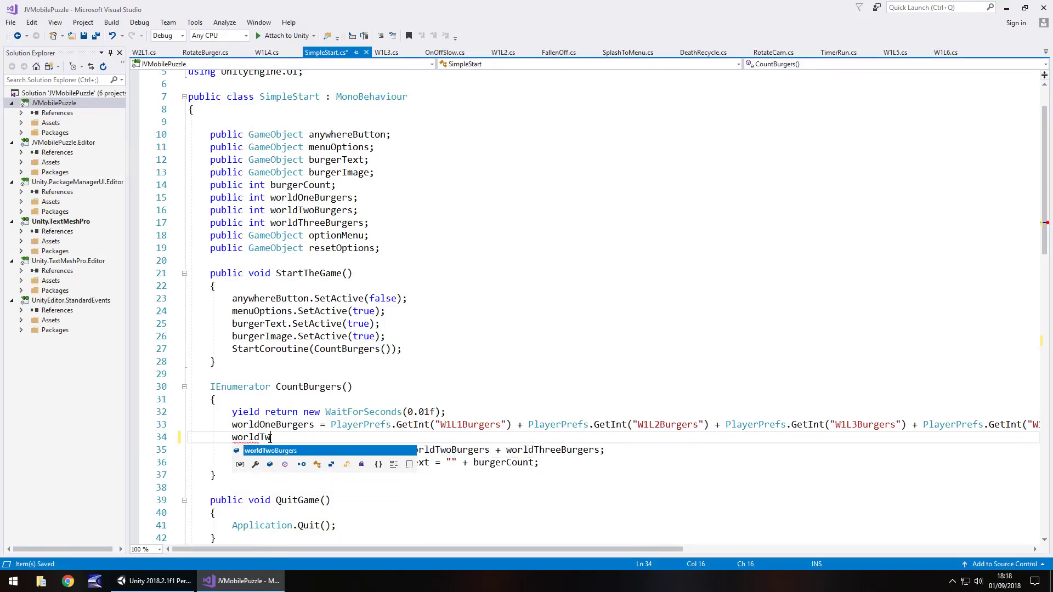
type("oBurgers")
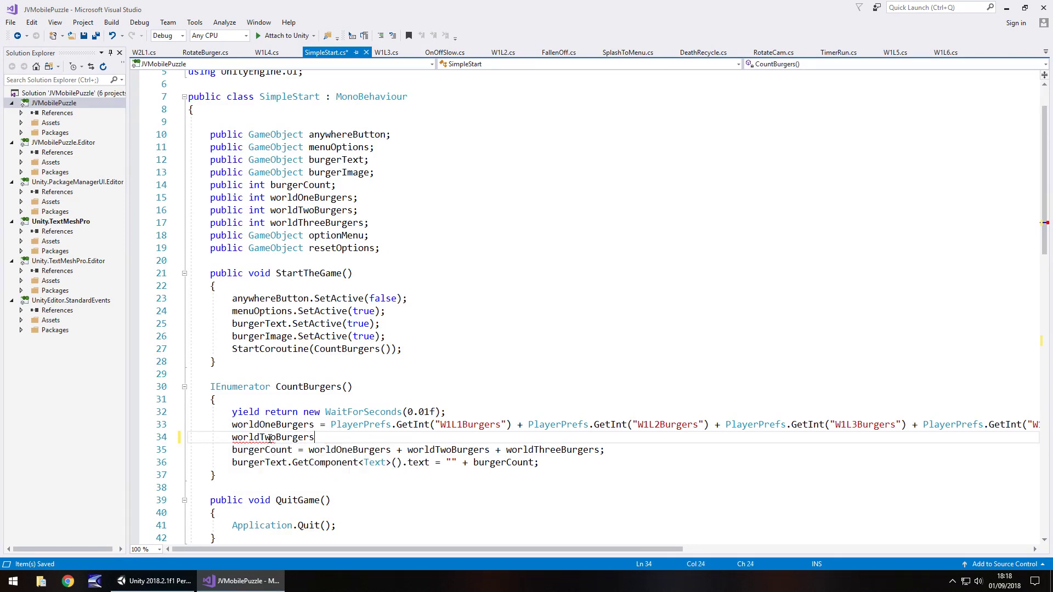
type(" =")
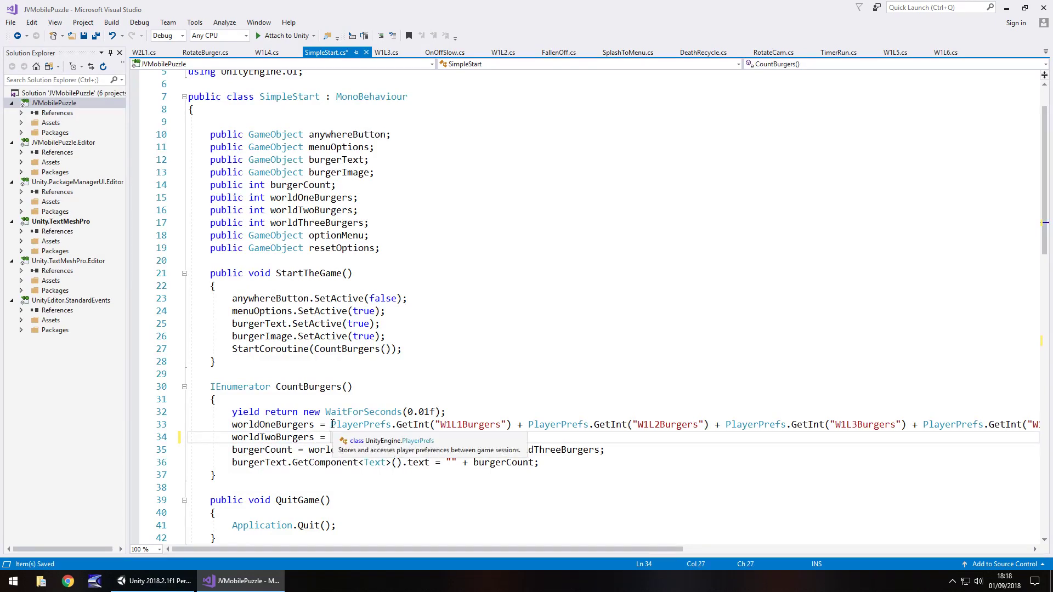
Step: Complete the worldTwoBurgers assignment with PlayerPrefs.GetInt("W2L1Burgers"); based on the W1L1Burgers call, and save the script
left_click_drag(332, 424, 511, 424)
key("ctrl+c")
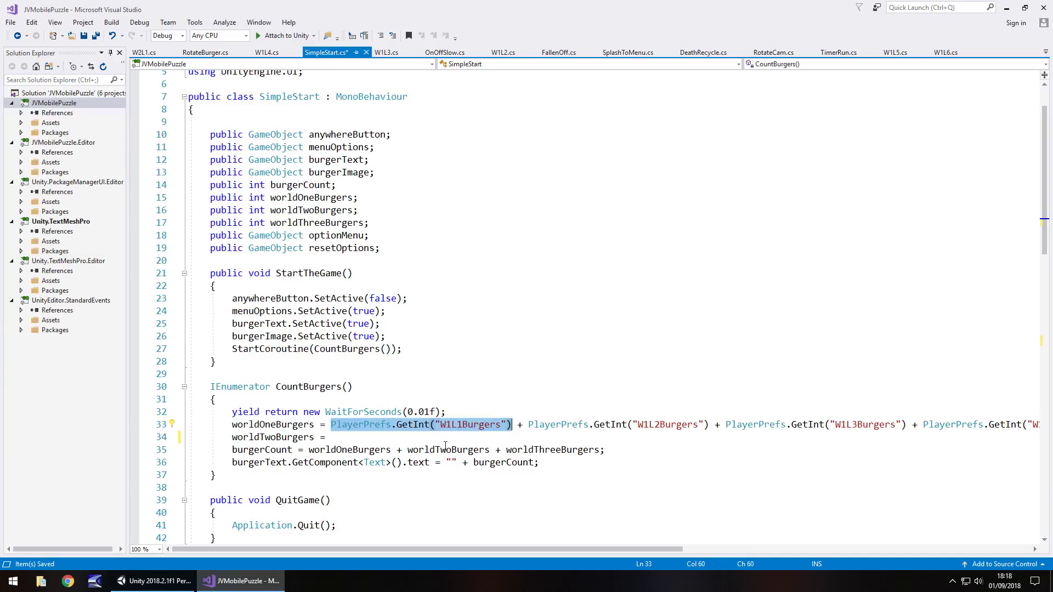
left_click(390, 449)
left_click(331, 437)
key("ctrl+v")
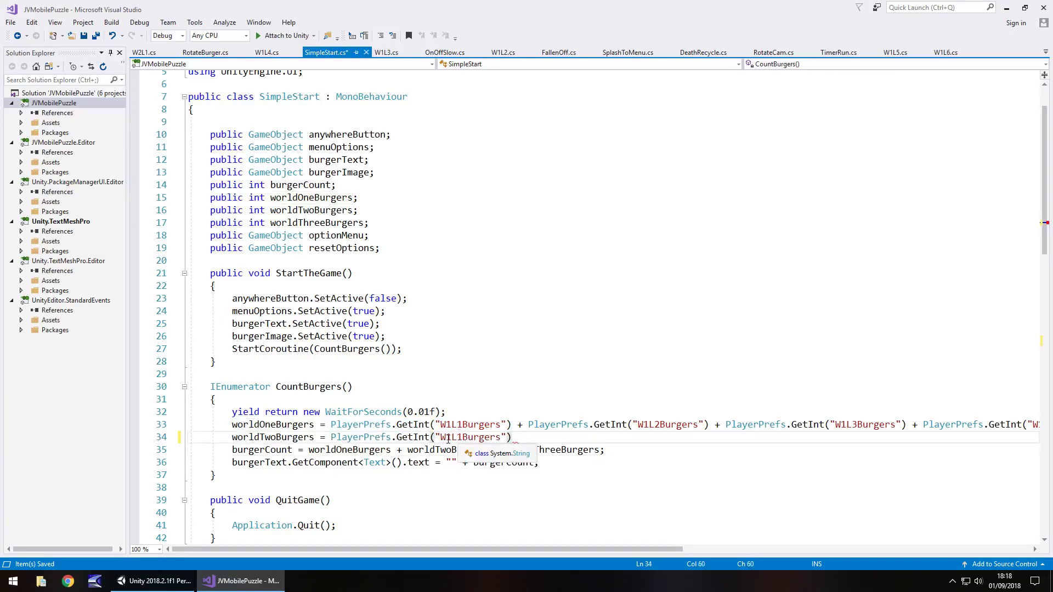
left_click_drag(445, 437, 451, 438)
type("2")
left_click(531, 437)
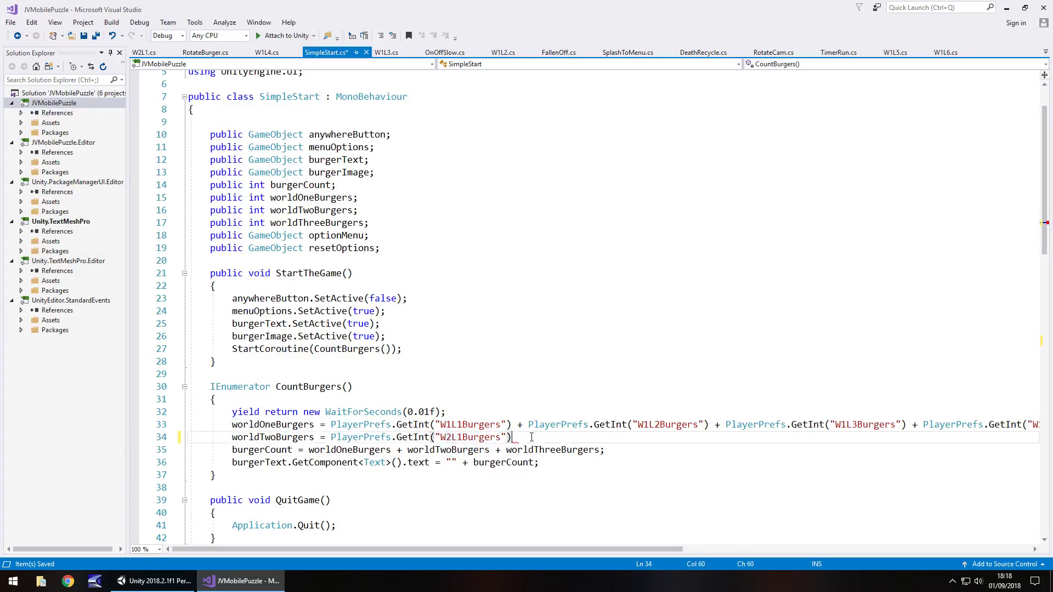
type(";")
key("ctrl+s")
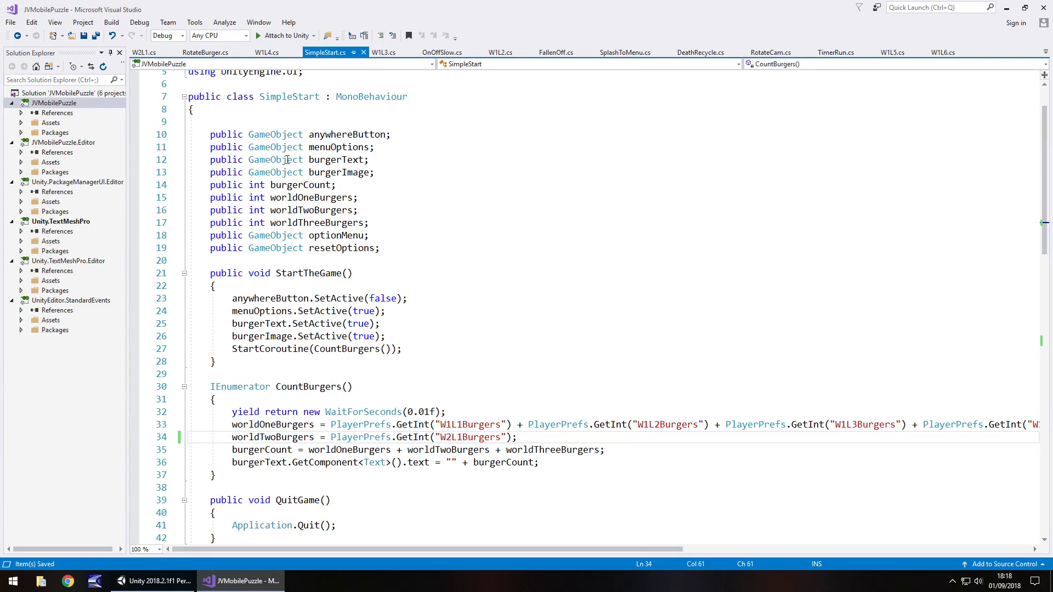
Step: Review the edited SimpleStart code, and back in Unity check the scenes listed in the Build Settings
scroll(412, 337, "down", 15)
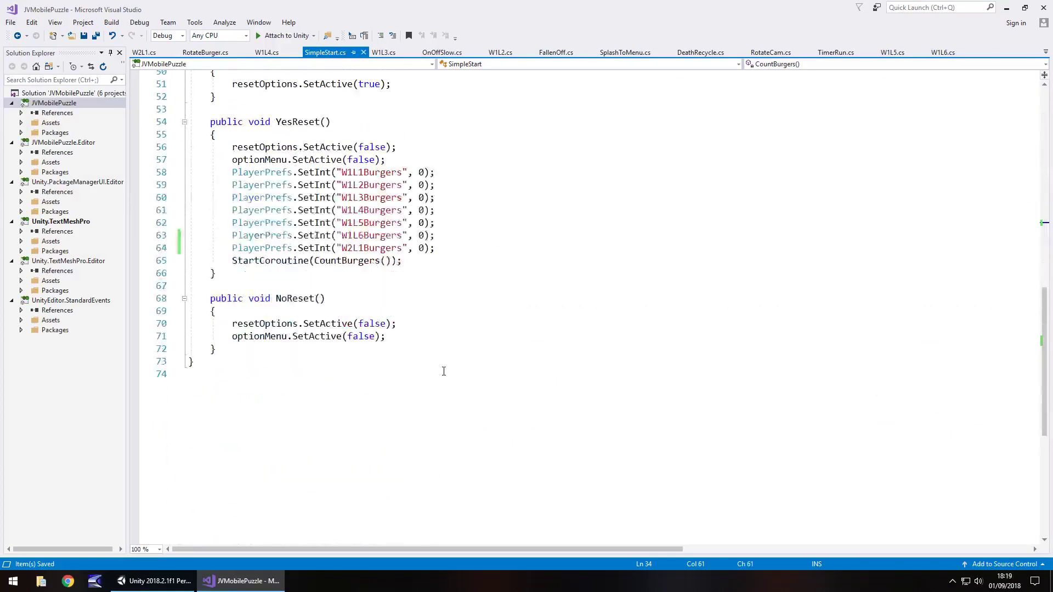
scroll(449, 372, "up", 4)
scroll(449, 372, "up", 2)
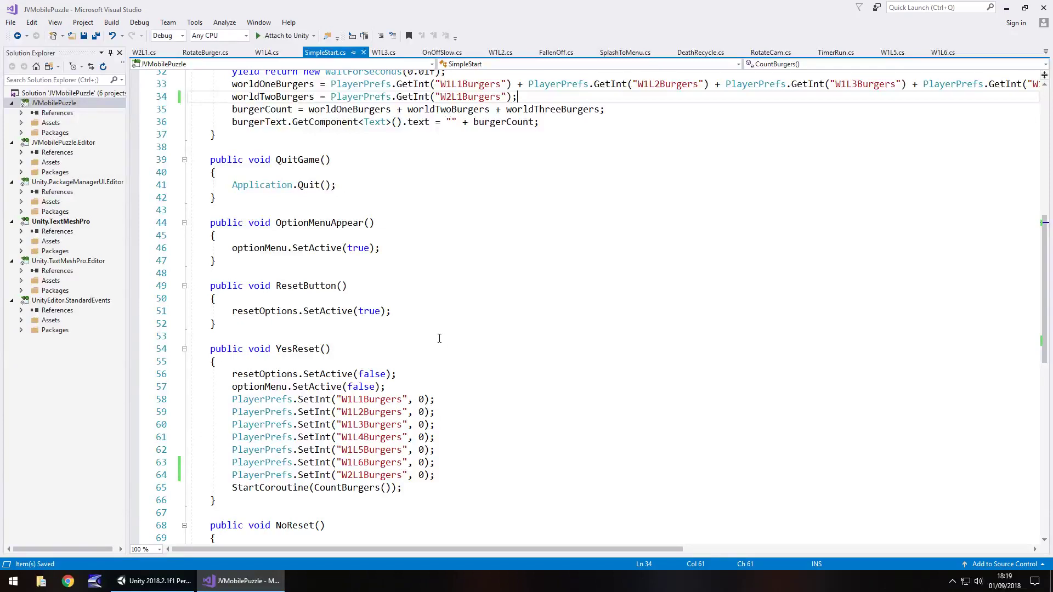
scroll(440, 332, "up", 6)
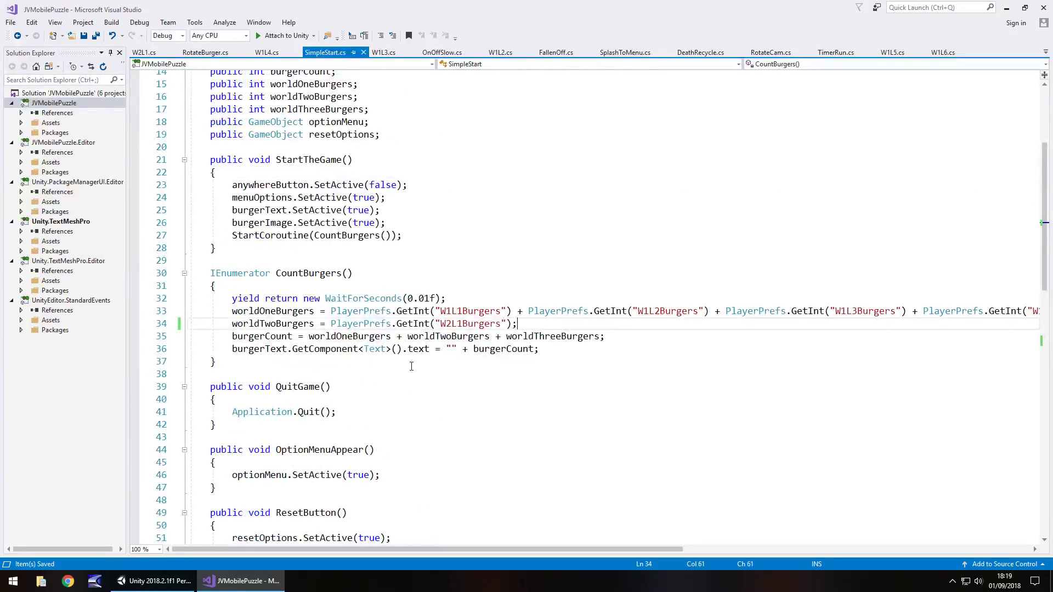
scroll(361, 387, "up", 5)
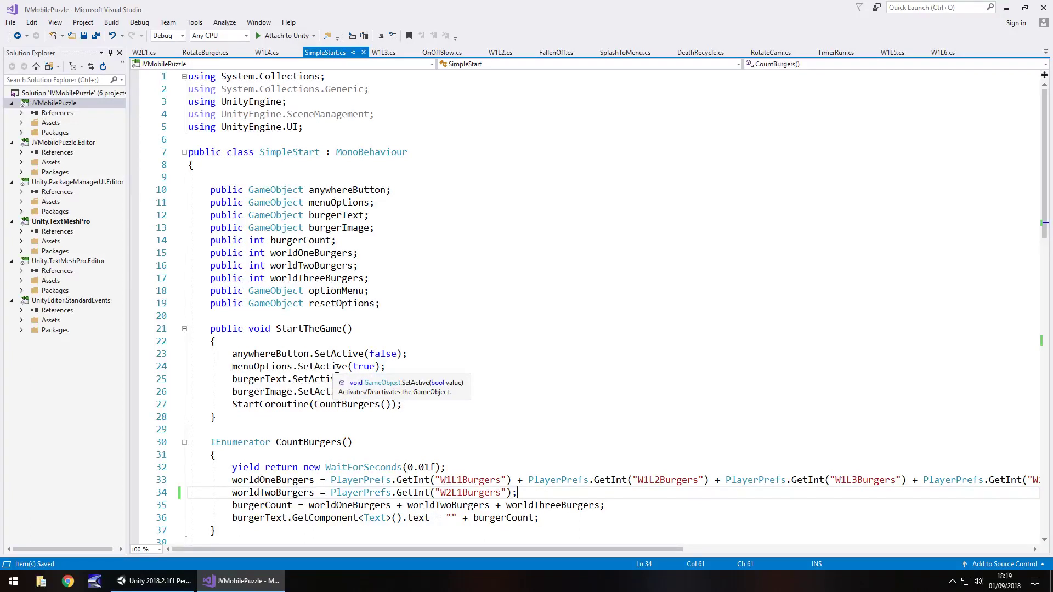
left_click(178, 587)
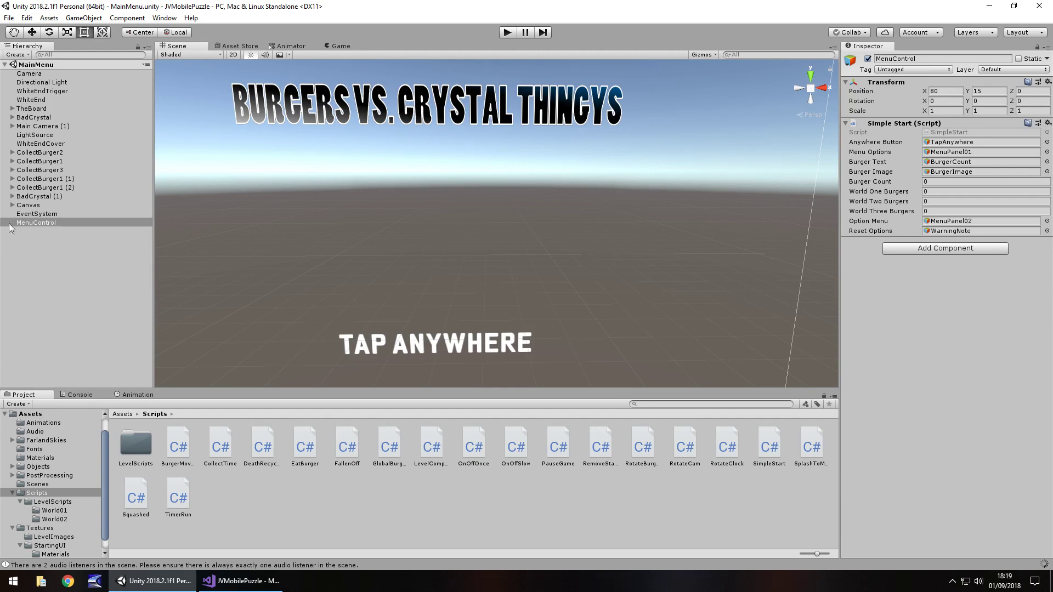
left_click(10, 18)
left_click(58, 128)
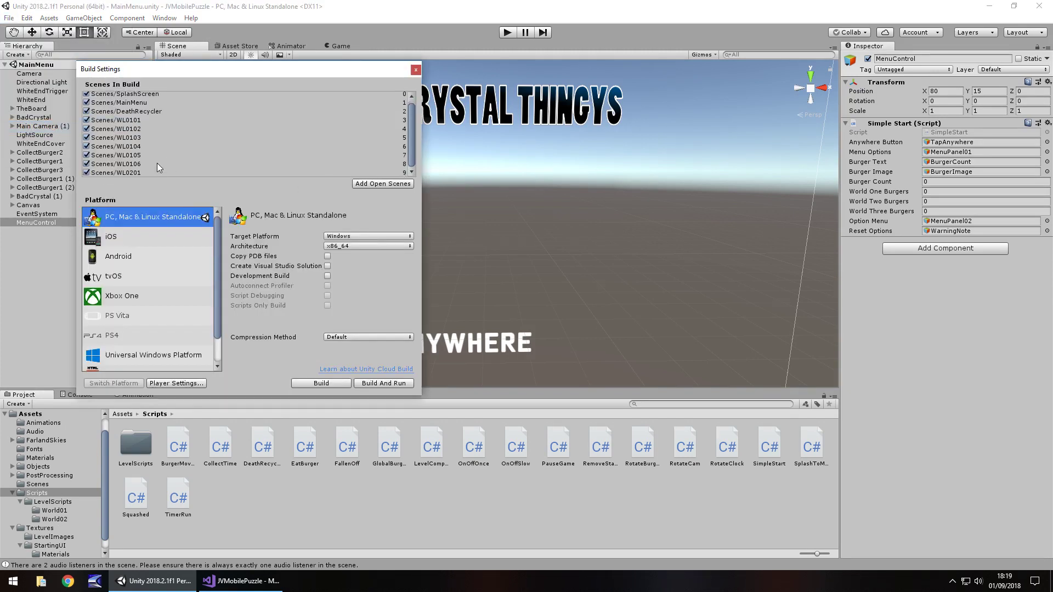
left_click(416, 69)
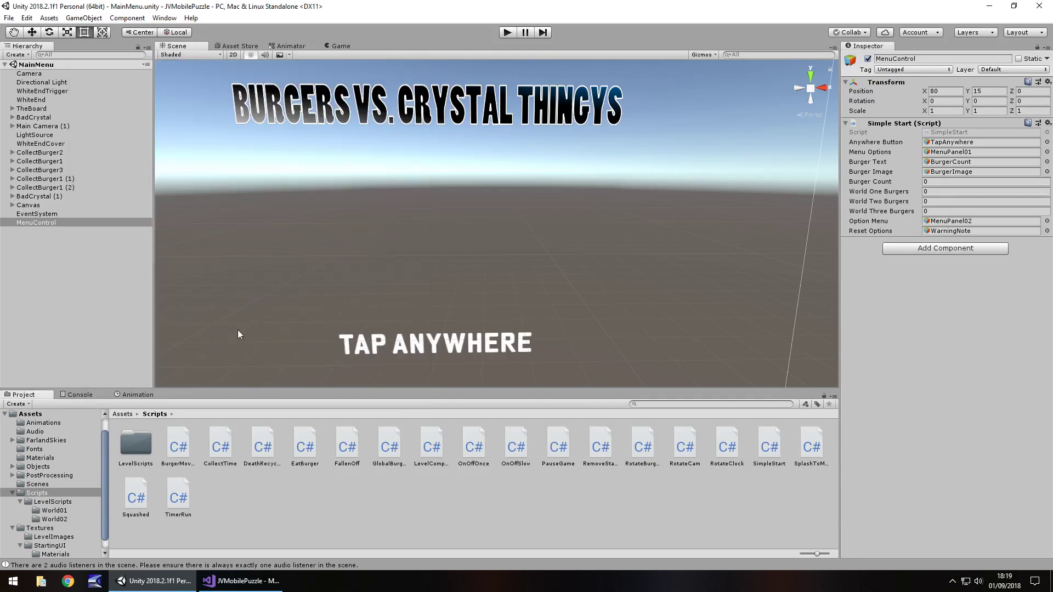
Step: Open the WL0201 scene and briefly start and stop Play mode
left_click(31, 485)
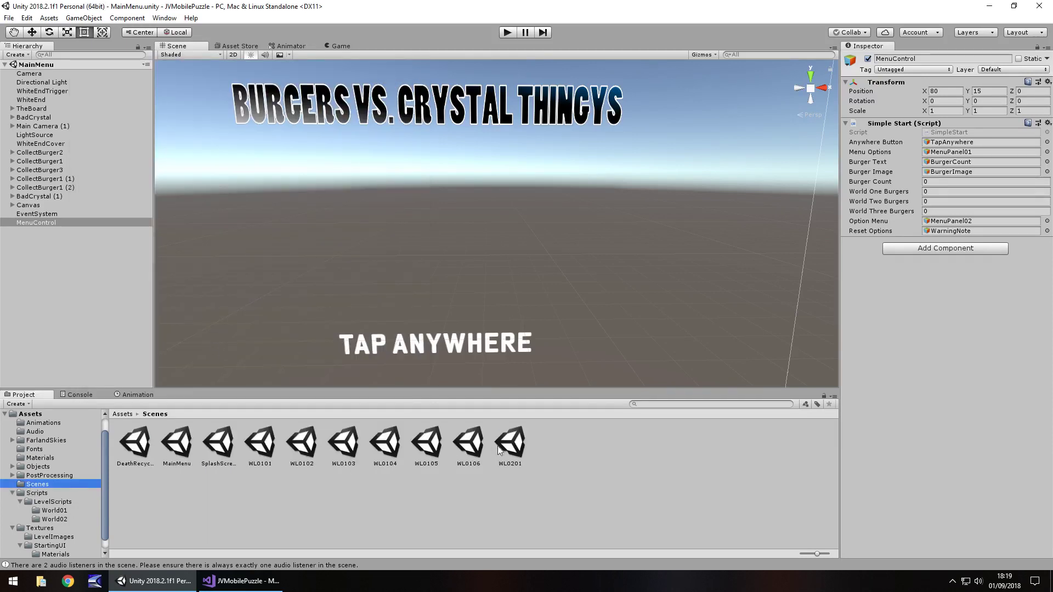
double_click(520, 445)
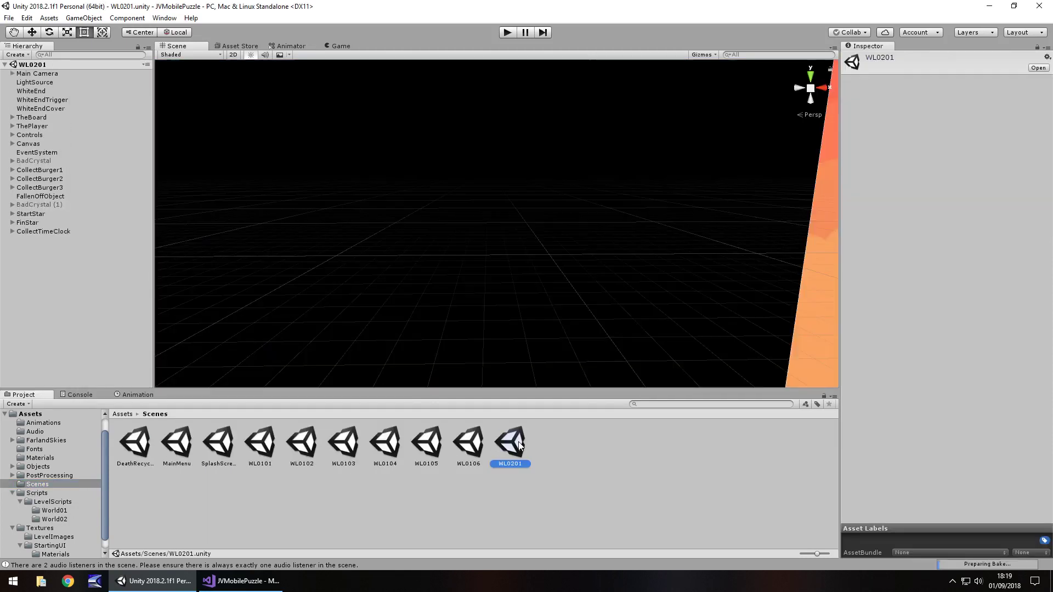
left_click(507, 33)
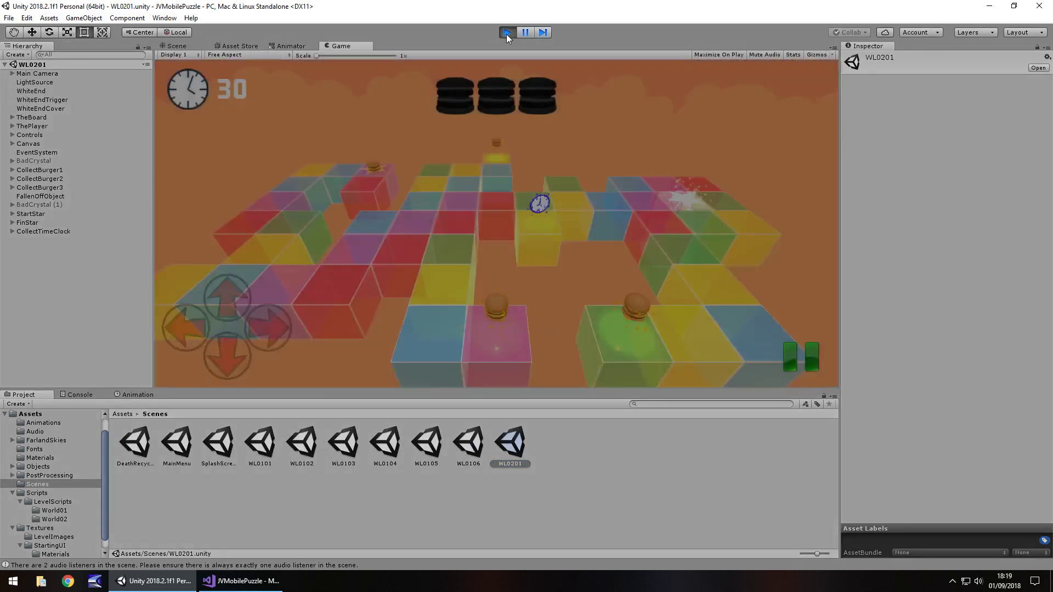
left_click(505, 34)
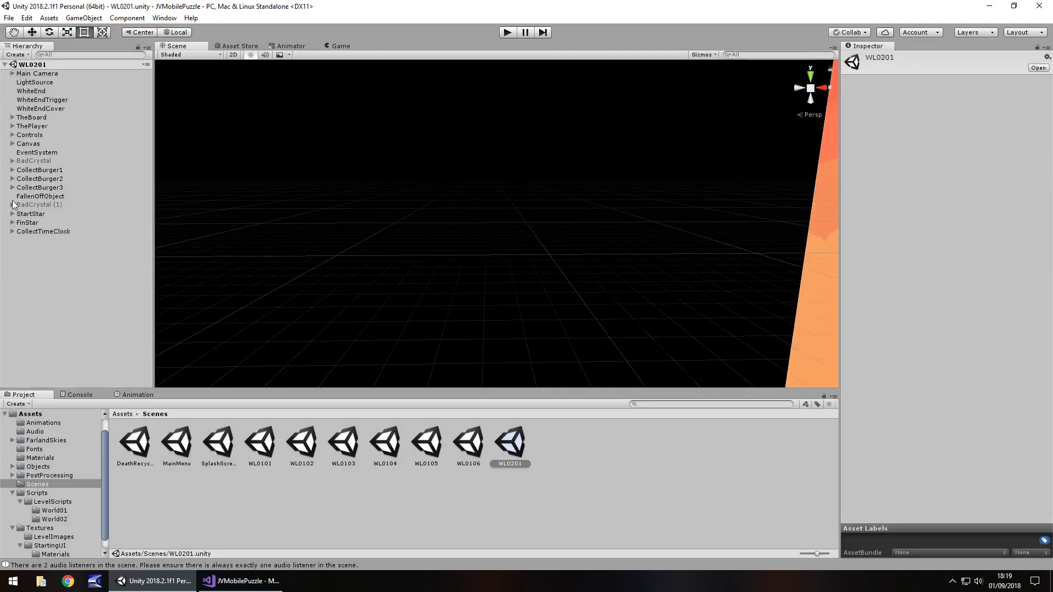
Step: Check the On Click functions of the RestartButton, ResumeButton and QuitButton in the Canvas's PausePanel
left_click(13, 143)
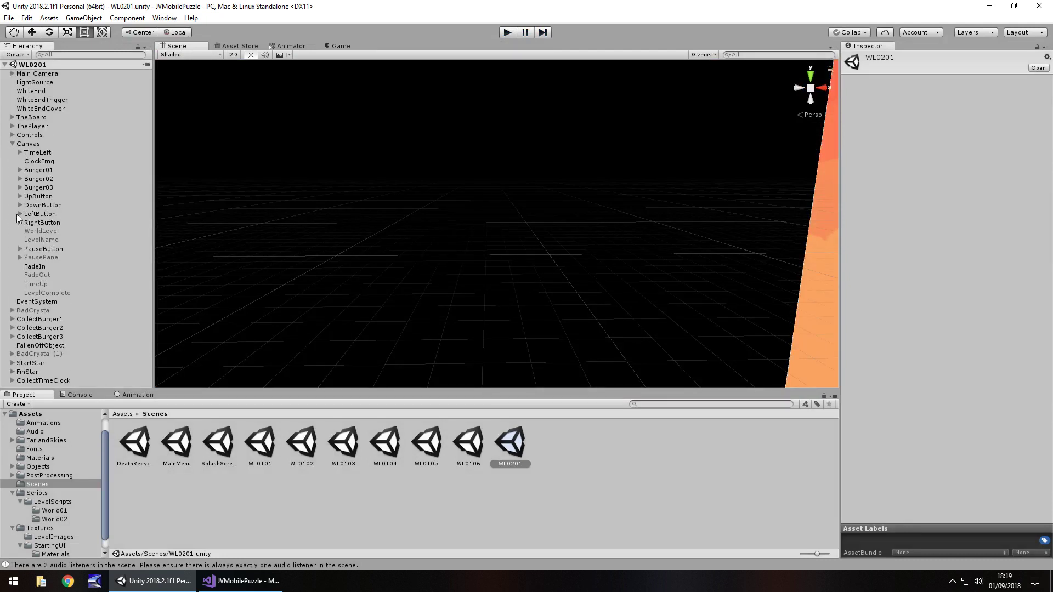
left_click(39, 257)
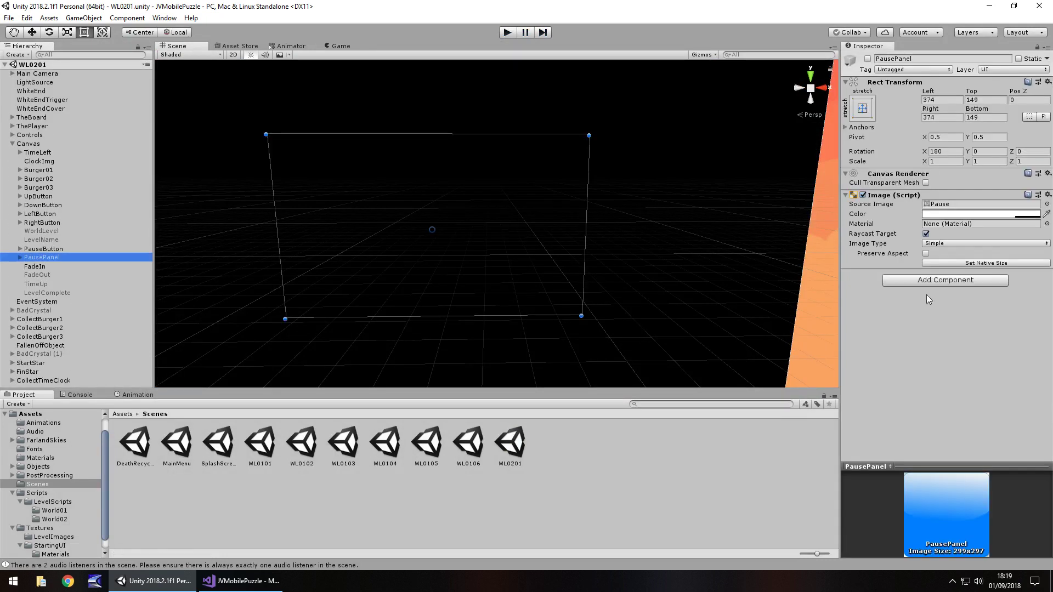
left_click(20, 257)
left_click(53, 267)
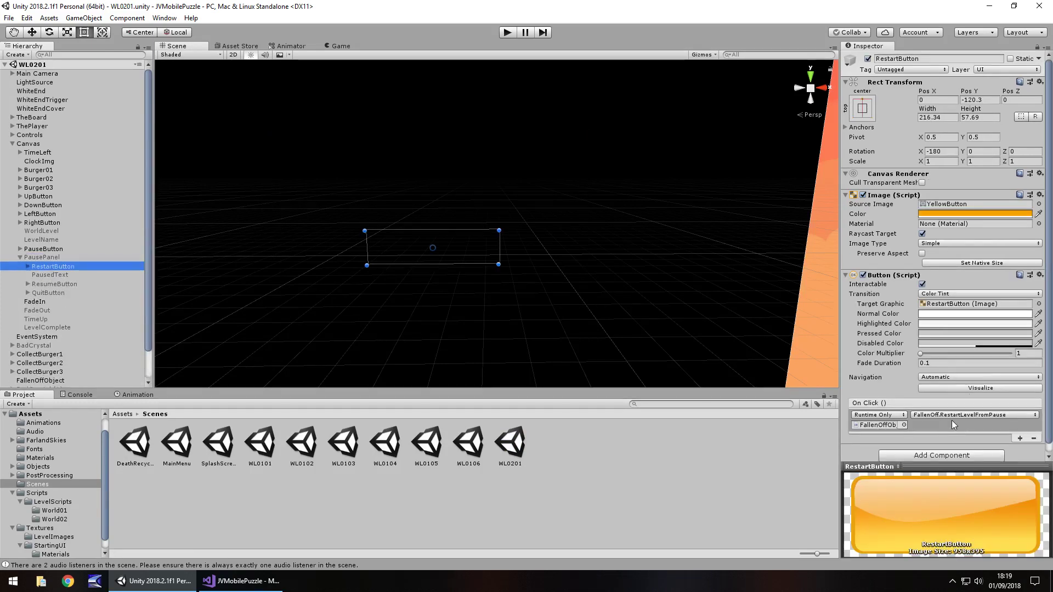
left_click(56, 284)
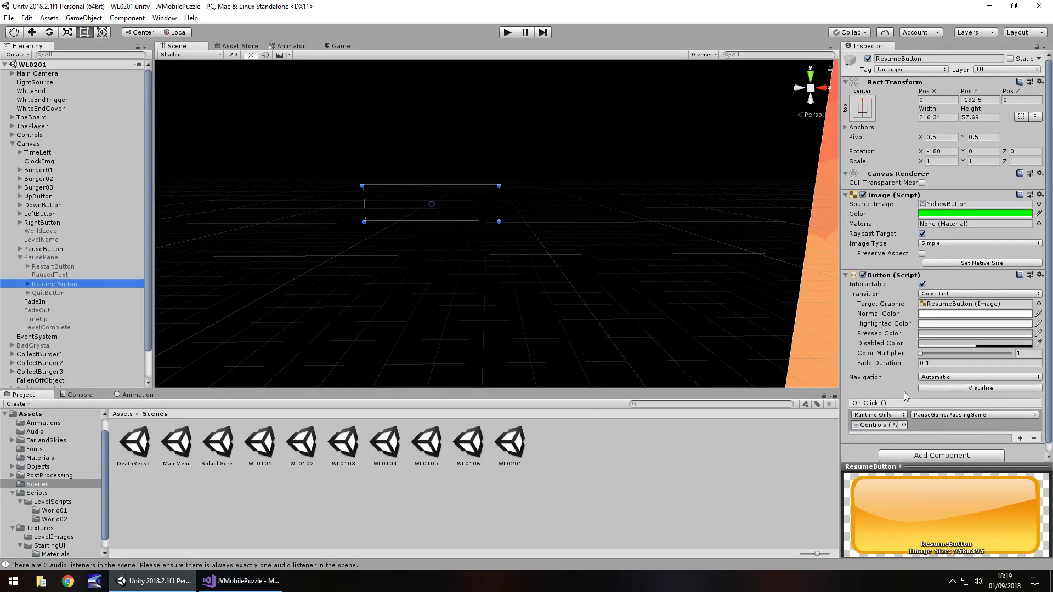
left_click(44, 293)
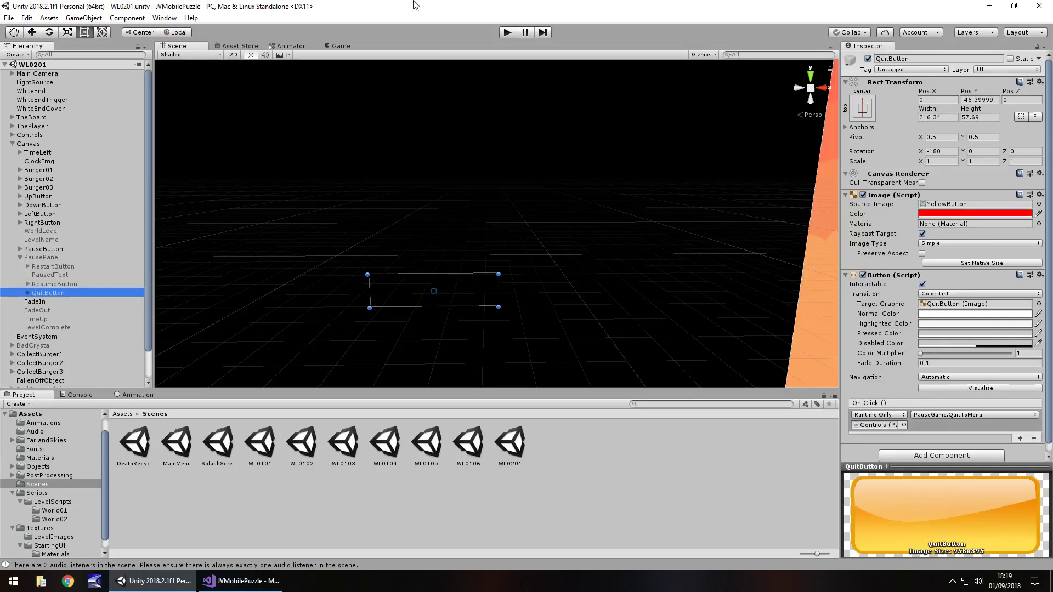
Step: Run WL0201 in Play mode, pause the game and restart the level from the pause menu
left_click(507, 33)
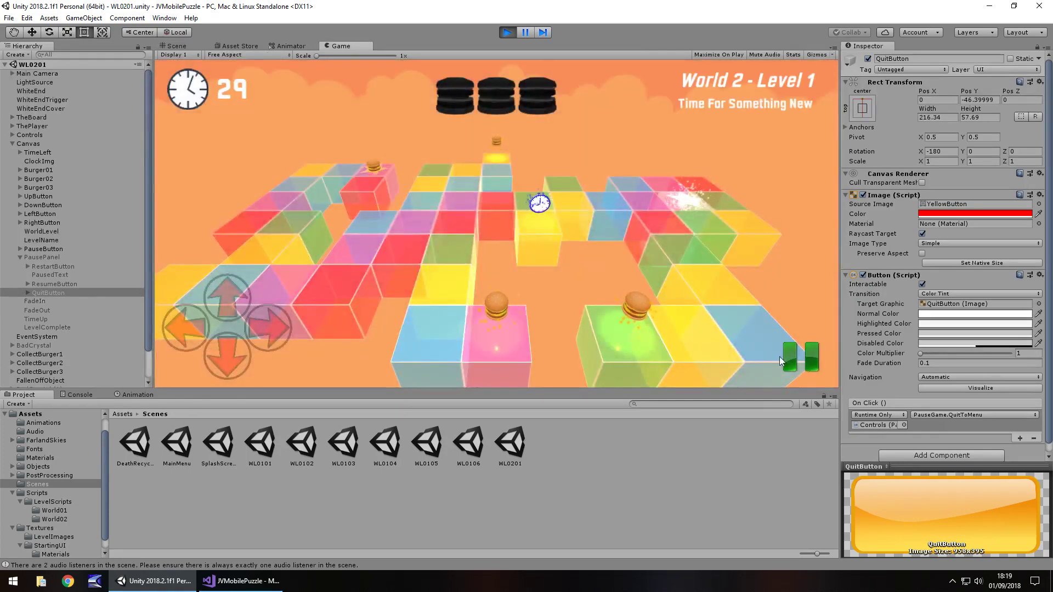
left_click(788, 361)
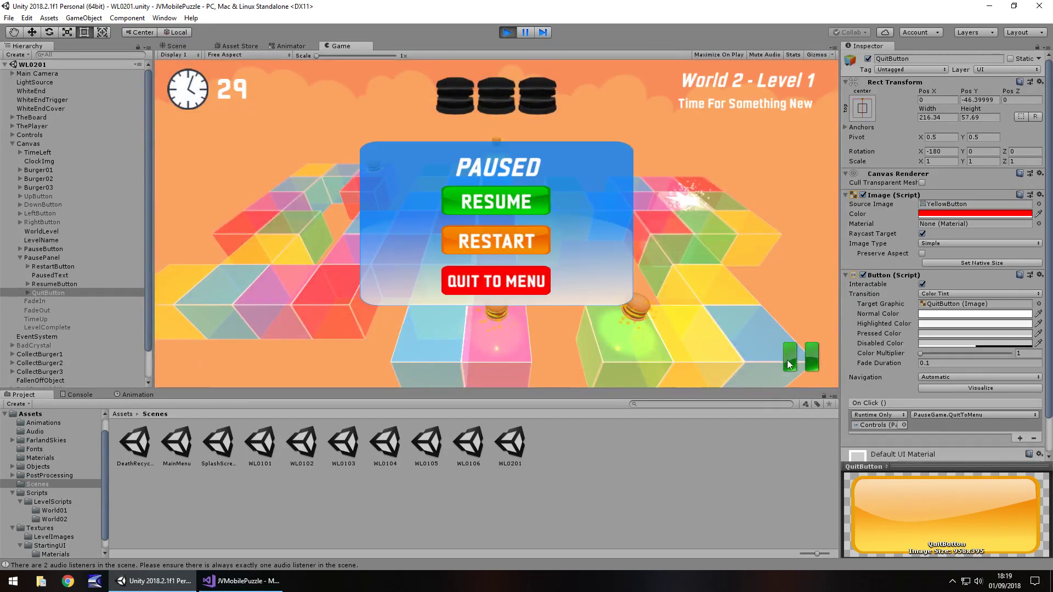
left_click(486, 230)
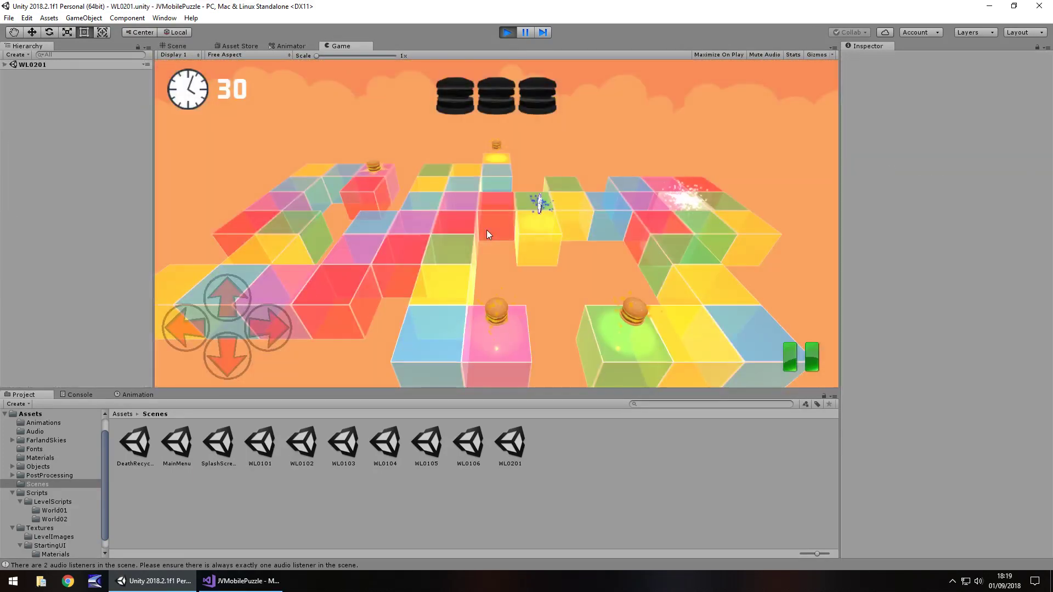
Step: Play-test the restarted level by steering the player burger around the blocks to collect the time clock
left_click(187, 330)
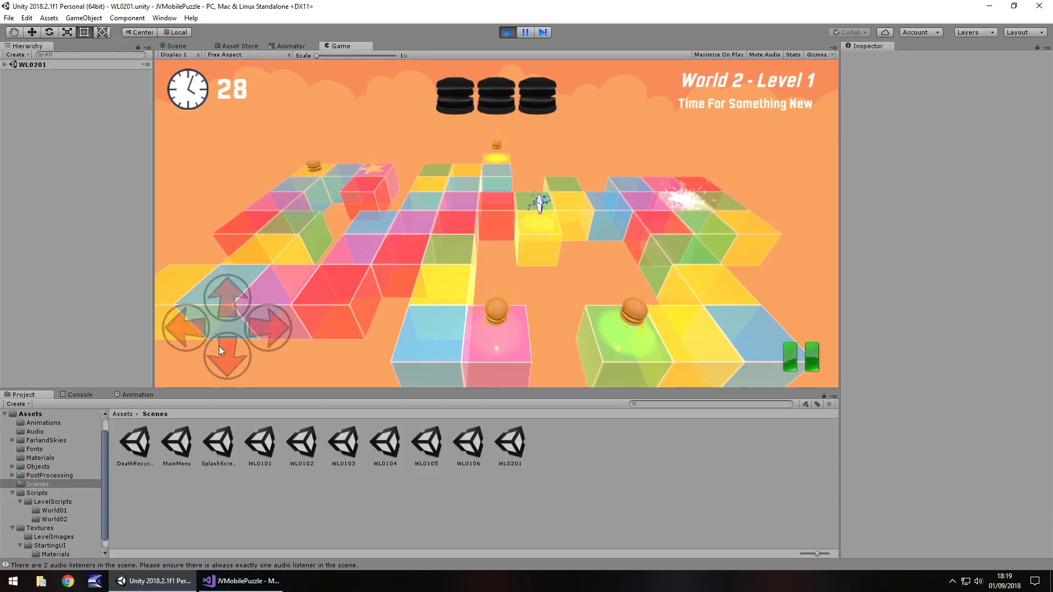
left_click(223, 350)
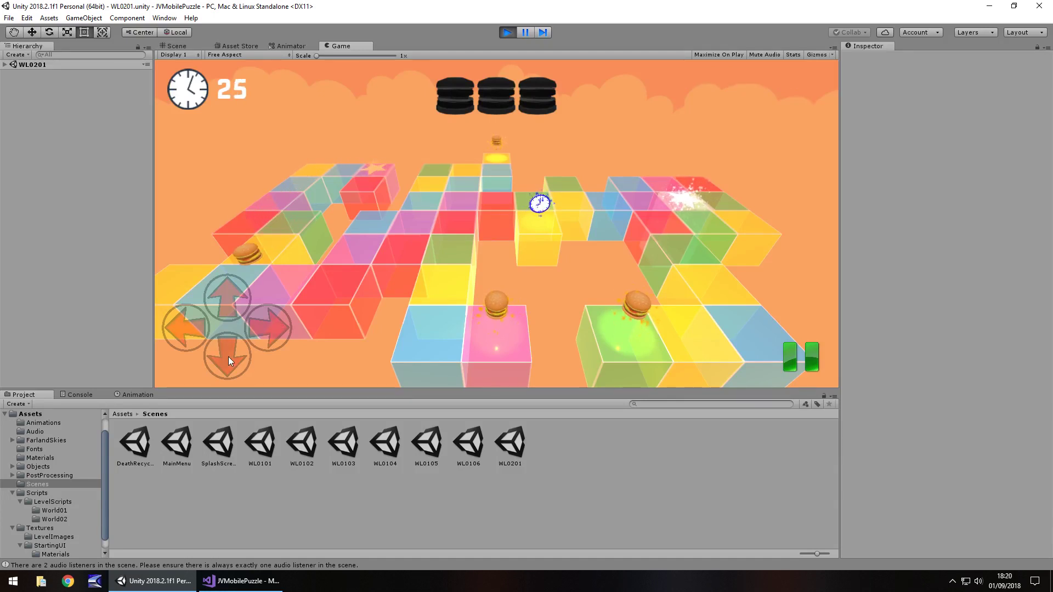
left_click(265, 330)
left_click(227, 307)
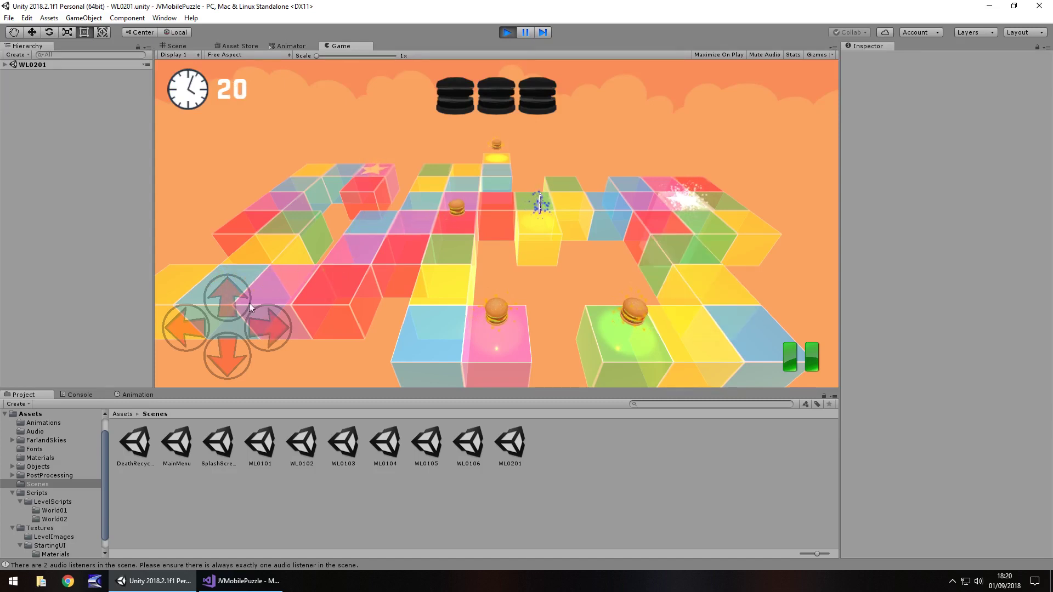
left_click(277, 325)
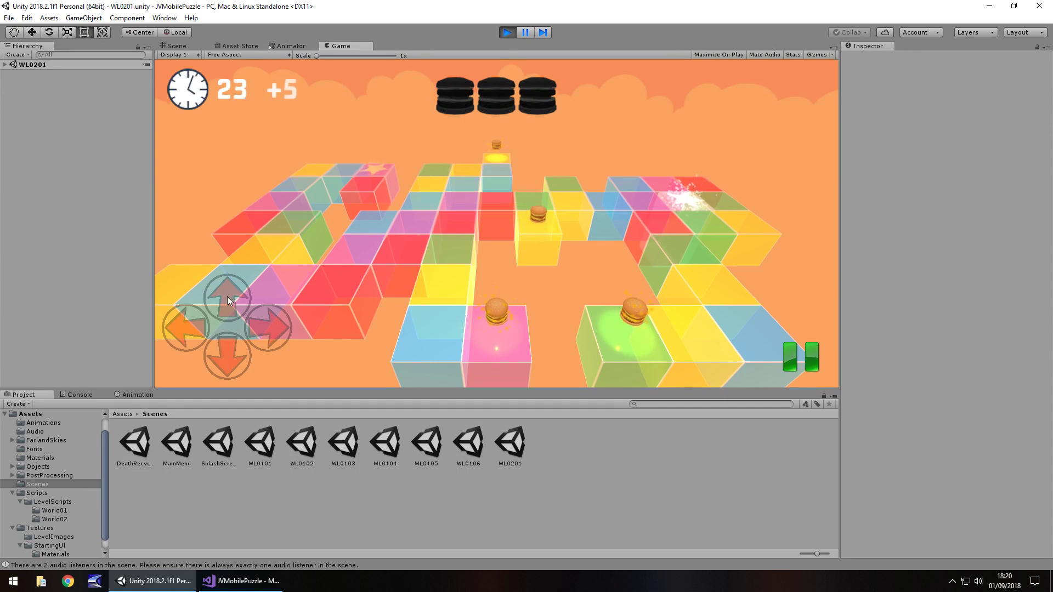
Step: Finish play-testing WL0201 by steering the player burger onwards from the time clock's block, and stop Play mode
left_click(274, 322)
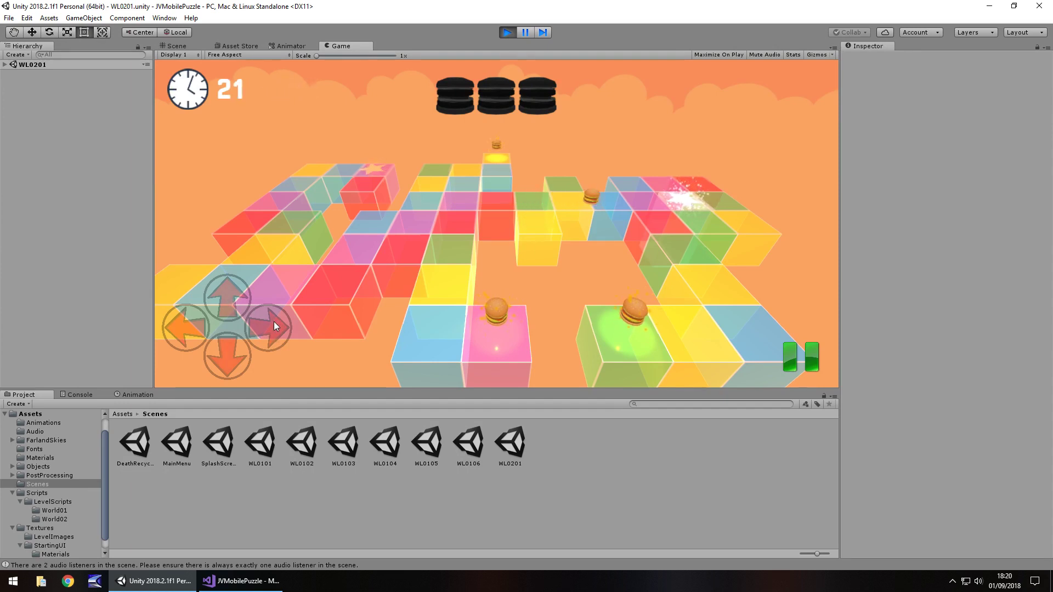
left_click(228, 363)
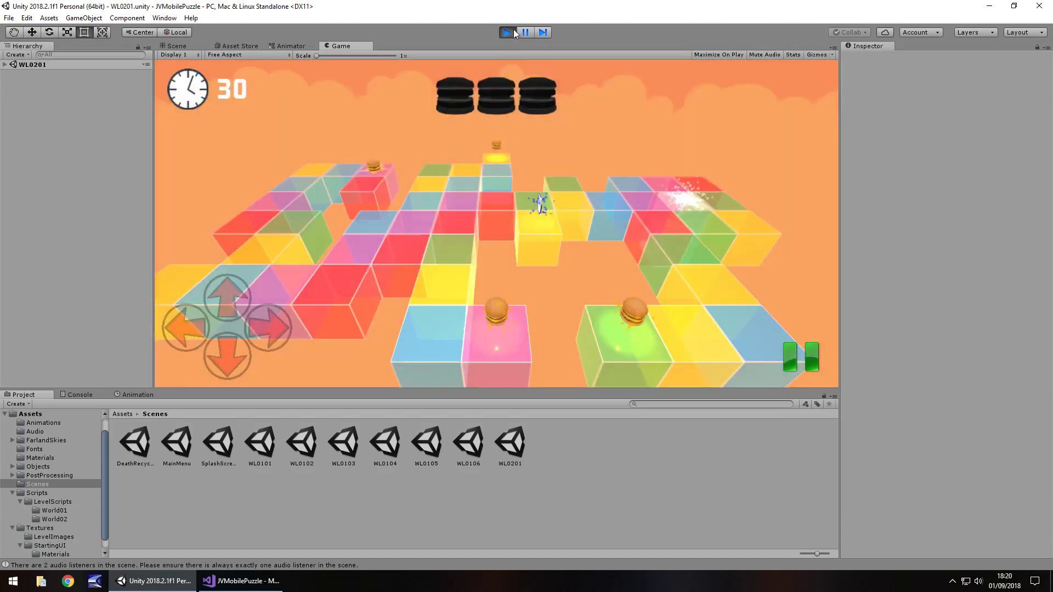
left_click(512, 31)
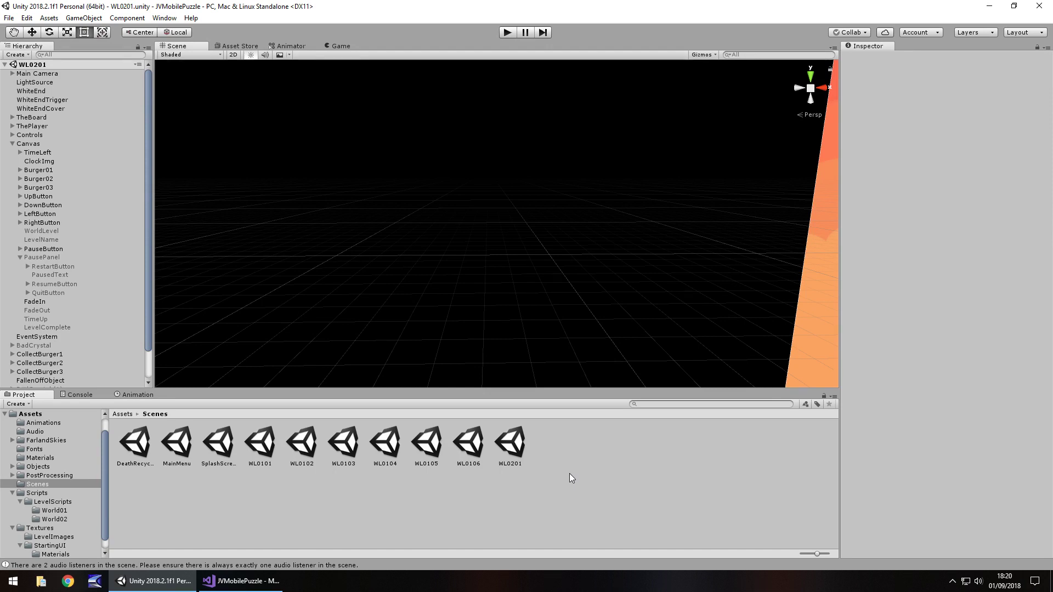
Step: Duplicate the WL0201 scene as WL0202 and open the copy
left_click(510, 448)
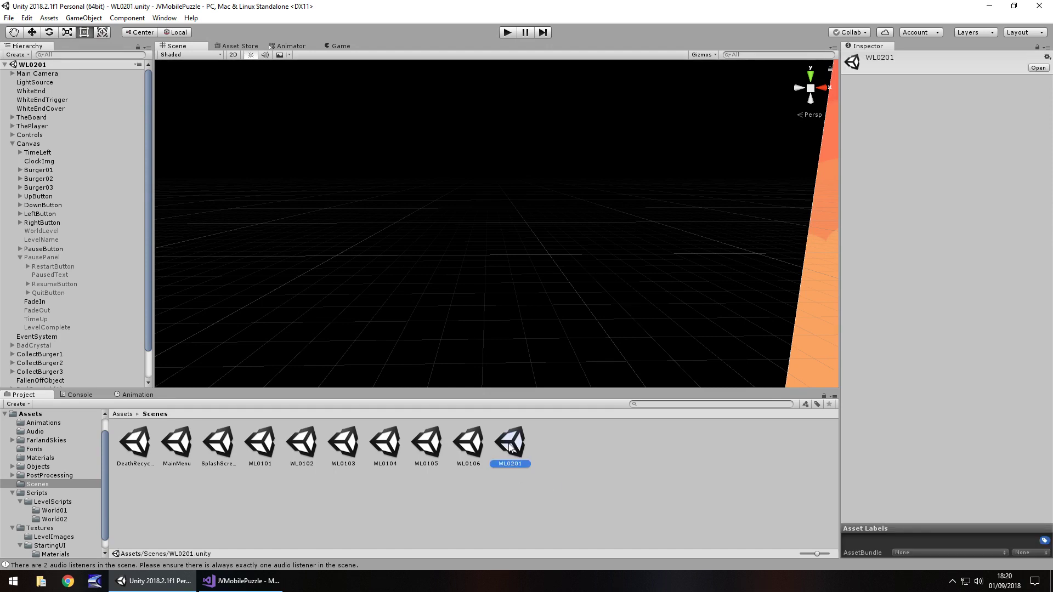
key("ctrl+d")
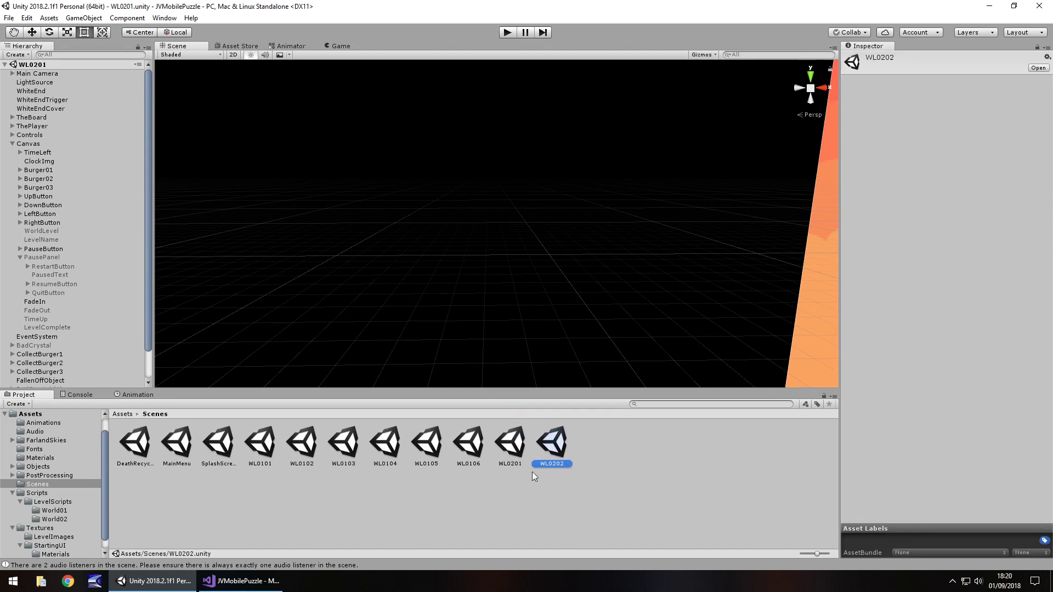
double_click(552, 443)
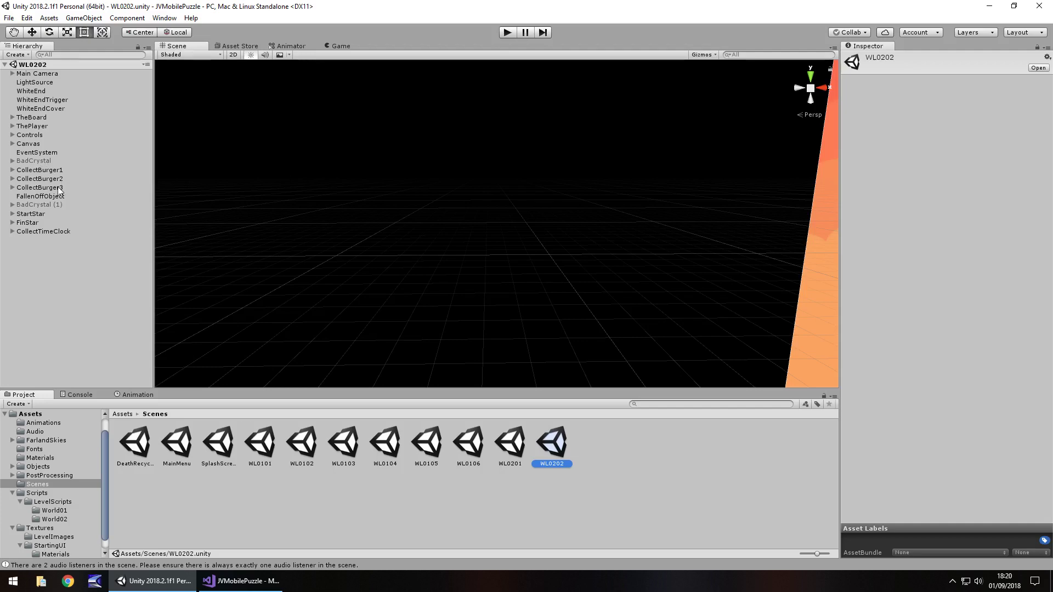
Step: Frame TheBoard in the Scene view and activate the disabled BadCrystal object
double_click(24, 117)
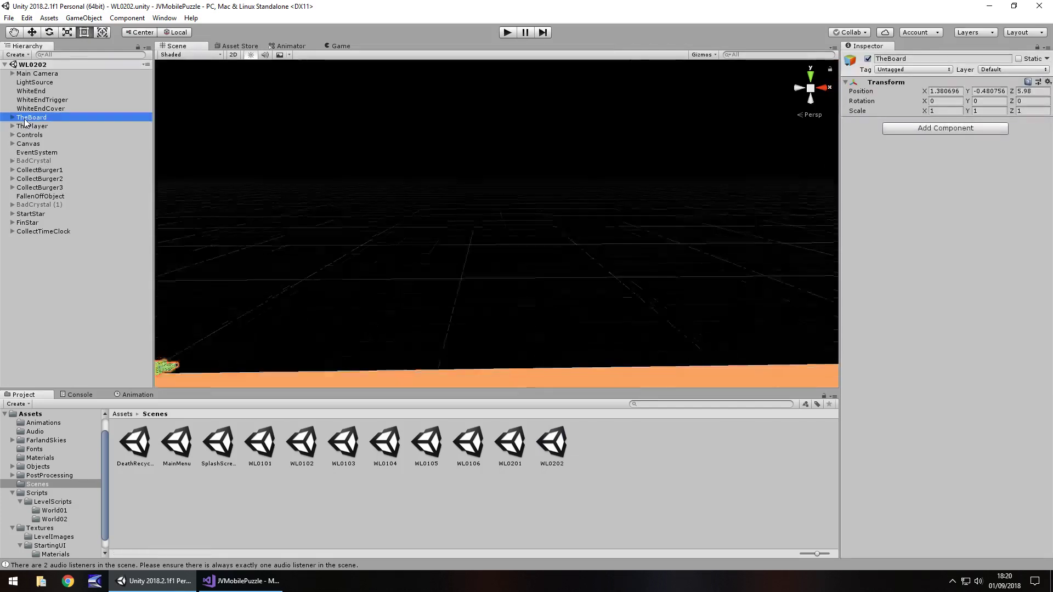
left_click_drag(437, 246, 477, 299, "alt")
middle_click_drag(499, 278, 500, 345)
right_click_drag(501, 345, 468, 334)
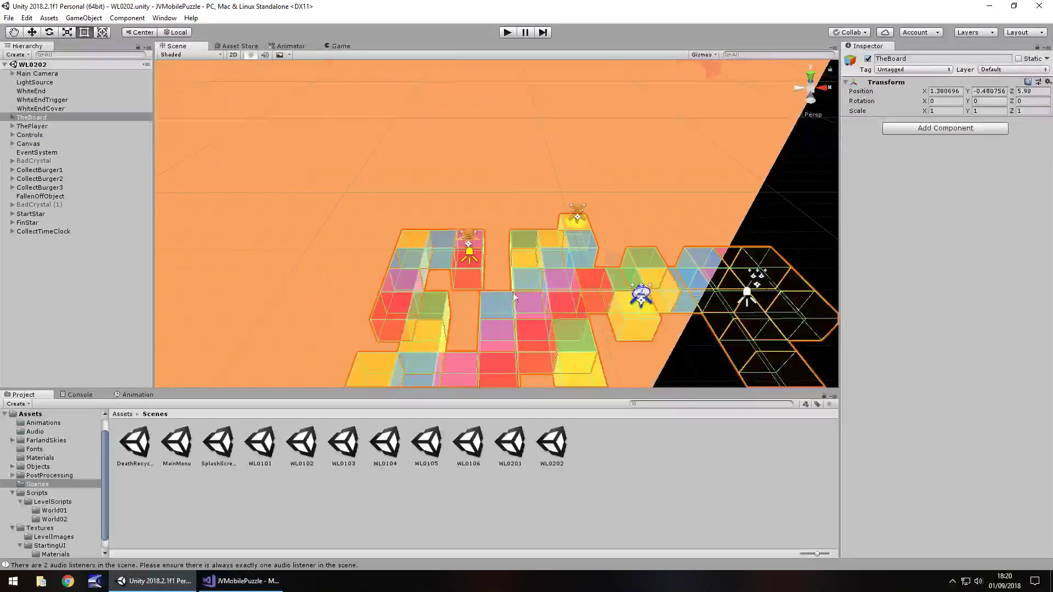
middle_click_drag(469, 334, 489, 235)
left_click_drag(490, 235, 598, 291, "alt")
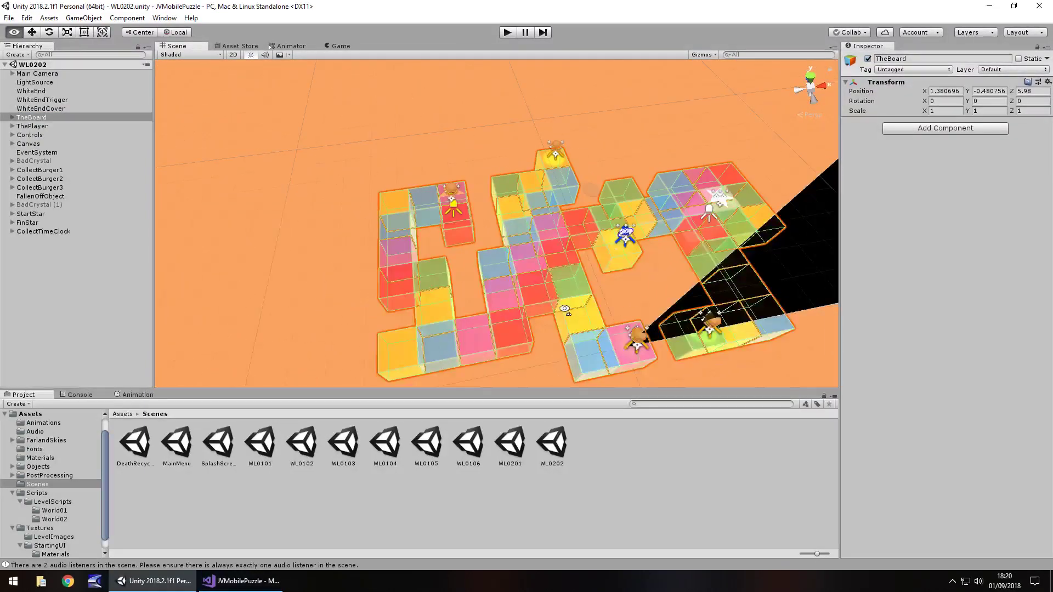
left_click_drag(490, 281, 459, 273, "alt")
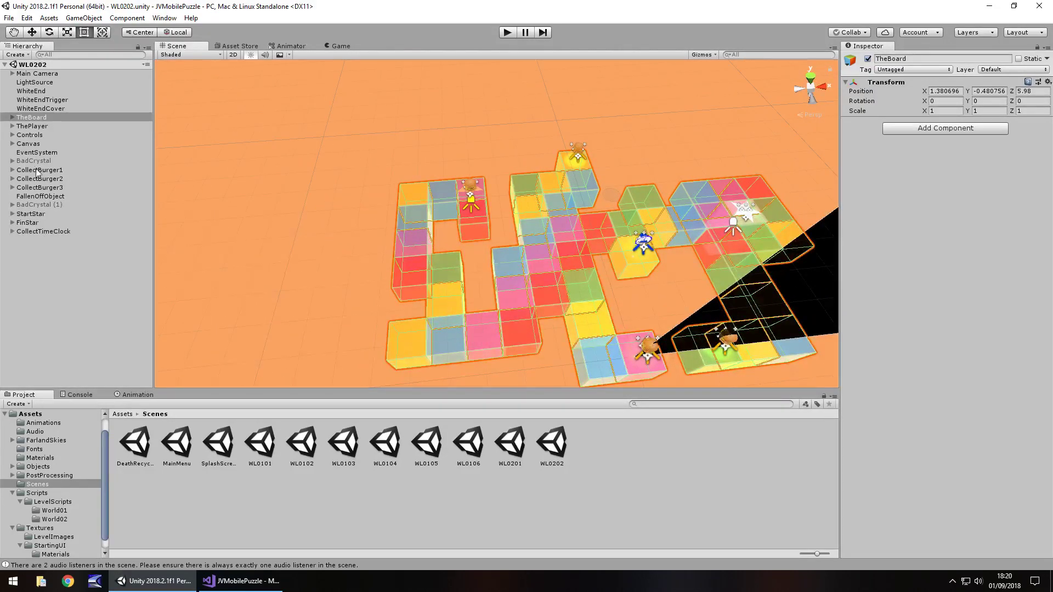
left_click(37, 154)
left_click(37, 161)
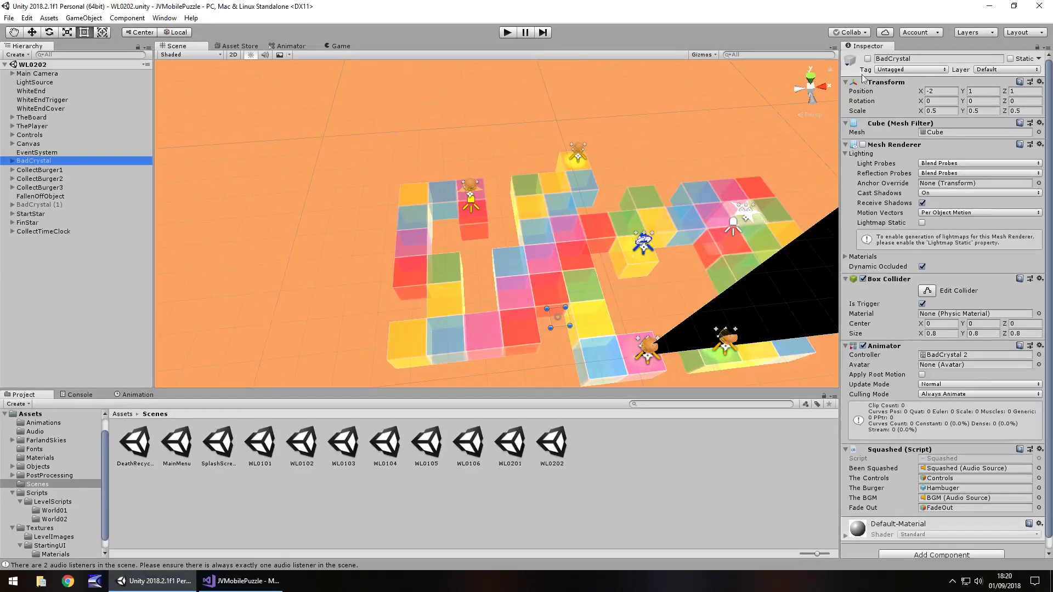
left_click(867, 58)
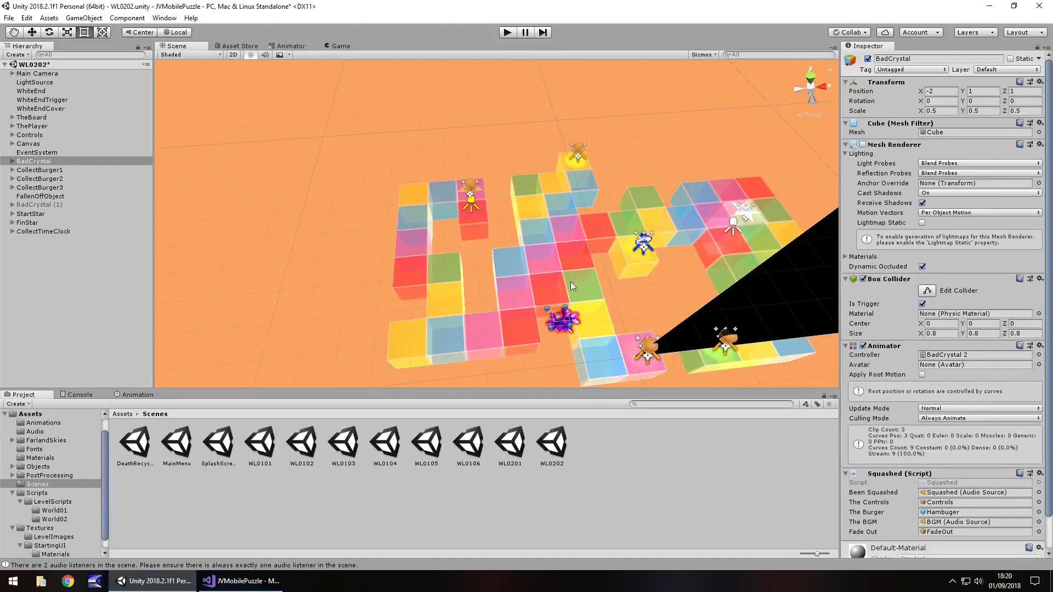
Step: Duplicate the green block near the BadCrystal and move the copy beneath the crystal, at X -3.38, Z -4.98
left_click(590, 285)
left_click(590, 285)
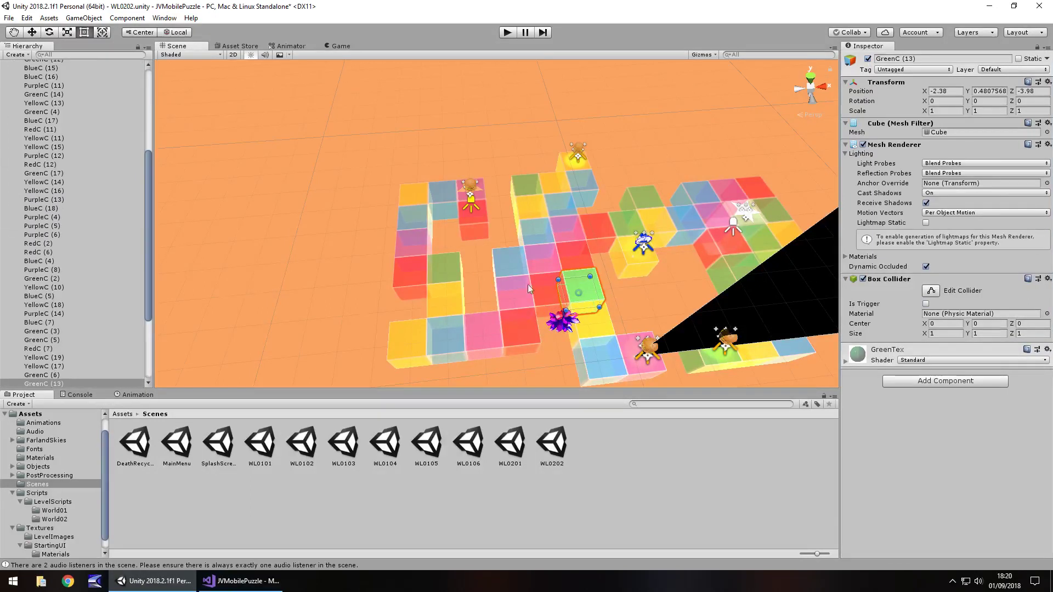
left_click(32, 32)
left_click_drag(619, 289, 545, 291, "ctrl")
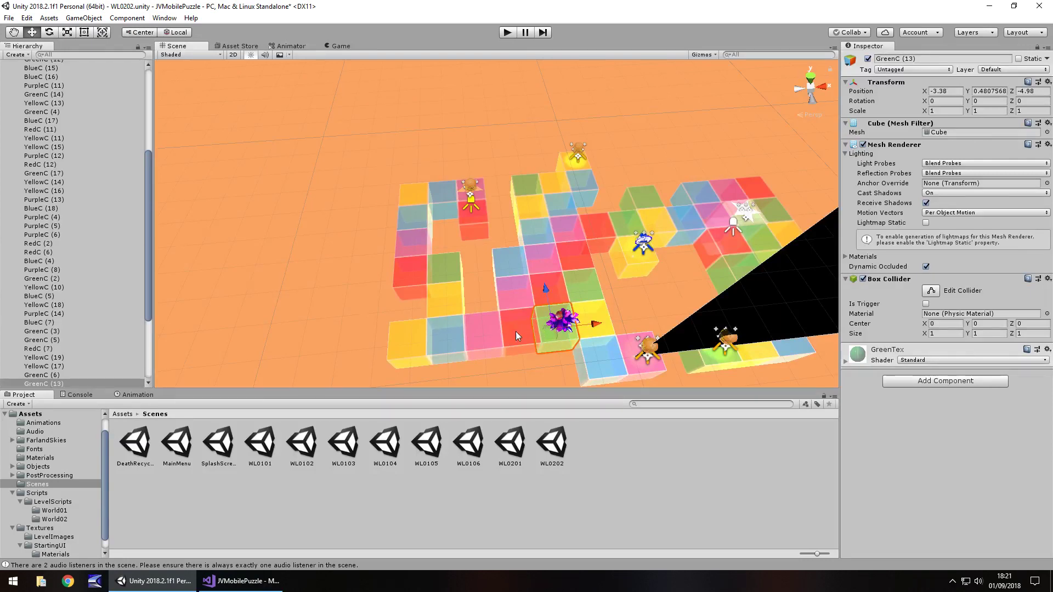
Step: Delete the red block beside the BadCrystal and the blue block BlueC (9), and place a copy of YellowC (14) at X -4.38, Z -1.98
left_click_drag(515, 330, 509, 261)
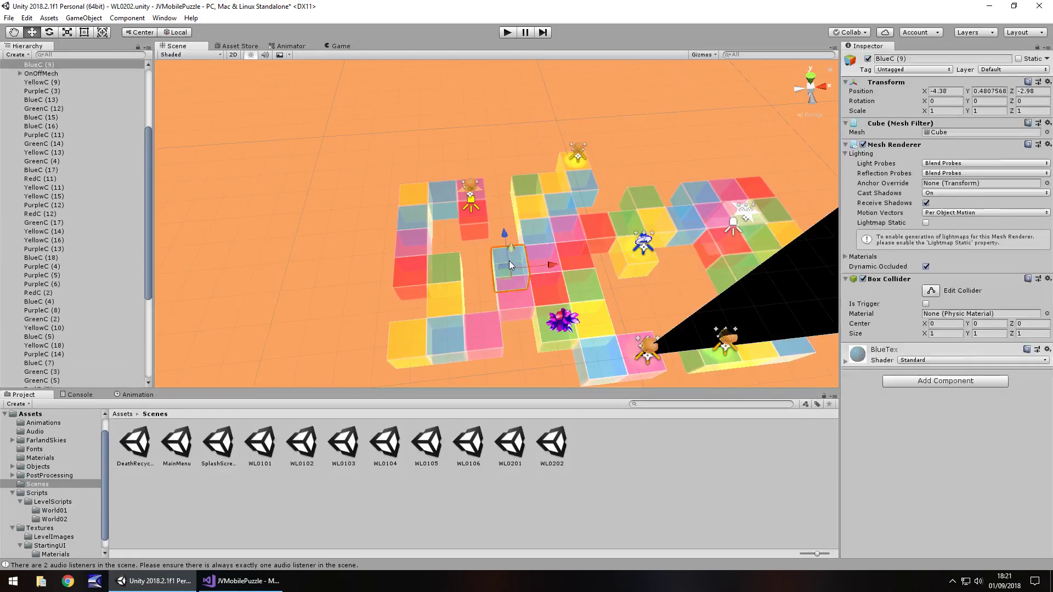
key("Delete")
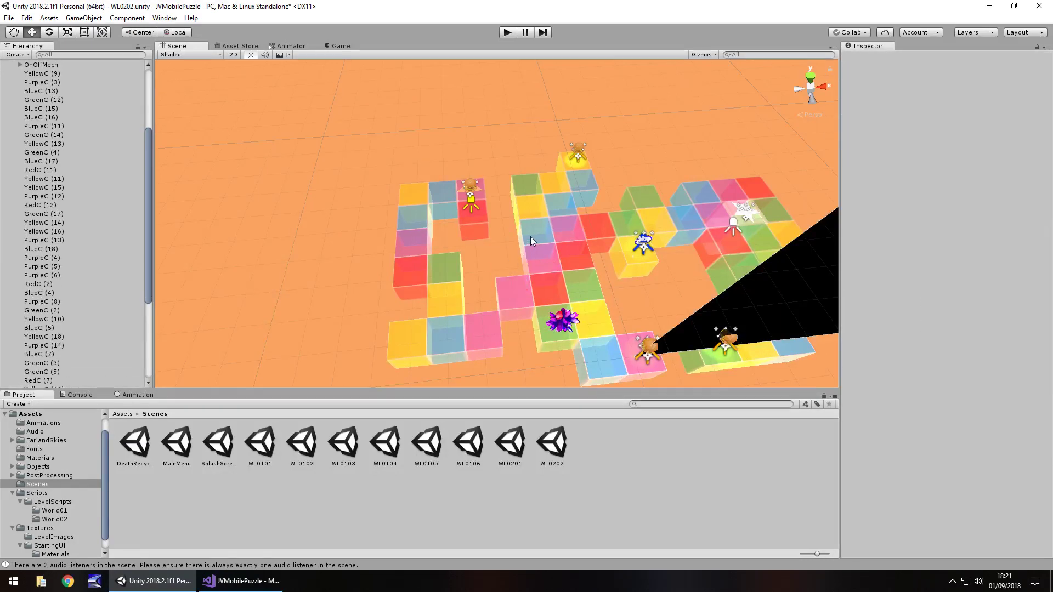
left_click(528, 210)
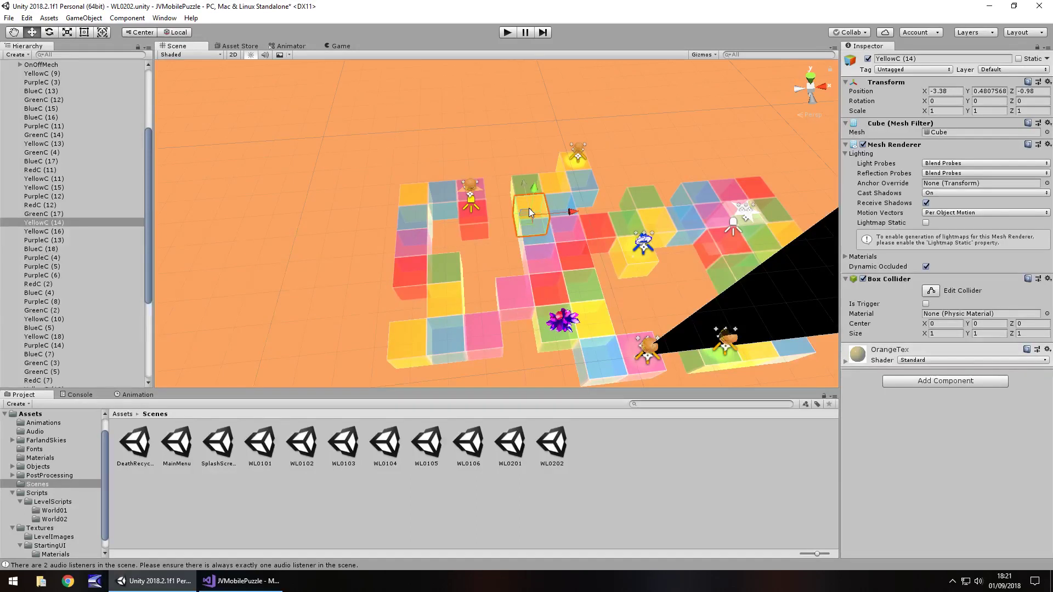
left_click_drag(551, 215, 537, 216, "ctrl")
left_click_drag(496, 187, 498, 209, "ctrl")
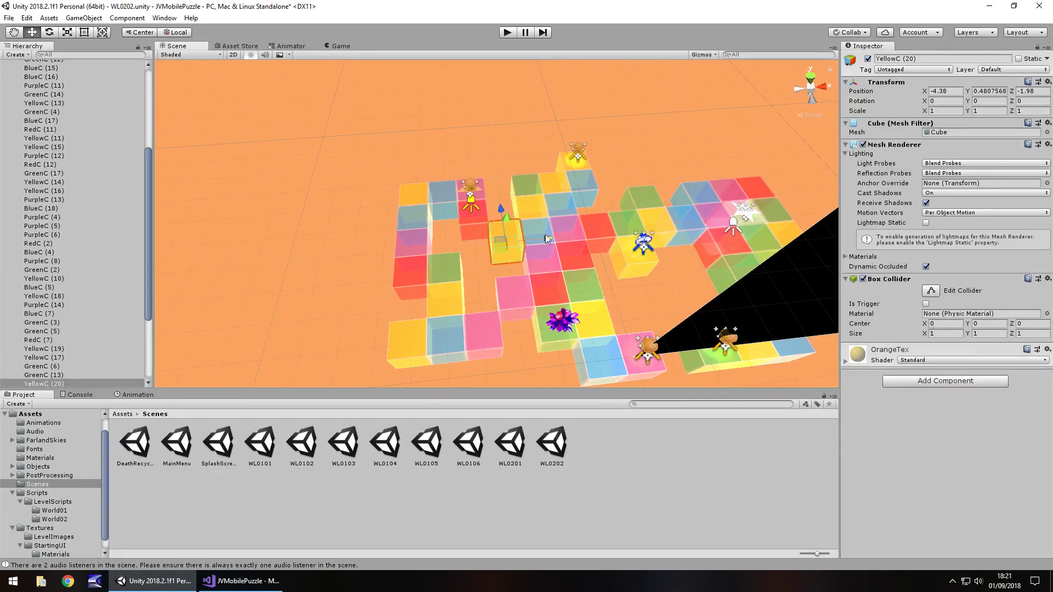
Step: Place a copy of BlueC (13) at X -5.38 between the yellow and purple blocks, and delete the purple block beside the original
left_click(445, 343)
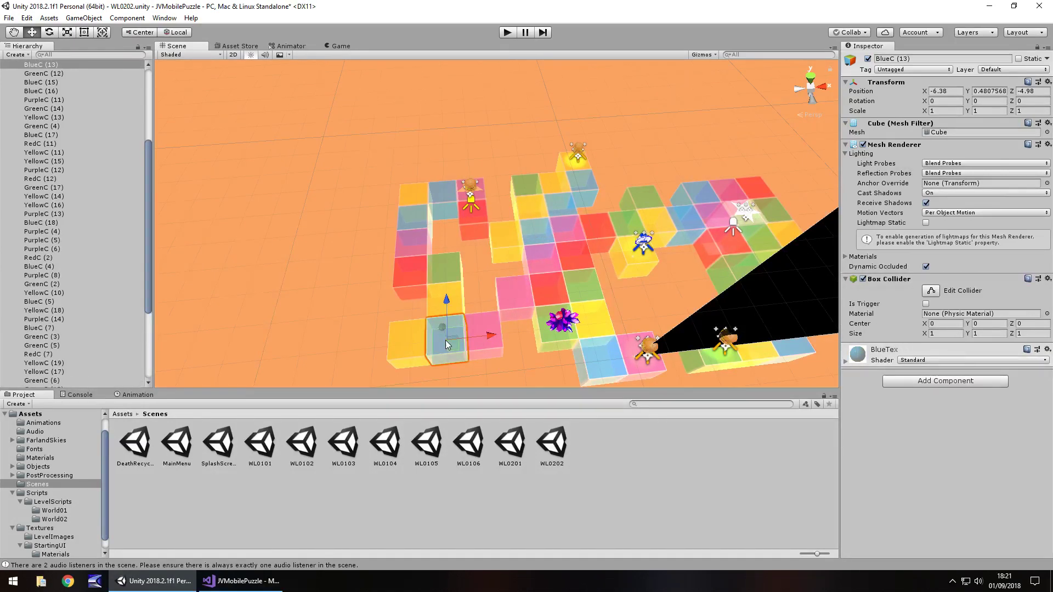
key("ctrl+d")
left_click_drag(485, 334, 506, 335, "ctrl")
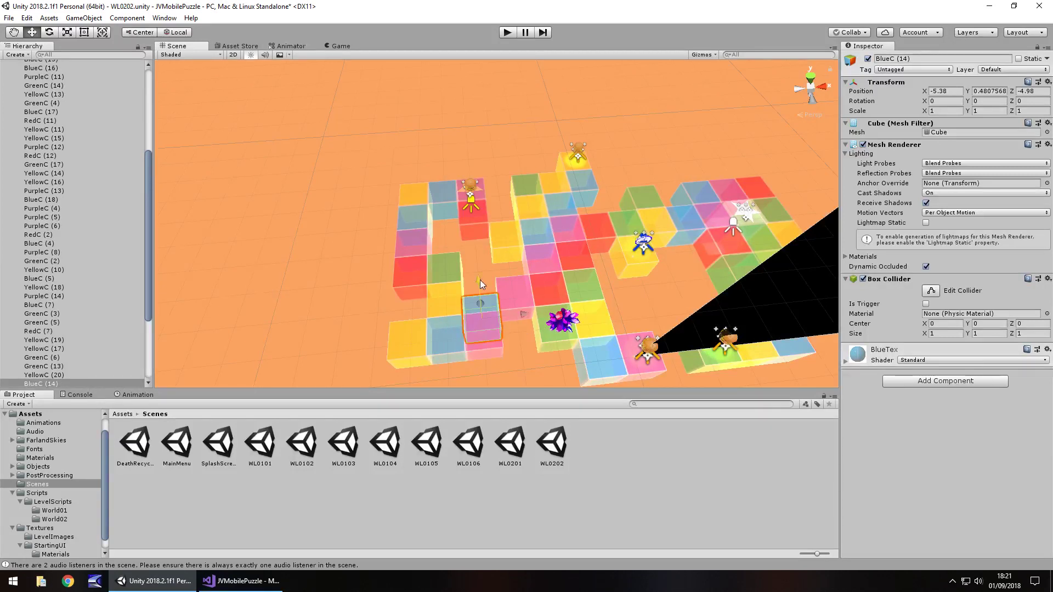
left_click_drag(479, 279, 478, 266, "ctrl")
left_click(490, 339)
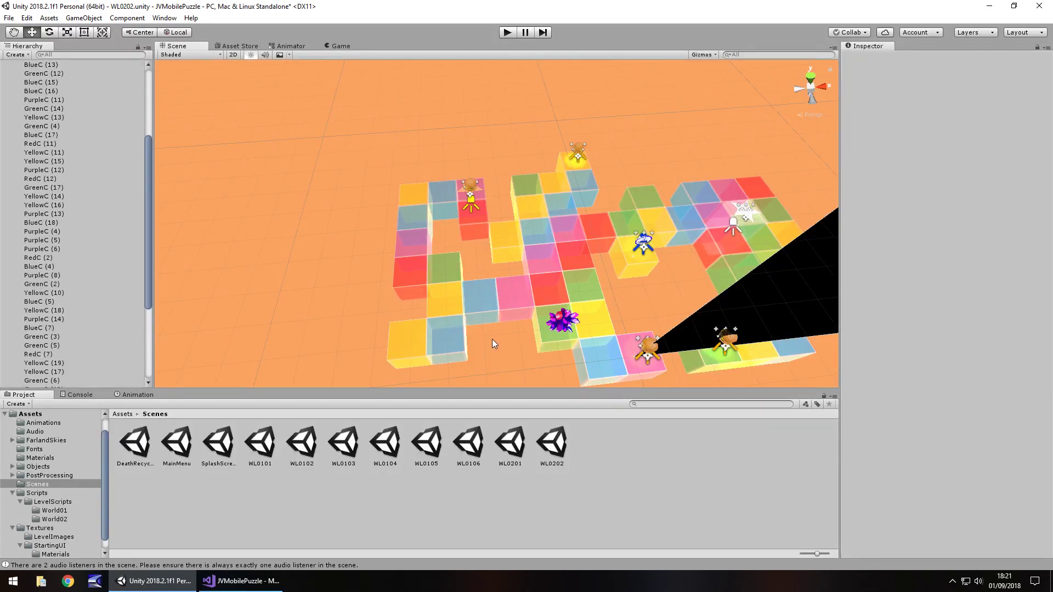
Step: Delete the purple block PurpleC (6) and the green block diagonally behind the BadCrystal
left_click(574, 229)
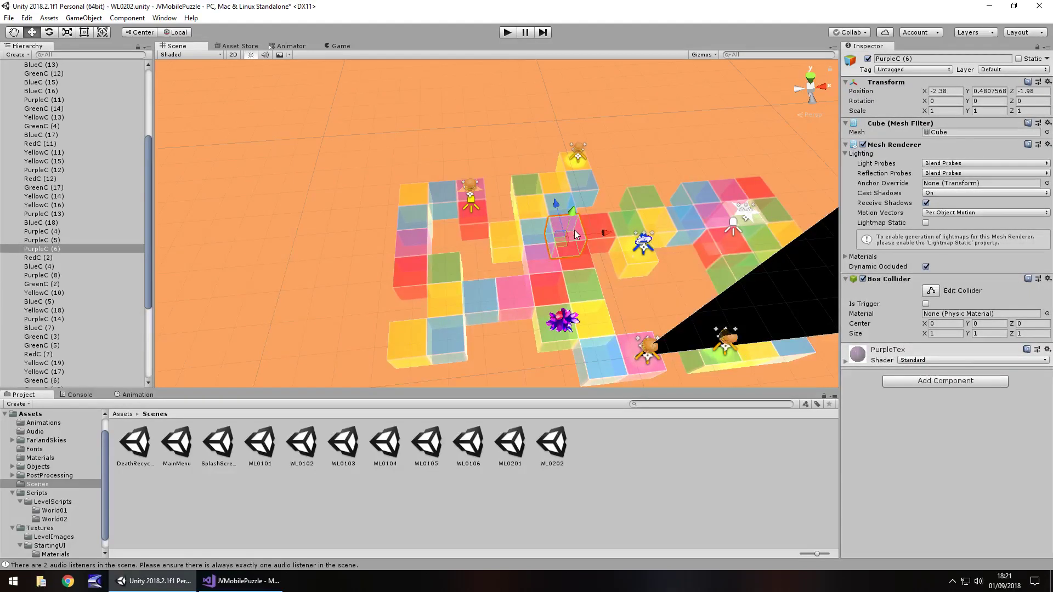
key("Delete")
left_click(578, 286)
key("Delete")
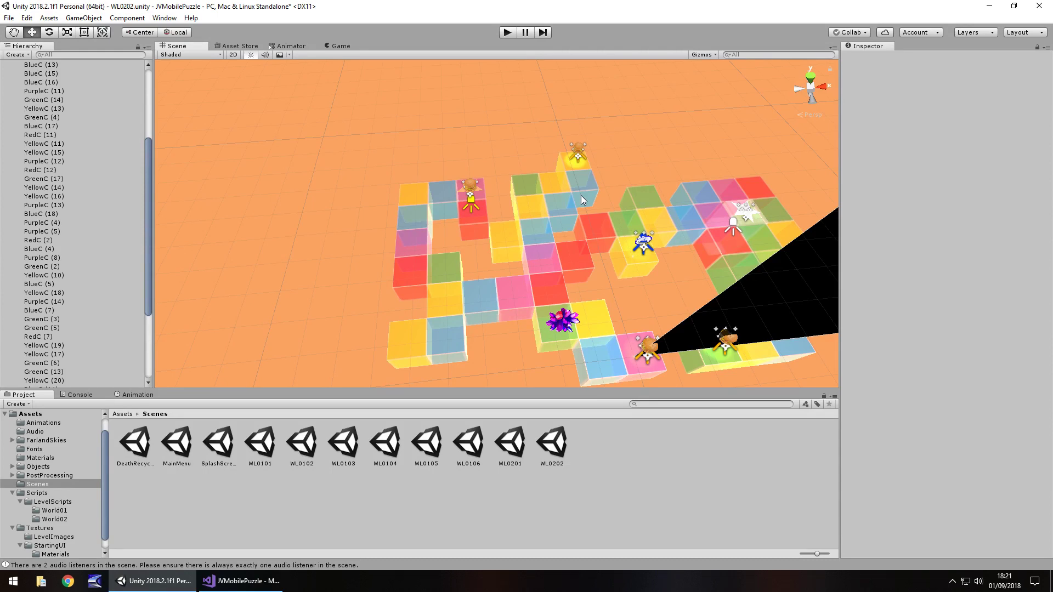
Step: Add copies of RedC (12) at X -6.38, Z -1.98 and the purple edge block at X -6.38, Z -0.98, and delete the yellow corner block
left_click(470, 223)
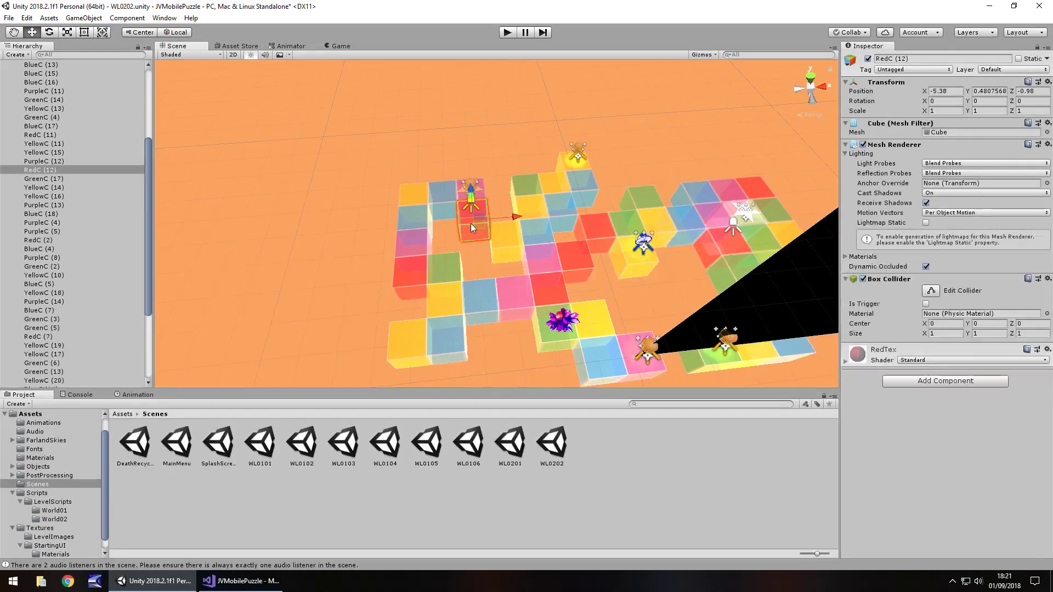
mouse_move(496, 216)
left_mouse_down()
mouse_move(445, 205)
mouse_move(445, 215)
mouse_move(415, 199)
mouse_move(482, 220)
left_mouse_up()
left_click(405, 238)
key("ctrl+d")
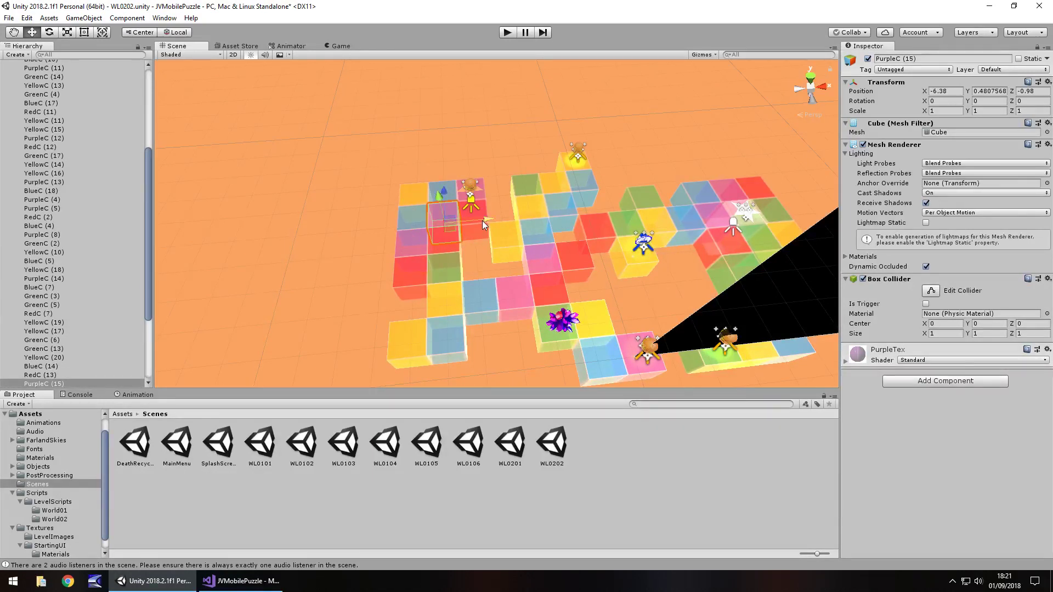
left_click(407, 191)
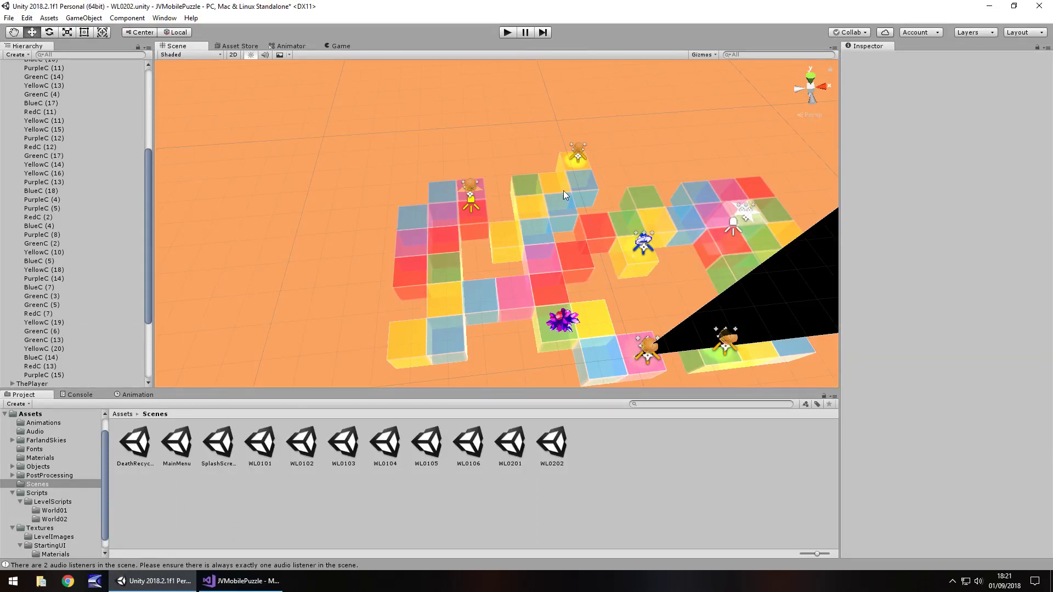
Step: Select ThePlayer and StartStar together and move them onto the purple block at the board's outer edge
scroll(25, 289, "down", 3)
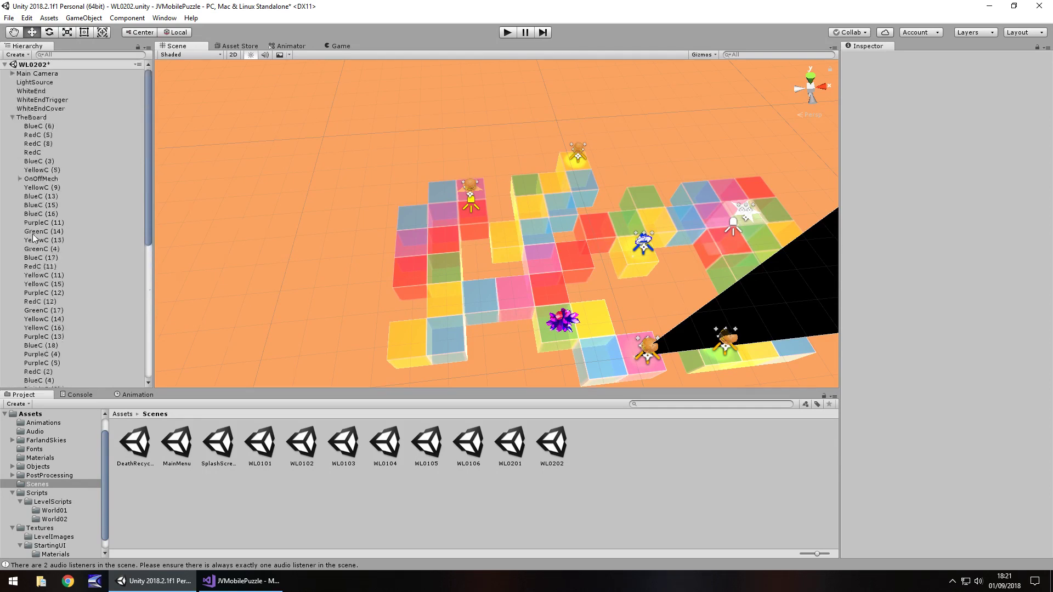
left_click(31, 308)
scroll(34, 278, "up", 9)
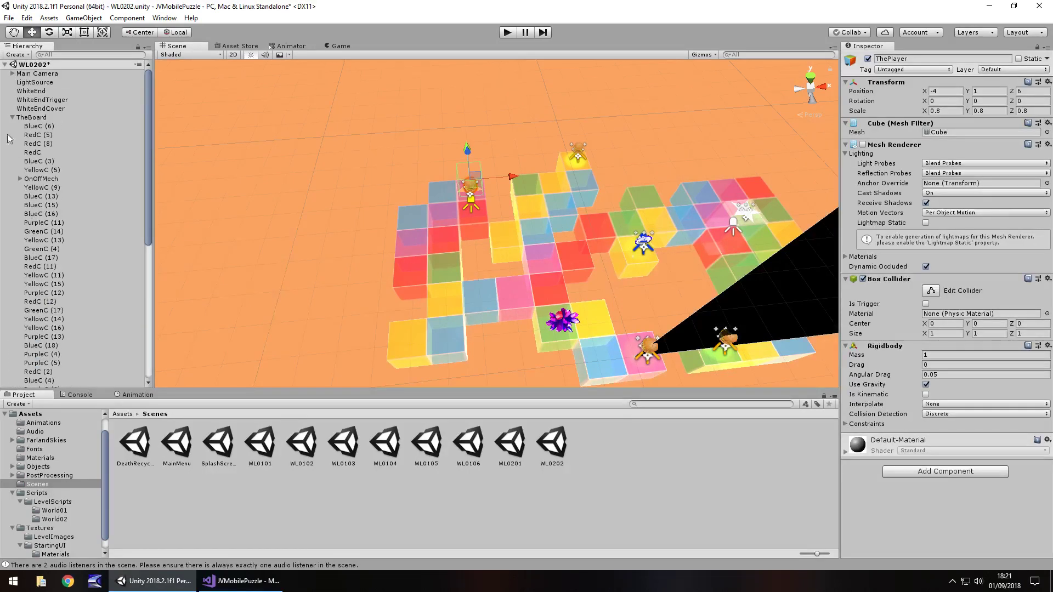
left_click(12, 117)
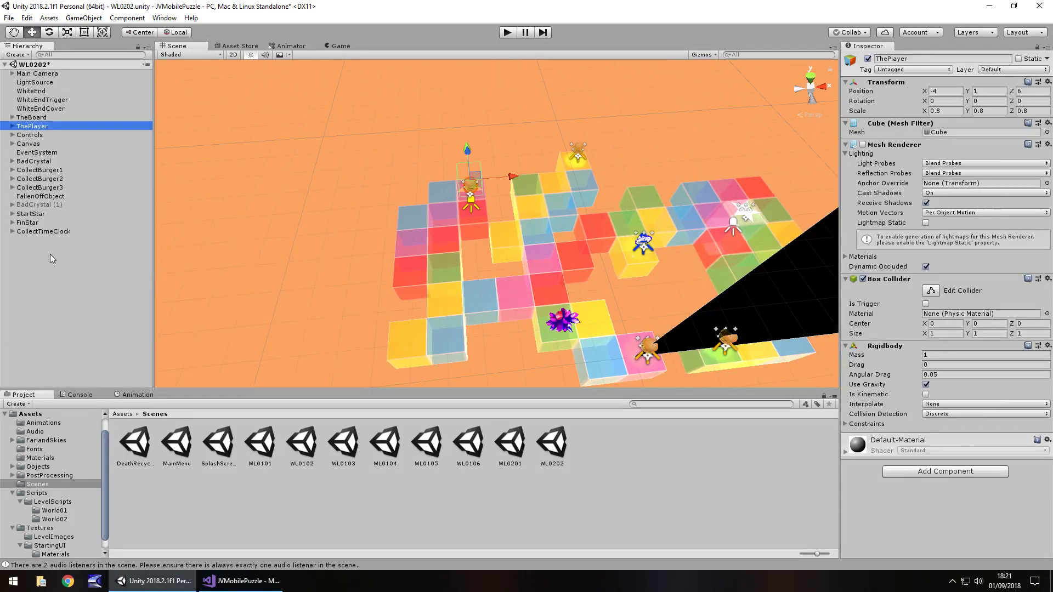
left_click(31, 214, "ctrl")
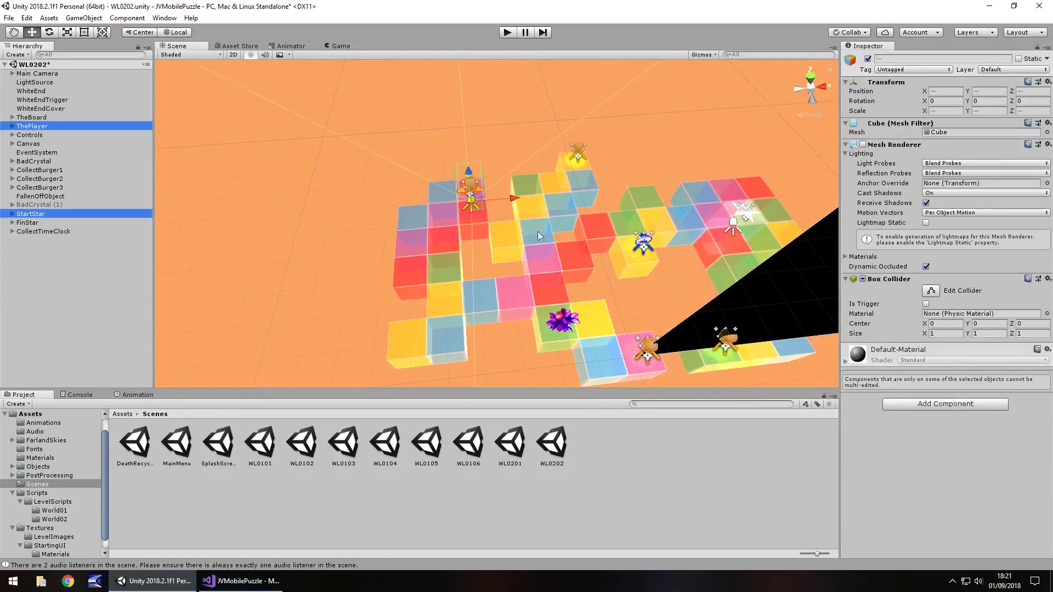
left_click_drag(514, 198, 501, 255)
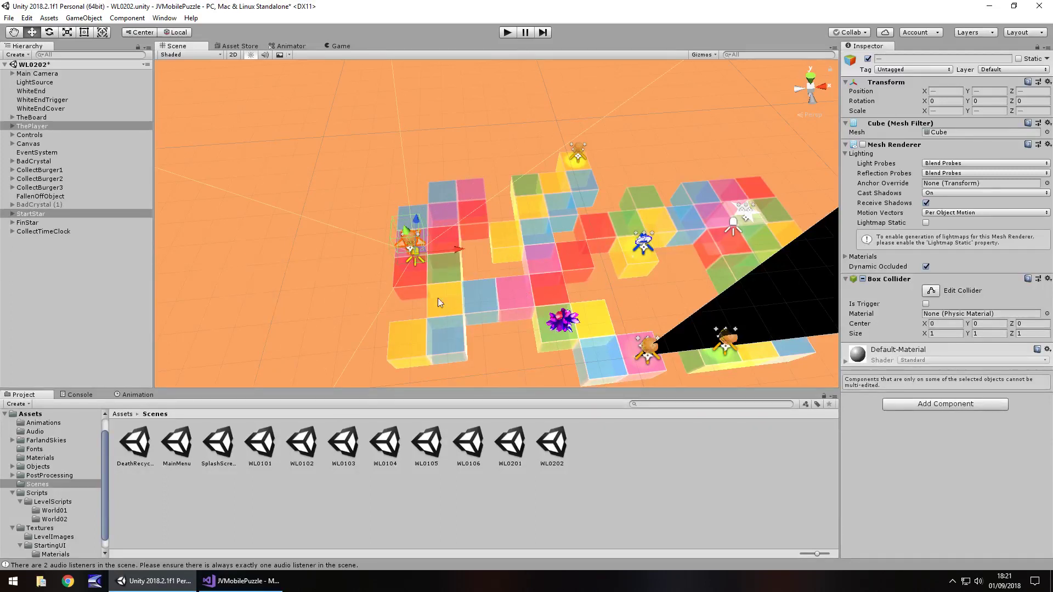
Step: Delete the blue and red blocks on either side of the player's purple start block and the yellow and blue blocks at the near corner
left_click(422, 208)
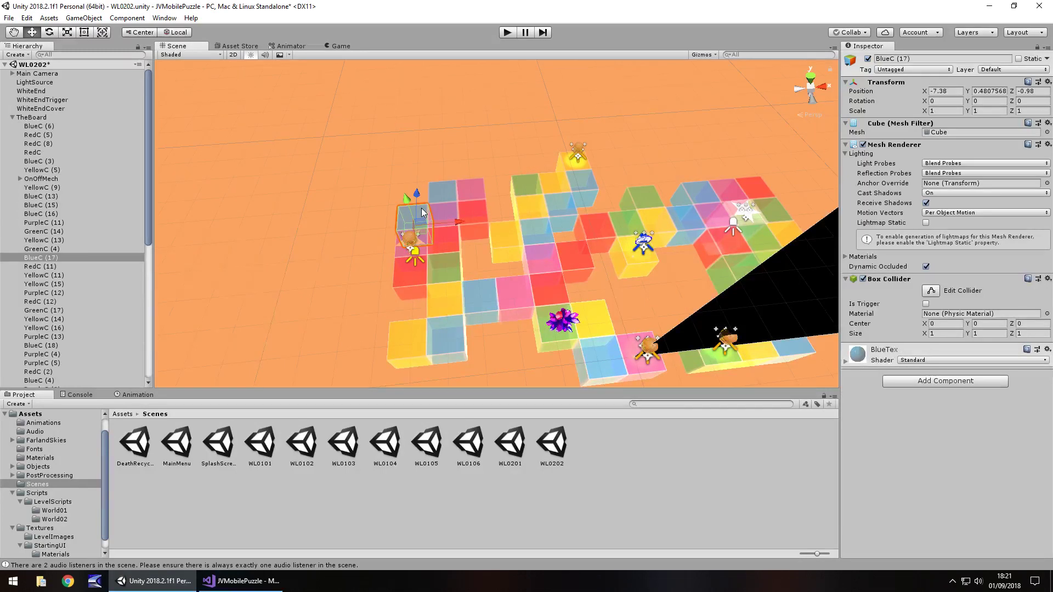
key("Delete")
left_click(410, 340)
key("Delete")
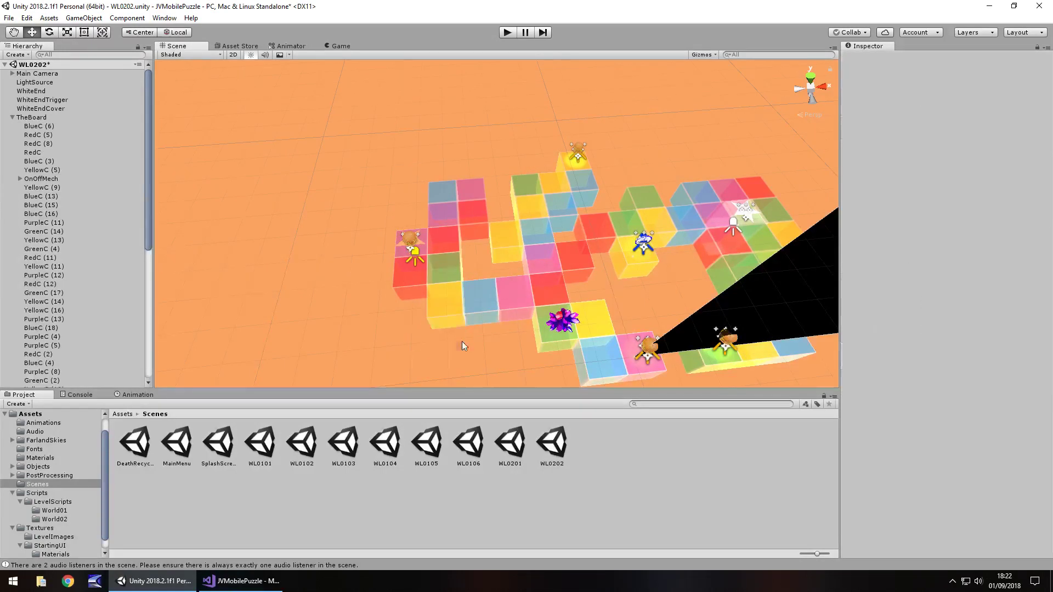
left_click(445, 344)
key("Delete")
left_click(408, 272)
key("Delete")
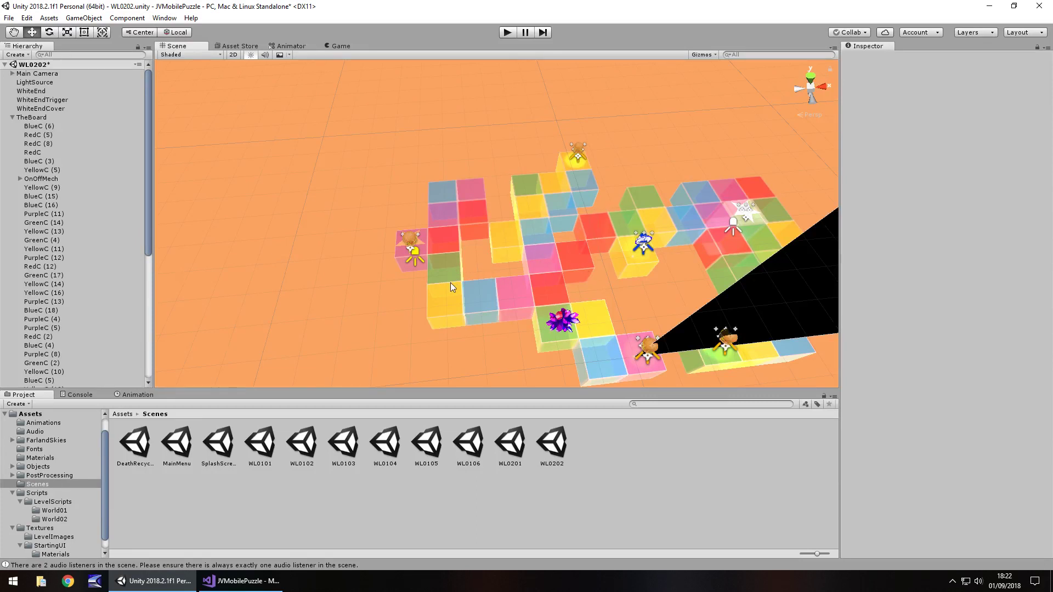
Step: Add a copy of a red block at X -4.38, Z 0.02, filling the gap between the purple and green blocks in the far row
left_click(453, 243)
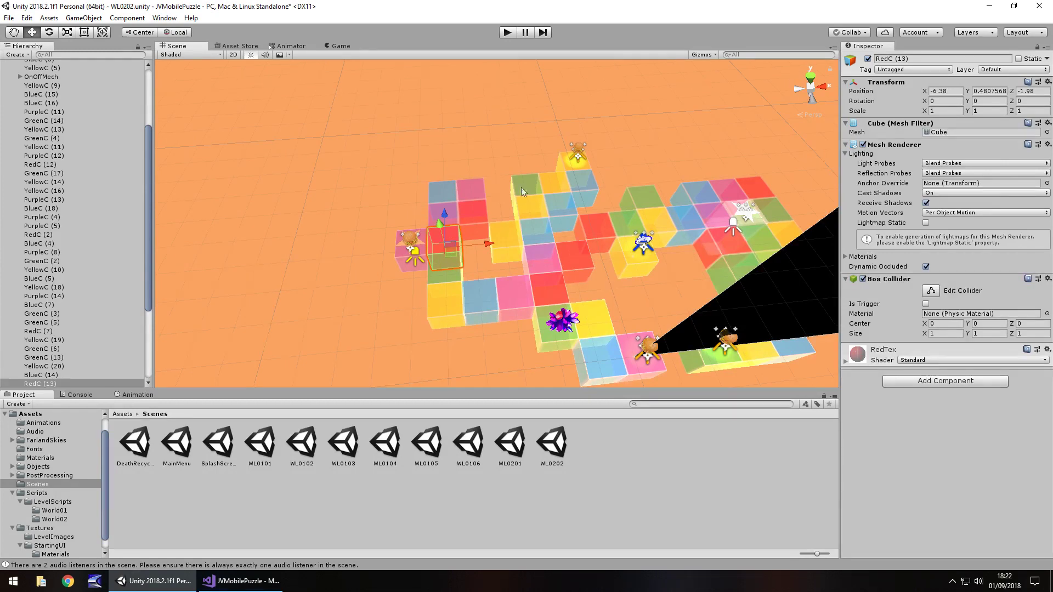
left_click(469, 216)
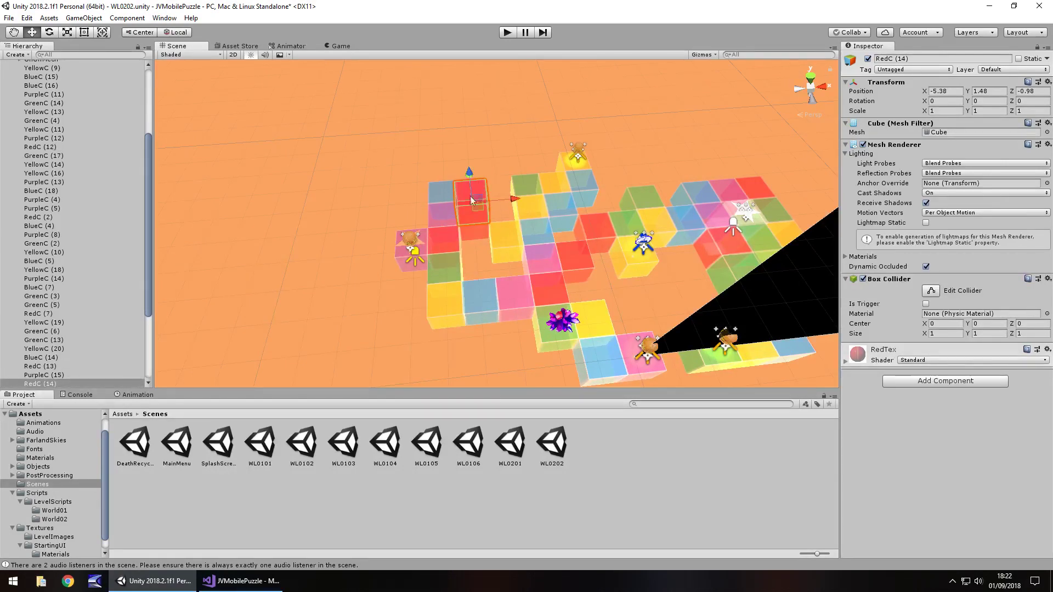
left_click_drag(472, 186, 472, 169, "ctrl")
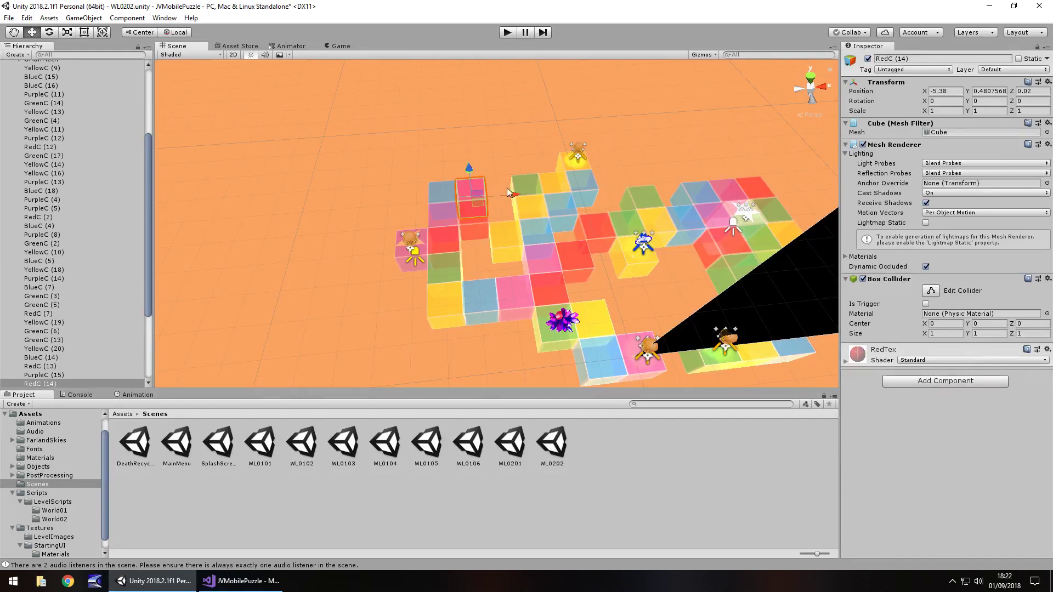
left_click_drag(531, 192, 540, 193, "ctrl")
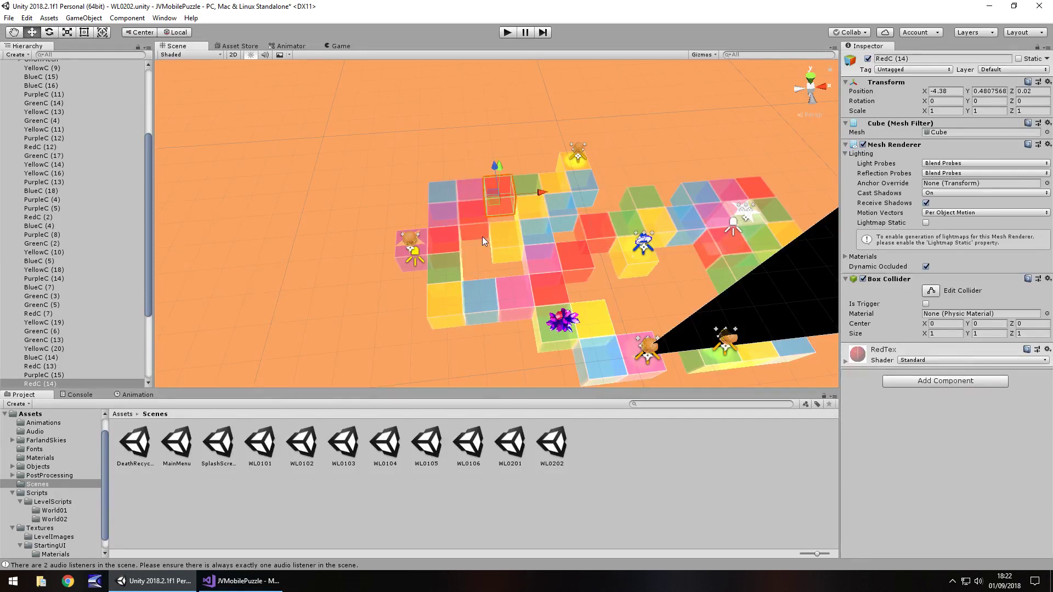
Step: Place a copy of GreenC (14) between RedC (13) and the yellow block, and delete the red block behind it and YellowC (16)
left_click(452, 265)
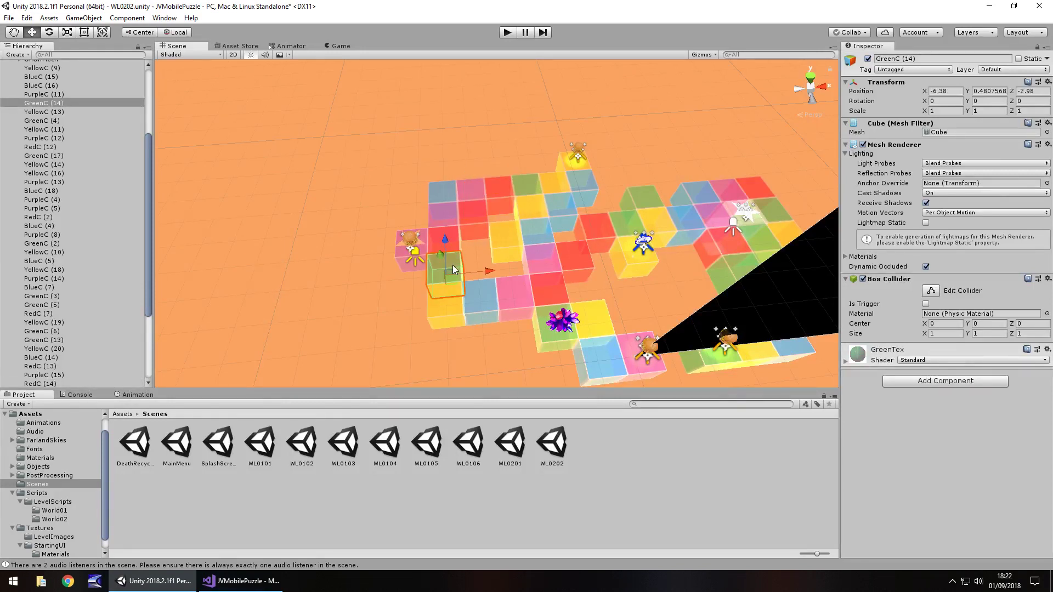
left_click_drag(488, 273, 500, 272, "ctrl")
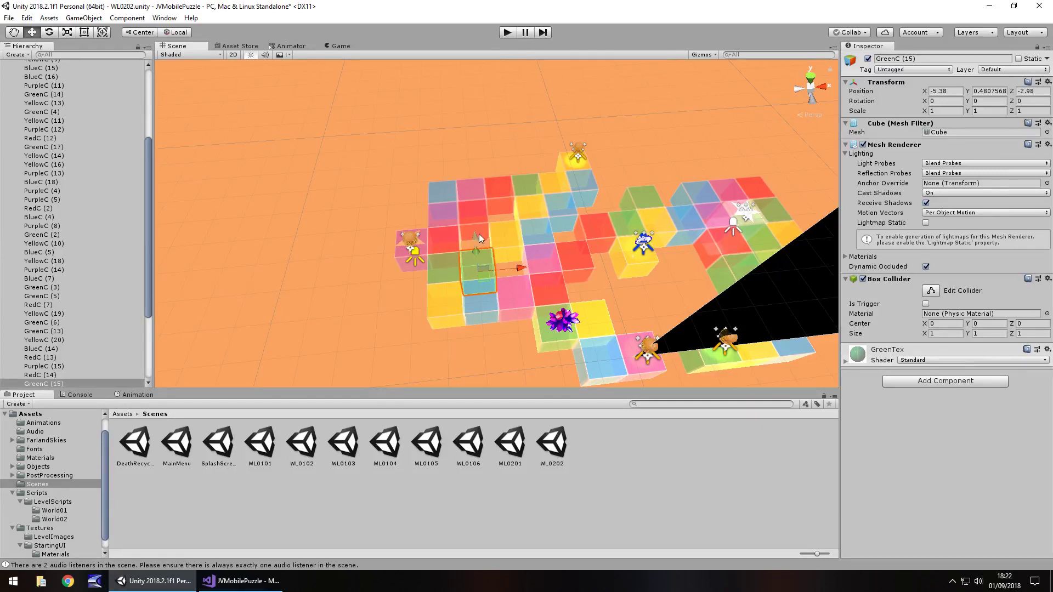
left_click_drag(476, 236, 476, 204, "ctrl")
left_click(482, 204)
key("Delete")
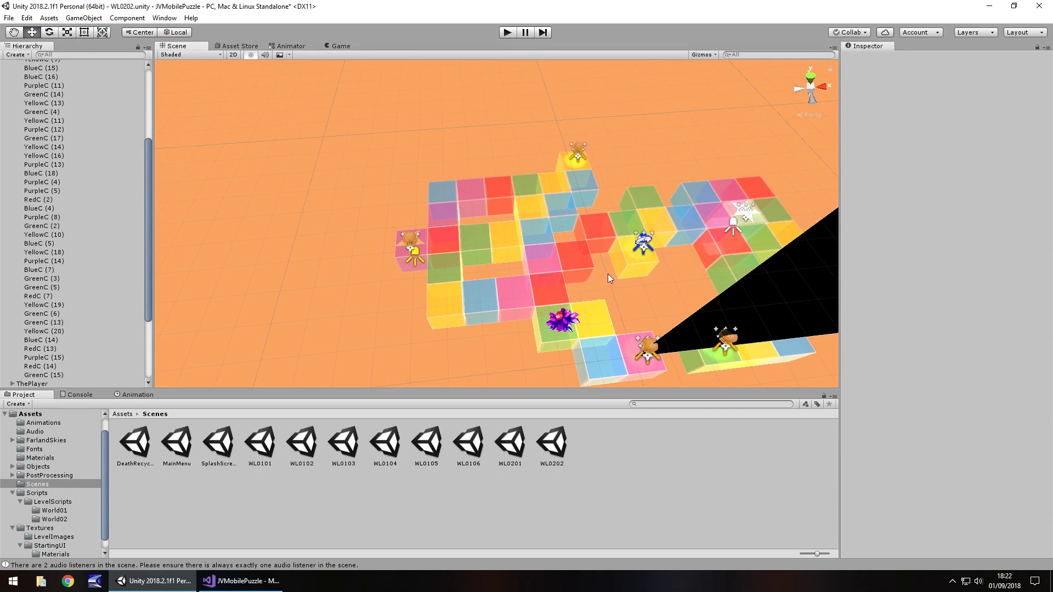
left_click(552, 179)
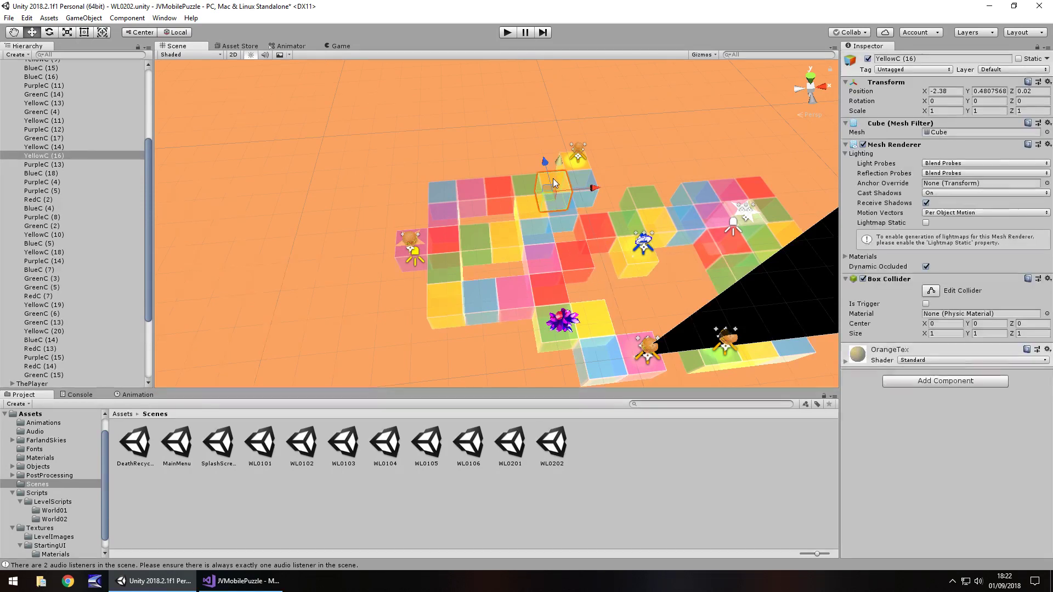
key("Delete")
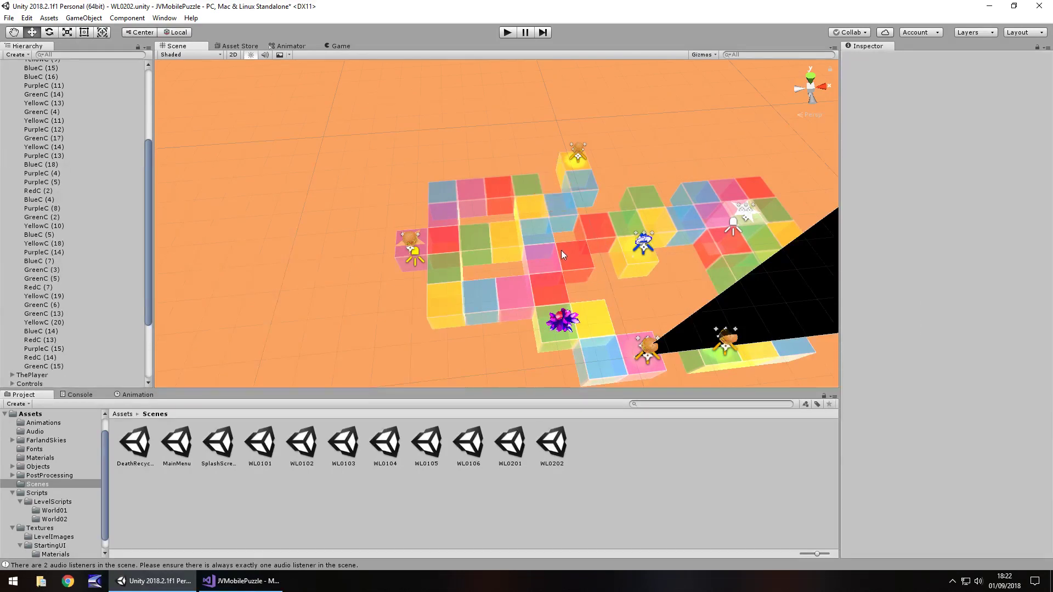
Step: Add a copy of the green block beside the time clock at X -1.38, Z -2.98 and a copy of PurpleC (5) at X -1.38, Z -0.98
left_click(620, 229)
key("ctrl+d")
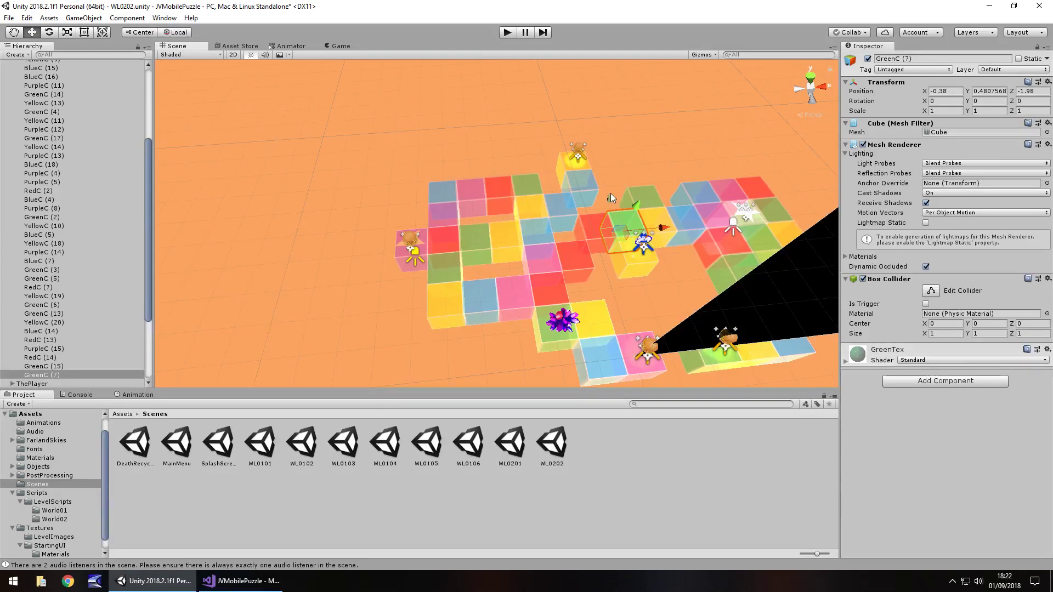
left_click_drag(609, 196, 618, 221, "ctrl")
left_click_drag(674, 254, 645, 264, "ctrl")
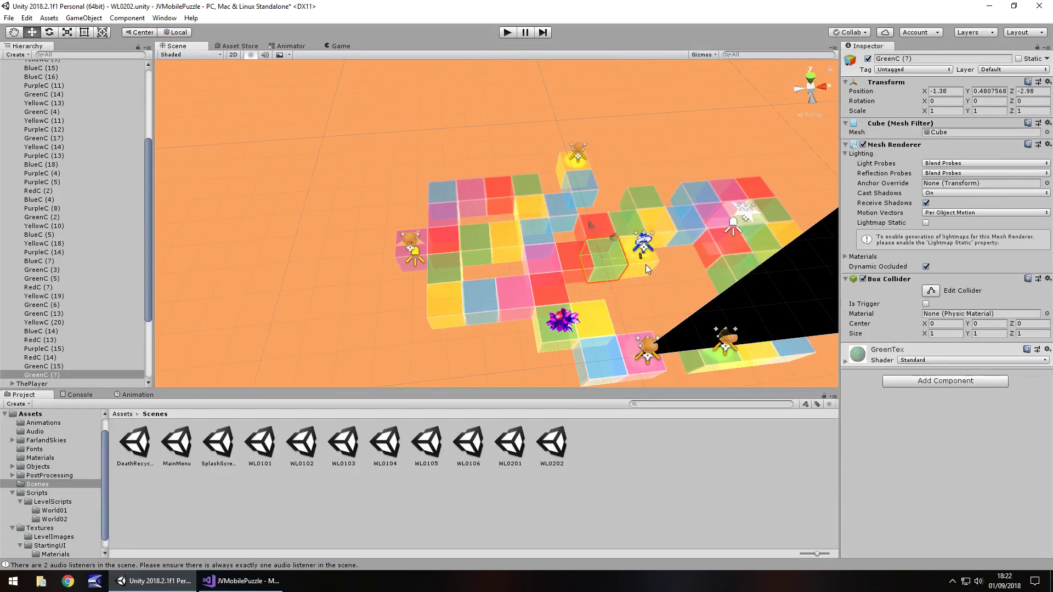
left_click(542, 261)
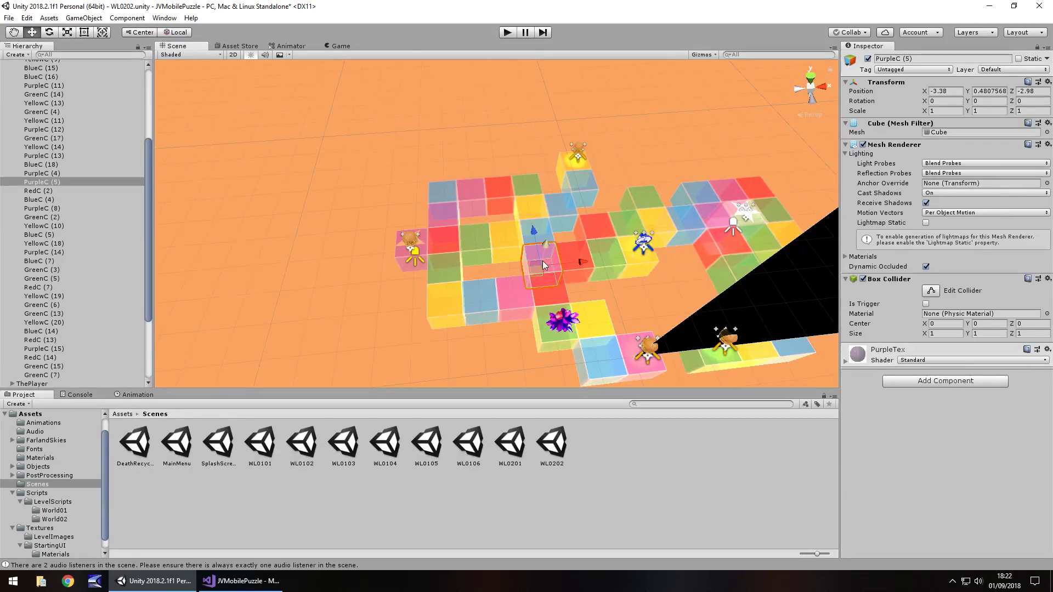
key("ctrl+d")
left_click_drag(541, 261, 517, 182, "ctrl")
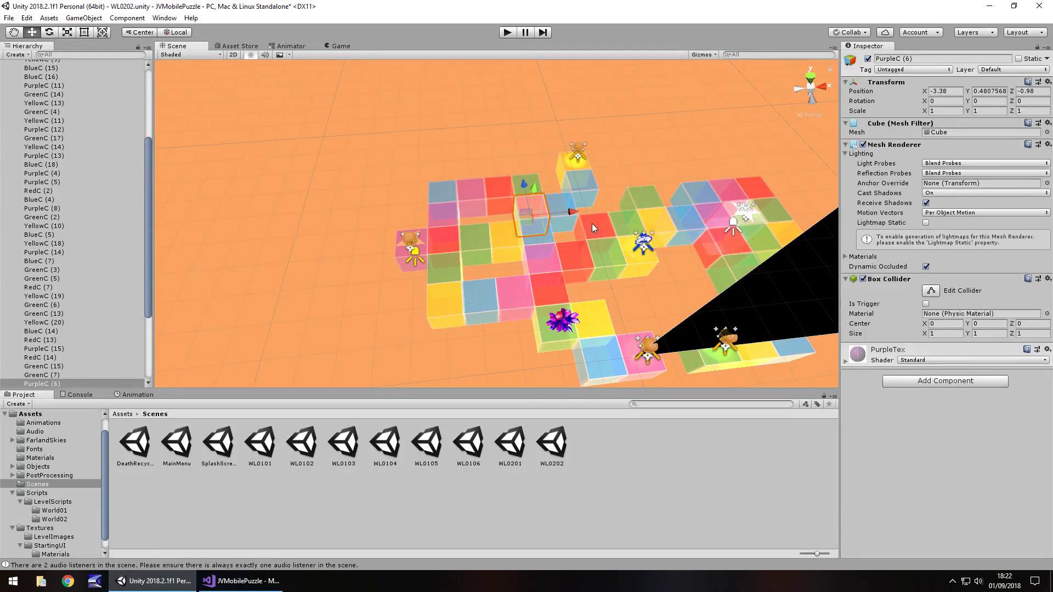
left_click_drag(582, 214, 636, 218, "ctrl")
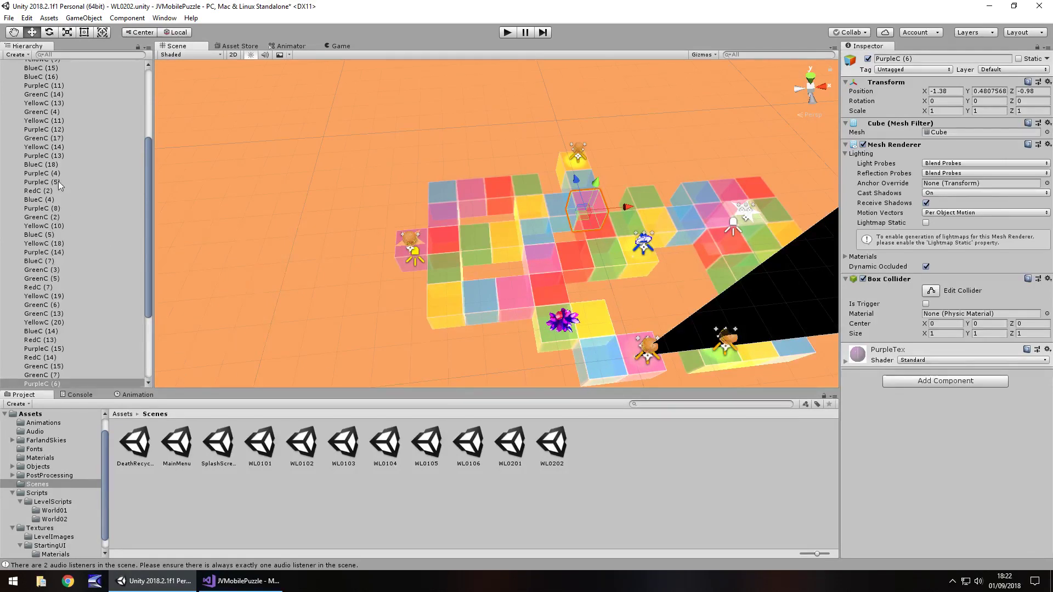
Step: Move CollectBurger2 onto the yellow block beside the BadCrystal, at X -1, Z 1
scroll(61, 186, "up", 5)
left_click(12, 118)
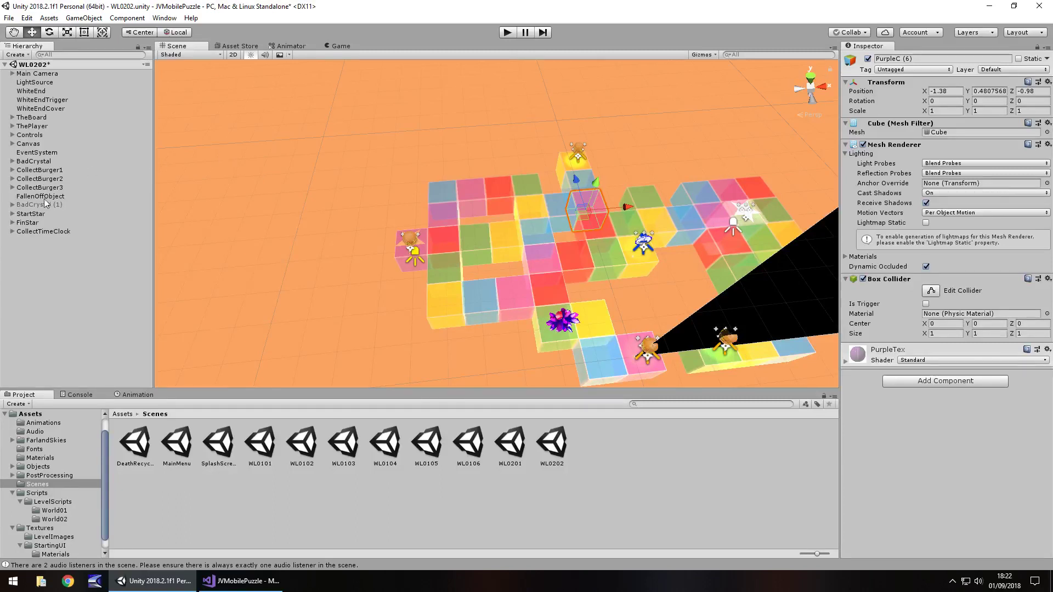
left_click(39, 171)
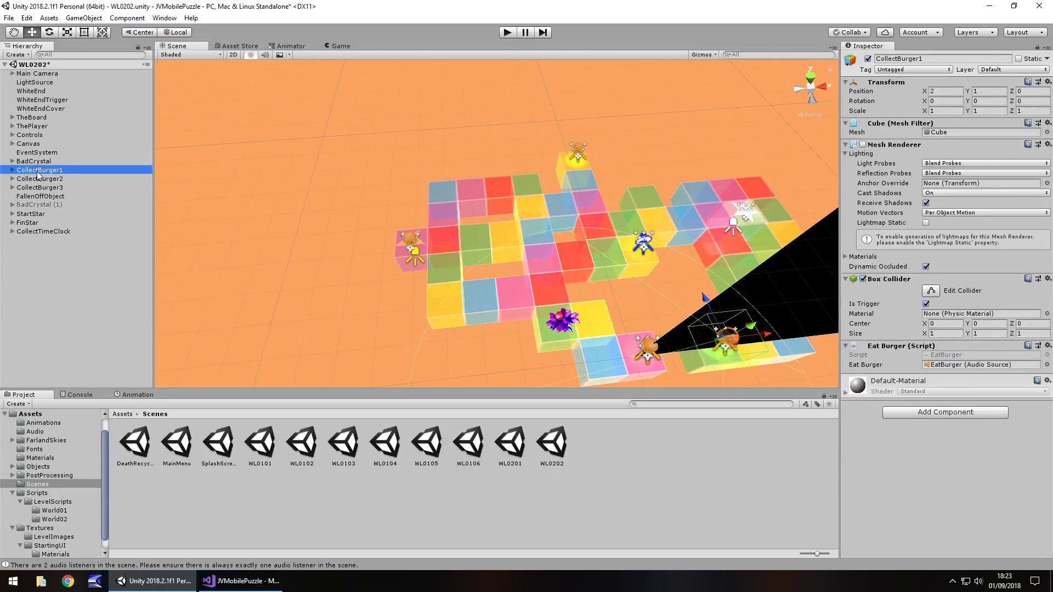
left_click(39, 180)
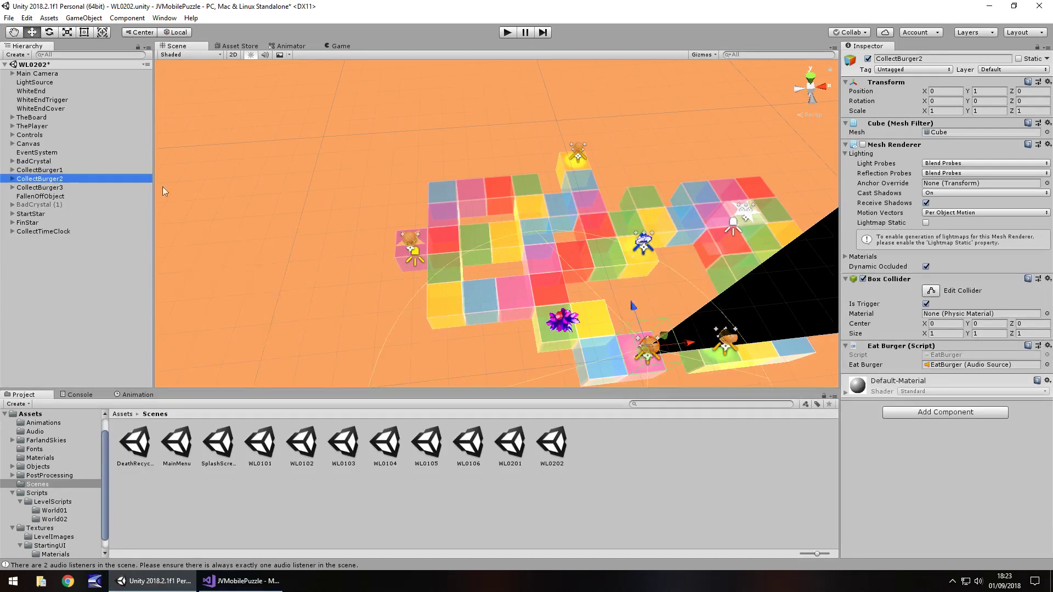
left_click_drag(692, 349, 581, 278)
Step: Delete the blue block BlueC (4) and the adjoining purple block in front of the relocated burger
left_click(615, 363)
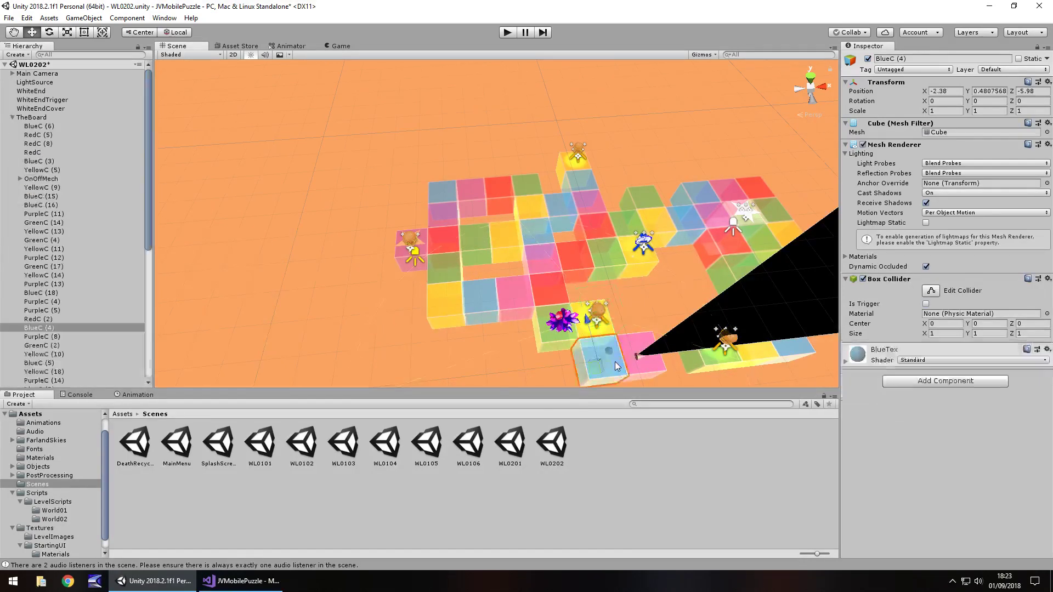
key("Delete")
left_click(645, 371)
key("Delete")
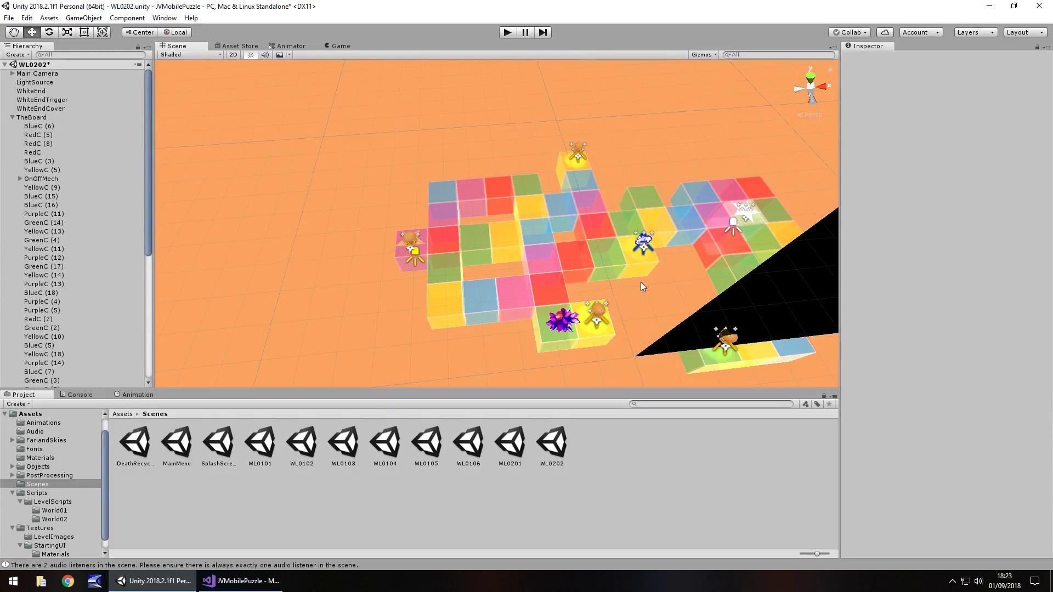
Step: Move GreenC (1) and YellowC (8) out of OnOffMech directly under TheBoard, and make BlueC (18) a child of OnOffMech
middle_click_drag(647, 290, 563, 303)
left_click_drag(532, 320, 548, 381, "alt")
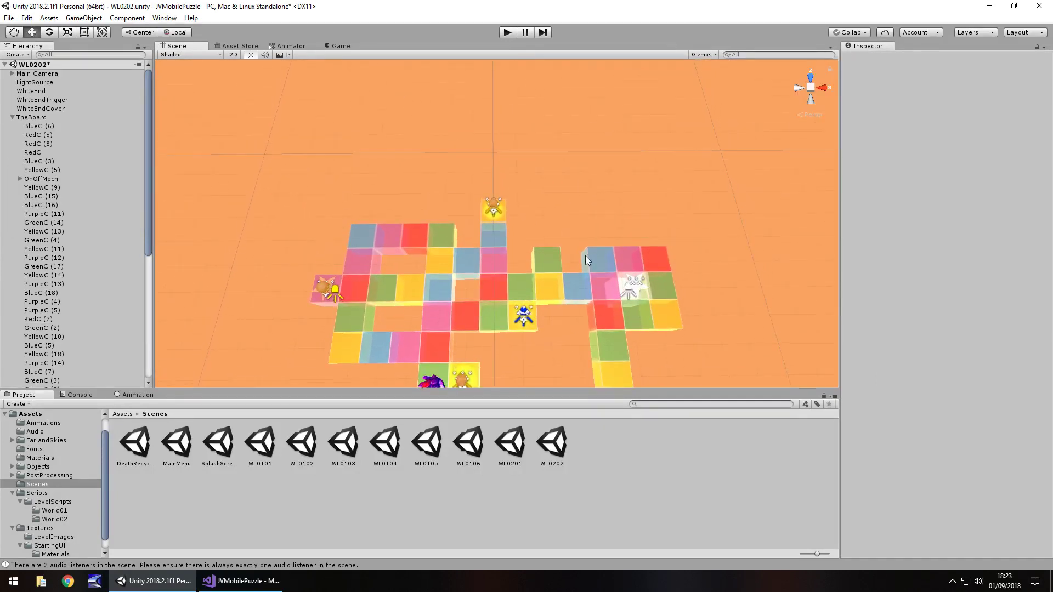
middle_click_drag(585, 256, 584, 197)
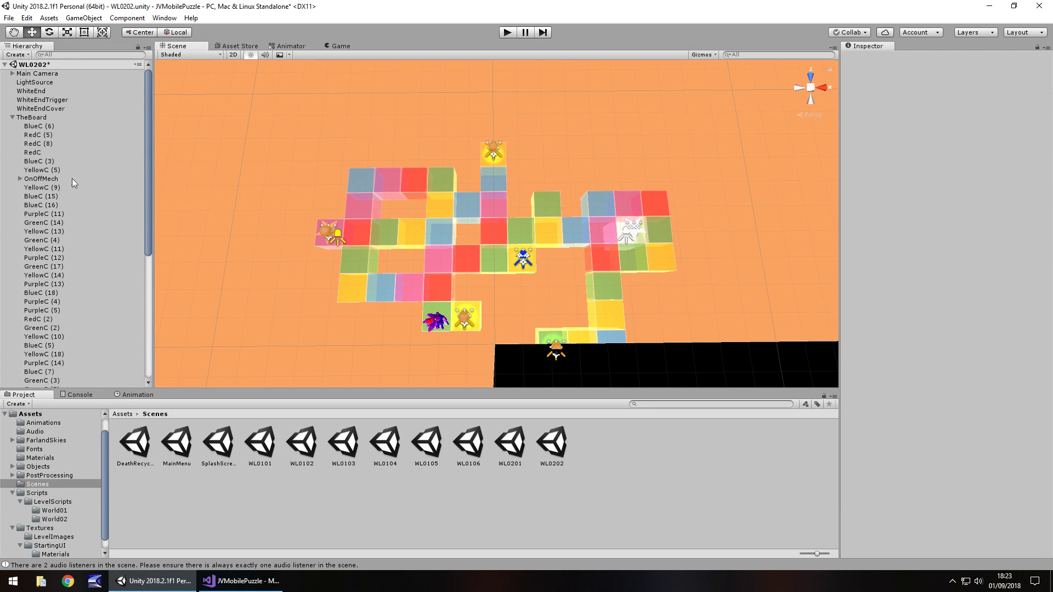
left_click(45, 179)
left_click(20, 179)
left_click(44, 187)
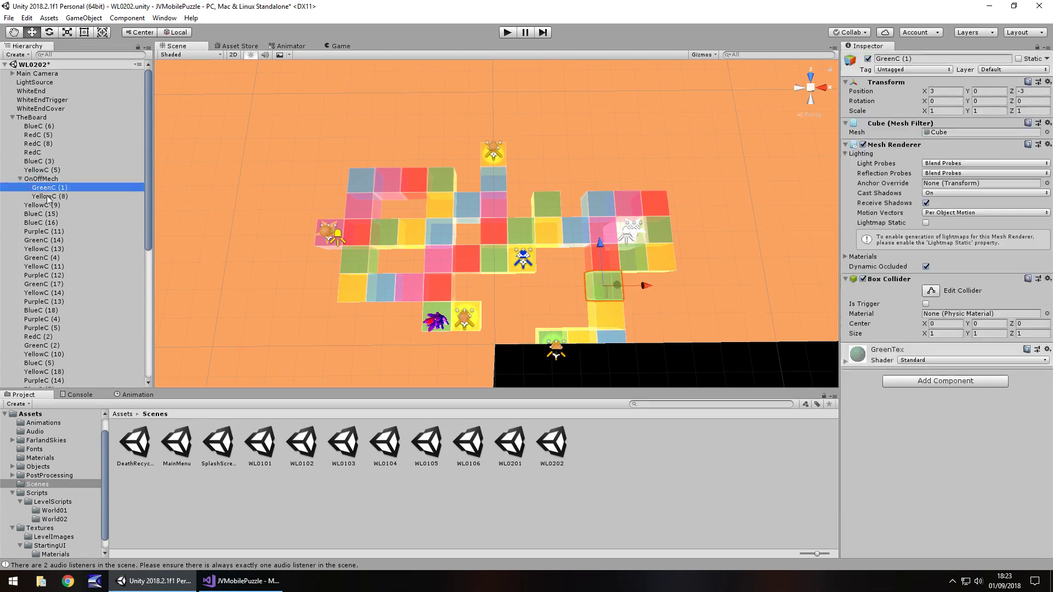
left_click(44, 195, "shift")
left_click_drag(42, 190, 43, 166)
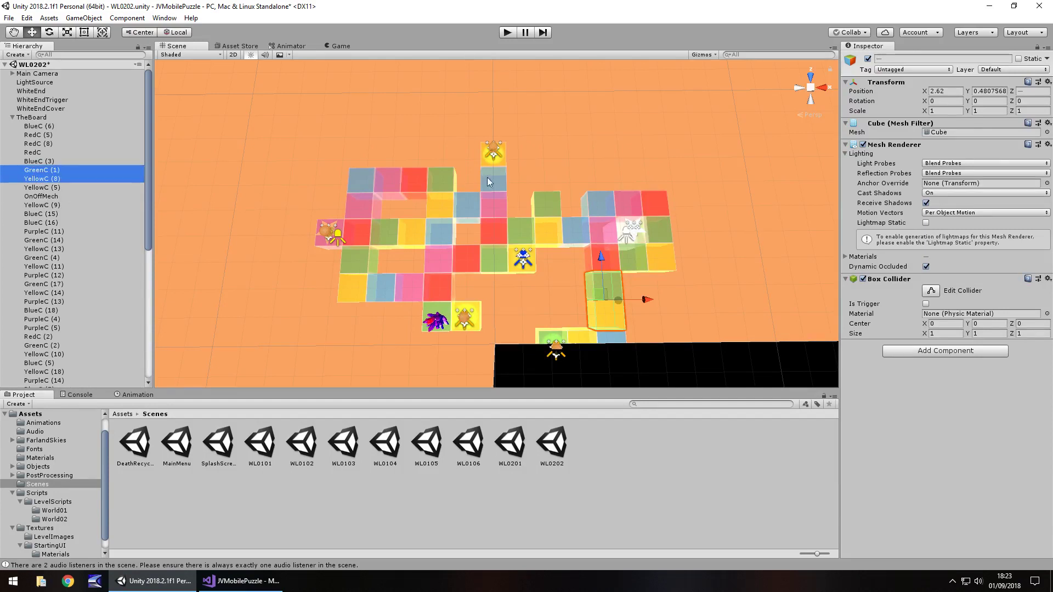
left_click(495, 181)
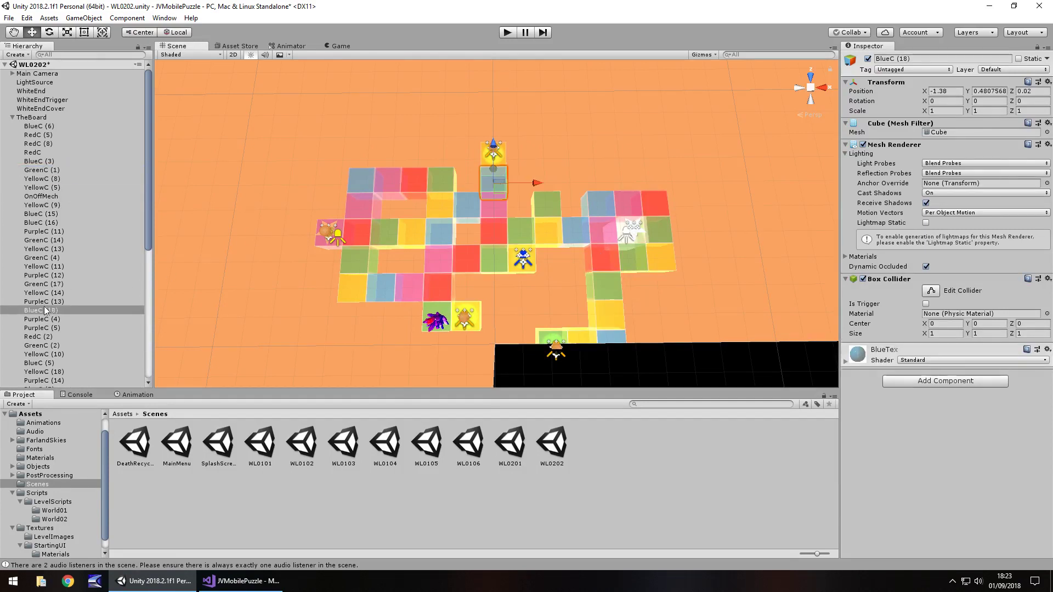
left_click_drag(44, 308, 55, 197)
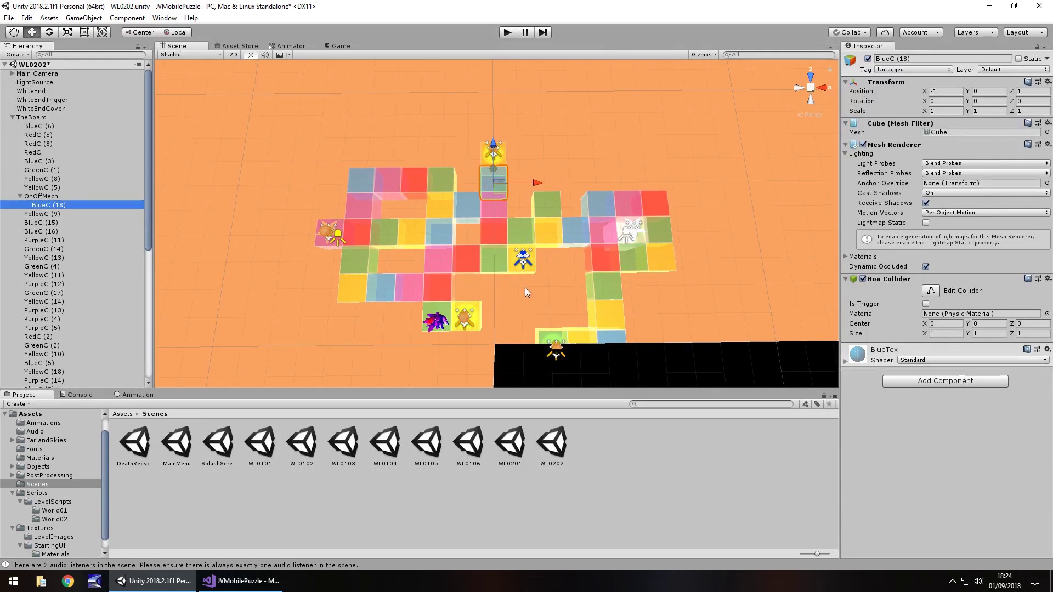
Step: Move CollectTimeClock onto the blue block behind the finish at X 4, Z 5, and delete the purple block beside it
scroll(538, 276, "up", 4)
middle_click_drag(565, 251, 565, 186)
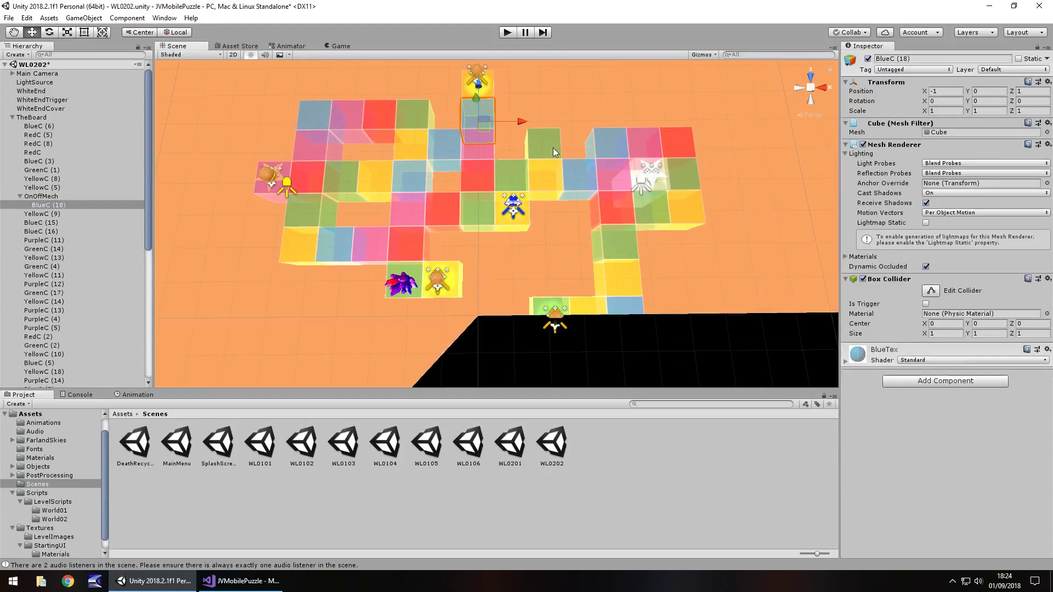
left_click(20, 197)
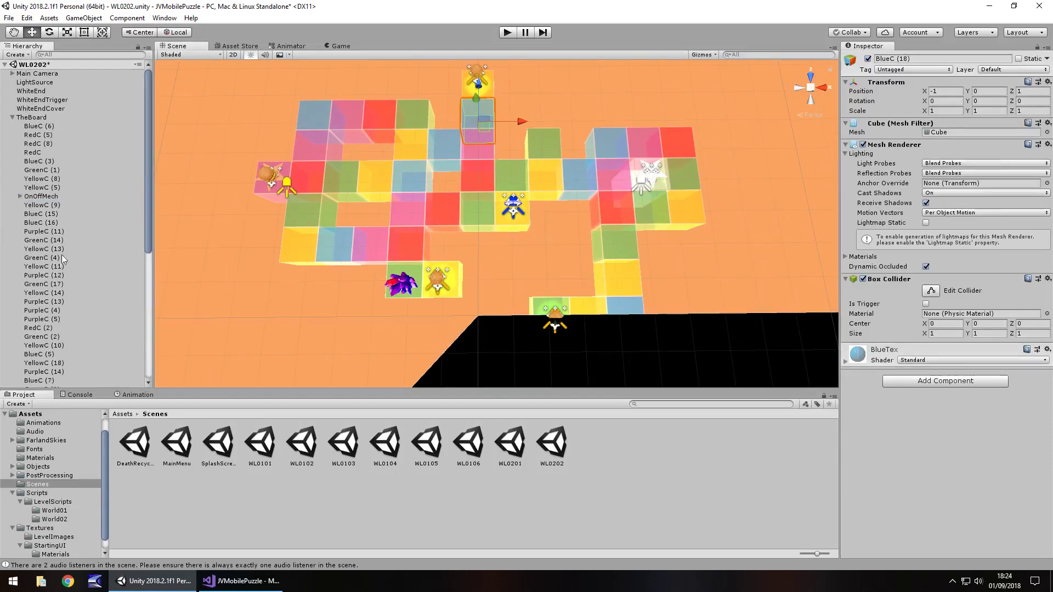
scroll(61, 258, "down", 8)
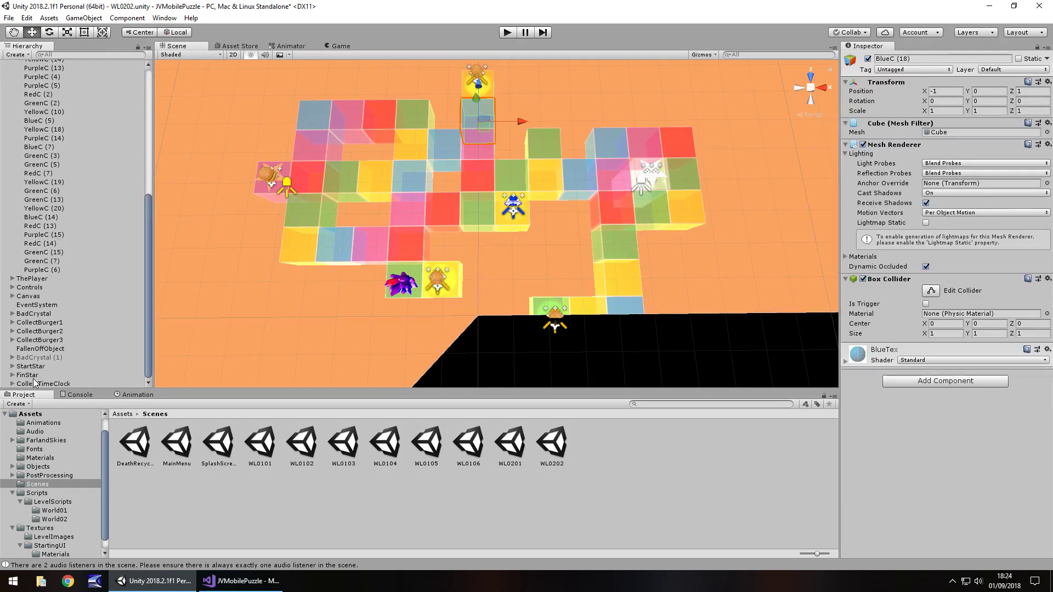
left_click(36, 383)
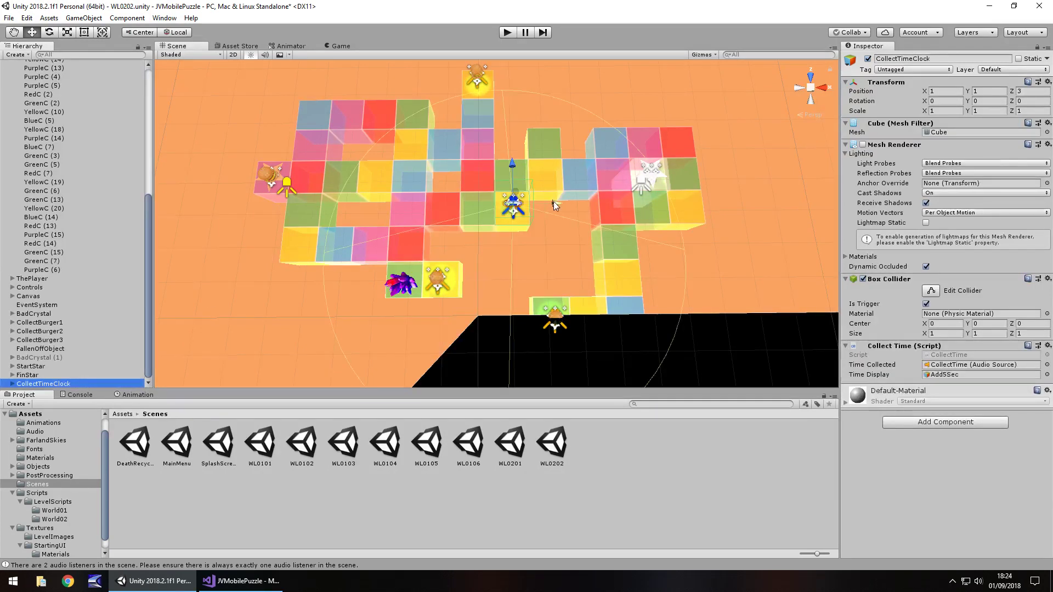
left_click_drag(554, 201, 662, 203)
left_click_drag(618, 163, 617, 98)
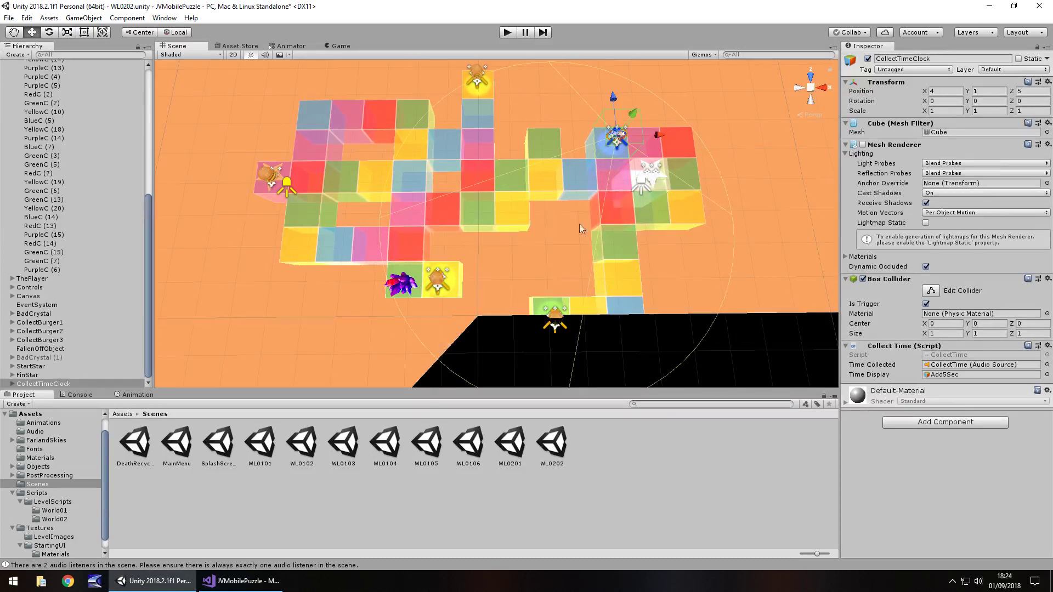
left_click(651, 146)
key("Delete")
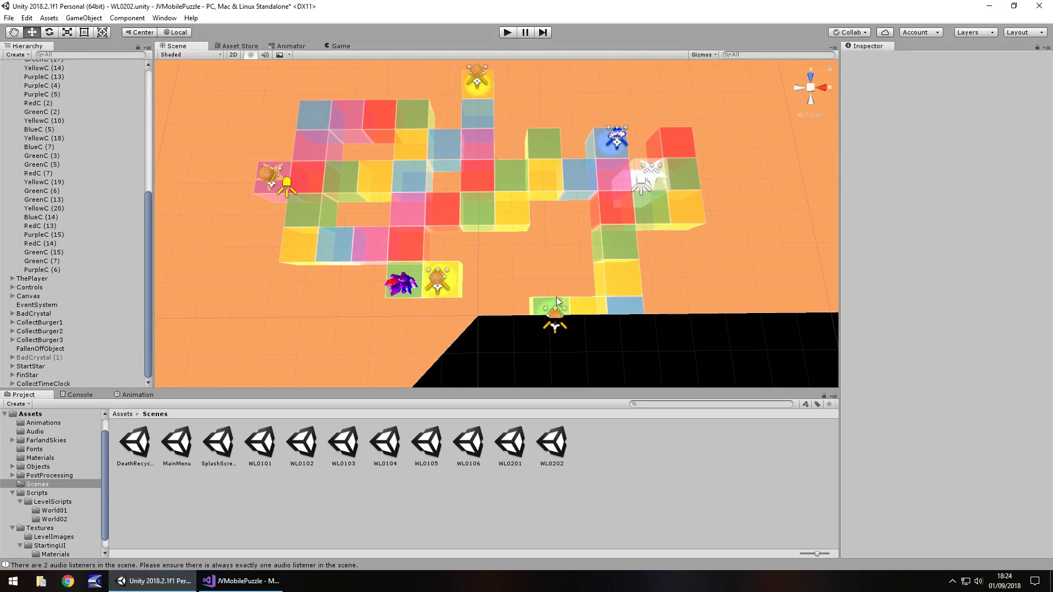
Step: Move CollectBurger1 onto the red corner block at X 6, Z 5, and delete the yellow block where the time clock previously stood
left_click(555, 314)
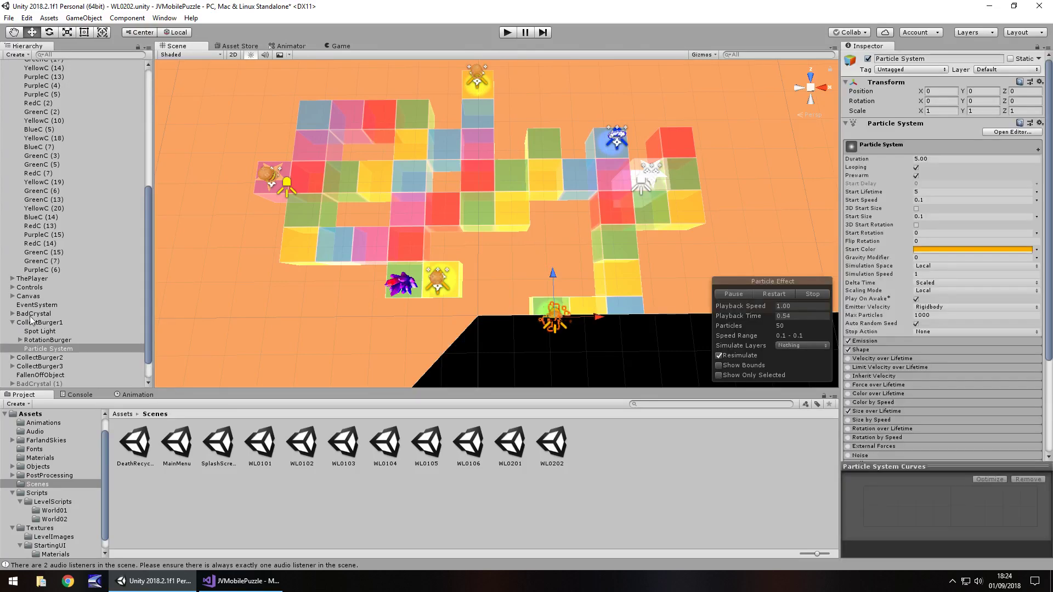
left_click(29, 360)
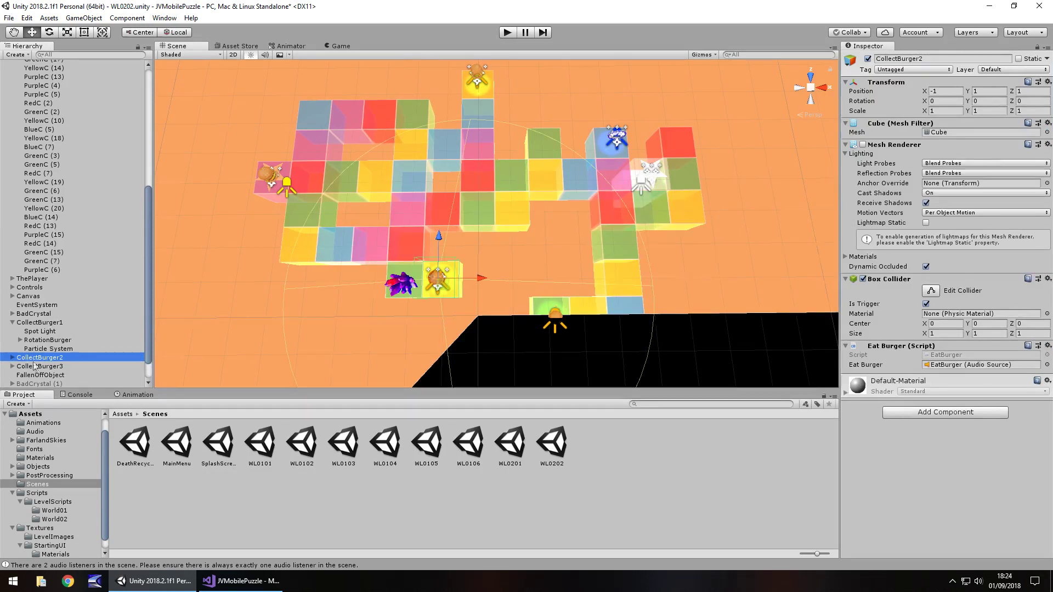
left_click(38, 324)
left_click_drag(551, 274, 731, 142)
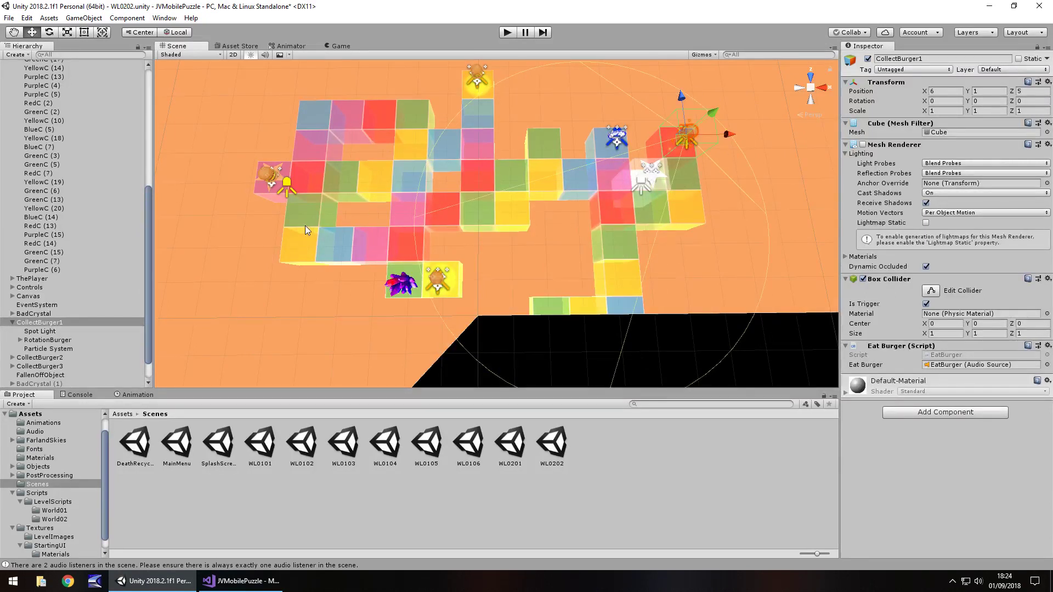
left_click(514, 209)
key("Delete")
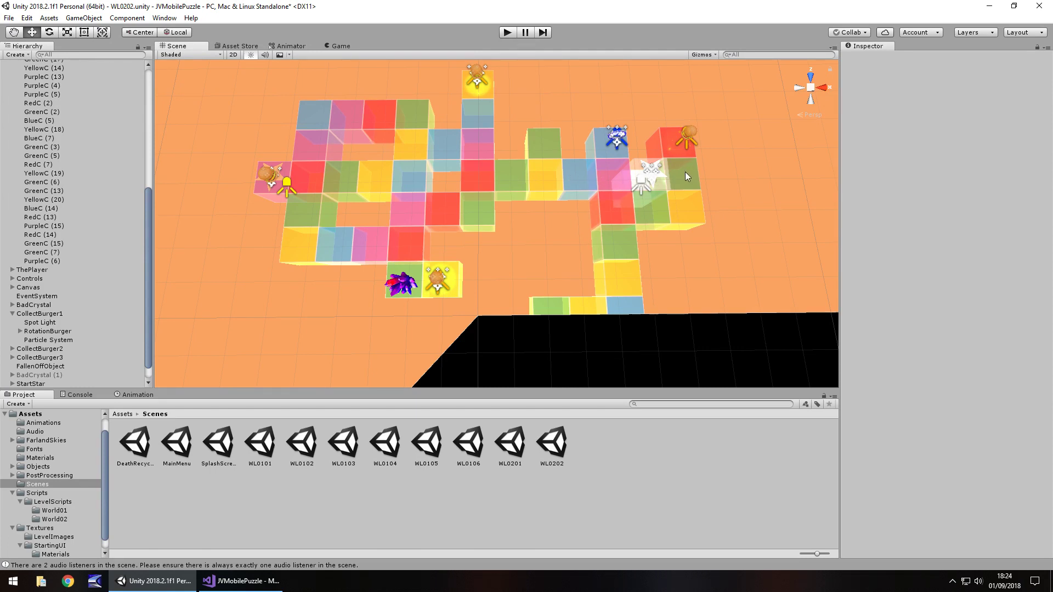
Step: Move WhiteEnd, WhiteEndTrigger, WhiteEndCover and FinStar together to the empty cell beside the yellow block, directly behind the front row
scroll(53, 283, "up", 10)
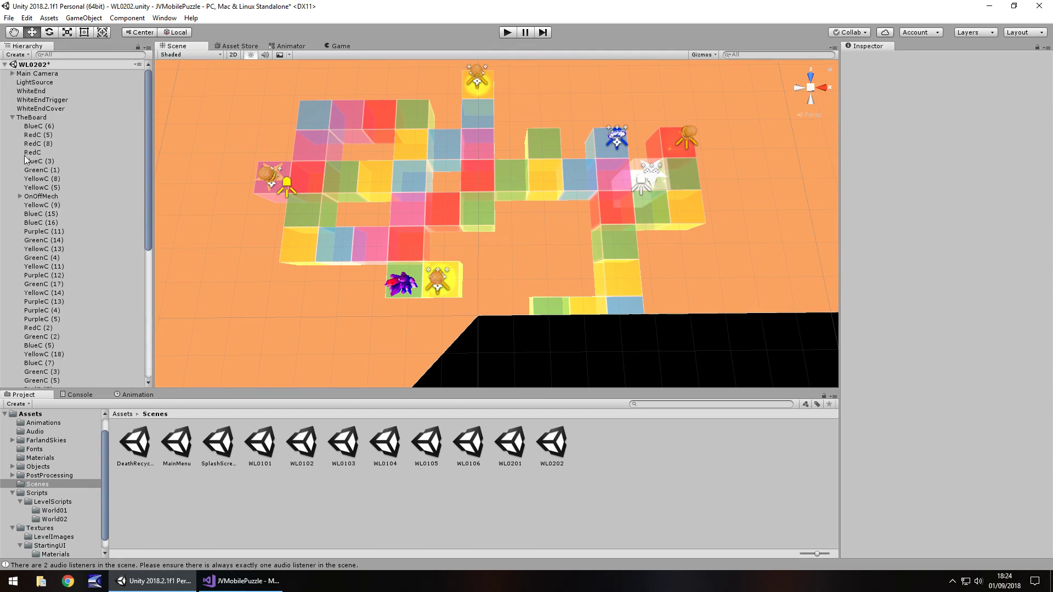
left_click(10, 117)
left_click(47, 91)
left_click(48, 100, "shift")
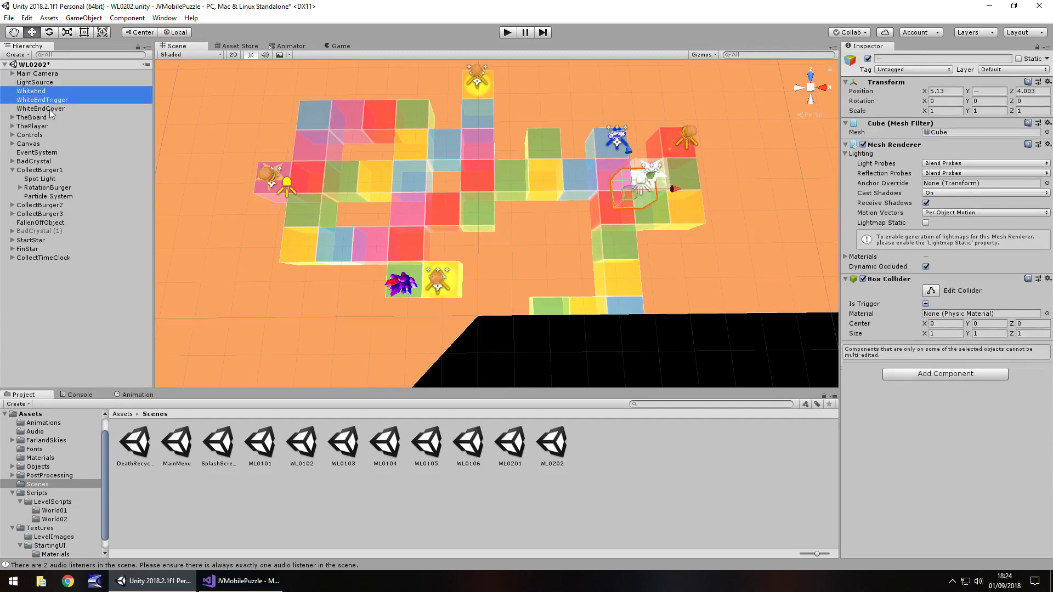
left_click(49, 109, "shift")
left_click(26, 249, "ctrl")
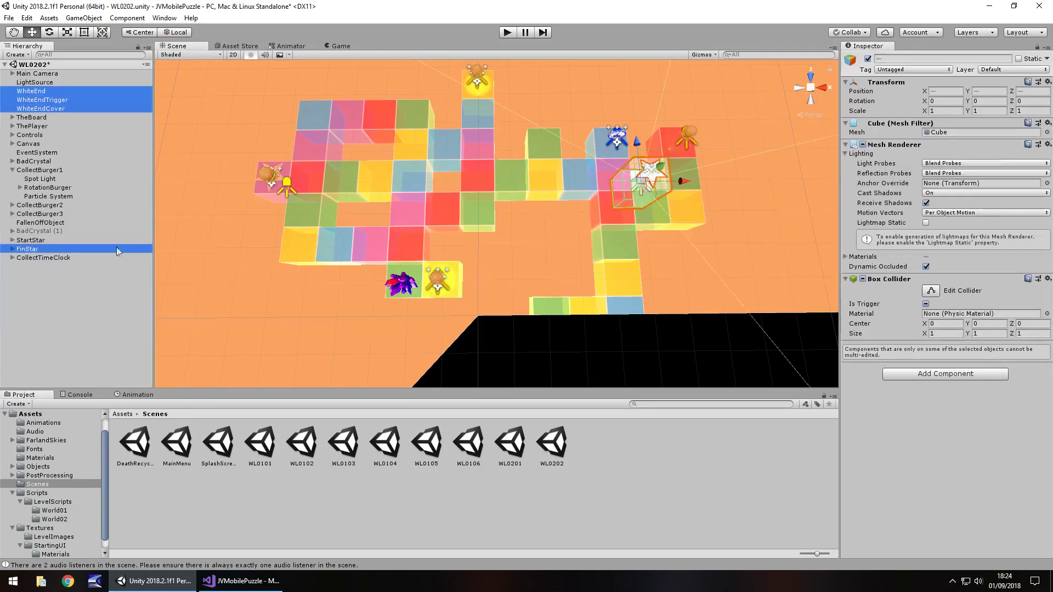
left_click_drag(672, 189, 624, 181)
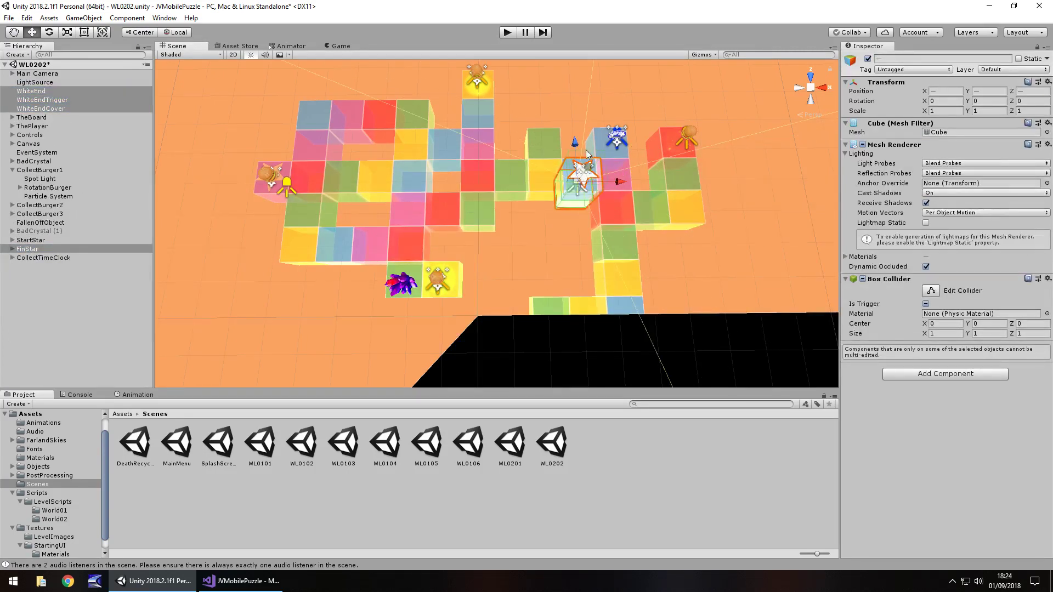
left_click_drag(575, 142, 577, 231)
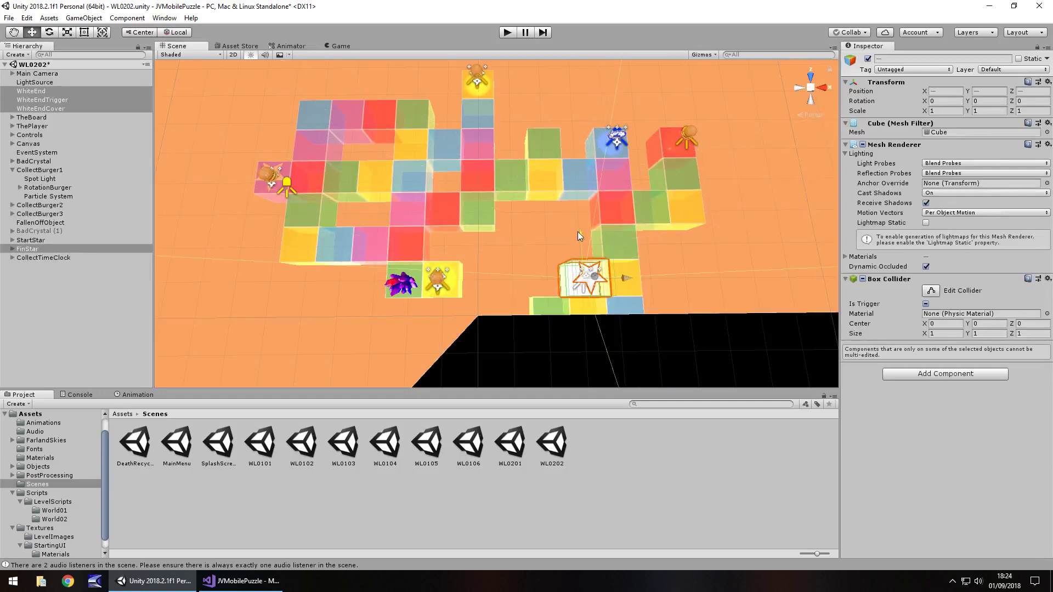
Step: Place a copy of the red block in the vacated finish cell at X 3.62, Z -1.98, and delete YellowC (19) and the adjoining green block
left_click(610, 209)
left_click(631, 173)
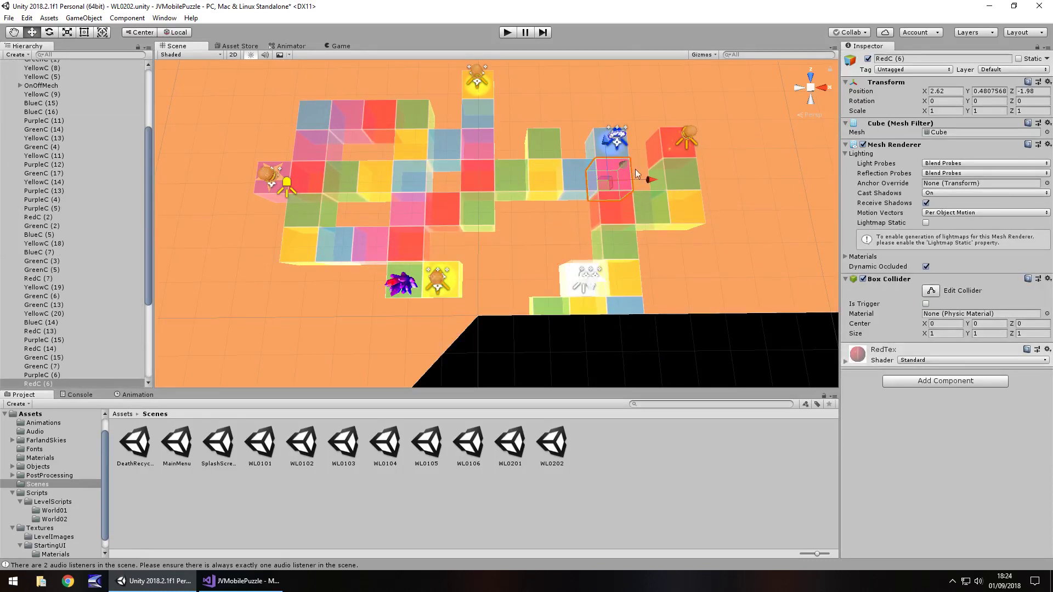
left_click_drag(635, 174, 676, 182)
left_click(693, 213)
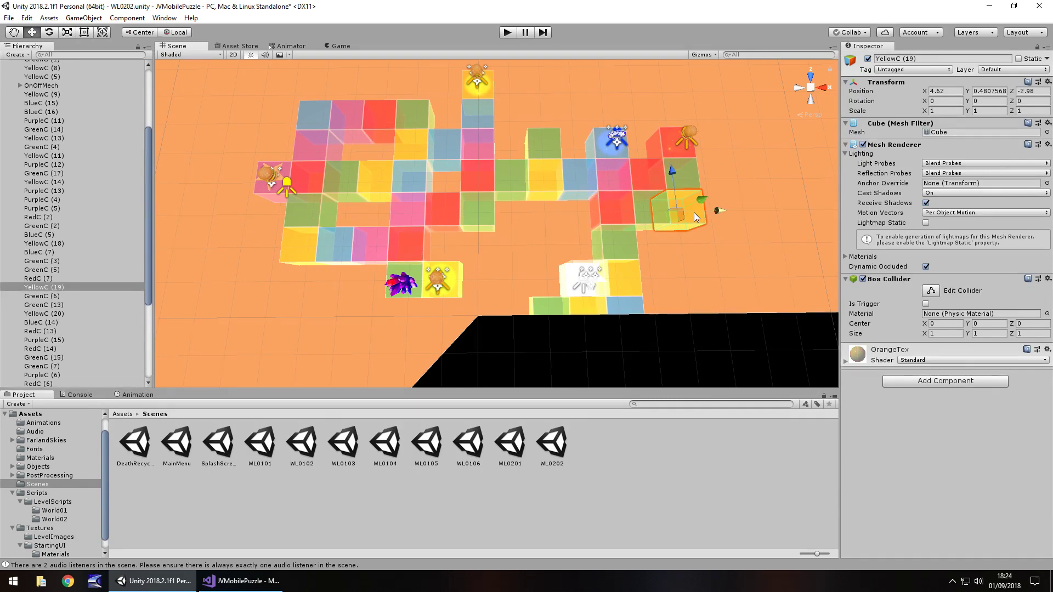
key("Delete")
Step: Run the level in play mode to check the board layout and the hazard's movement
middle_click_drag(698, 268, 666, 222)
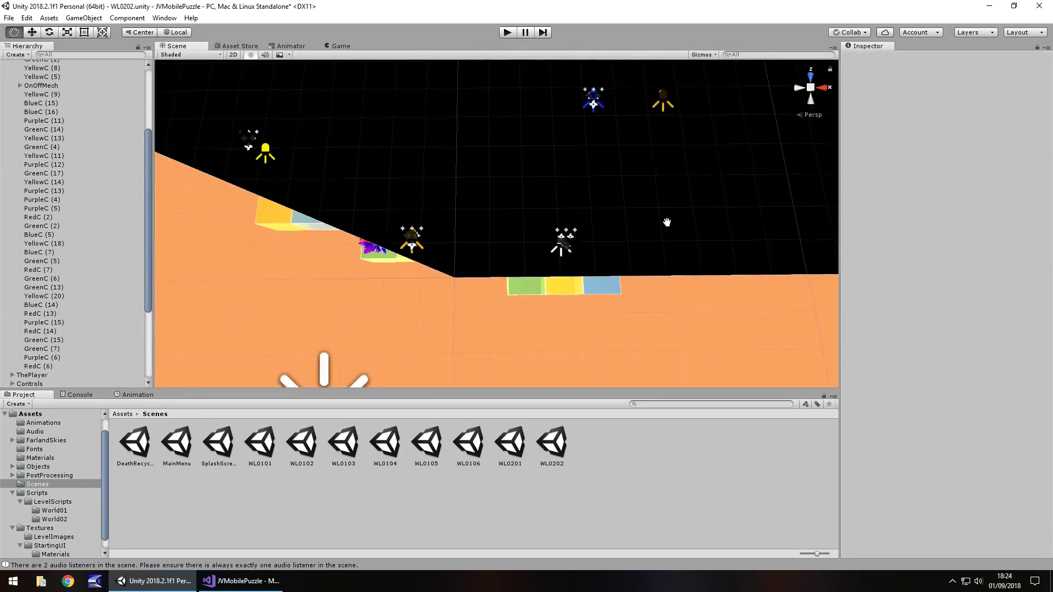
mouse_move(666, 222)
left_mouse_down("alt")
mouse_move(635, 274)
mouse_move(645, 230)
mouse_move(642, 249)
mouse_move(618, 256)
mouse_move(646, 193)
mouse_move(723, 224)
mouse_move(666, 222)
left_mouse_up("alt")
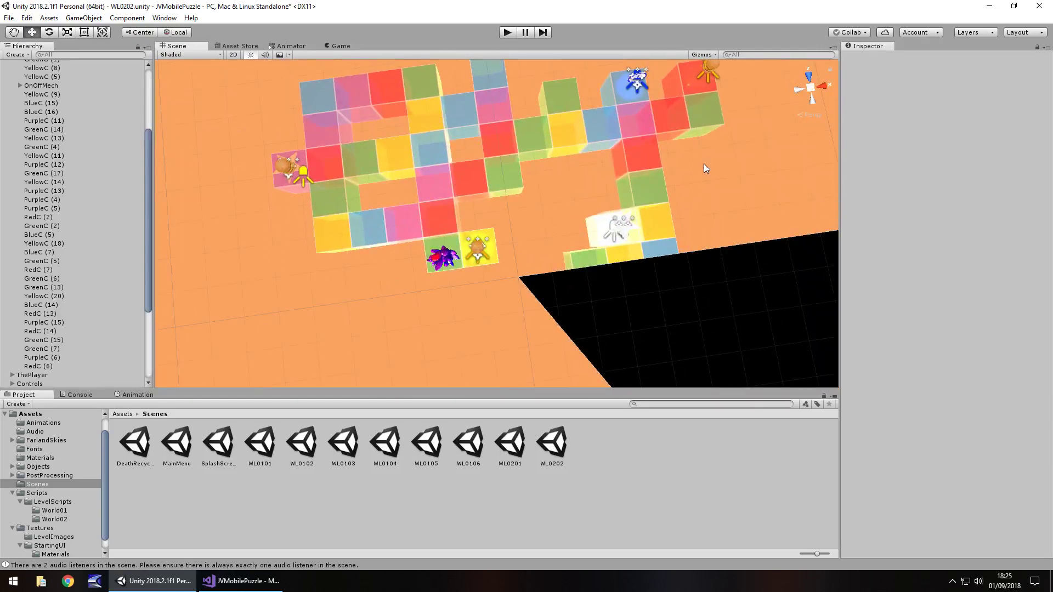
left_click(514, 32)
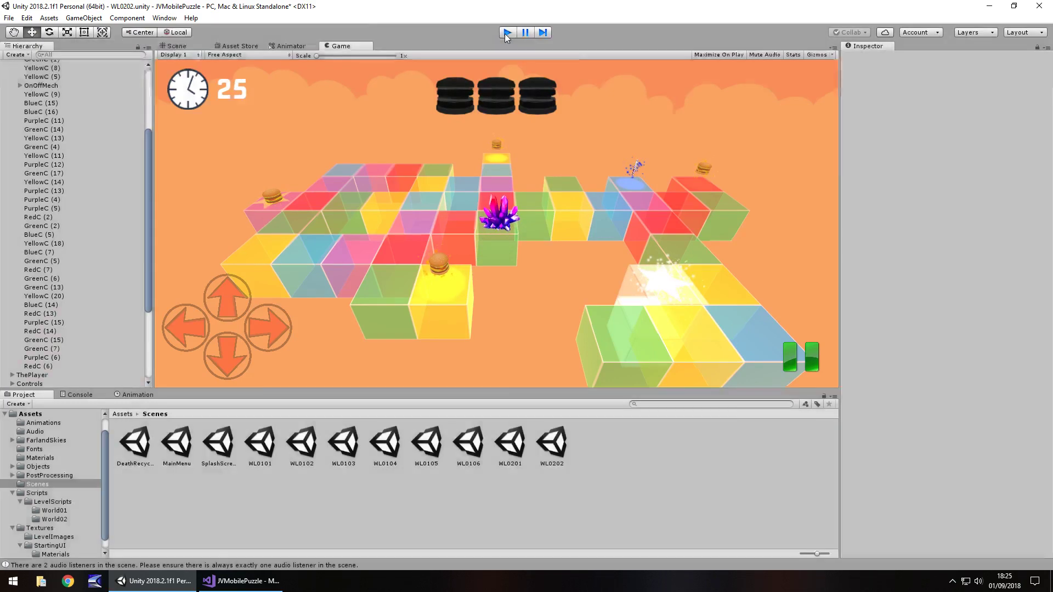
left_click(505, 33)
Step: Try activating the disabled BadCrystal (1) and compare its Animator settings with those of BadCrystal
scroll(114, 280, "up", 4)
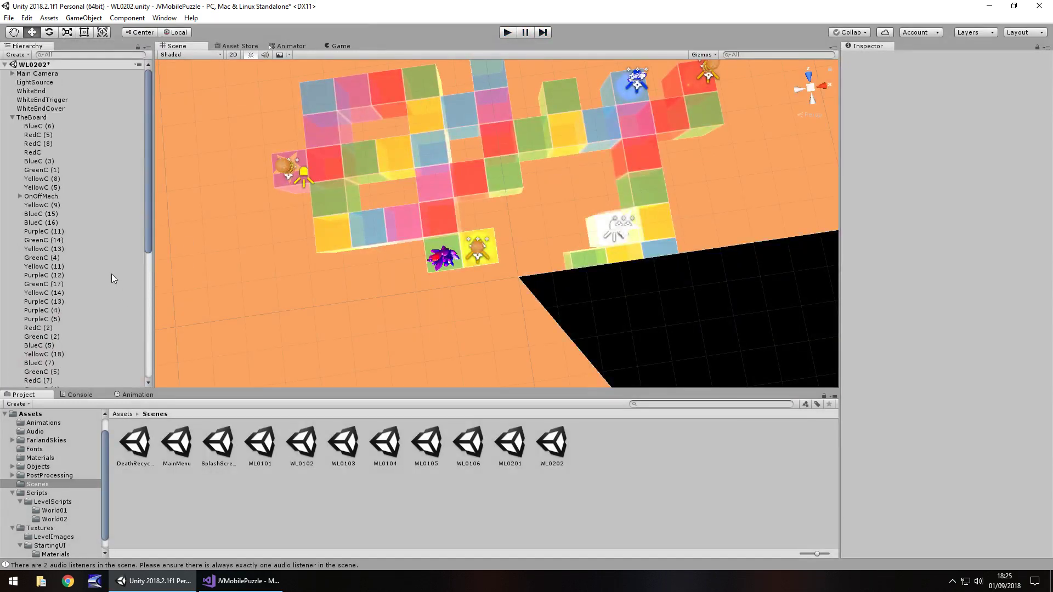
left_click(10, 130)
left_click(12, 118)
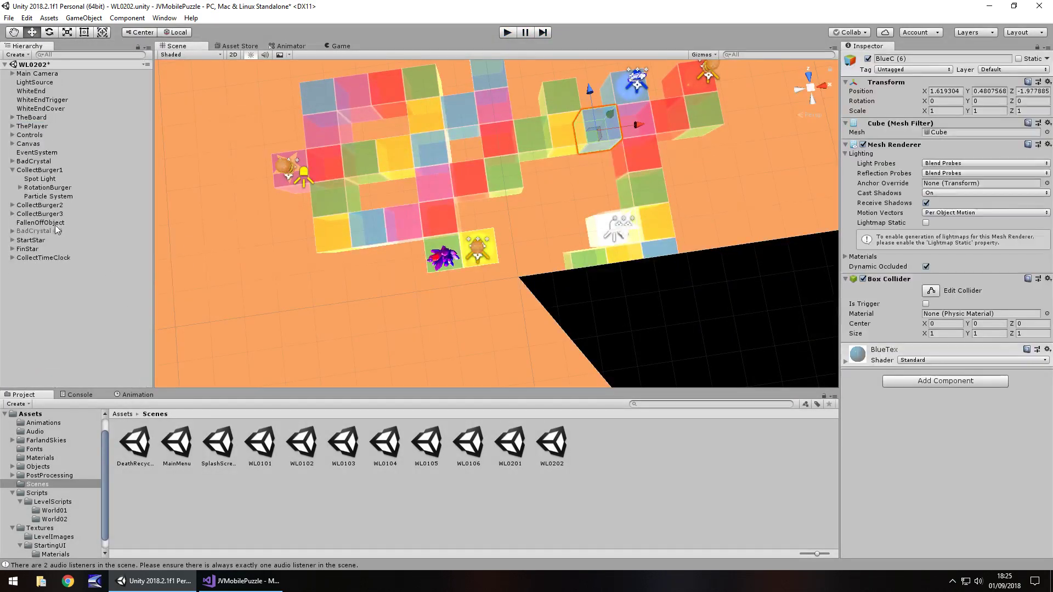
left_click(56, 231)
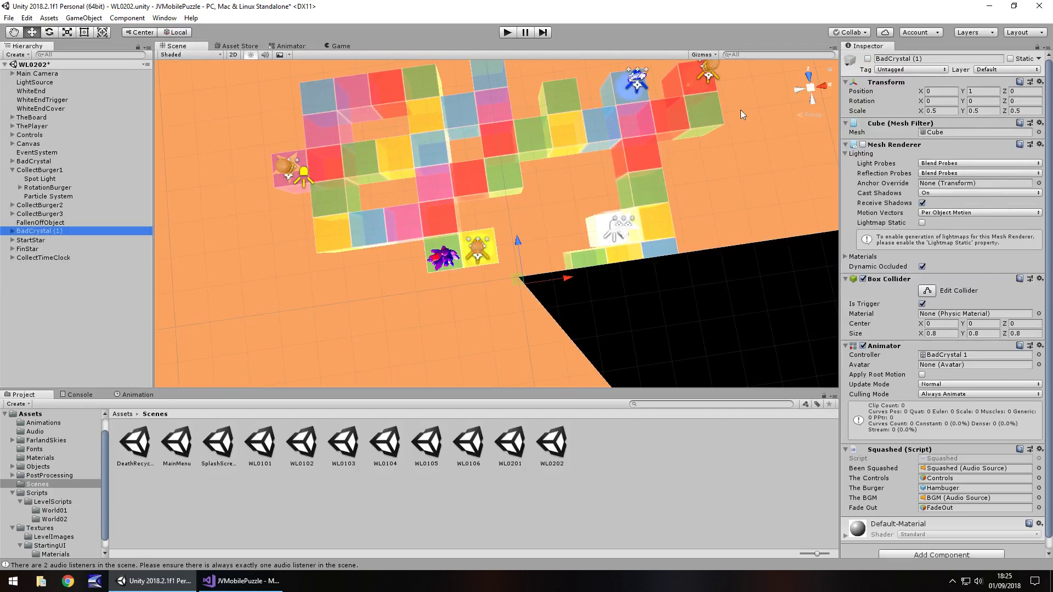
left_click(867, 59)
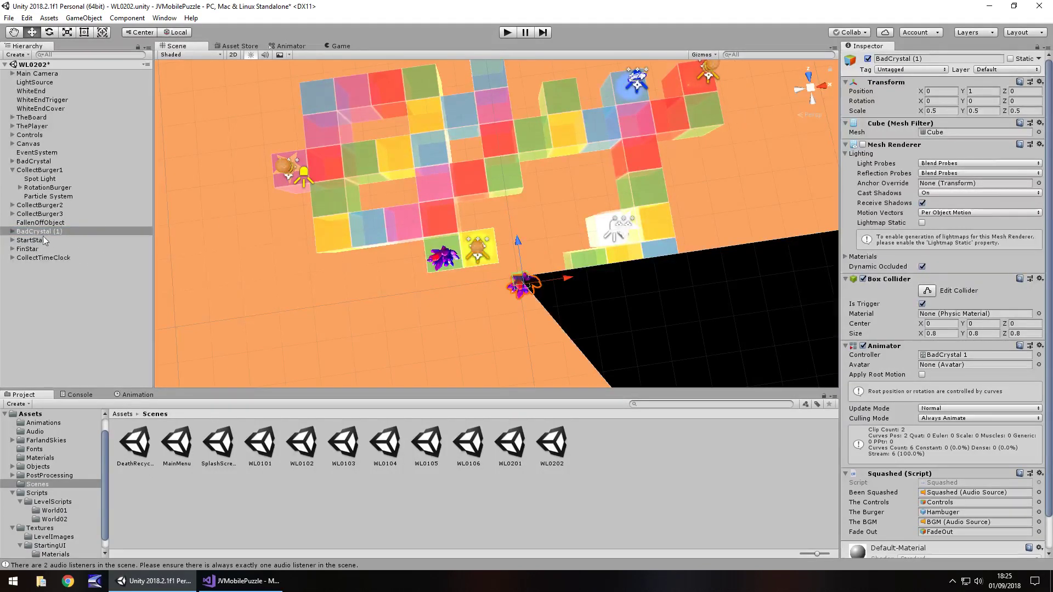
left_click(32, 161)
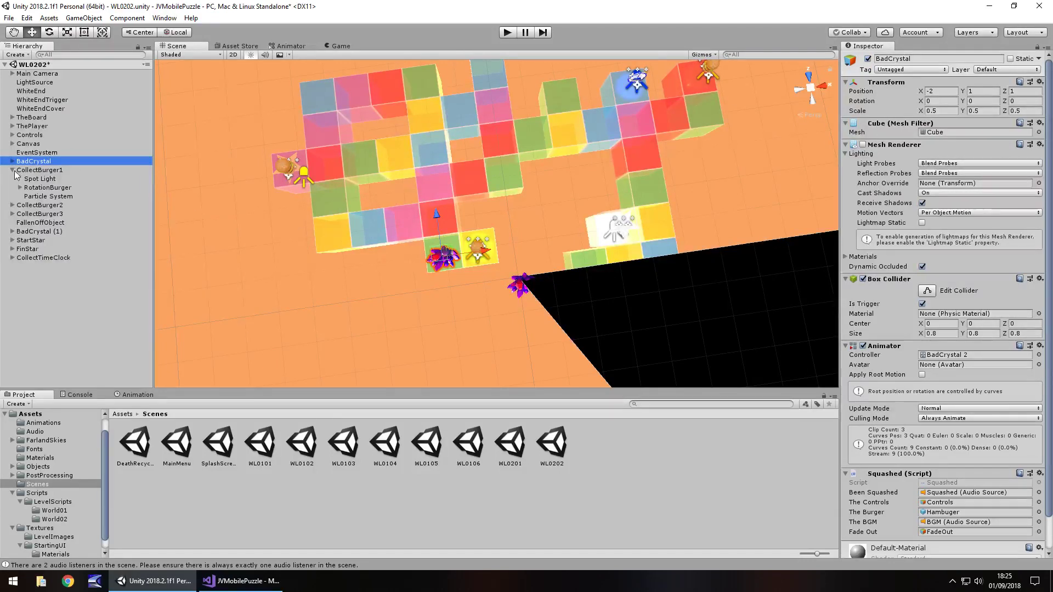
left_click(42, 234)
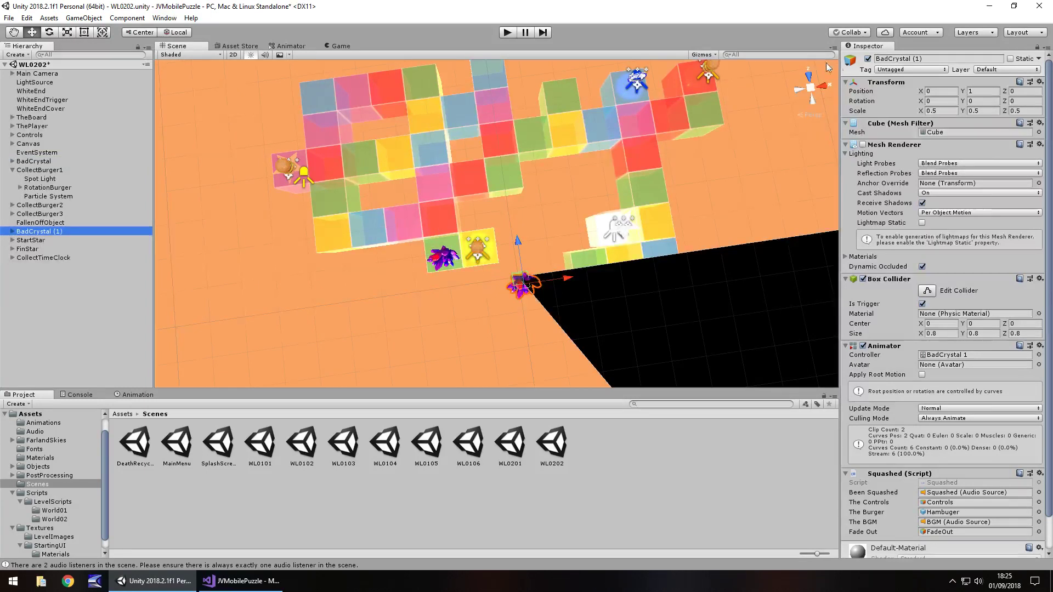
left_click(867, 58)
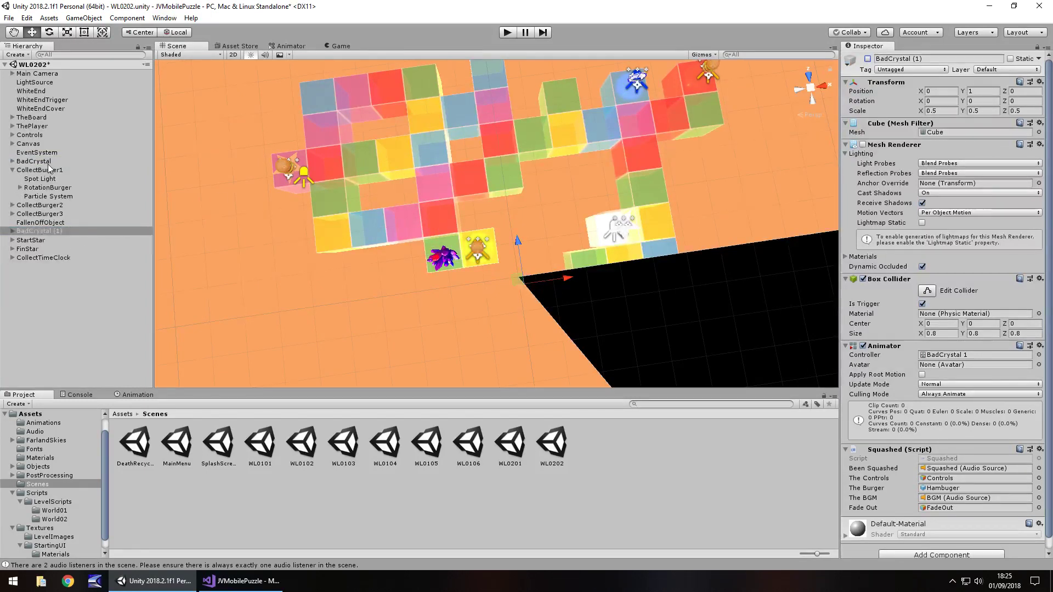
Step: Assign the BadCrystal controller from the Animations folder to the BadCrystal object's Animator, and test its movement in play mode
left_click(38, 163)
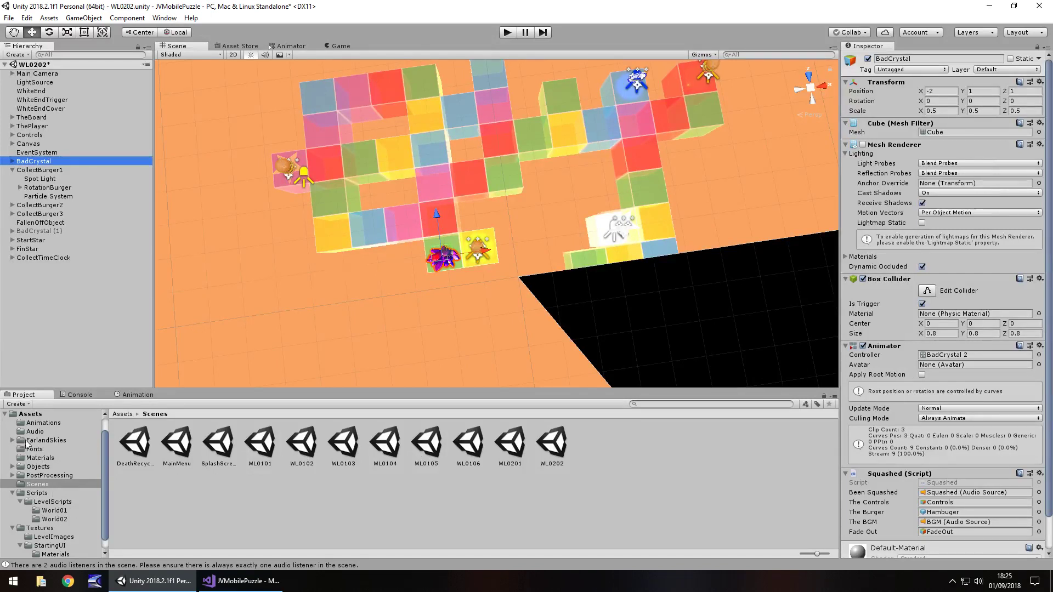
left_click(41, 426)
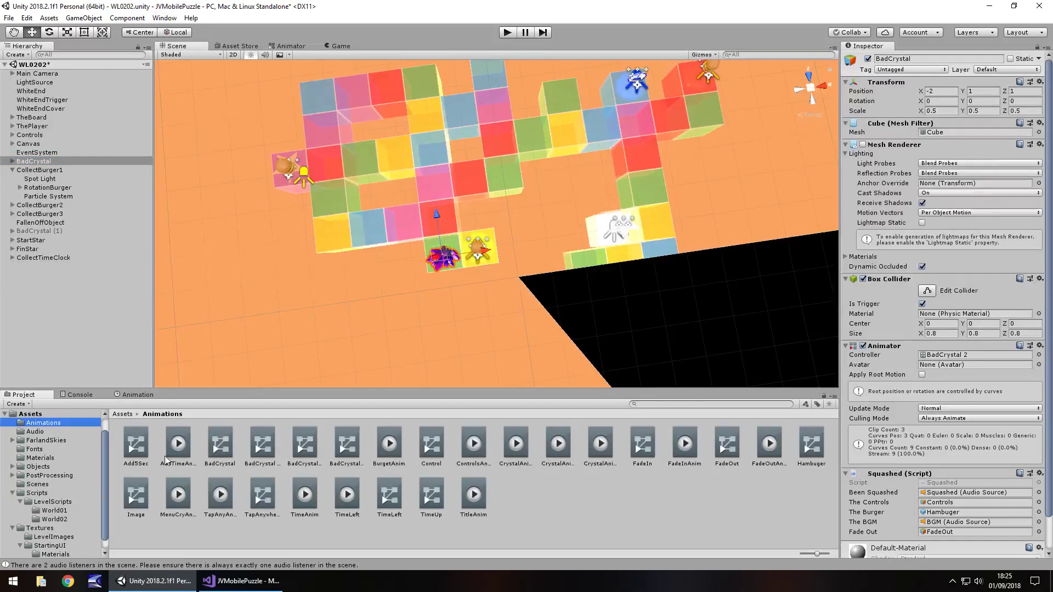
left_click(218, 442)
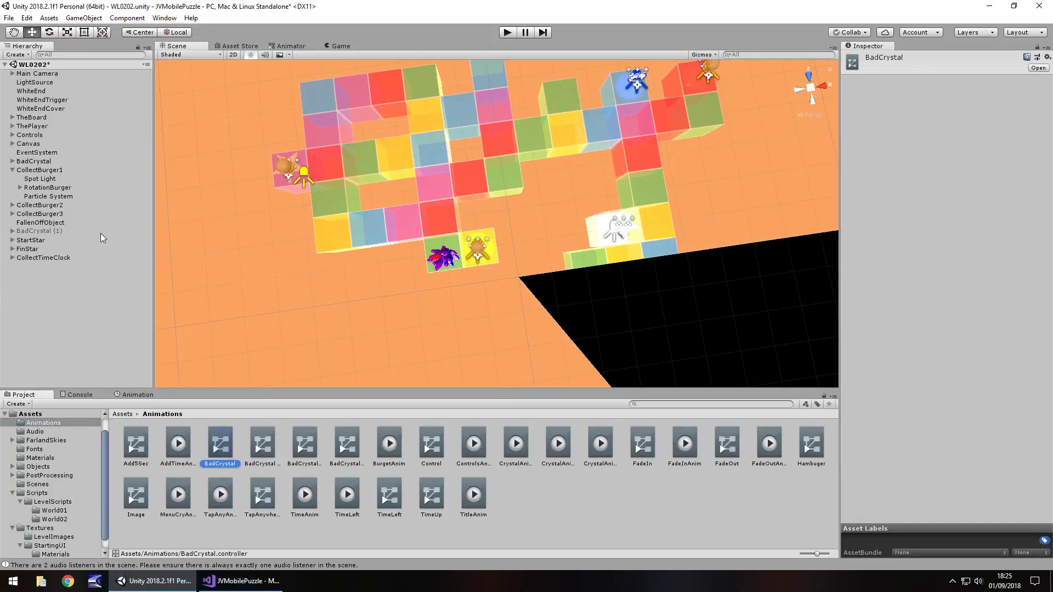
left_click(43, 162)
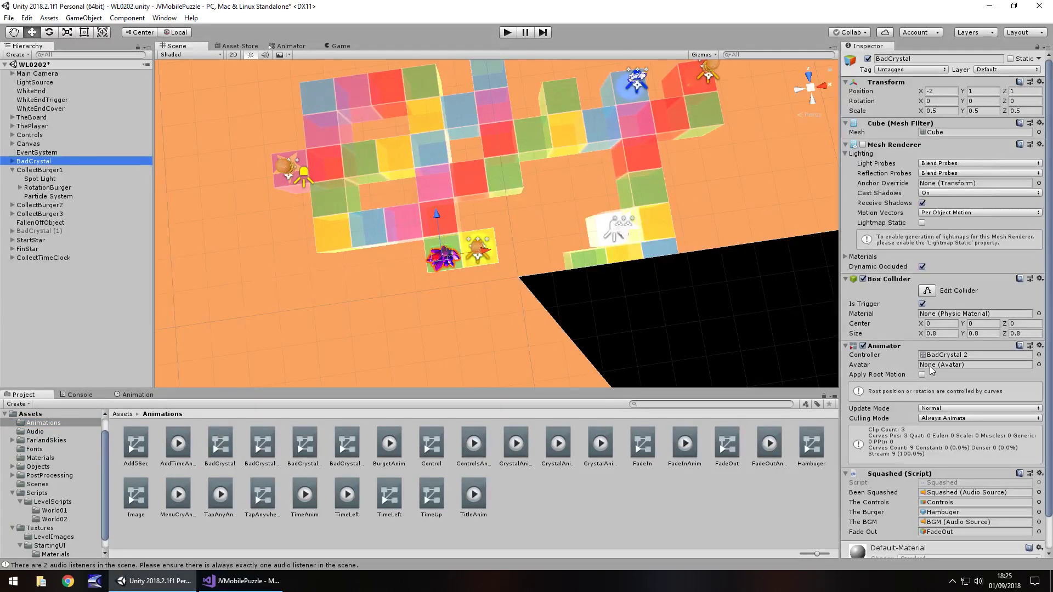
left_click_drag(218, 452, 948, 360)
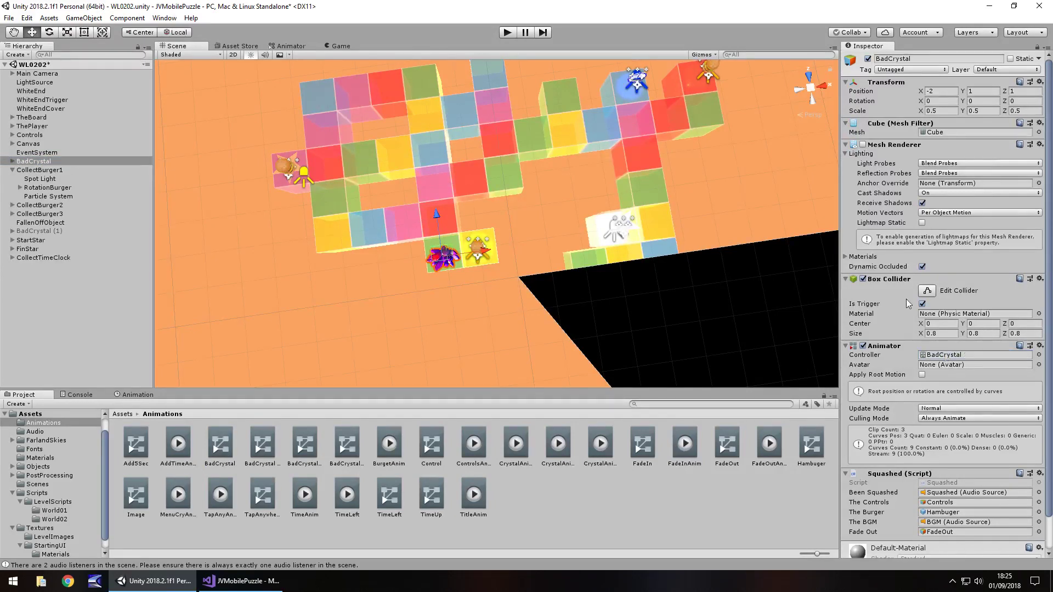
left_click(507, 32)
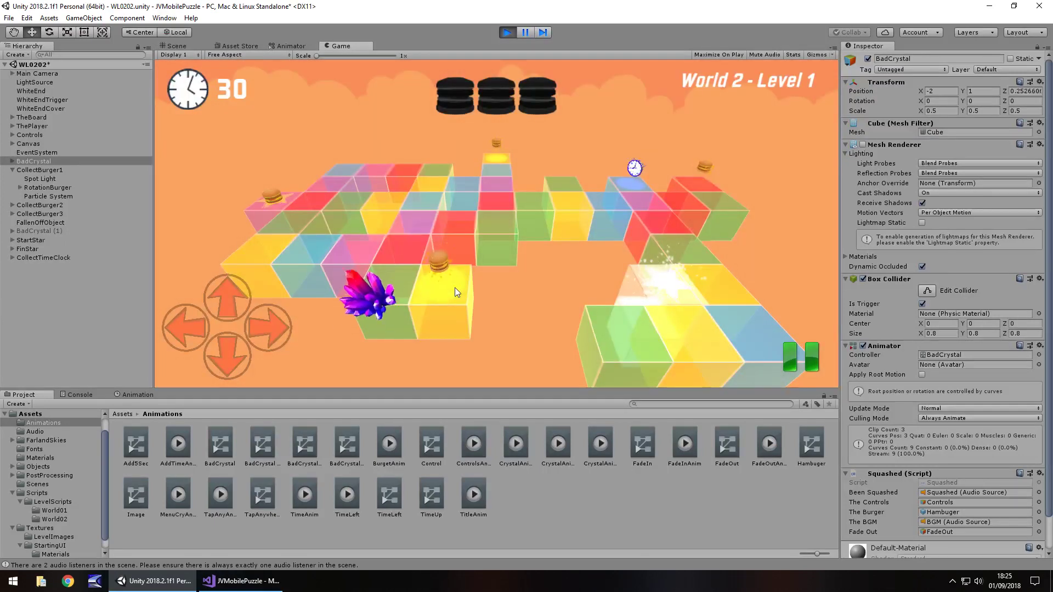
left_click(507, 31)
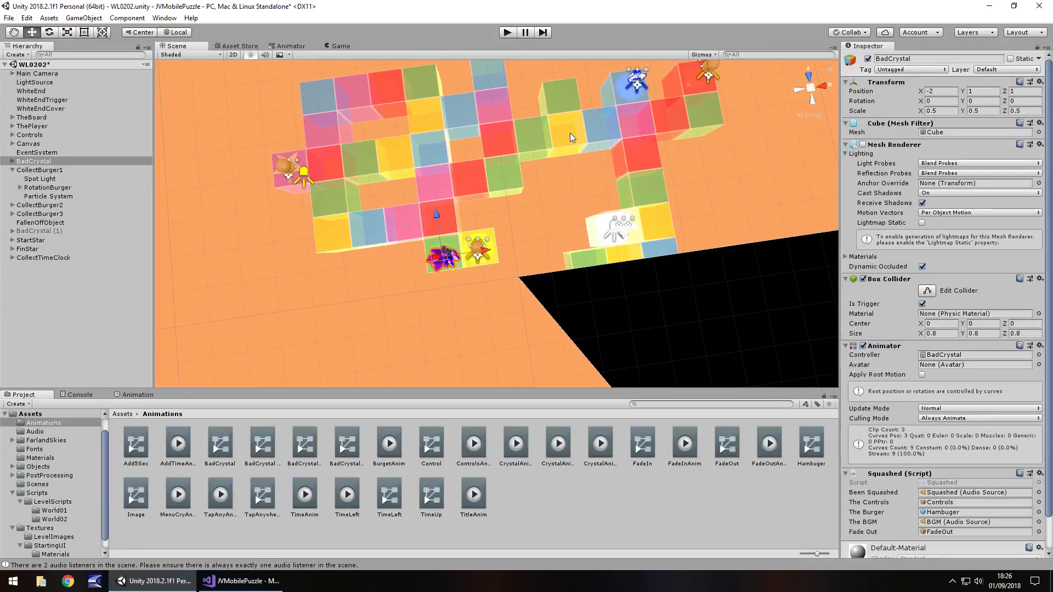
Step: Duplicate the yellow block under the burger beside the hazard and place the copy in front of the hazard's green block at X -3.38, Z -5.98
left_click(495, 232)
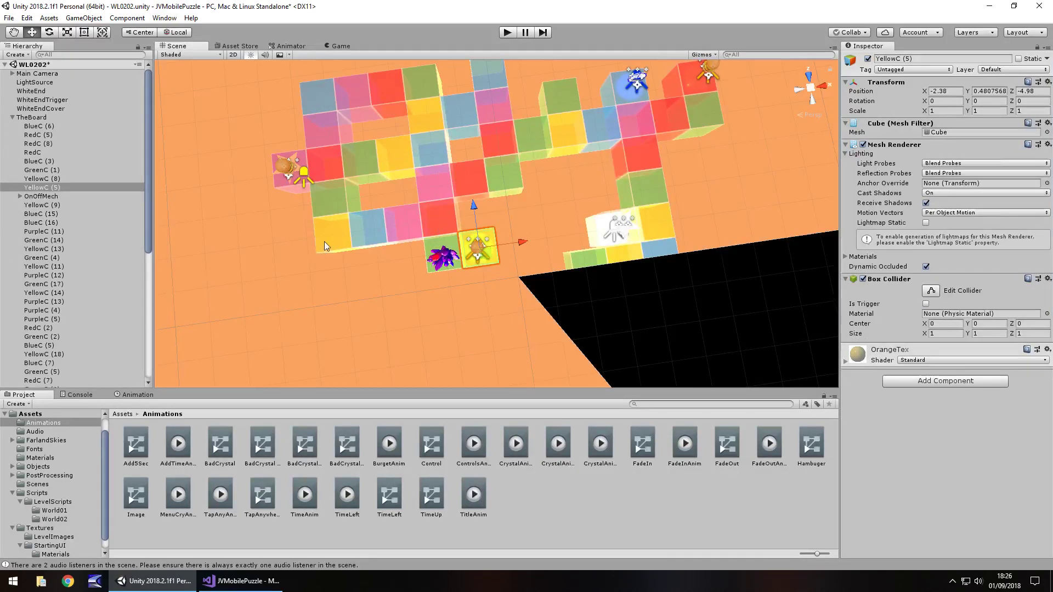
left_click_drag(518, 241, 483, 246, "ctrl")
left_click_drag(440, 210, 445, 245, "ctrl")
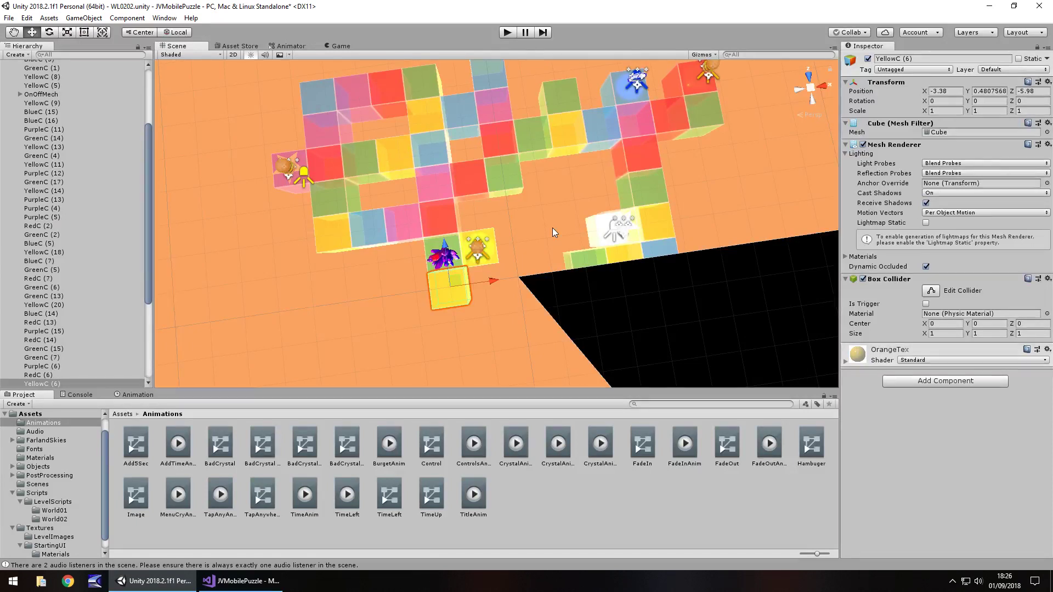
Step: Shift the six-block path around the finish, from the red block to the front green block, one unit along positive X
right_click_drag(571, 229, 574, 238)
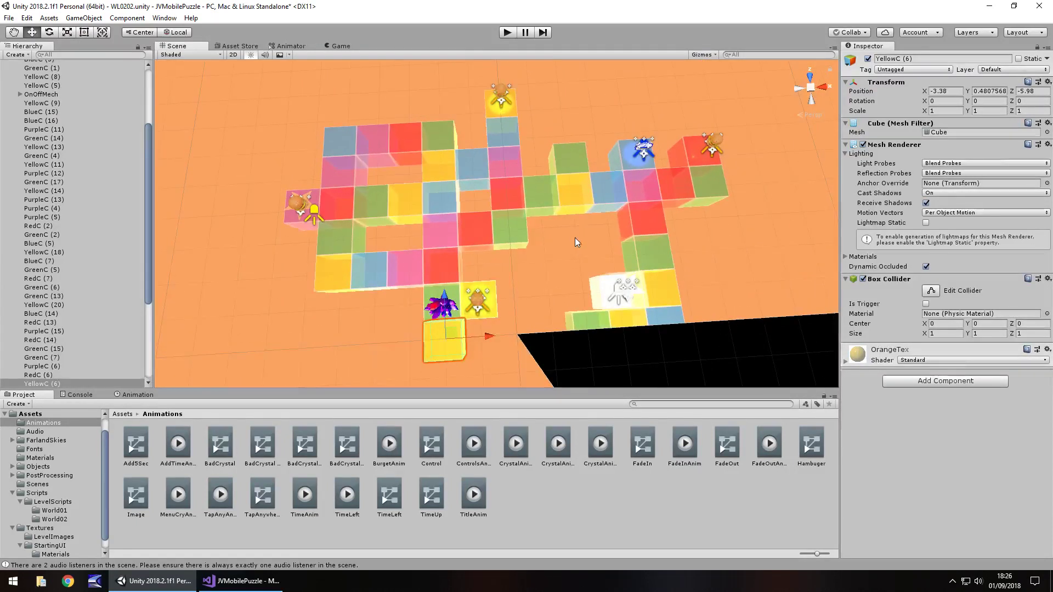
middle_click_drag(575, 238, 493, 252)
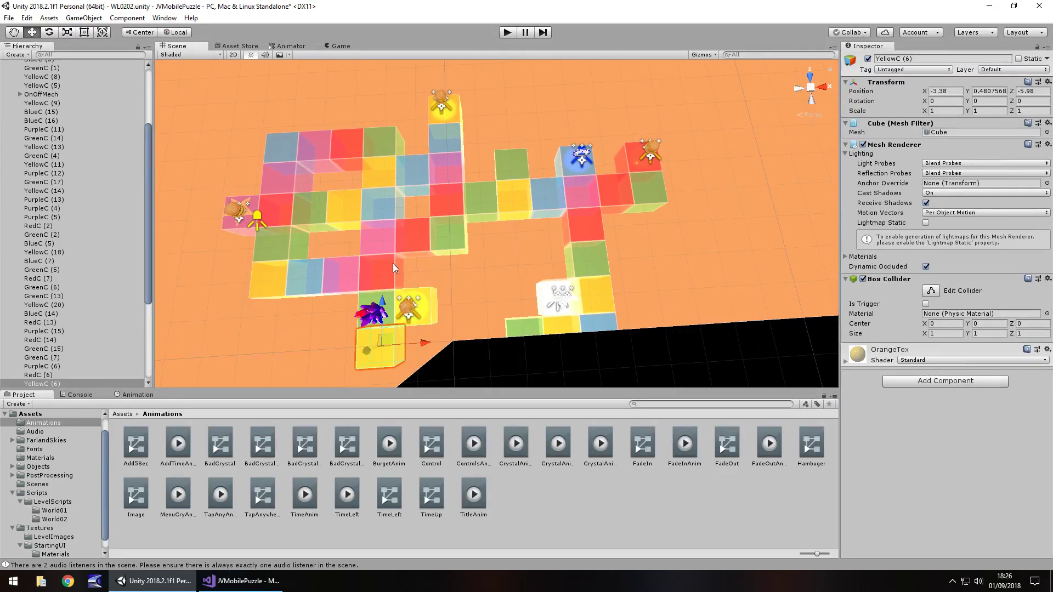
left_click(584, 222)
left_click(592, 262, "shift")
left_click(599, 299, "shift")
left_click(607, 323, "shift")
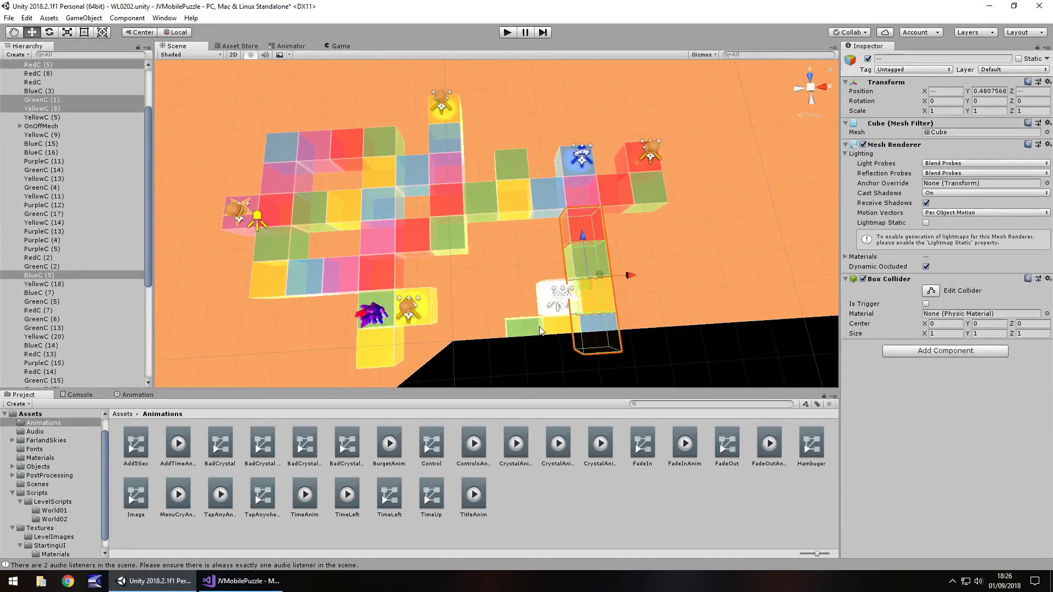
left_click(560, 324, "shift")
left_click(523, 328, "shift")
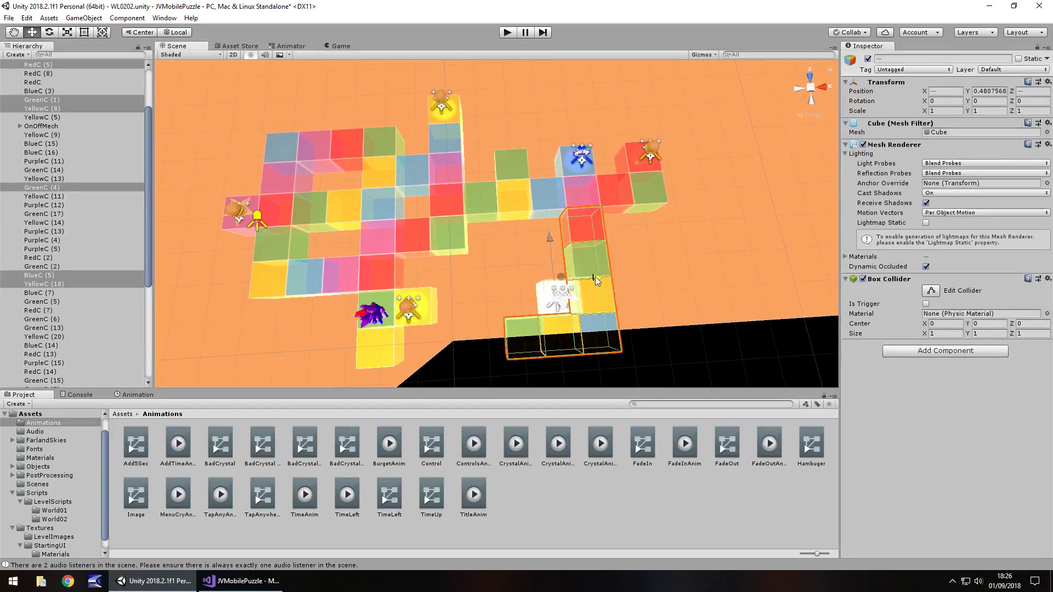
left_click_drag(594, 276, 629, 275)
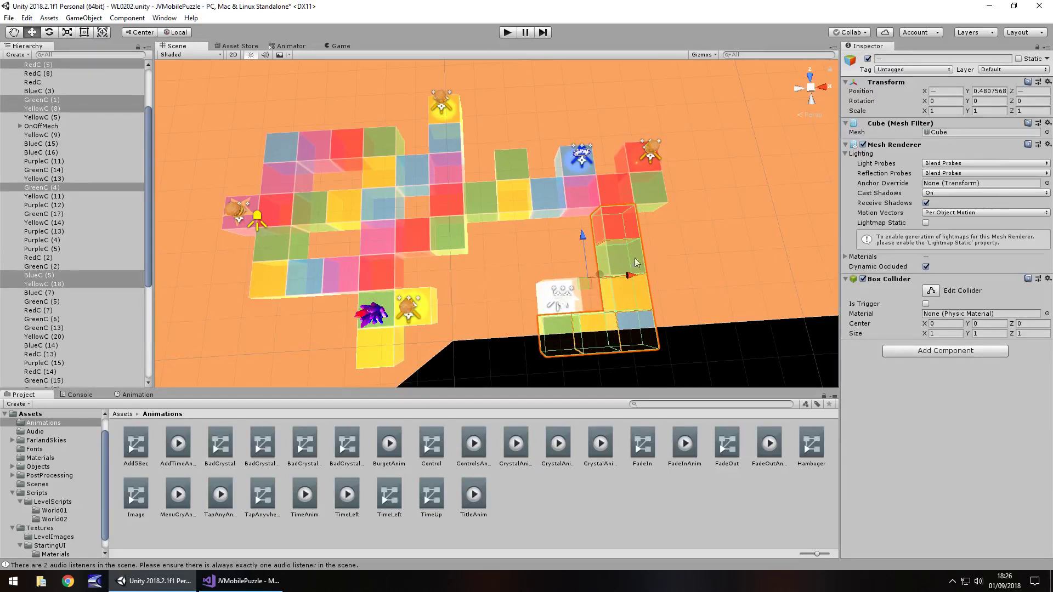
Step: Move YellowC (8) beside the red path block and BlueC (5) beside the green path block at X 4.62, Z -3.98
left_click(637, 293)
left_click_drag(640, 281, 613, 185)
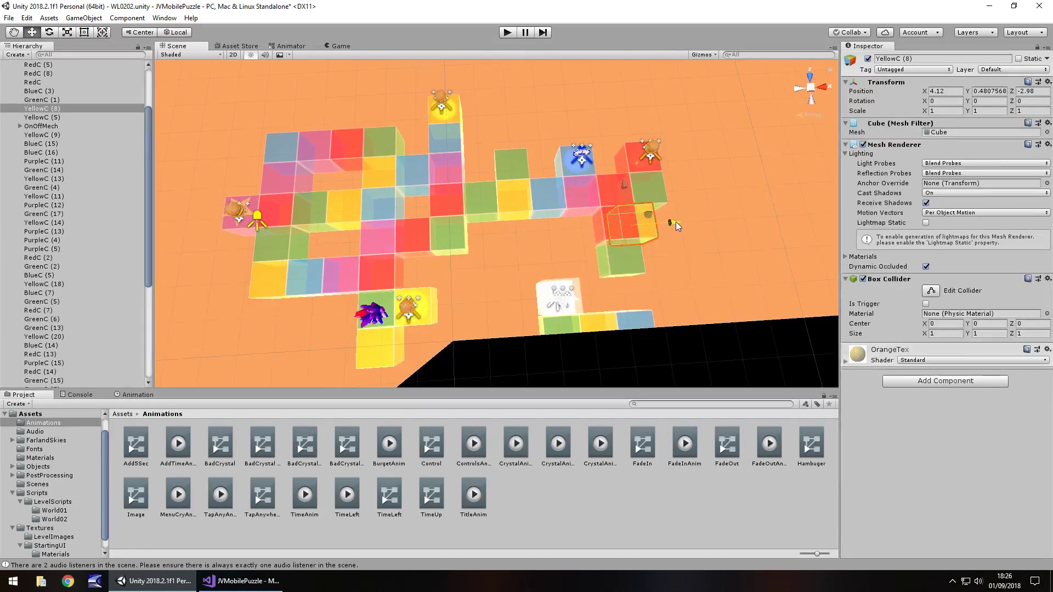
left_click(637, 318)
left_click_drag(627, 285, 617, 222)
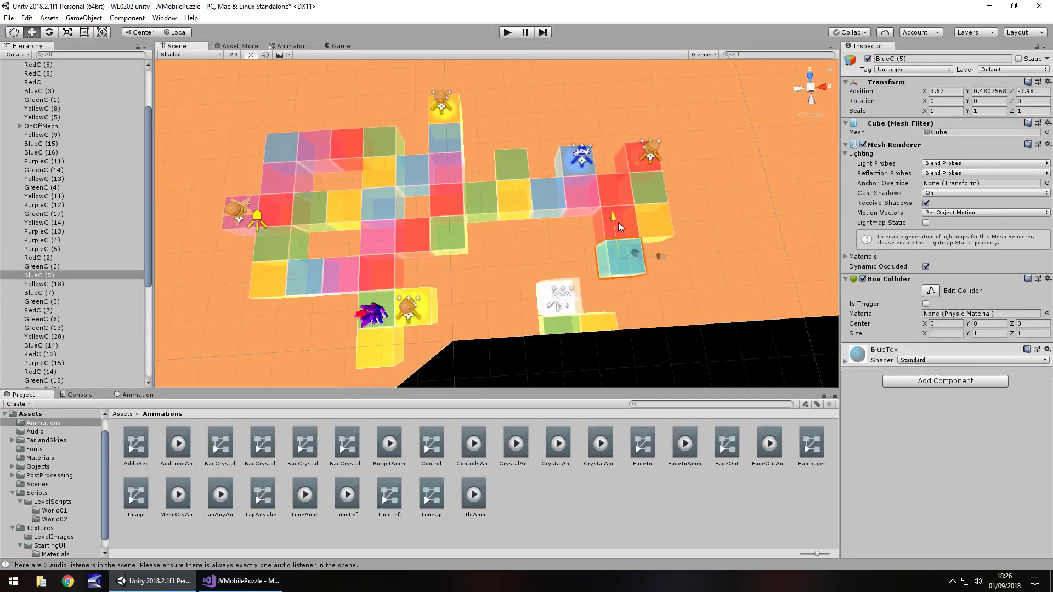
left_click_drag(666, 247, 692, 256)
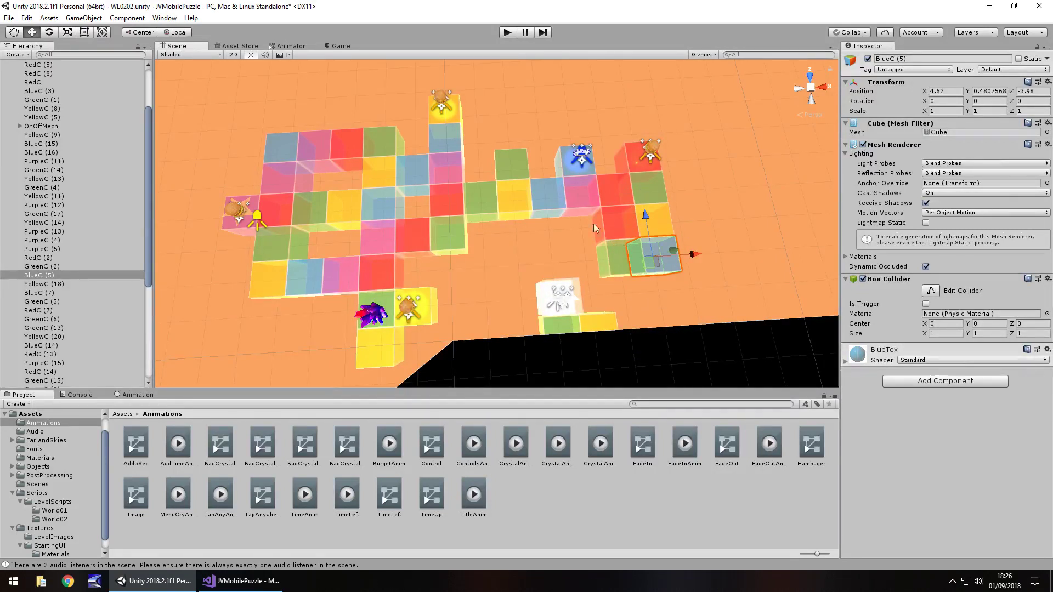
Step: Duplicate PurpleC (11) and place the copy in front of the blue path block at X 4.62, Z -4.98
left_click(583, 192)
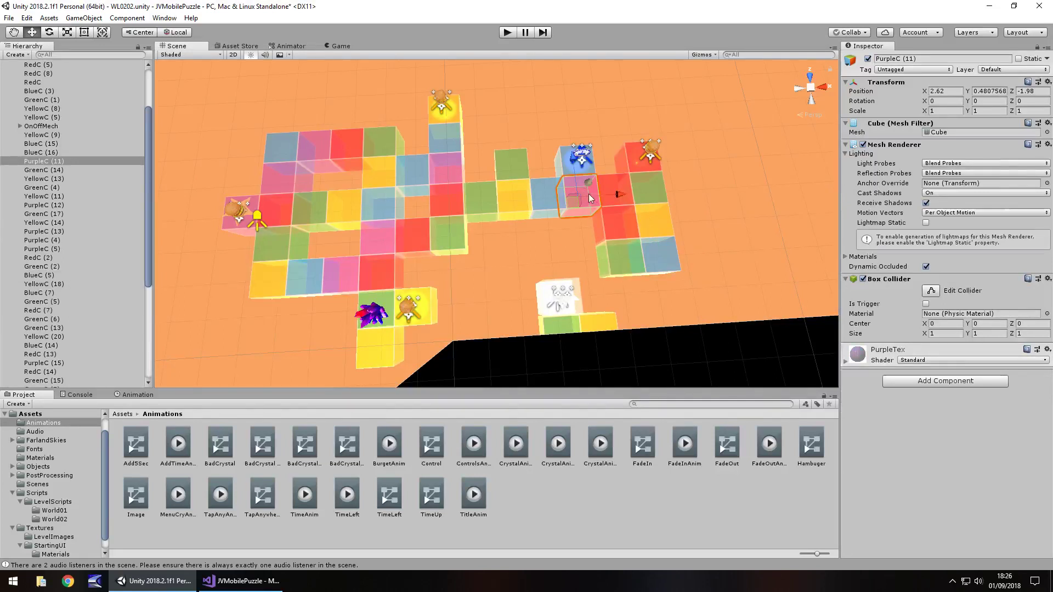
left_click(595, 217)
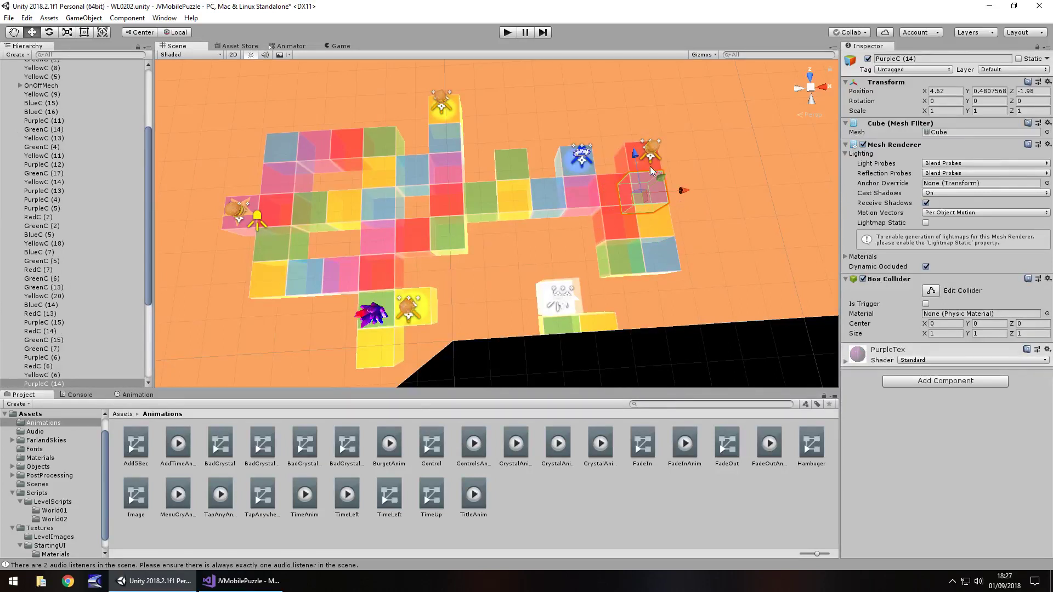
left_click_drag(652, 210, 620, 229)
Step: Move RedC (5) to the path's front corner at X 4.62, Z -5.98, and place a copy of PurpleC (14) beside it at X 3.62
left_click(616, 219)
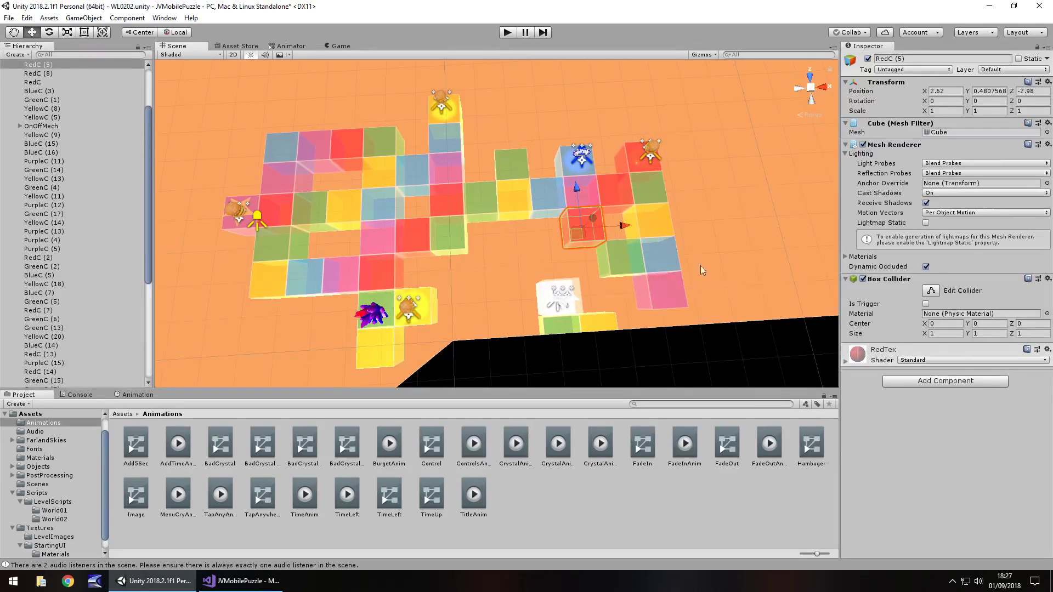
middle_click_drag(695, 277, 691, 272)
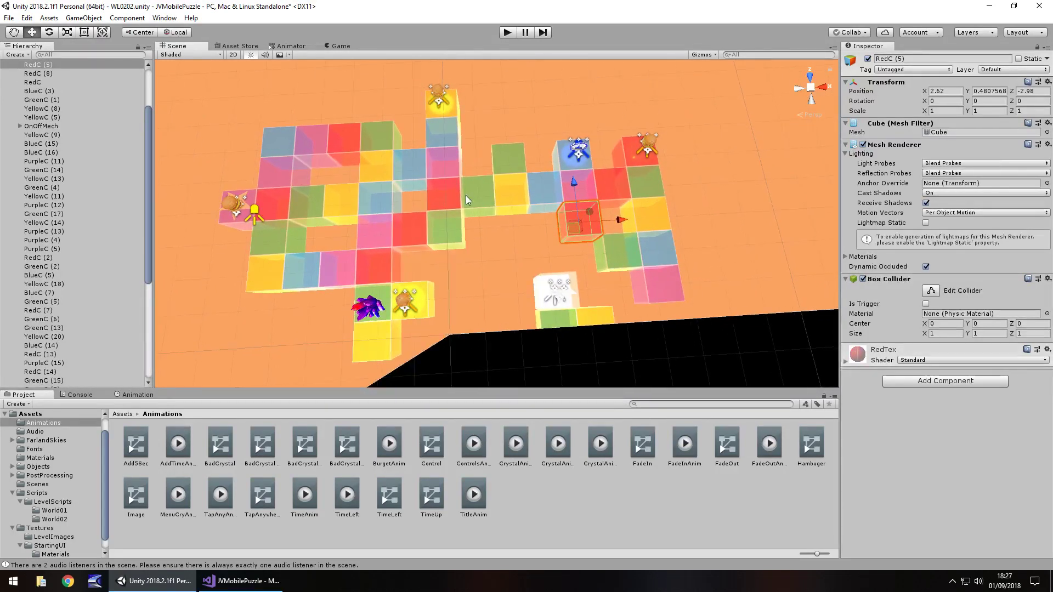
left_click_drag(587, 210, 604, 286)
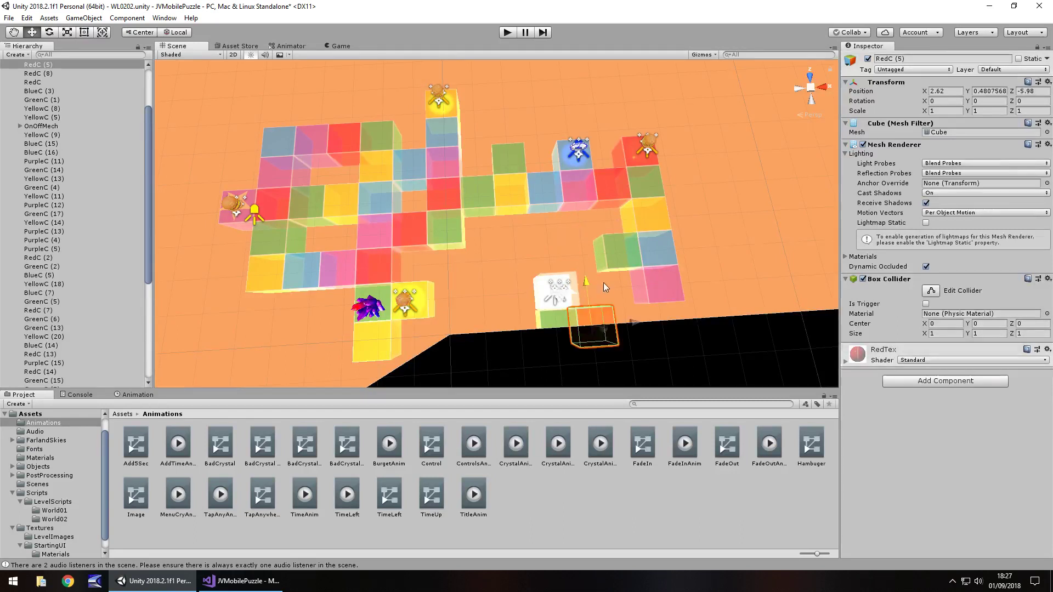
left_click_drag(629, 322, 696, 323)
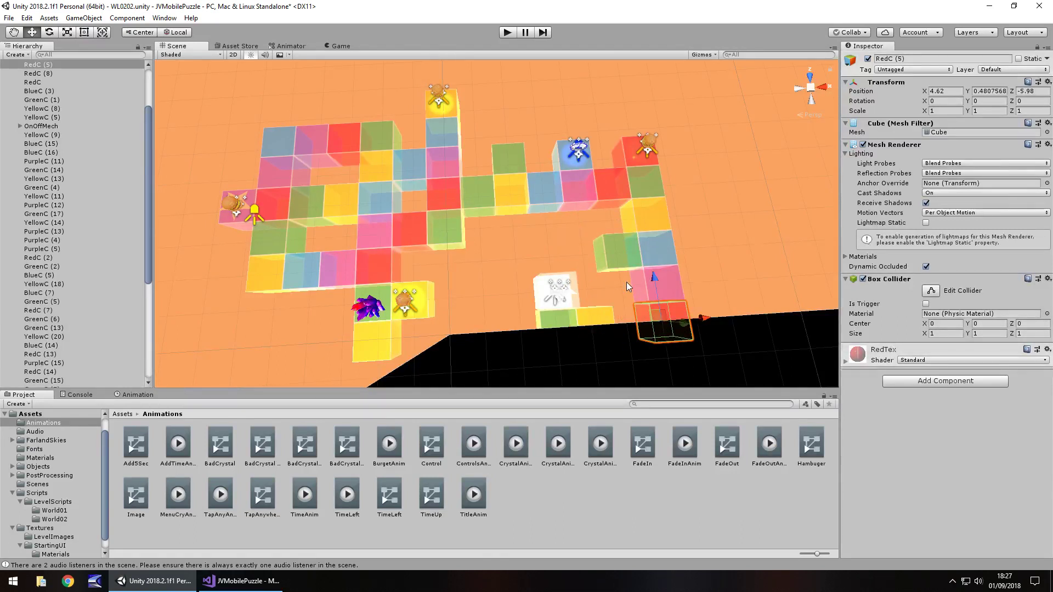
left_click(668, 272)
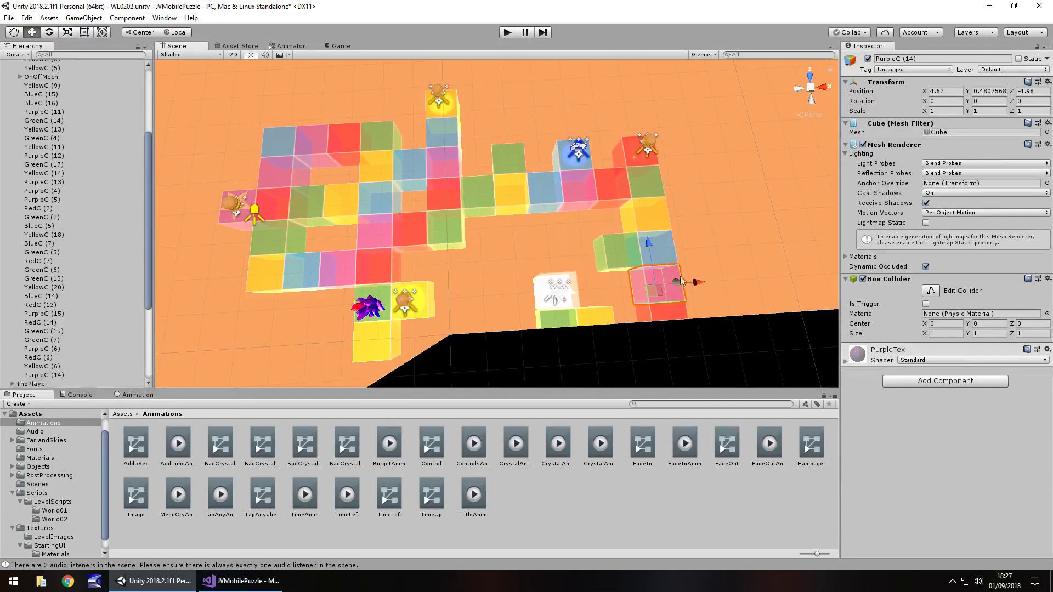
left_click_drag(678, 276, 627, 279)
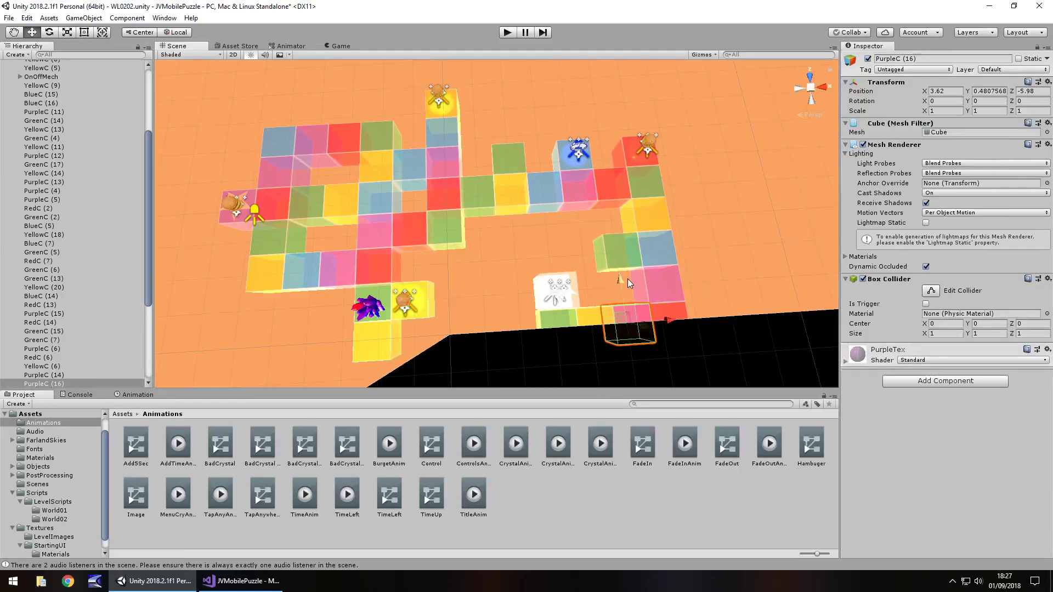
Step: Replace YellowC (18) with BlueC (5) at X 2.62, Z -5.98, and place a duplicate blue block at X 4.62, Z -3.98
key("Delete")
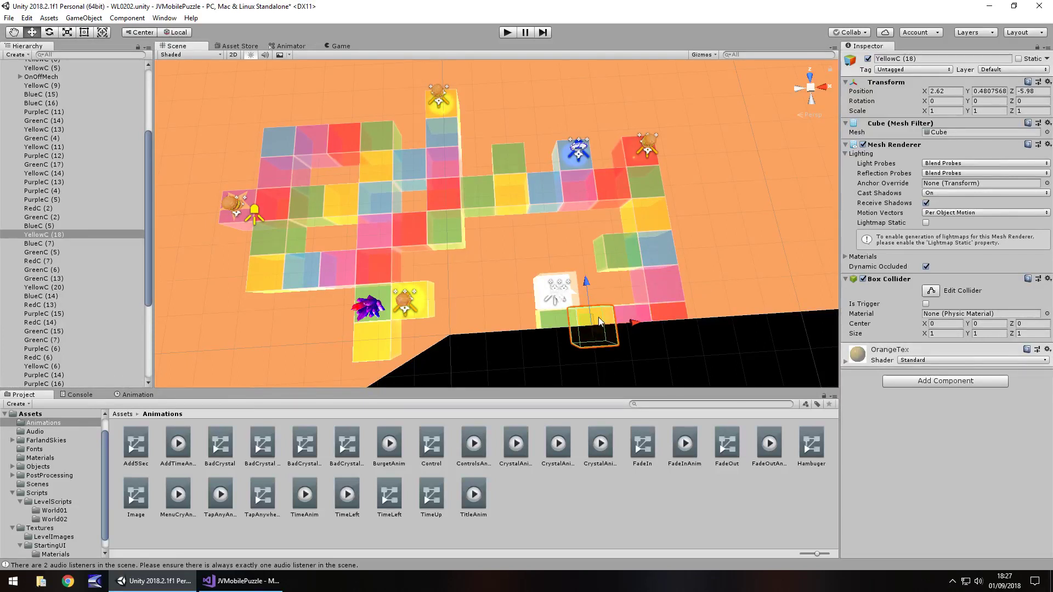
left_click(657, 254)
left_click_drag(687, 245, 627, 251)
left_click_drag(575, 212, 587, 274)
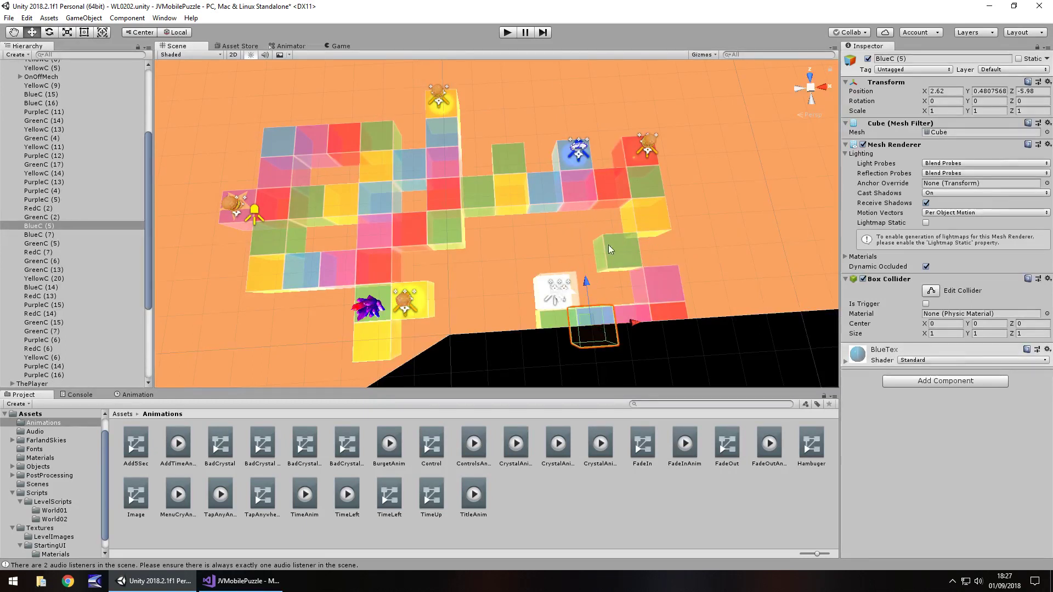
key("ctrl+d")
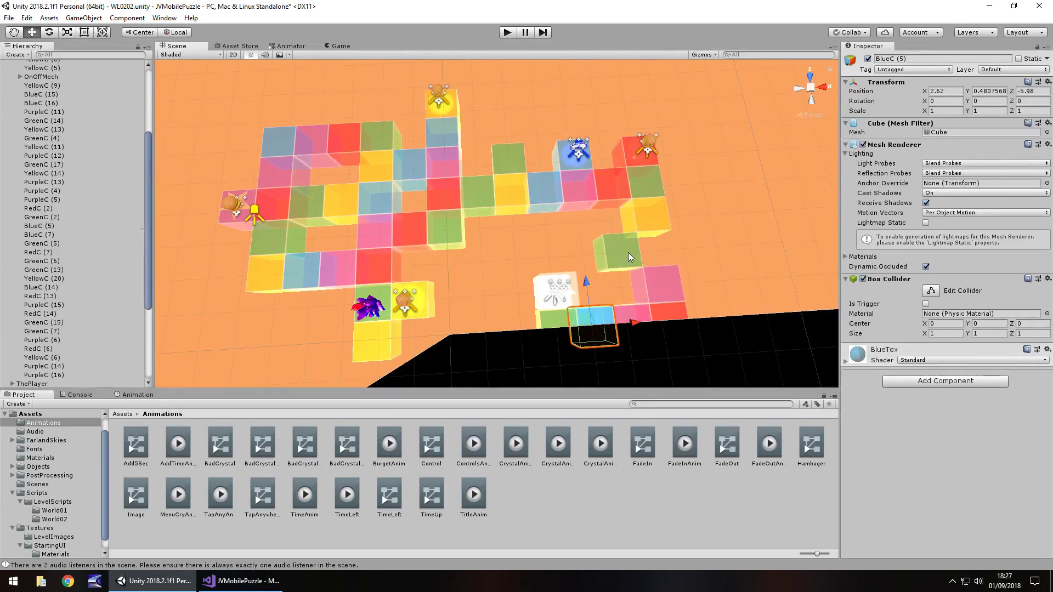
left_click_drag(592, 284, 685, 251)
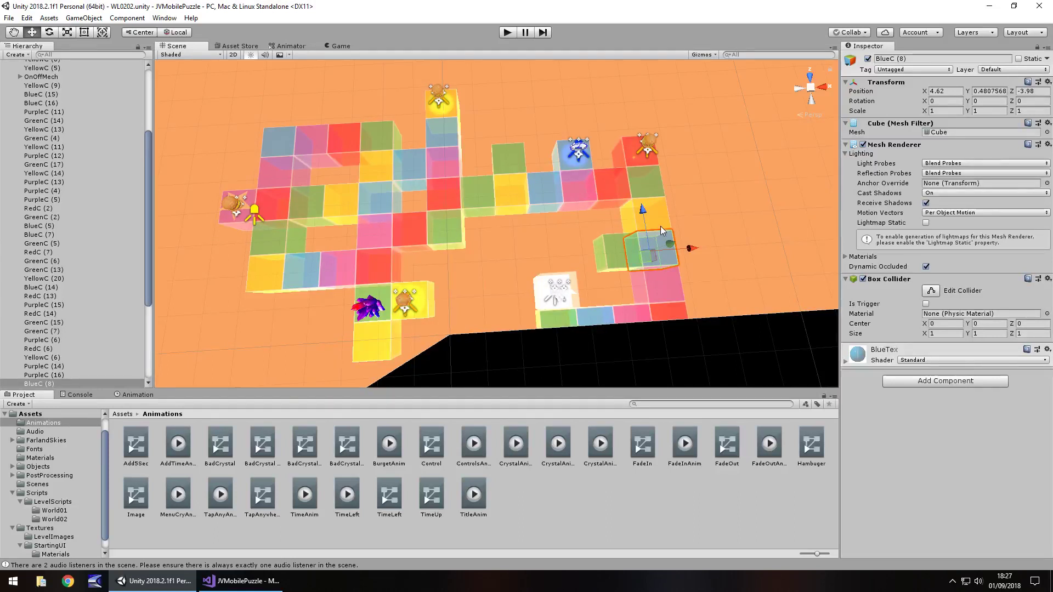
Step: Move GreenC (1) next to the white finish block at X 2.62, Z -4.98
left_click(613, 256)
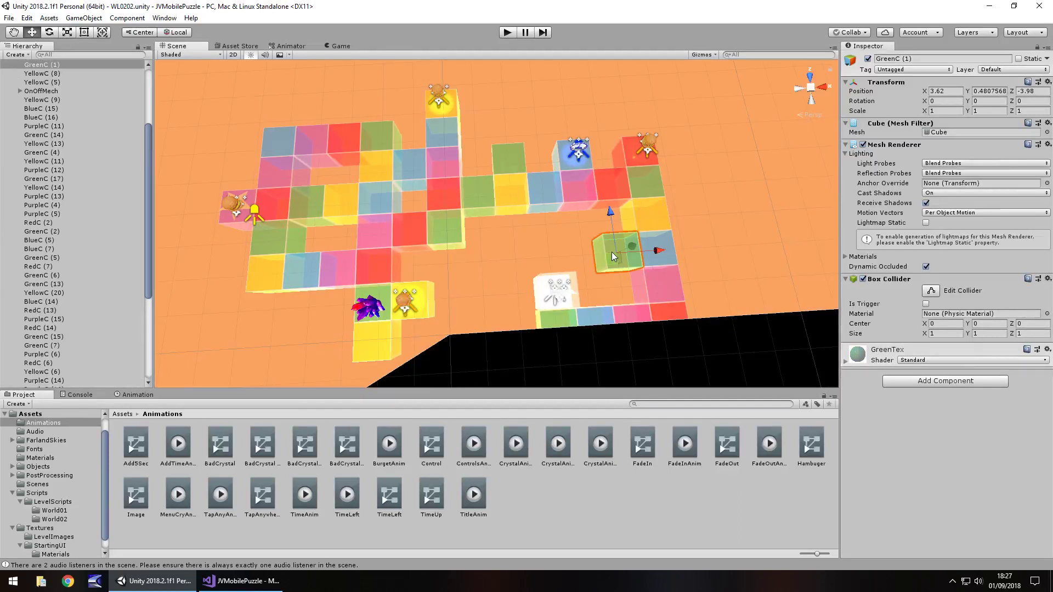
left_click_drag(658, 253, 632, 255)
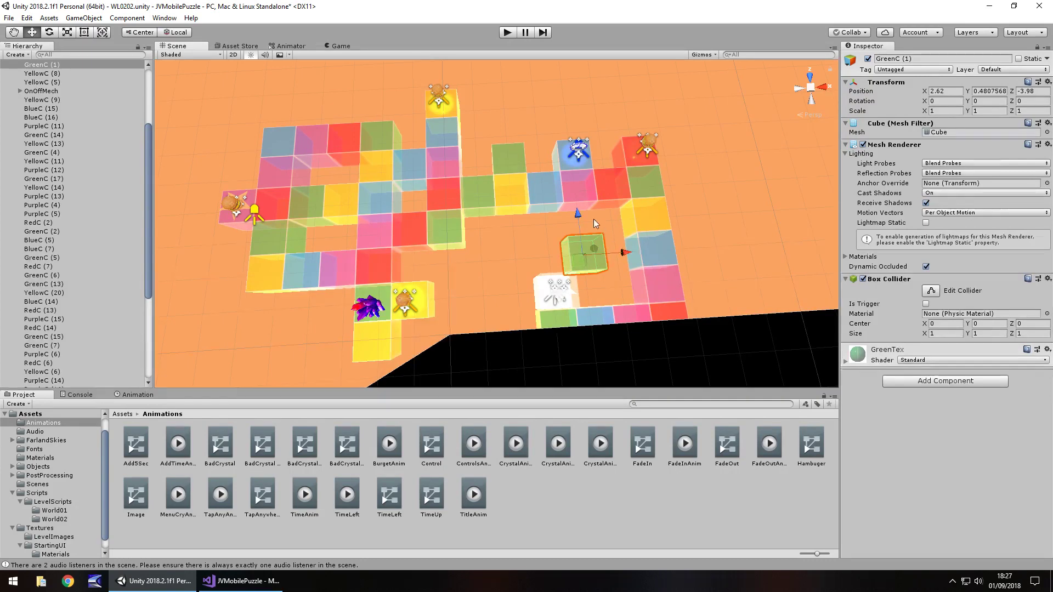
left_click_drag(593, 219, 589, 253, "ctrl")
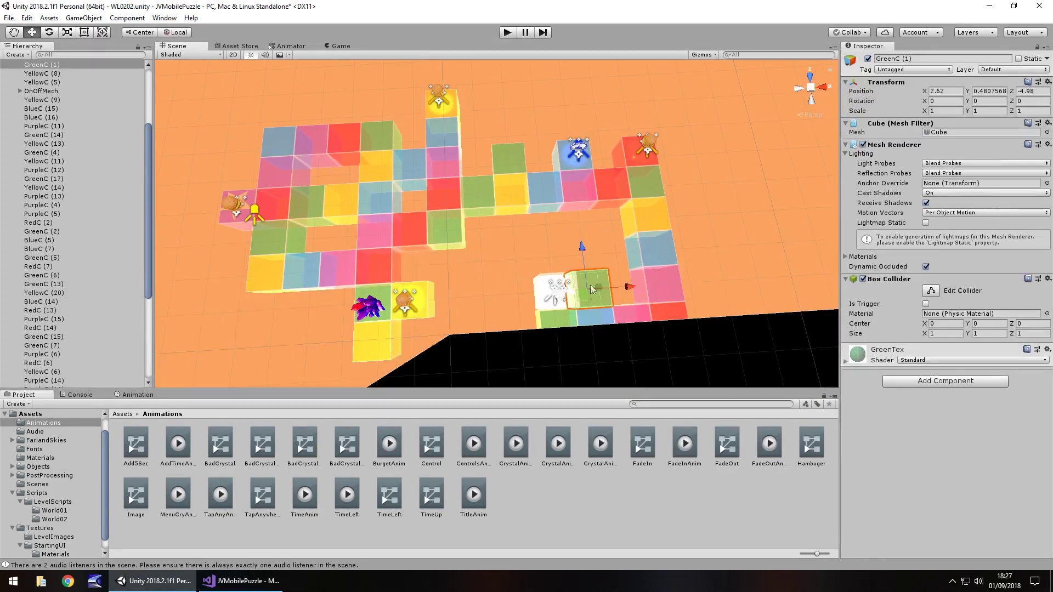
Step: Replace the green block GreenC (1) beside the white finish with a duplicate of YellowC (8) at X 2.62, Z -4.98
left_click(661, 311)
key("q")
left_click_drag(579, 280, 516, 210, "alt")
key("w")
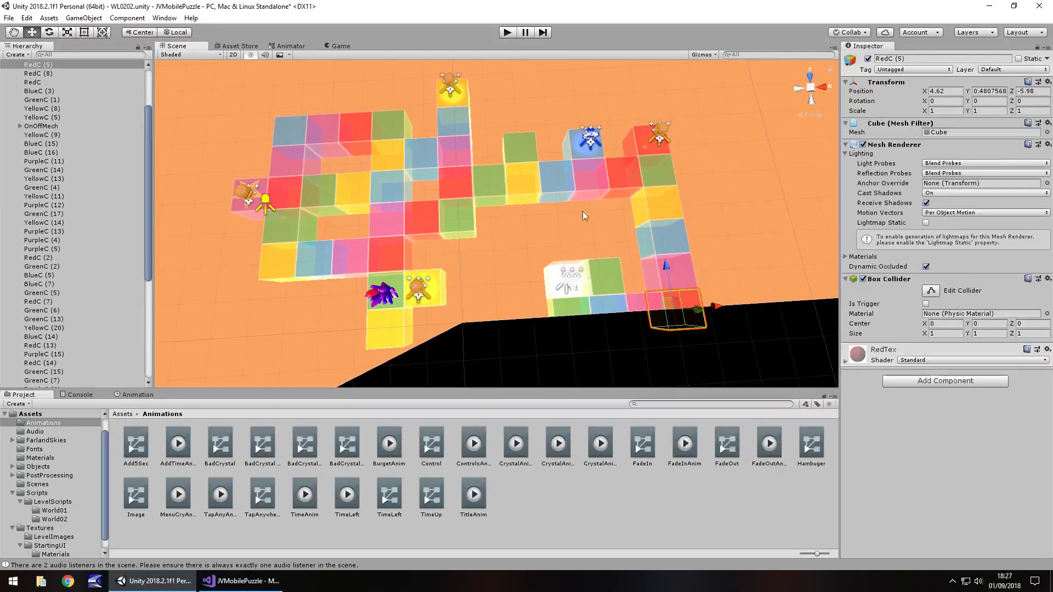
left_click(661, 202)
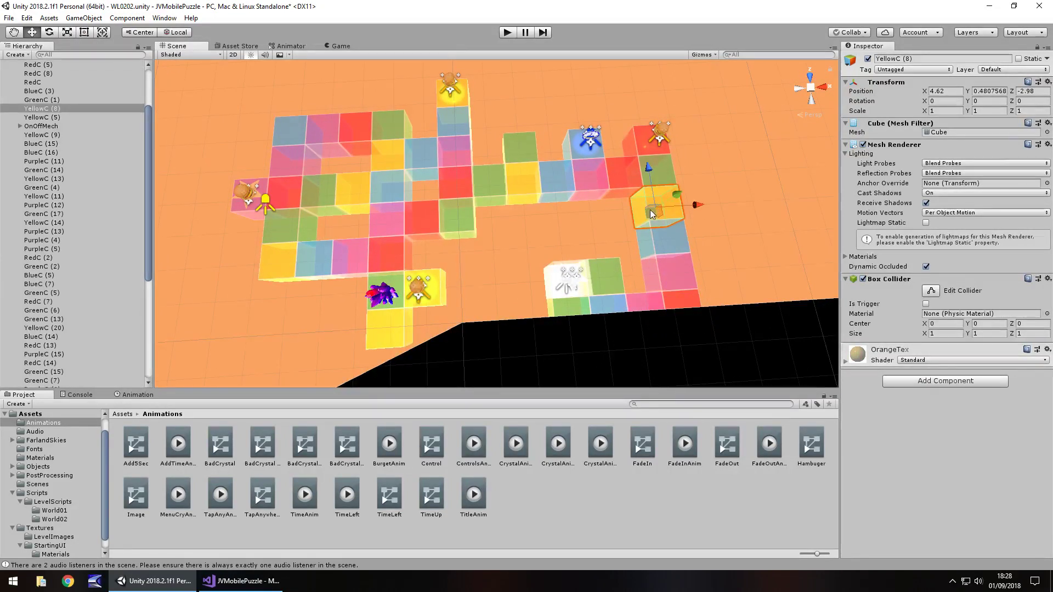
left_click(650, 191)
left_click_drag(652, 182, 608, 269, "ctrl")
left_click(609, 270)
key("Delete")
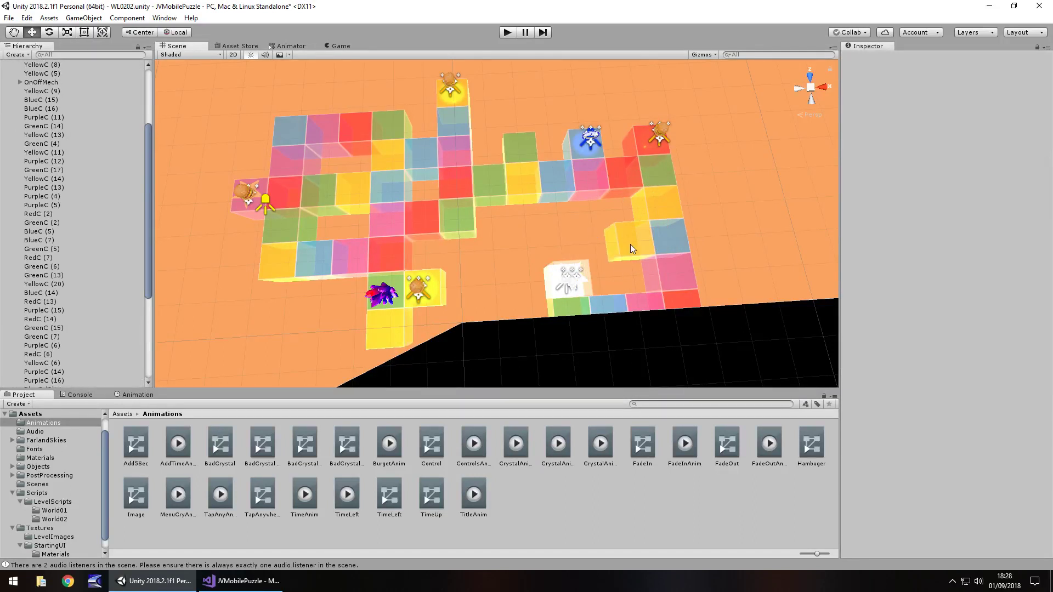
left_click(630, 245)
left_click_drag(664, 240, 581, 258, "ctrl")
left_click(567, 309)
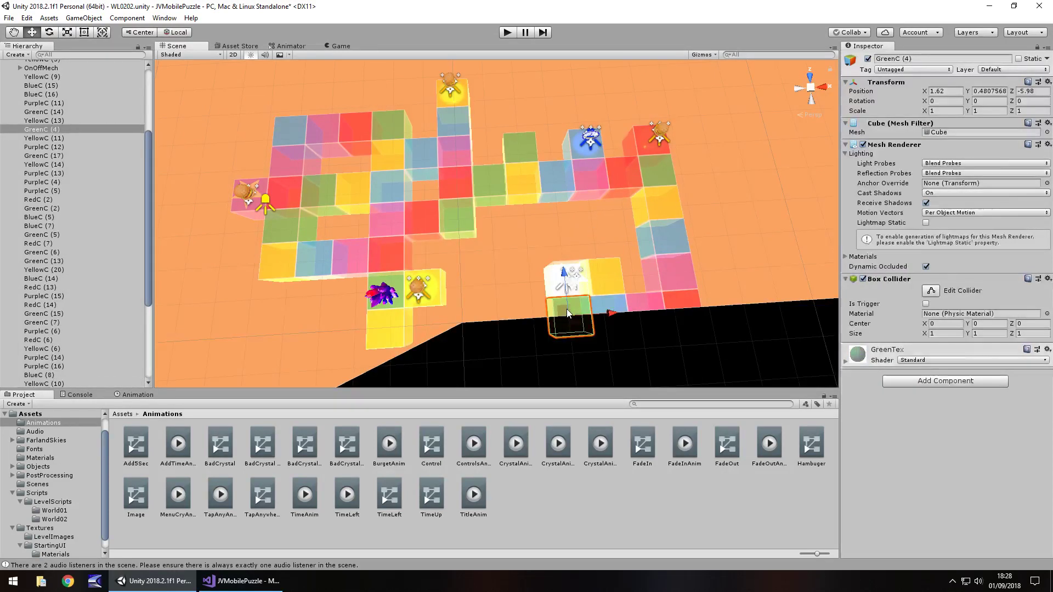
key("Delete")
left_click(614, 273)
key("ctrl+z")
key("ctrl+z")
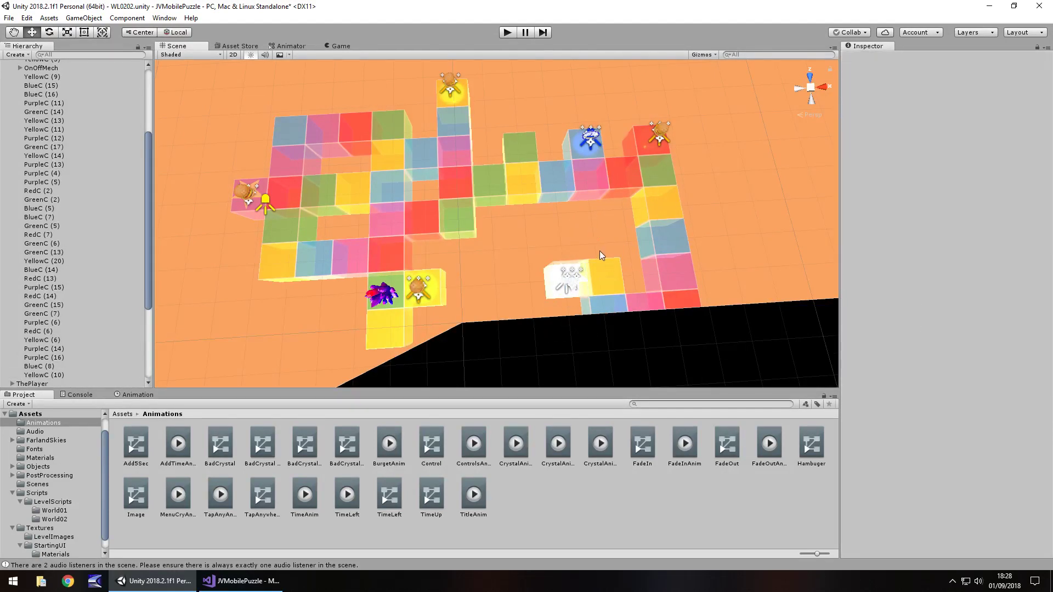
Step: Shift GreenC (4) to X 0.62, Z -5.98, and place a duplicate of the yellow block beside the finish at X 1.62, Z -5.98
left_click(609, 279)
key("ctrl+d")
left_click_drag(639, 273, 602, 278)
left_click_drag(560, 238, 646, 277)
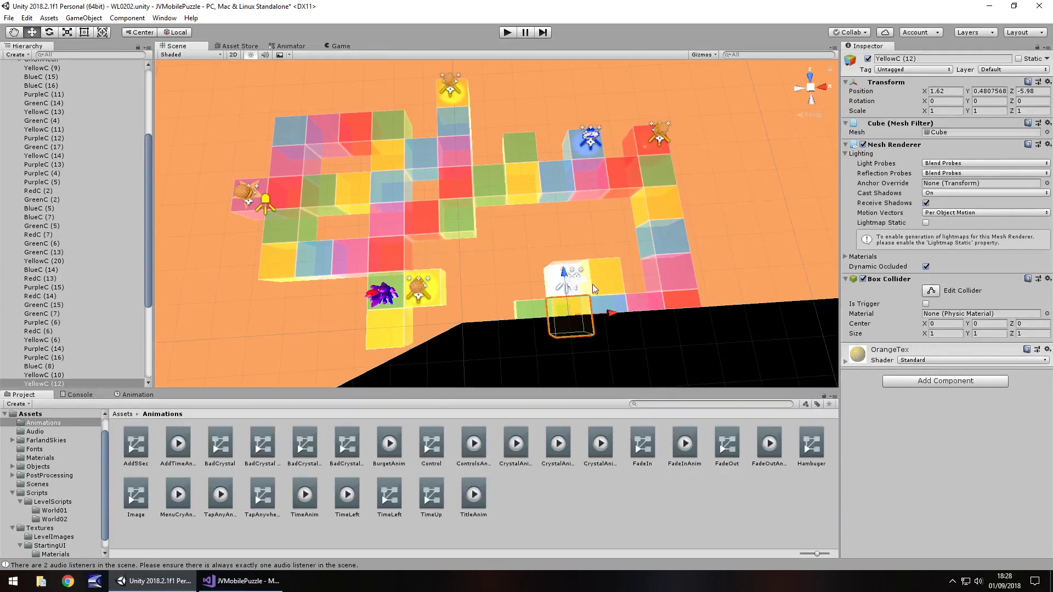
Step: Move WhiteEnd, WhiteEndTrigger, WhiteEndCover and FinStar together one unit along negative X, behind the green block GreenC (4)
scroll(30, 266, "up", 5)
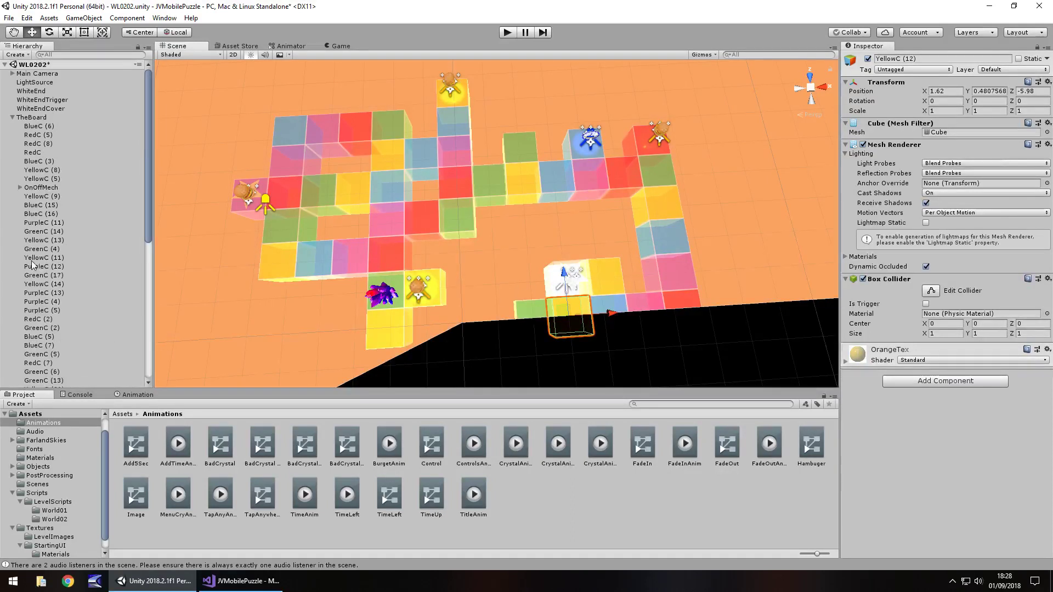
left_click(12, 117)
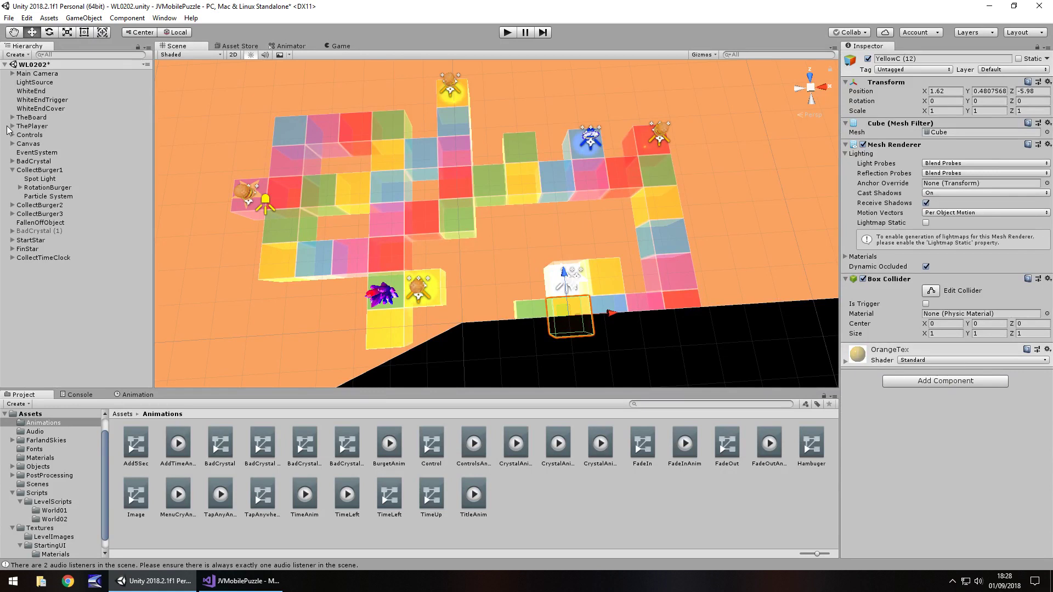
left_click(30, 91)
left_click(31, 108, "ctrl")
left_click(35, 100, "ctrl")
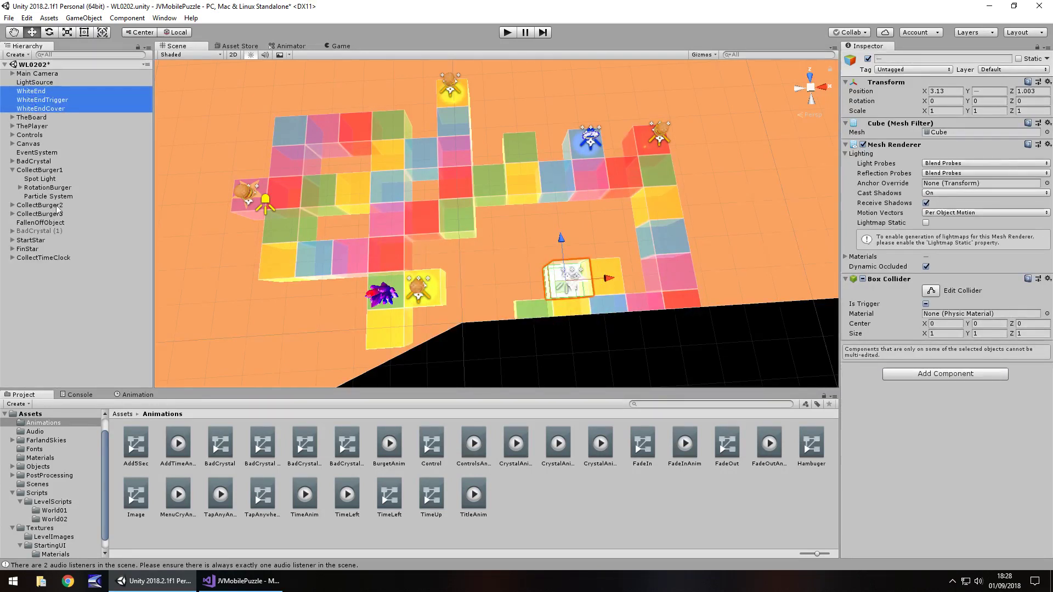
left_click(21, 249, "ctrl")
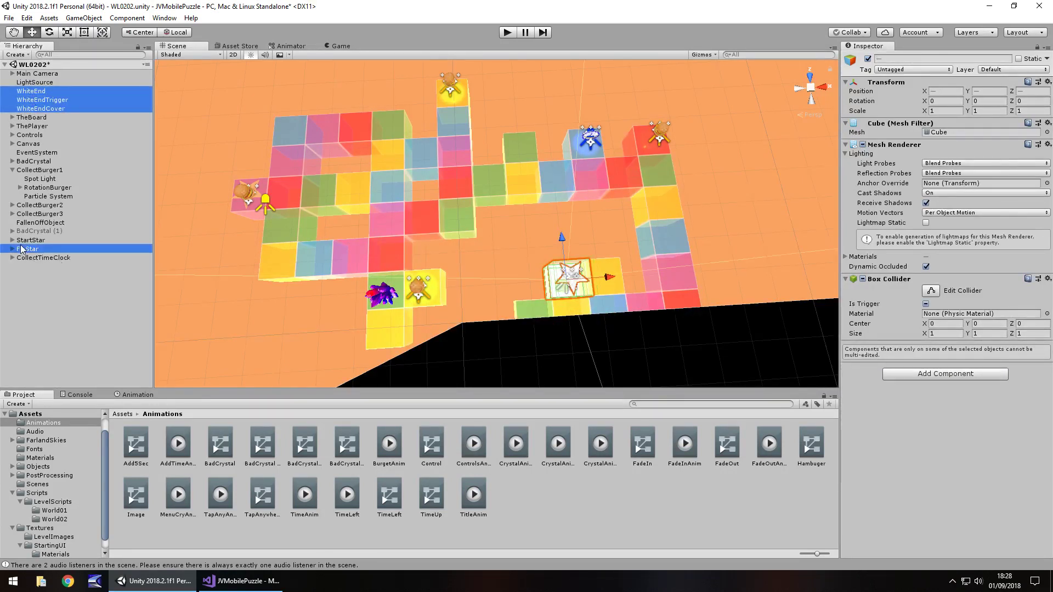
left_click_drag(606, 281, 585, 281)
Step: Delete YellowC (10) and place a duplicate of GreenC (4) beside the white finish block at X 1.62, Z -4.98
left_click(598, 283)
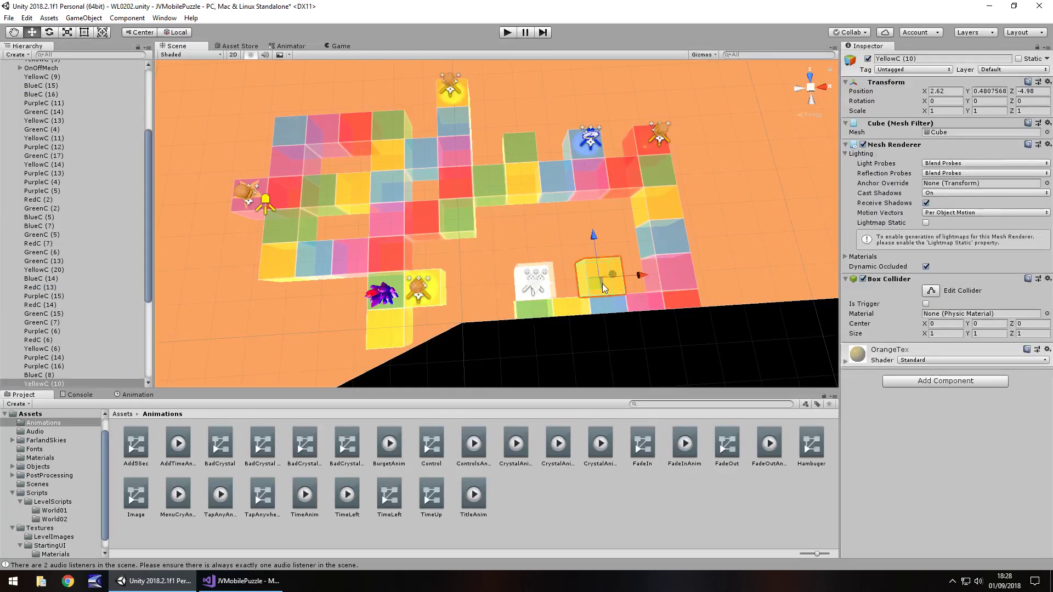
key("Delete")
left_click(537, 315)
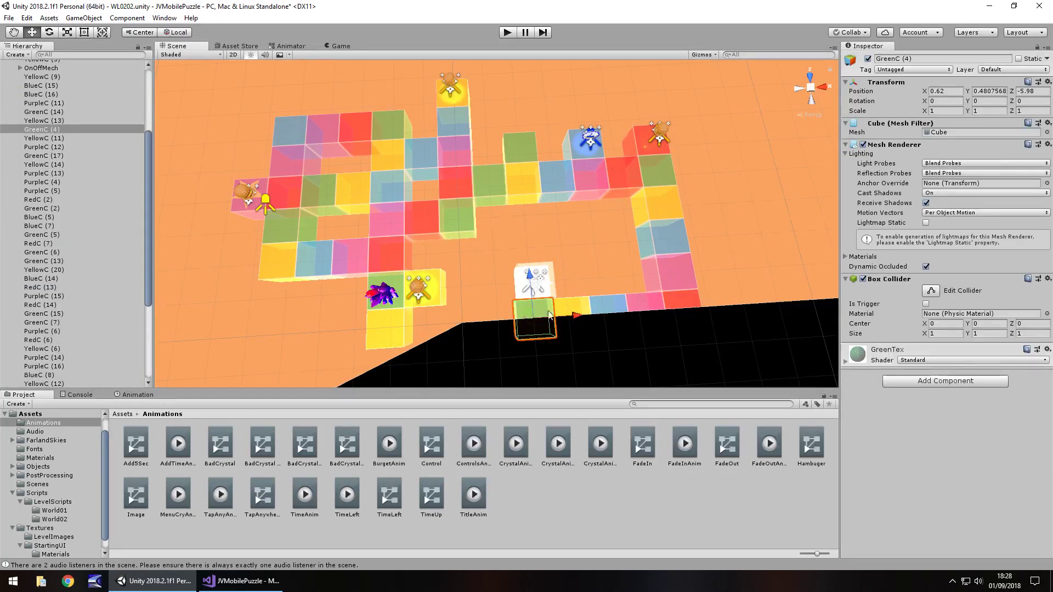
key("ctrl+d")
left_click_drag(579, 316, 615, 313)
left_click_drag(564, 279, 557, 240, "ctrl")
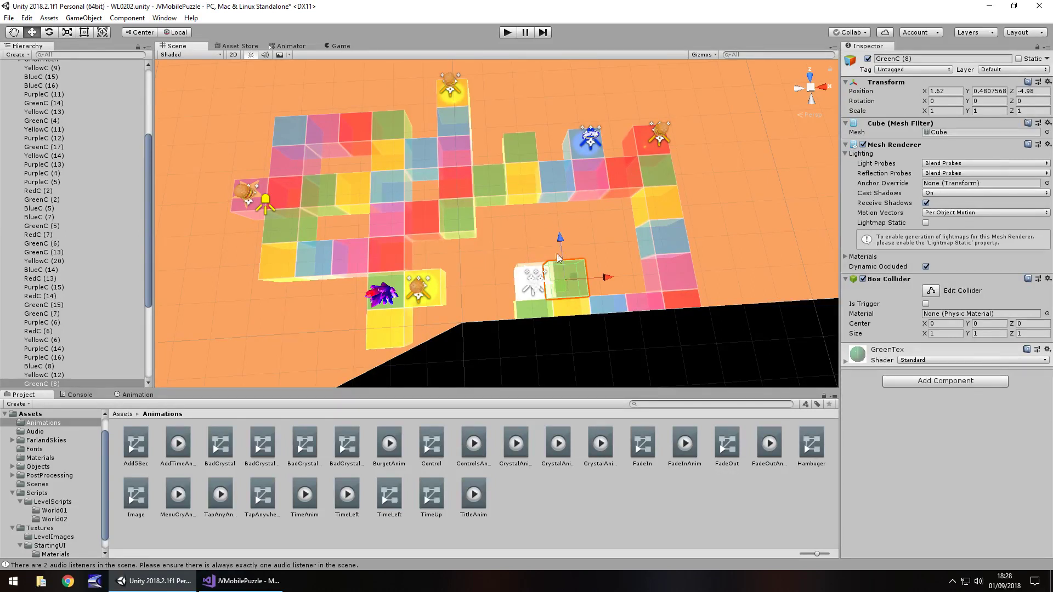
Step: Duplicate RedC (6) twice, placing one copy behind the green block beside the finish and the other at X -0.38, Z -5.98
left_click(621, 184)
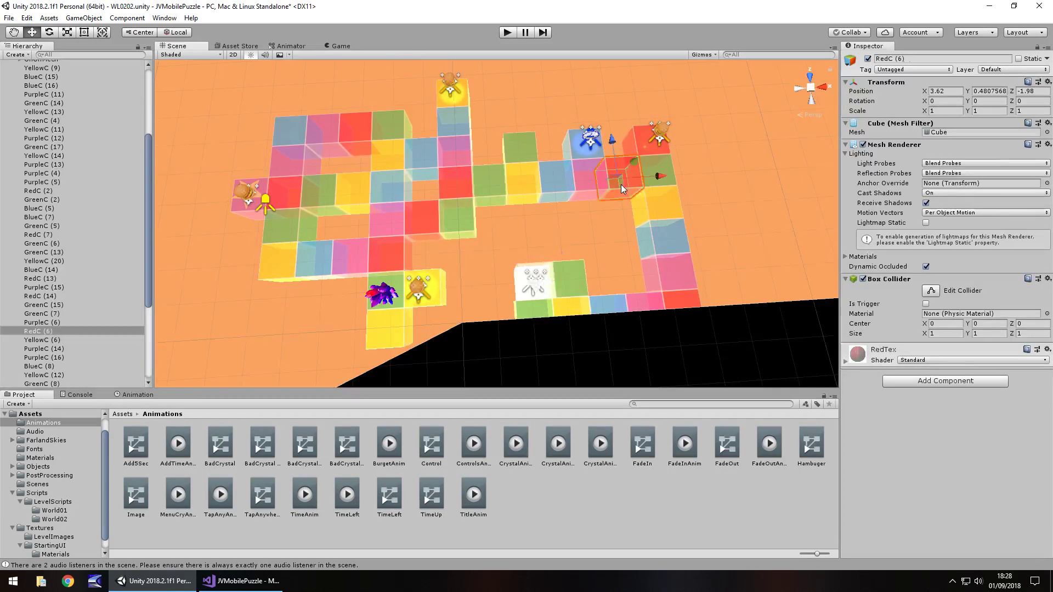
key("ctrl+d")
left_click_drag(621, 184, 542, 249, "ctrl")
key("ctrl+d")
left_click_drag(491, 211, 495, 276, "ctrl")
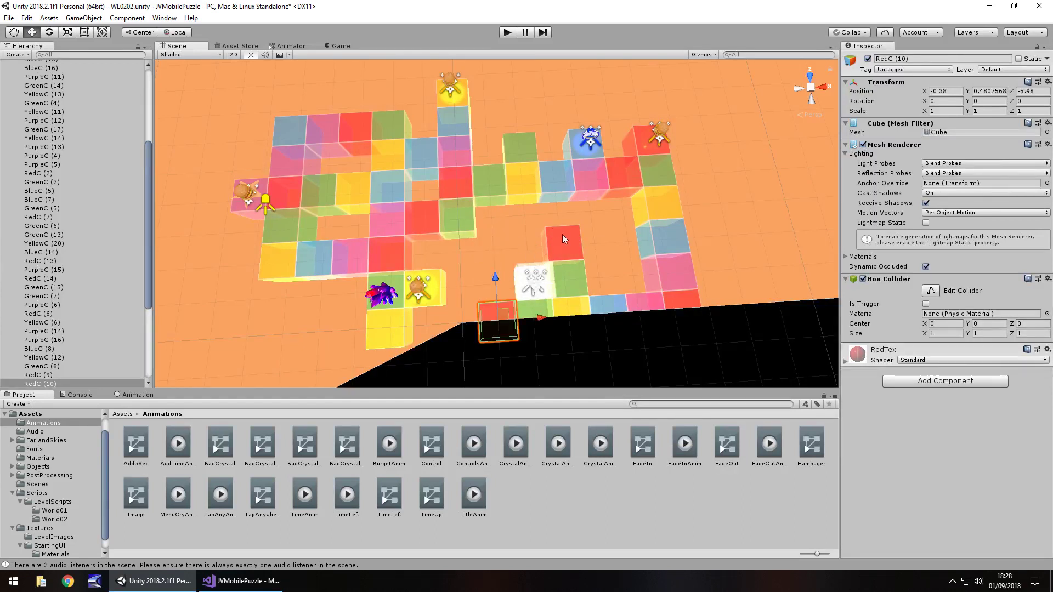
Step: Place two duplicates of the purple path block around the finish, one directly behind it and one beside it at X -0.38, Z -4.98
left_click(669, 273)
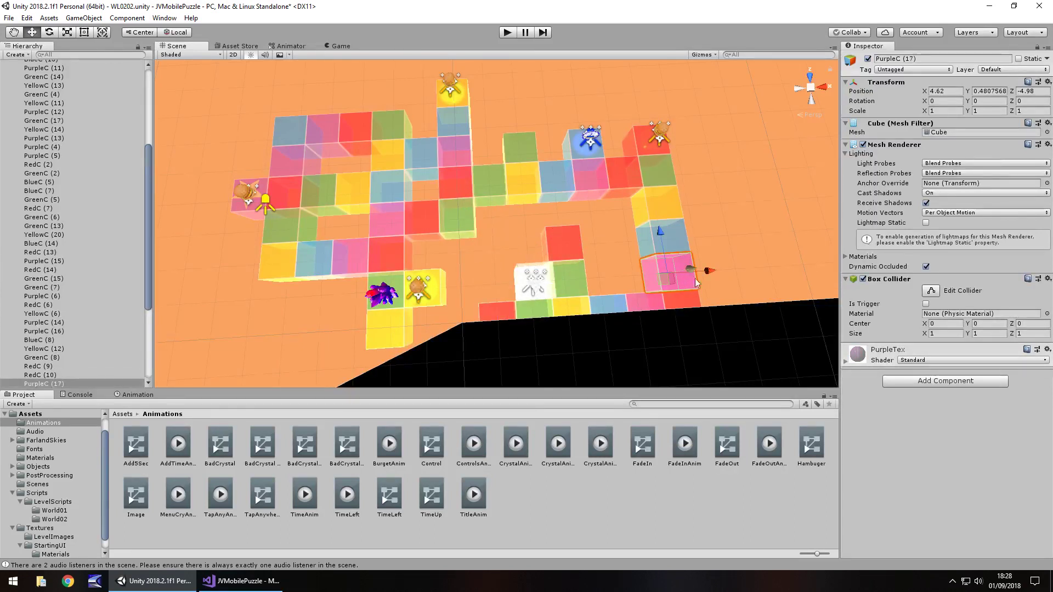
left_click_drag(695, 278, 522, 210, "ctrl")
key("ctrl+d")
left_click_drag(567, 246, 535, 249, "ctrl")
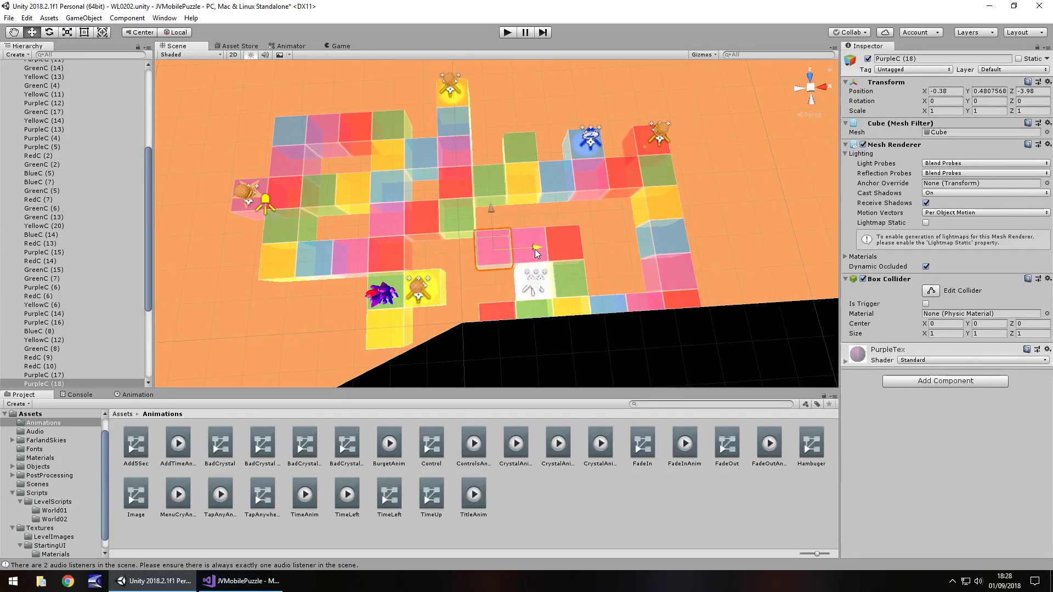
left_click_drag(491, 207, 495, 233, "ctrl")
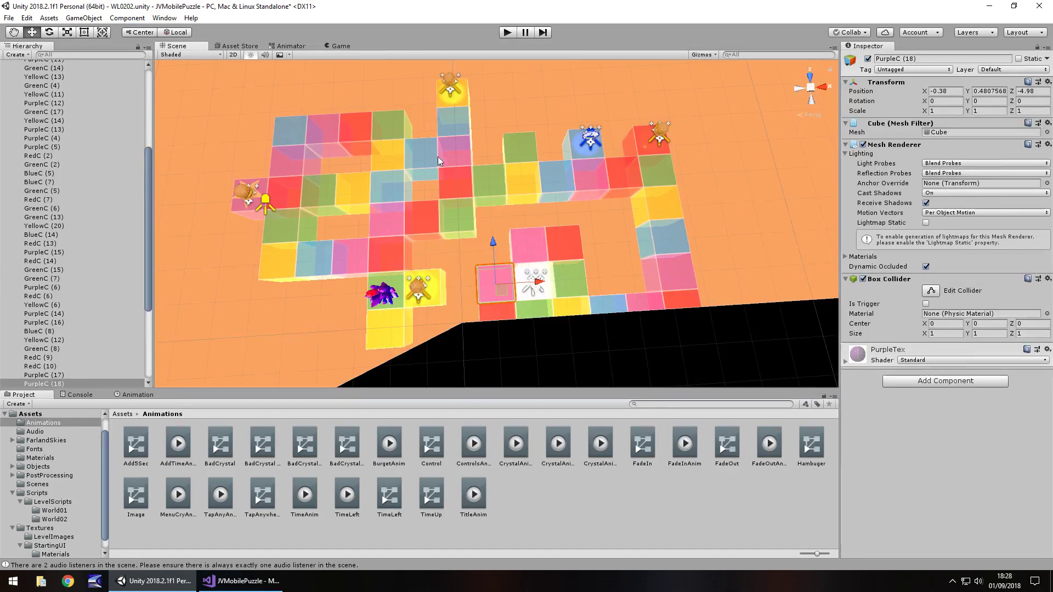
Step: Duplicate the blue OnOffMech block, place the copy at X -0.38, Z -3.98, and reparent it directly under TheBoard
left_click(461, 124)
key("ctrl+d")
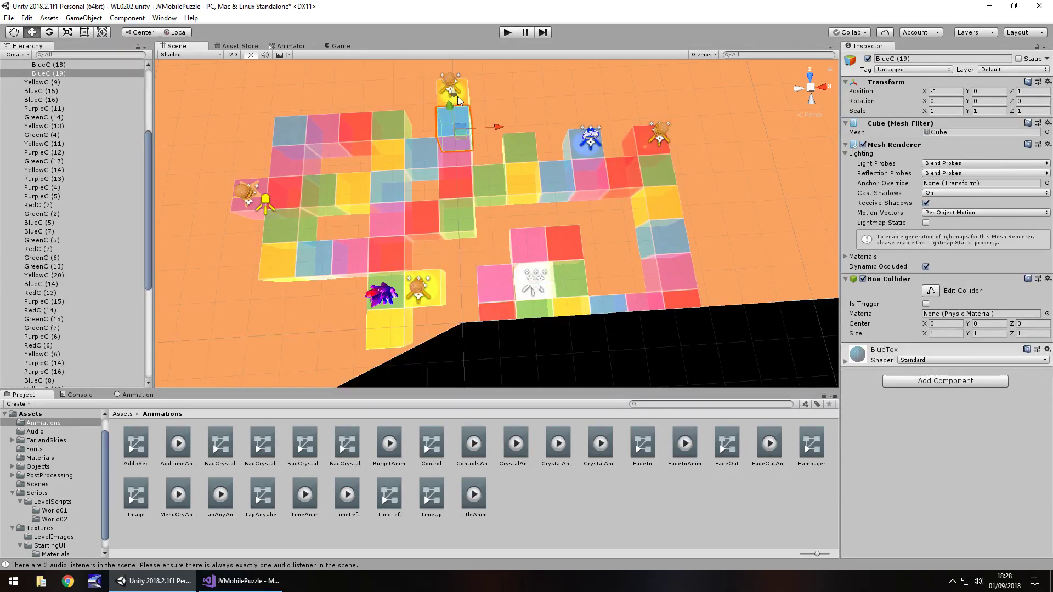
left_click_drag(457, 96, 526, 257, "ctrl")
left_click_drag(49, 73, 63, 96)
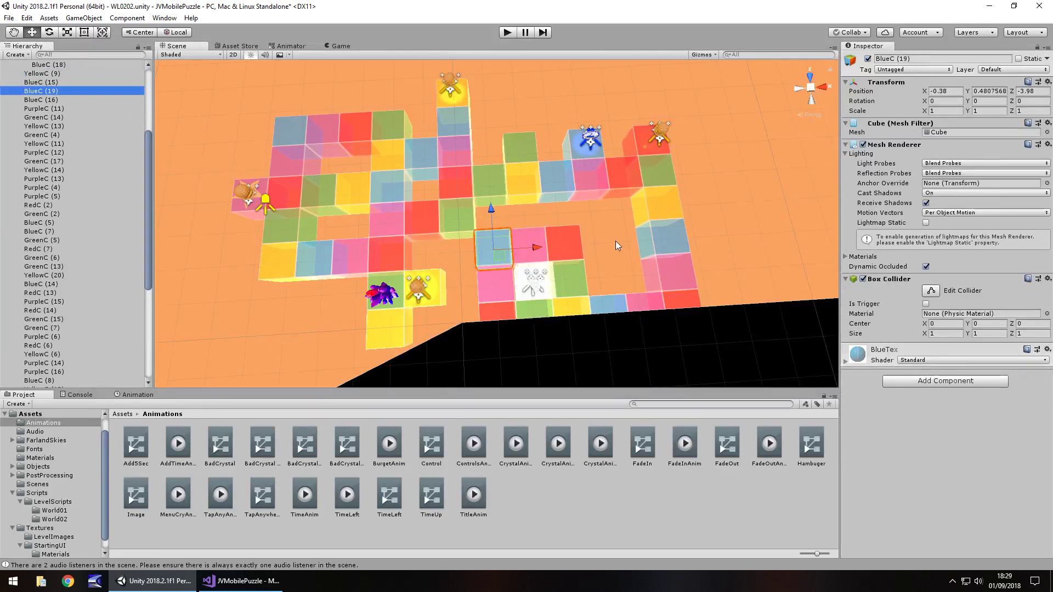
Step: Playtest the WL0202 level by steering the player from its start block along the path toward the moving crystal, ending the test run
right_click_drag(712, 285, 729, 119)
left_click(502, 34)
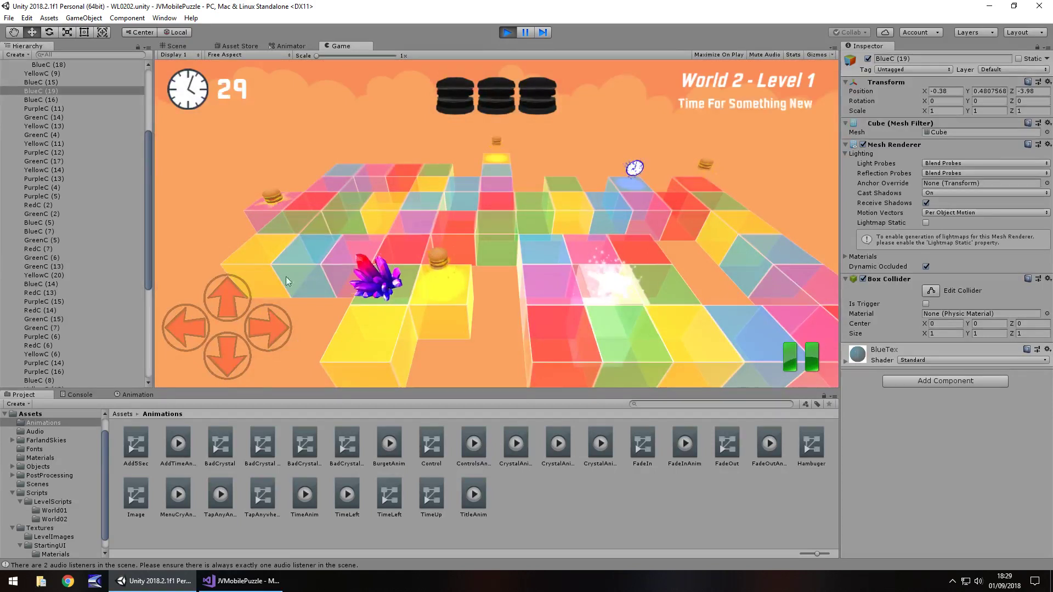
left_click(267, 326)
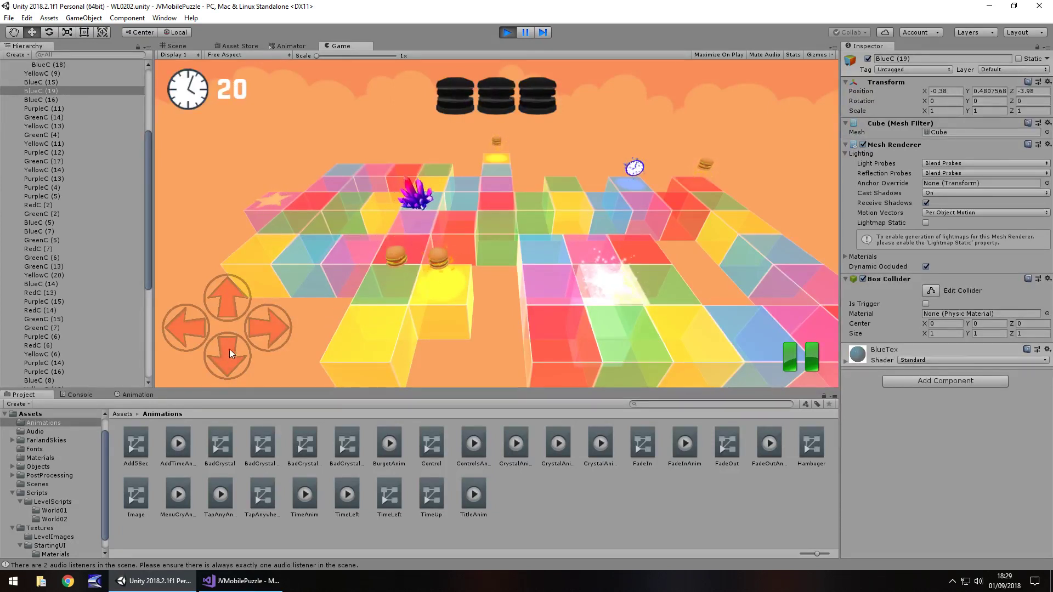
left_click(181, 326)
left_click(219, 308)
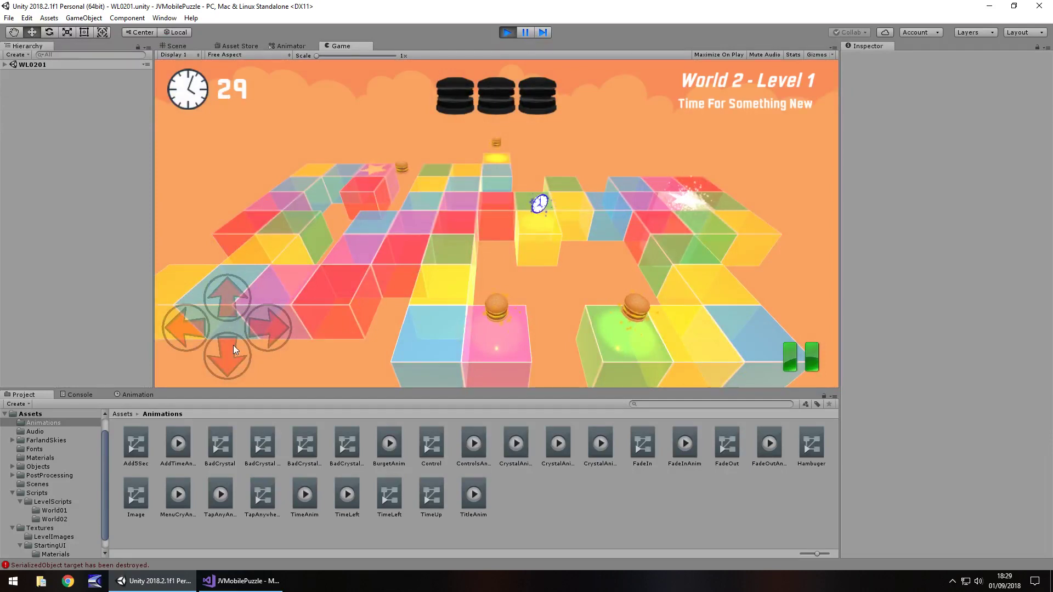
left_click(507, 32)
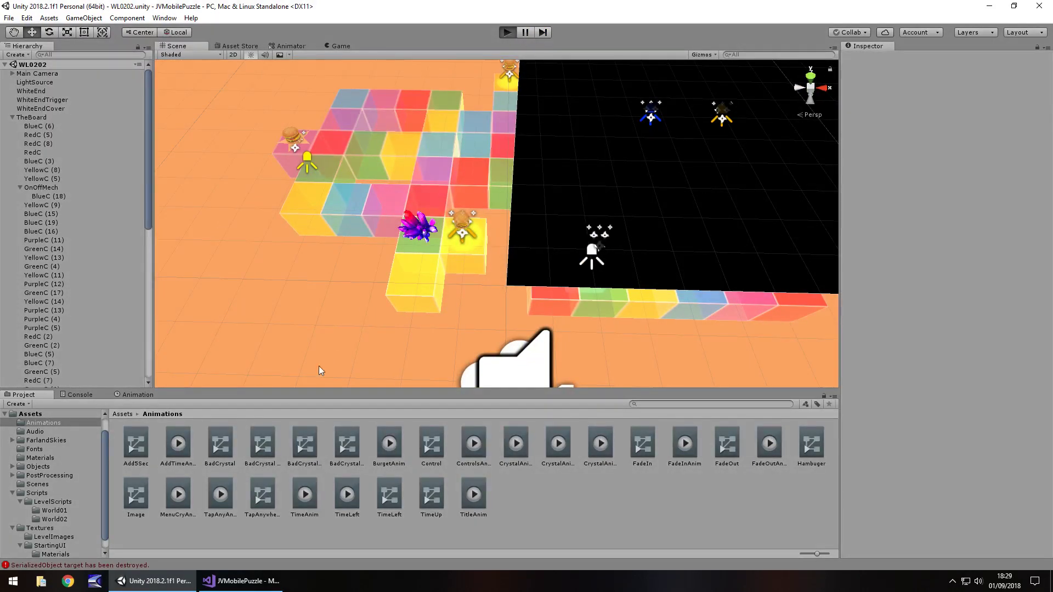
Step: Playtest WL0202 again, collecting the hamburger on the front yellow block and trying to get back past the crystal, and end the run
key("ctrl+p")
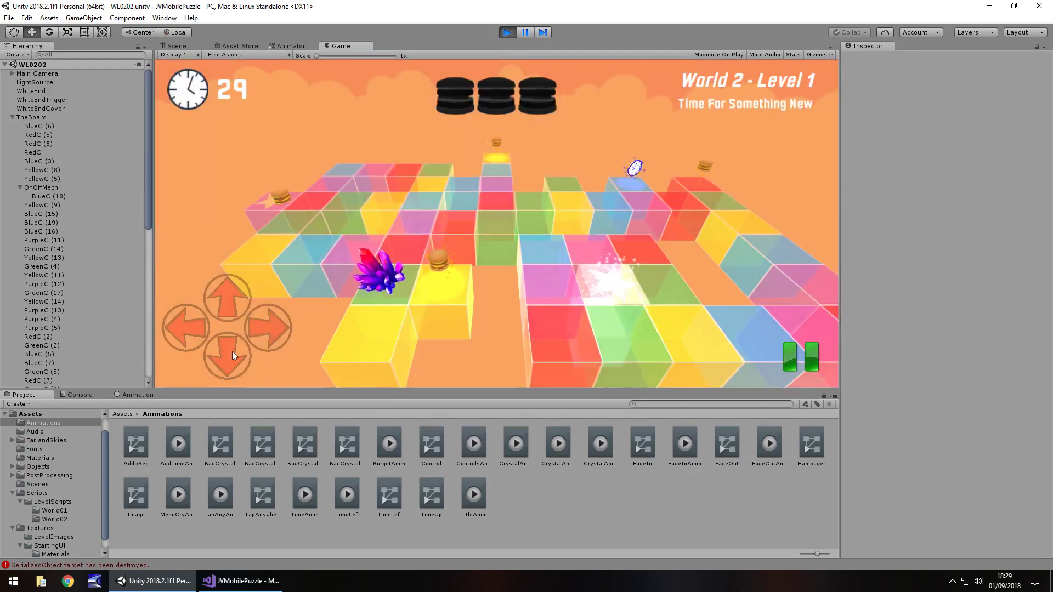
left_click(277, 328)
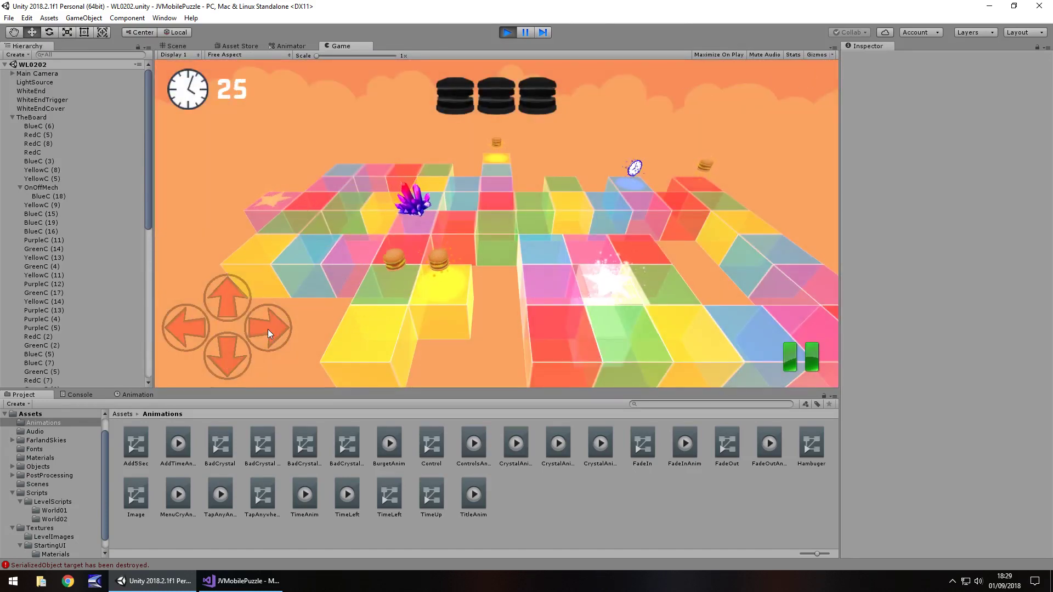
left_click(268, 329)
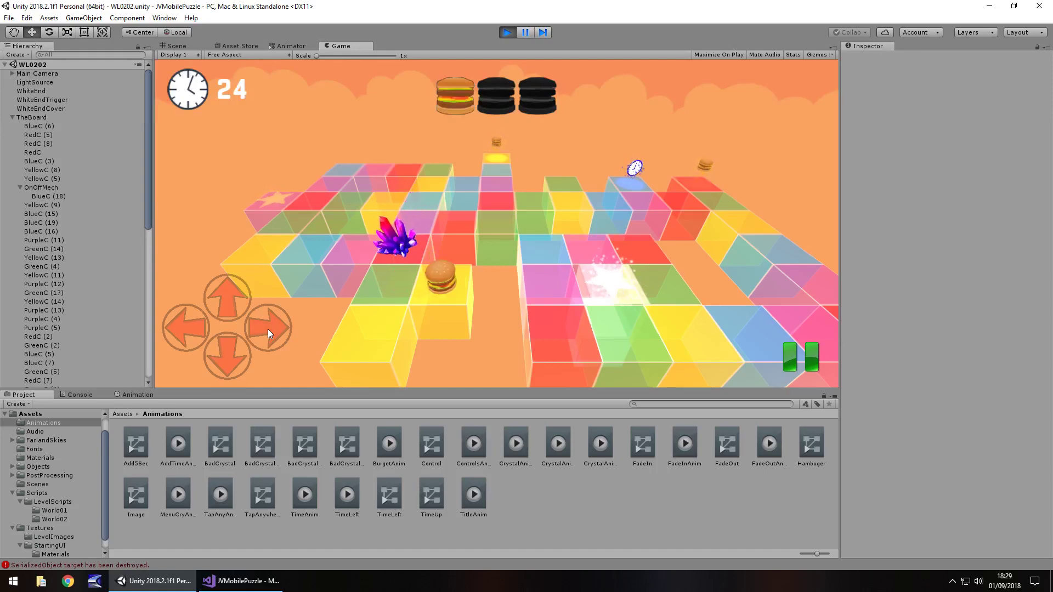
left_click(192, 325)
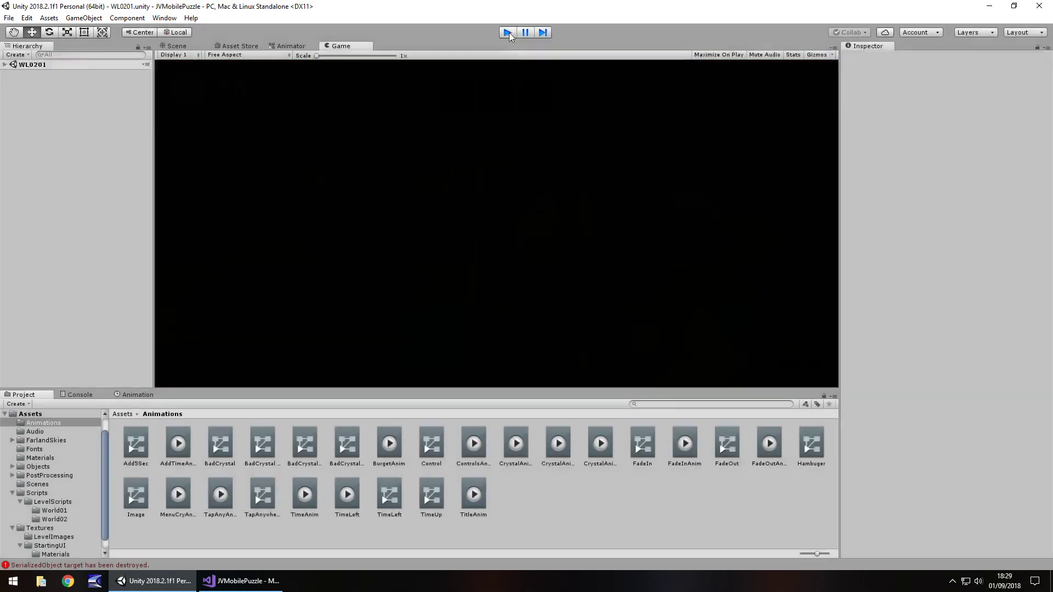
left_click(508, 32)
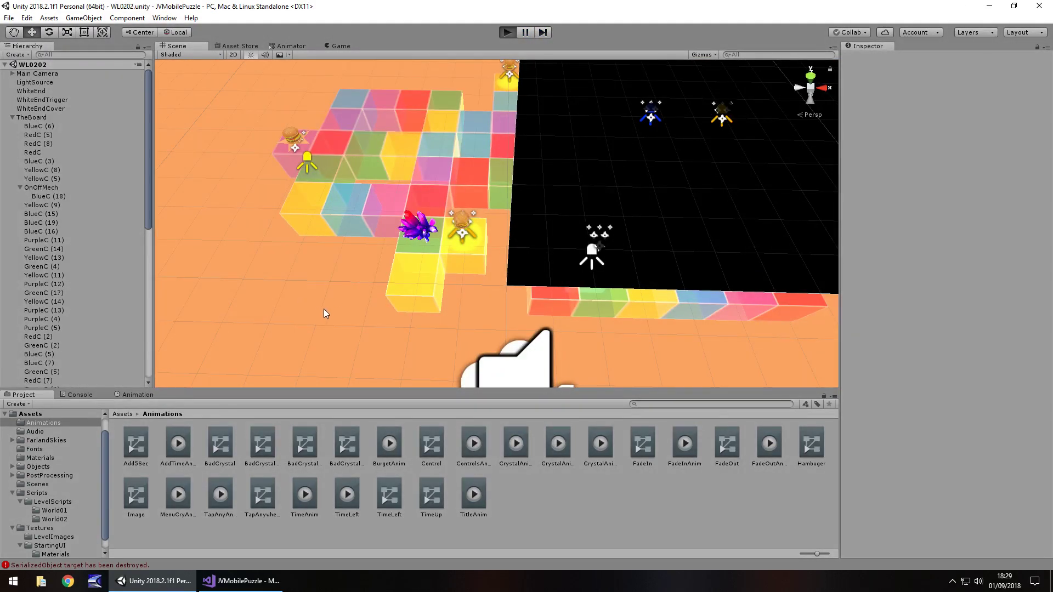
Step: Start a third WL0202 test run and steer the player to the front yellow block to collect its hamburger
key("ctrl+p")
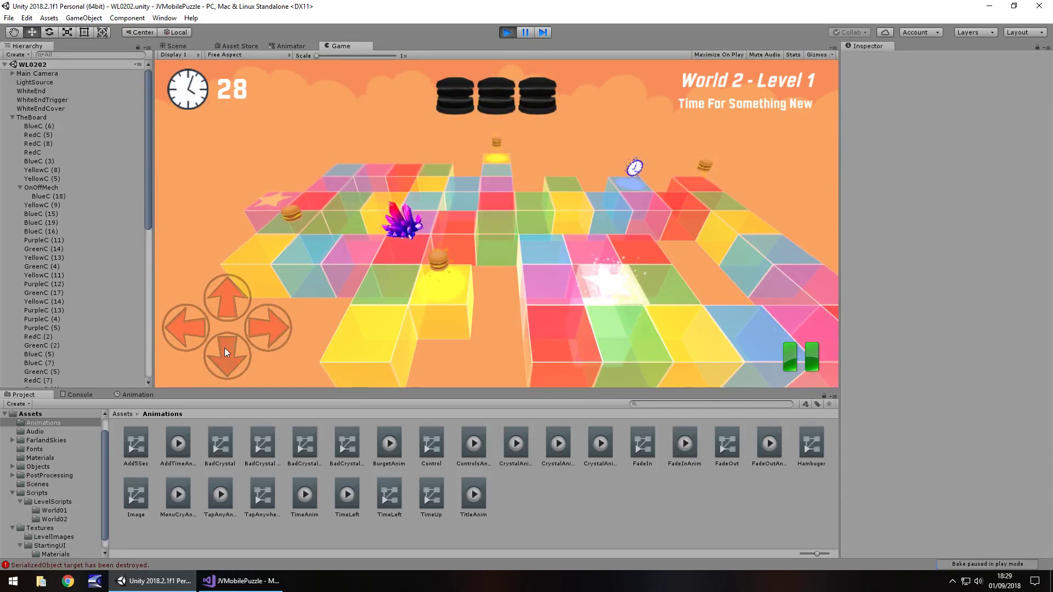
left_click(270, 326)
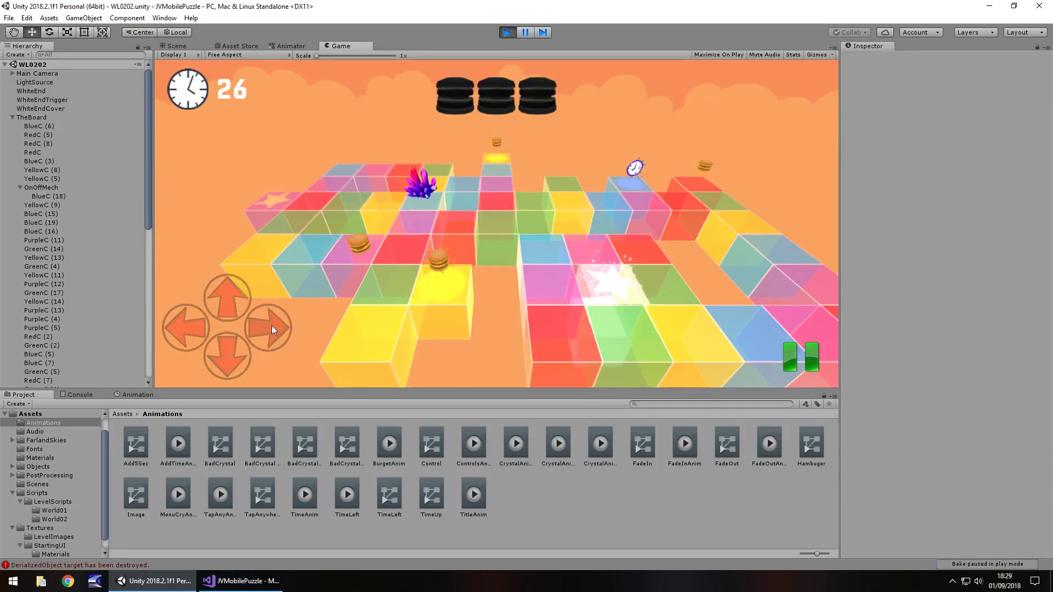
left_click(243, 339)
left_click(280, 327)
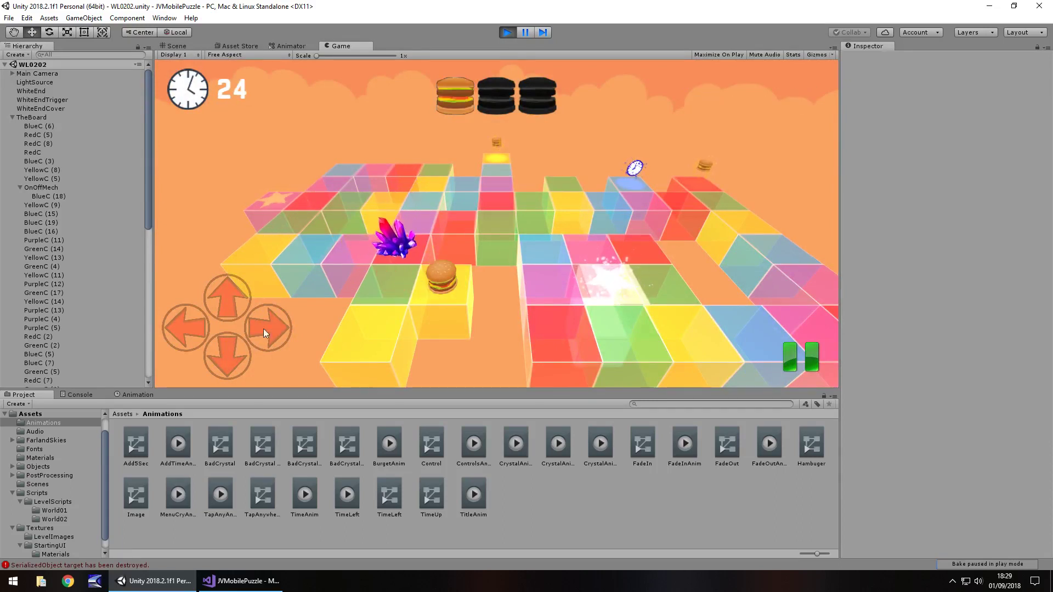
Step: Steer the player past the moving crystal and across the board, collecting the clock and the hamburgers on the far yellow and red blocks
left_click(194, 323)
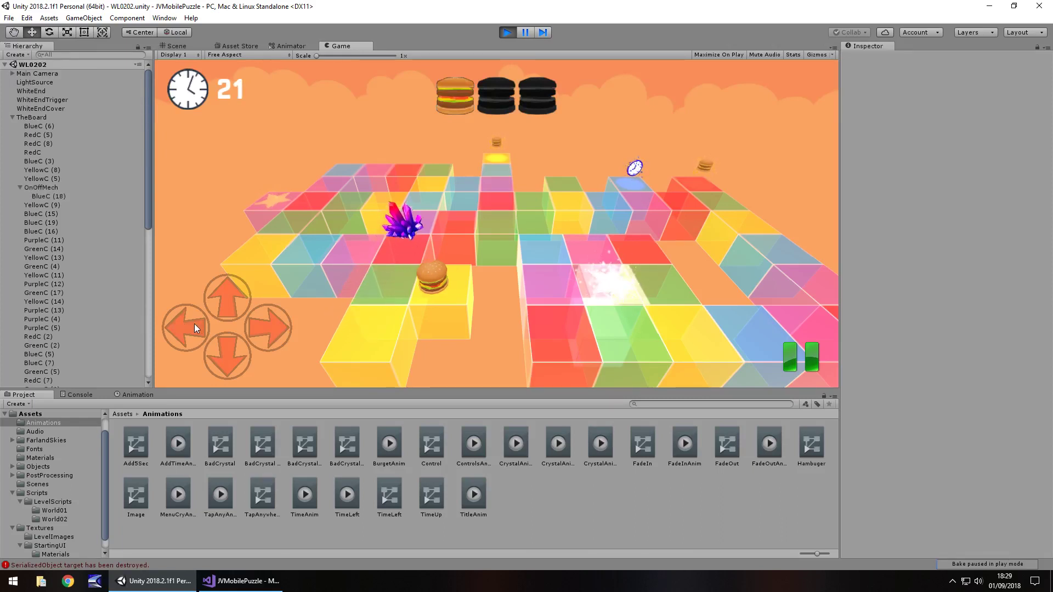
left_click(231, 300)
left_click(266, 326)
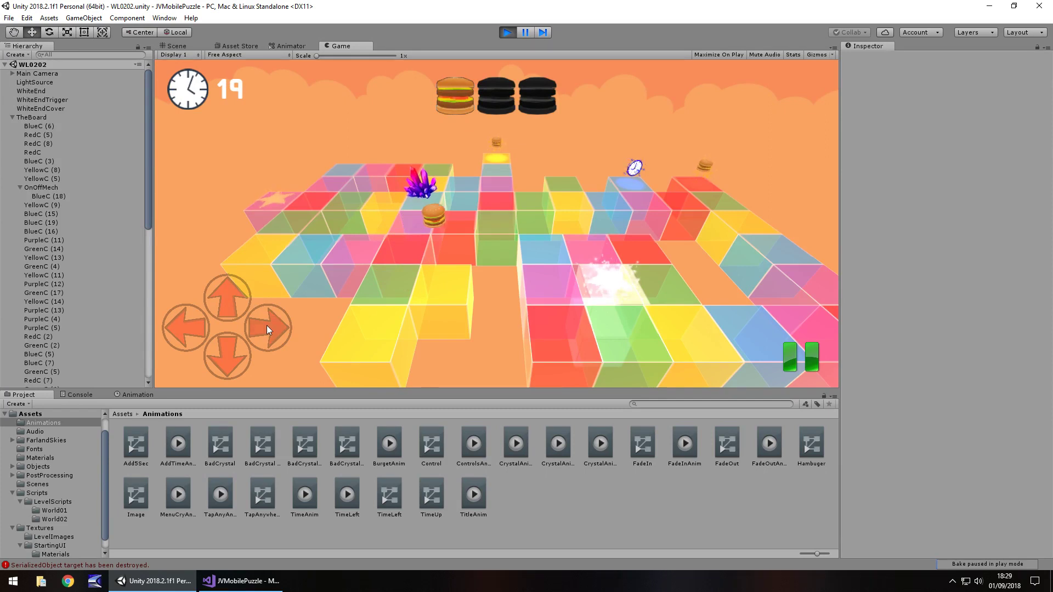
left_click(238, 288)
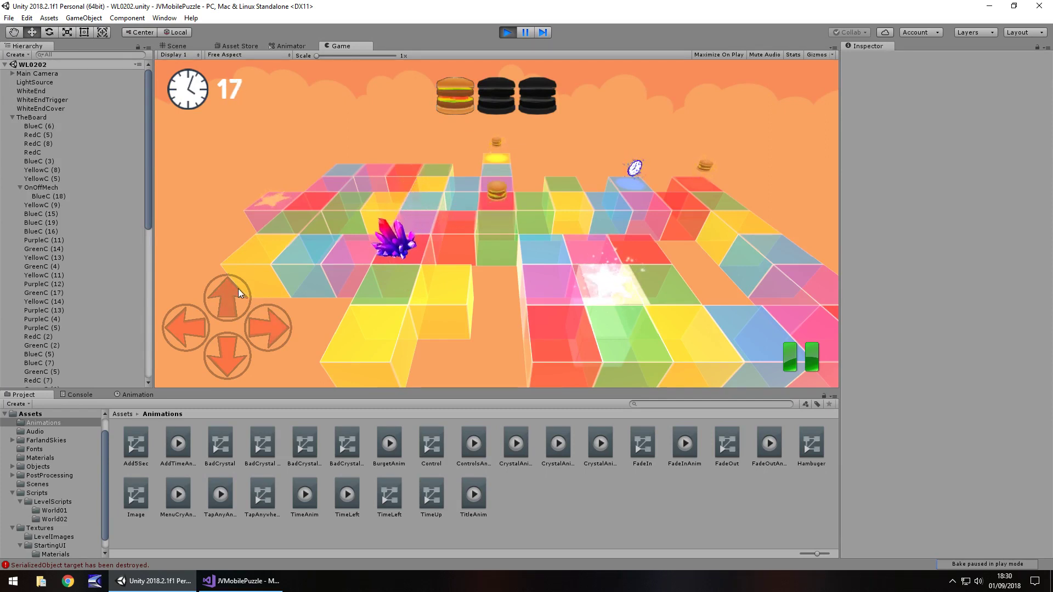
left_click(222, 342)
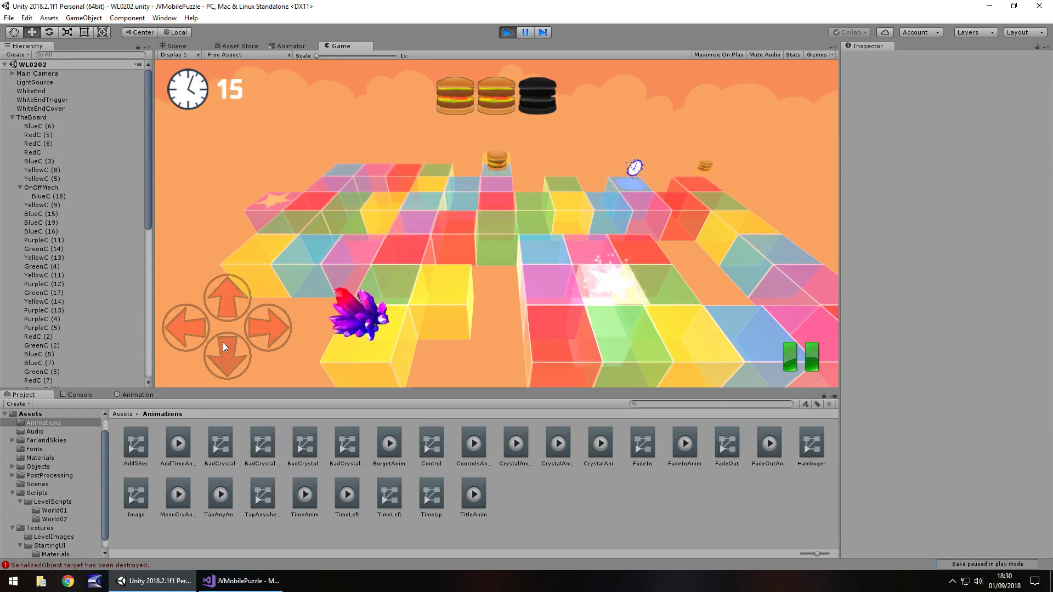
left_click(271, 333)
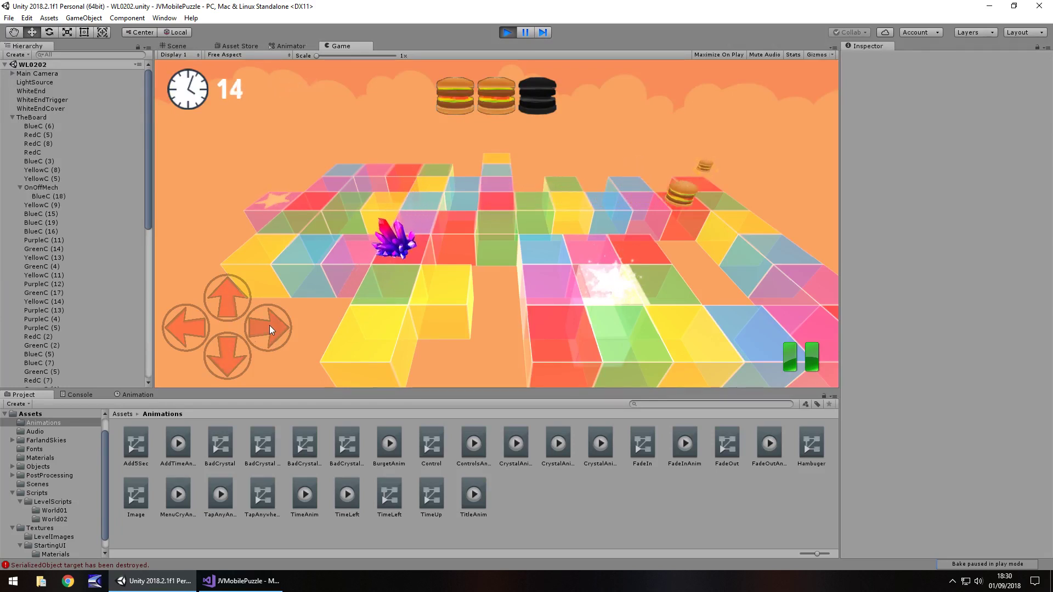
left_click(231, 347)
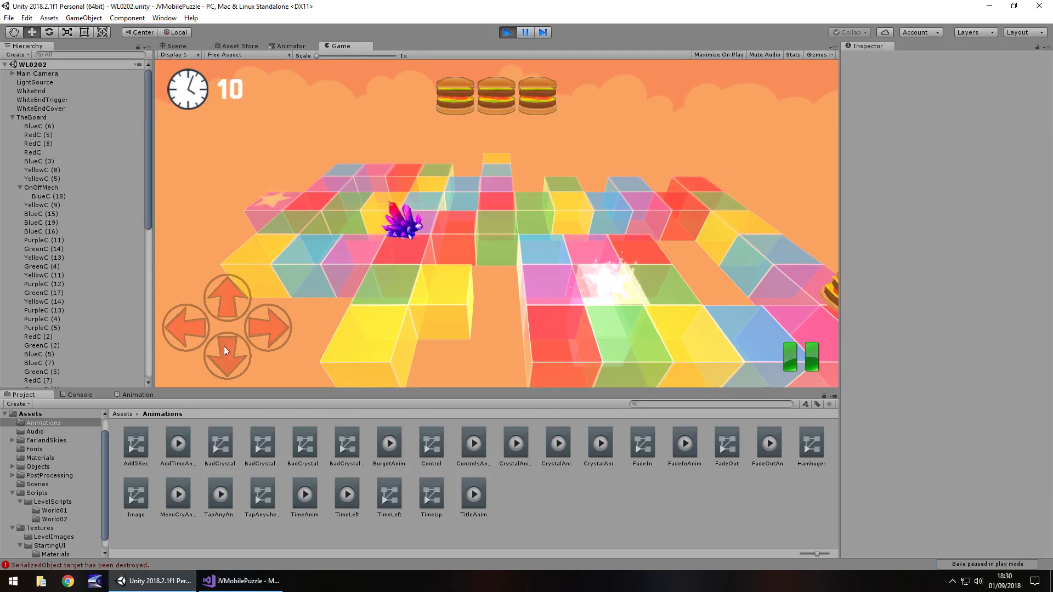
Step: Play-test the crystal's movement with the on-screen direction controls in WL0202 and stop play mode
left_click(182, 328)
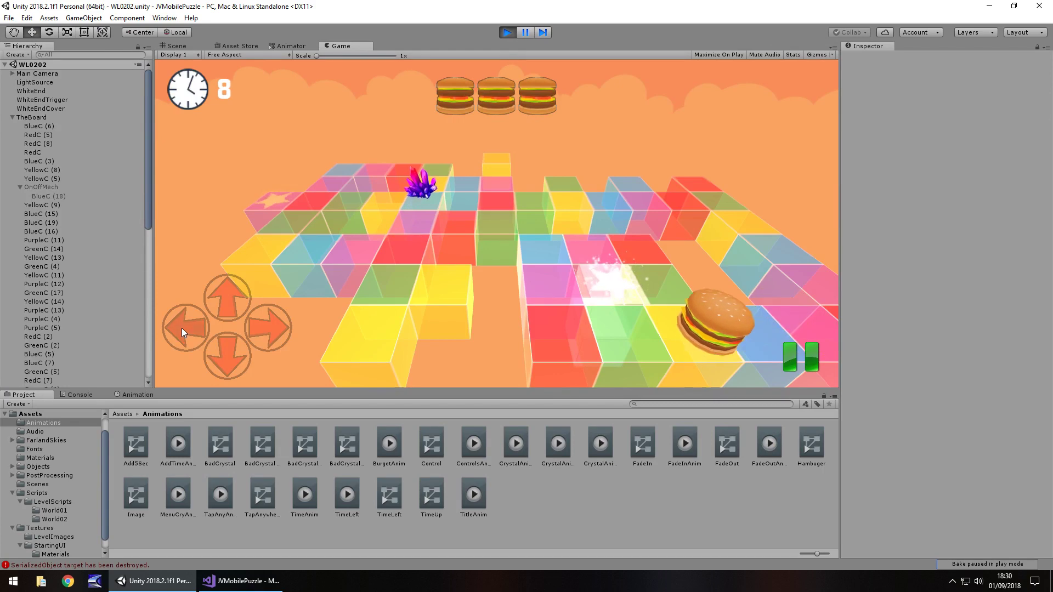
left_click(229, 300)
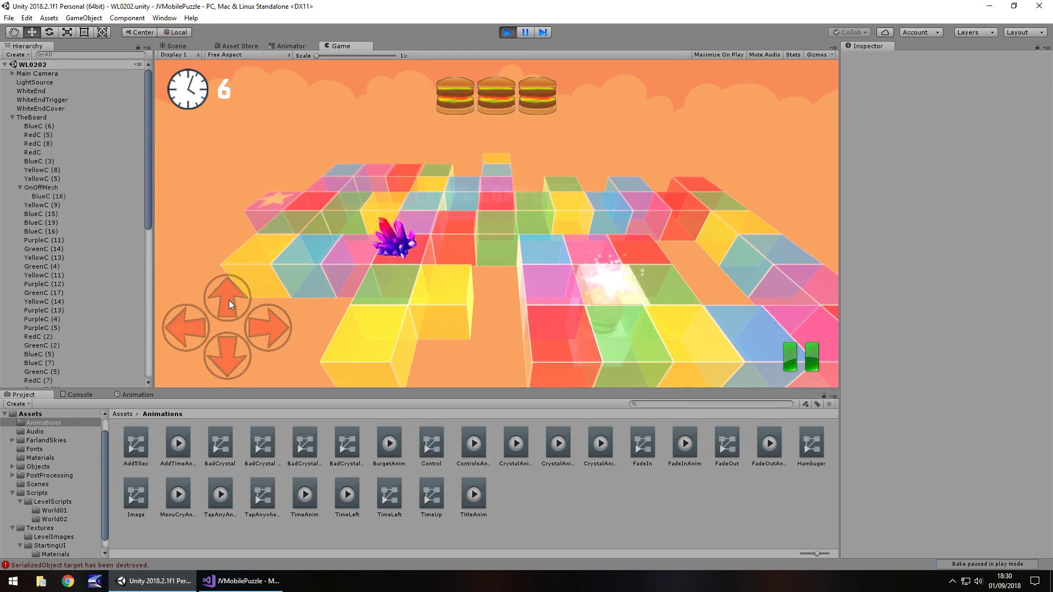
left_click(507, 31)
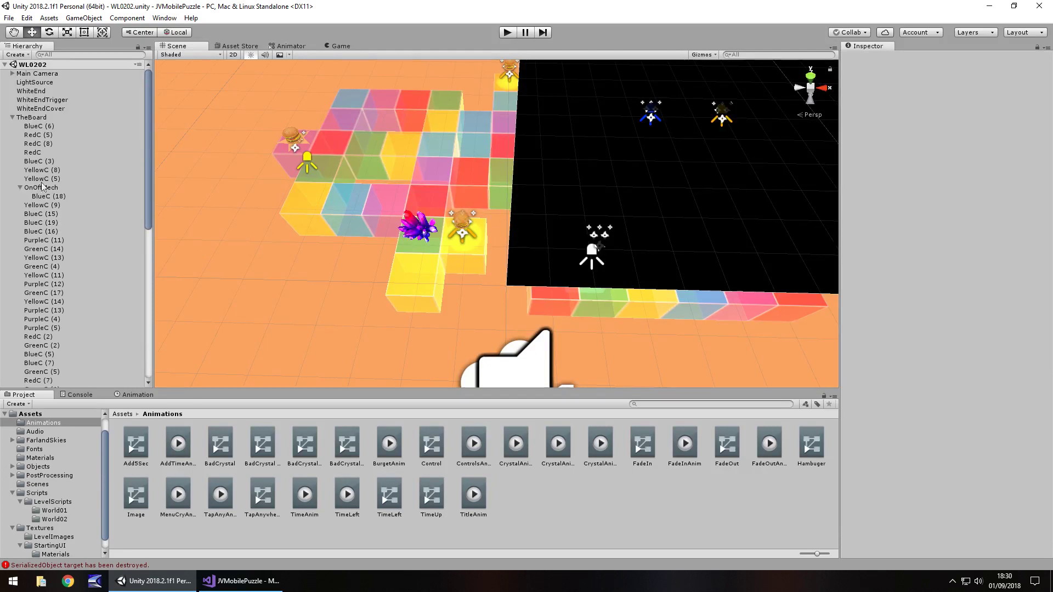
Step: Collapse TheBoard's children in the hierarchy and deactivate the Canvas object covering the board in the scene
left_click(13, 119)
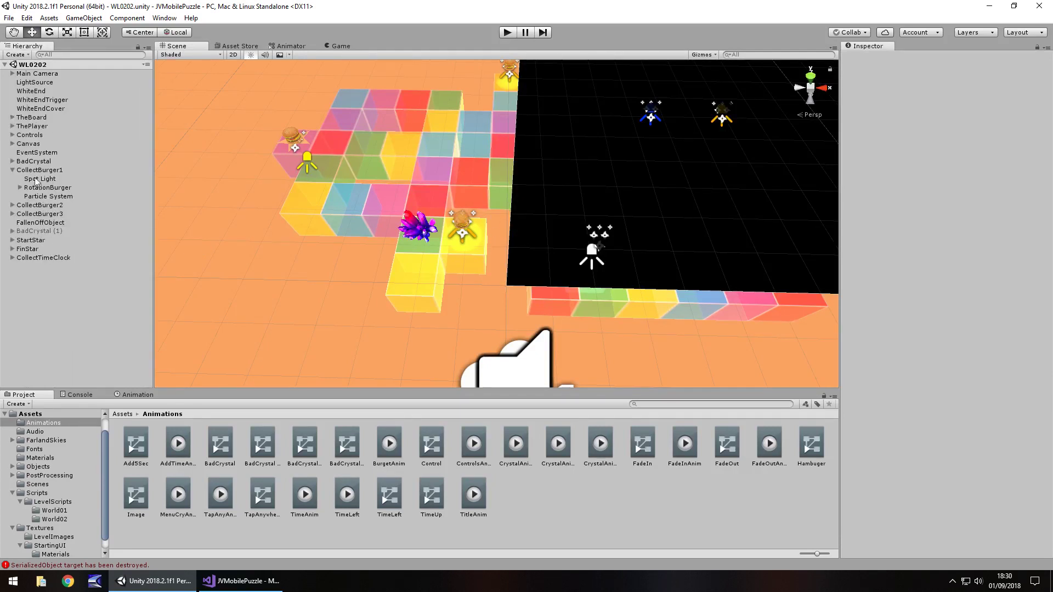
left_click(26, 144)
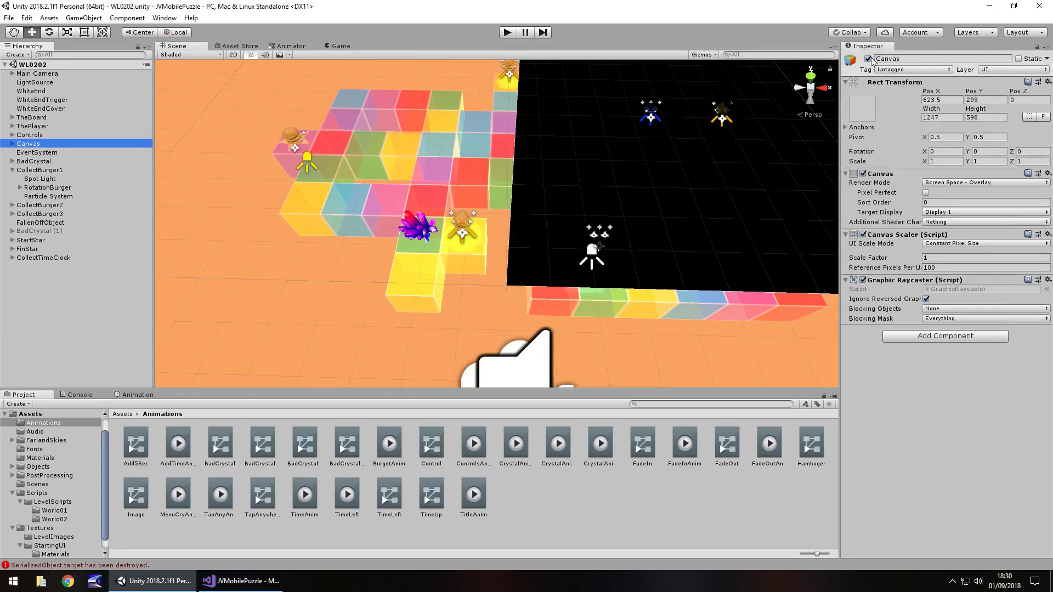
left_click(867, 58)
scroll(668, 248, "up", 8)
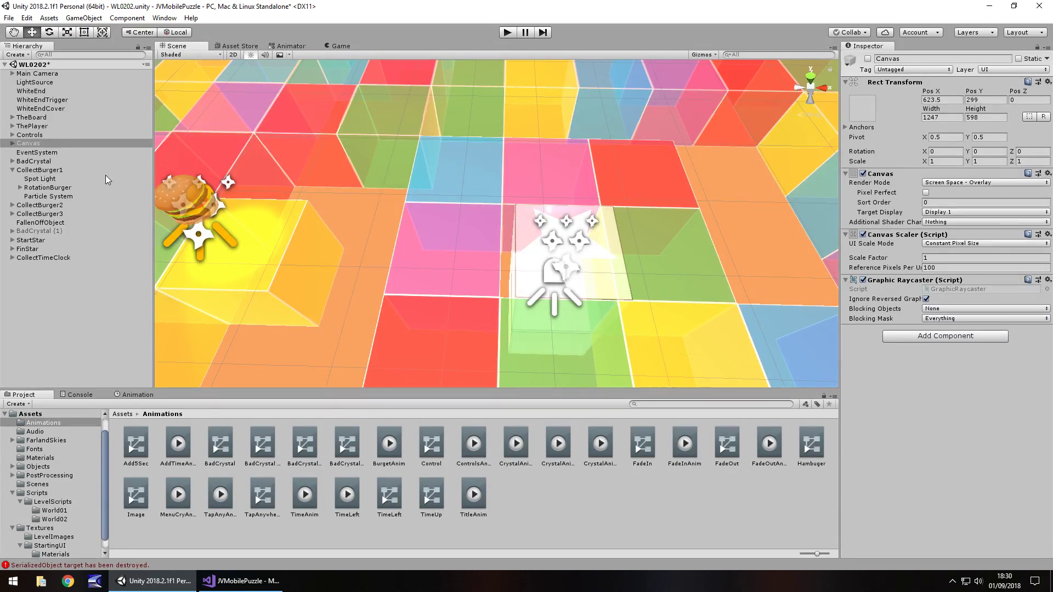
Step: Set the position of WhiteEnd, WhiteEndTrigger and WhiteEndCover together to X 2 and Z 1
left_click(33, 91)
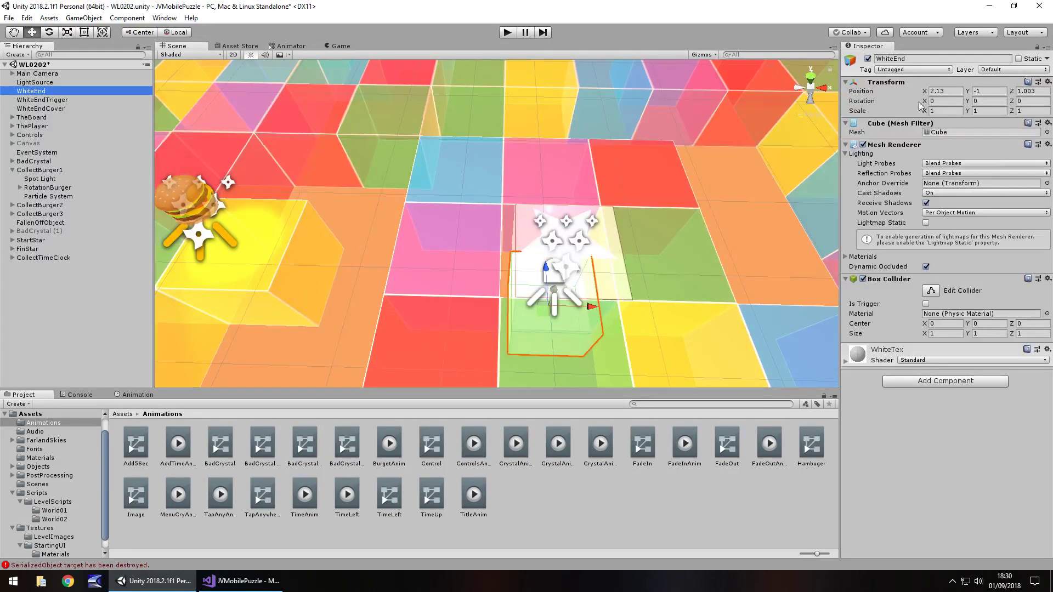
left_click(49, 100, "ctrl")
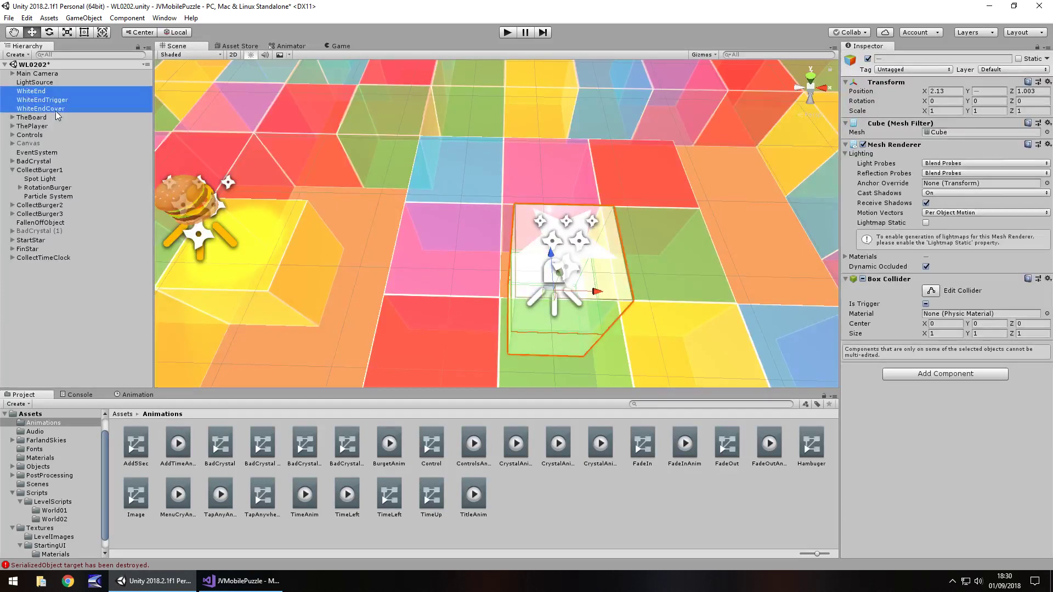
left_click(55, 110, "ctrl")
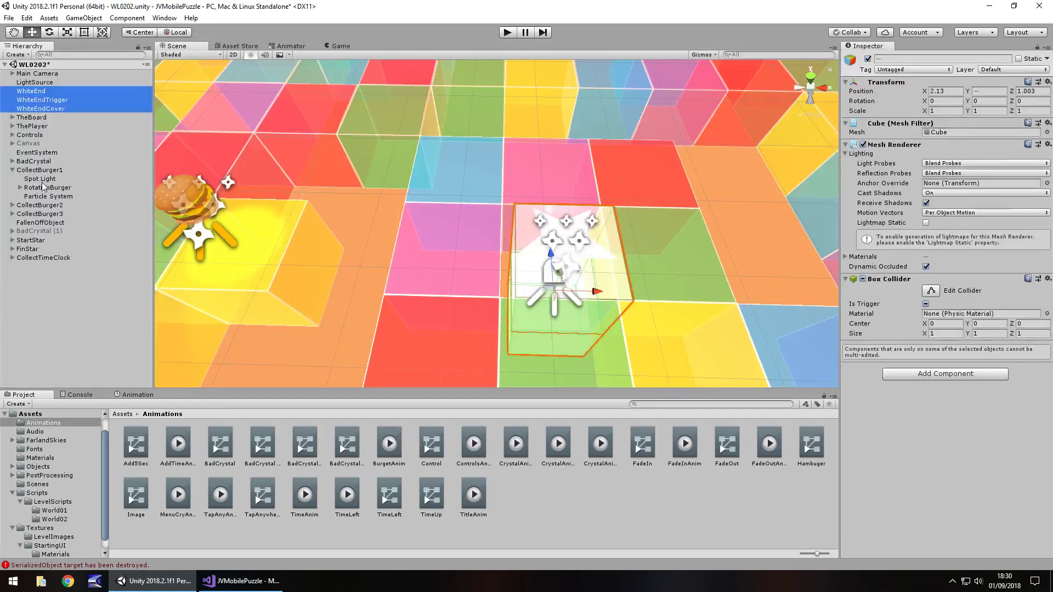
left_click(36, 249, "ctrl")
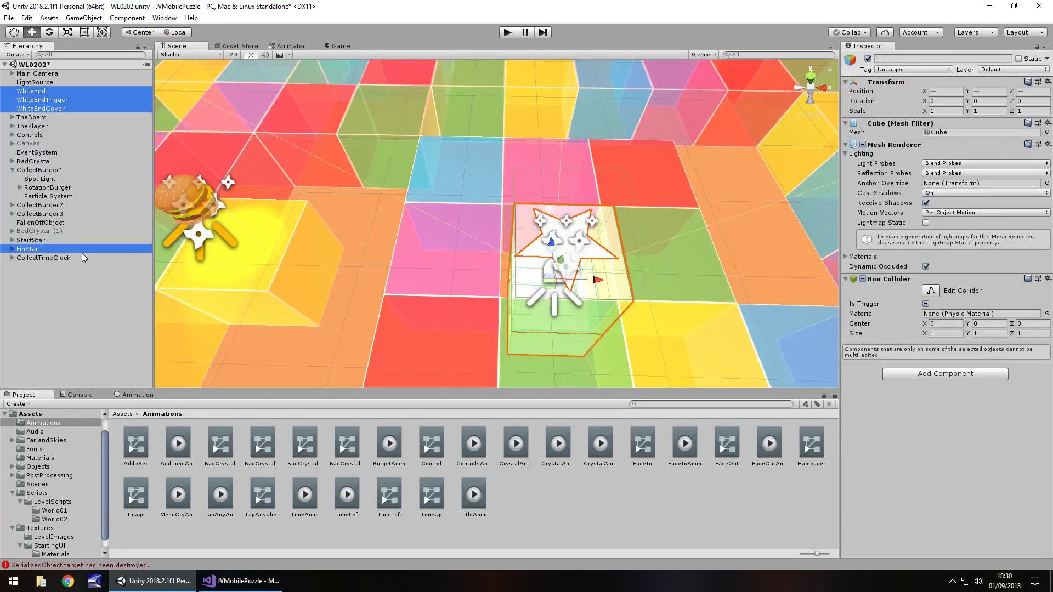
left_click(39, 250, "ctrl")
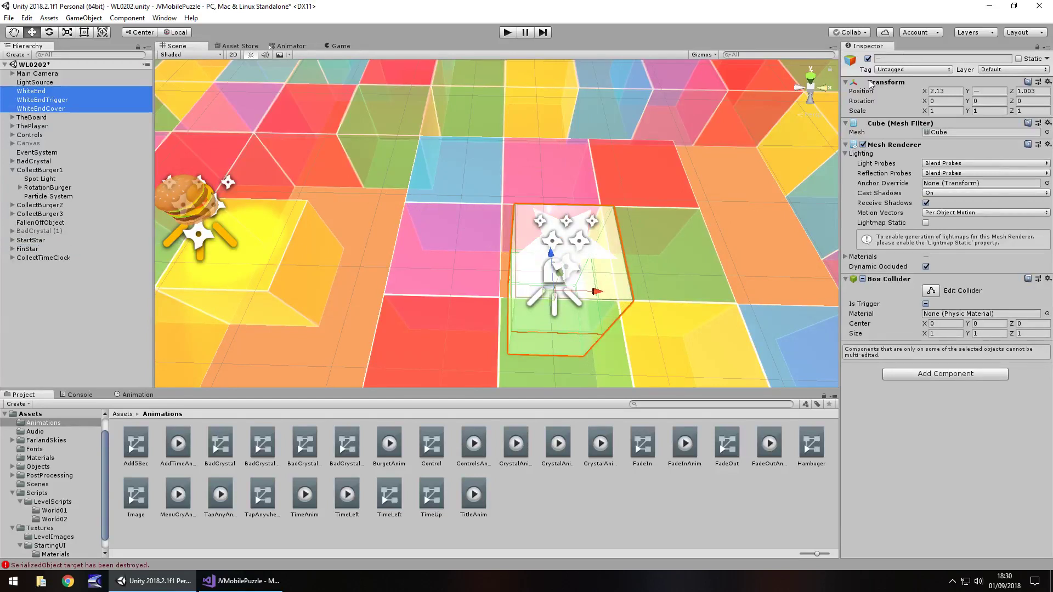
left_click(954, 92)
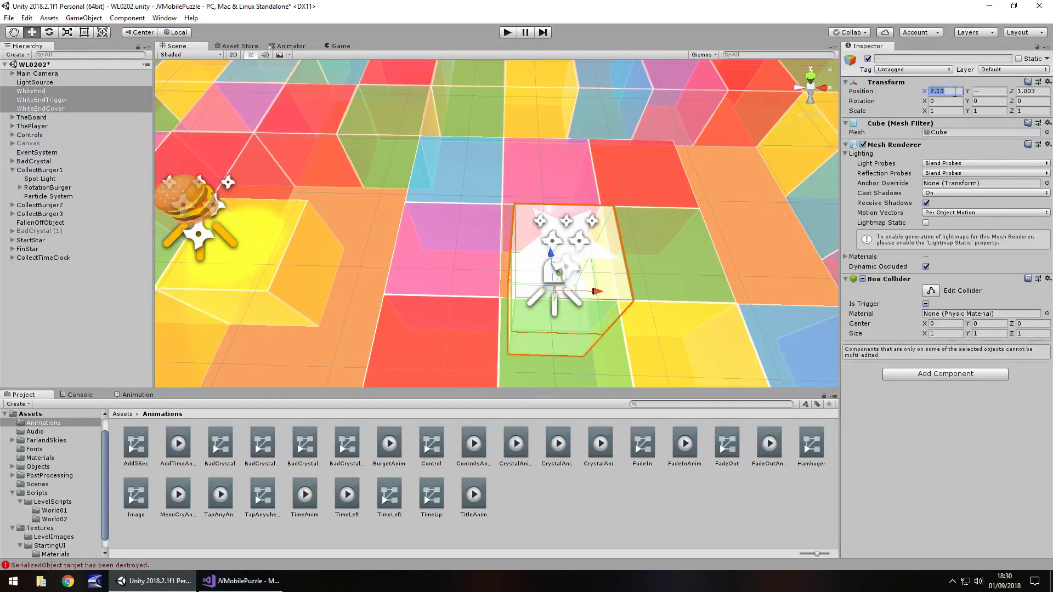
type("2")
left_click(1040, 91)
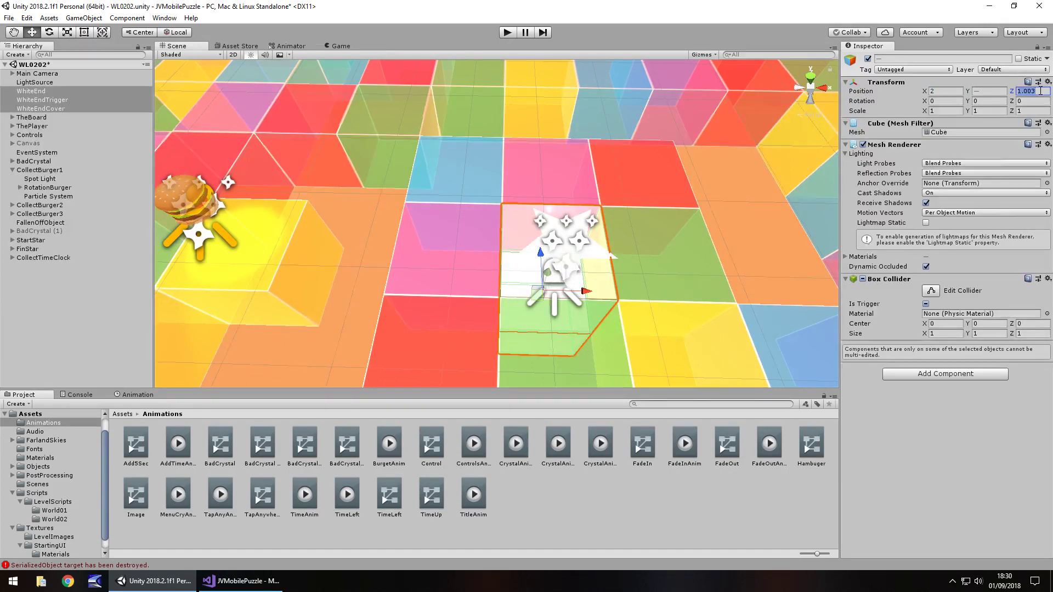
type("1")
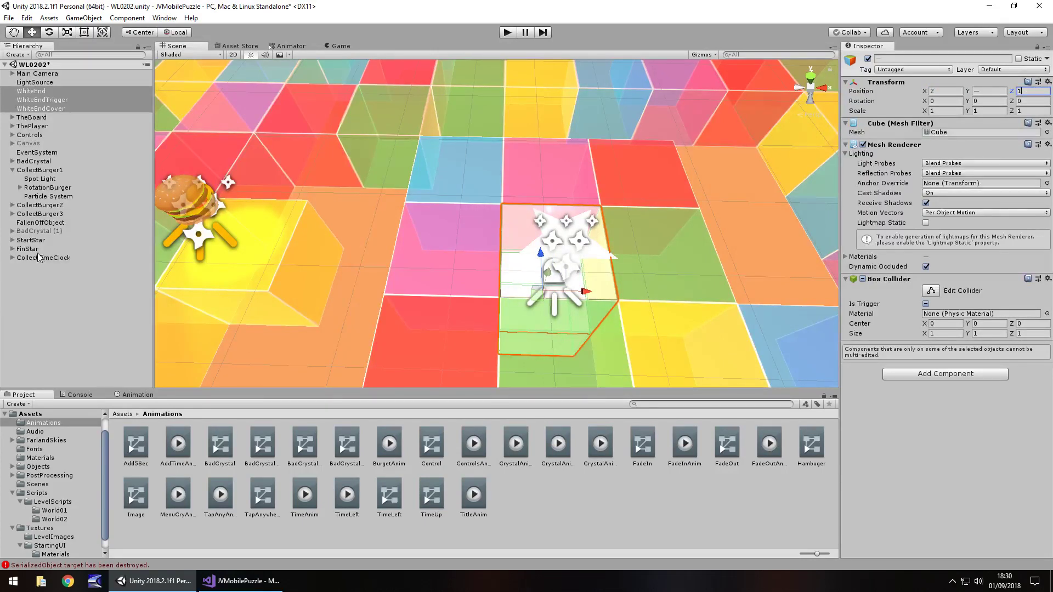
Step: Set the FinStar object's position to X 2 and Z 1 and save the WL0202 scene
left_click(58, 250)
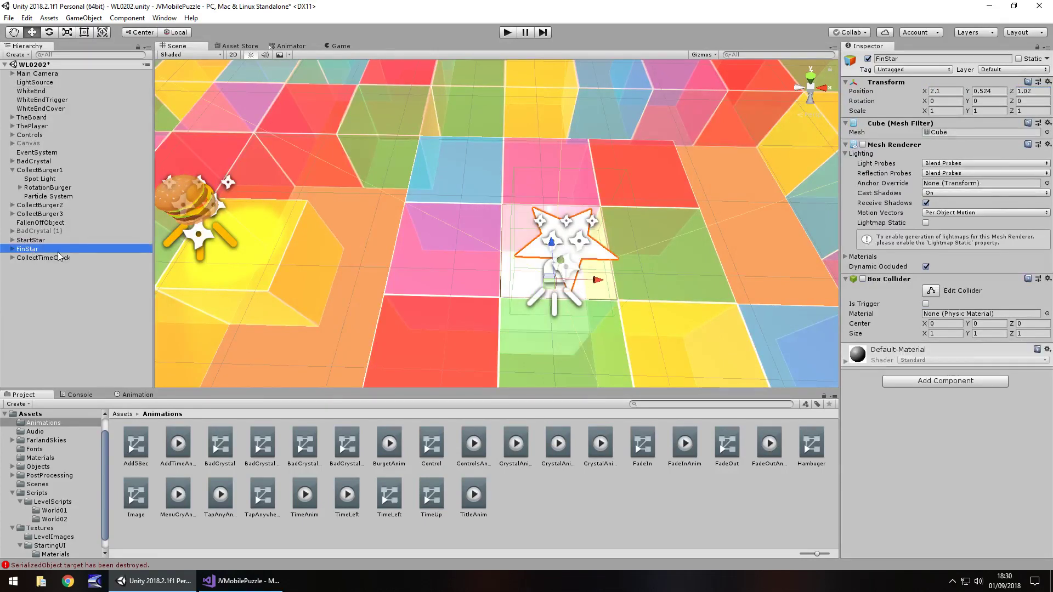
left_click(952, 91)
type("2")
left_click(1040, 91)
type("1")
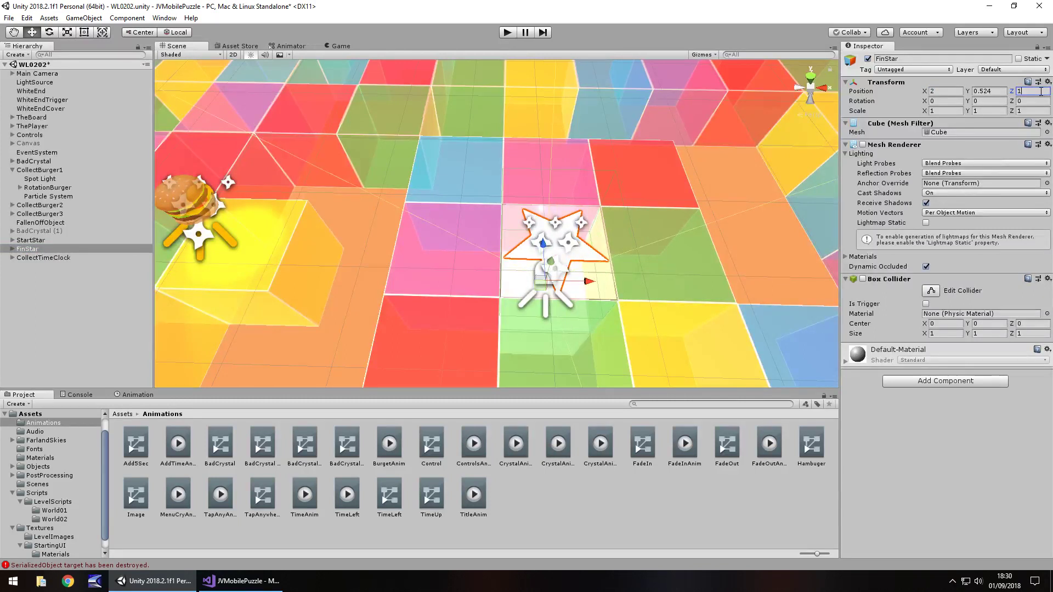
key("ctrl+s")
Step: Check the list of scenes included in the build settings down to its last entry and close the window
left_click(10, 19)
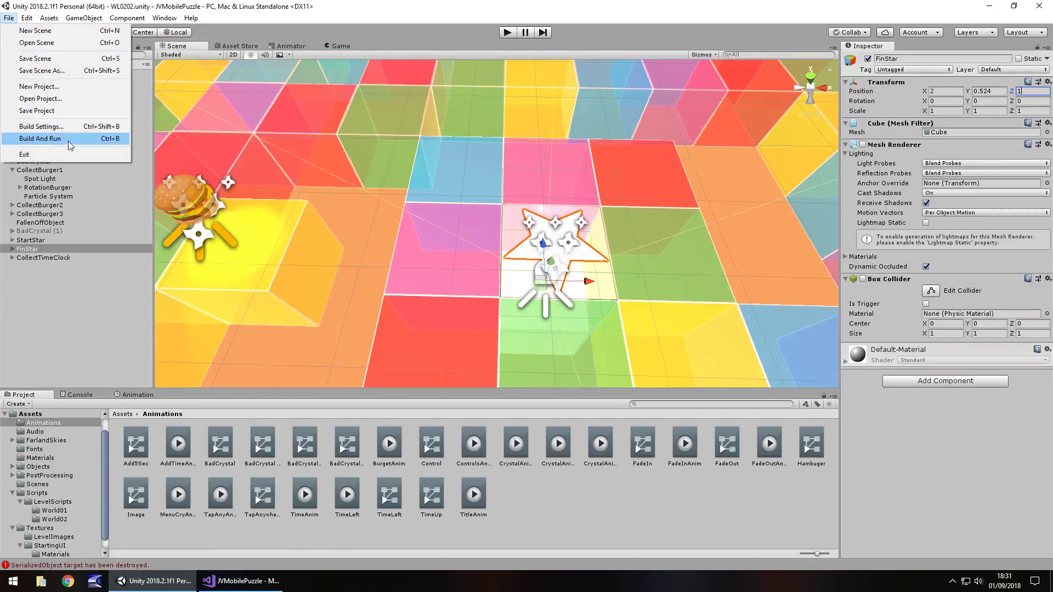
left_click(57, 127)
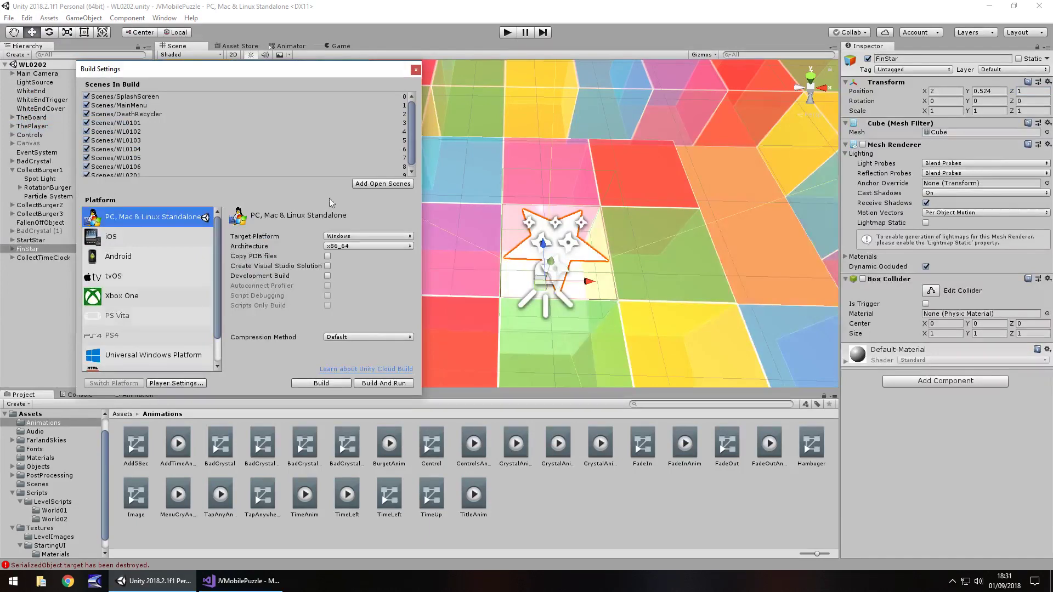
left_click(410, 183)
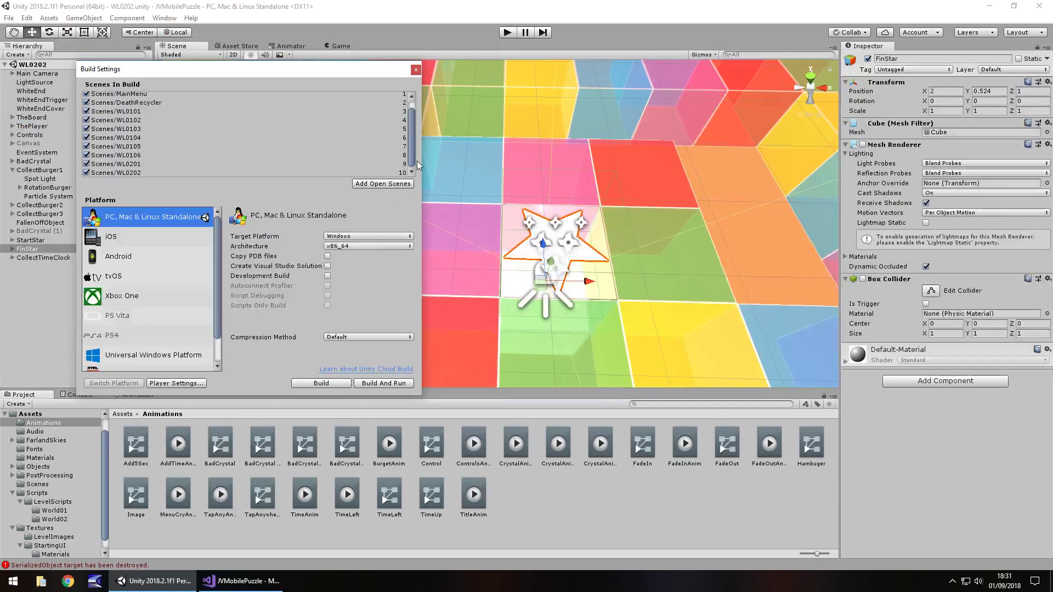
left_click(416, 70)
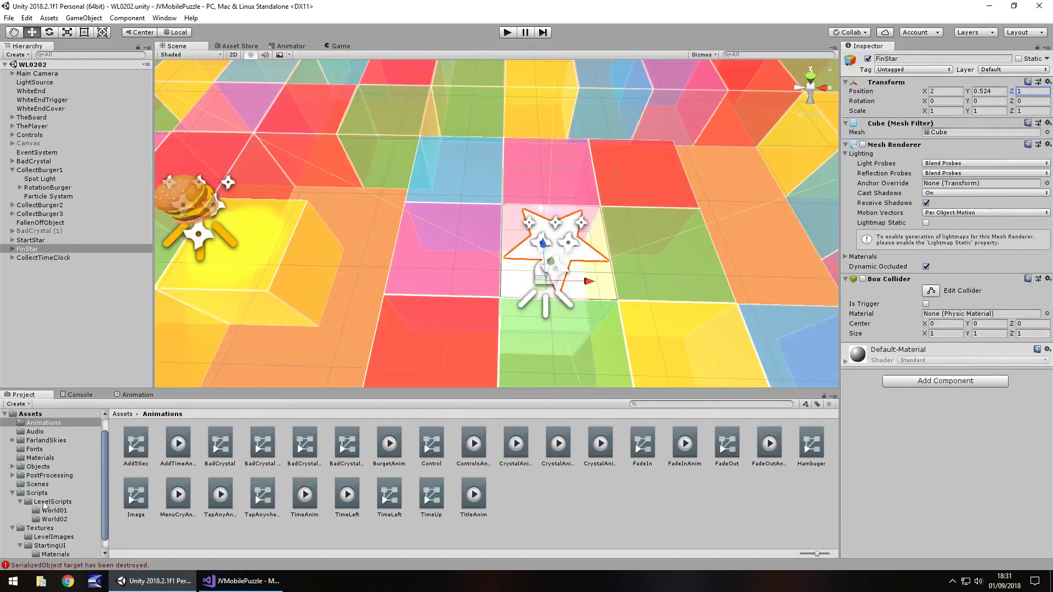
Step: Open the WL0201 scene from the Scenes folder and play-test it through to the WL0202 level, ending with play mode stopped
left_click(39, 484)
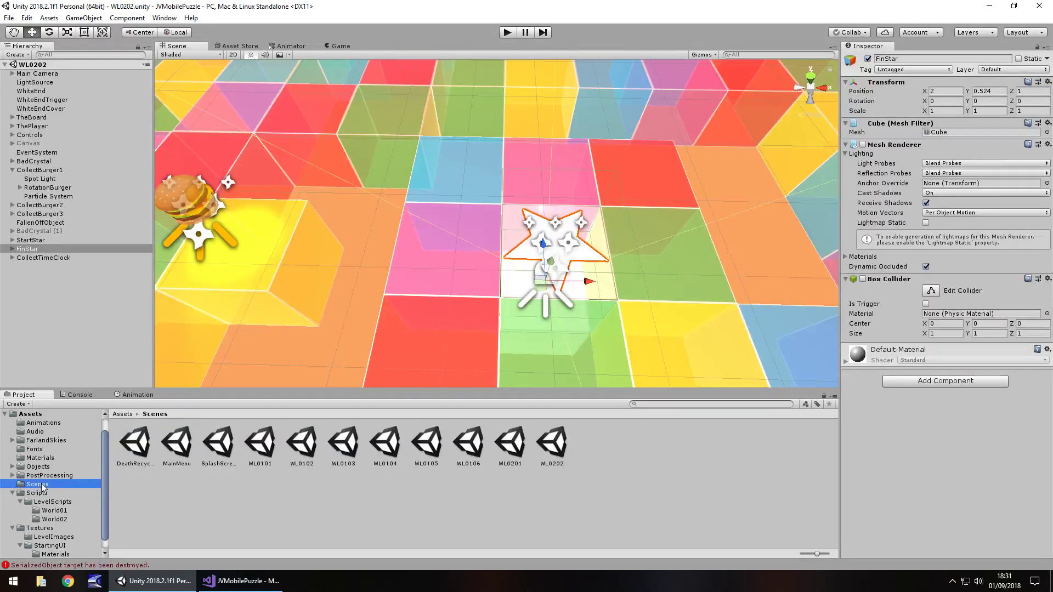
double_click(511, 443)
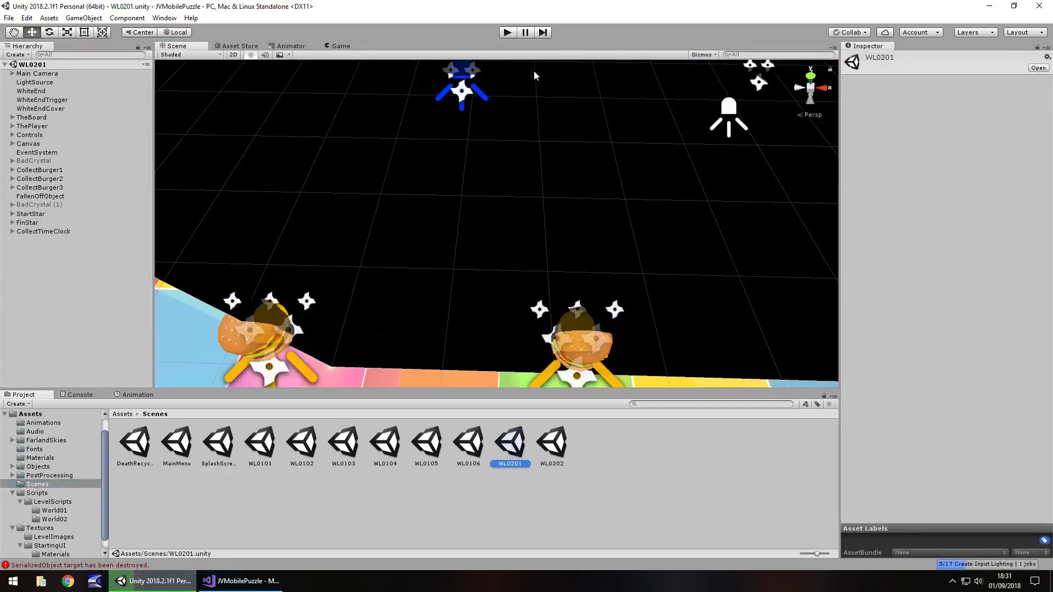
left_click(512, 32)
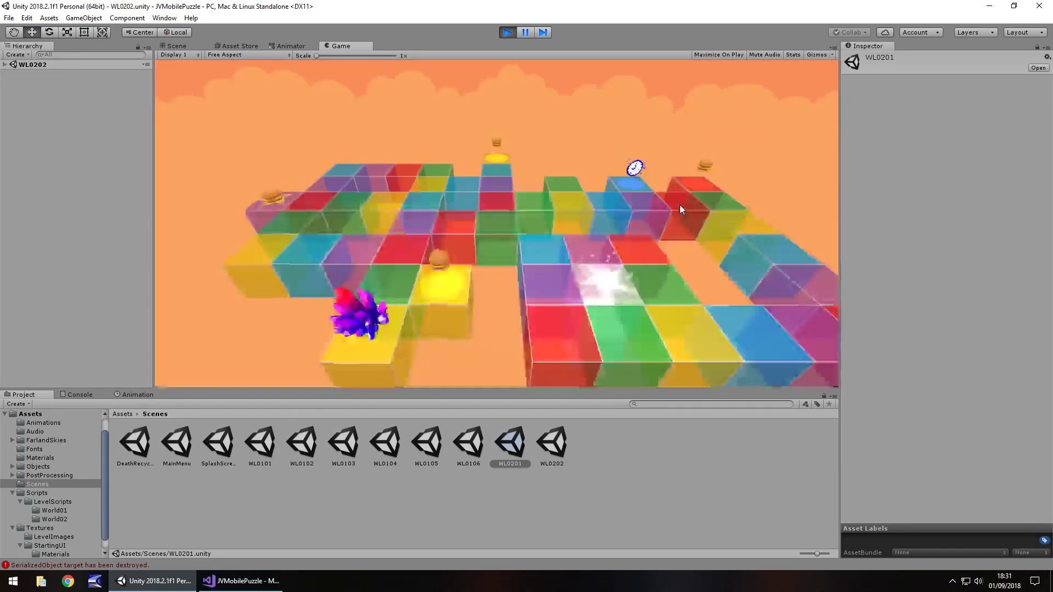
left_click(507, 31)
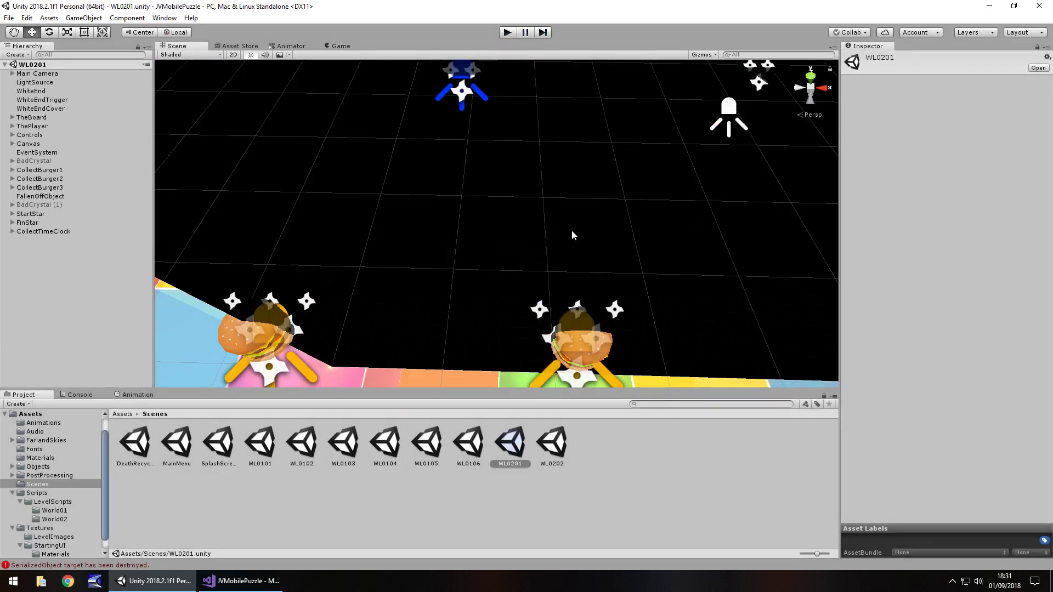
Step: Set the position of WL0201's WhiteEnd, WhiteEndTrigger and WhiteEndCover together to X 5 and Z 4
right_click_drag(571, 230, 590, 242)
middle_click_drag(590, 243, 551, 386)
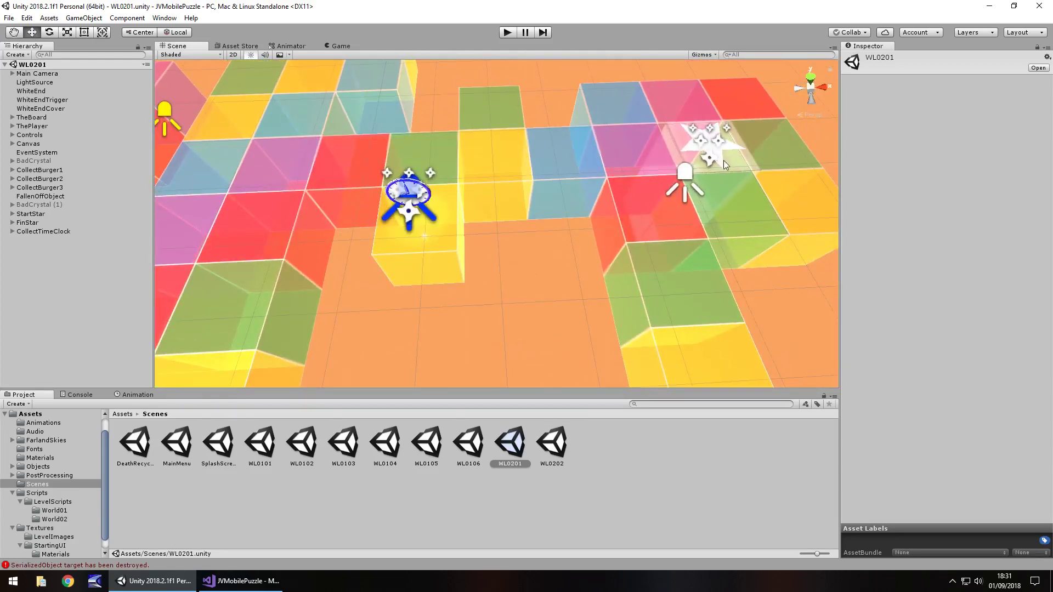
left_click(33, 91)
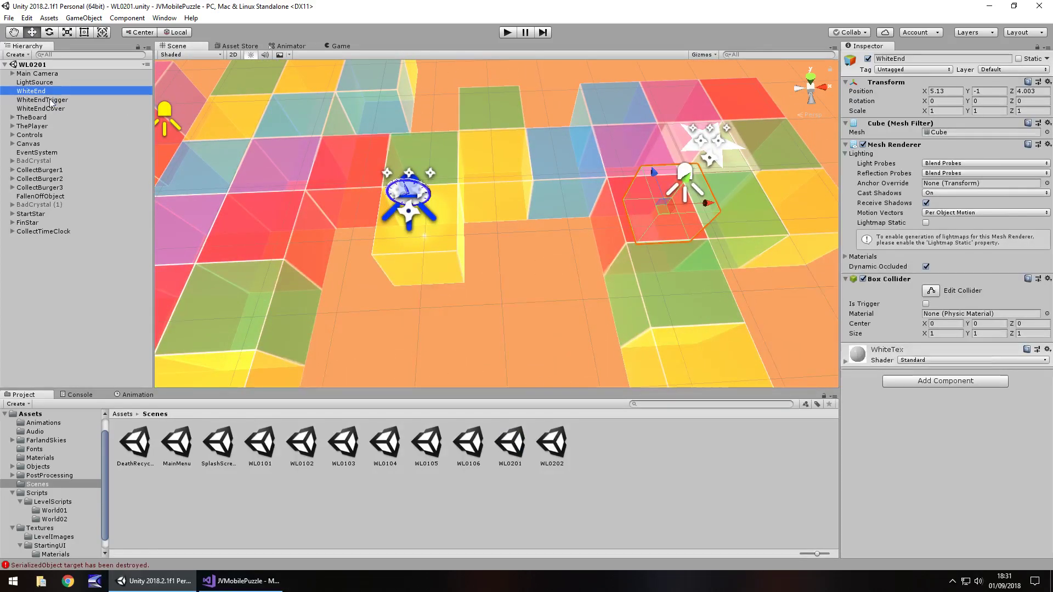
left_click(41, 108, "shift")
left_click(946, 91)
type("5")
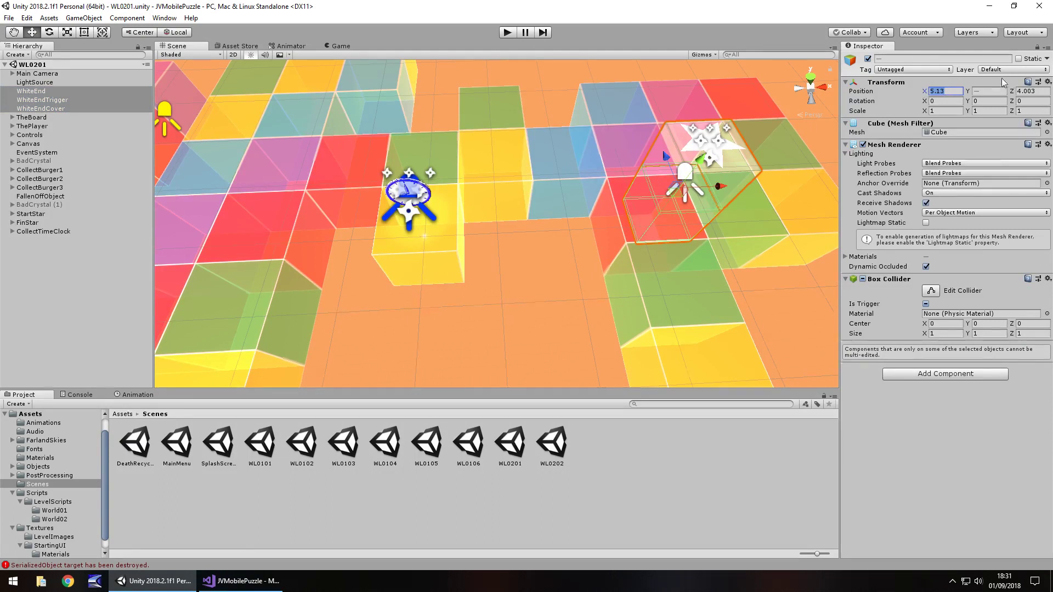
left_click(1033, 91)
type("4")
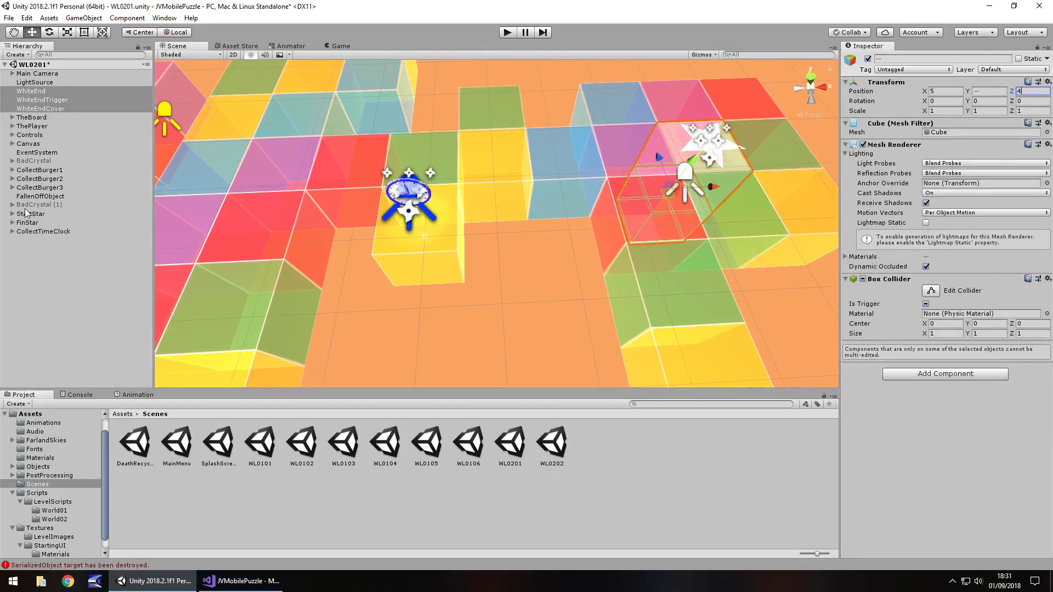
Step: Set the FinStar object's position in WL0201 to X 5 and Z 4
left_click(27, 223)
left_click(947, 92)
type("4")
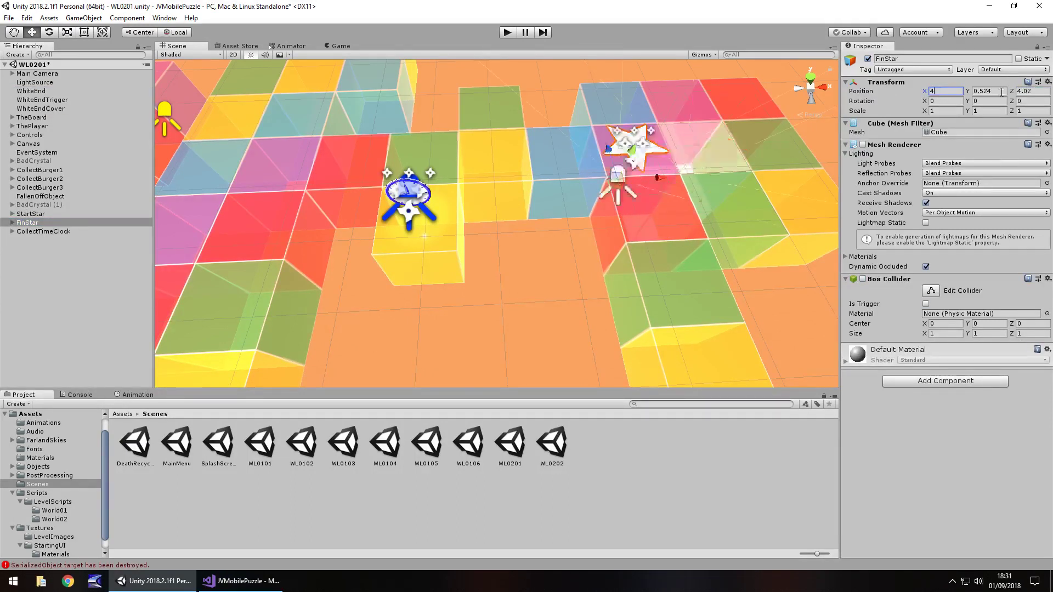
left_click(1031, 92)
type("4")
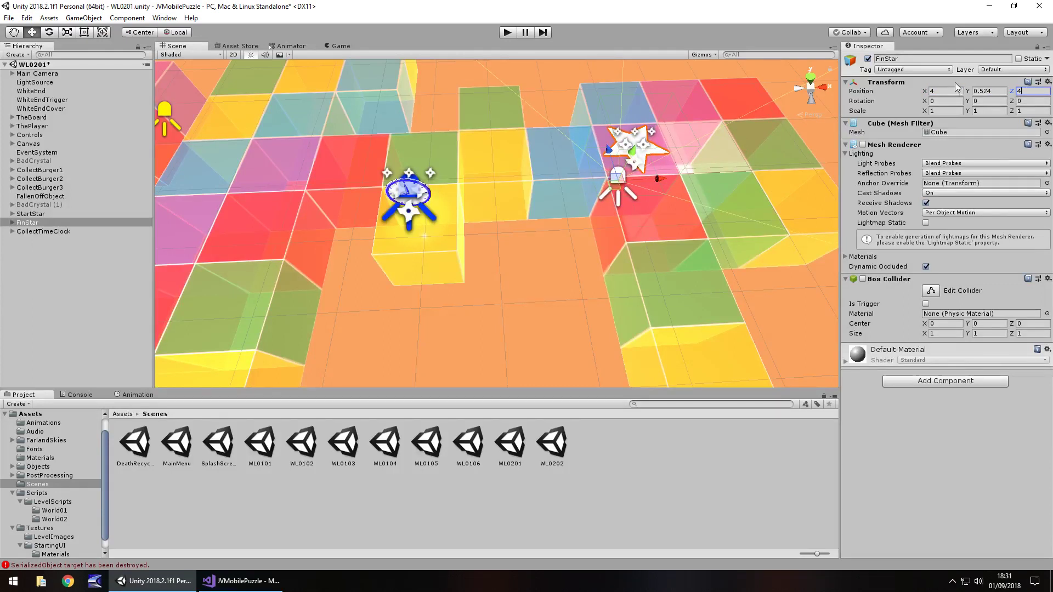
left_click(946, 91)
type("5")
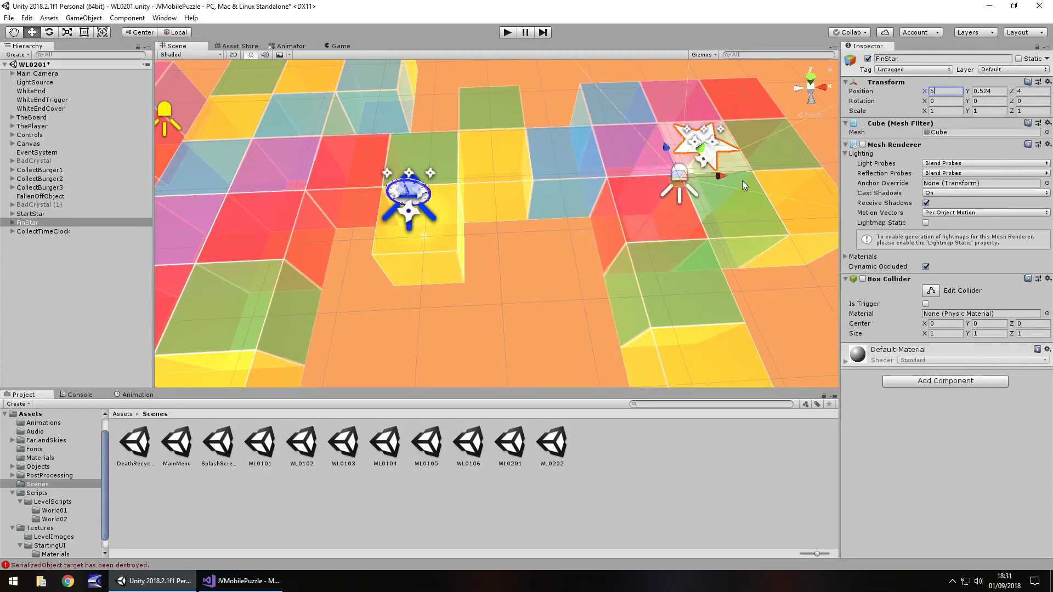
Step: Open the WL0202 scene, reactivate its Canvas object and save the scene
double_click(552, 450)
left_click(79, 143)
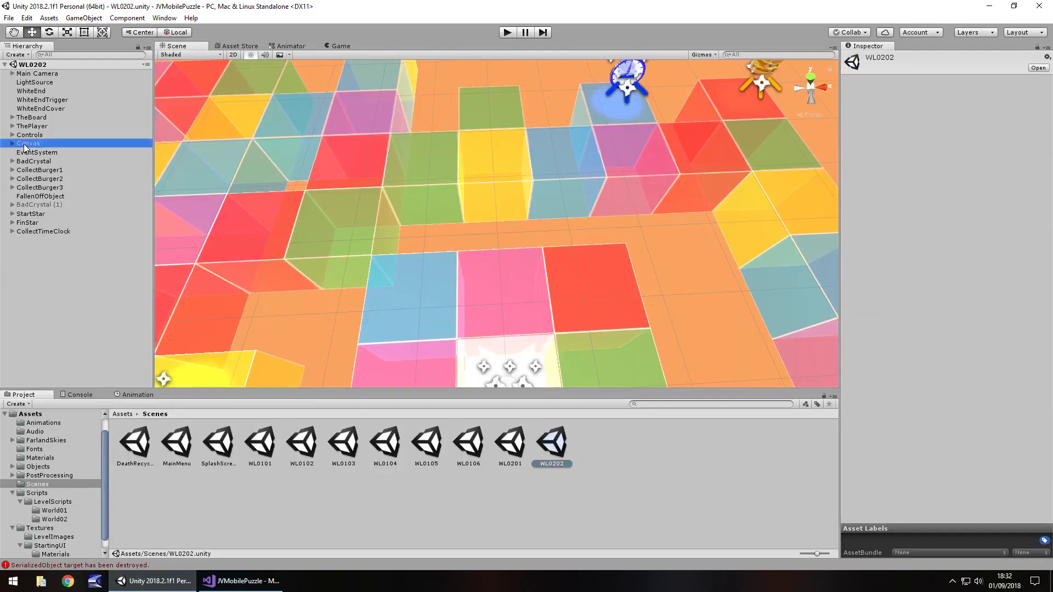
left_click(867, 59)
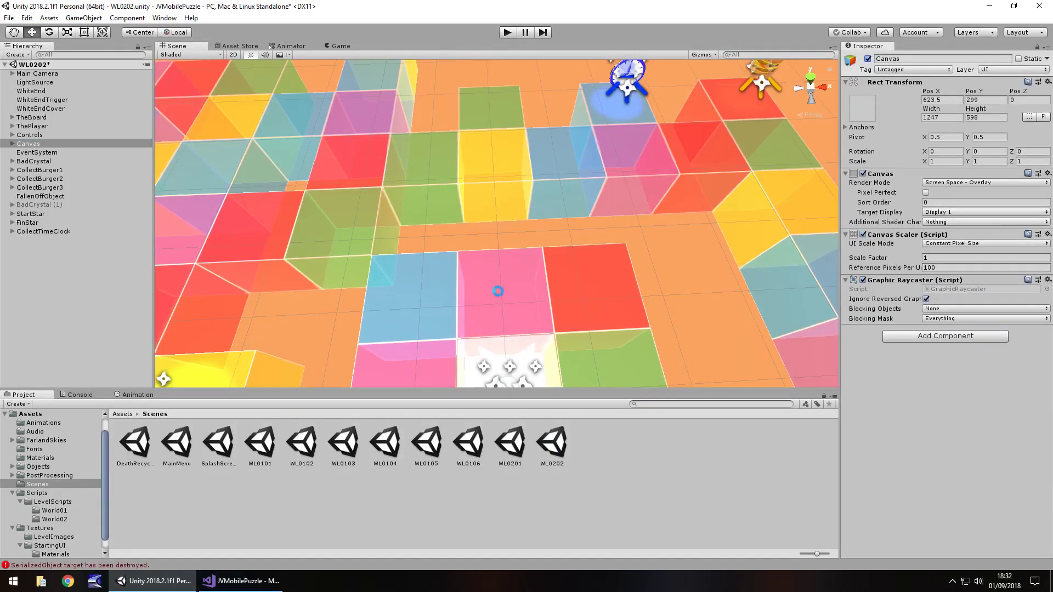
key("ctrl+s")
Step: Duplicate the W2L1 script in the World02 level scripts folder as W2L2 and open the copy in Visual Studio
left_click(54, 519)
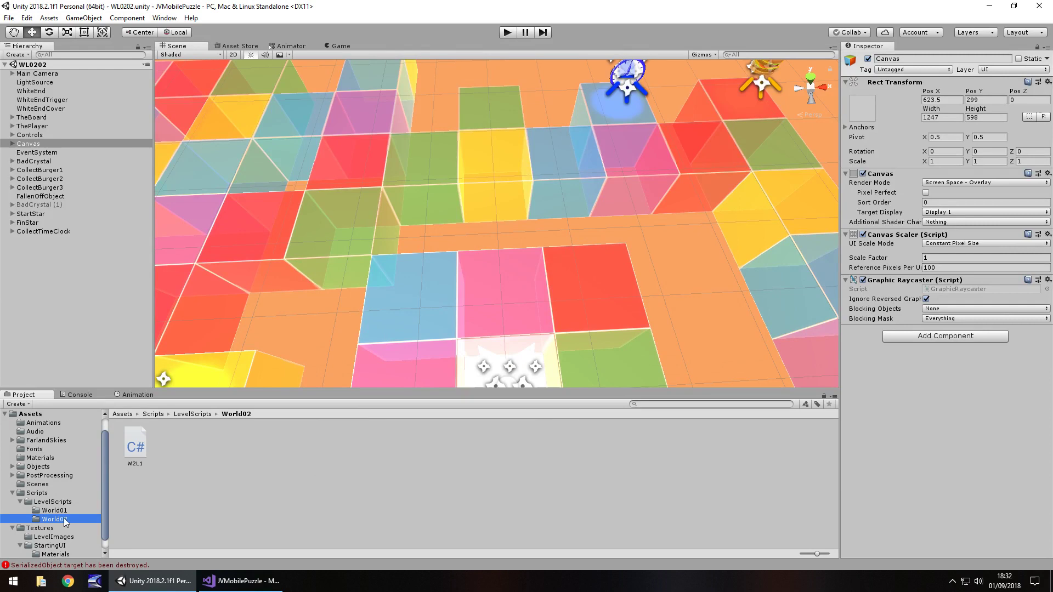
left_click(134, 448)
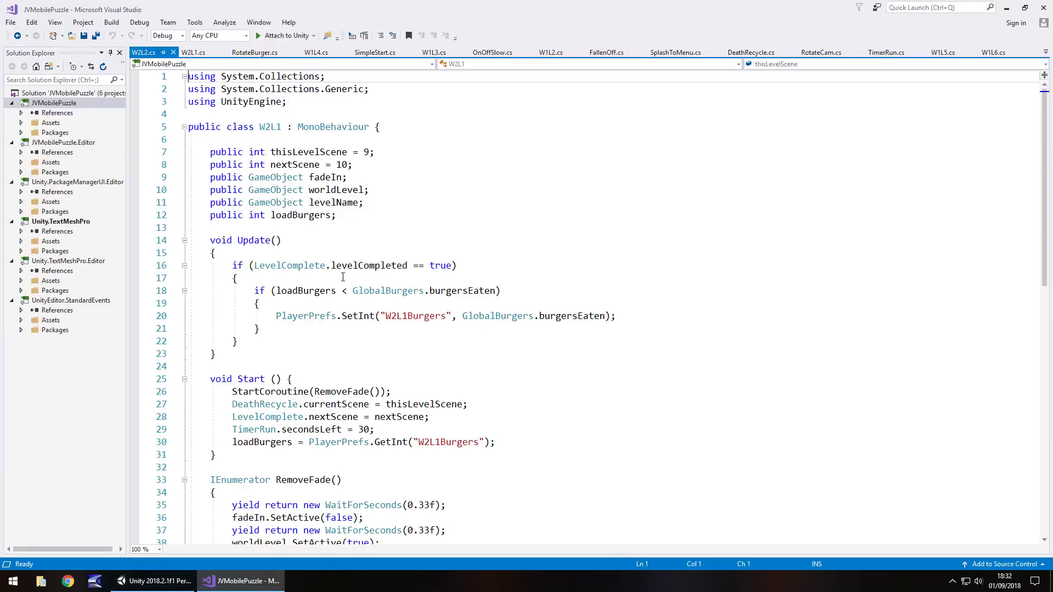
Step: Rename the copied script's class to W2L2 and set thisLevelScene to 10 and nextScene to 11
left_click(281, 127)
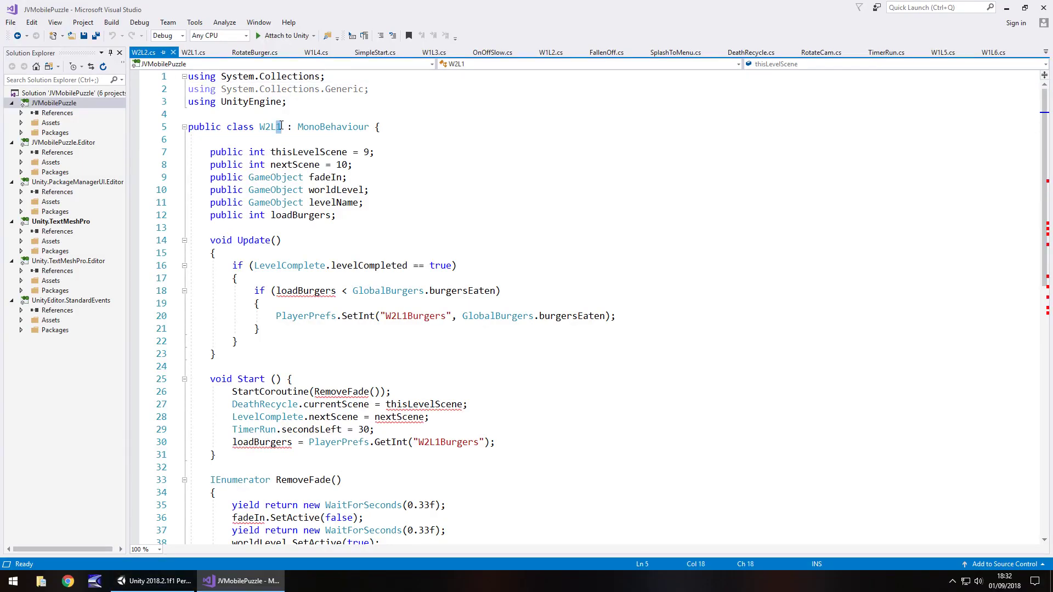
key("BackSpace")
type("2")
double_click(366, 152)
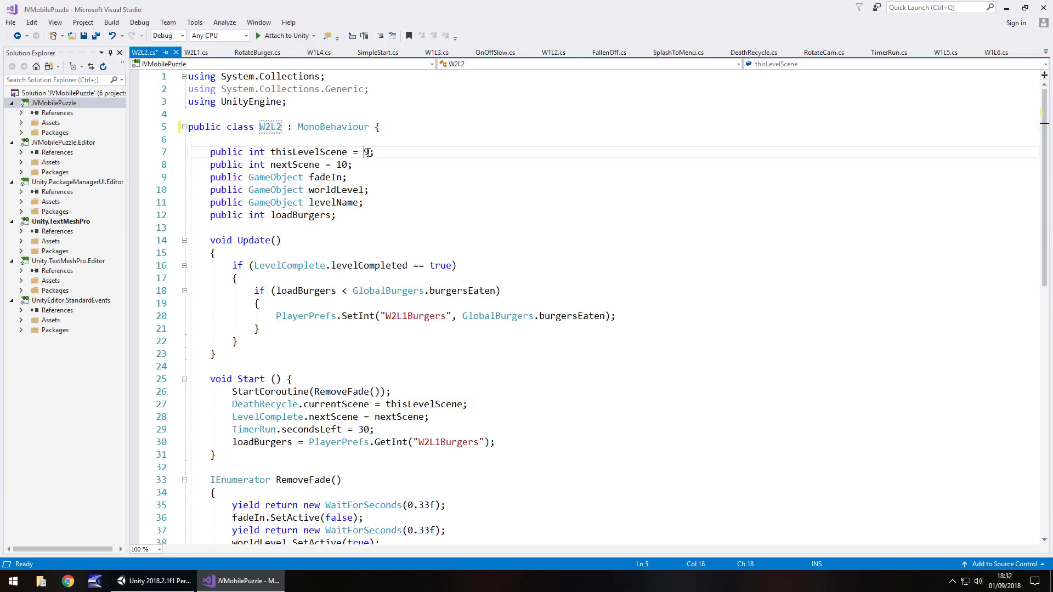
type("10")
double_click(342, 165)
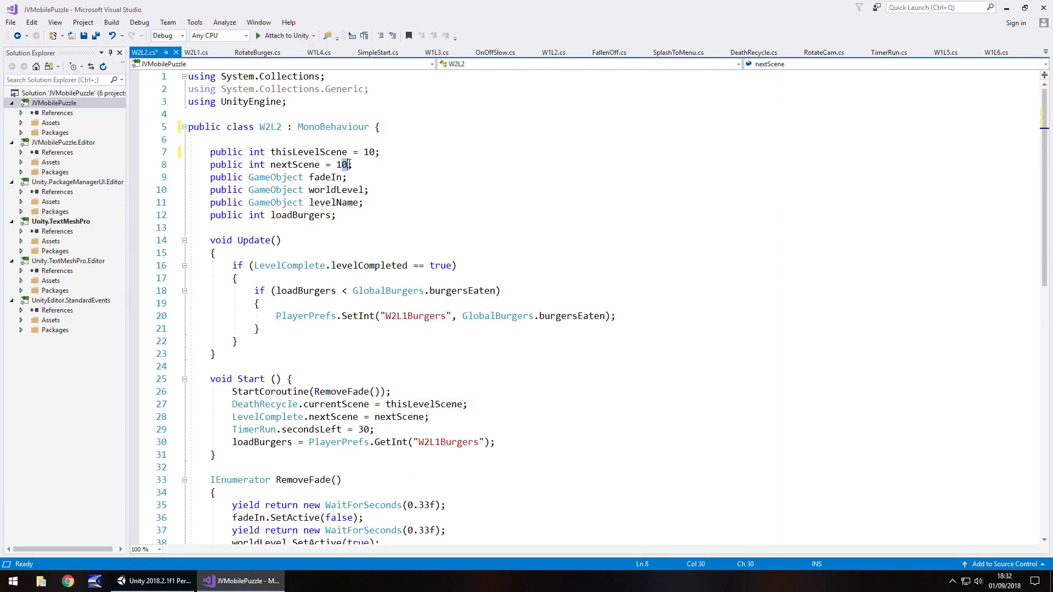
type("11")
Step: Change the PlayerPrefs key to W2L2Burgers in both the SetInt and GetInt calls and save the W2L2 script
left_click_drag(405, 315, 410, 316)
type("2")
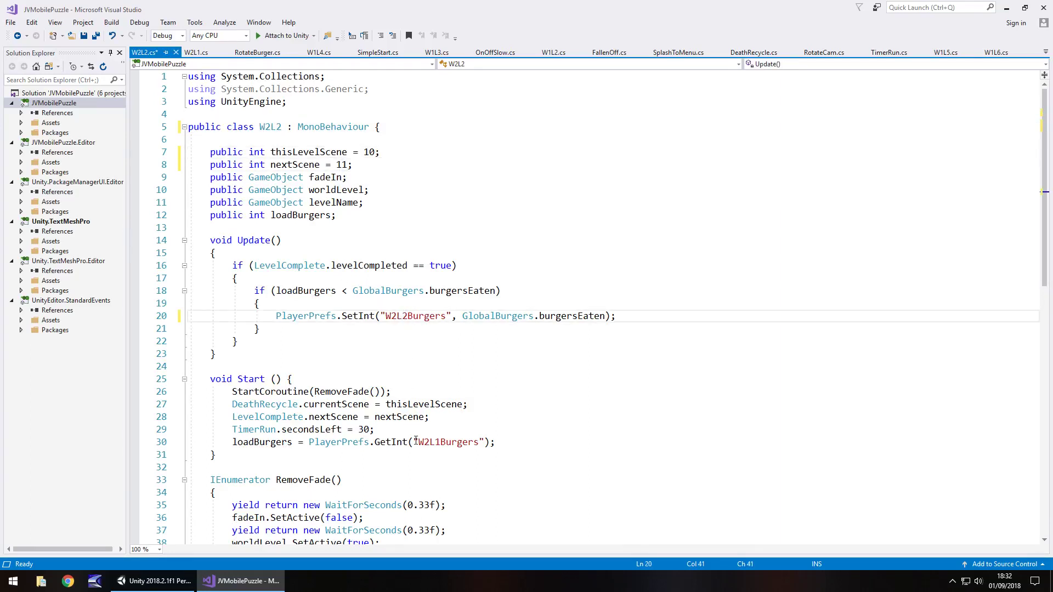
left_click_drag(434, 442, 439, 442)
type("2")
key("ctrl+s")
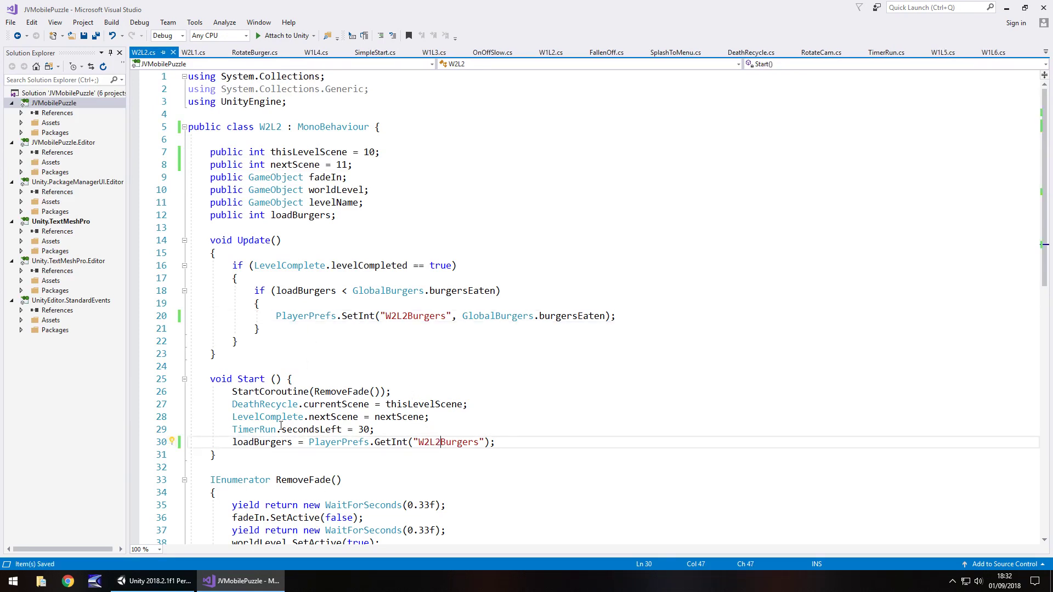
Step: Switch to Unity and attach the W2L2 script to the LevelStartScript object under Controls
left_click(161, 582)
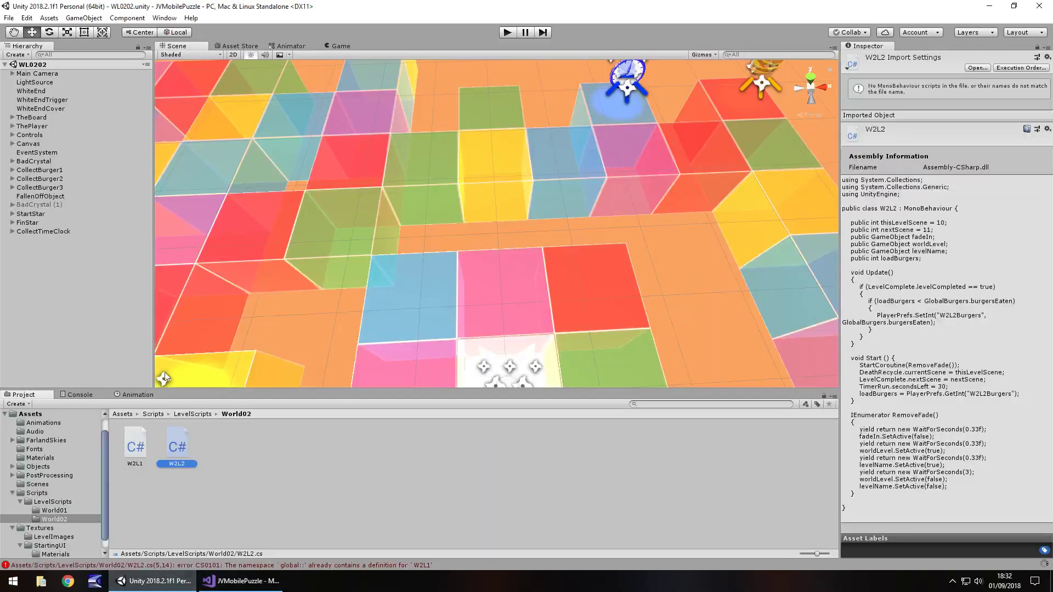
left_click(13, 136)
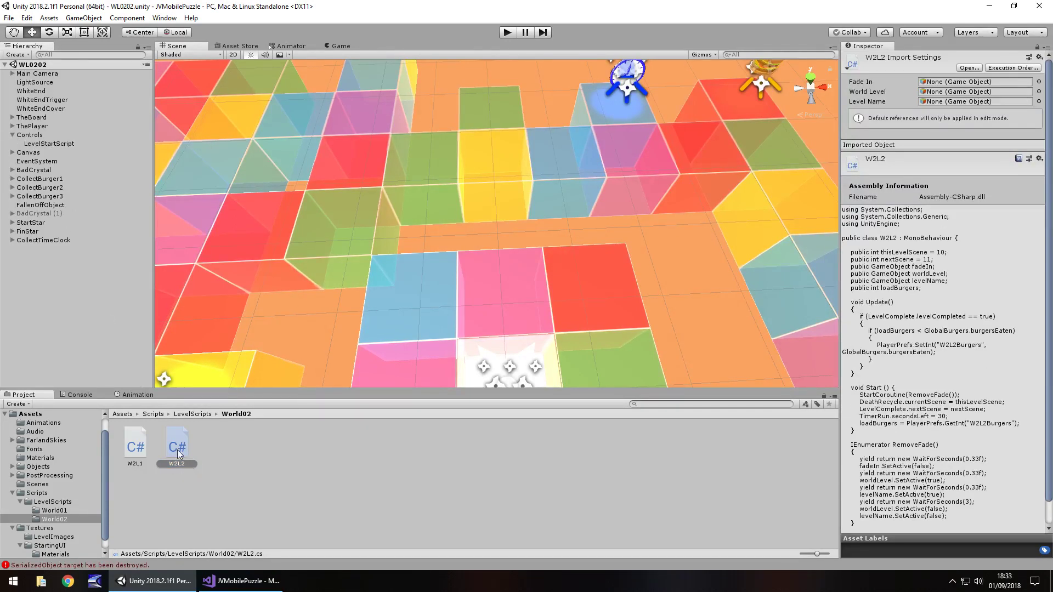
left_click_drag(177, 449, 50, 145)
Step: Assign FadeIn, WorldLevel and LevelName to the matching fields of LevelStartScript's W2L2 component and remove its W2L1 component
left_click(52, 145)
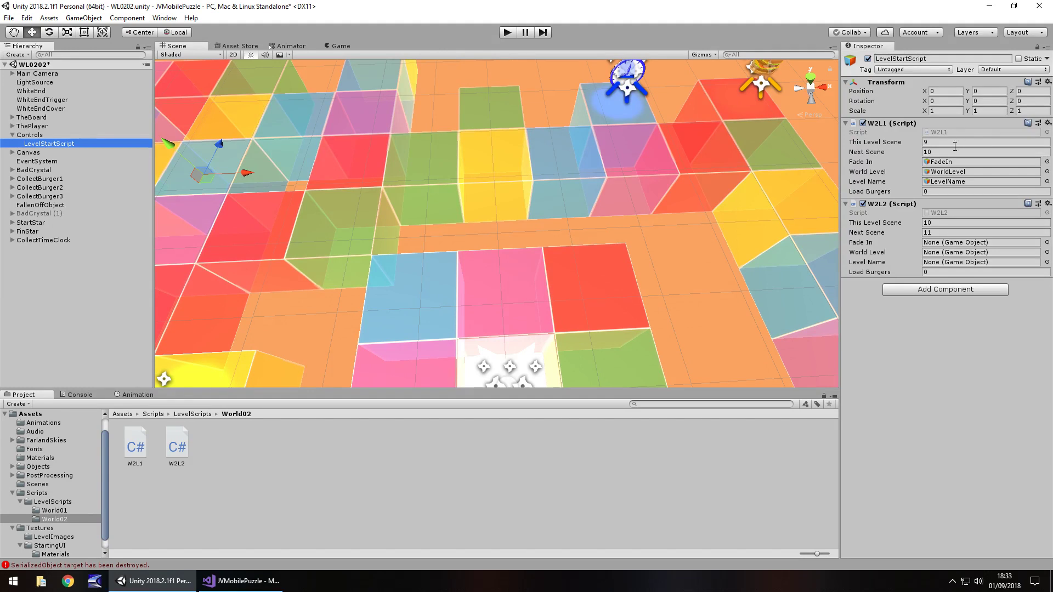
left_click(952, 163)
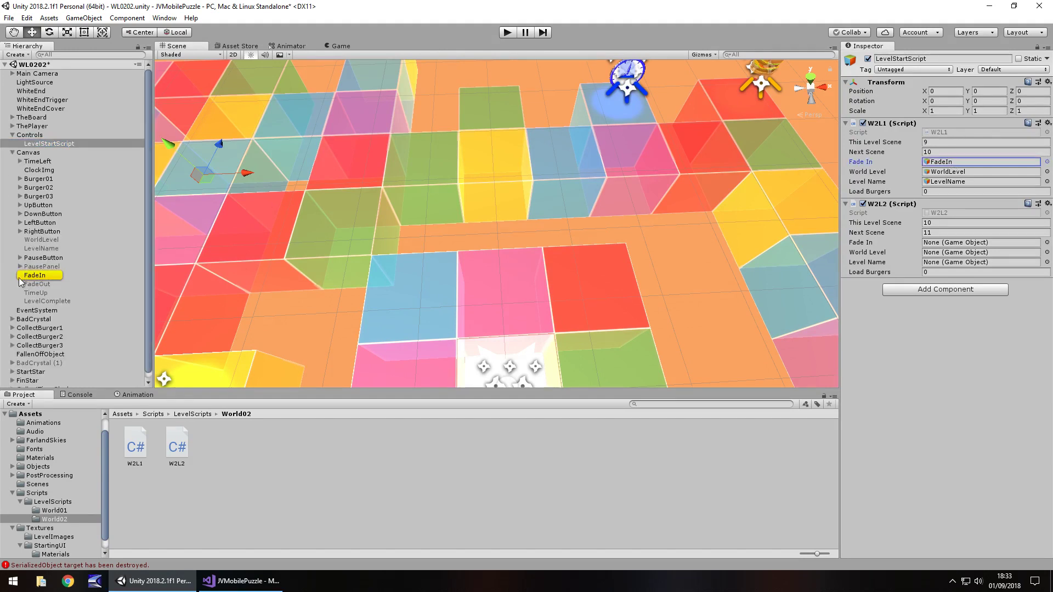
left_click_drag(30, 276, 948, 246)
left_click(956, 173)
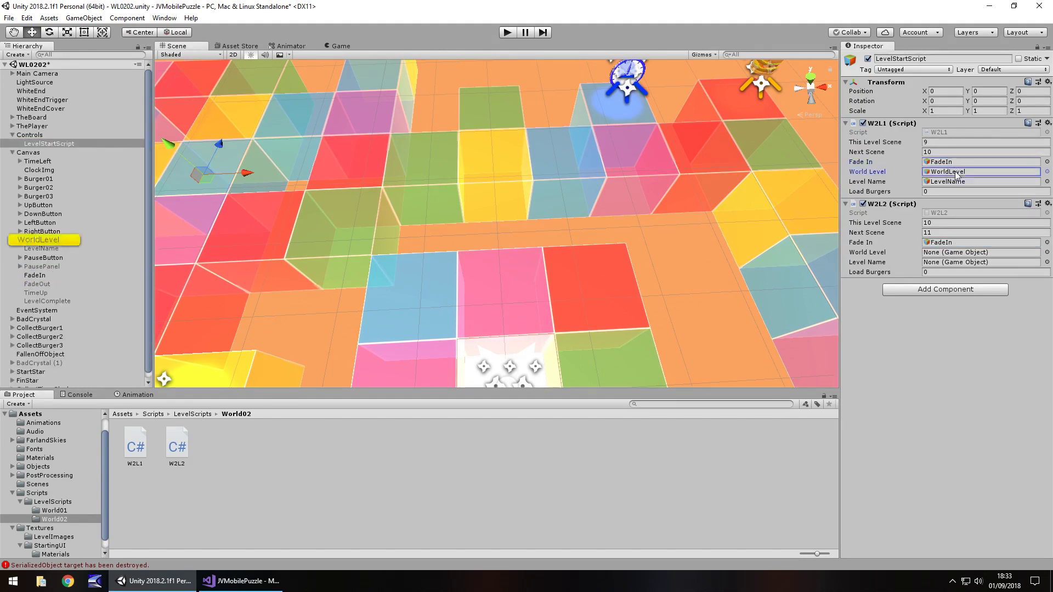
left_click_drag(48, 244, 951, 252)
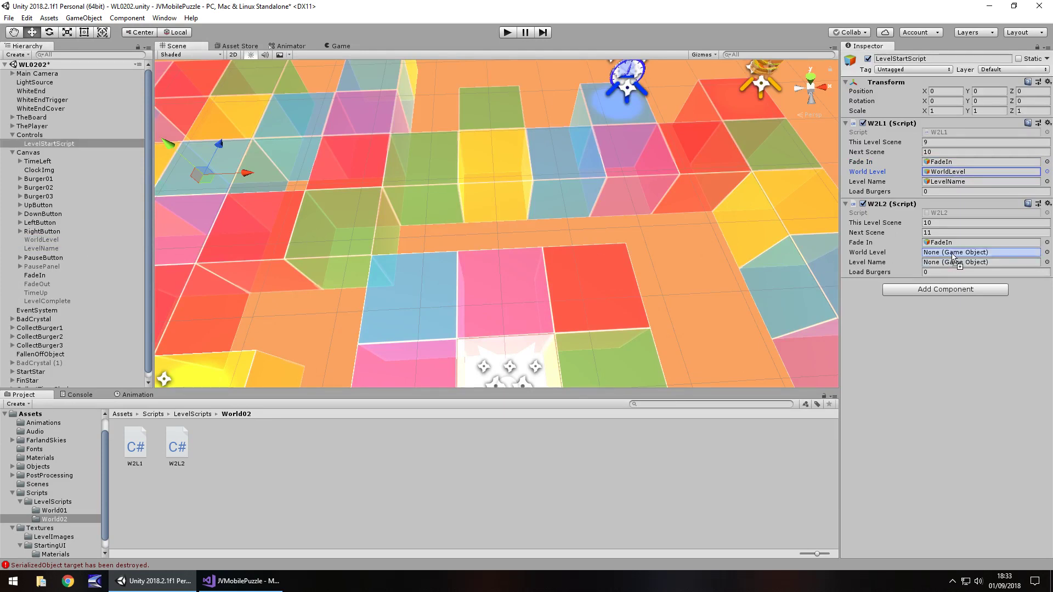
left_click(959, 181)
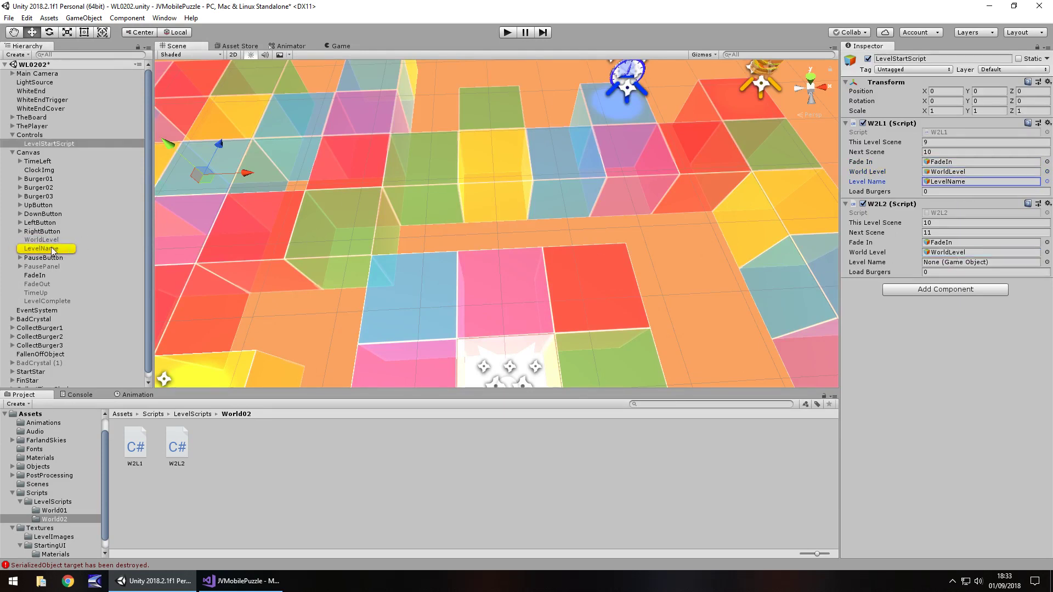
left_click_drag(53, 250, 959, 266)
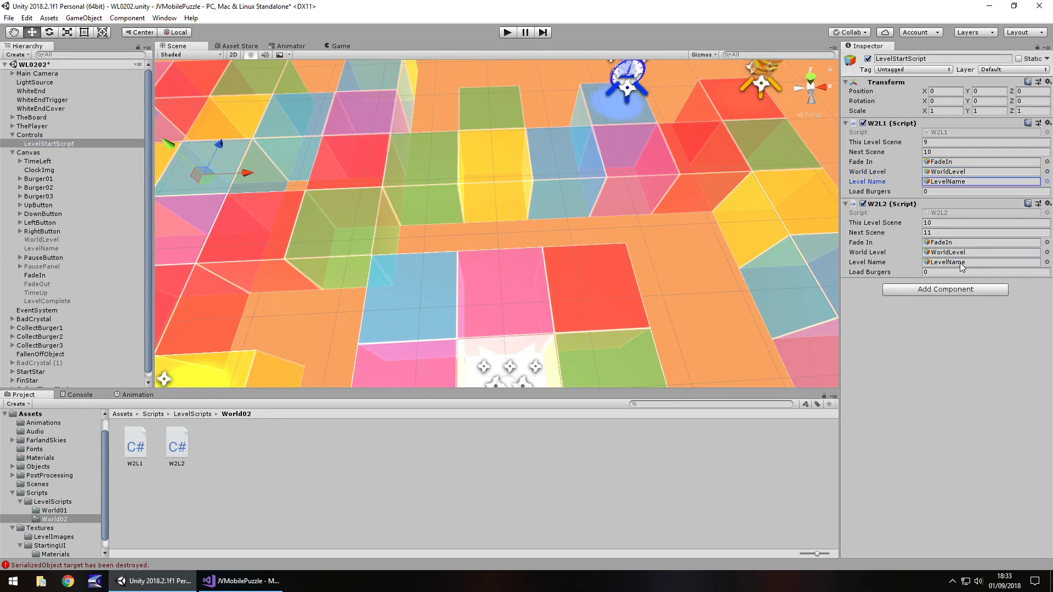
right_click(883, 125)
left_click(938, 150)
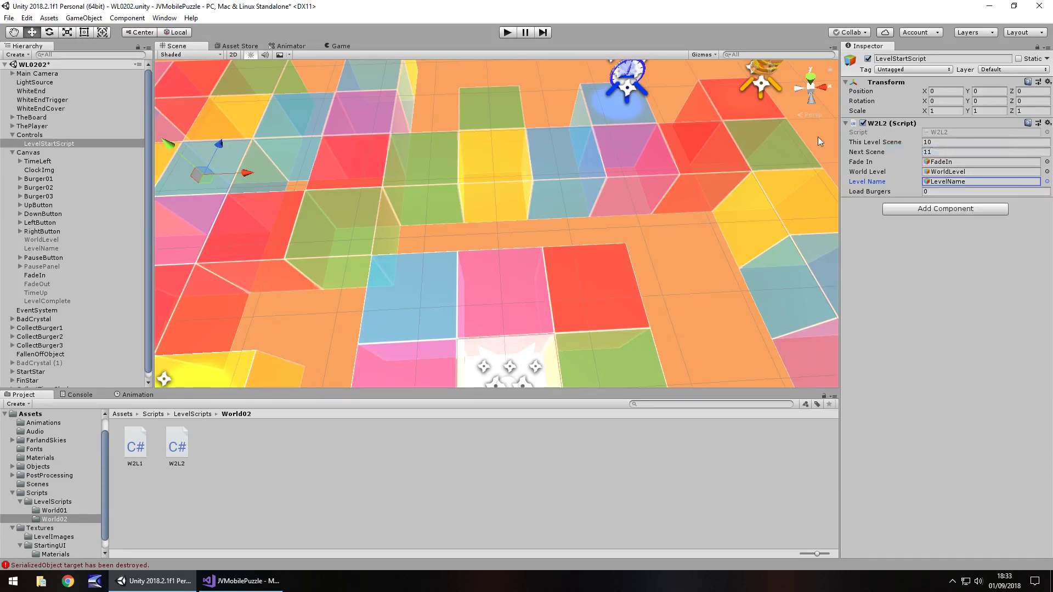
Step: Update the level number at the end of the WorldLevel object's "World 2 - Level" text
left_click(50, 239)
left_click(932, 215)
key("BackSpace")
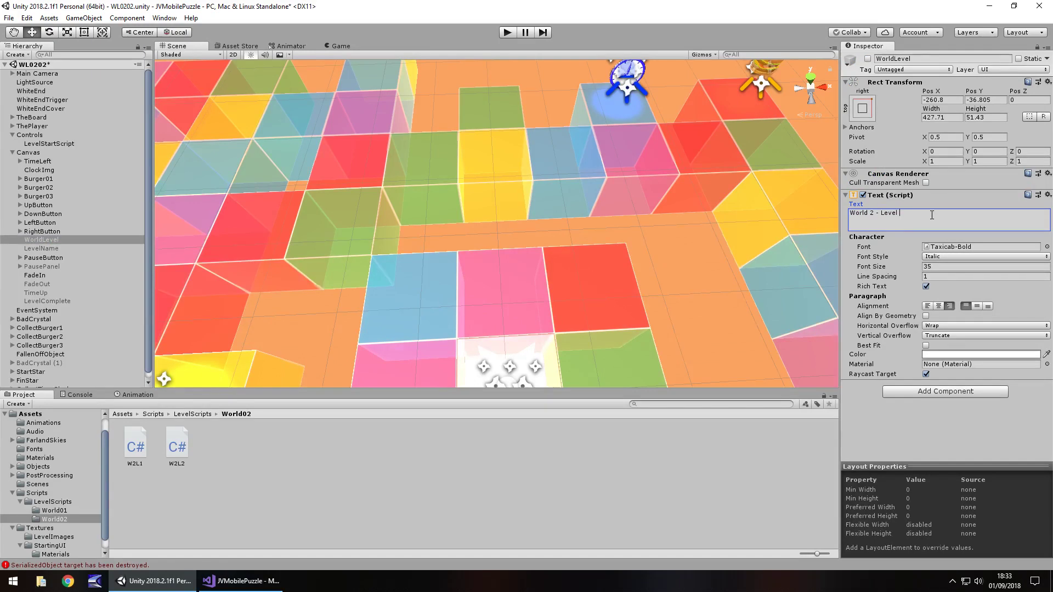
Step: Open the LevelName object's text for editing and save the WL0202 scene
left_click(49, 249)
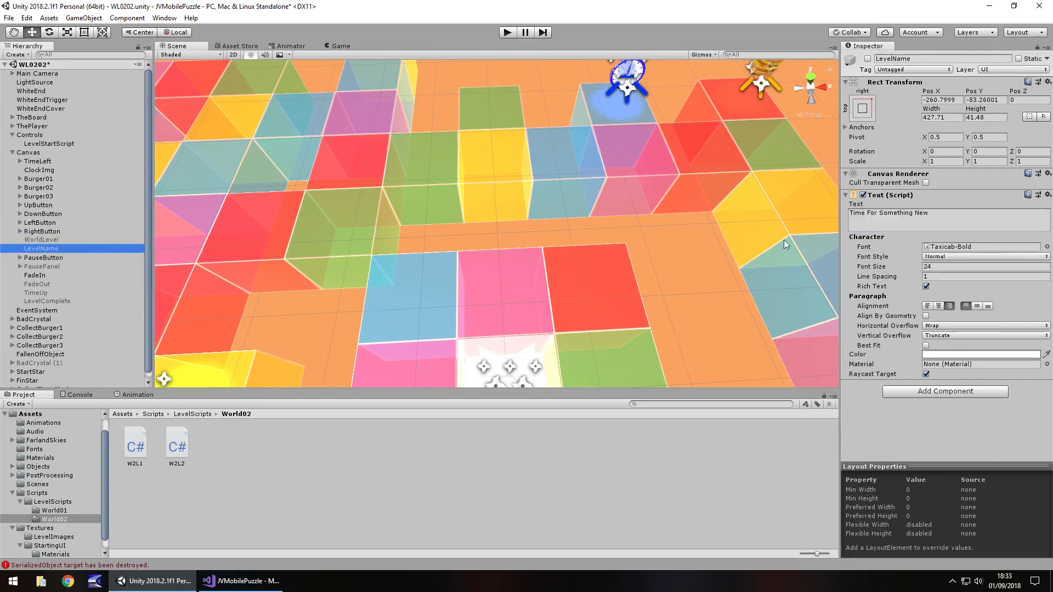
left_click(943, 223)
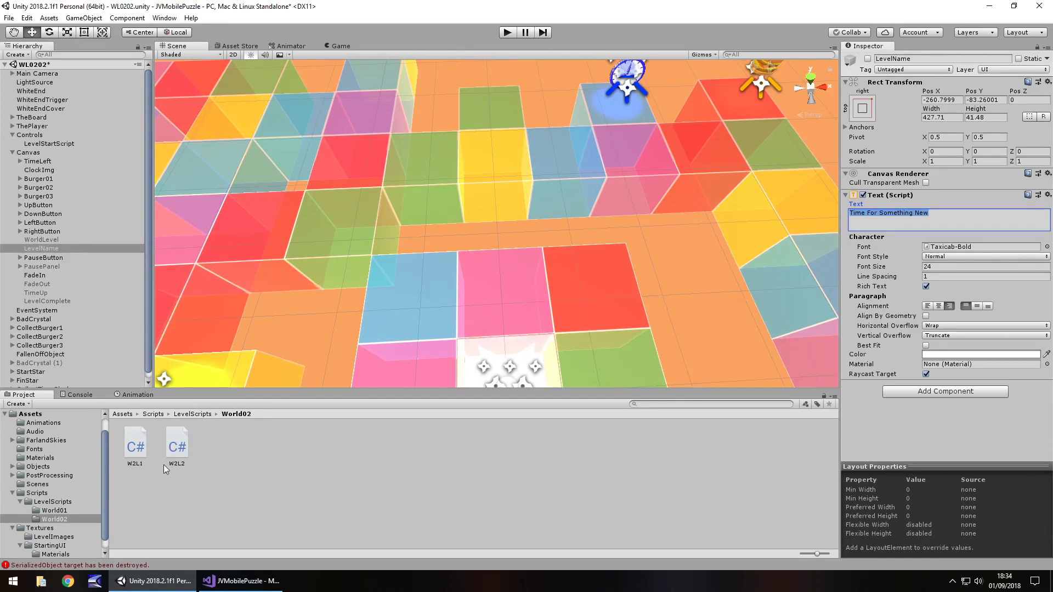
key("ctrl+s")
Step: Open the SimpleStart script from the Scripts folder in Visual Studio
left_click(53, 501)
left_click(39, 495)
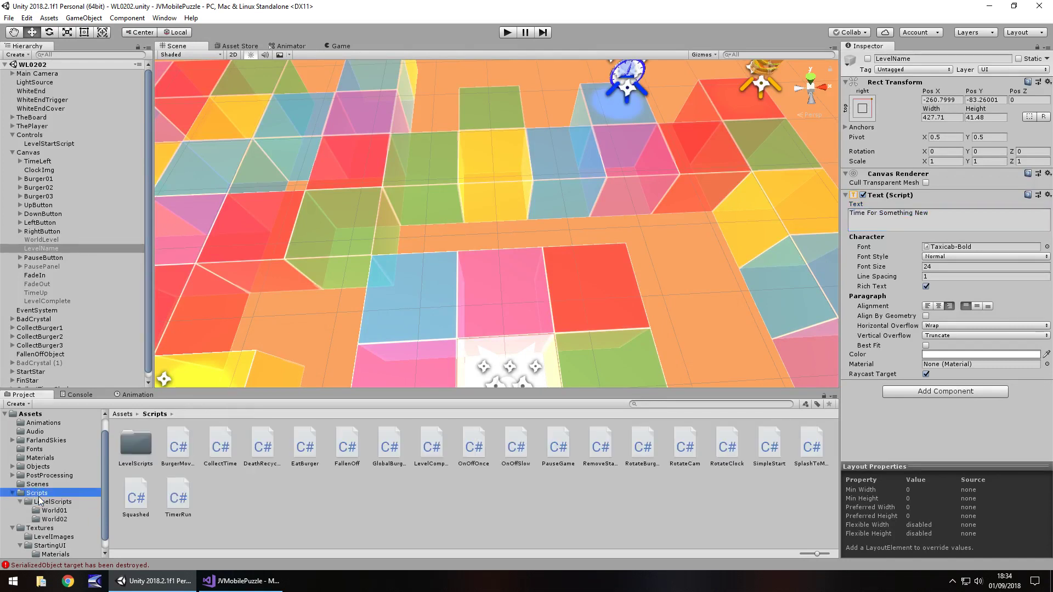
double_click(769, 447)
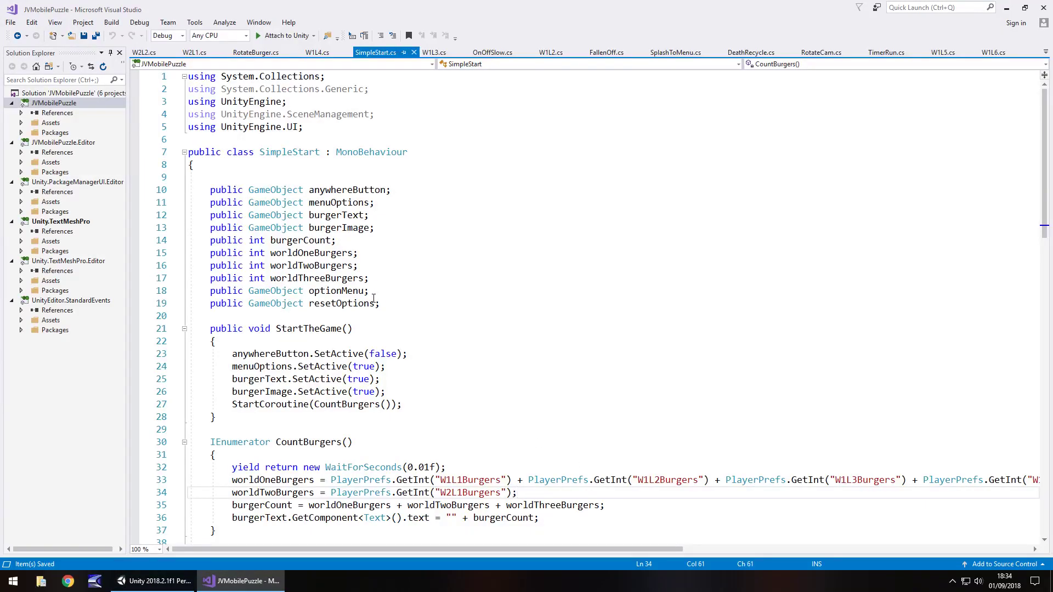
Step: Extend the worldTwoBurgers sum in CountBurgers with a second PlayerPrefs.GetInt call for W2L2Burgers
scroll(430, 374, "down", 4)
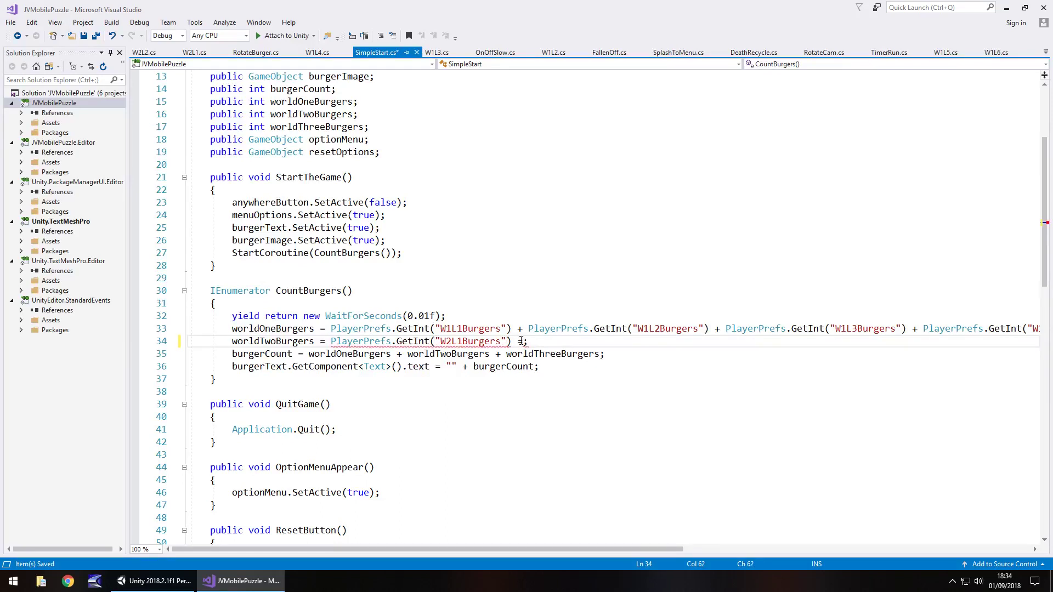
type("+")
left_click_drag(332, 341, 511, 341)
key("ctrl+c")
left_click(531, 341)
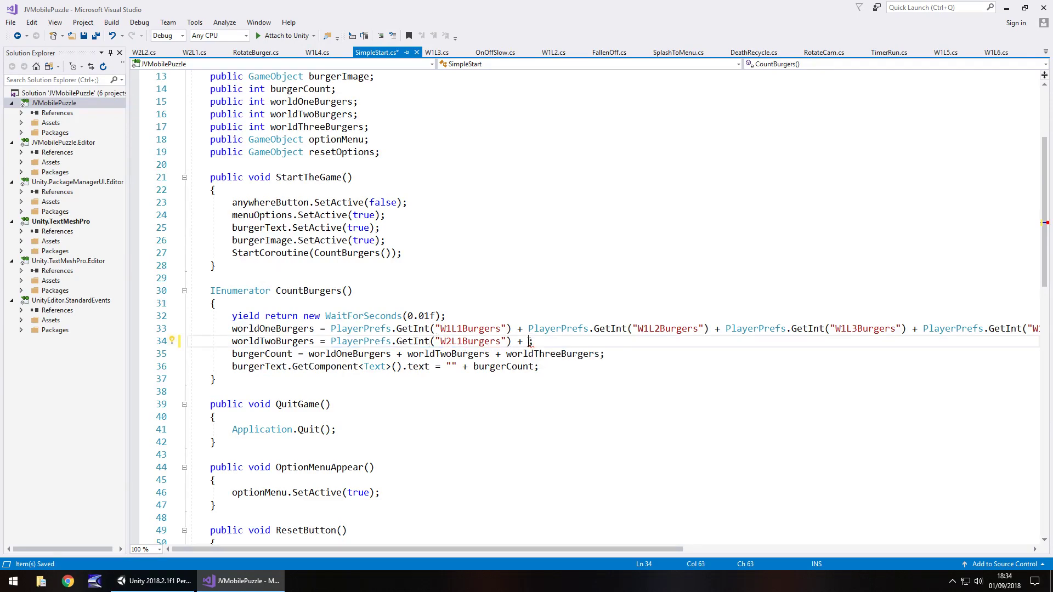
key("ctrl+v")
left_click(661, 341)
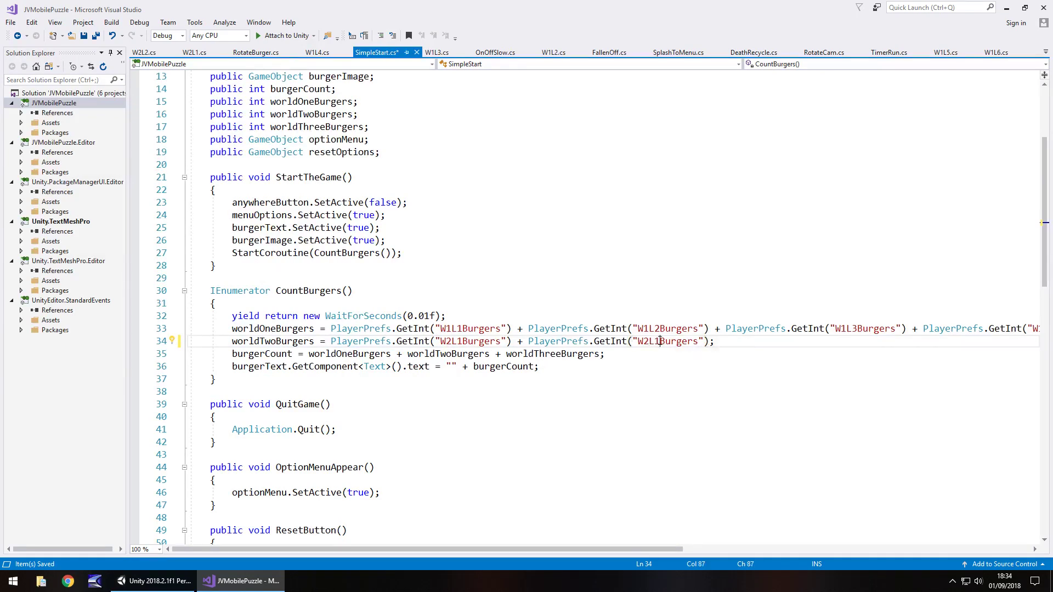
Step: Add a line to YesReset that sets the W2L2Burgers PlayerPrefs value to 0 and save the SimpleStart script
scroll(438, 360, "down", 10)
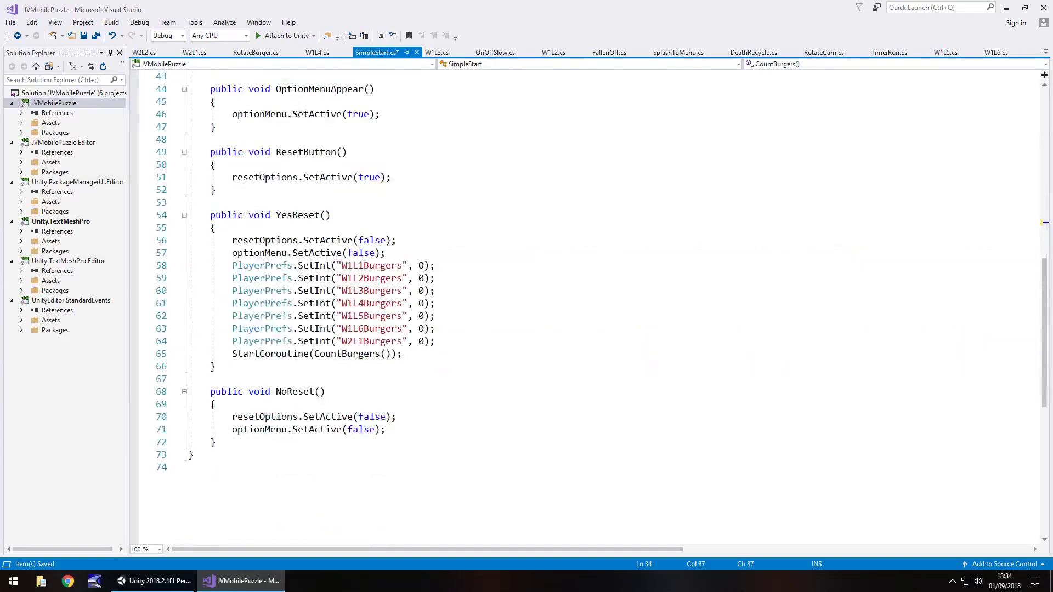
left_click_drag(456, 341, 232, 342)
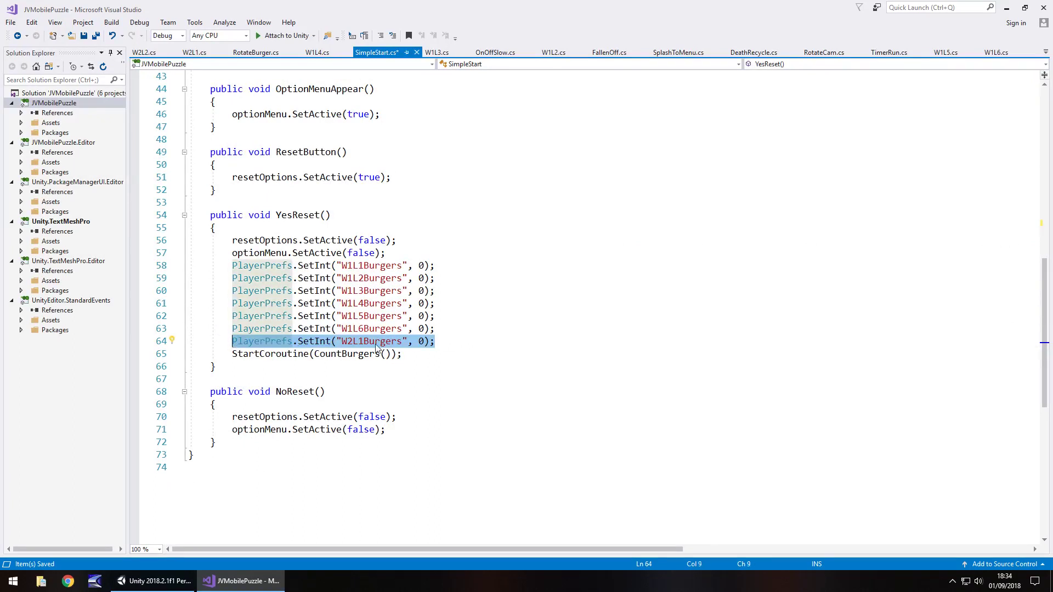
left_click(453, 340)
key("Return")
key("ctrl+v")
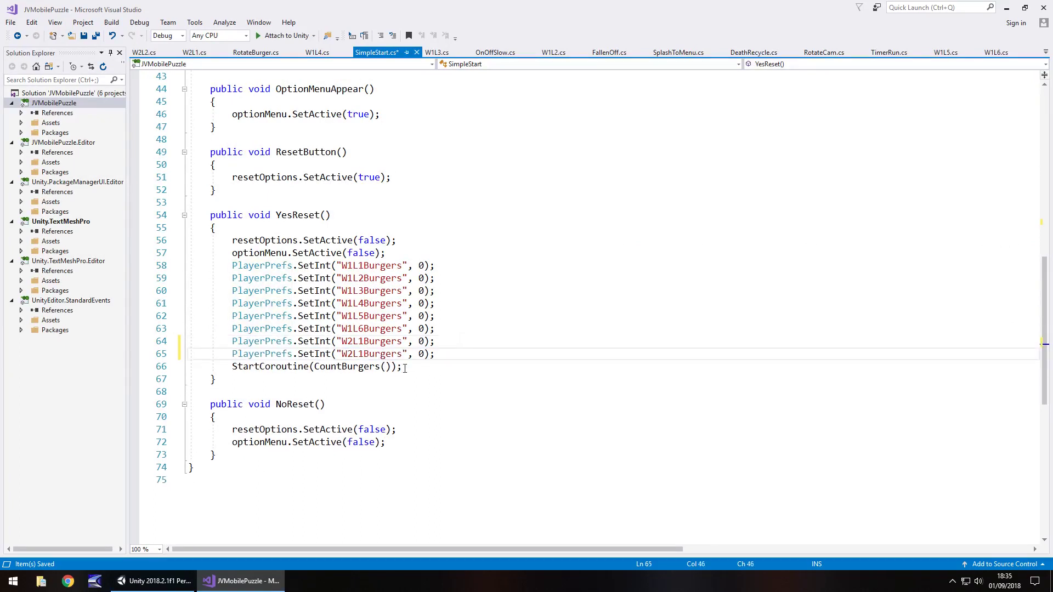
left_click(363, 354)
key("BackSpace")
type("2")
key("ctrl+s")
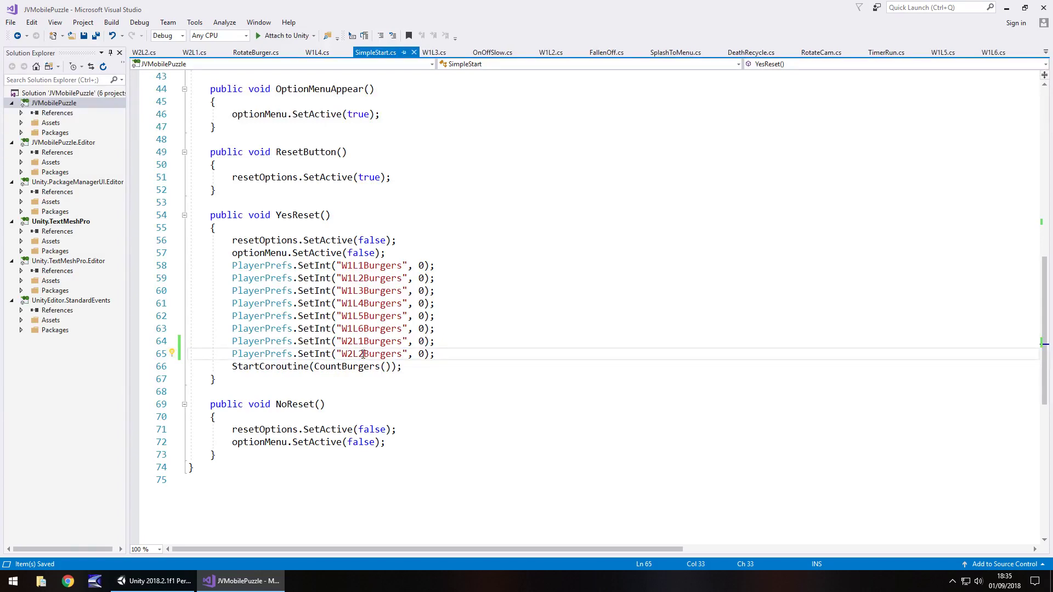
scroll(456, 326, "up", 14)
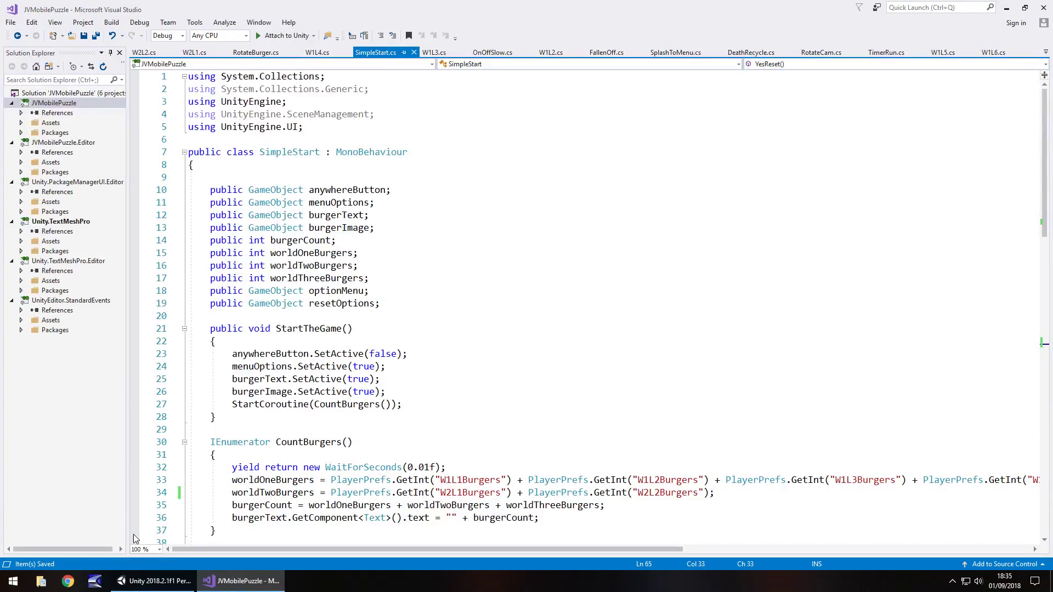
Step: Switch back to Unity and open the LevelName object's text for editing
left_click(154, 581)
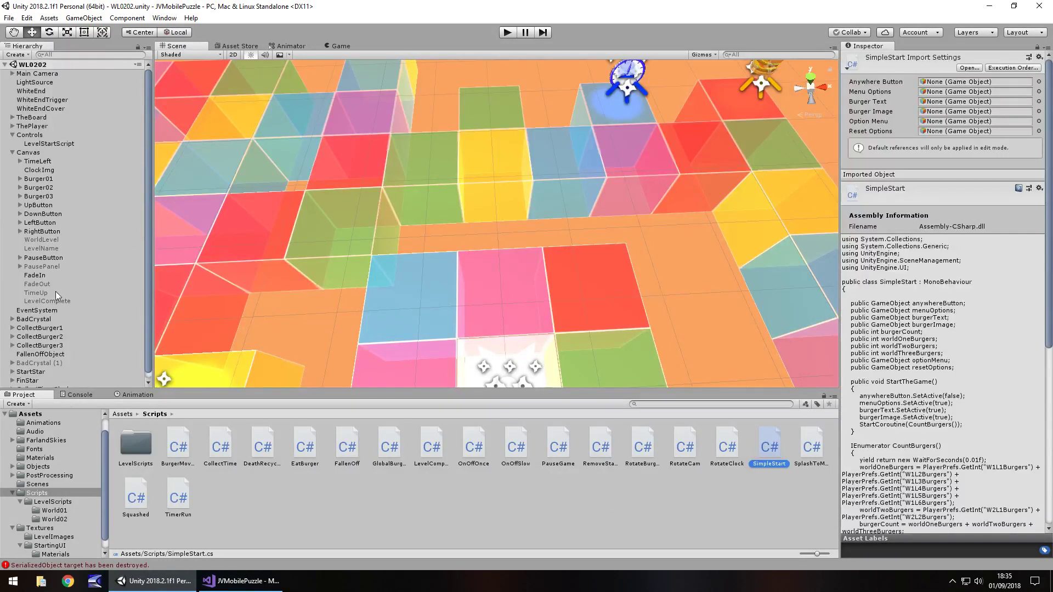
left_click(52, 250)
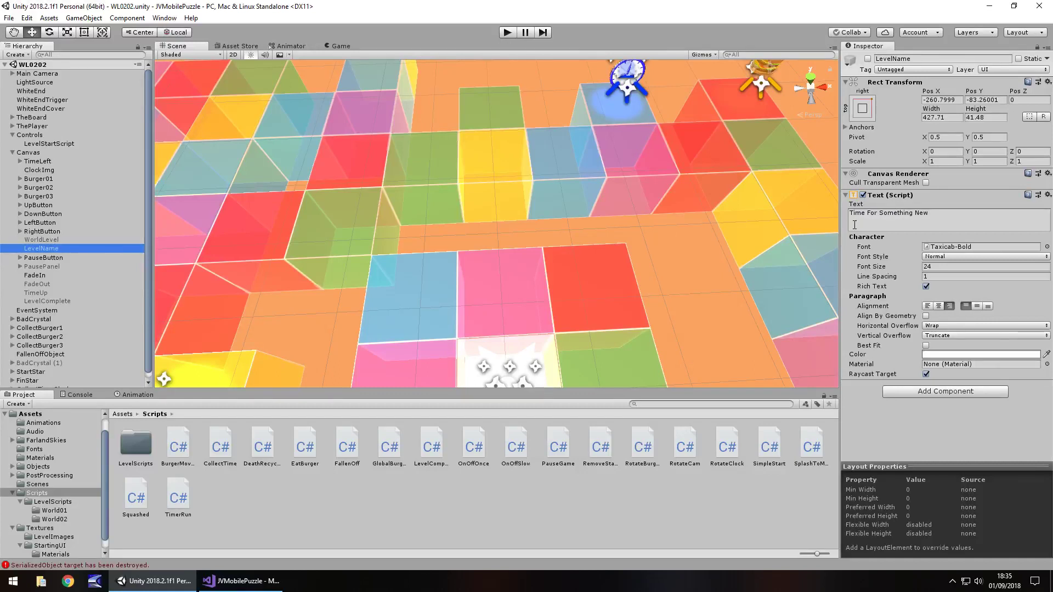
left_click(947, 222)
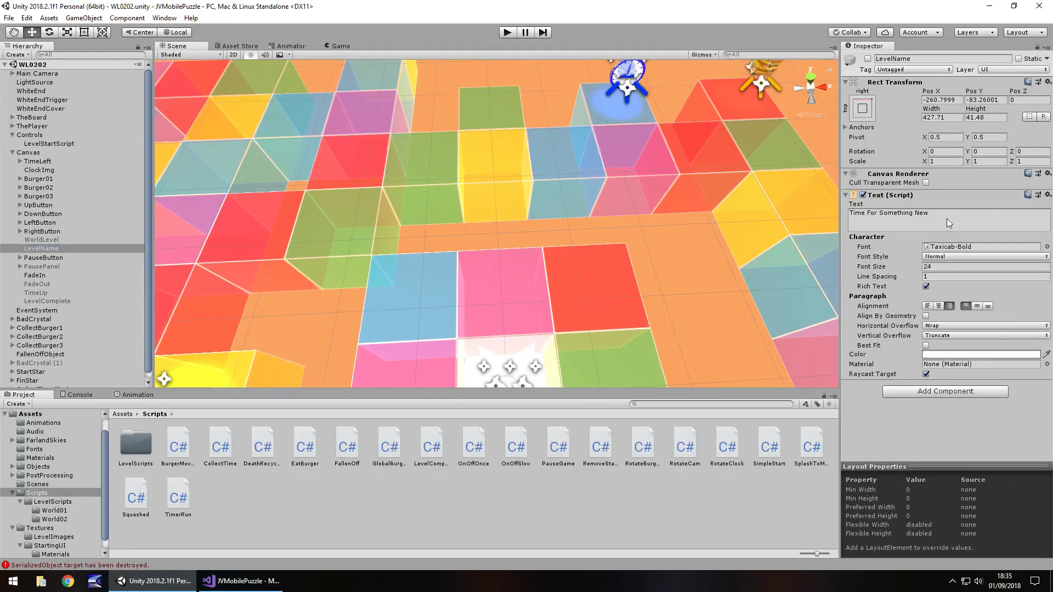
left_click(947, 218)
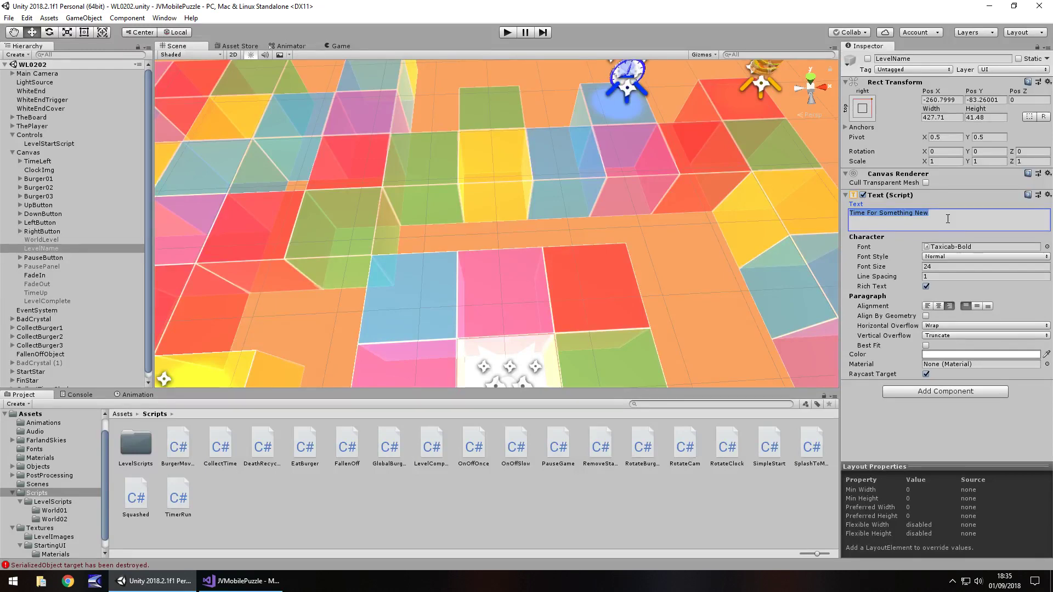
Step: Play-test the WL0202 level in the editor and stop the game
left_click(505, 34)
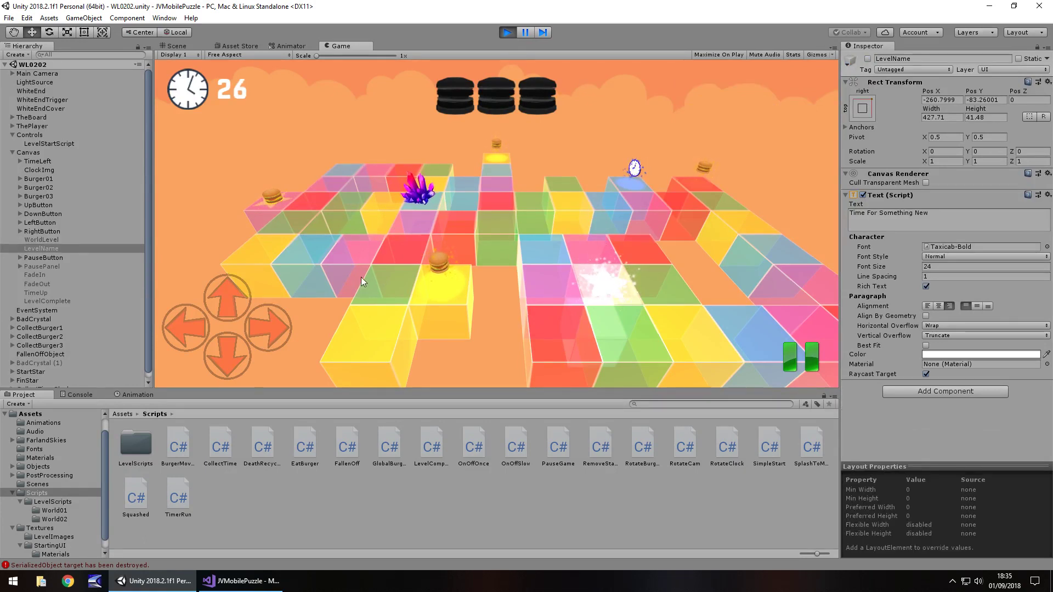
key("Down")
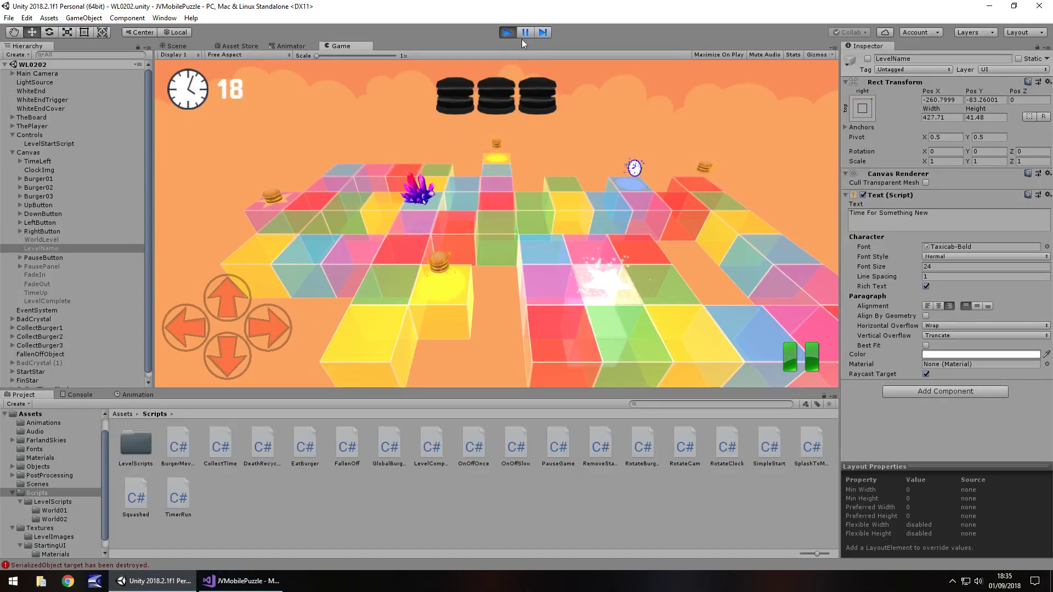
left_click(509, 32)
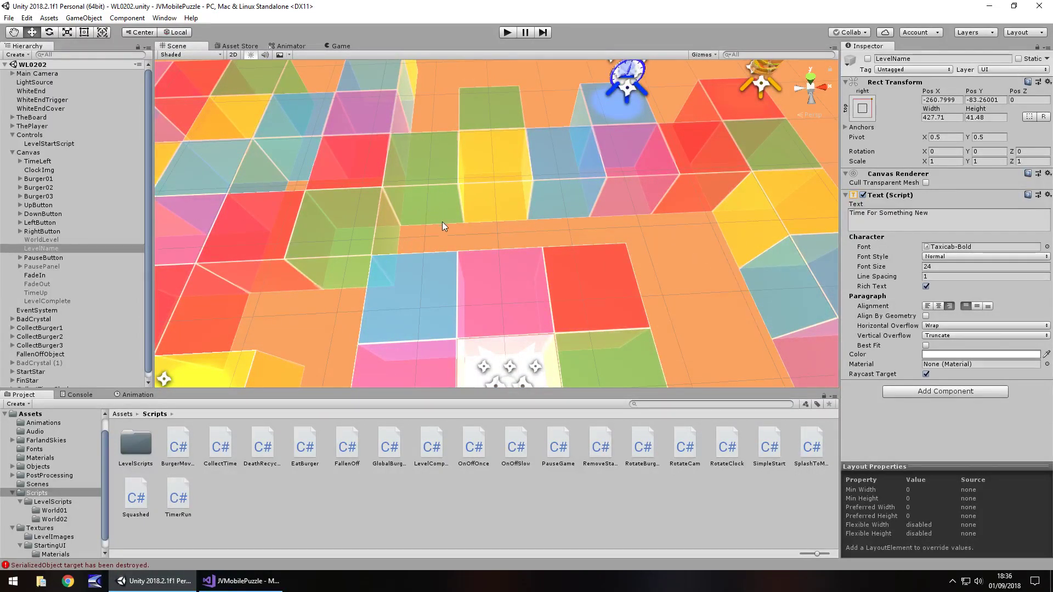
left_click_drag(451, 230, 480, 207, "alt")
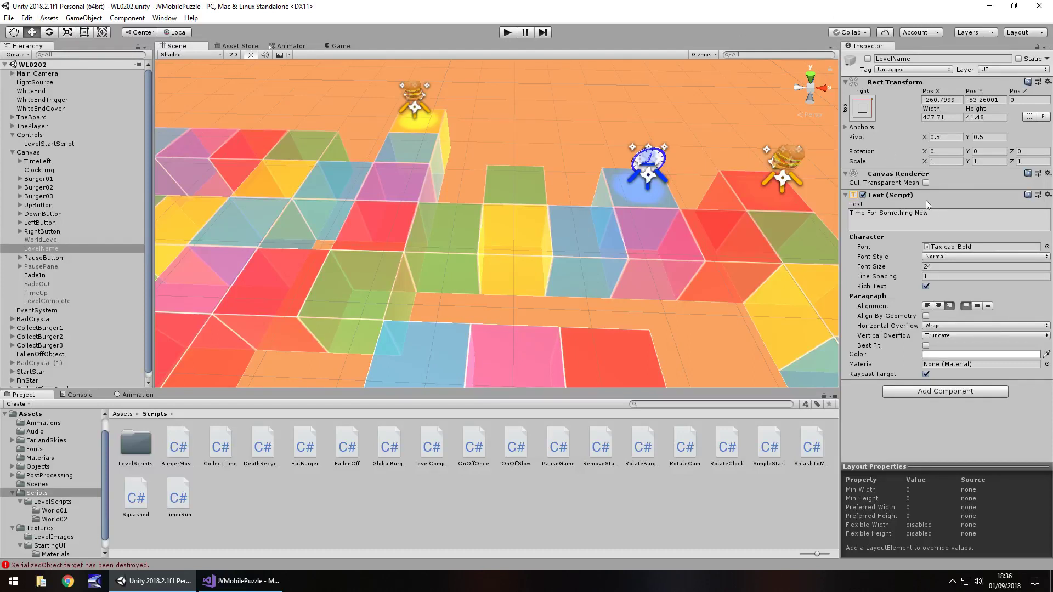
Step: Set the LevelName text to "Three-Way" and open the LevelImages texture folder
left_click(943, 223)
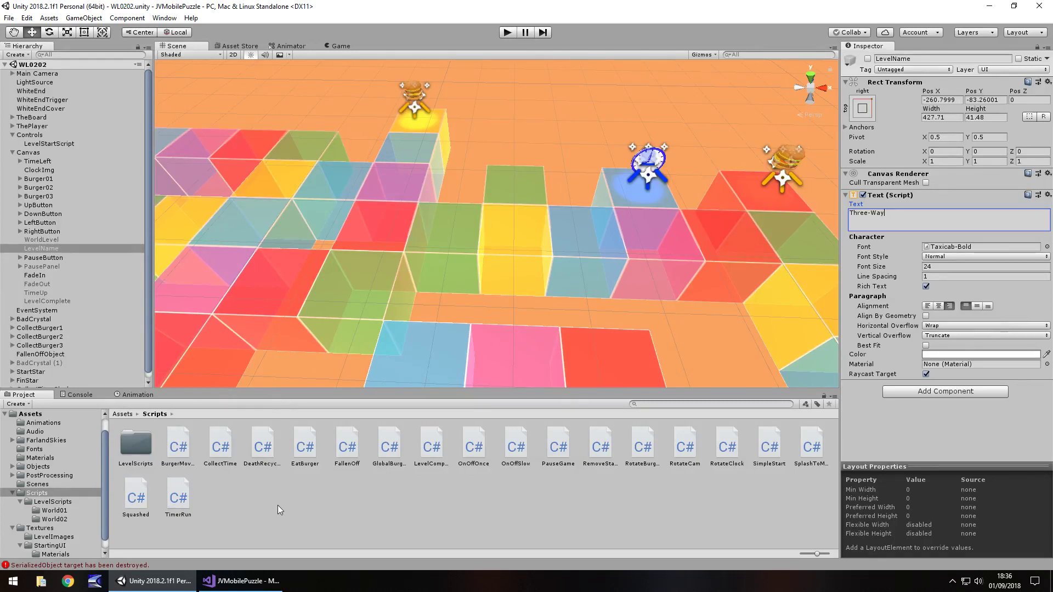
scroll(77, 524, "down", 1)
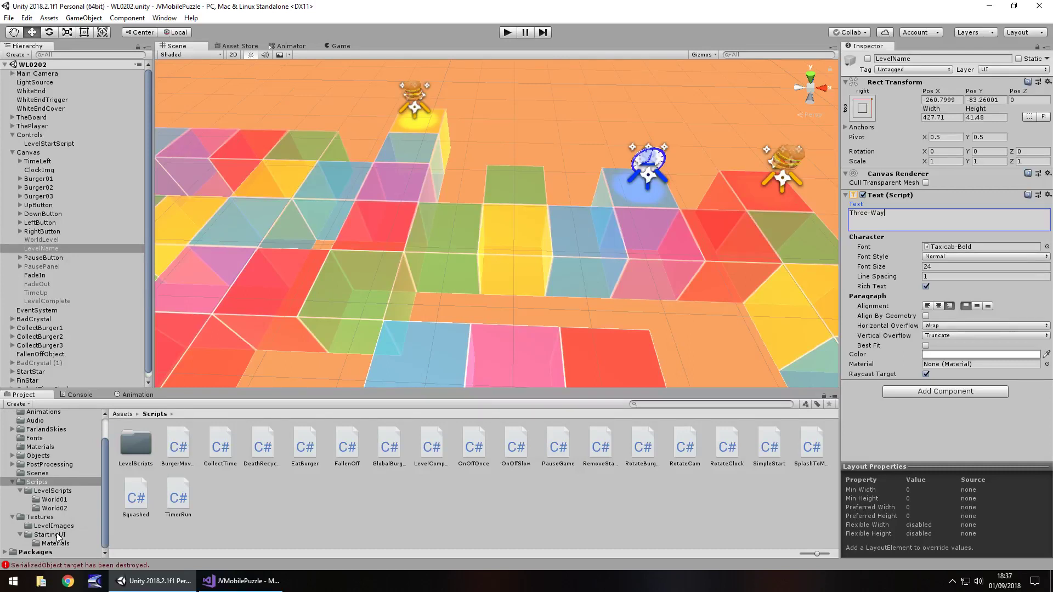
left_click(54, 526)
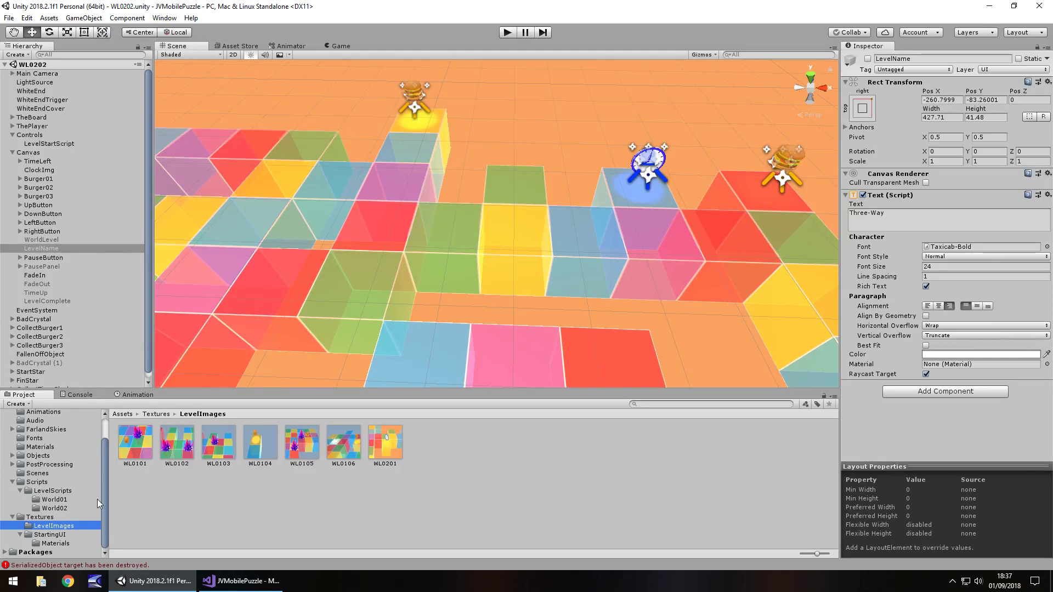
Step: Open the WL0101 scene, start play mode and guide the burger to the goal of World 1 Level 1
left_click(39, 473)
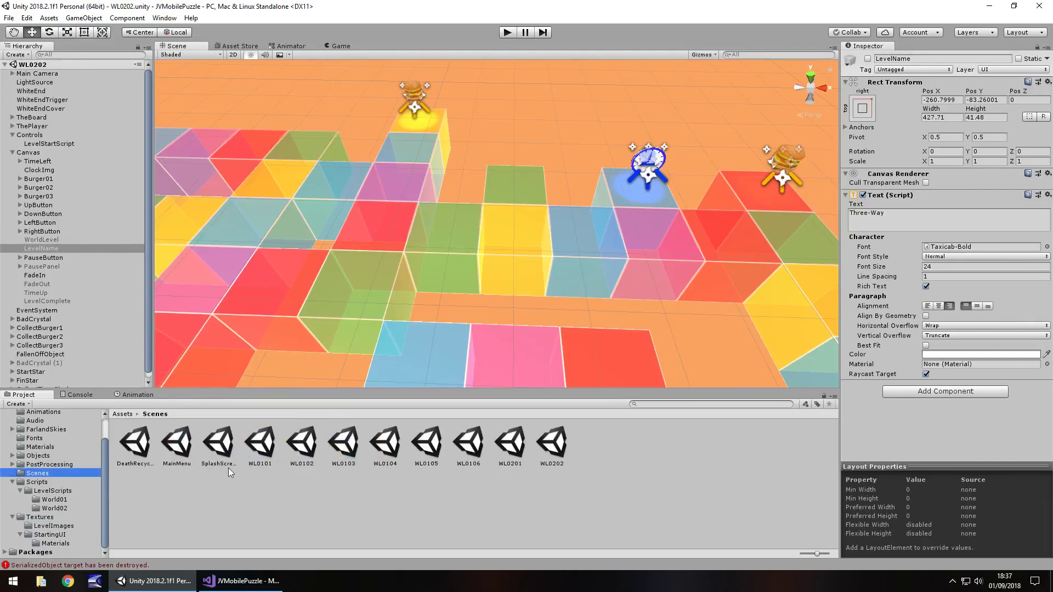
double_click(261, 441)
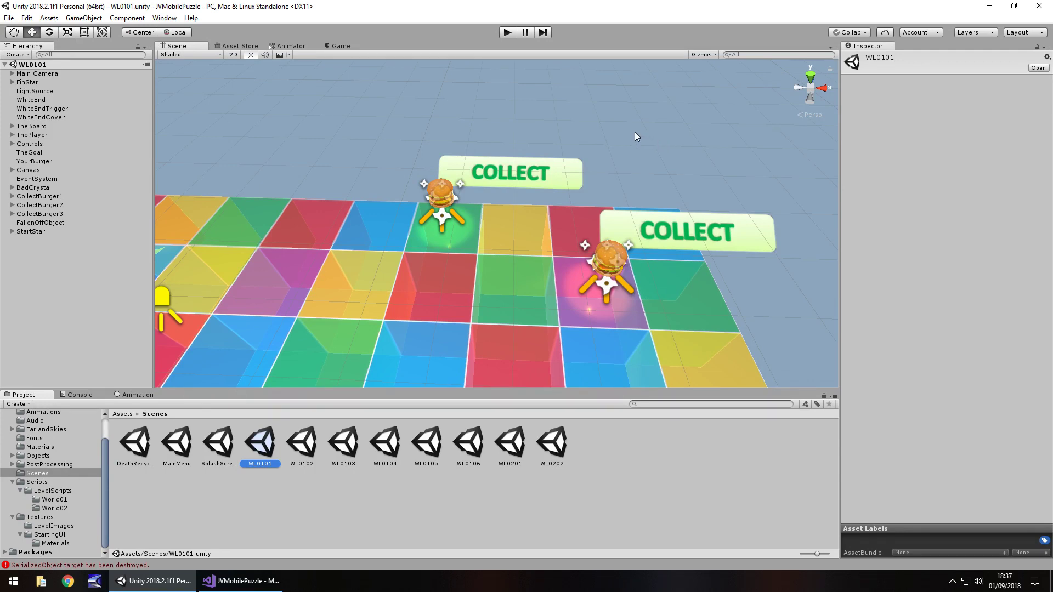
left_click(506, 33)
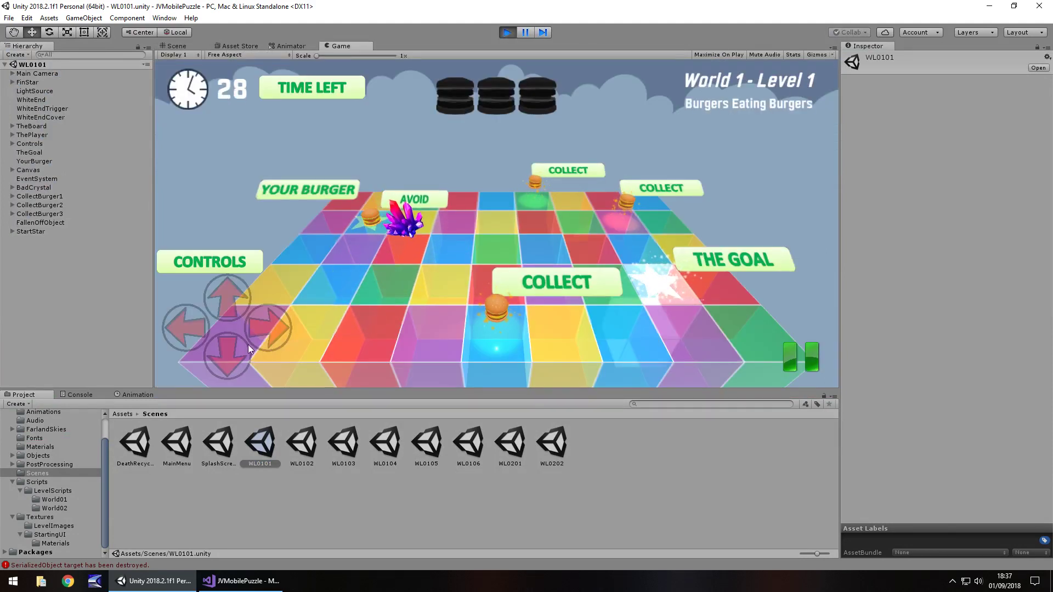
left_click(271, 327)
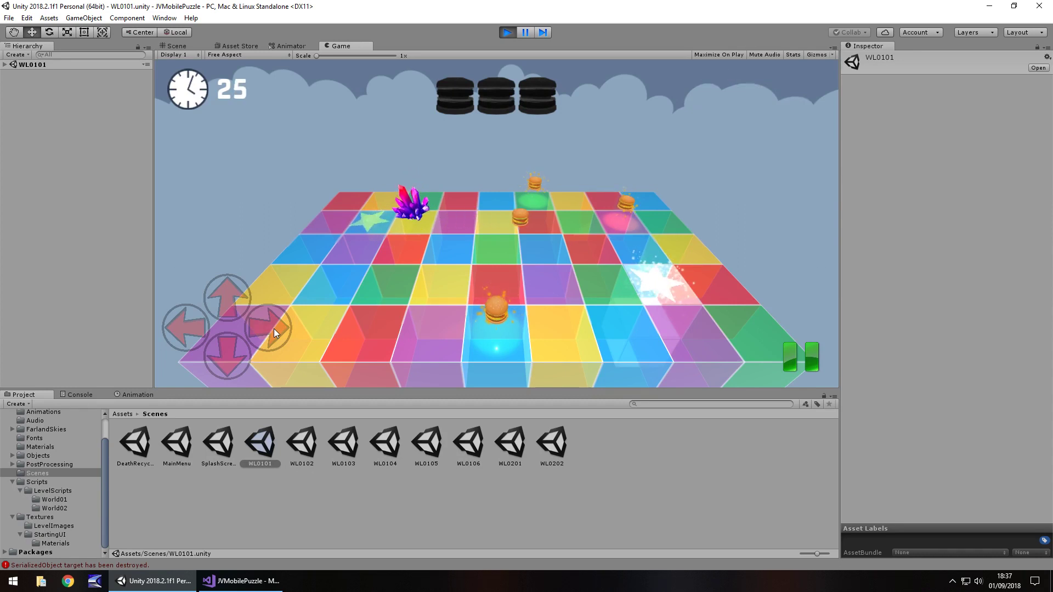
left_click(228, 358)
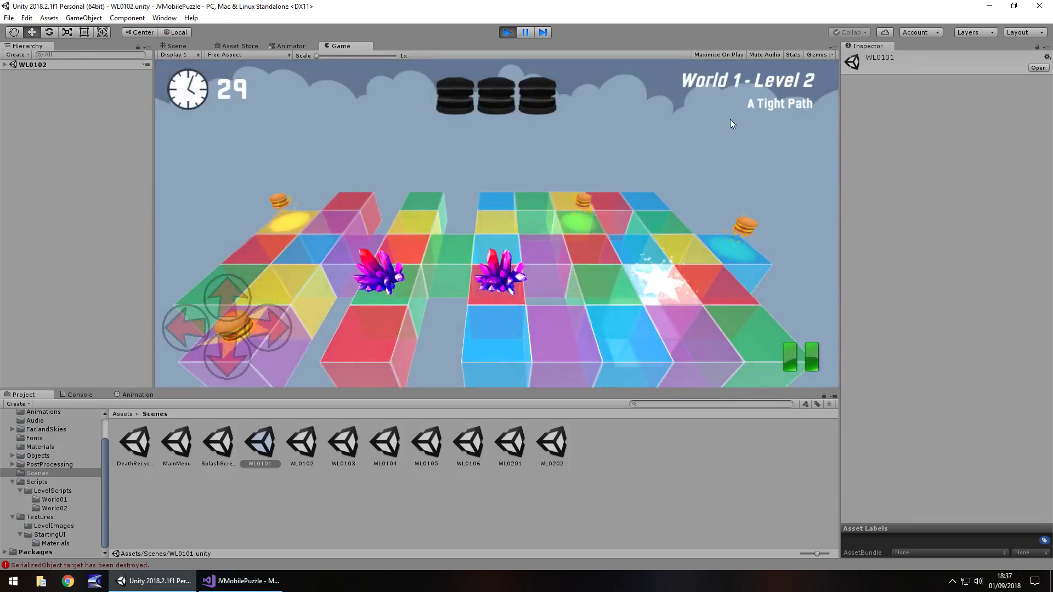
Step: Play World 1 Level 2, steering the burger across the narrow path to the goal
left_click(226, 353)
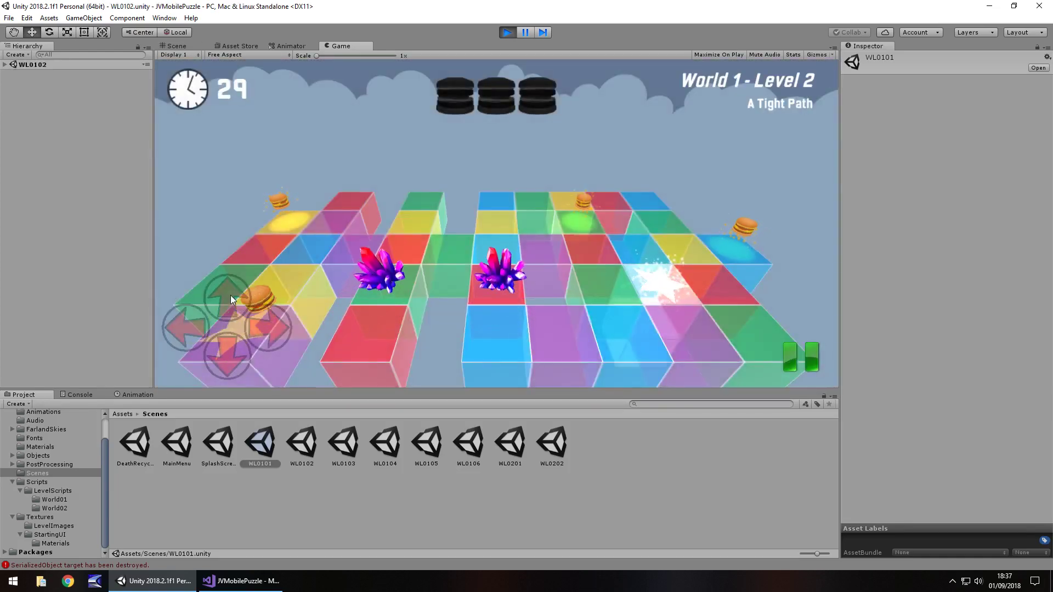
left_click(230, 295)
left_click(270, 328)
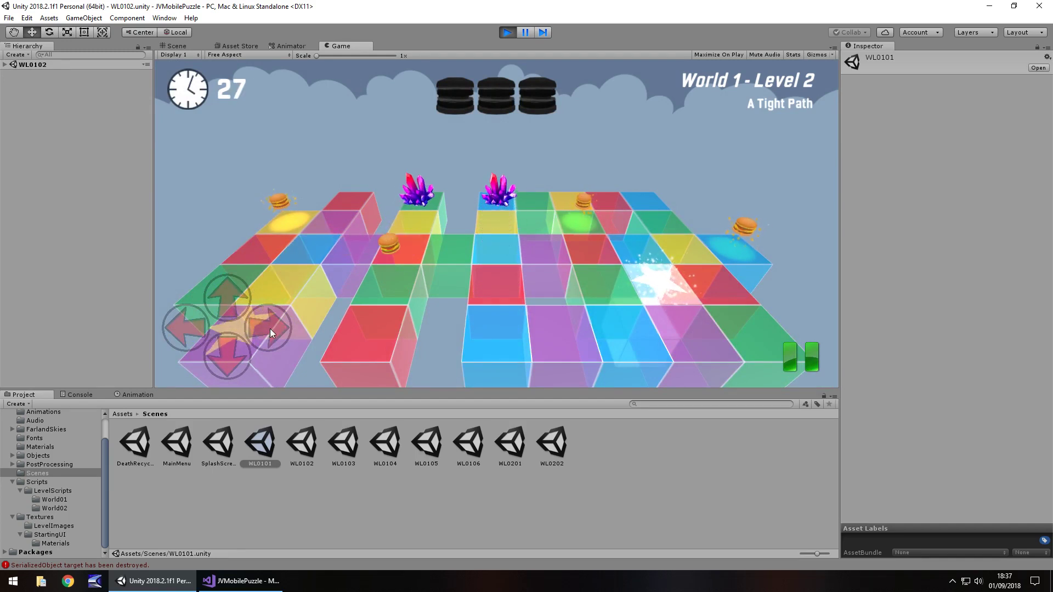
left_click(270, 328)
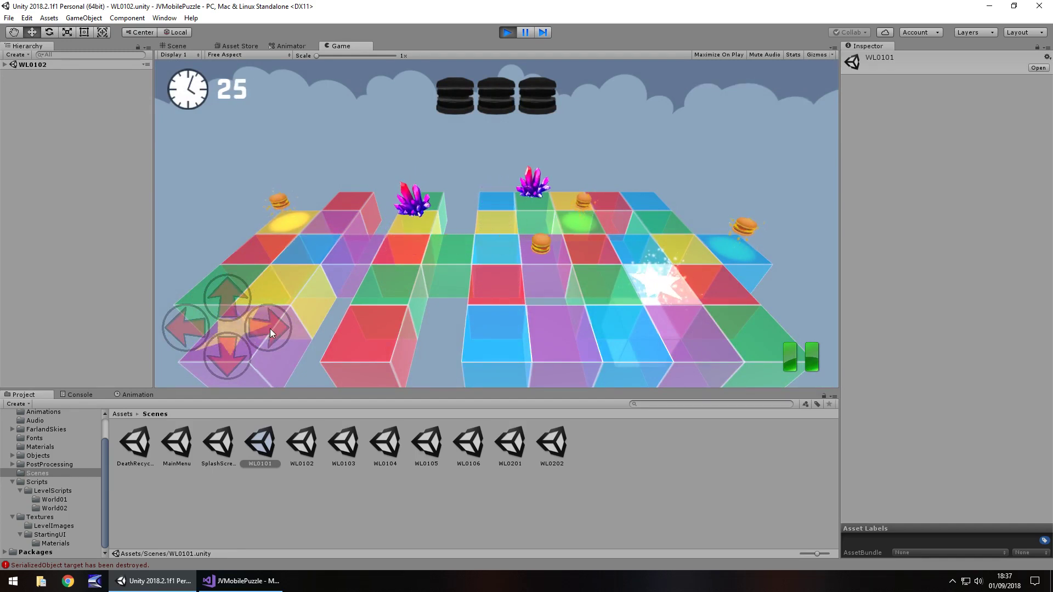
left_click(238, 356)
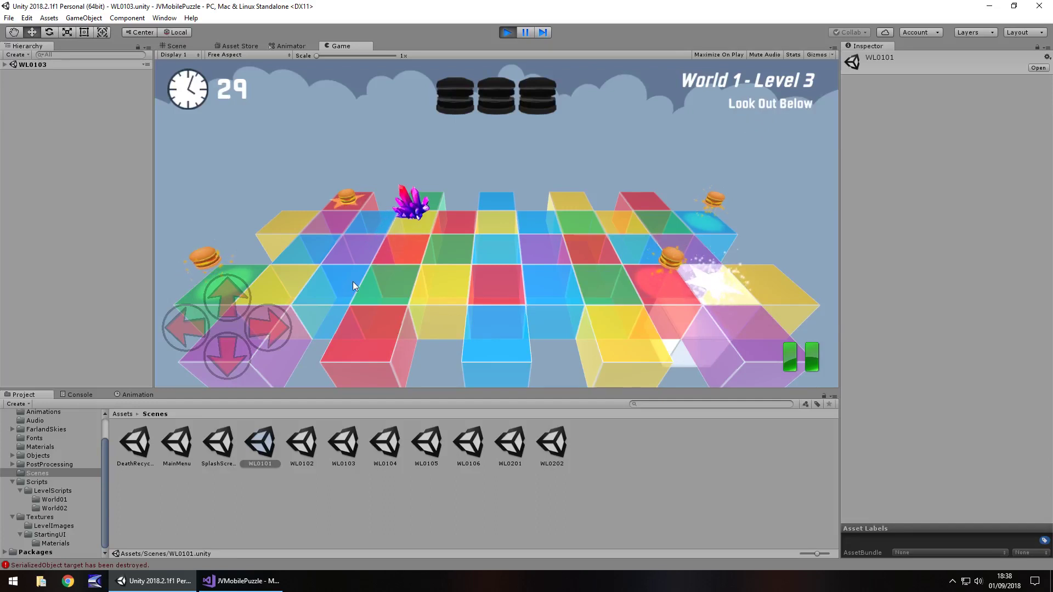
Step: Try to steer the burger across World 1 Level 3 along the second row from the back
left_click(228, 354)
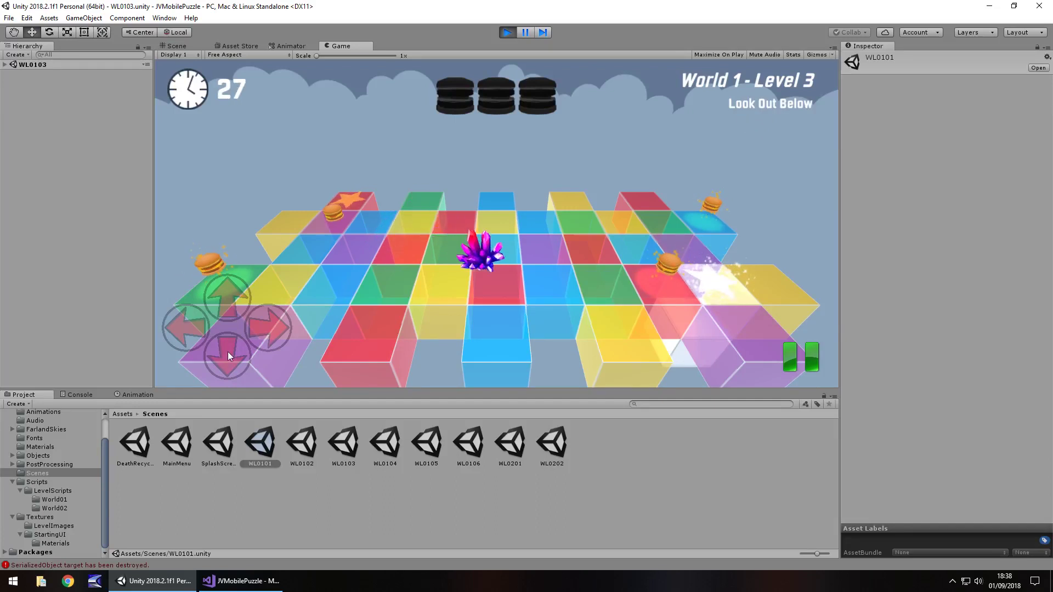
left_click(287, 324)
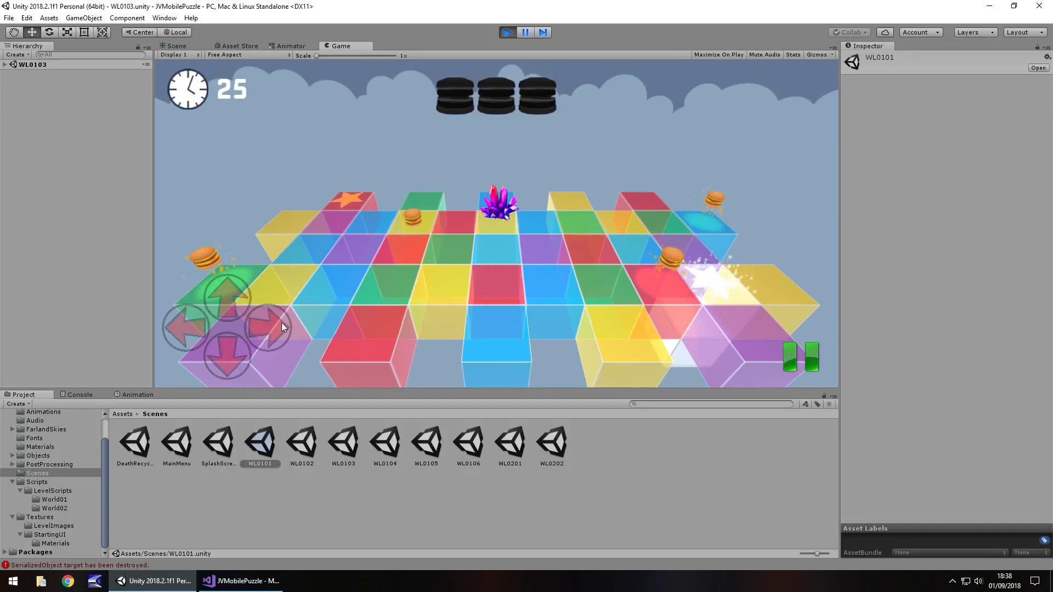
left_click(281, 323)
left_click(281, 323)
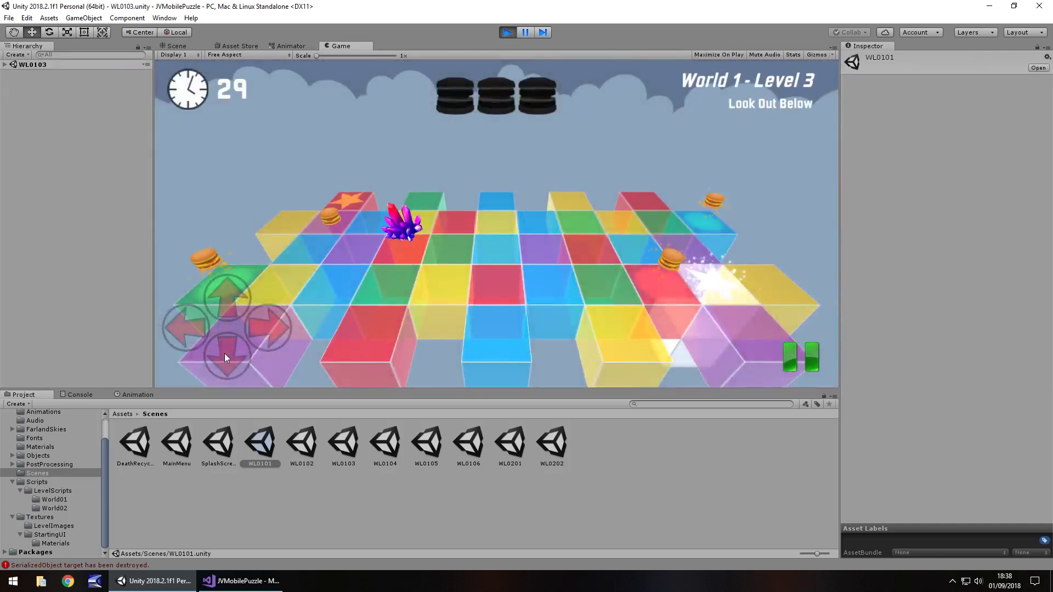
Step: Guide the burger along the fourth row from the back to the goal of World 1 Level 3
left_click(225, 353)
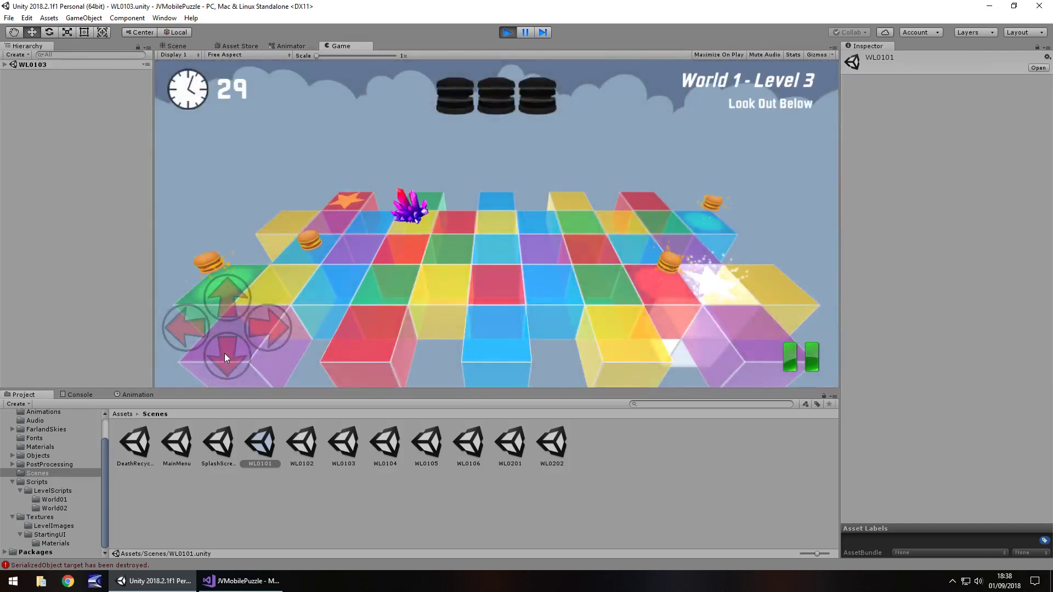
left_click(271, 329)
left_click(279, 327)
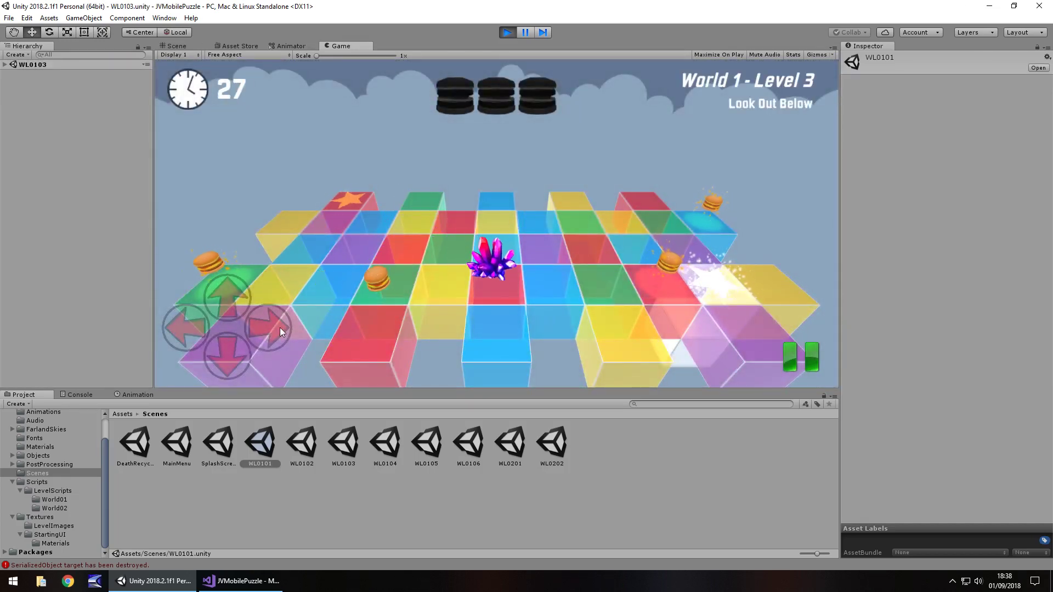
left_click(280, 327)
left_click(279, 328)
left_click(279, 328)
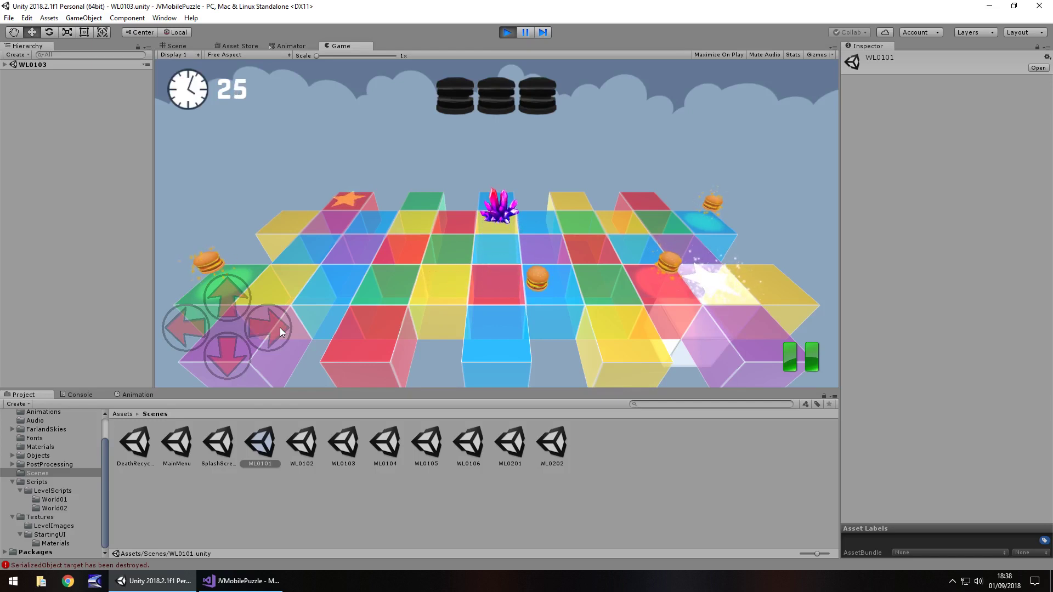
left_click(280, 327)
left_click(279, 327)
left_click(279, 327)
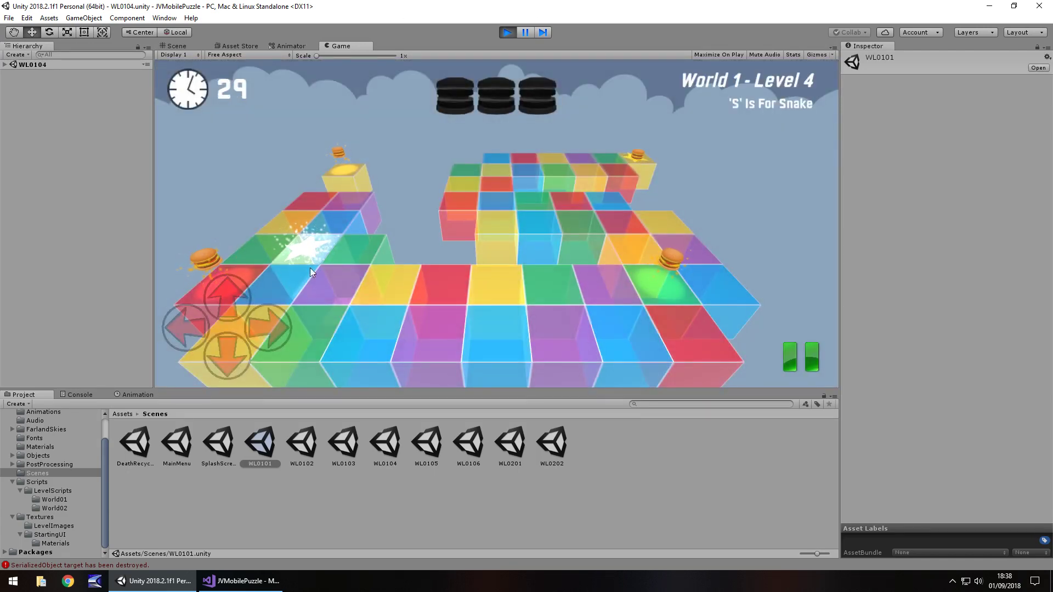
Step: Play World 1 Level 4 along the winding path, collecting the burger on the green tile before the goal
left_click(186, 324)
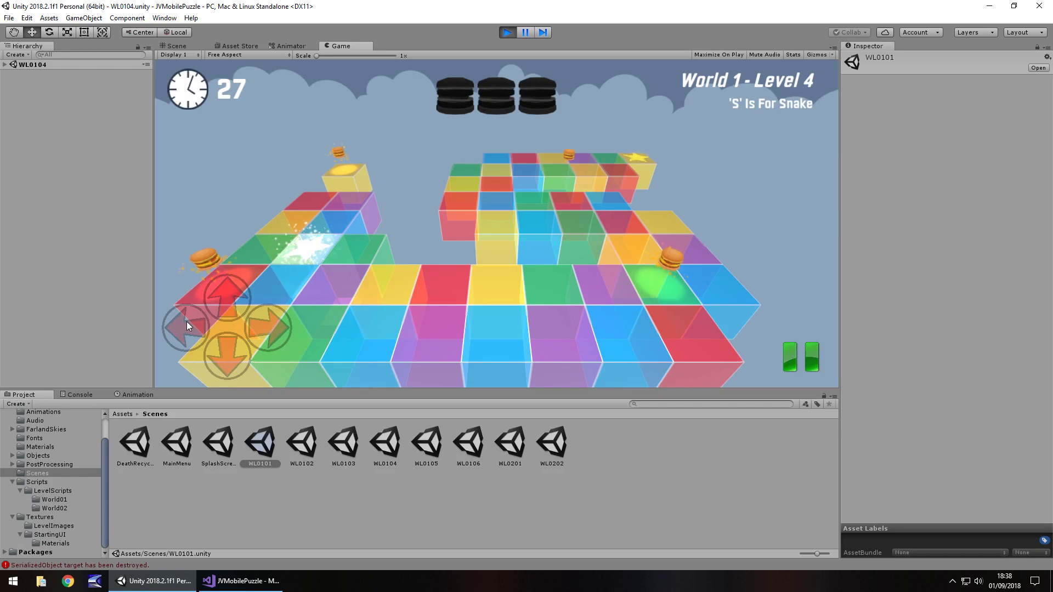
left_click(235, 353)
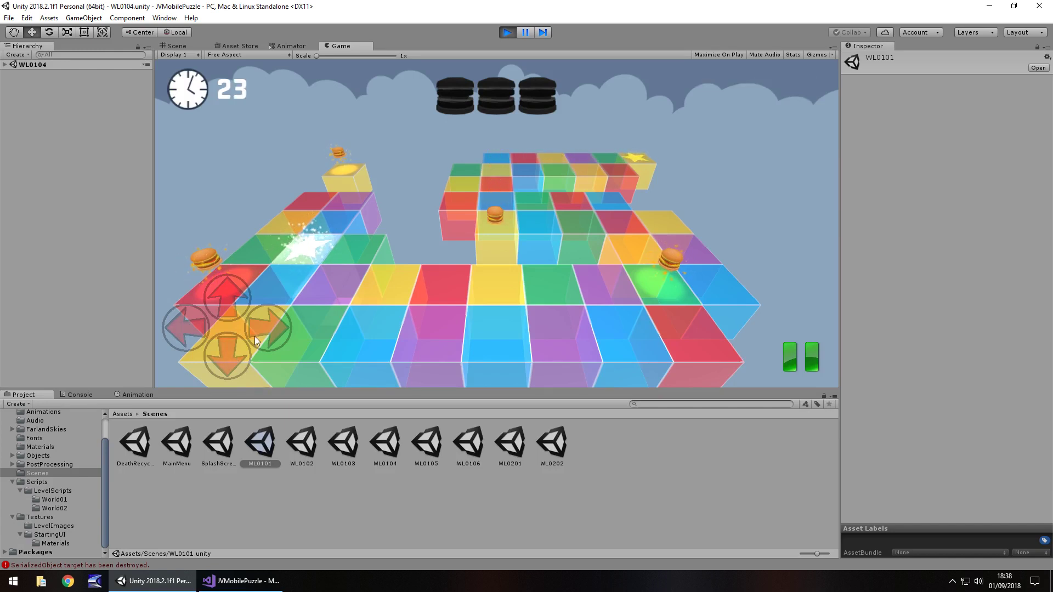
left_click(277, 320)
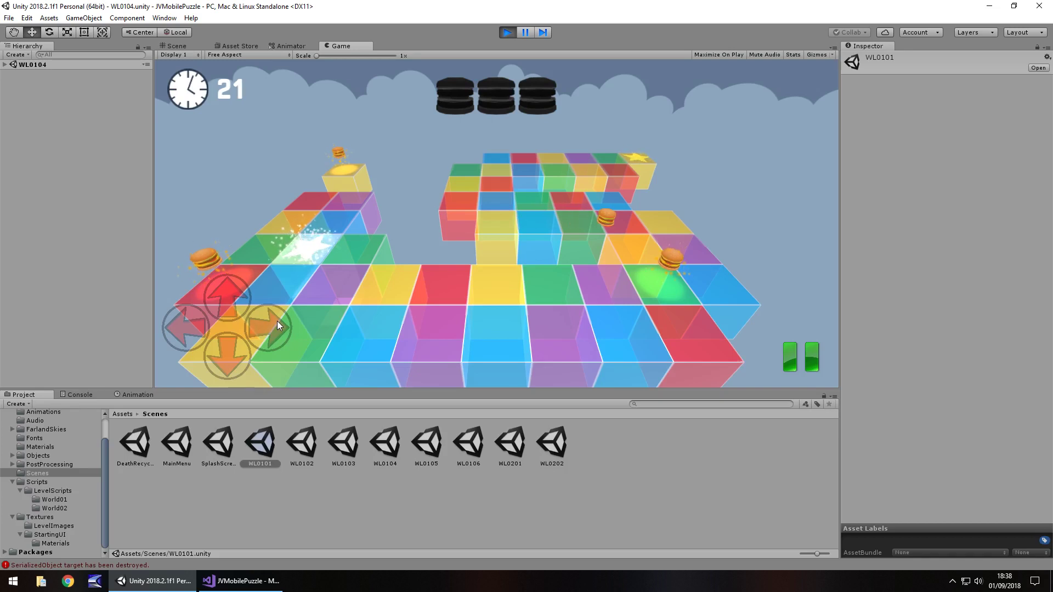
left_click(224, 352)
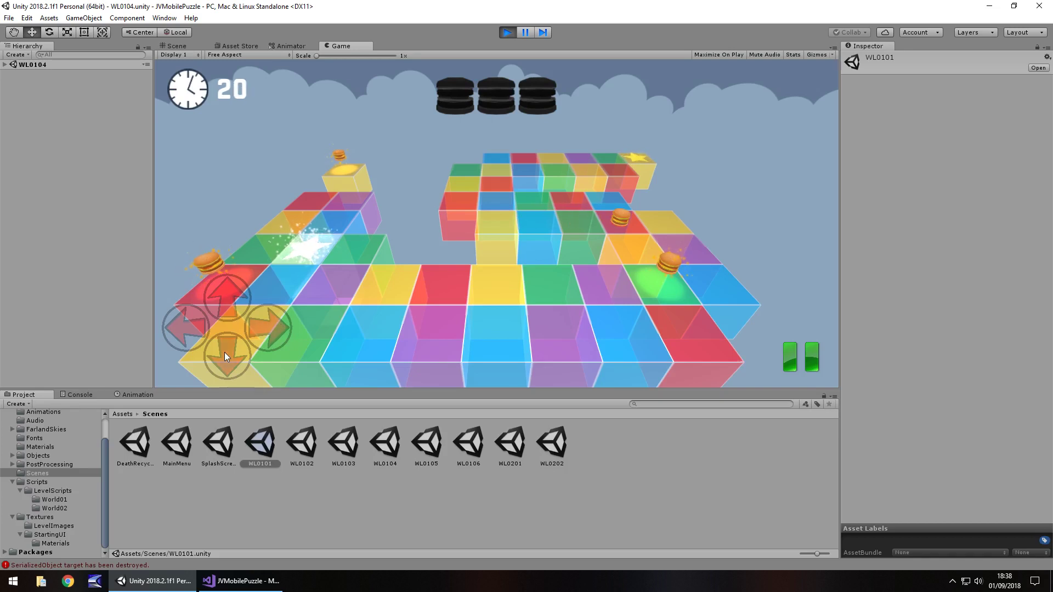
left_click(180, 325)
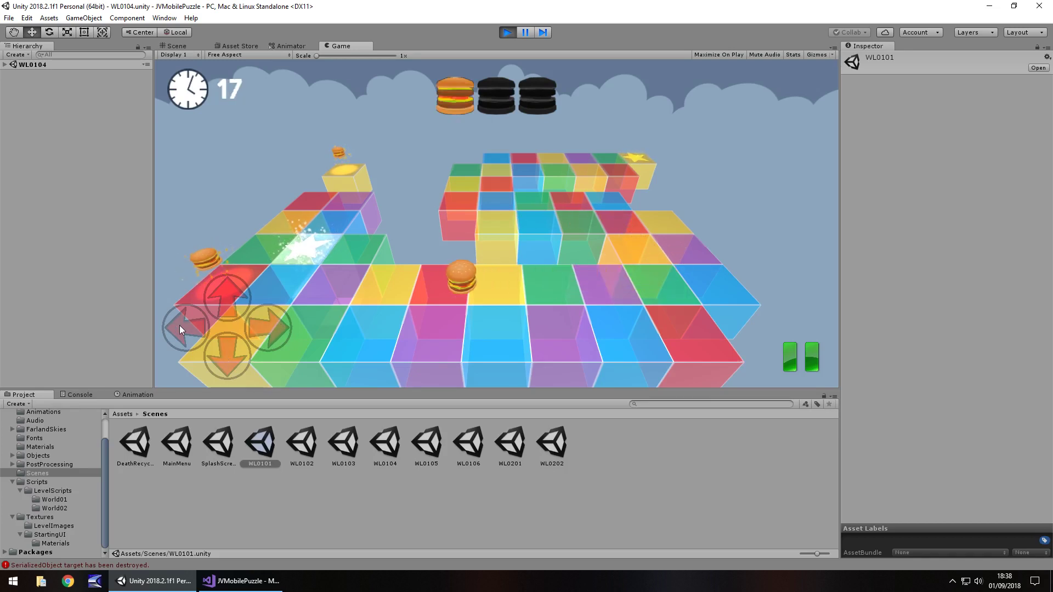
left_click(225, 297)
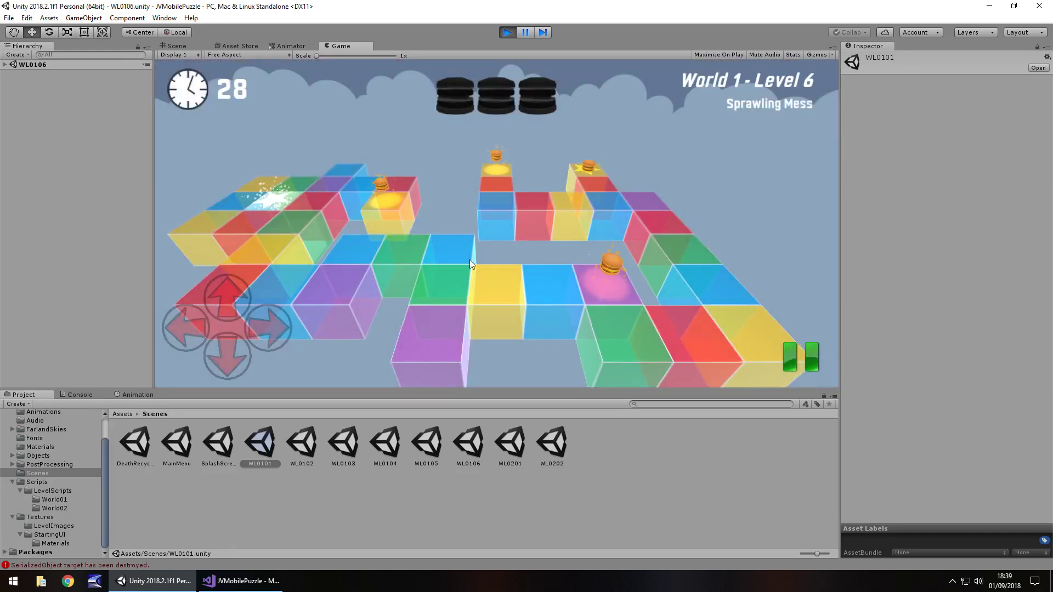
Step: Play World 1 Level 6 to its goal, collecting the burger on the pink-lit tile on the way
left_click(232, 356)
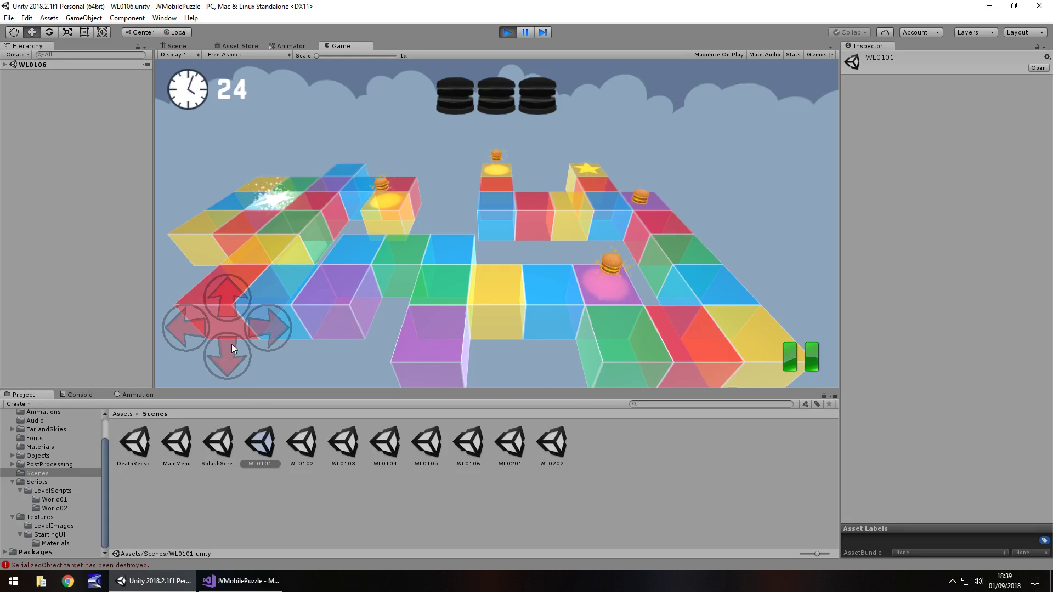
left_click(228, 346)
left_click(226, 348)
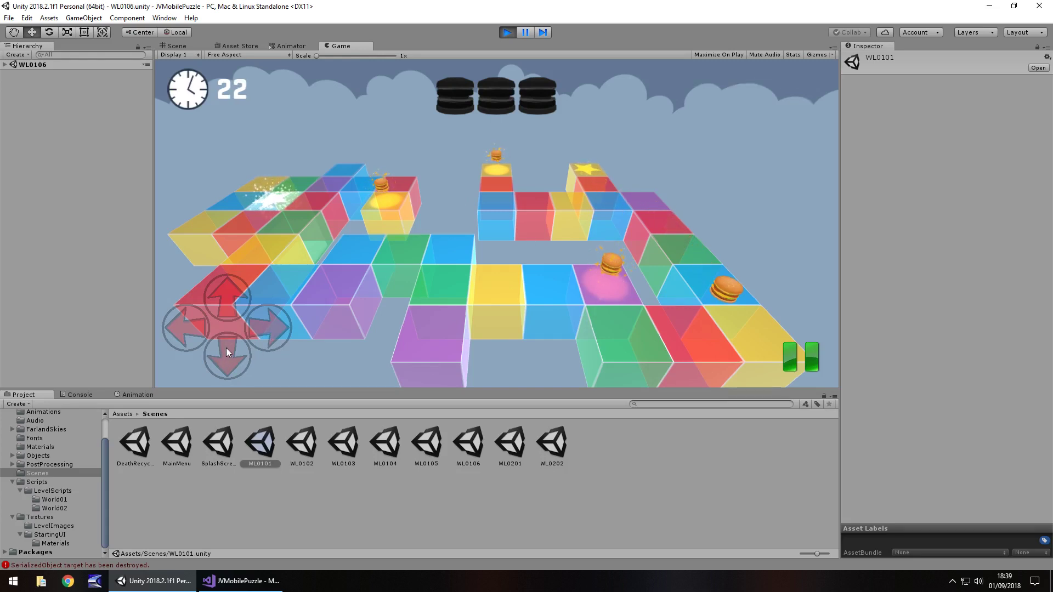
left_click(196, 333)
left_click(229, 302)
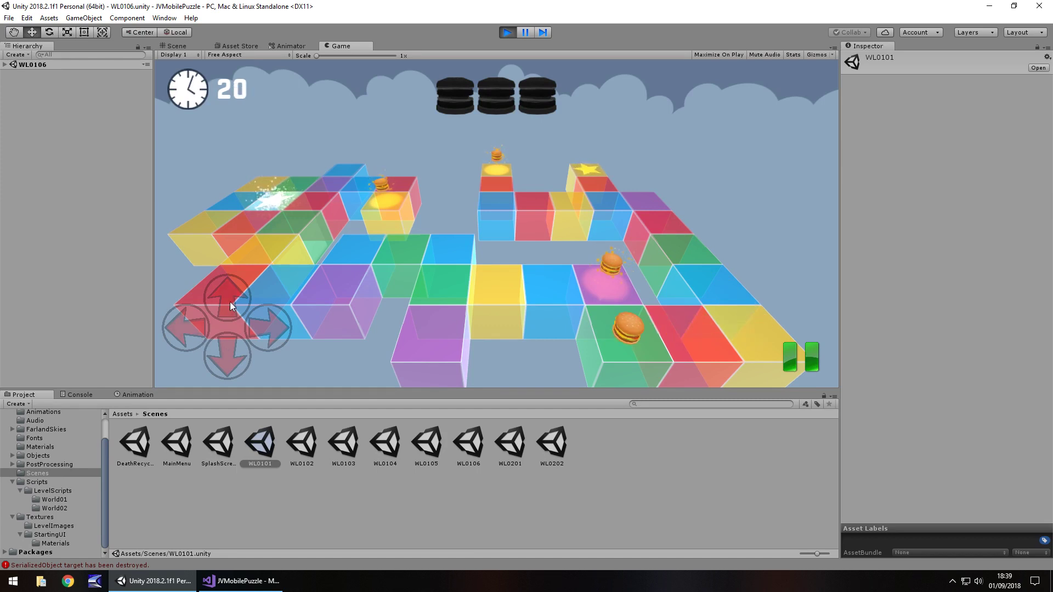
left_click(187, 322)
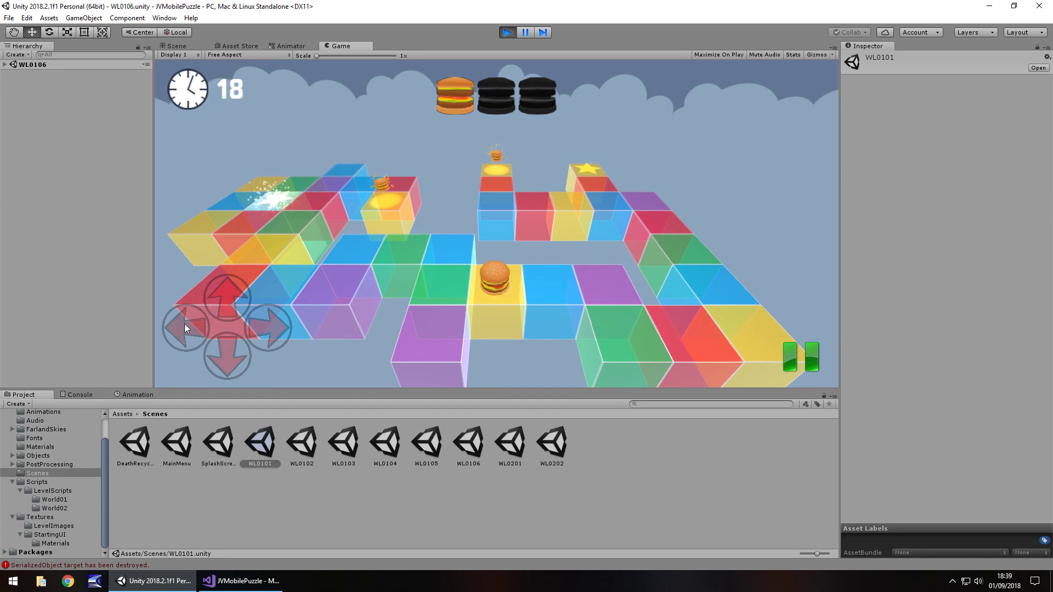
left_click(184, 323)
left_click(225, 297)
left_click(186, 326)
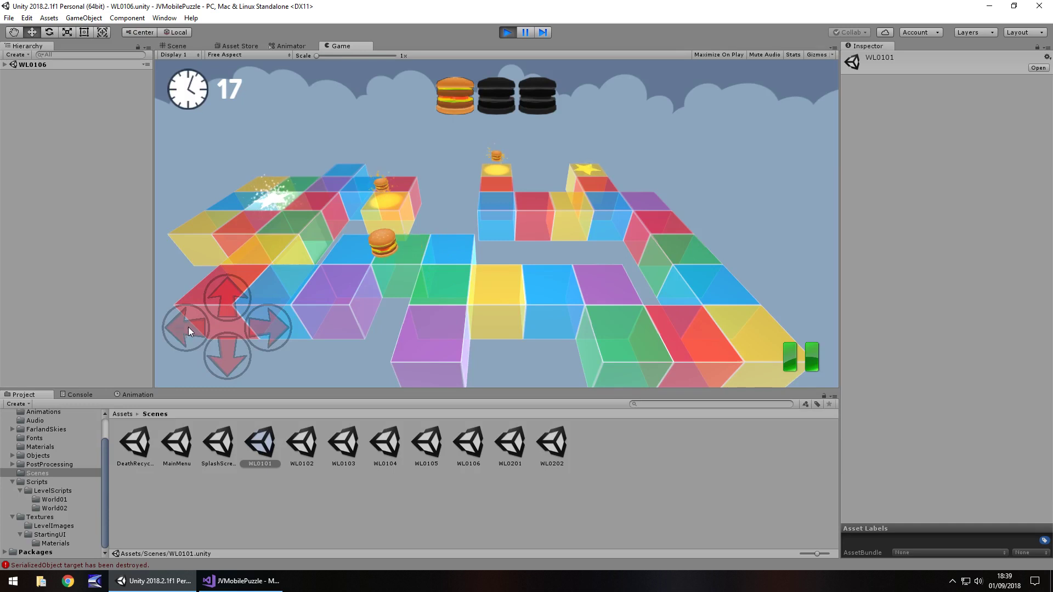
left_click(222, 350)
left_click(199, 327)
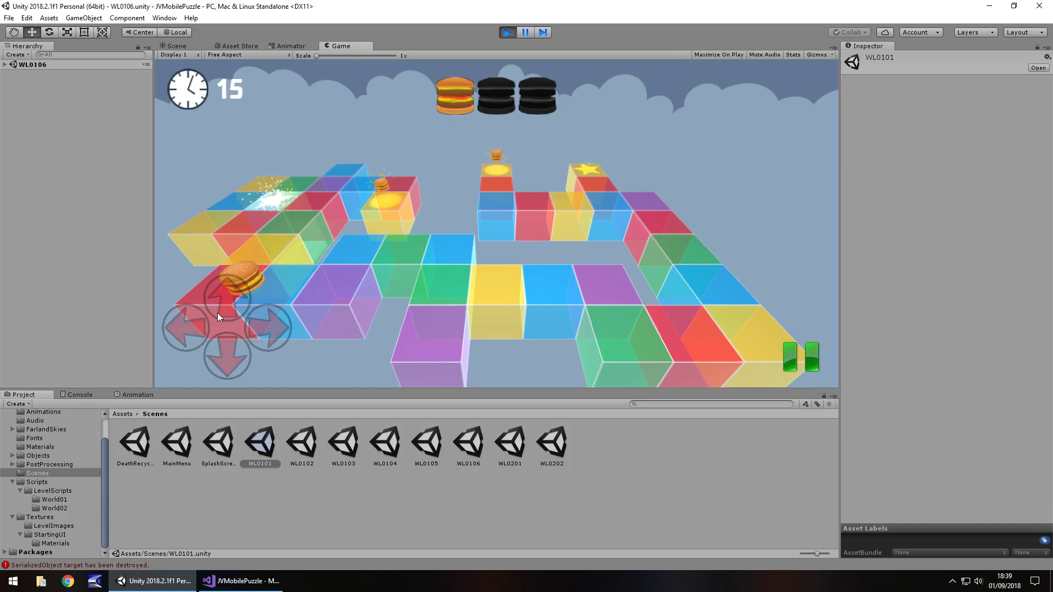
left_click(229, 299)
left_click(193, 320)
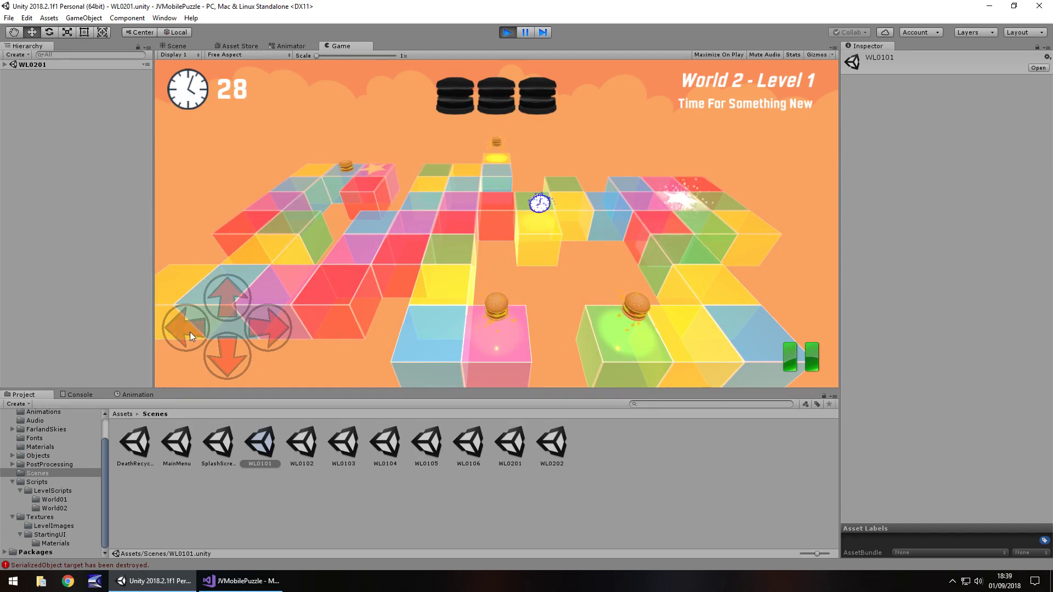
Step: Play World 2 Level 1 across the long connected row to its goal and end the play test in World 2 Level 2
left_click(234, 353)
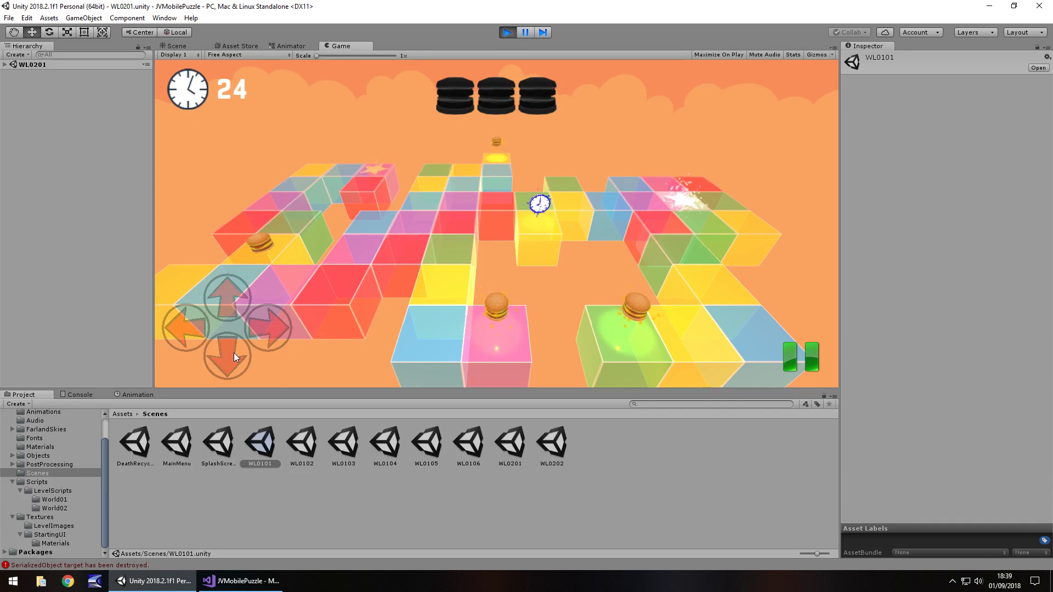
left_click(273, 331)
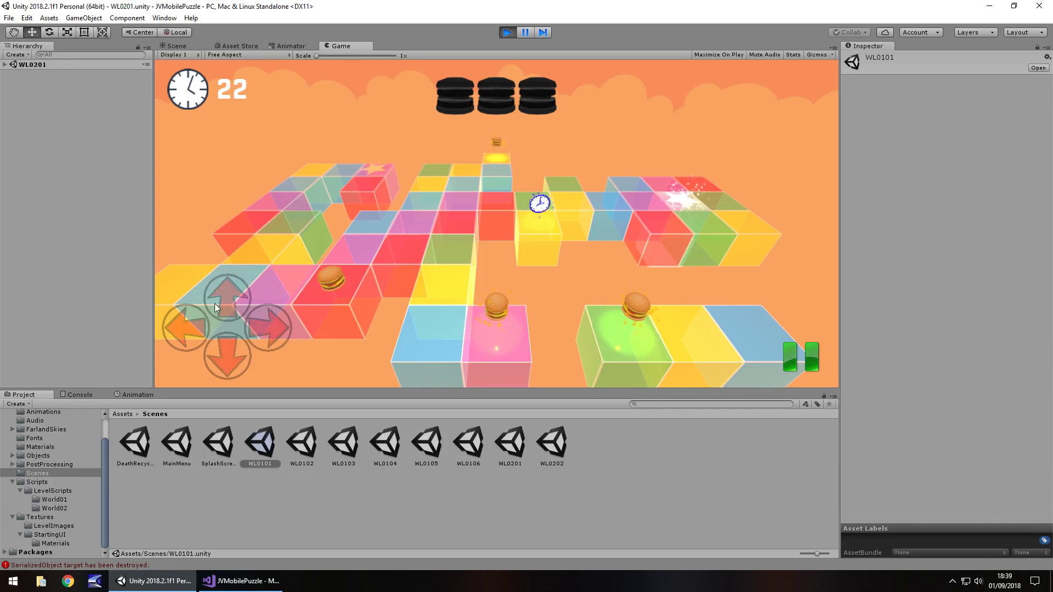
left_click(235, 290)
left_click(271, 320)
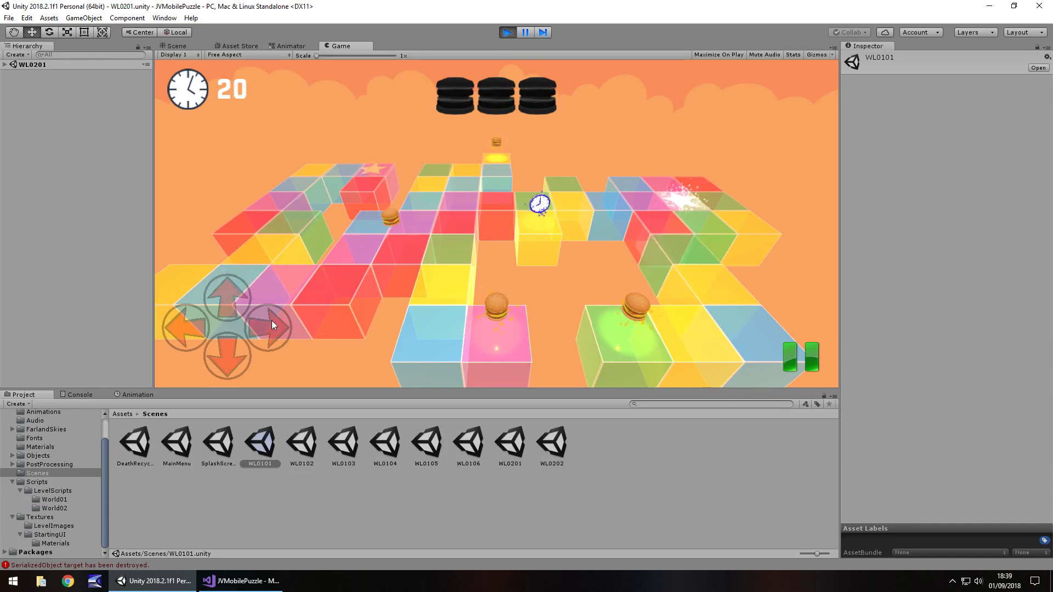
left_click(271, 320)
left_click(238, 297)
left_click(272, 322)
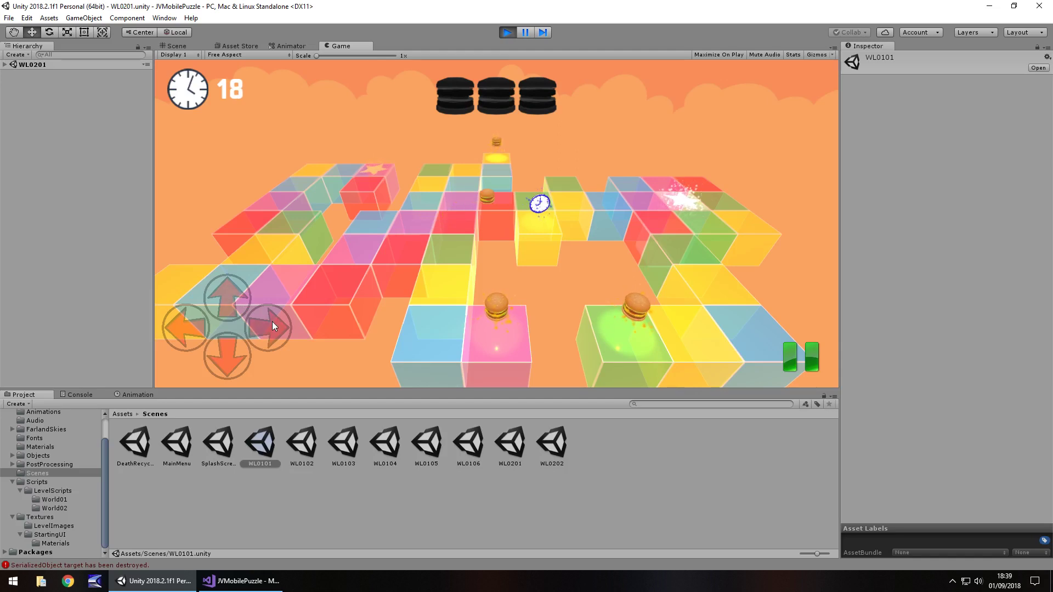
left_click(272, 321)
left_click(272, 321)
left_click(272, 321)
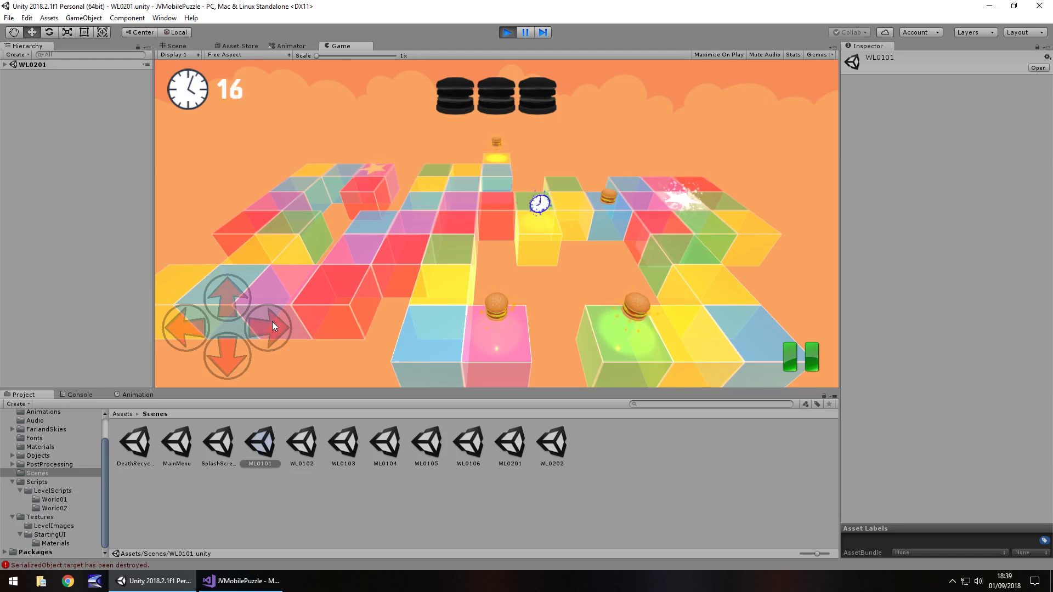
left_click(272, 321)
left_click(272, 321)
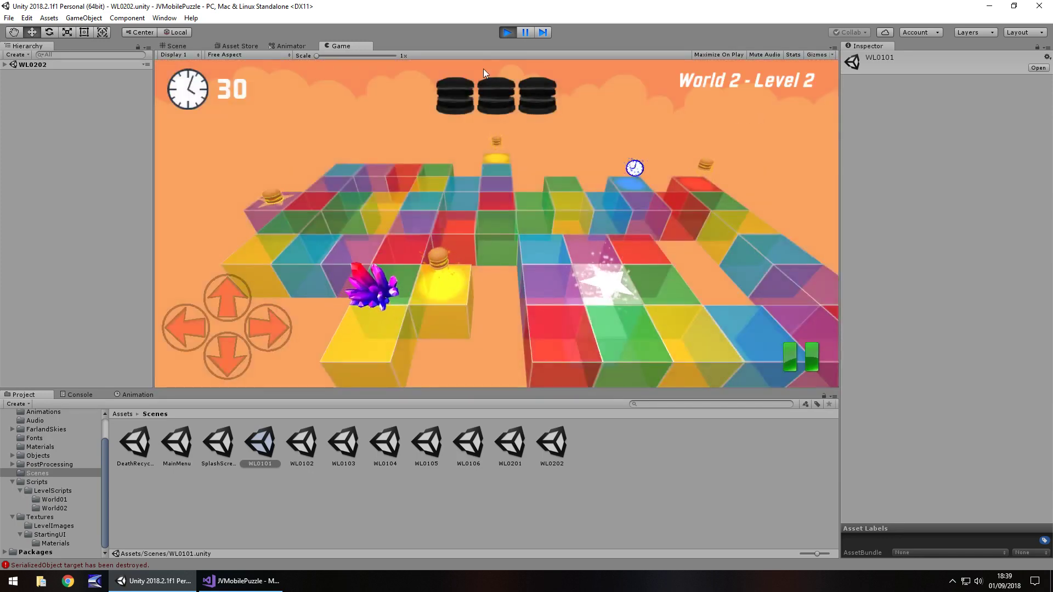
left_click(267, 329)
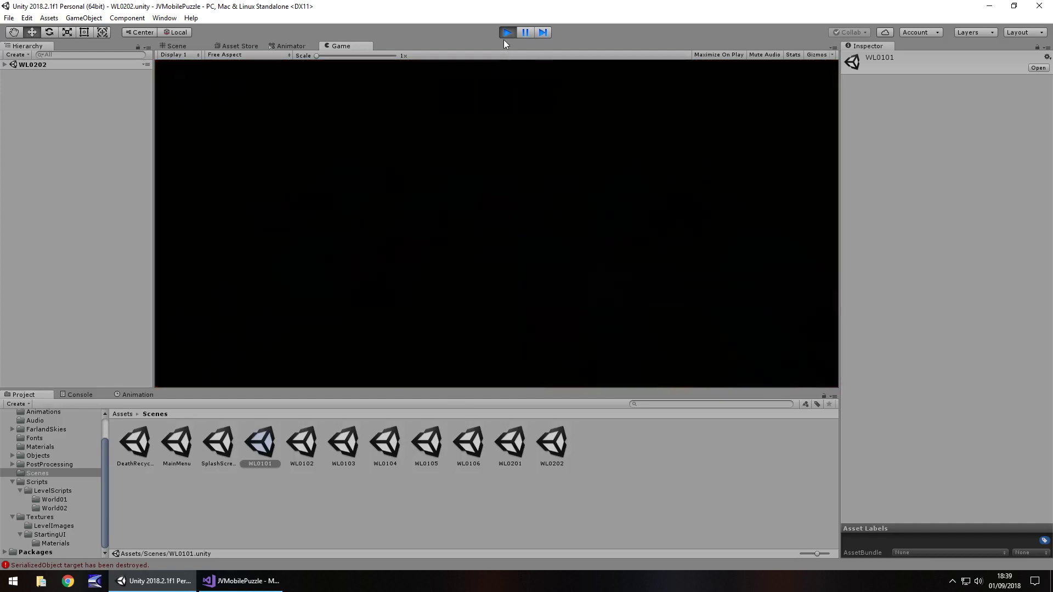
left_click(507, 32)
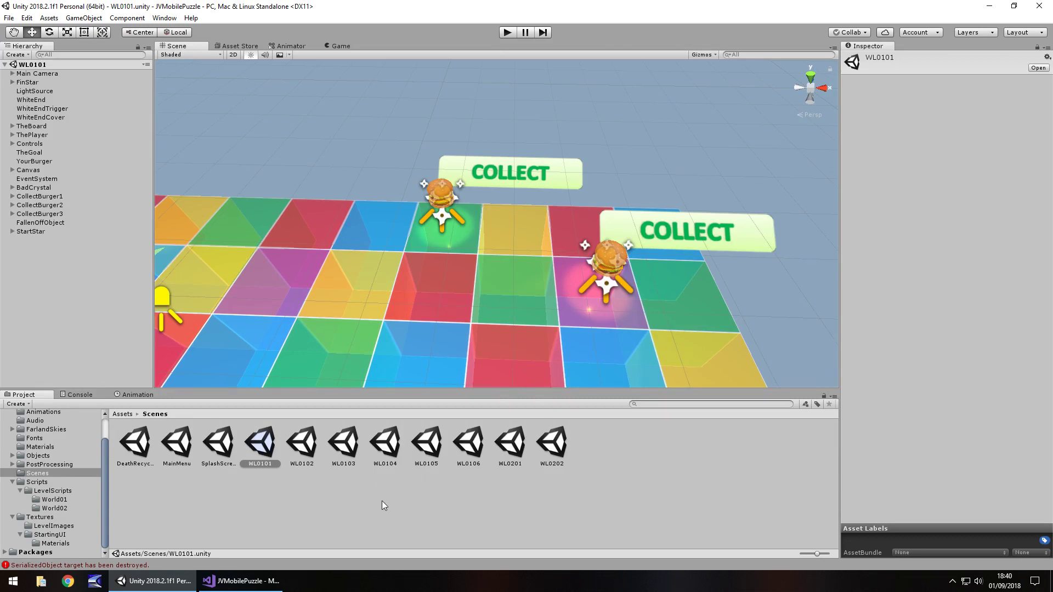
Step: Play-test the MainMenu scene, resetting all of the game's saved data through its options
double_click(176, 444)
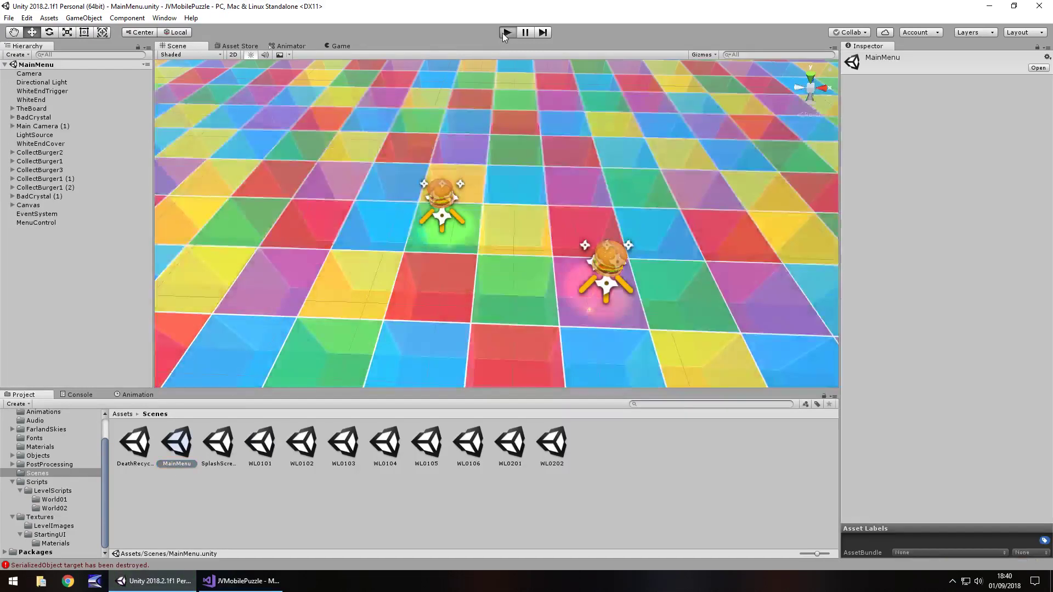
left_click(506, 33)
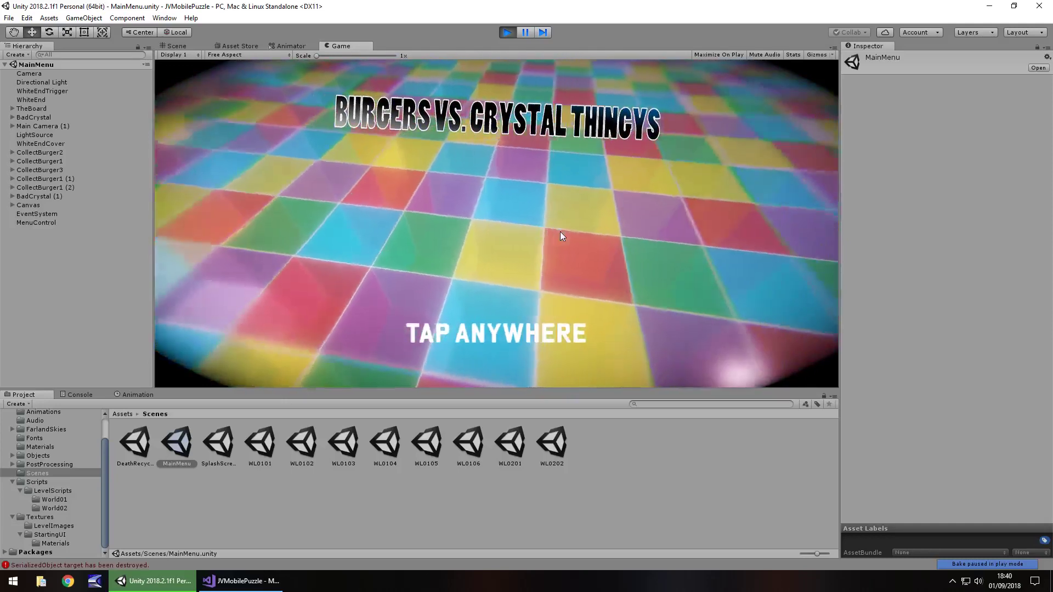
left_click(549, 226)
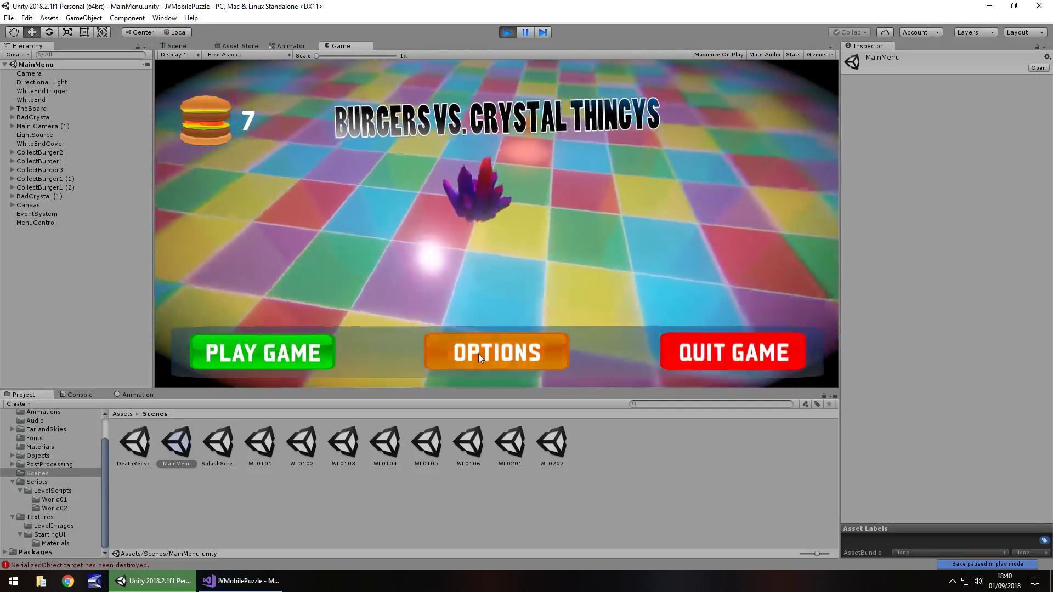
left_click(478, 357)
left_click(235, 292)
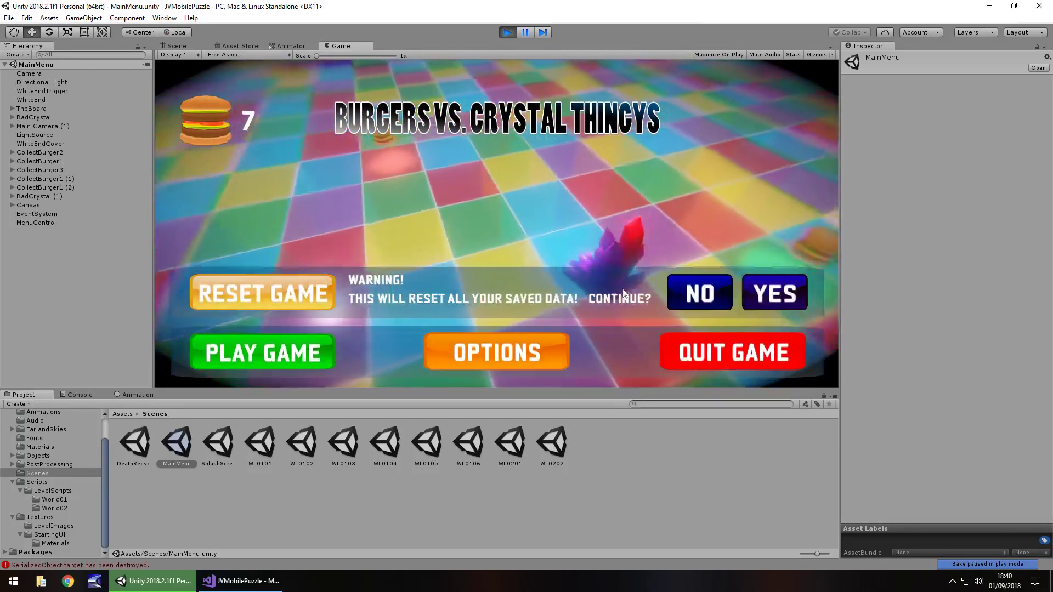
left_click(786, 295)
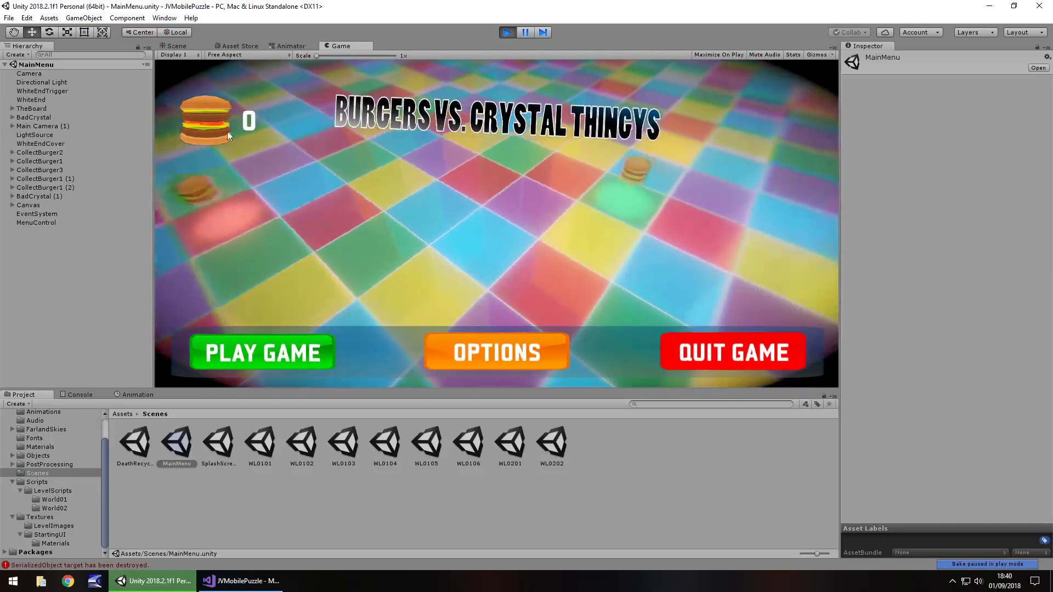
left_click(507, 33)
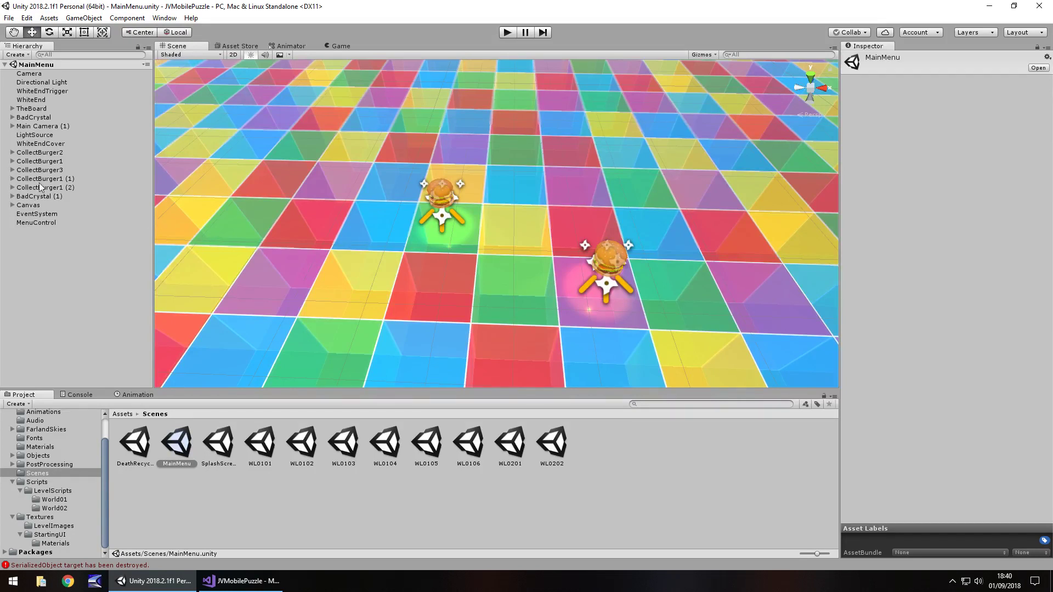
Step: Duplicate MenuPanel01 inside the Canvas and rename the copy World01Panel
left_click(12, 205)
left_click(44, 257)
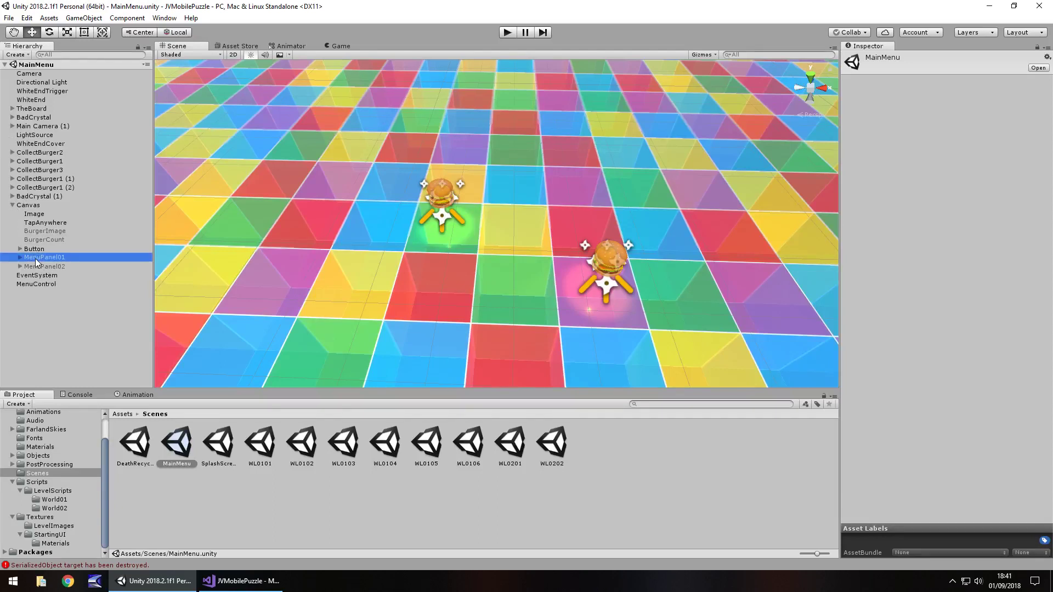
key("ctrl+d")
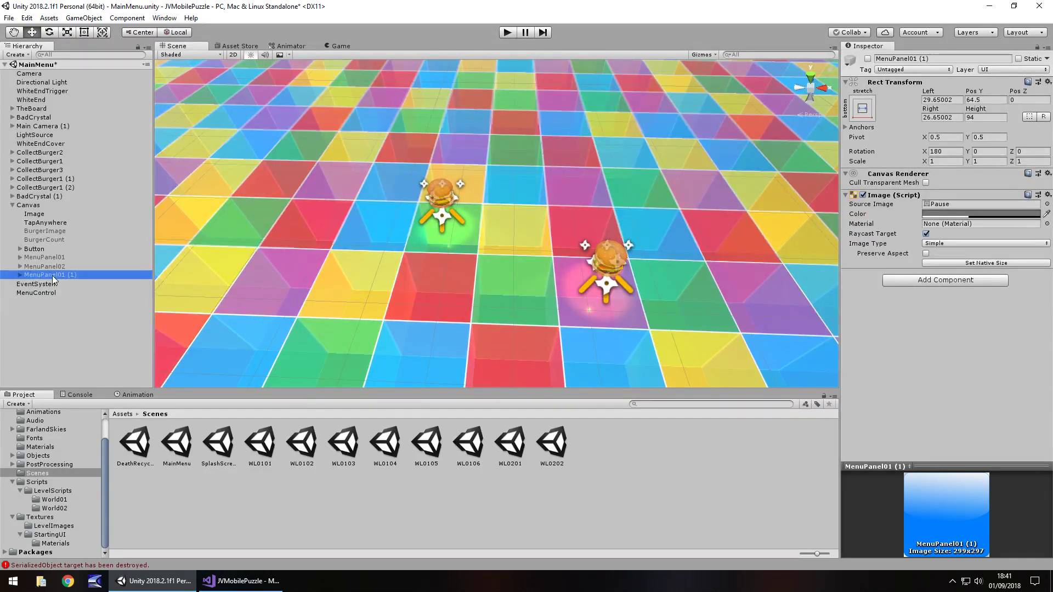
left_click(36, 275)
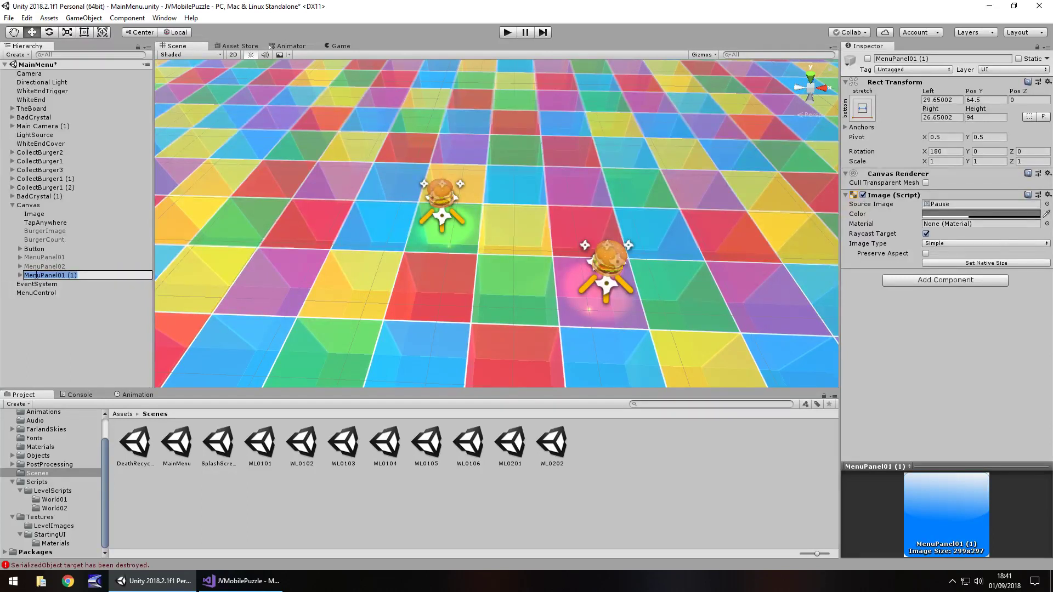
type("Leve")
type("l")
key("BackSpace")
key("BackSpace")
key("BackSpace")
key("BackSpace")
key("BackSpace")
type("World01Panel")
key("Return")
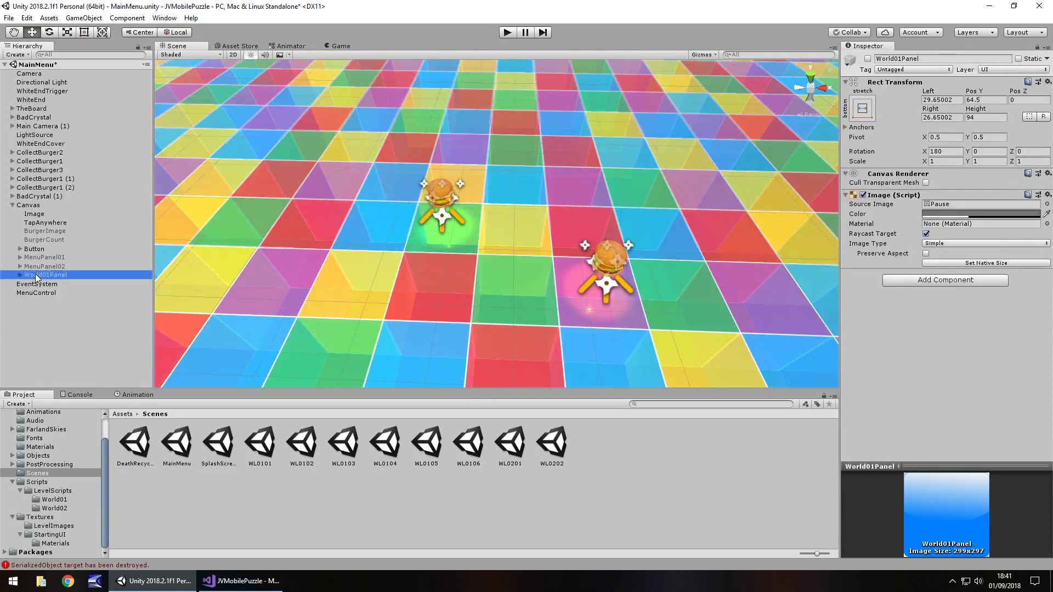
Step: Activate World01Panel and set its anchor preset to stretch in both directions
left_click(21, 275)
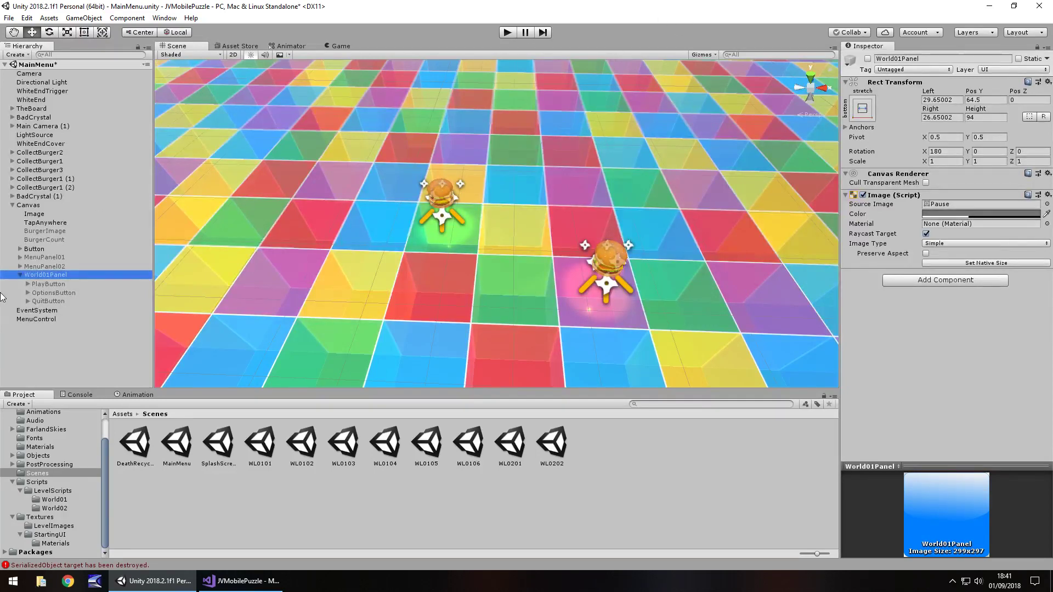
left_click(867, 59)
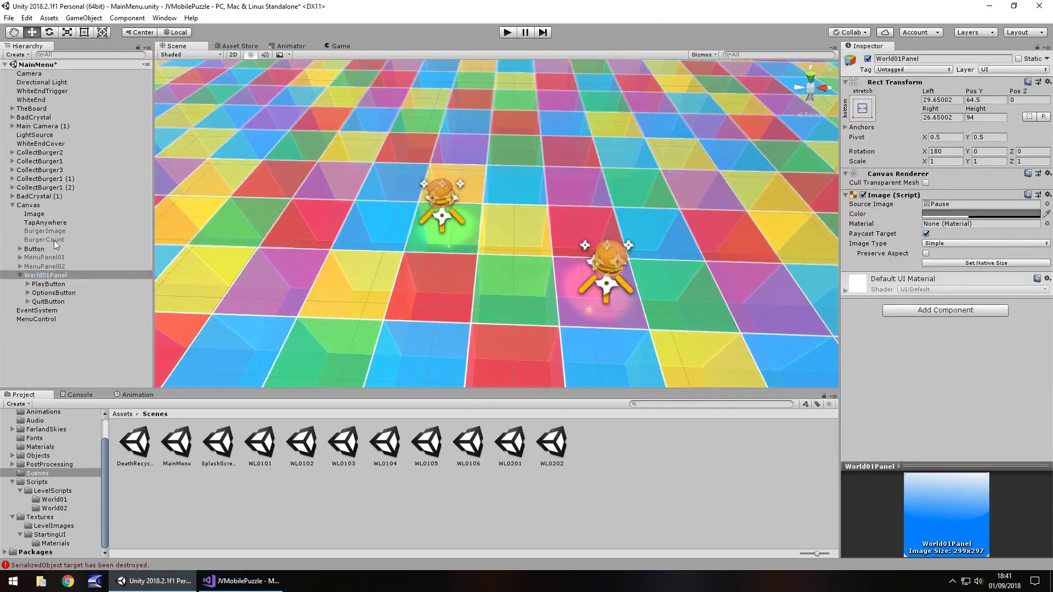
double_click(46, 275)
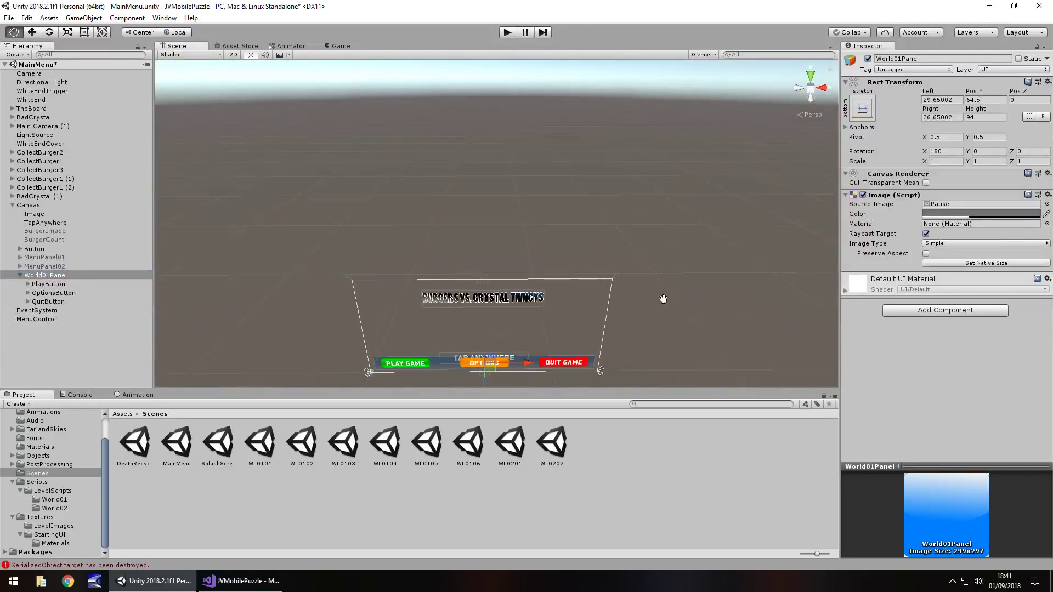
scroll(613, 223, "up", 8)
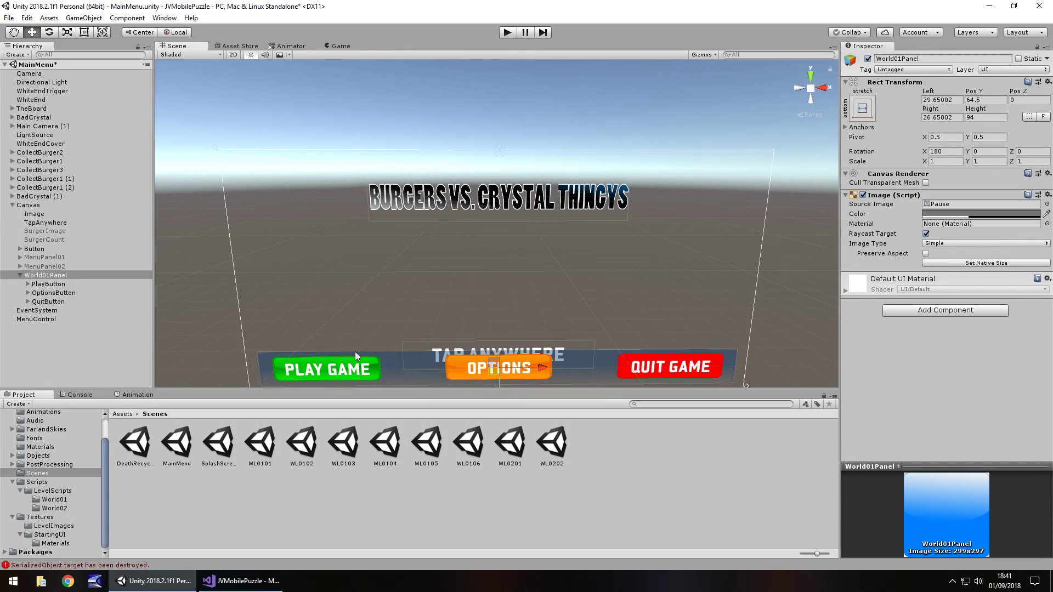
left_click(868, 111)
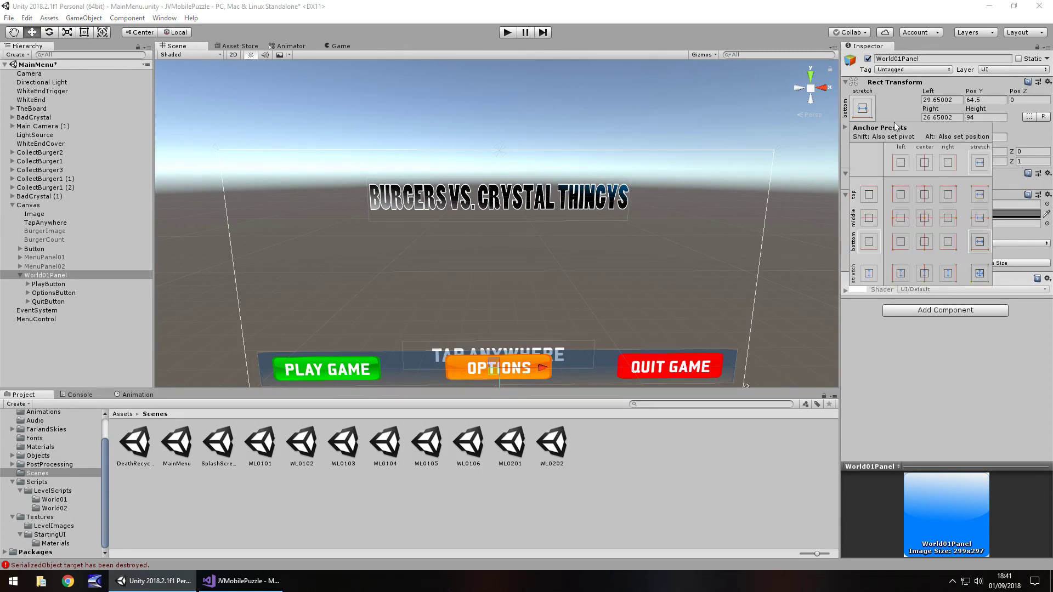
left_click(982, 276)
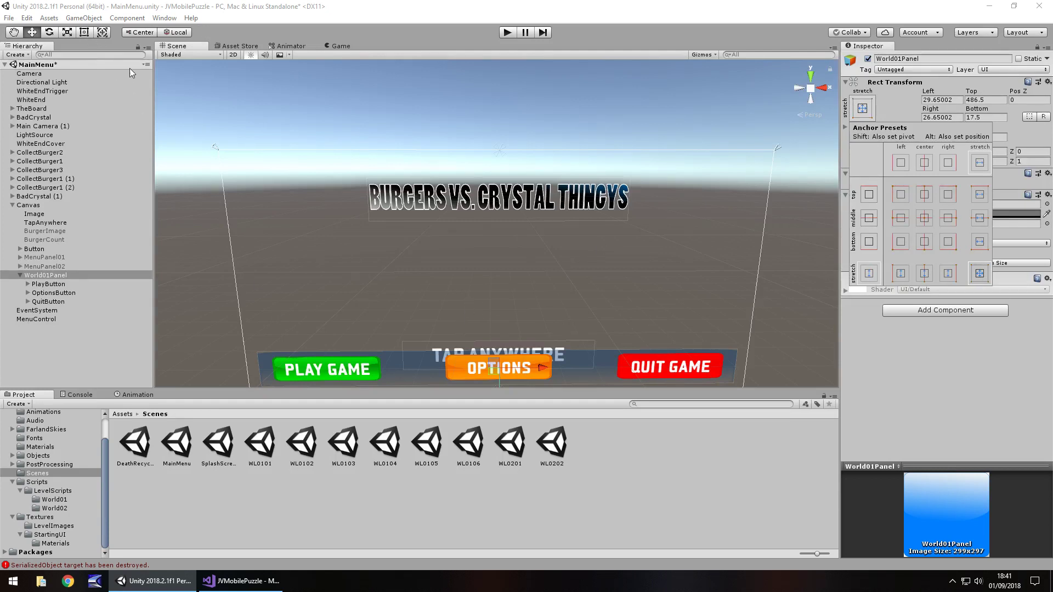
Step: Resize World01Panel with the Rect tool to nearly fill the canvas, with offsets of about 35 left, 28 top, 21 right and 19 bottom
left_click(85, 34)
left_click_drag(390, 365, 391, 341)
left_click(391, 364)
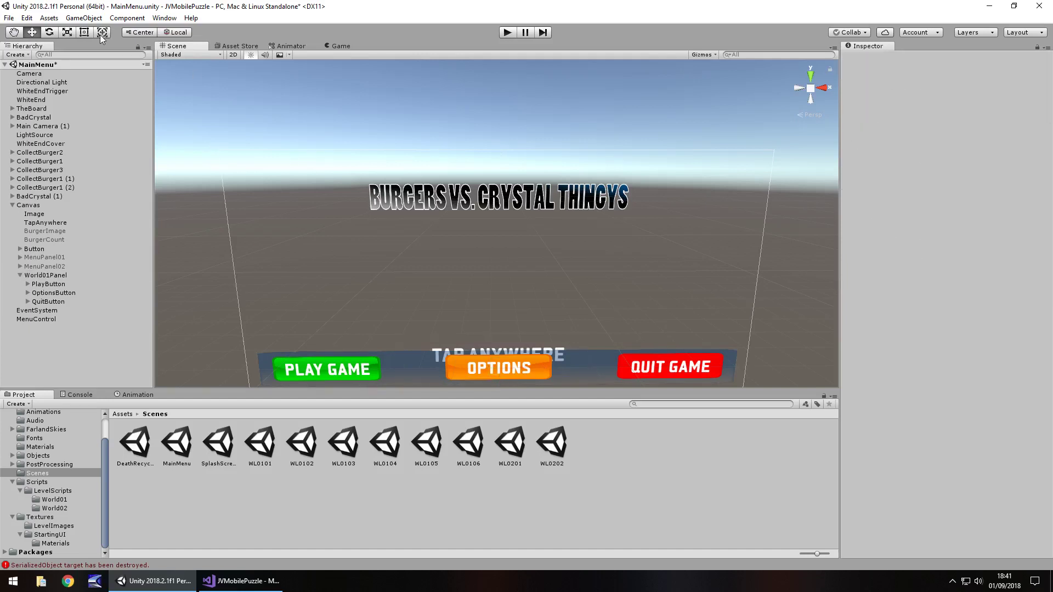
key("t")
left_click_drag(396, 300, 394, 242)
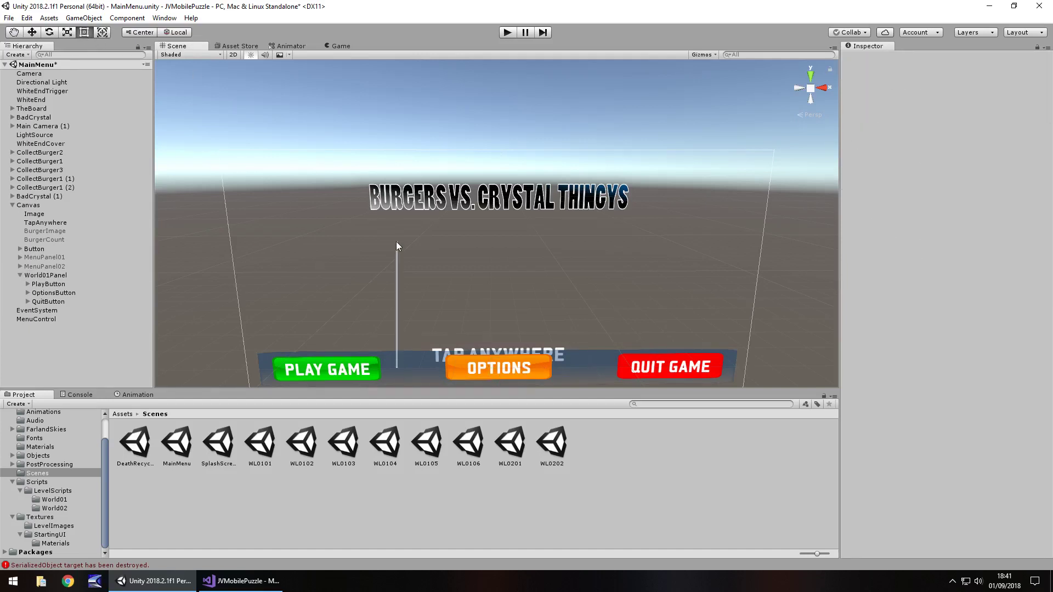
scroll(417, 315, "up", 3)
middle_click_drag(409, 342, 463, 200)
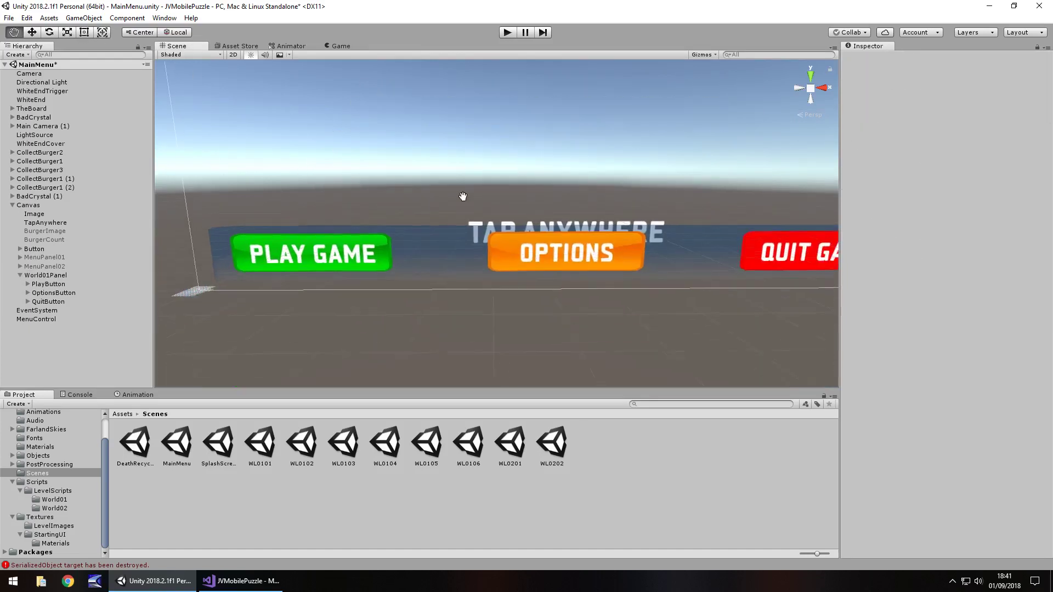
left_click(422, 248)
scroll(433, 256, "down", 4)
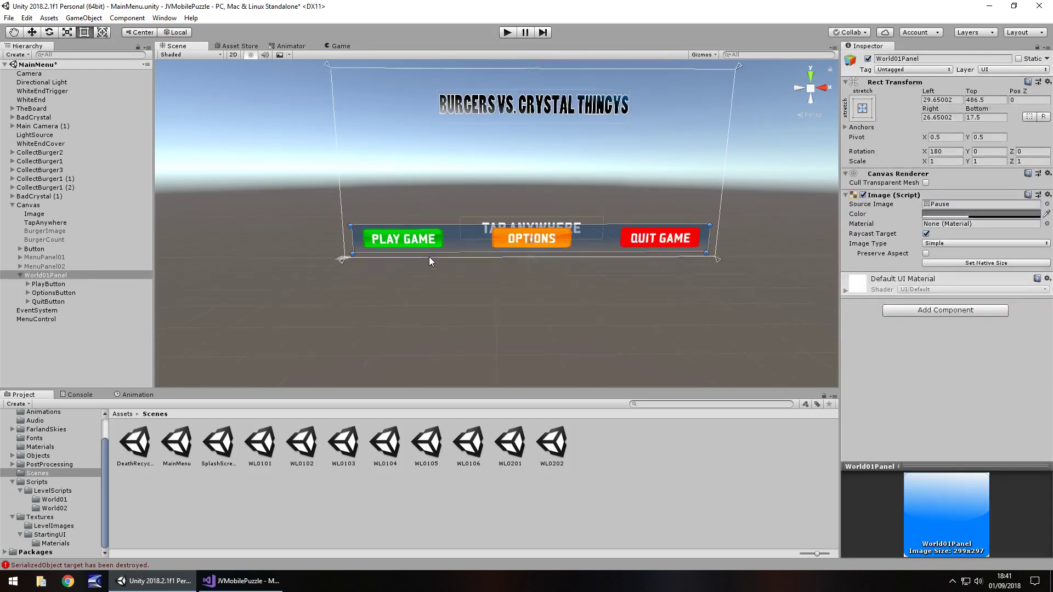
left_click_drag(453, 238, 462, 121)
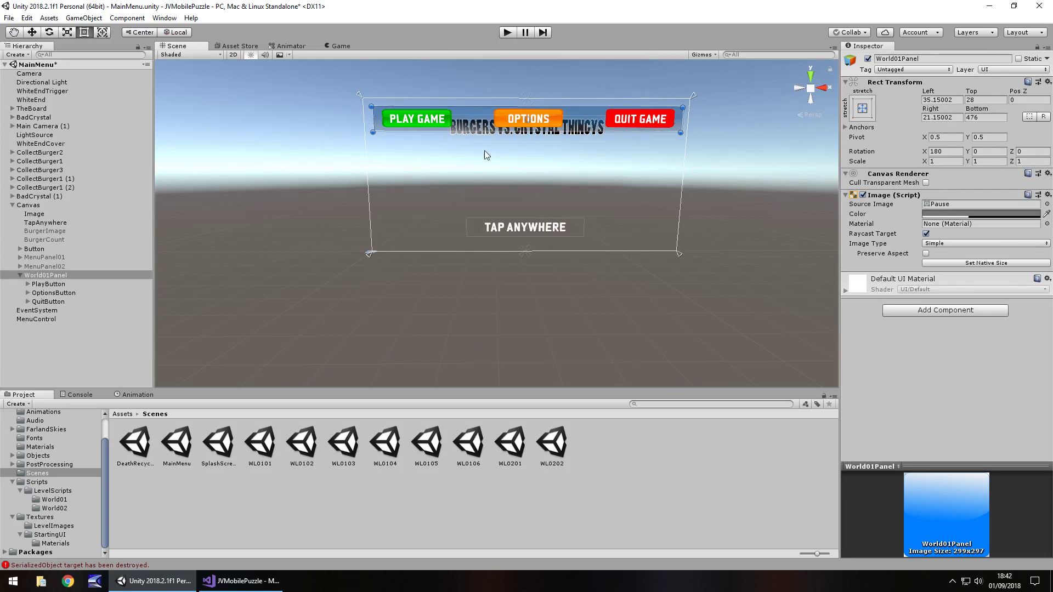
left_click_drag(489, 132, 496, 247)
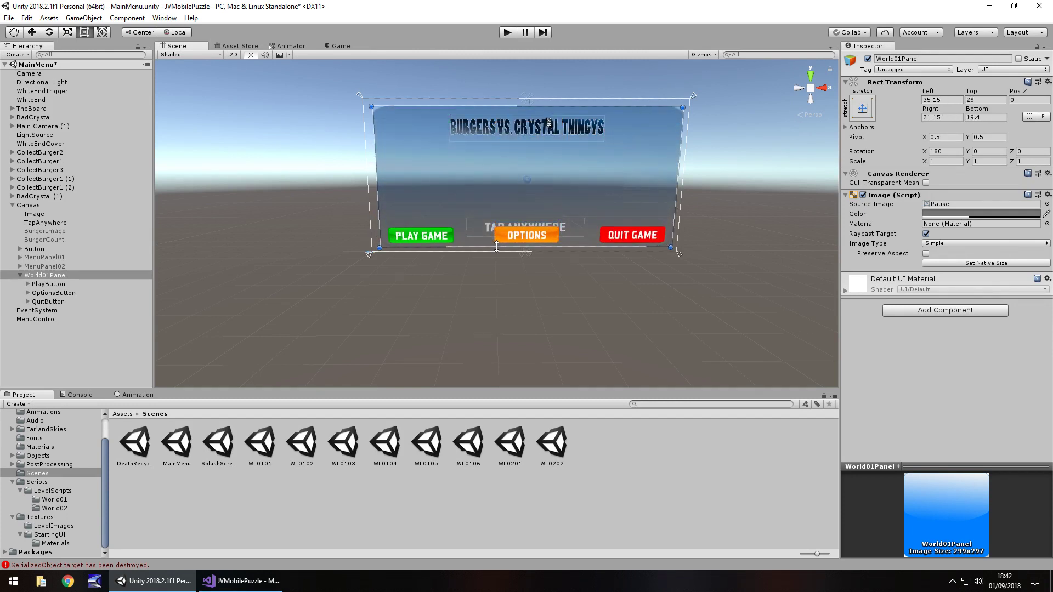
Step: Delete PlayButton, OptionsButton and QuitButton from World01Panel and deactivate the emptied panel
left_click(53, 284)
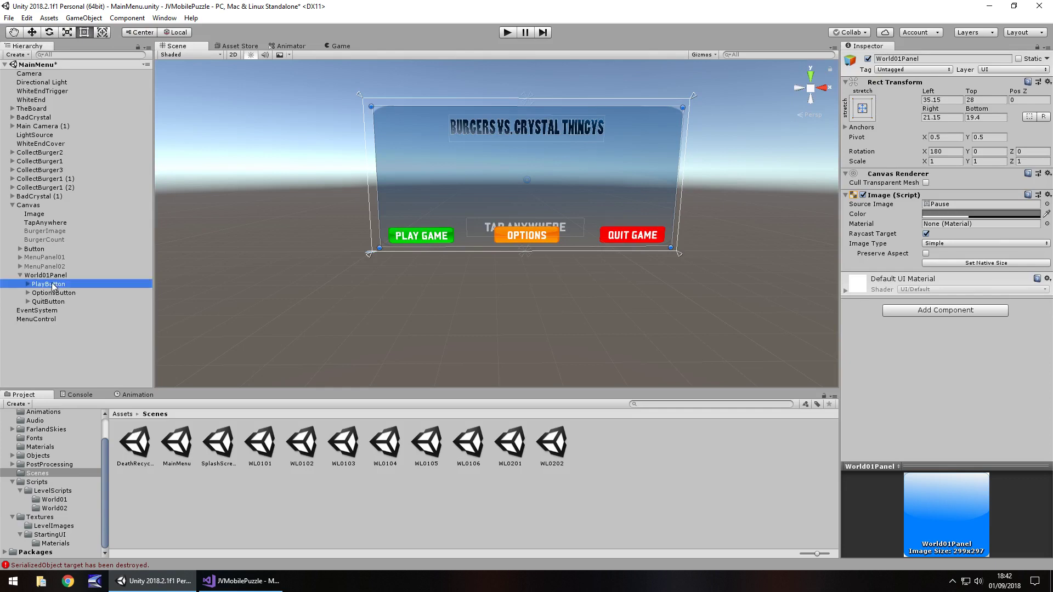
key("Delete")
left_click(53, 284)
key("Delete")
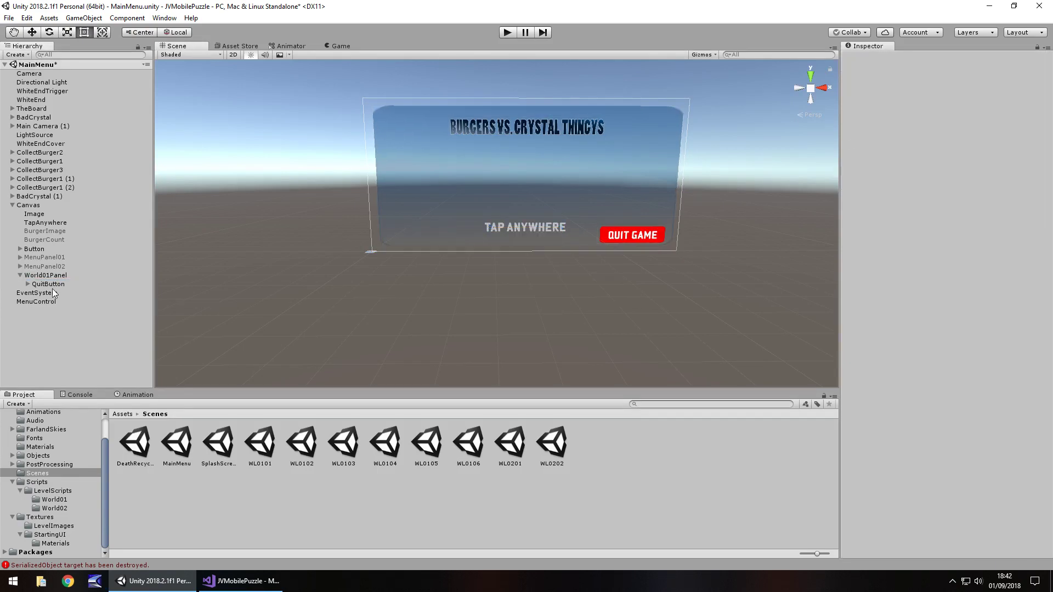
left_click(52, 287)
key("Delete")
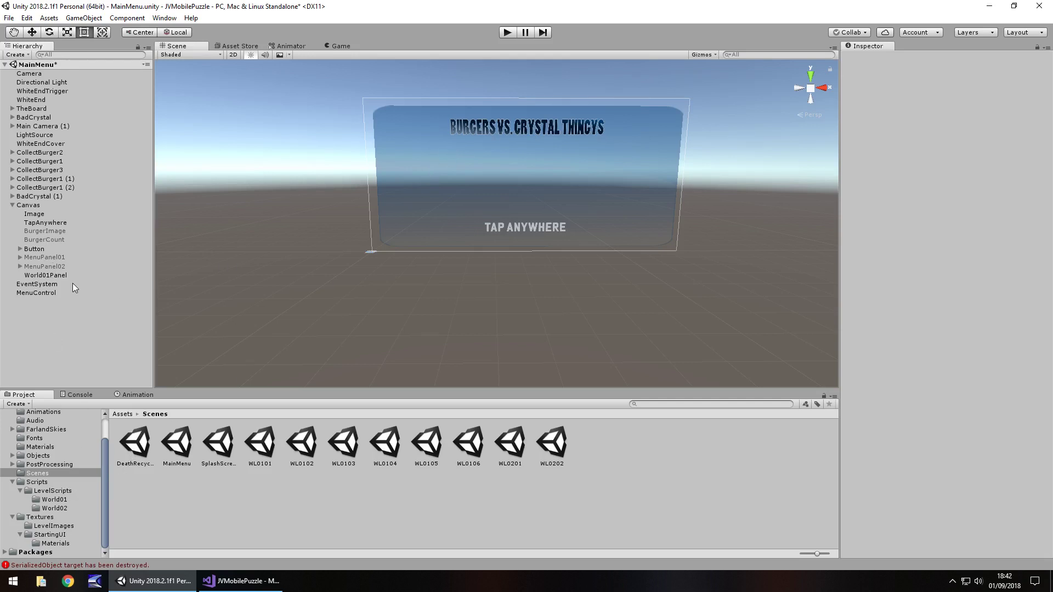
left_click(45, 275)
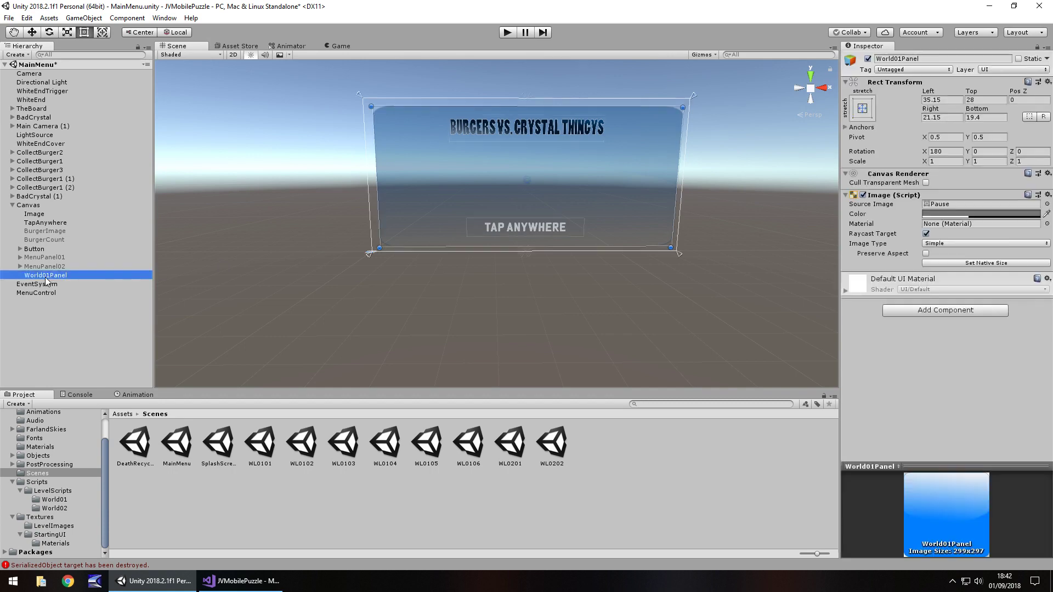
left_click(867, 59)
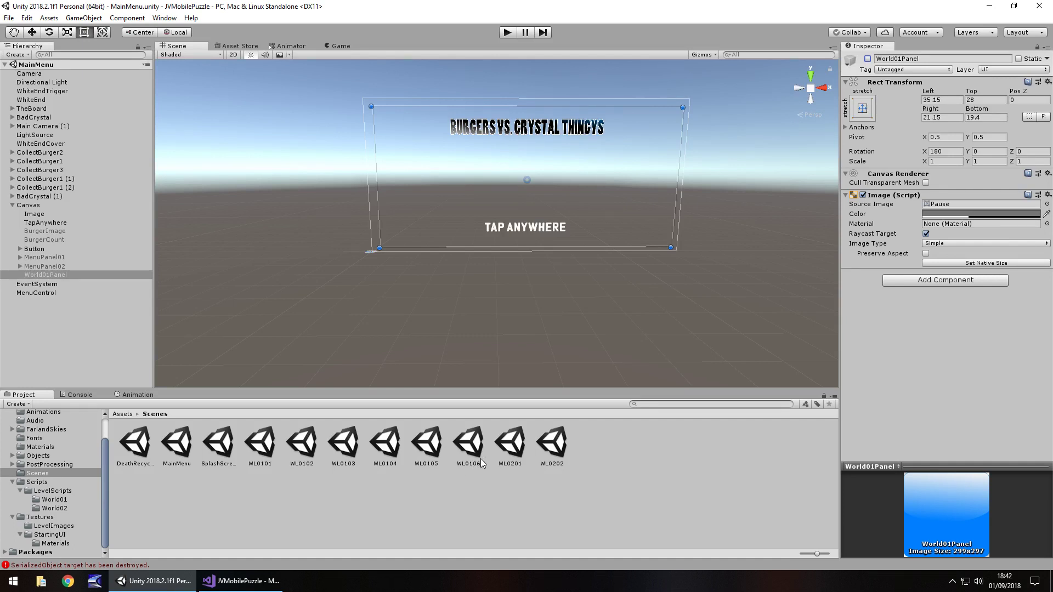
Step: Open the SimpleStart script attached to the MenuControl object in Visual Studio
left_click(633, 483)
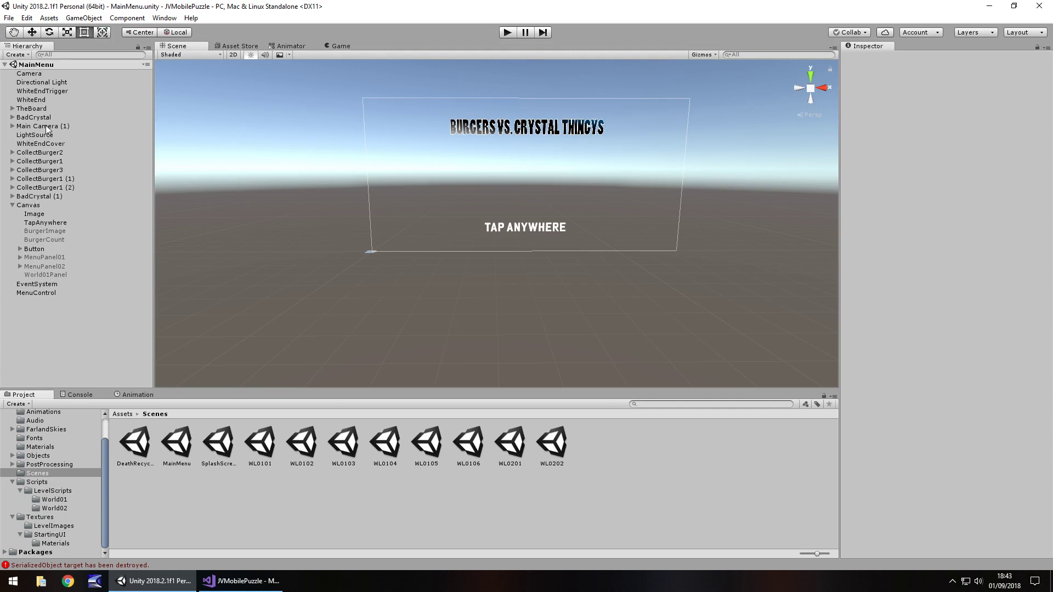
left_click(44, 292)
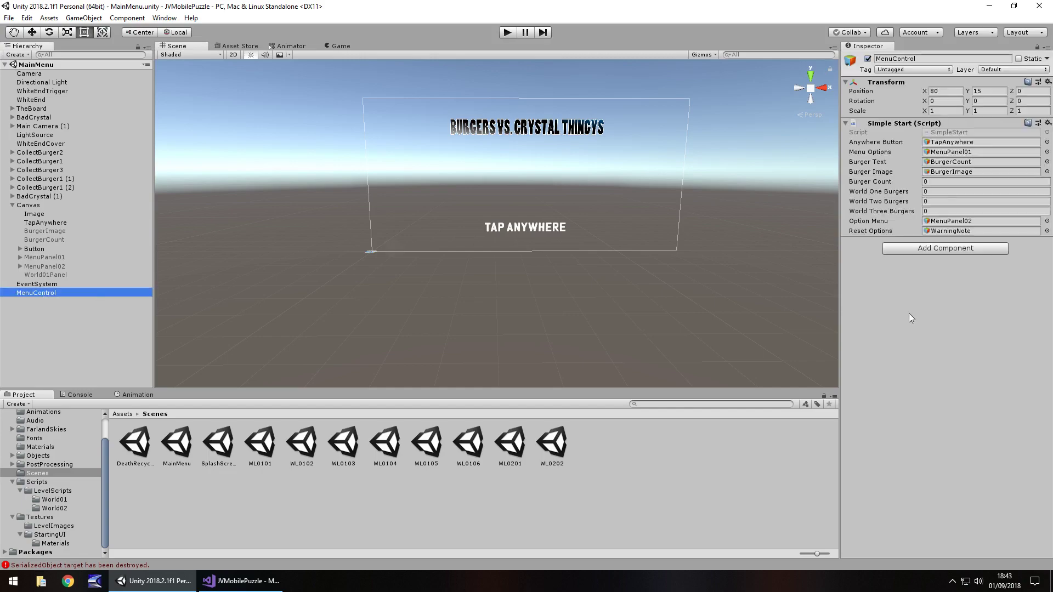
double_click(945, 131)
Step: Examine the variables and methods of SimpleStart.cs, from the declarations through StartTheGame, YesReset and NoReset
scroll(425, 332, "down", 17)
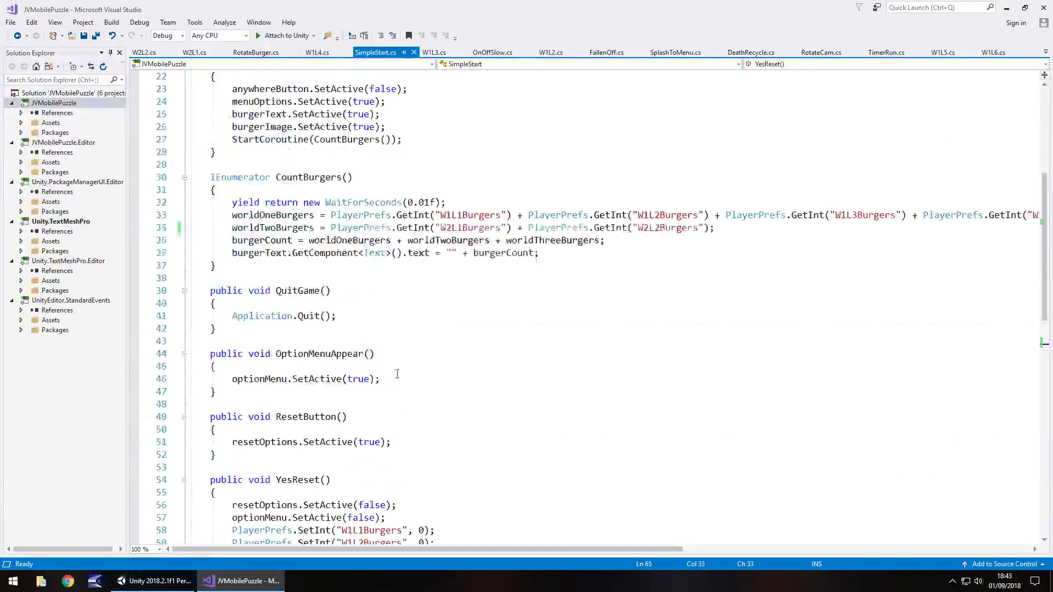
scroll(281, 336, "up", 17)
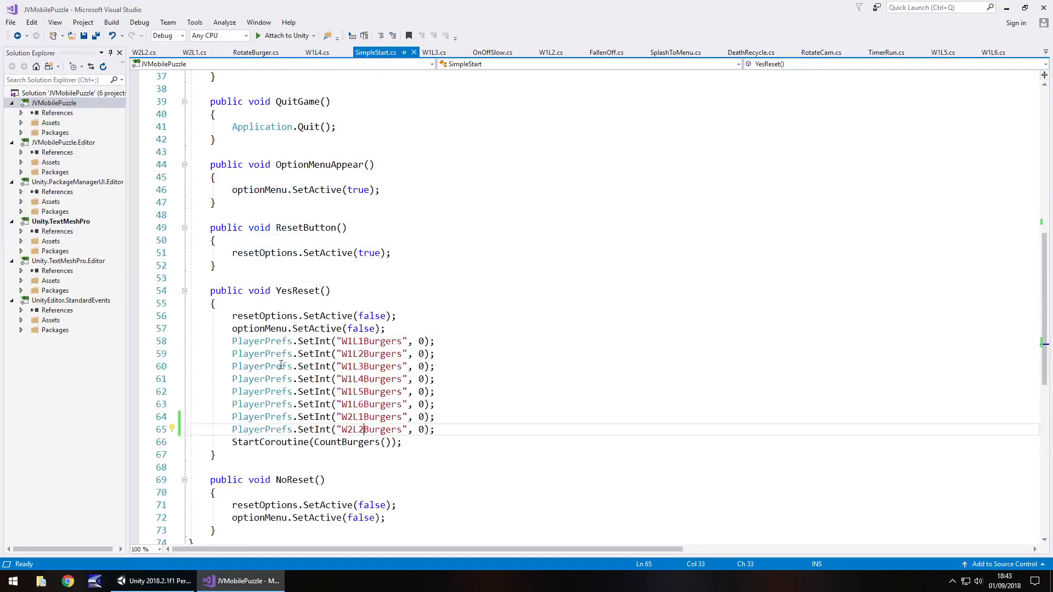
scroll(323, 363, "down", 6)
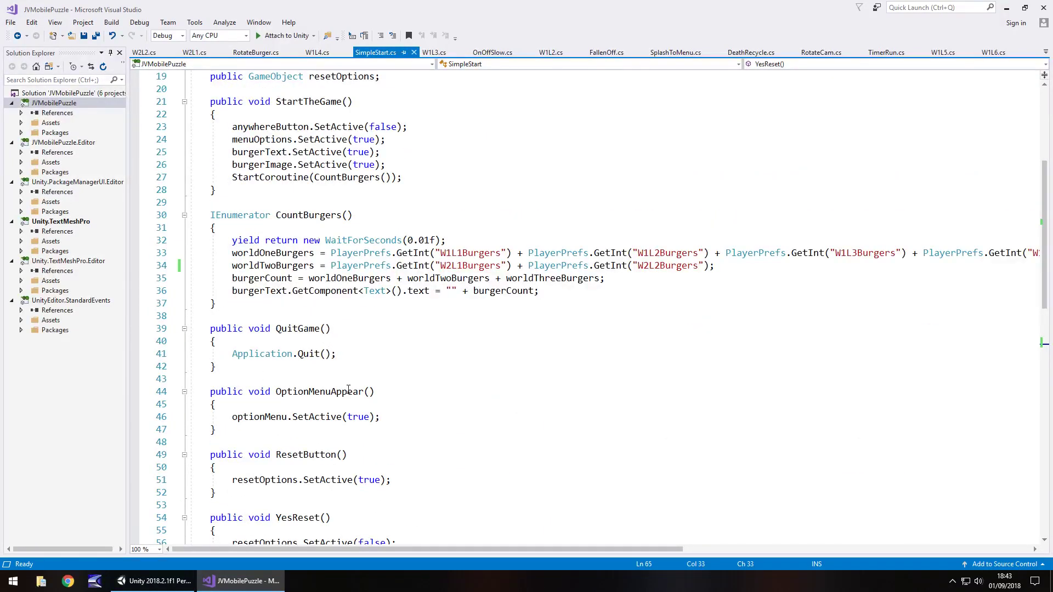
scroll(307, 390, "down", 2)
scroll(294, 436, "up", 2)
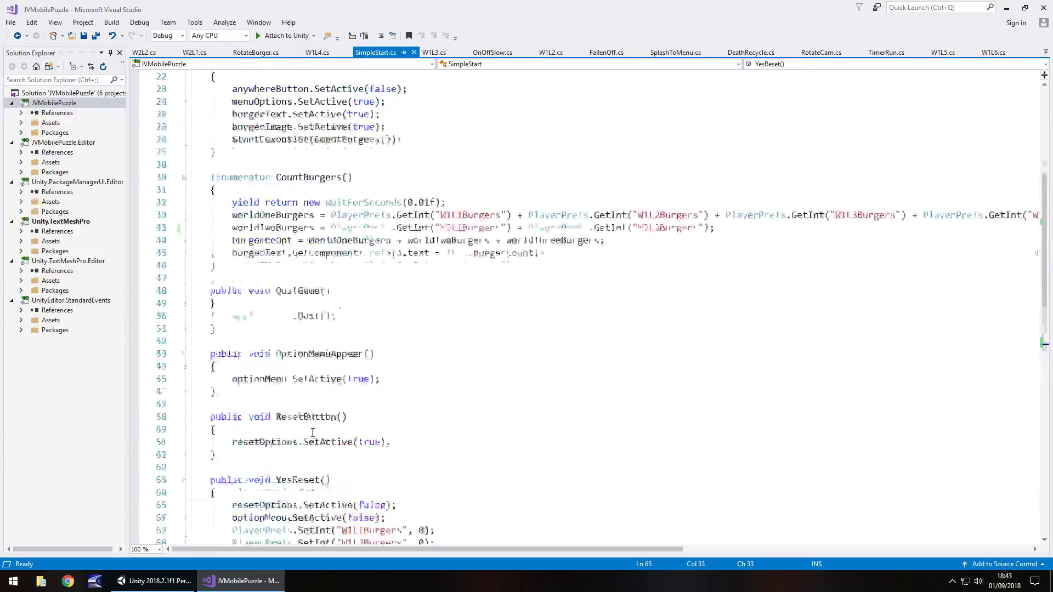
scroll(307, 447, "down", 6)
scroll(320, 457, "up", 5)
scroll(320, 457, "up", 5)
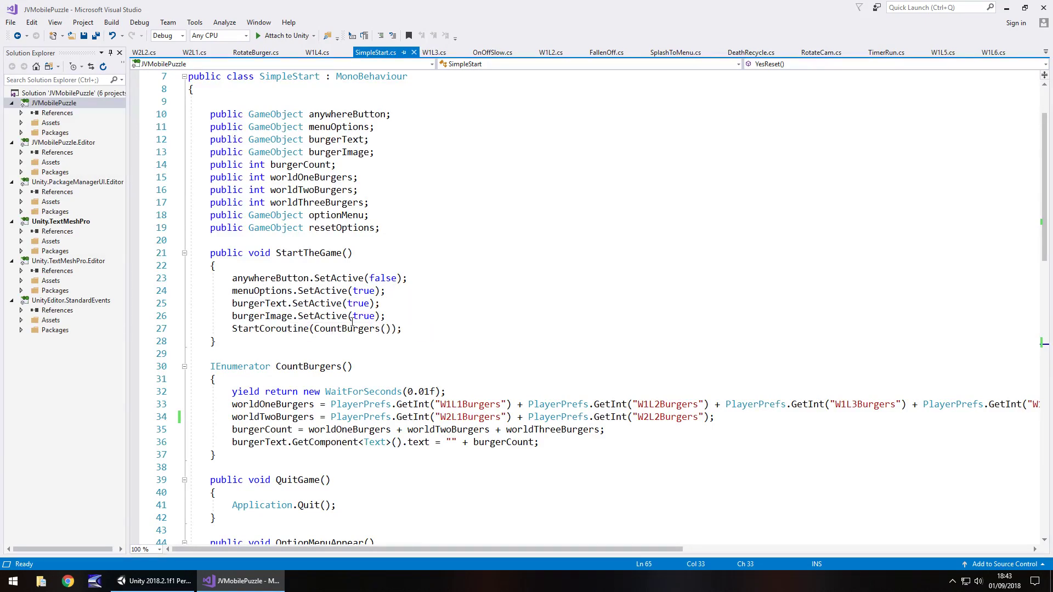
scroll(331, 327, "down", 8)
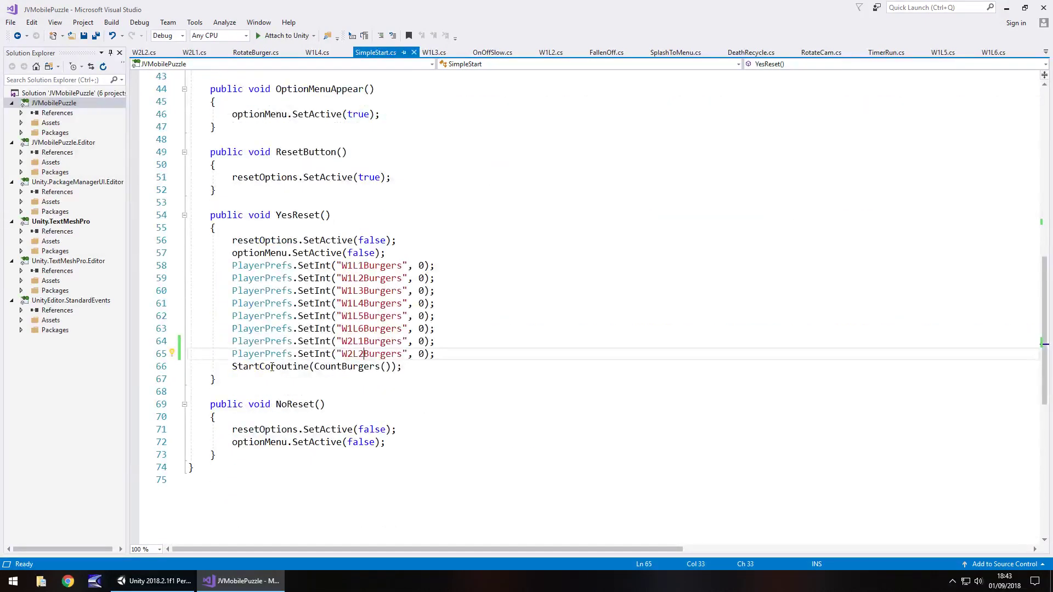
scroll(230, 395, "down", 4)
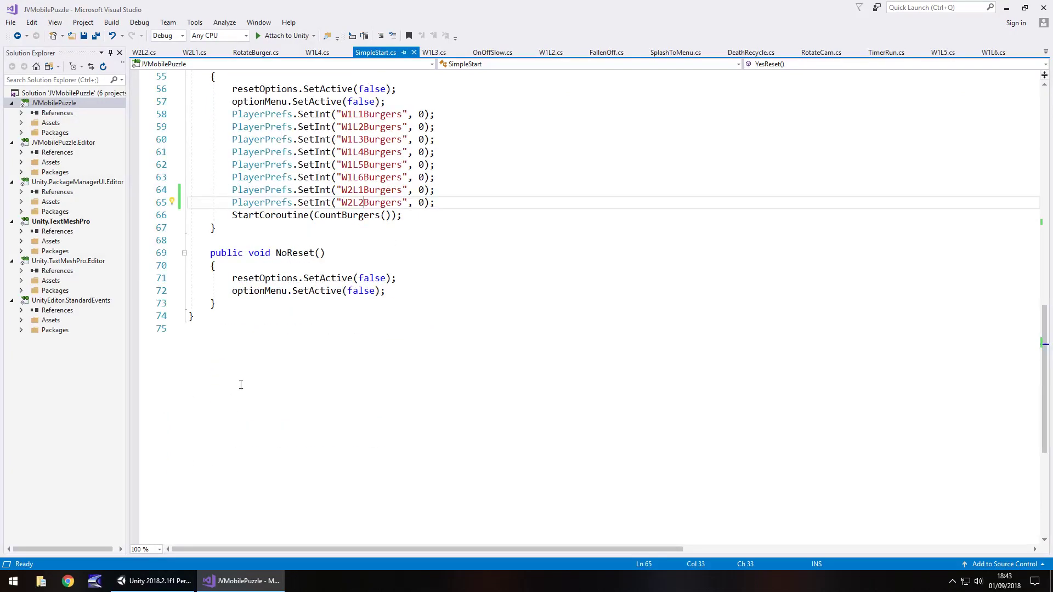
Step: Add an empty public void PressPlay() method after NoReset, inside the SimpleStart class
left_click(246, 306)
key("Return")
key("Return")
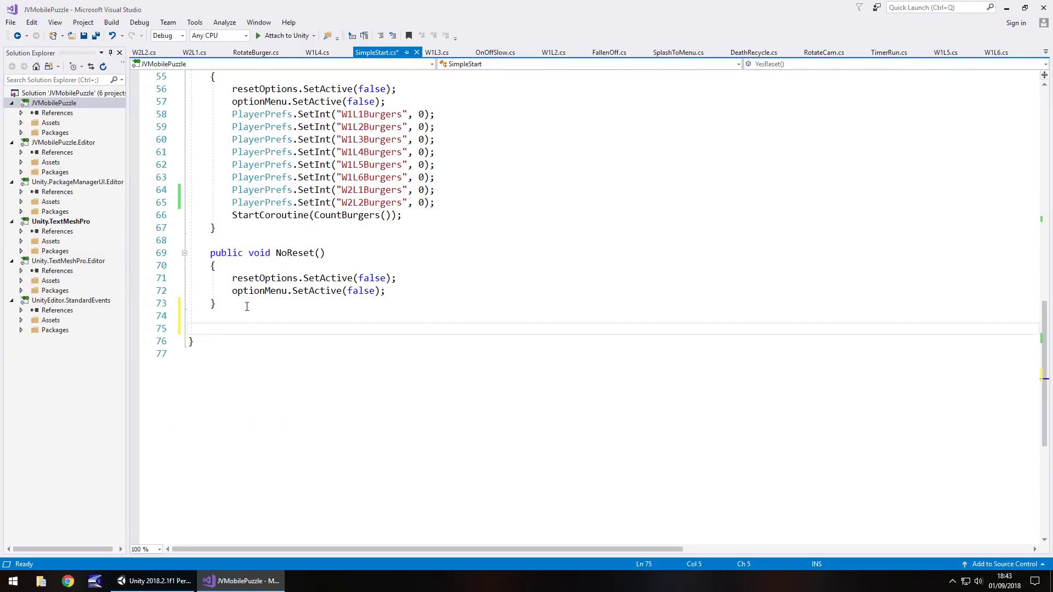
type("public voi")
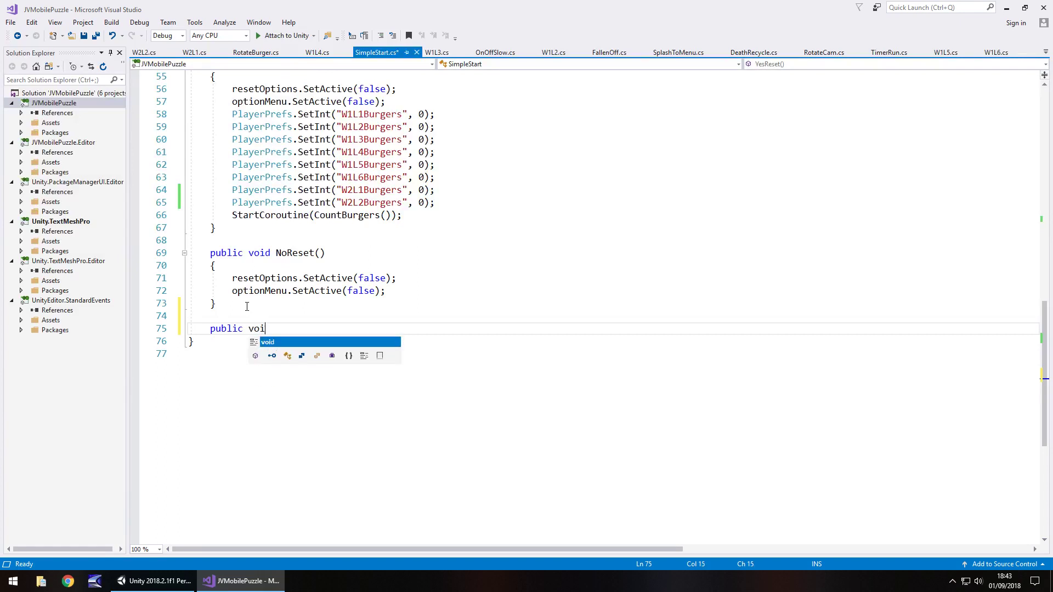
type("d Press")
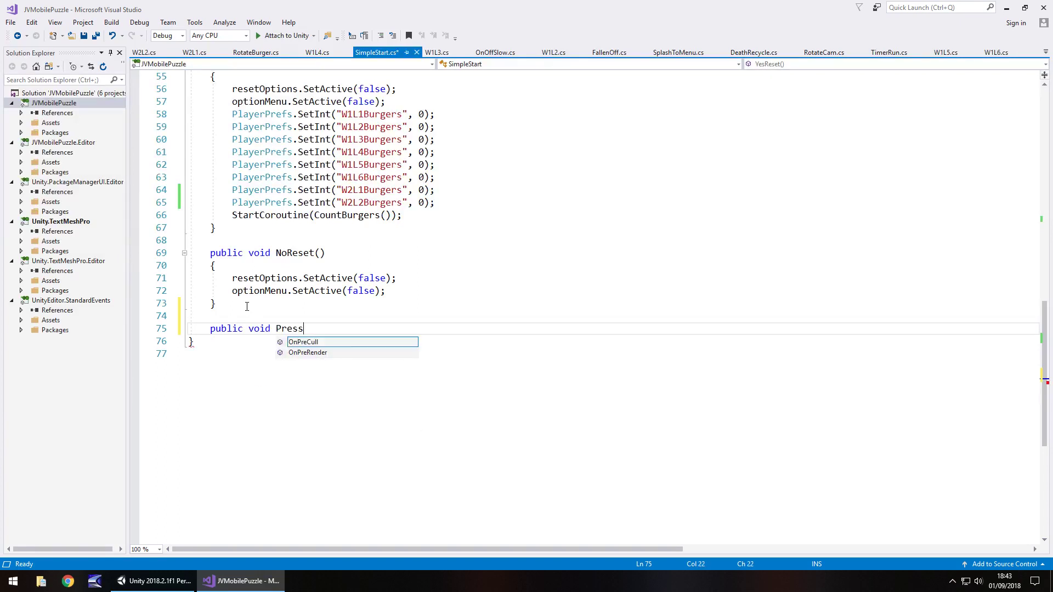
type("Play (){")
key("Return")
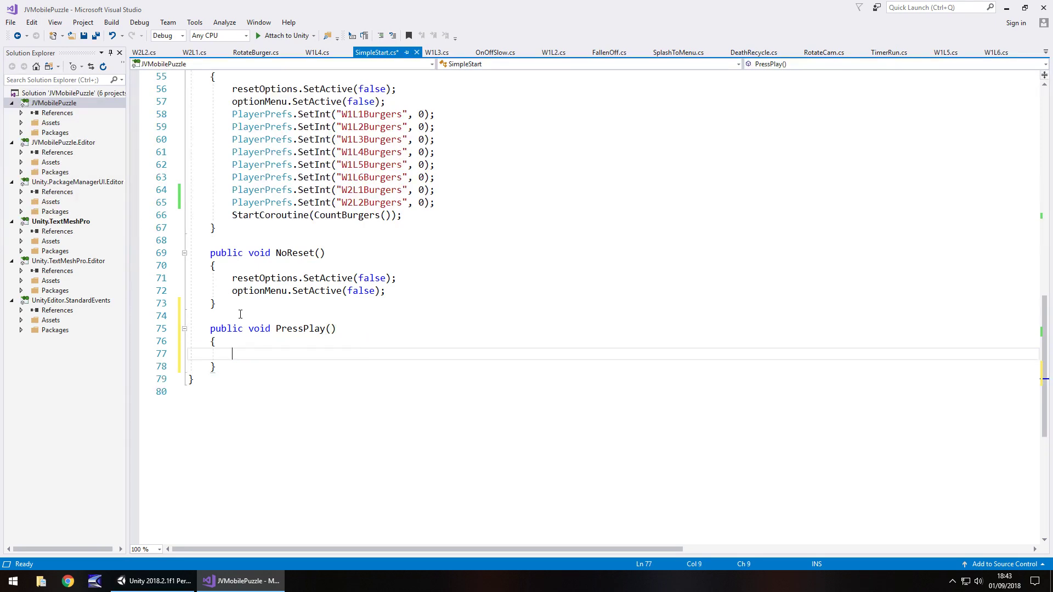
Step: Declare a public GameObject variable named theLogo below resetOptions
scroll(240, 314, "up", 18)
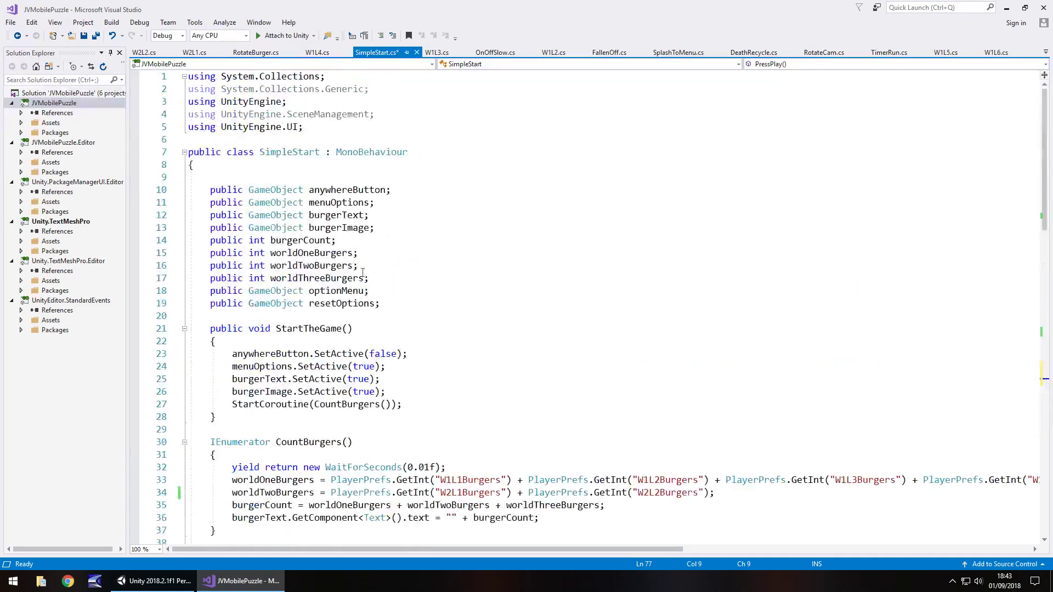
left_click(395, 302)
key("Return")
type("publ")
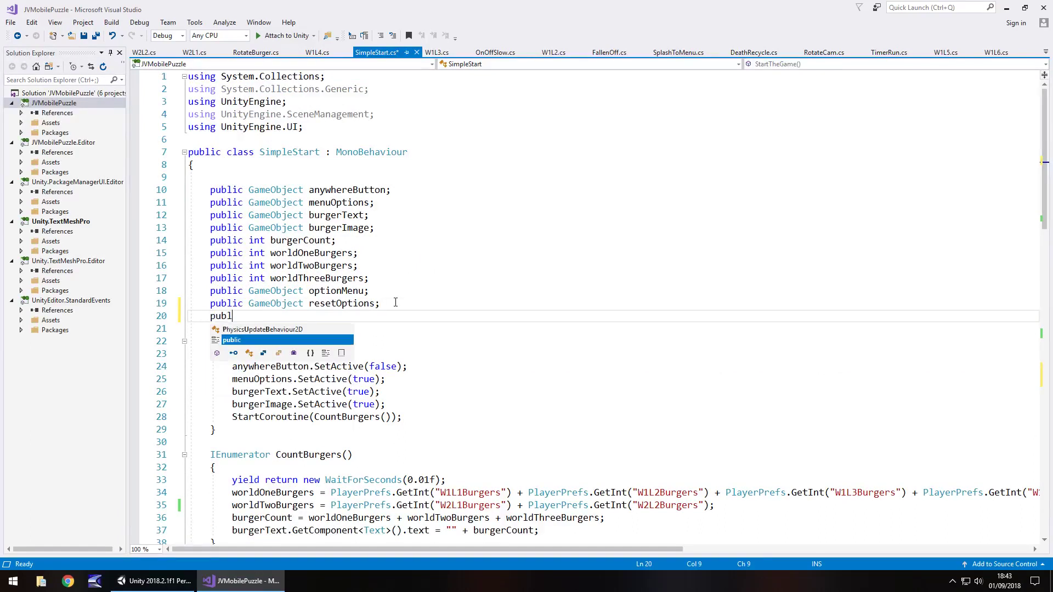
type("ic GameObject ")
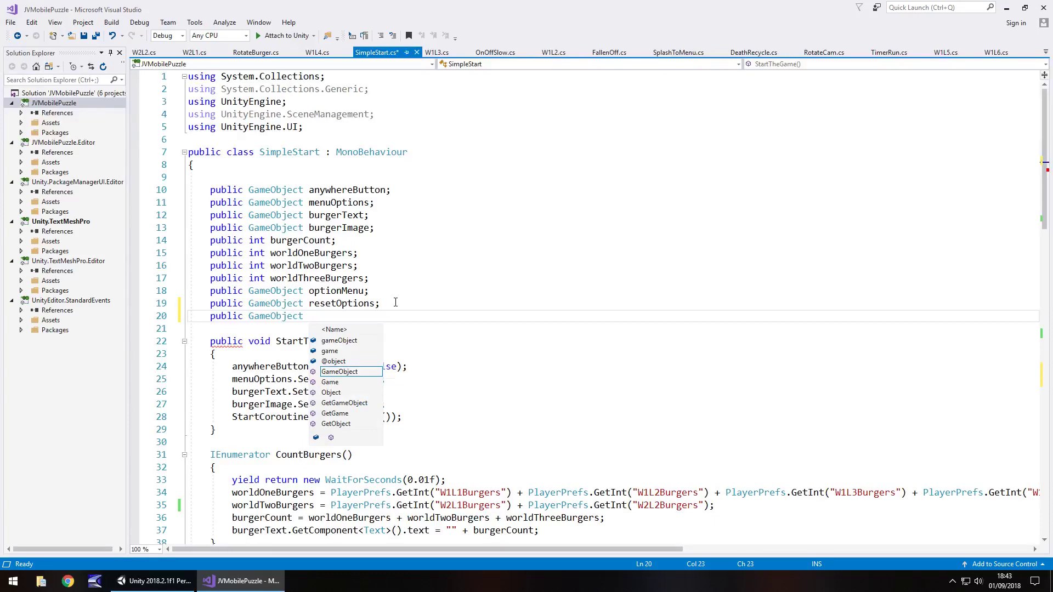
type("theLogo;")
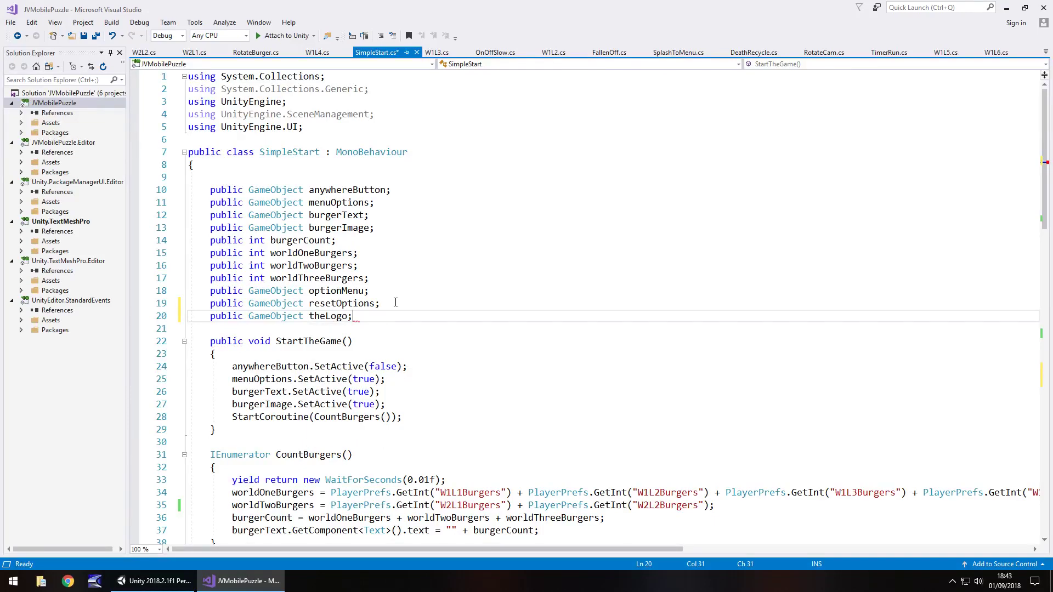
Step: Make PressPlay hide the logo with the statement theLogo.SetActive(false);
scroll(373, 376, "down", 8)
scroll(372, 376, "down", 10)
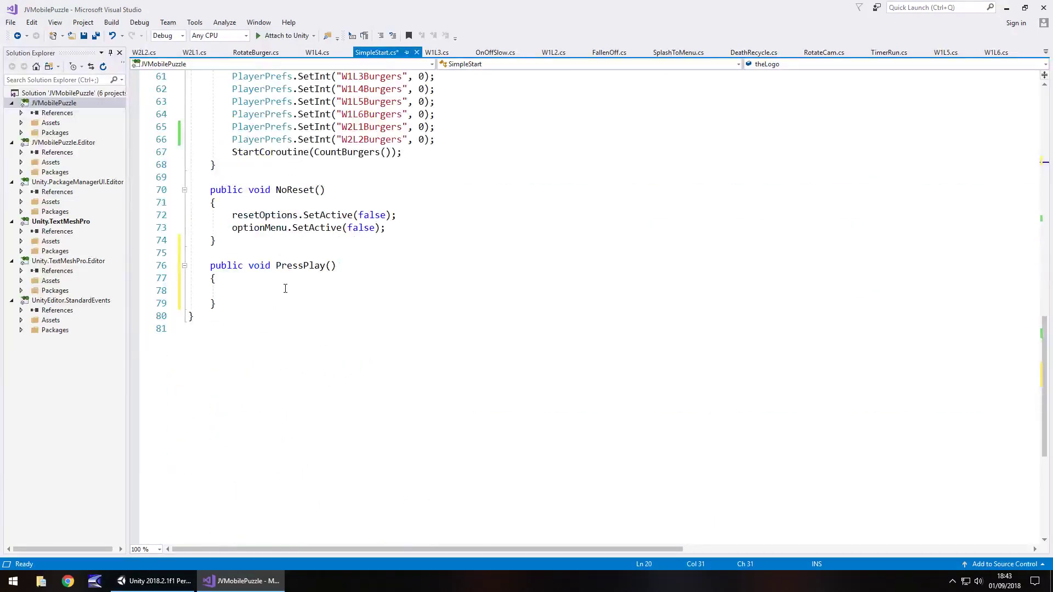
left_click(285, 290)
type("theLog")
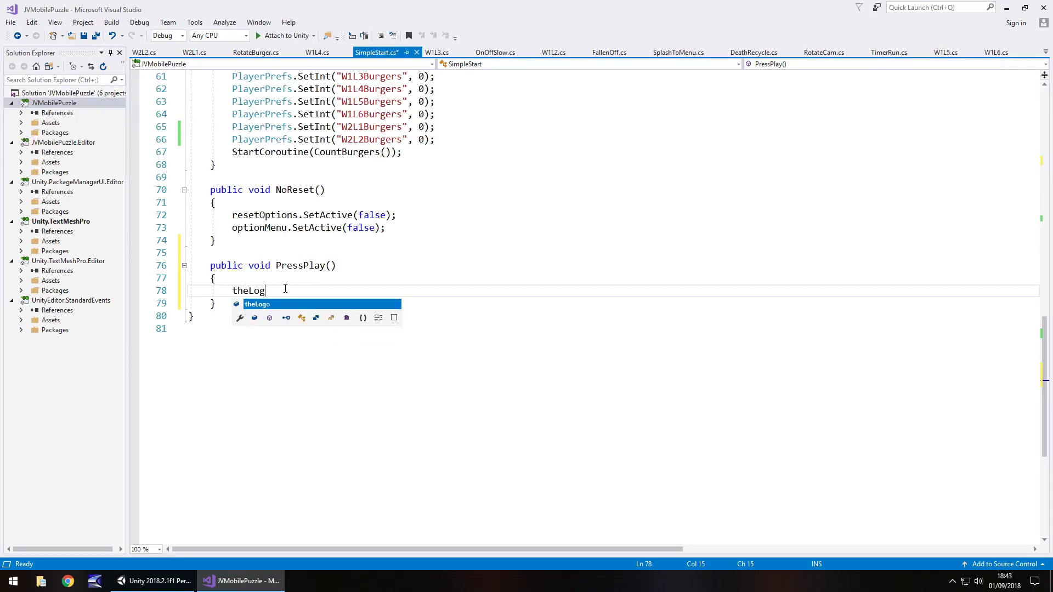
type("o.SetAc")
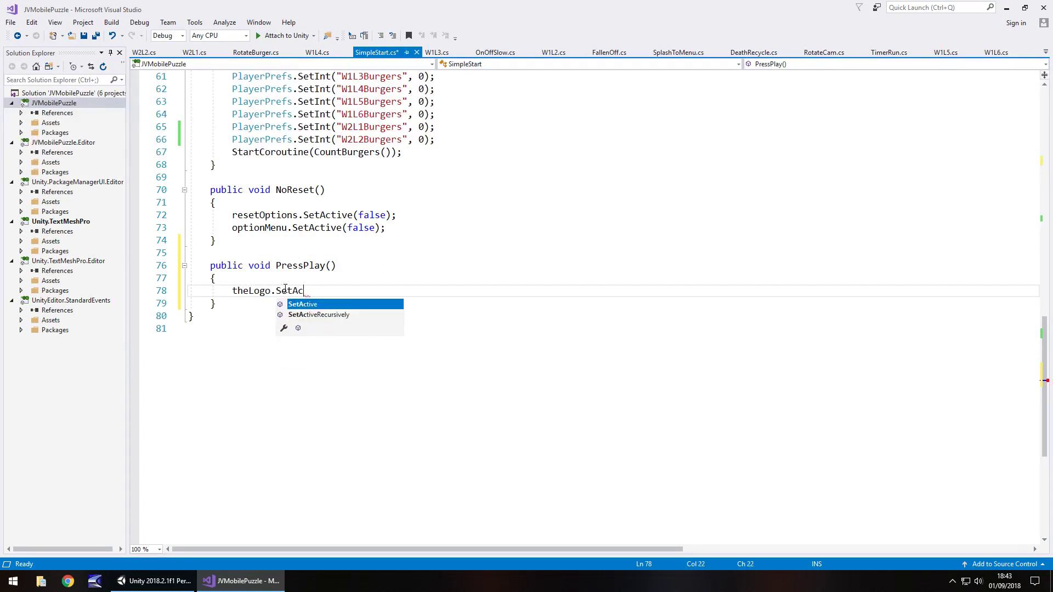
type("tive(false;")
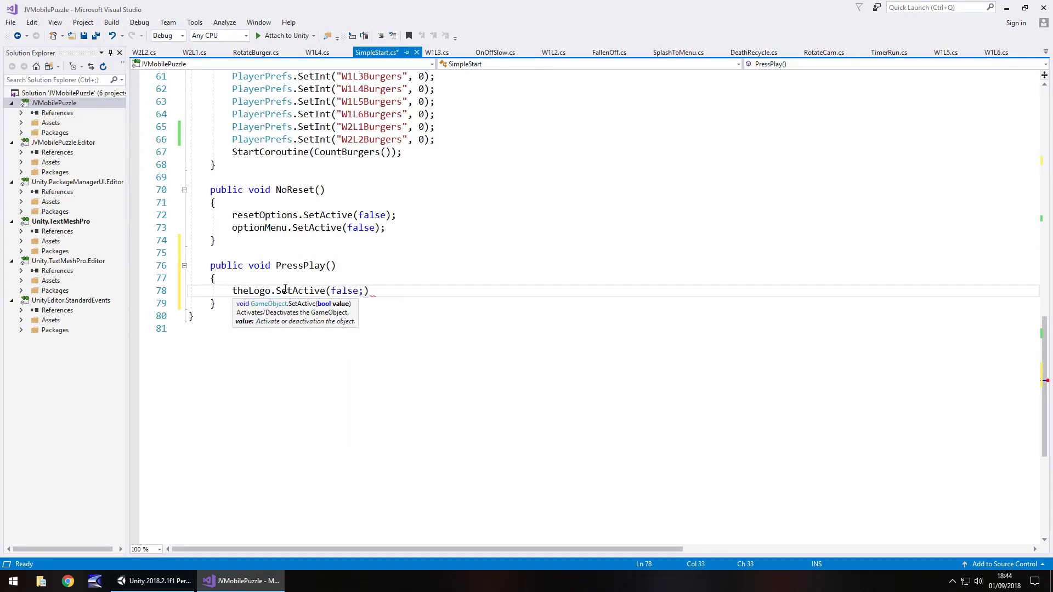
key("BackSpace")
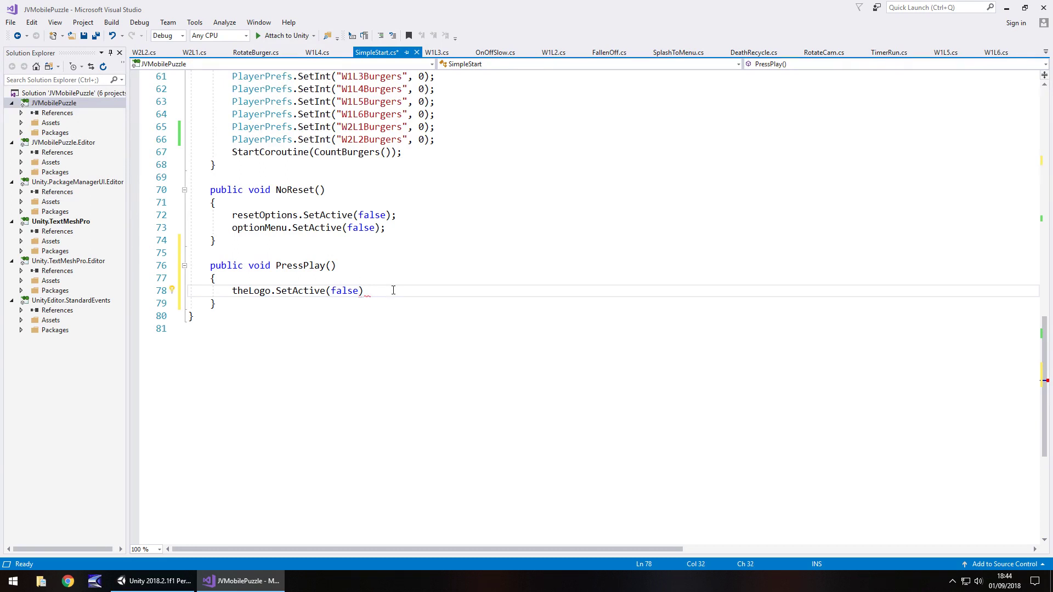
type(";")
Step: Declare a public GameObject variable named worldMenu below theLogo
scroll(419, 352, "up", 20)
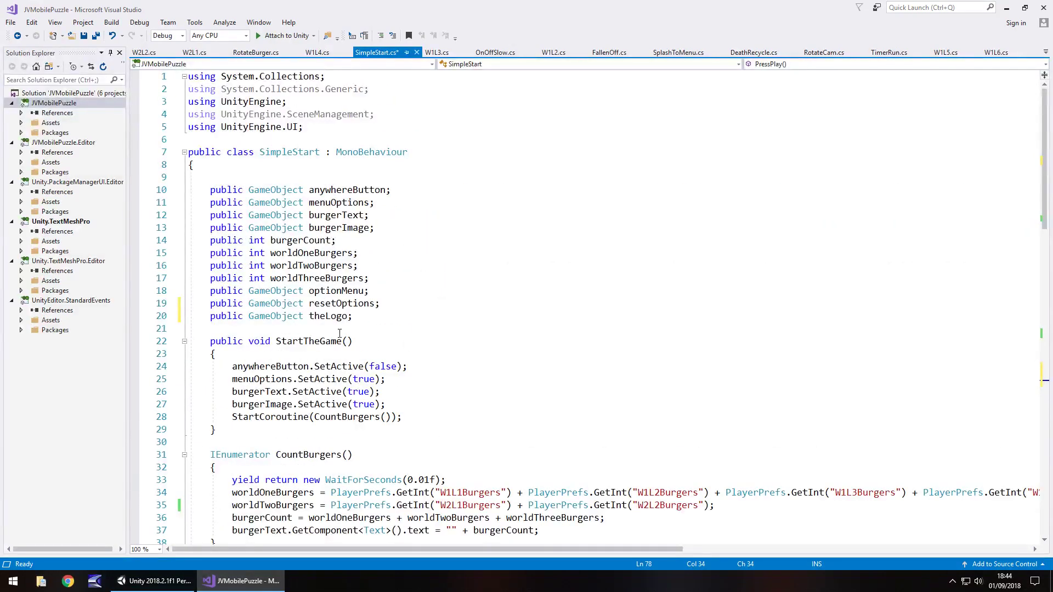
left_click(369, 315)
key("Return")
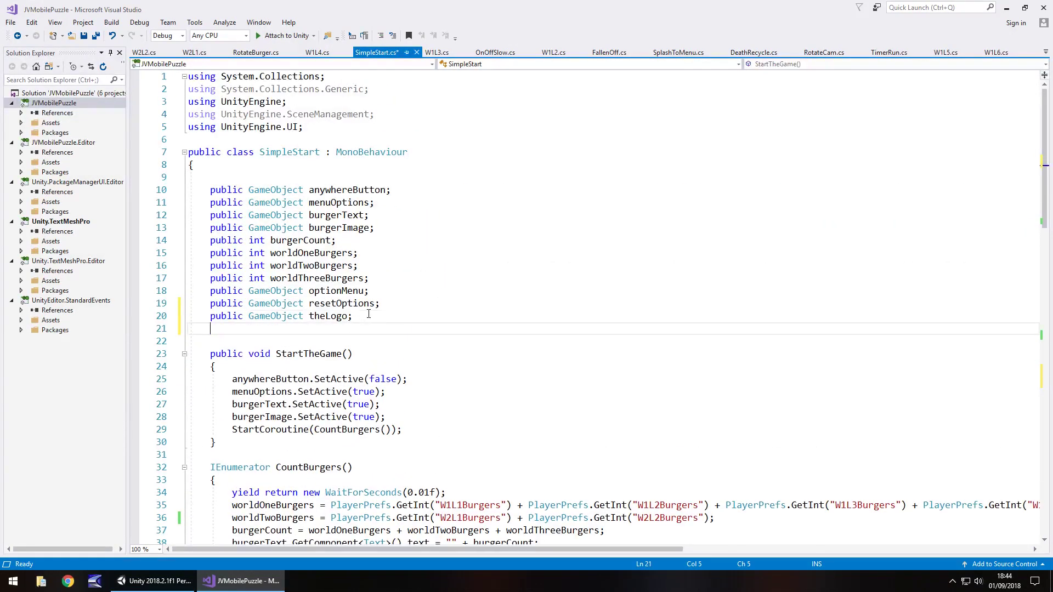
type("public GameOv")
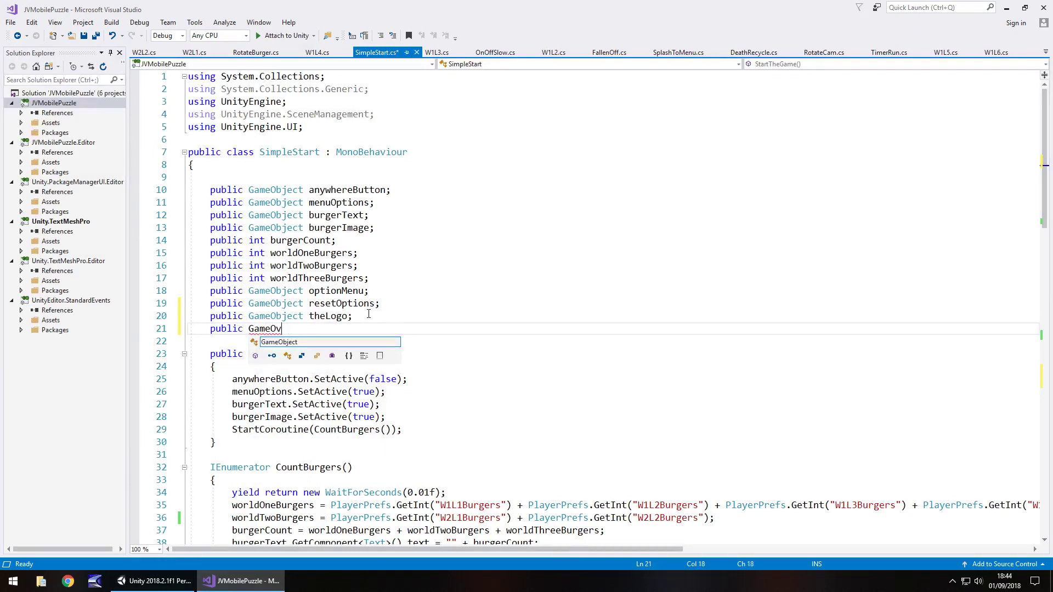
key("BackSpace")
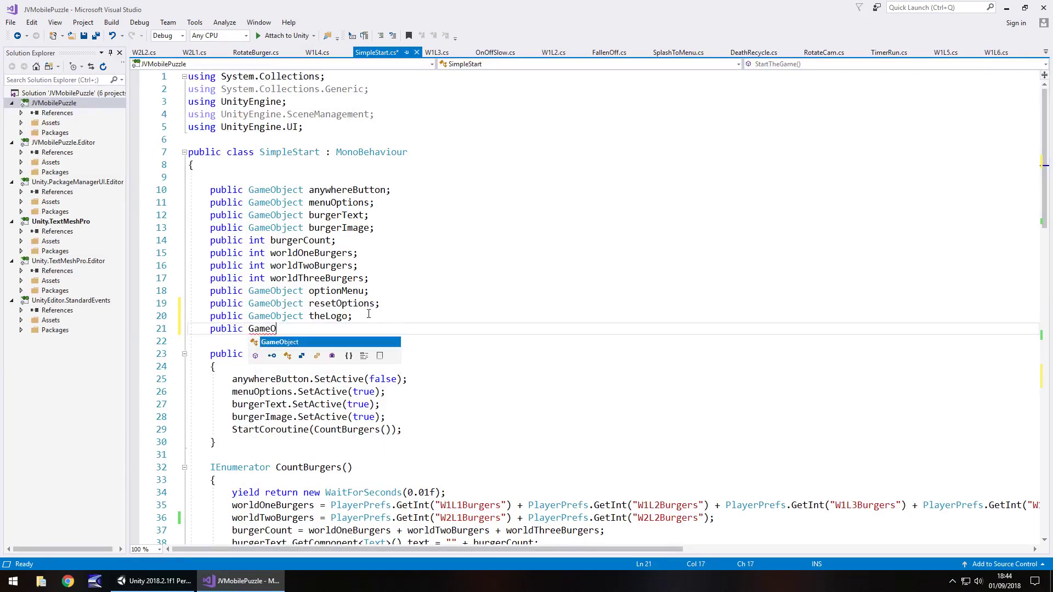
type("bject ")
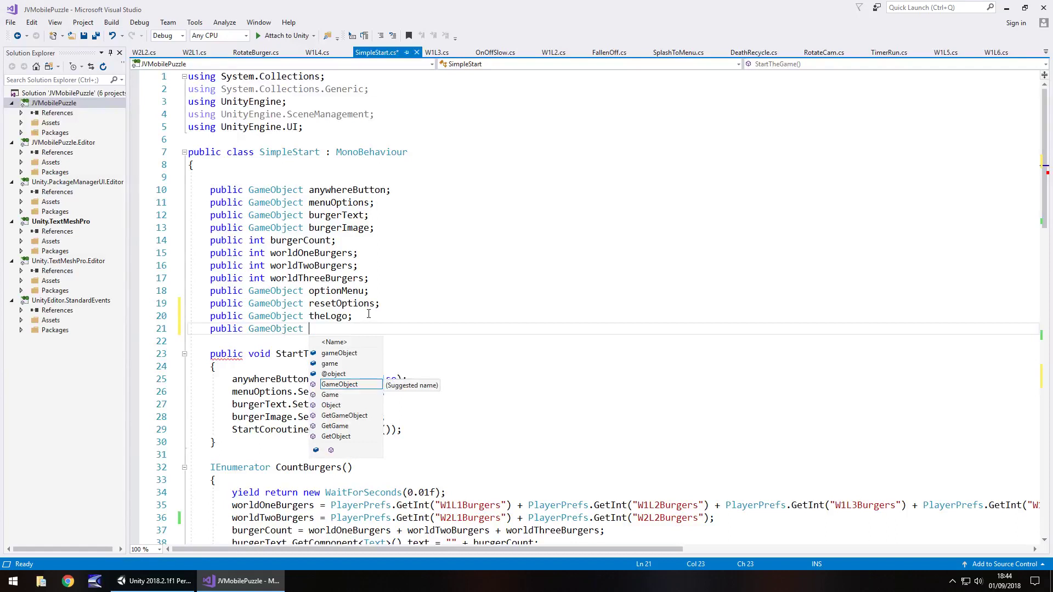
type("play")
key("BackSpace")
key("BackSpace")
key("BackSpace")
key("BackSpace")
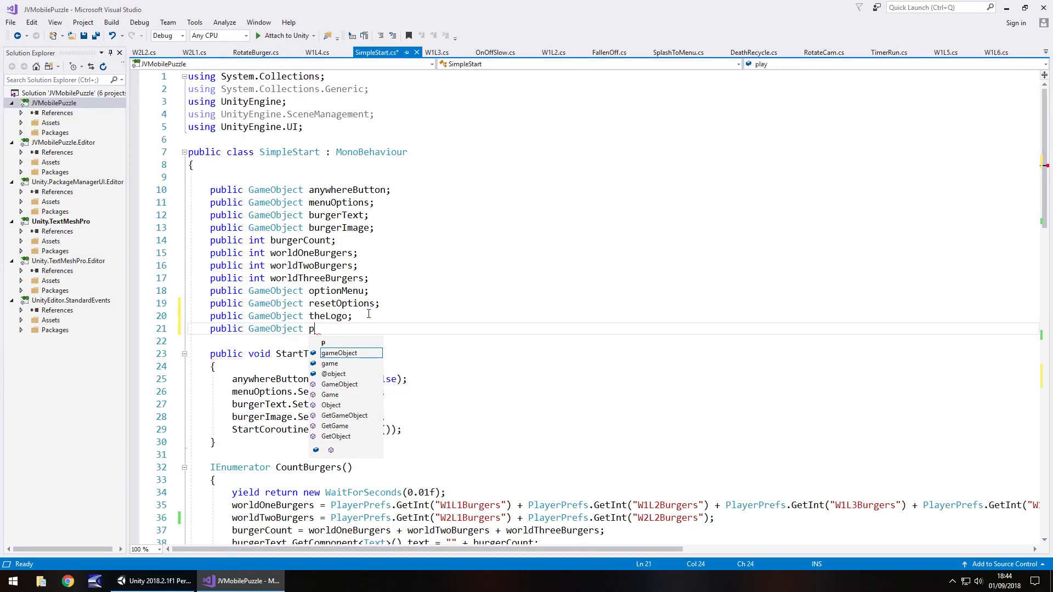
type("worldO")
key("BackSpace")
type("Menu")
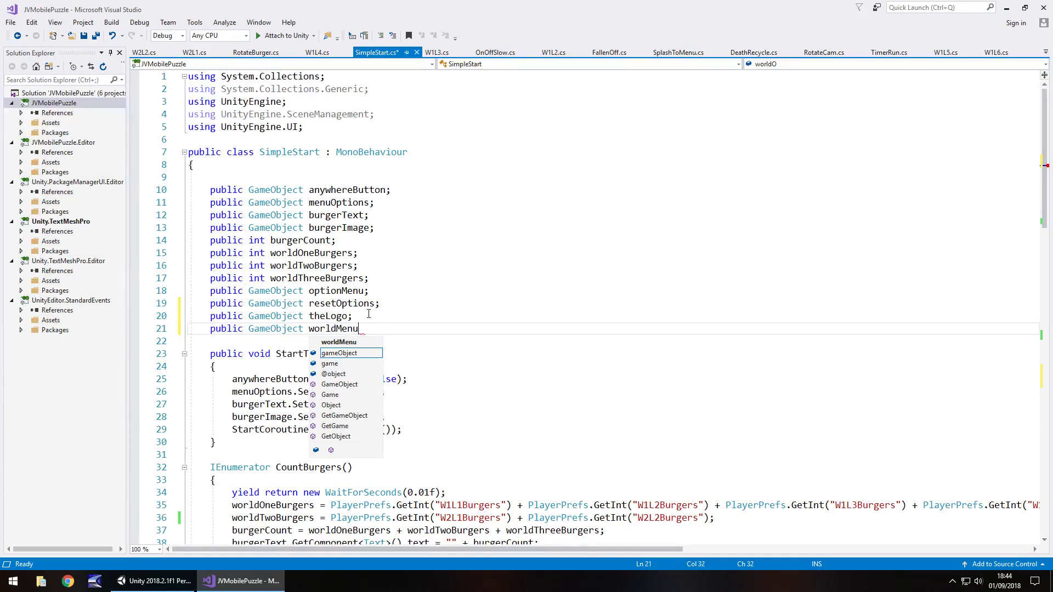
type(";")
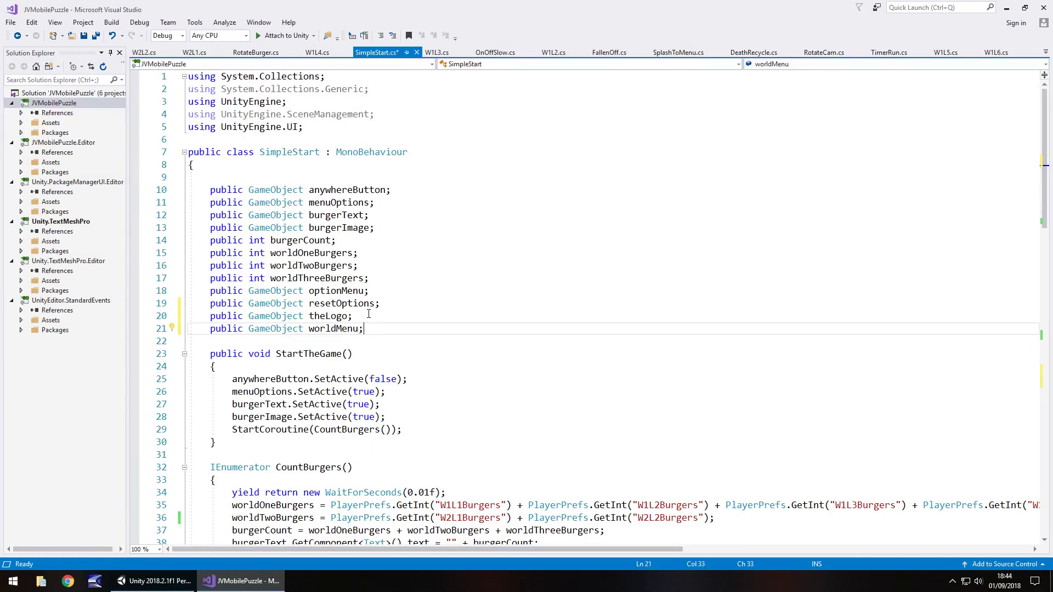
Step: Add worldMenu.SetActive(true); after the theLogo line in PressPlay and save the script
scroll(374, 331, "down", 20)
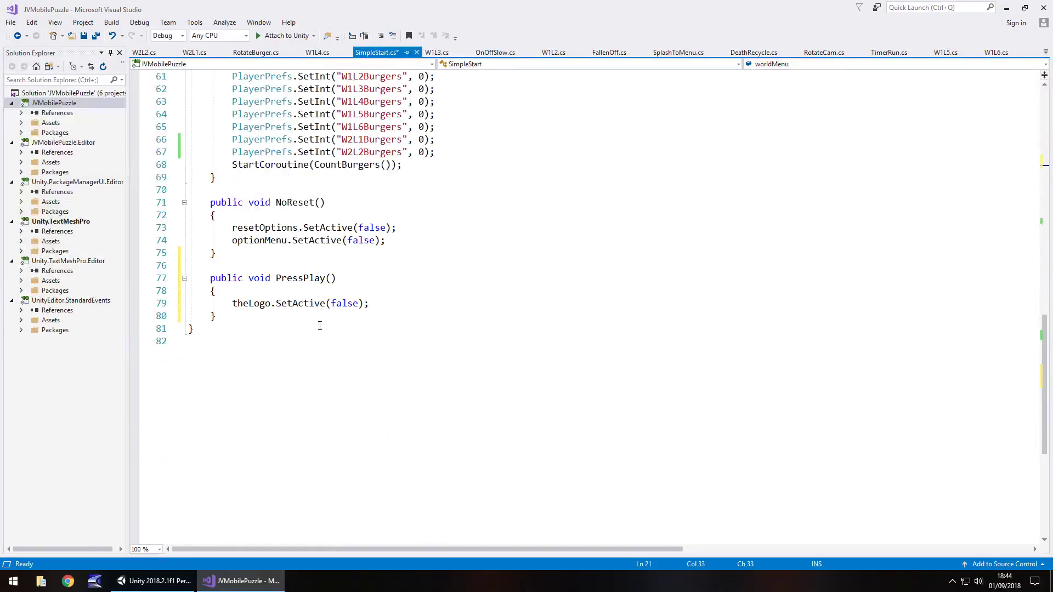
left_click(383, 303)
key("Return")
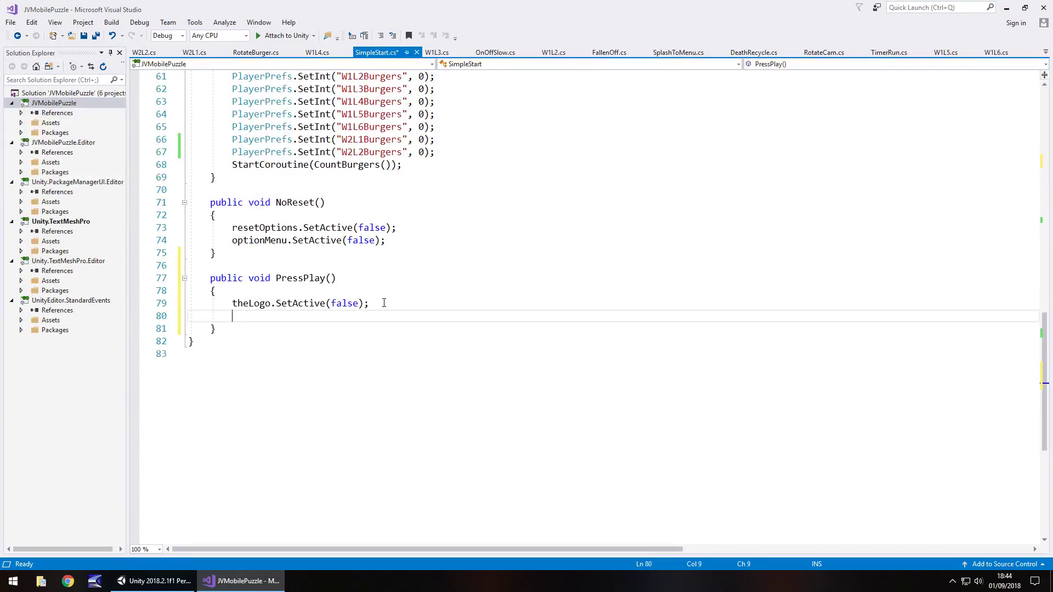
type("worldMenu.")
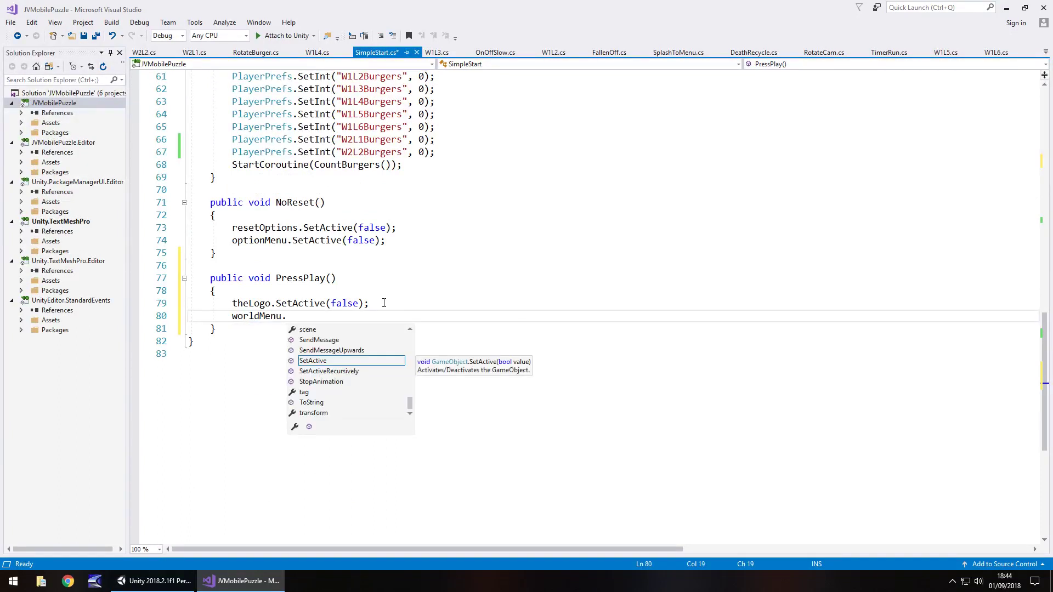
type("Set")
key("Tab")
type("(true)")
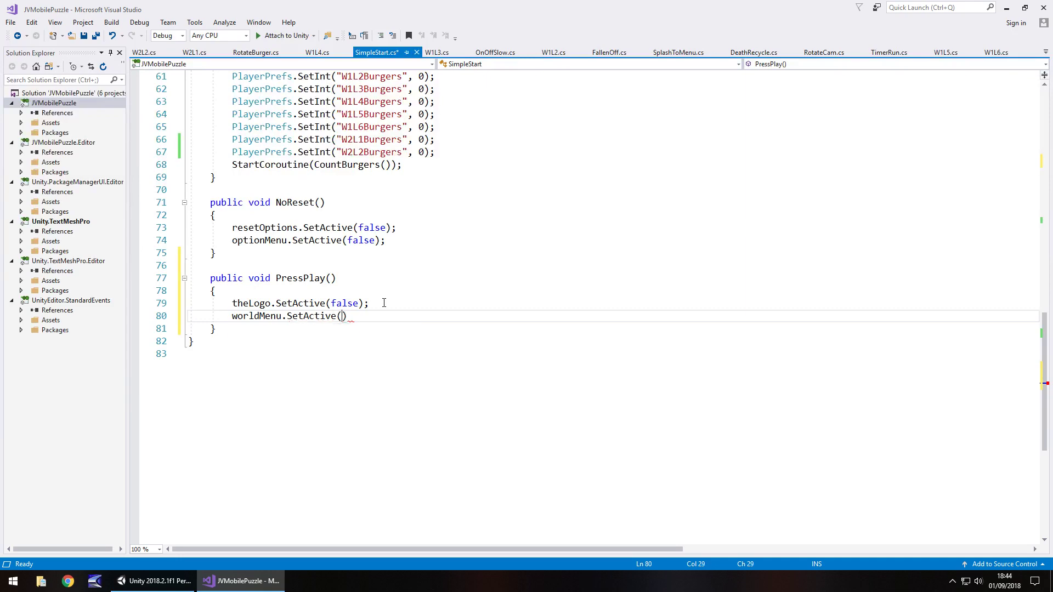
type(";")
key("ctrl+s")
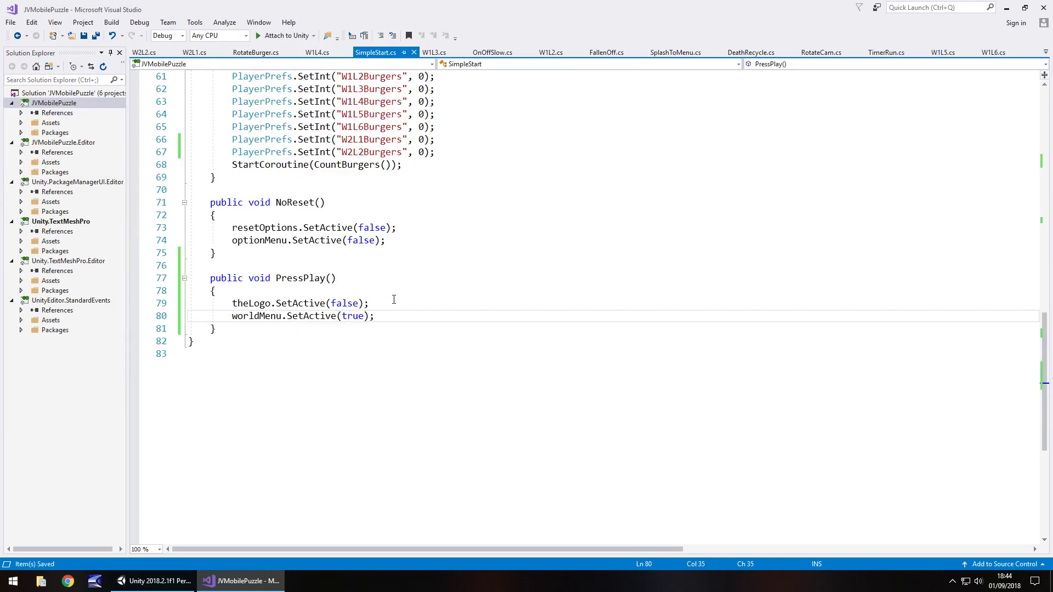
Step: Check MenuControl's Menu Options reference in Unity, and add menuOptions.SetActive(false); below the worldMenu line in PressPlay in Visual Studio, saving the script
scroll(393, 300, "up", 18)
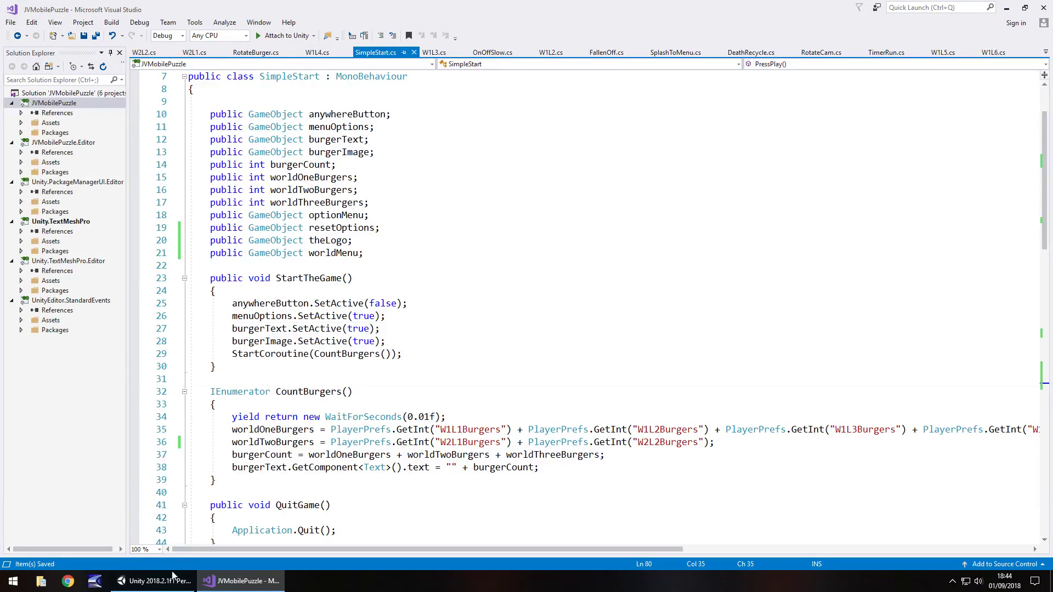
left_click(154, 581)
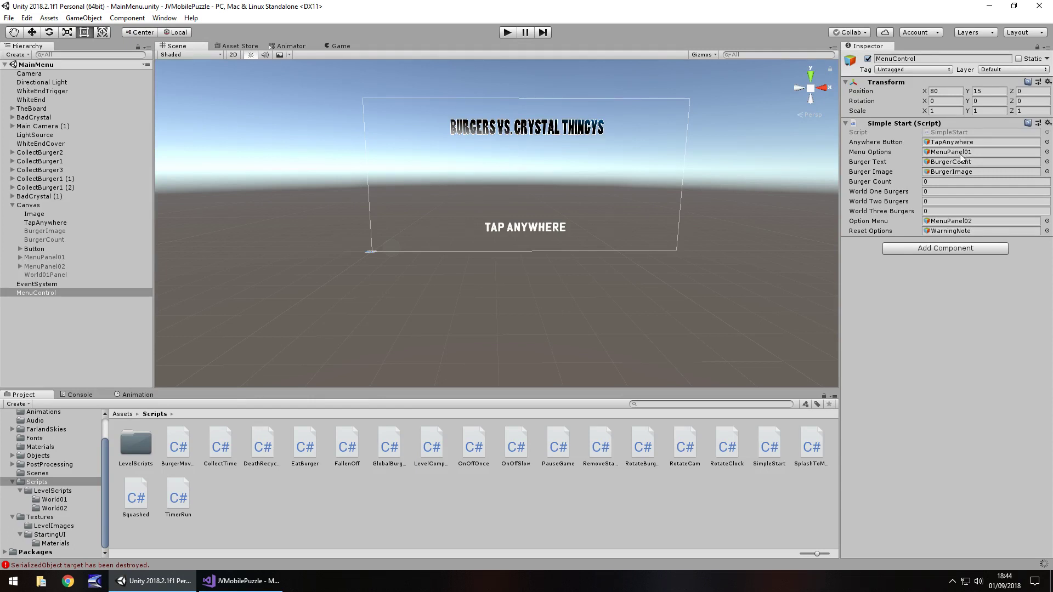
left_click(944, 155)
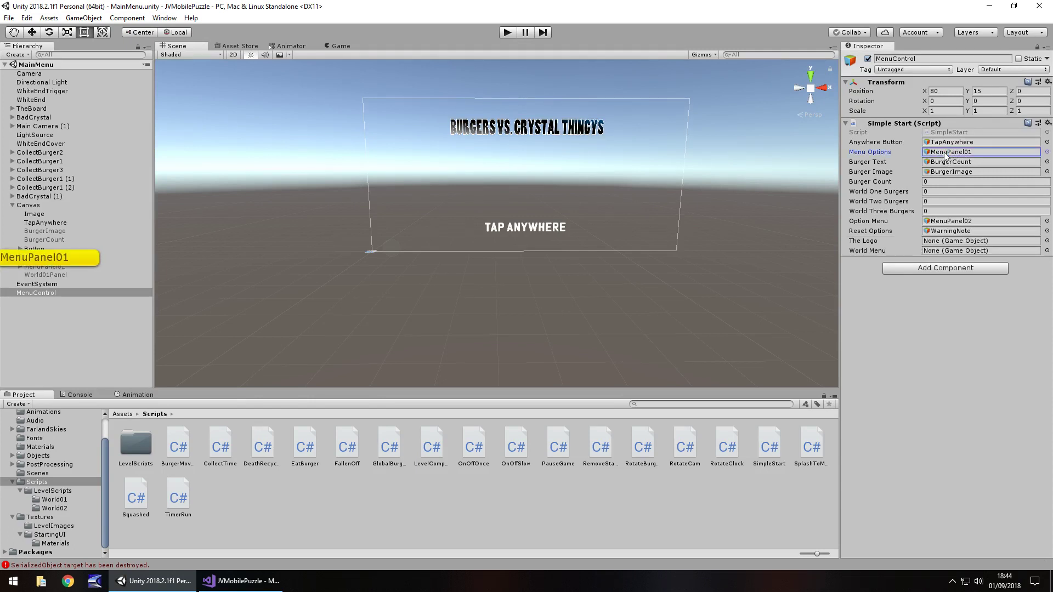
left_click(236, 581)
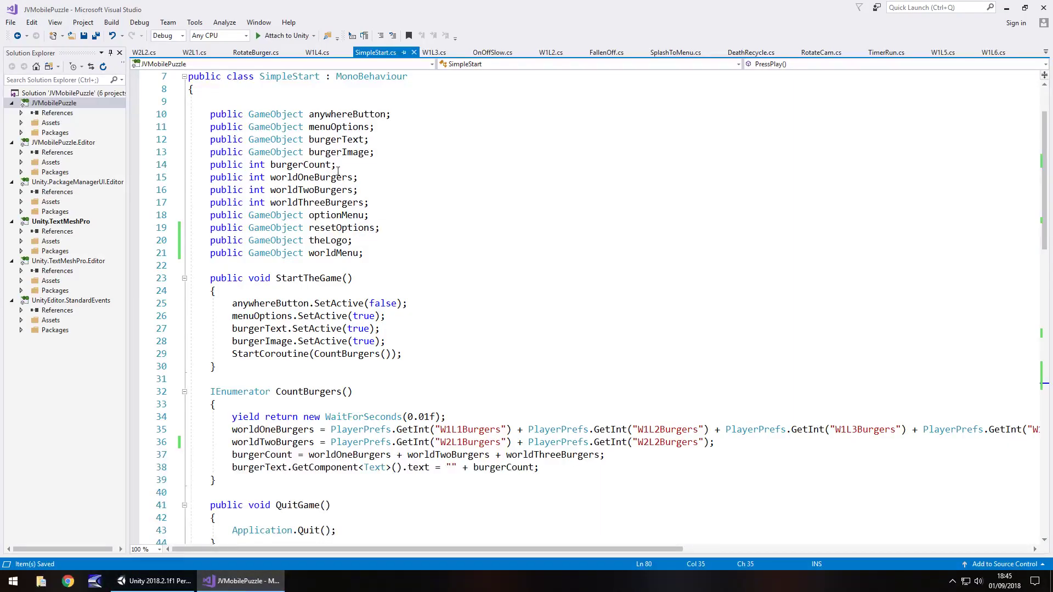
left_click(154, 581)
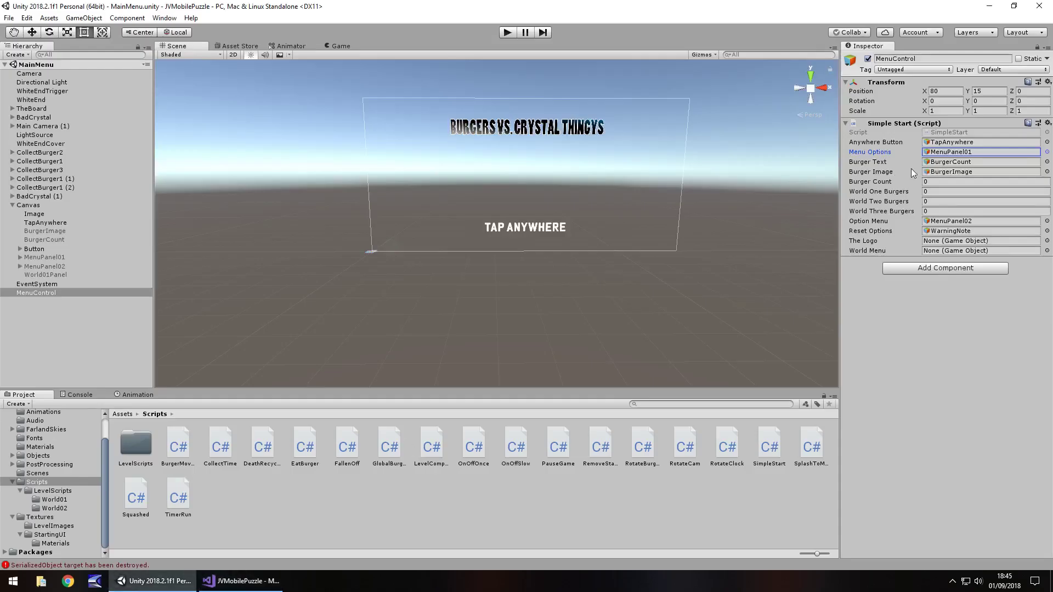
left_click(281, 582)
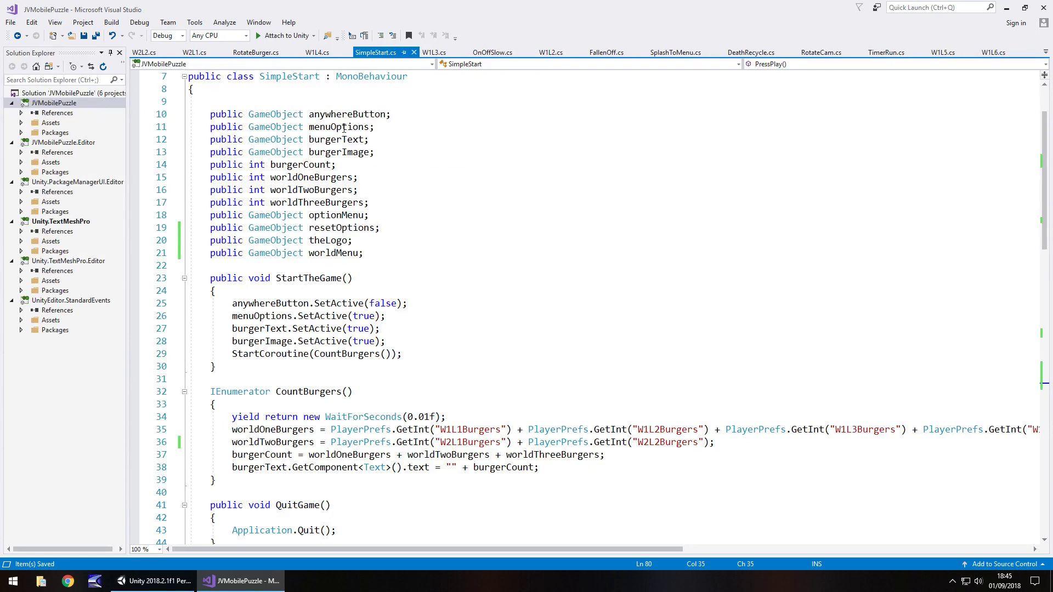
scroll(379, 222, "down", 20)
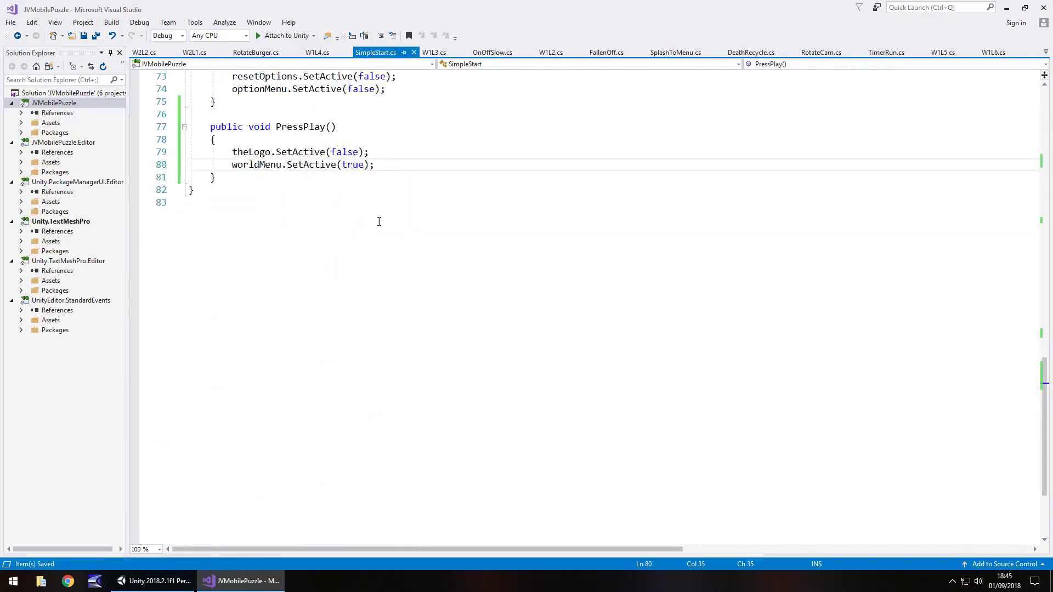
key("Return")
type("menu")
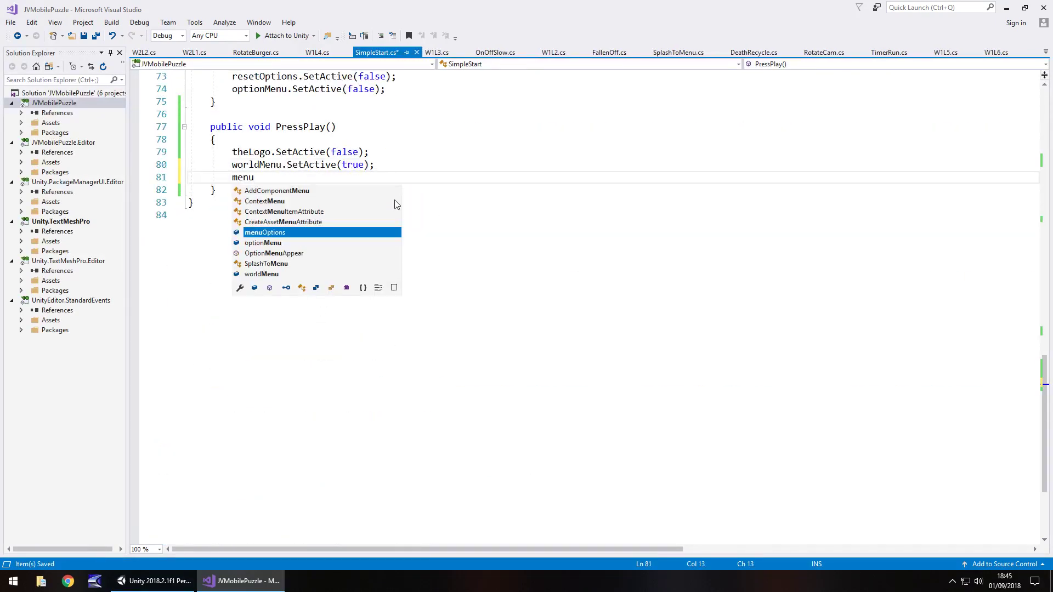
type("Options.S")
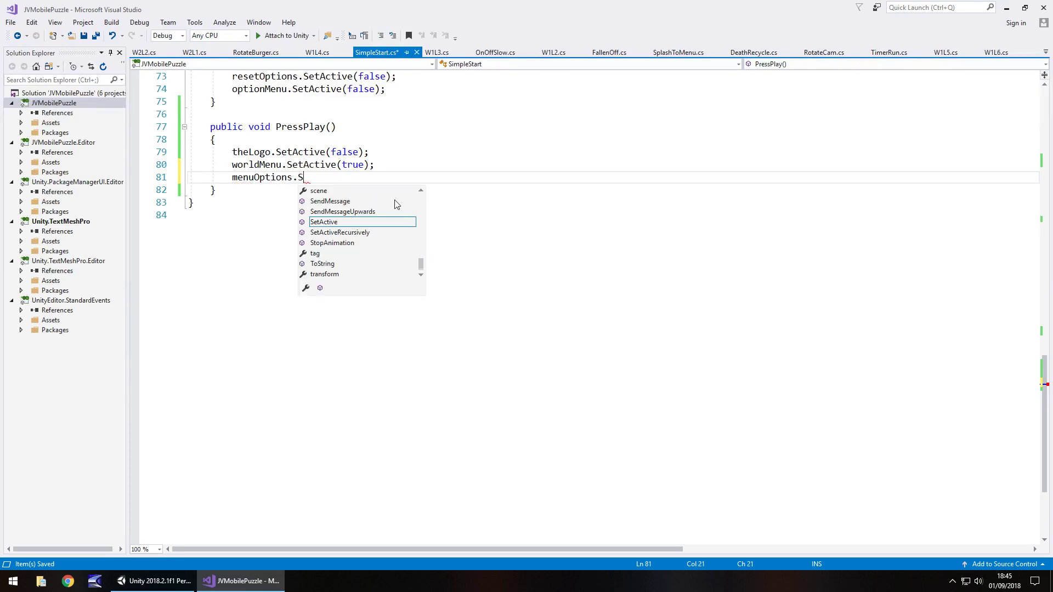
key("Tab")
type("(false);")
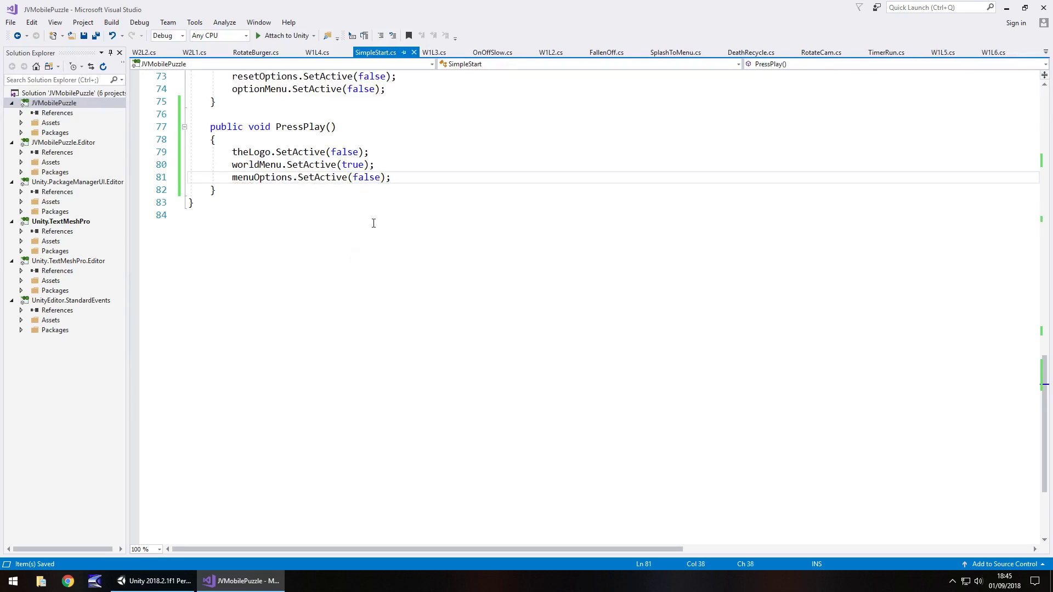
Step: Switch to Unity and rename the title logo's Image object under Canvas as BouncyLogo
left_click(153, 581)
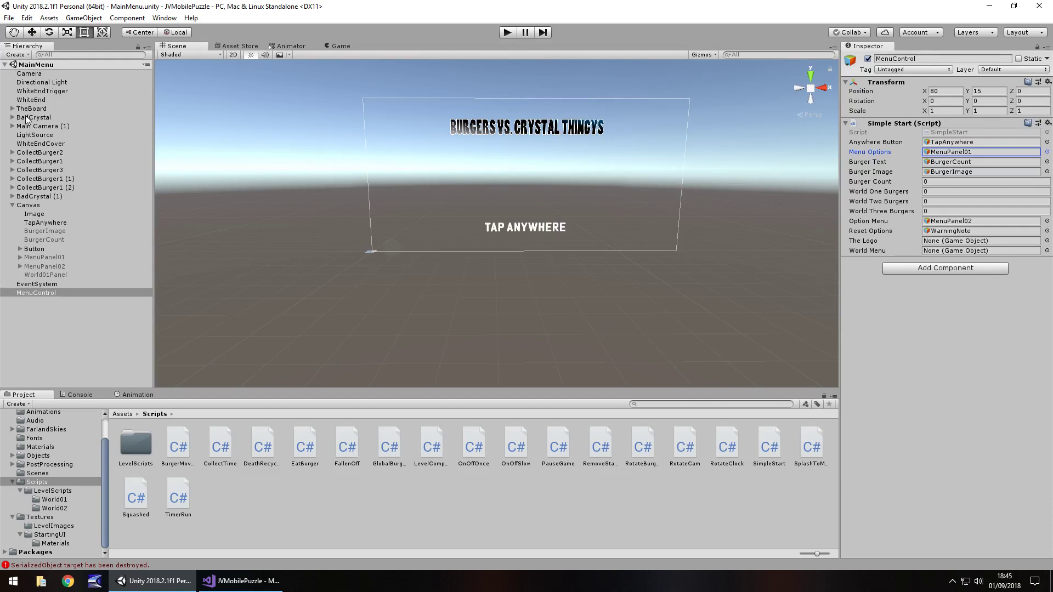
left_click(502, 131)
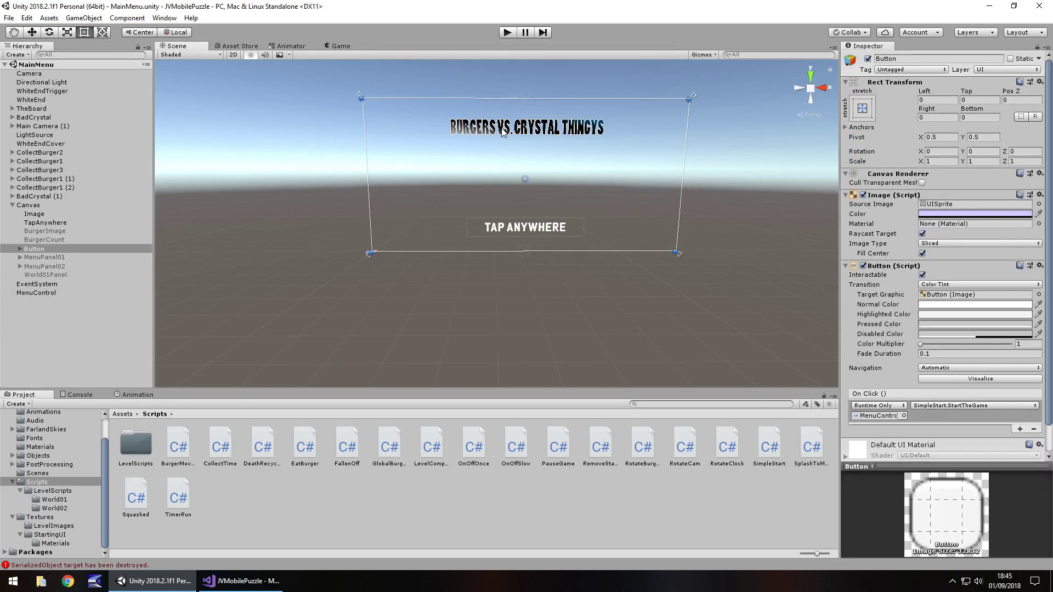
left_click(502, 136)
left_click(502, 136)
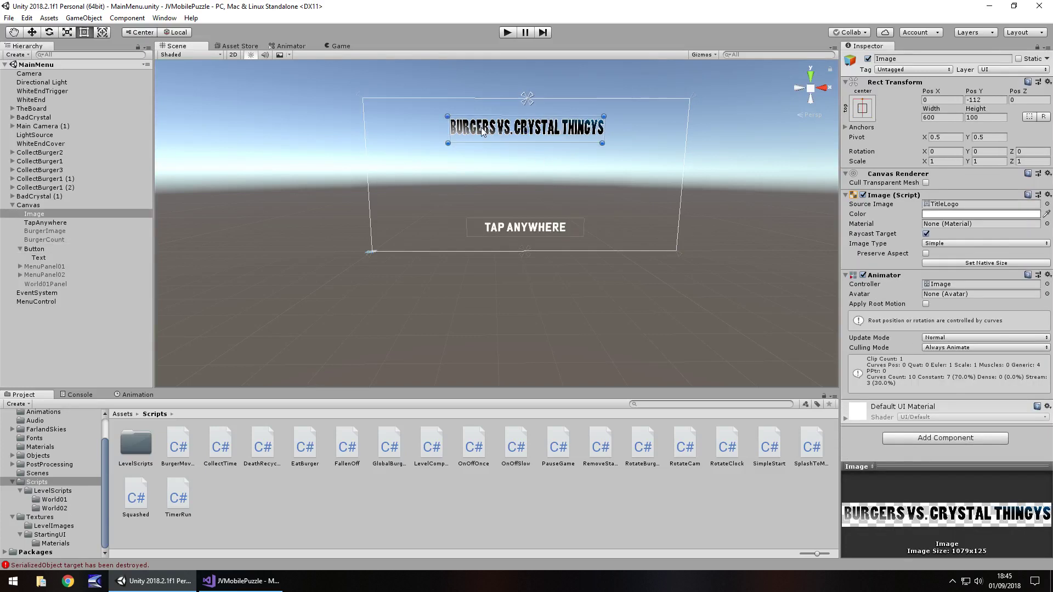
left_click(45, 213)
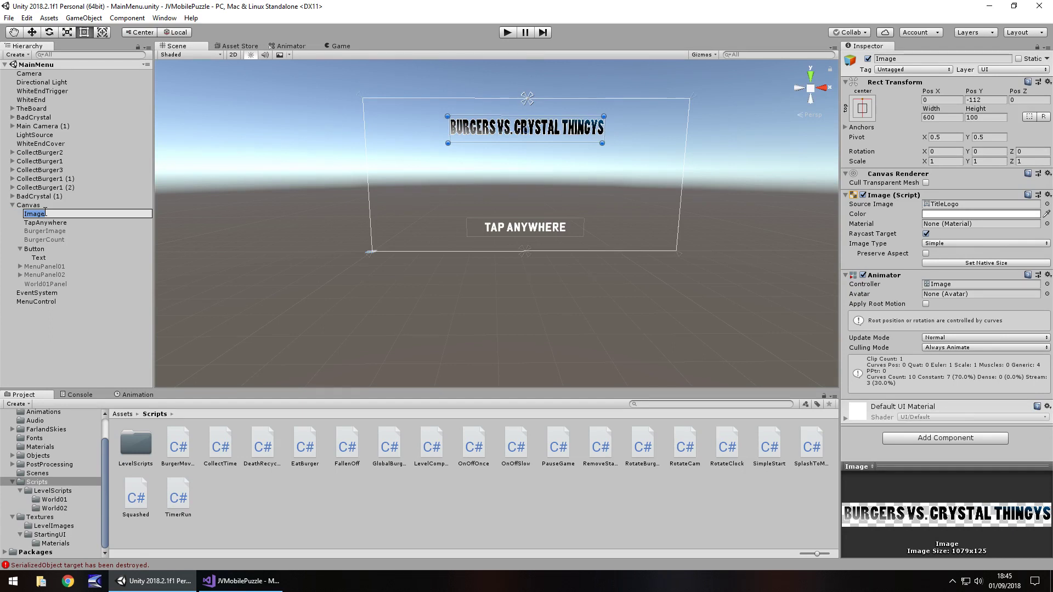
type("BouncyLogo")
key("Return")
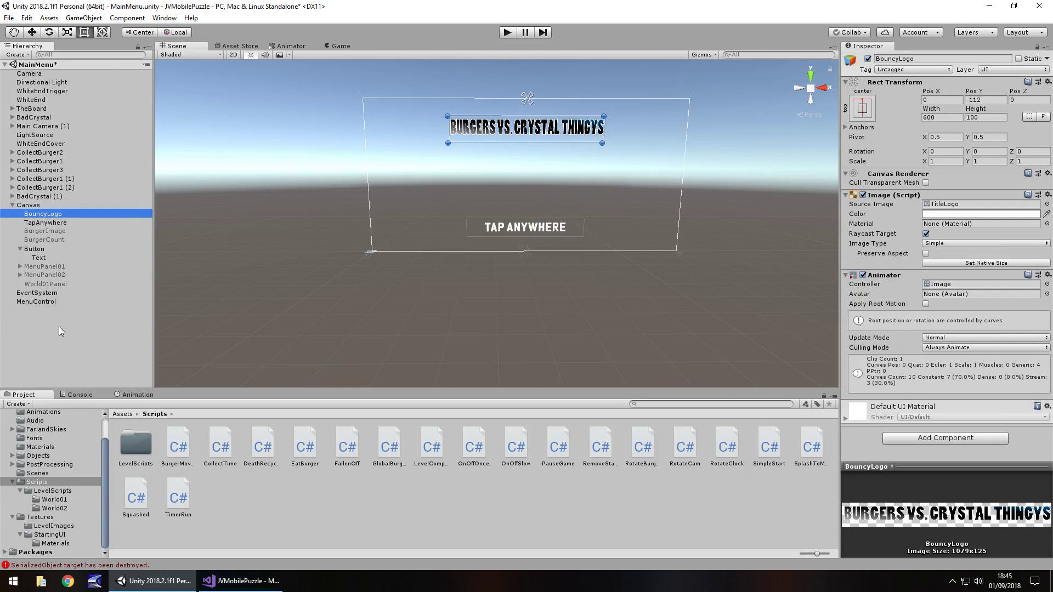
Step: On MenuControl's Simple Start component, assign BouncyLogo to The Logo and MenuPanel01 to World Menu
left_click(39, 301)
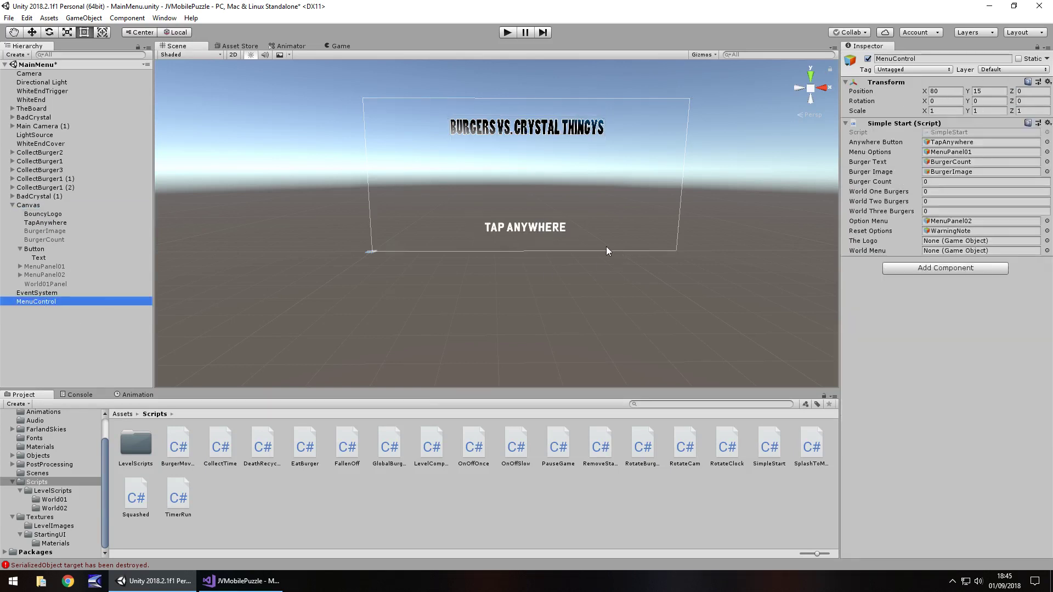
left_click_drag(47, 215, 877, 241)
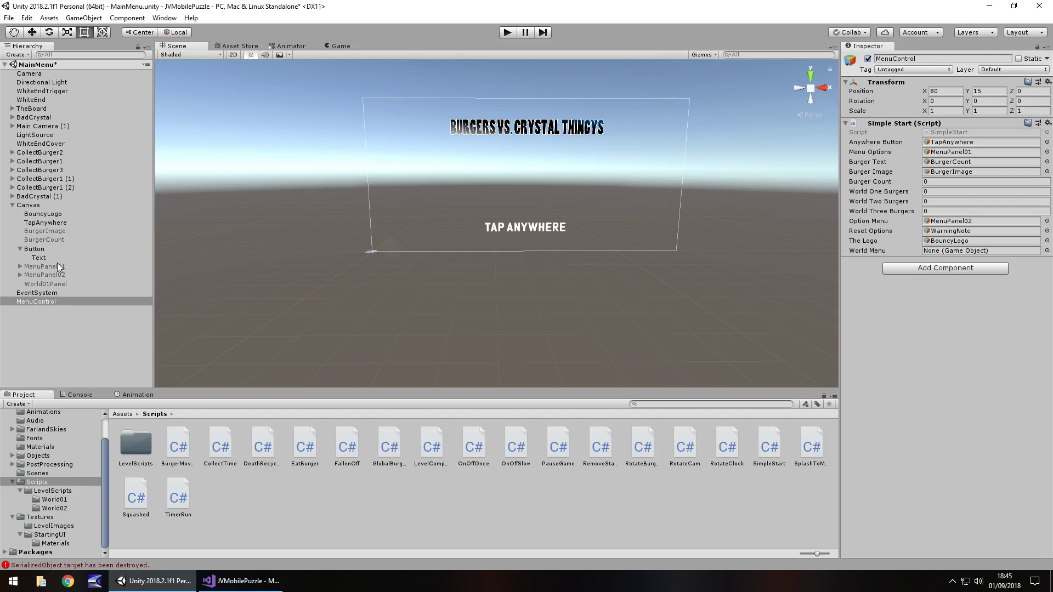
left_click_drag(44, 266, 955, 254)
Step: Run the main menu in play mode, get past the Tap Anywhere screen to the menu options, and stop the game
left_click(508, 33)
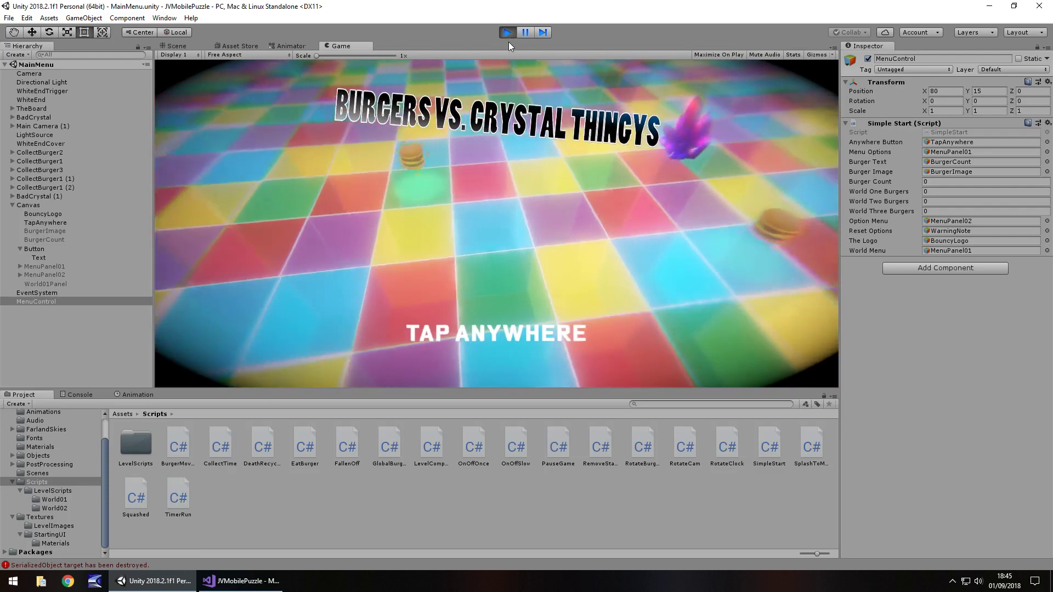
left_click(503, 214)
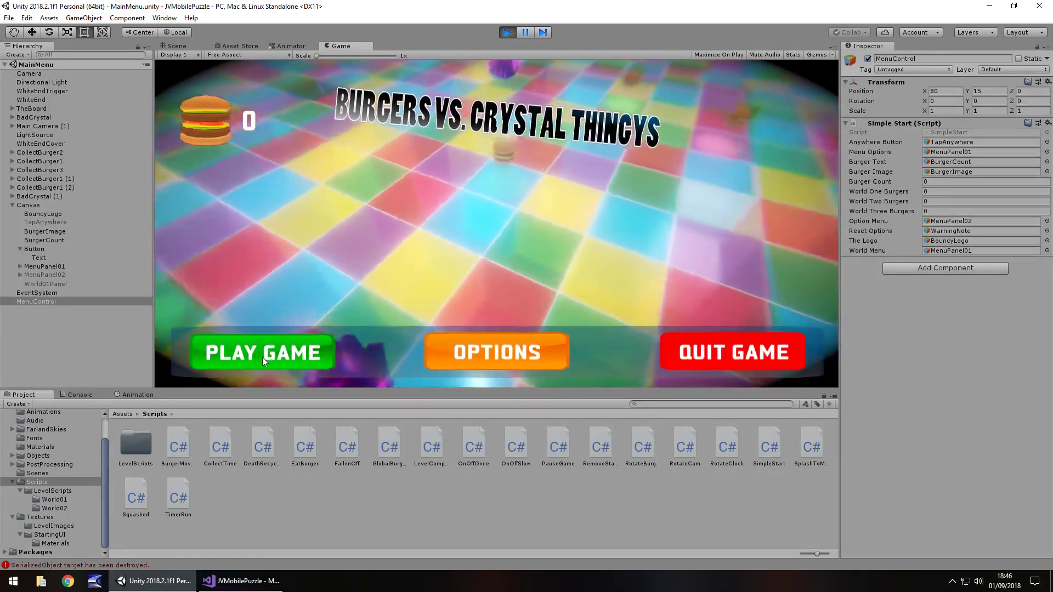
left_click(507, 32)
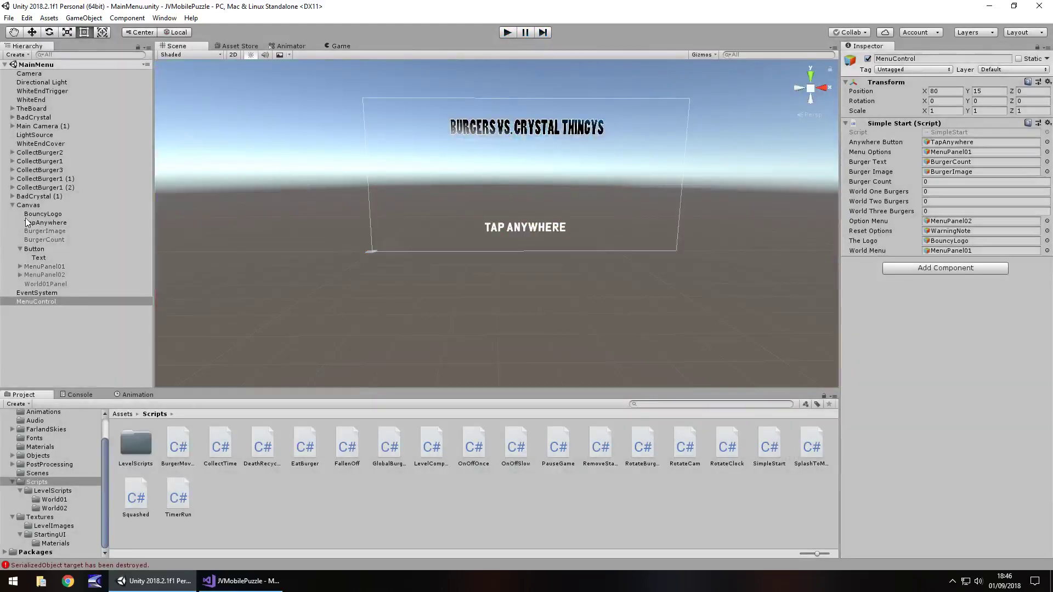
Step: Set the On Click function of PlayButton under MenuPanel01 to SimpleStart.PressPlay
left_click(20, 267)
left_click(47, 274)
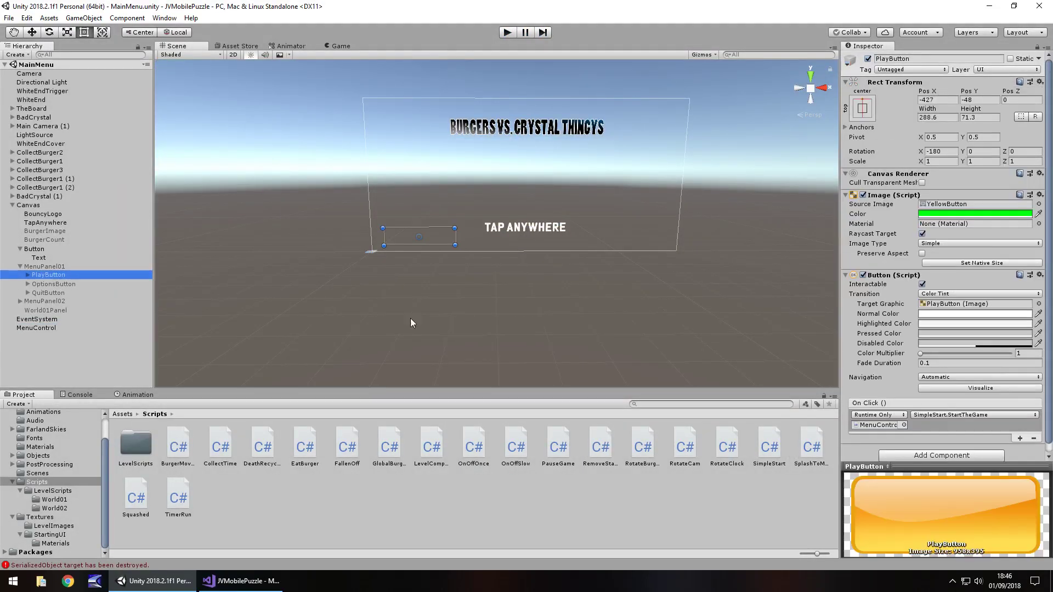
left_click(963, 416)
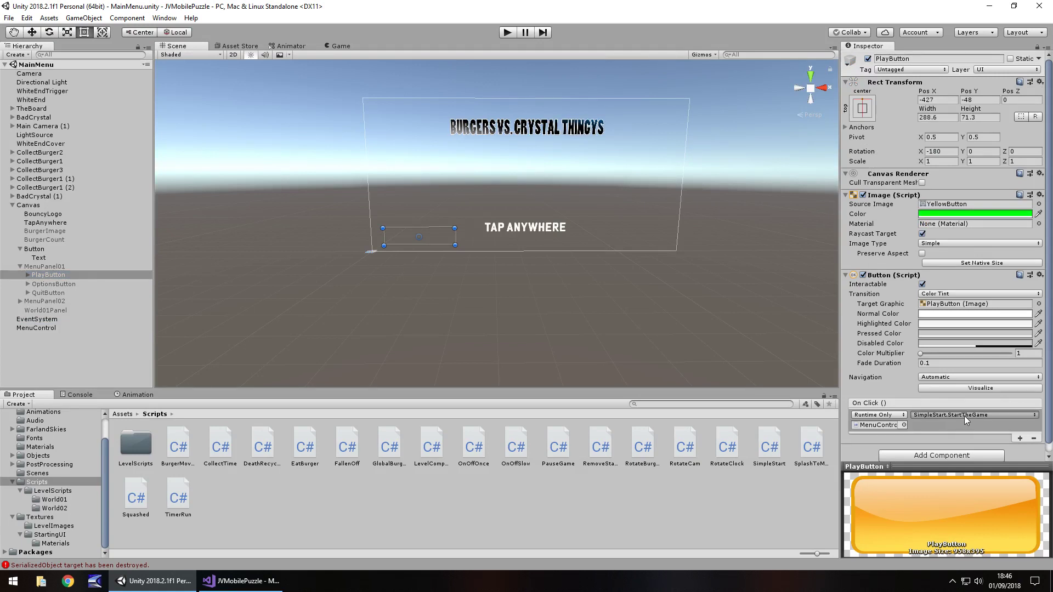
mouse_move(948, 467)
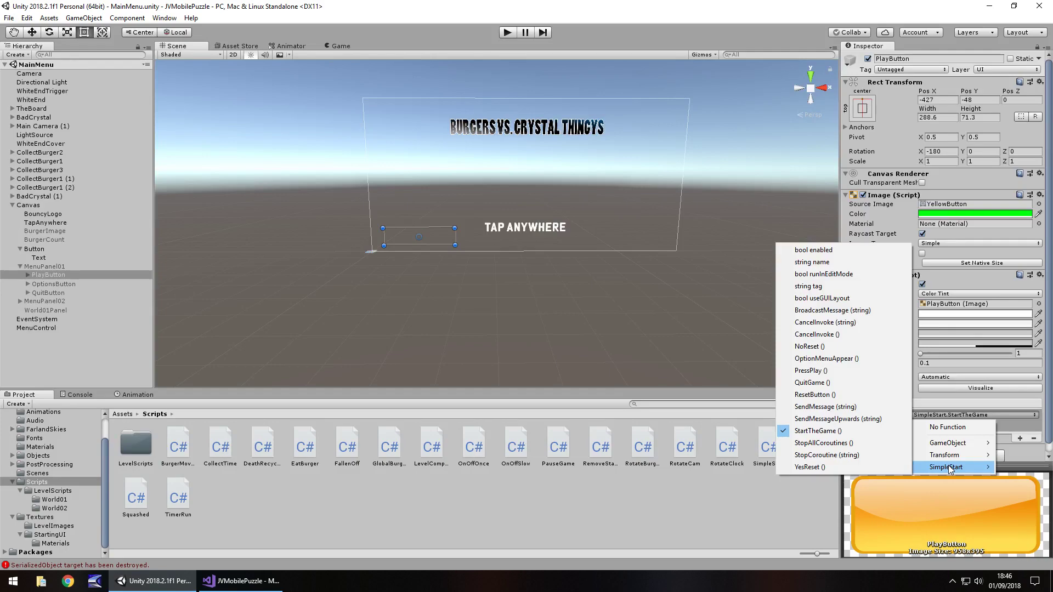
left_click(225, 583)
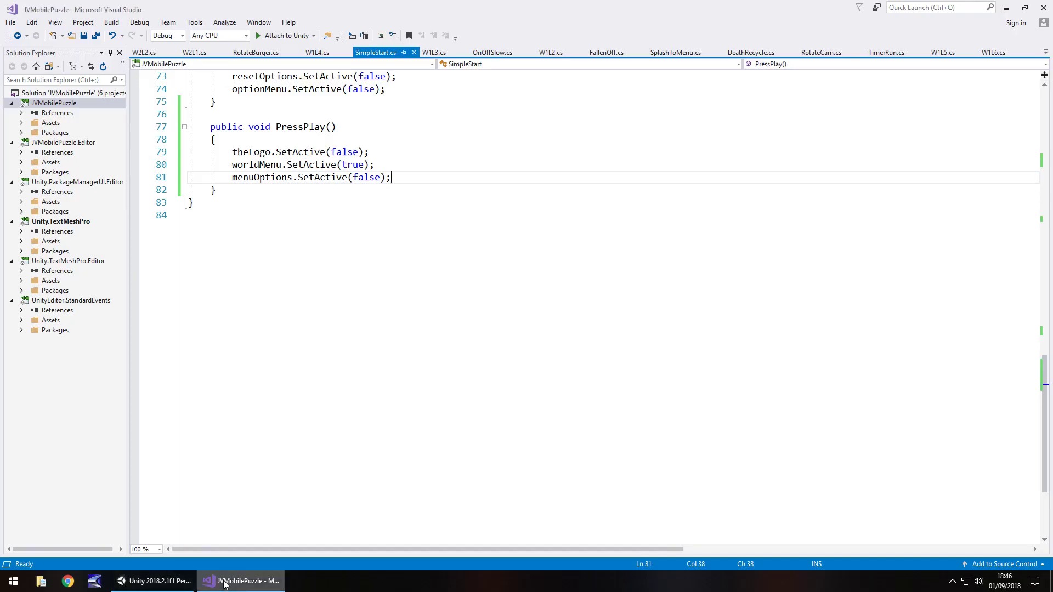
left_click(156, 581)
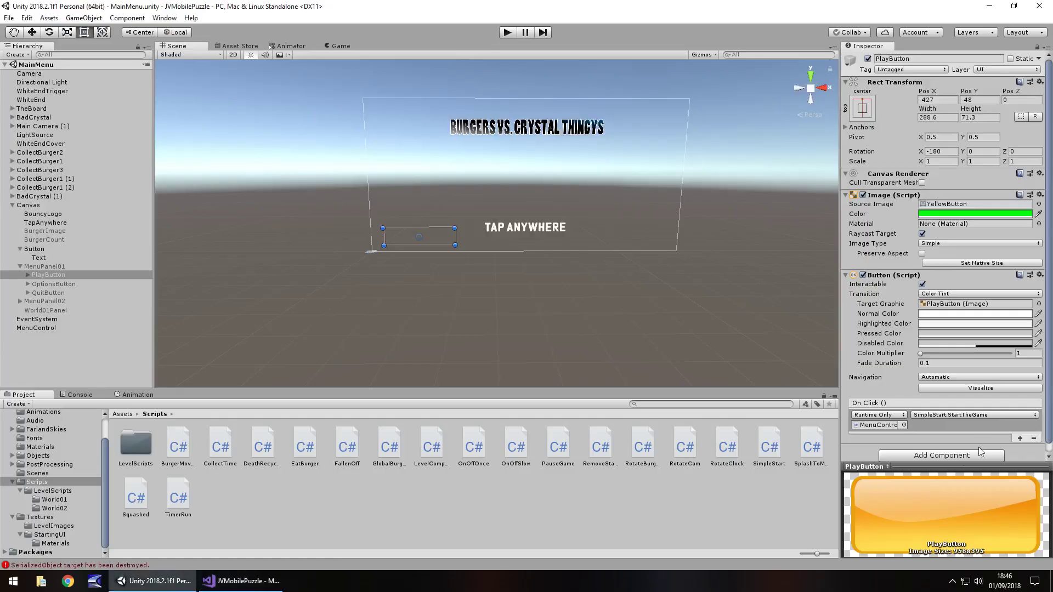
left_click(975, 415)
mouse_move(952, 469)
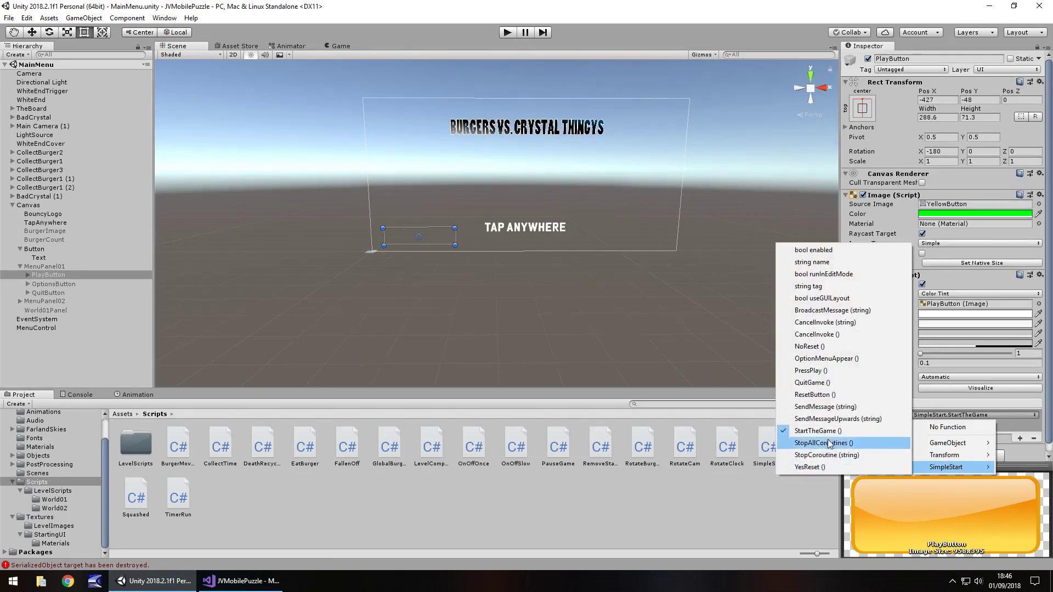
left_click(809, 373)
Step: Play-test the Play Game button from the Tap Anywhere screen and stop the game
left_click(507, 32)
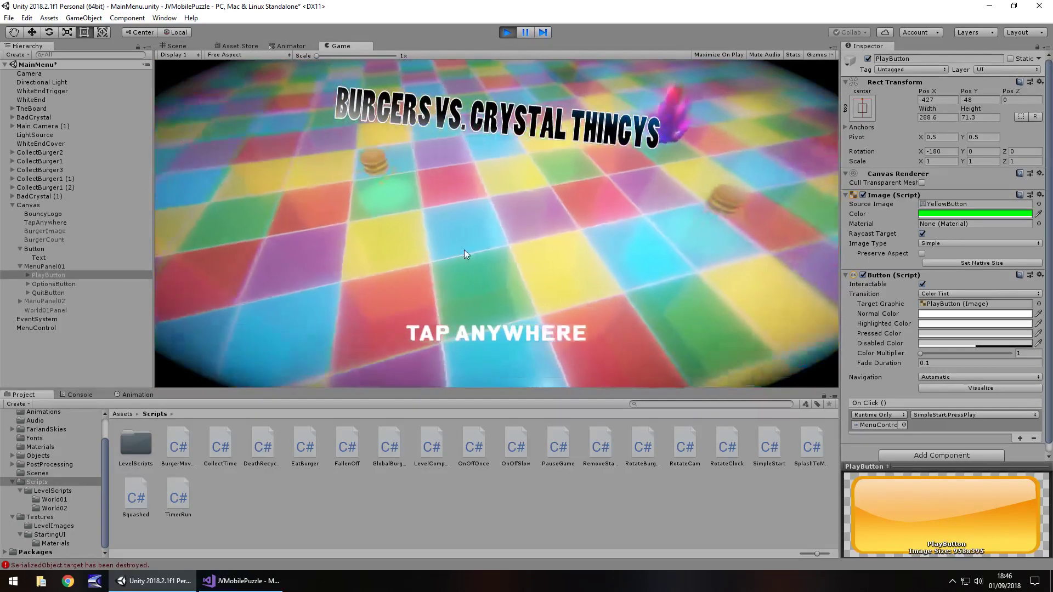
left_click(463, 249)
left_click(285, 351)
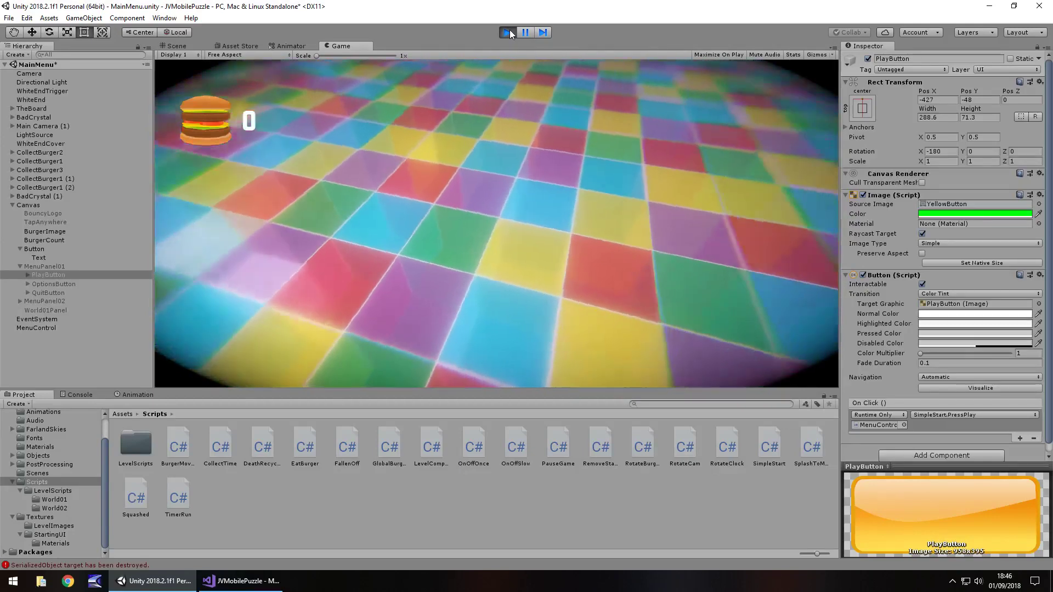
left_click(508, 32)
Step: Try assigning MenuControl to Simple Start's World Menu, and run the game to test the Play Game button
left_click(37, 328)
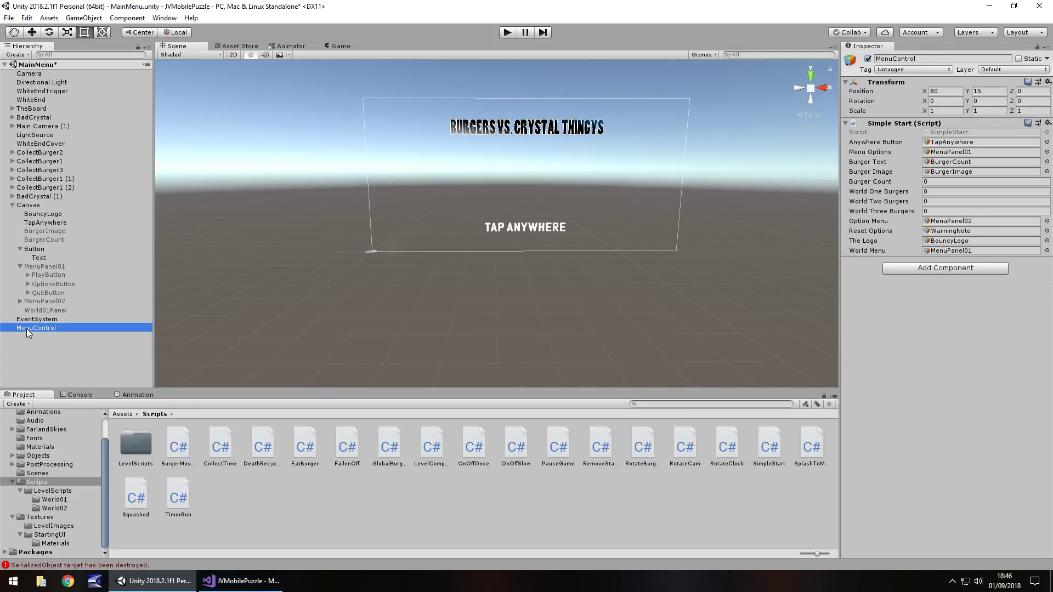
left_click_drag(26, 328, 962, 252)
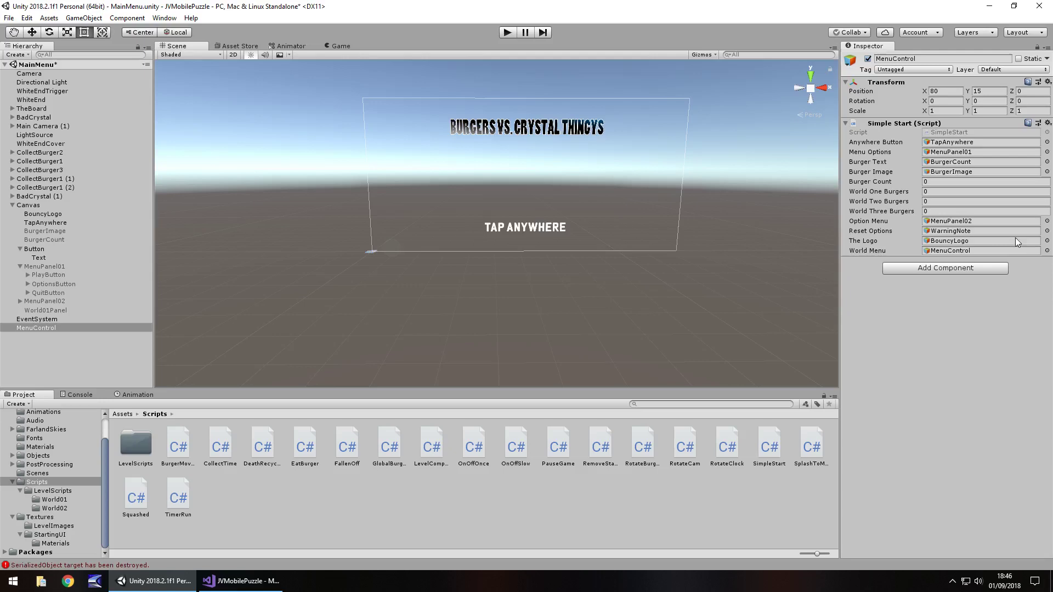
left_click(507, 32)
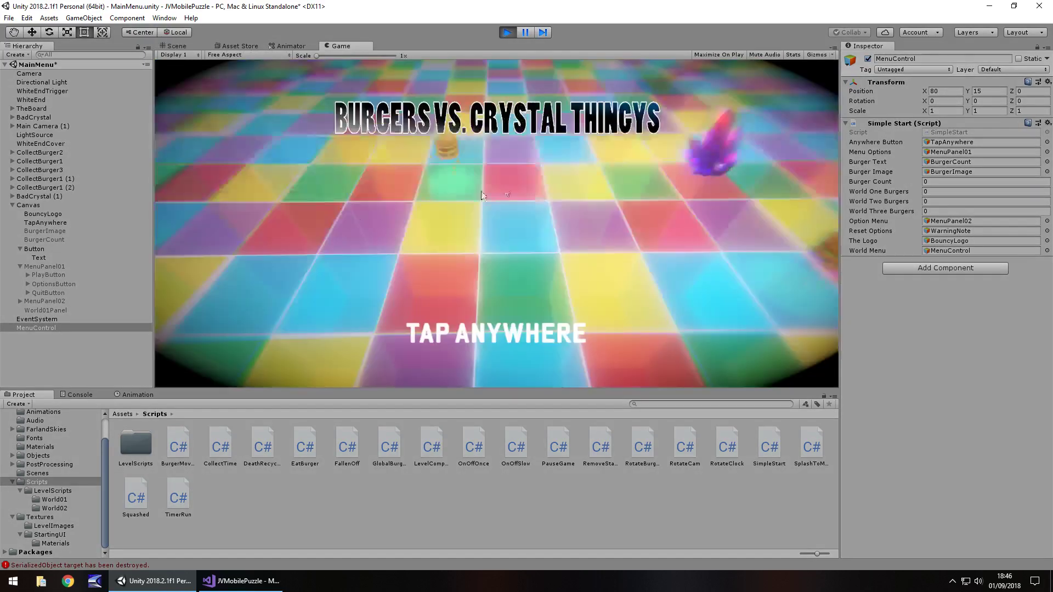
left_click(460, 259)
left_click(285, 347)
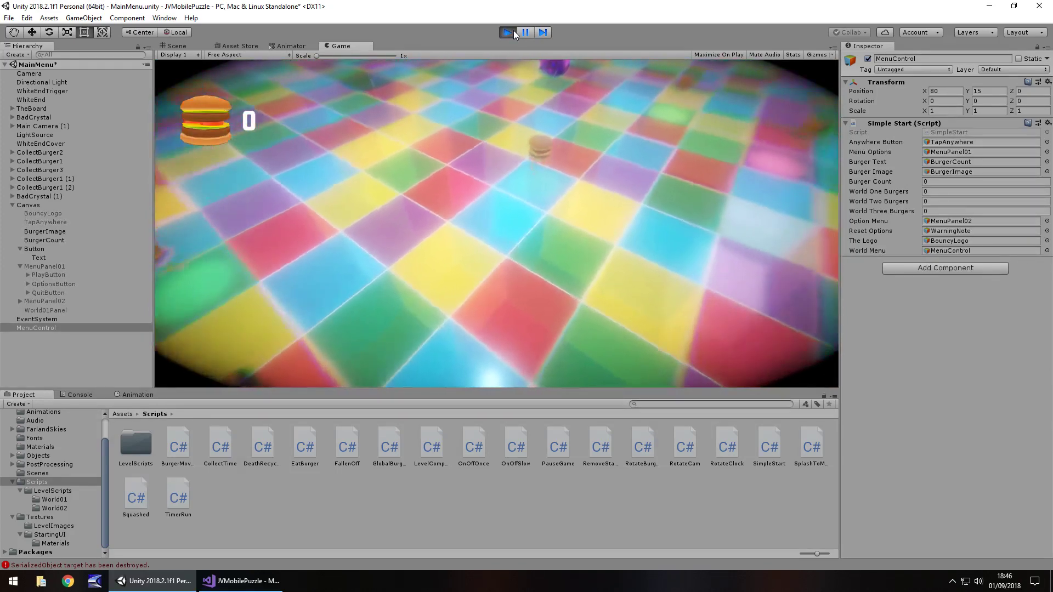
left_click(508, 32)
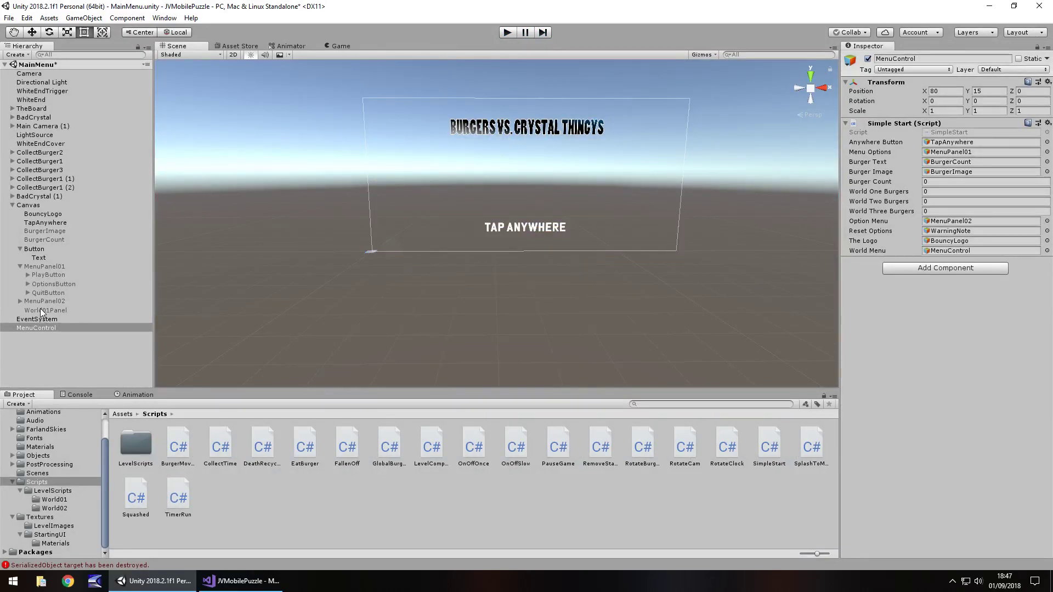
Step: Assign World01Panel to World Menu on MenuControl's Simple Start component, and test Play Game in play mode
left_click_drag(44, 310, 968, 251)
left_click(505, 33)
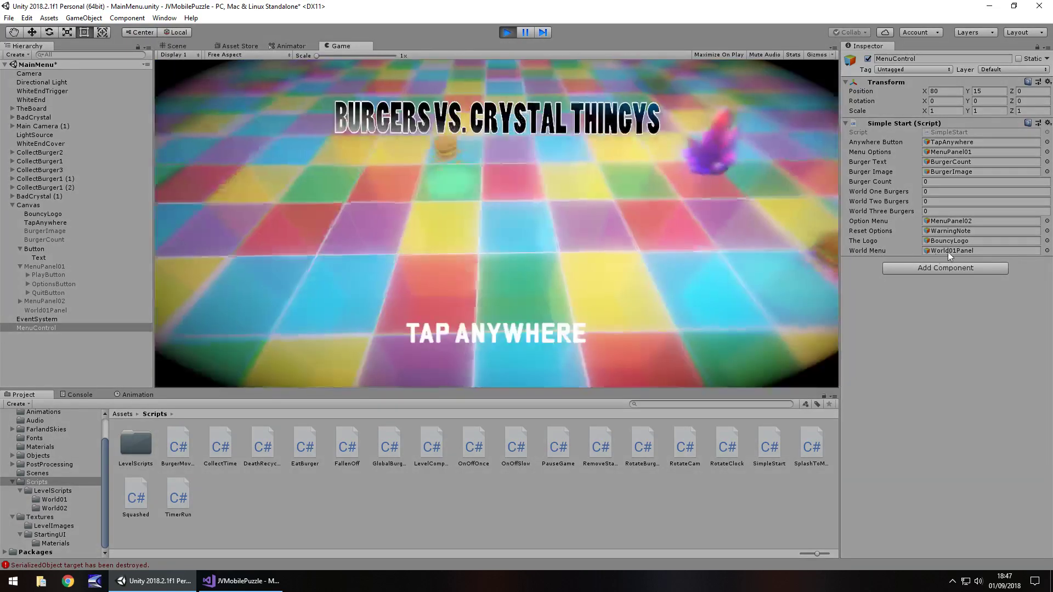
left_click(475, 243)
left_click(284, 355)
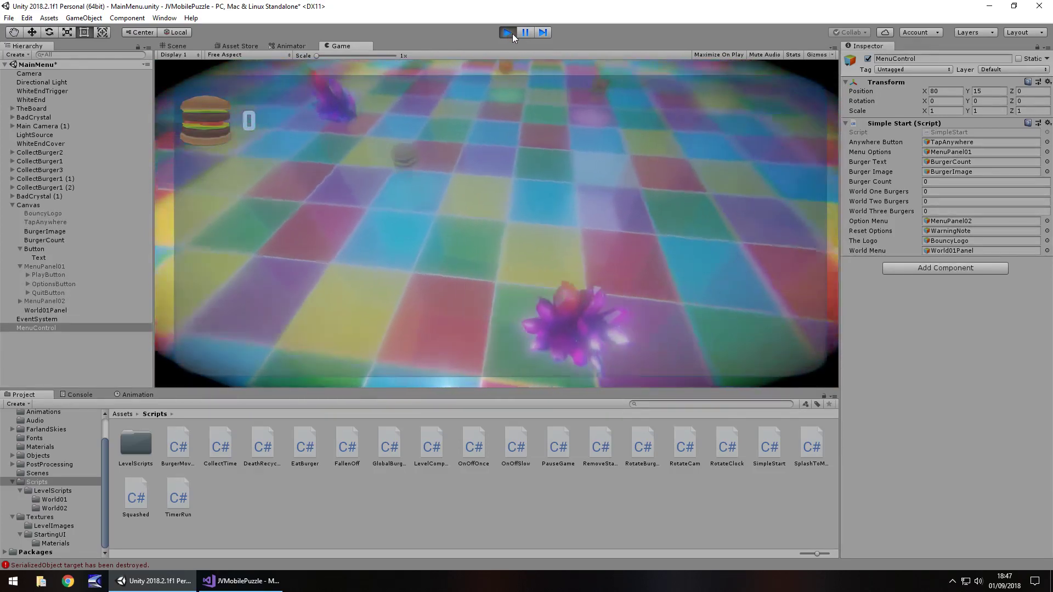
Step: Stop the game and move BurgerImage and BurgerCount below World01Panel within the Canvas hierarchy
left_click(512, 34)
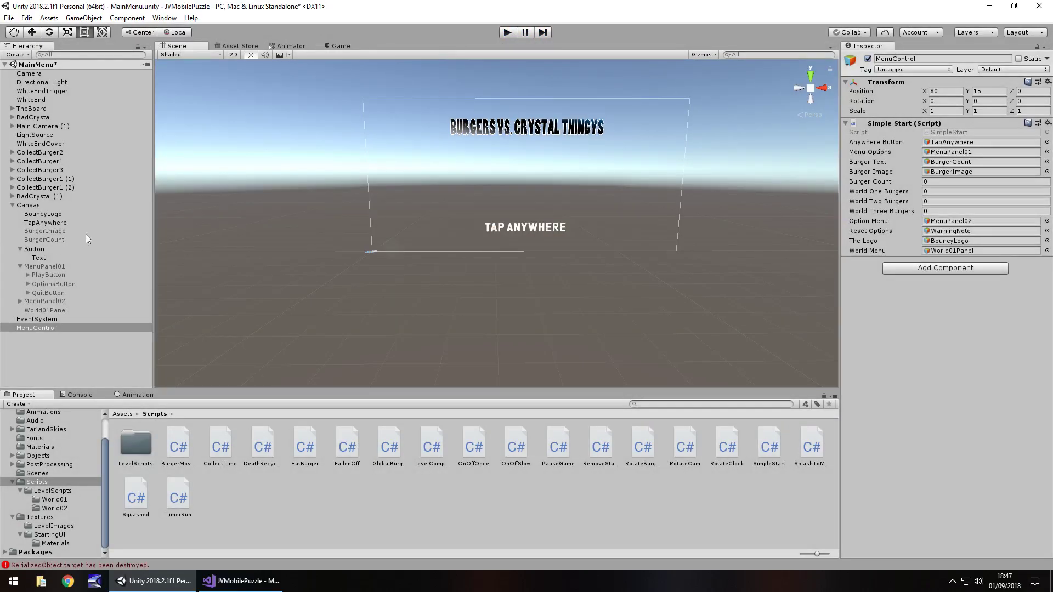
left_click(61, 232)
left_click(59, 241, "ctrl")
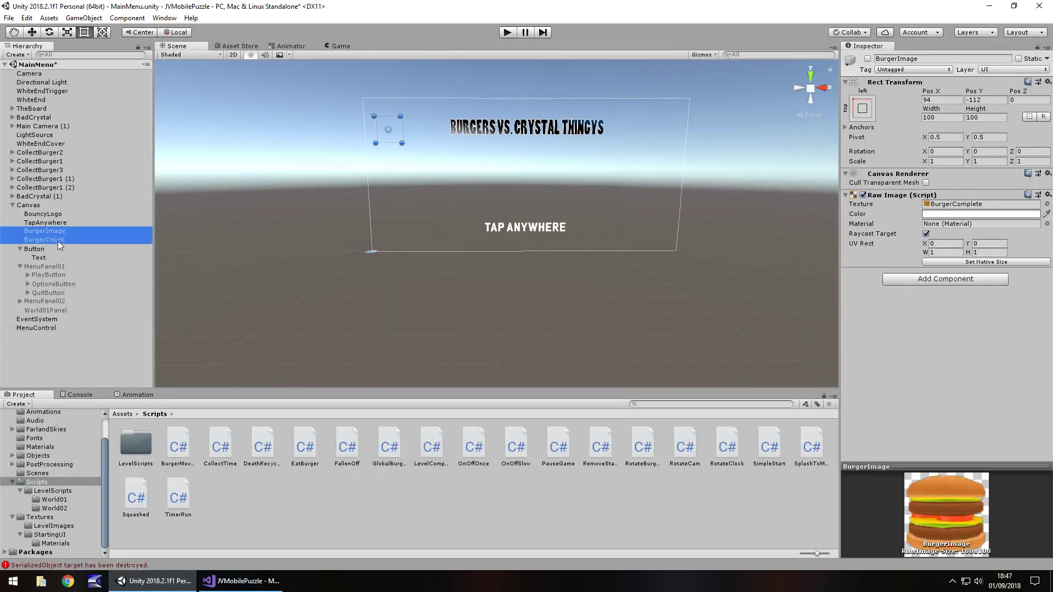
left_click_drag(51, 231, 48, 311)
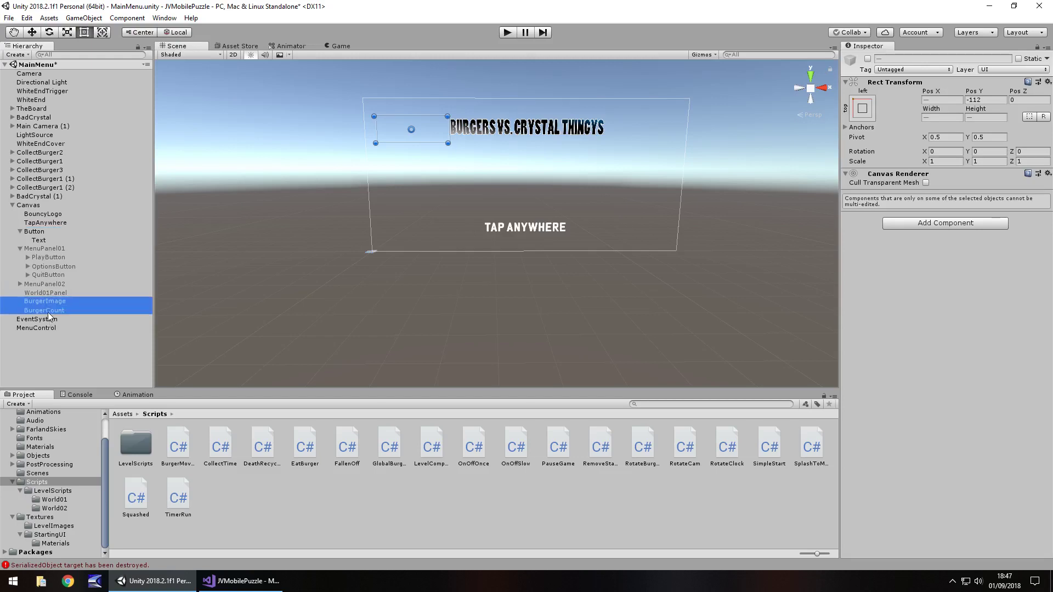
Step: Play-test the Play Game button to check the burger counter over World01Panel, and stop the game
left_click(509, 37)
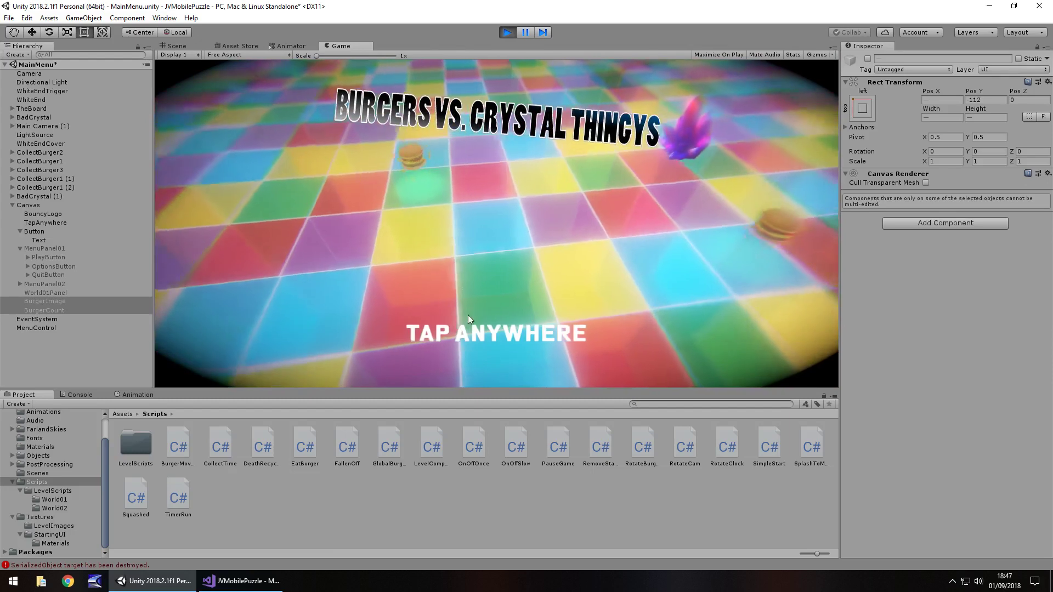
left_click(468, 314)
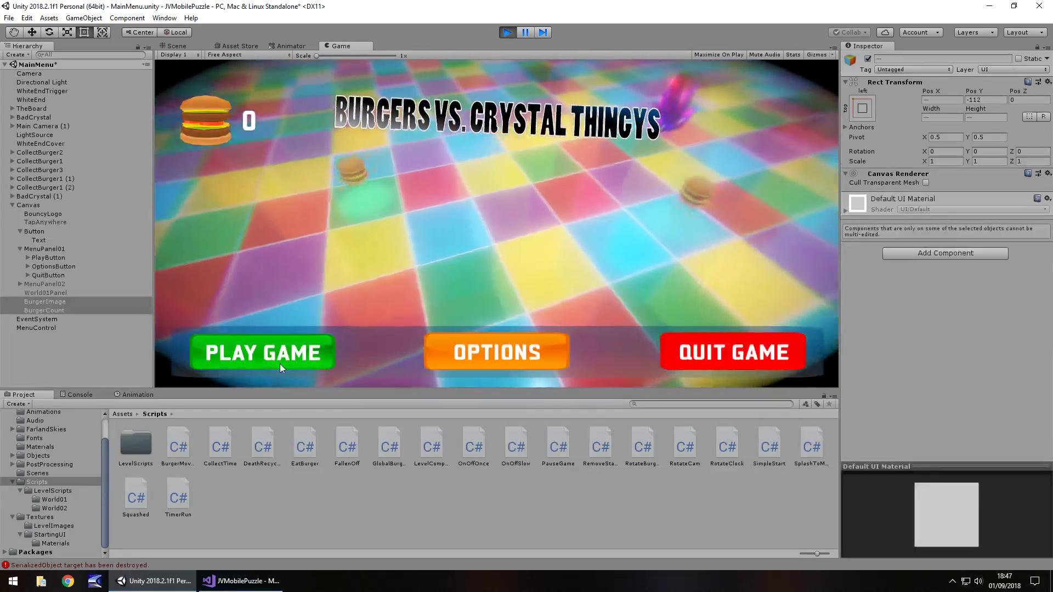
left_click(279, 363)
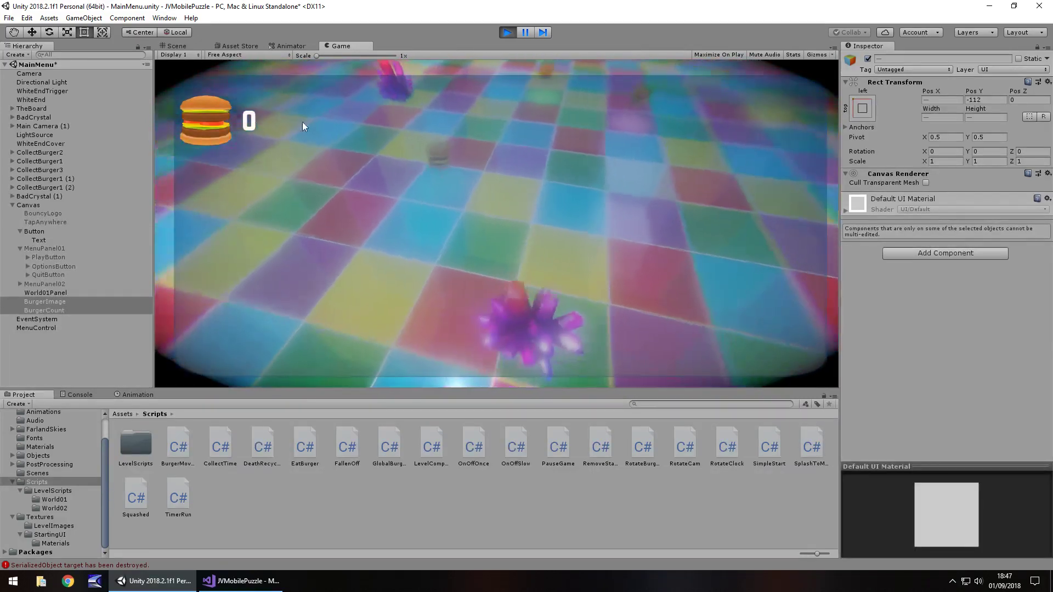
left_click(508, 32)
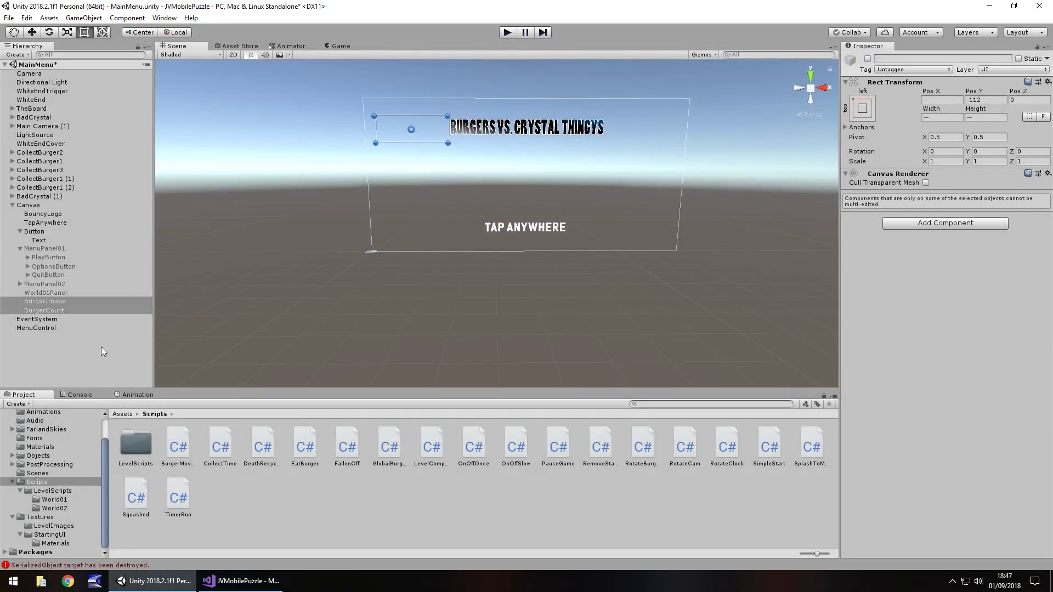
left_click(74, 364)
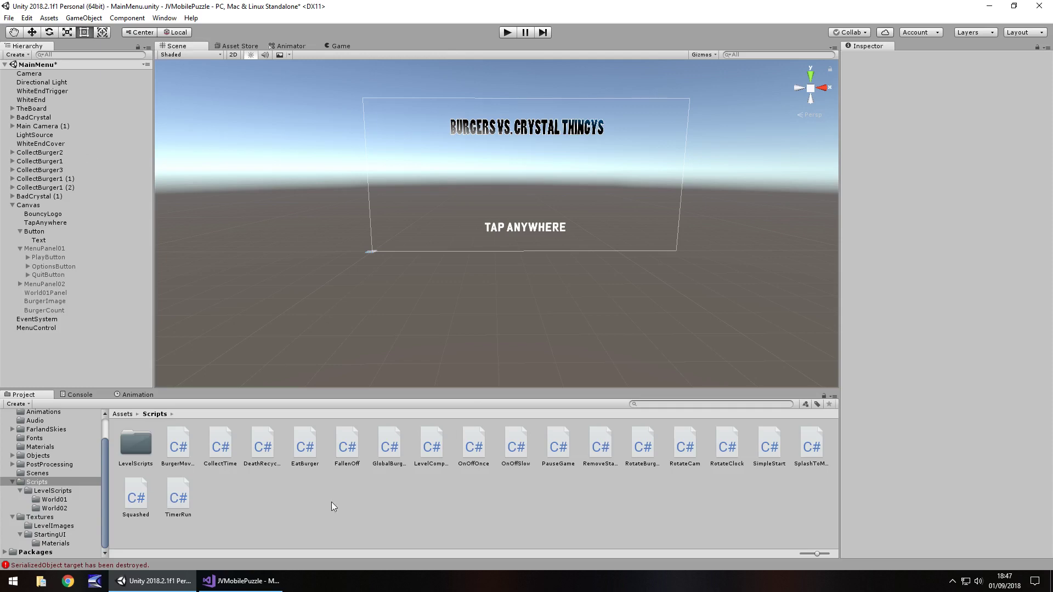
right_click(360, 502)
mouse_move(424, 250)
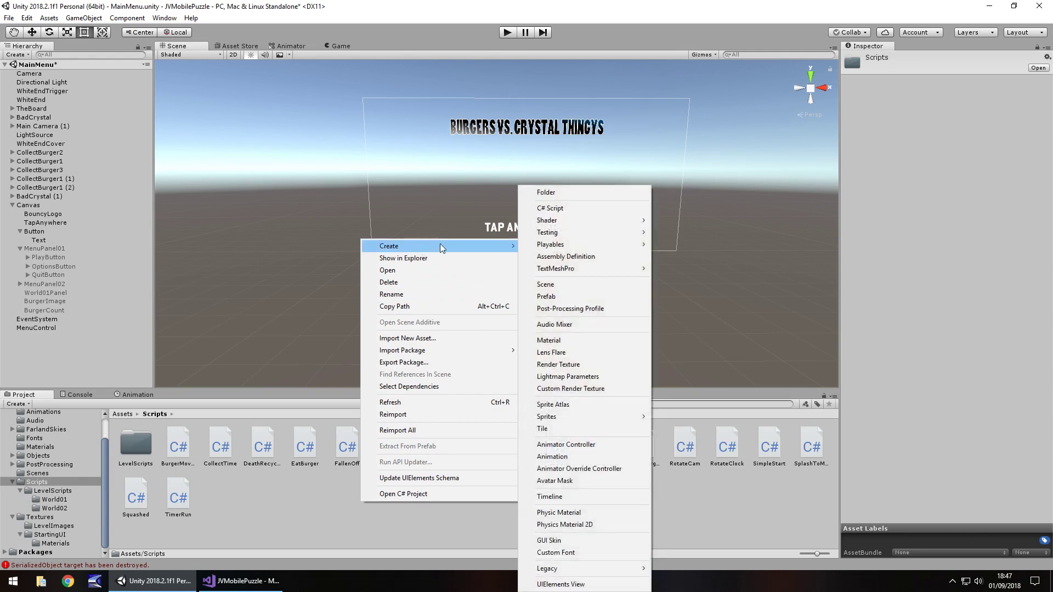
mouse_move(590, 572)
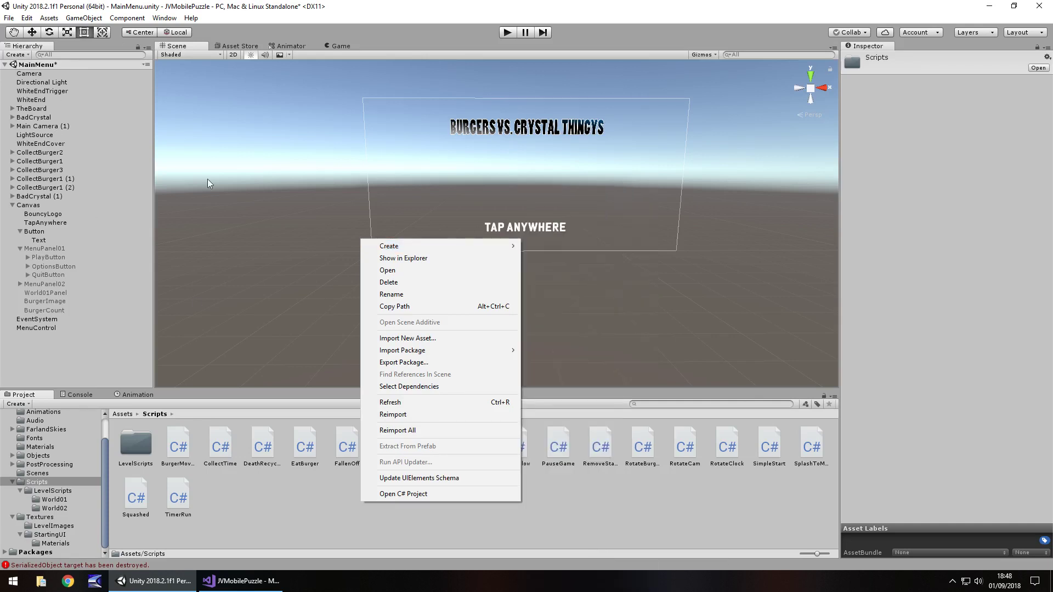
left_click(330, 518)
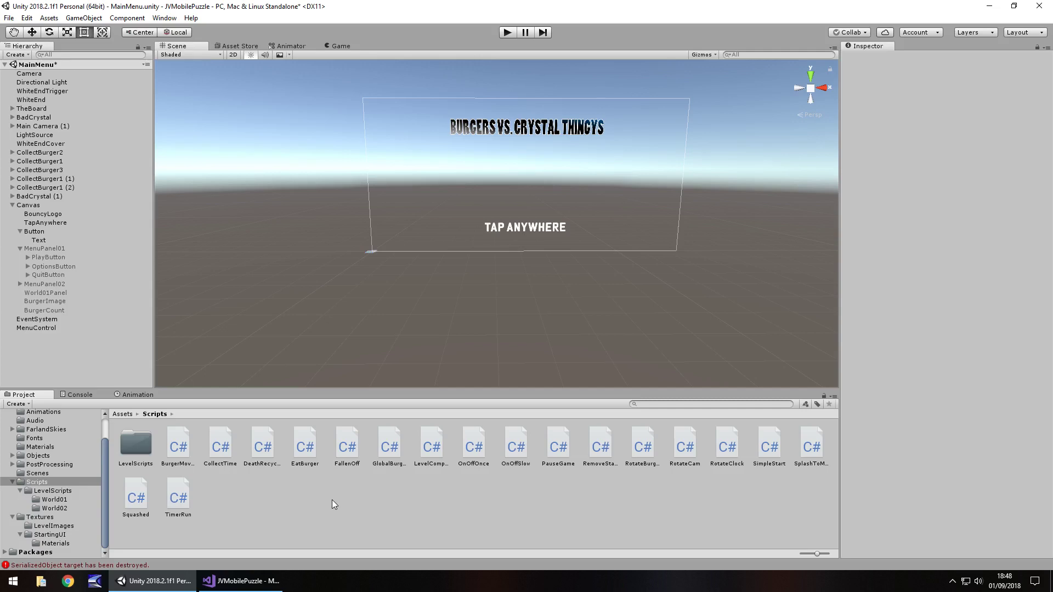
right_click(332, 499)
mouse_move(394, 241)
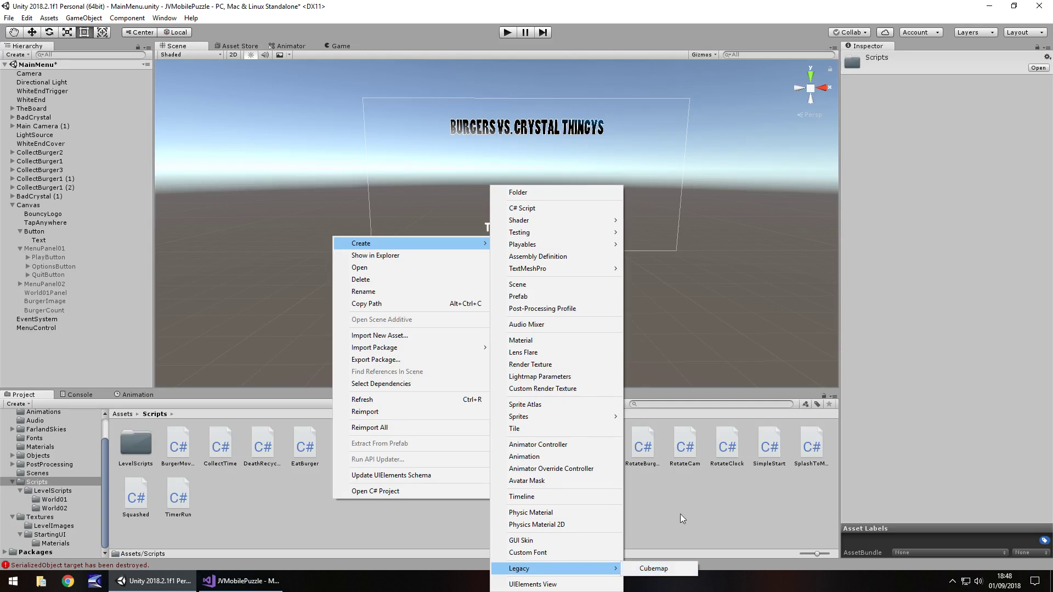
left_click(685, 499)
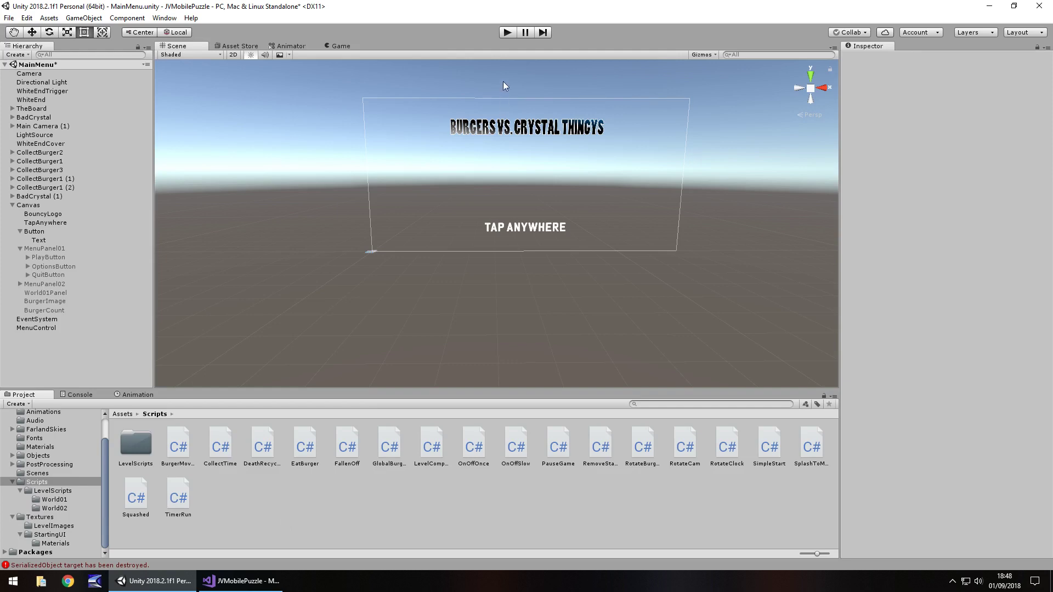
Step: Run the game again, open the world panel from the Tap Anywhere screen through Play Game, and stop the game
left_click(506, 34)
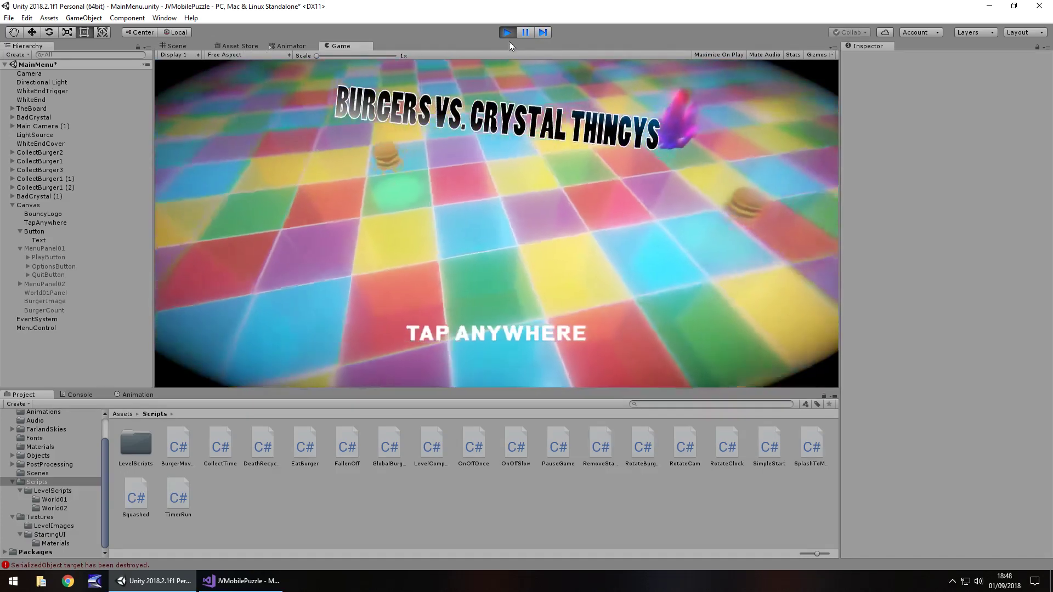
left_click(495, 127)
left_click(273, 347)
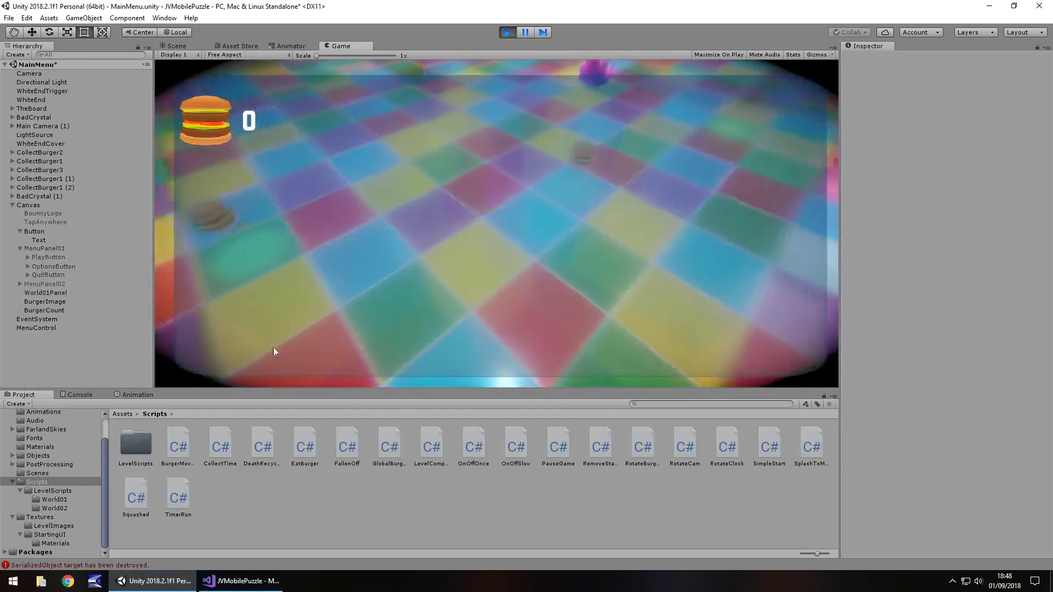
left_click(506, 33)
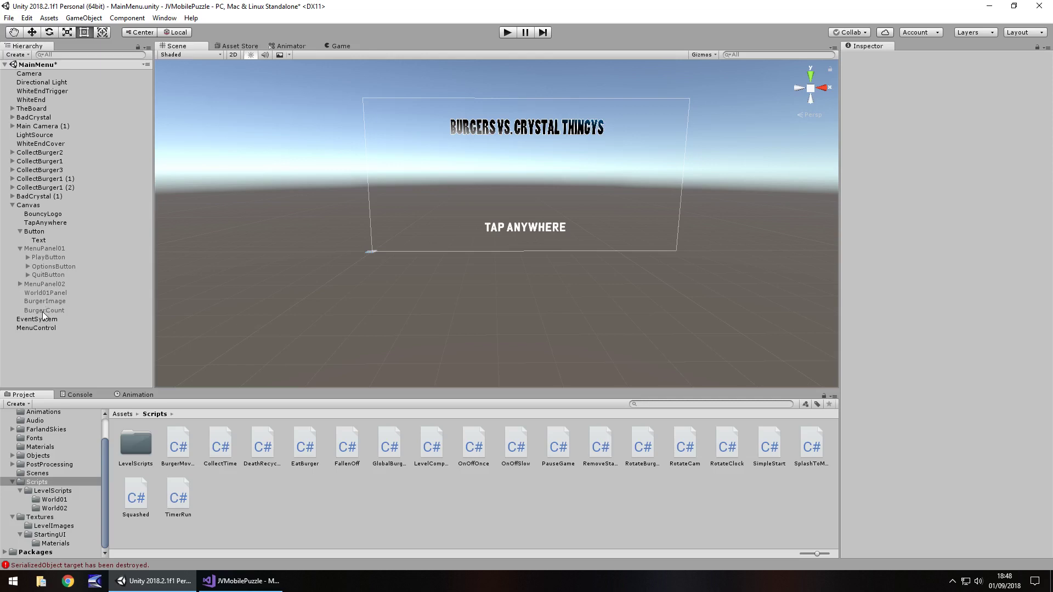
Step: Duplicate PlayButton from MenuPanel01 into World01Panel and set the copy's anchor preset to top left
left_click(57, 292)
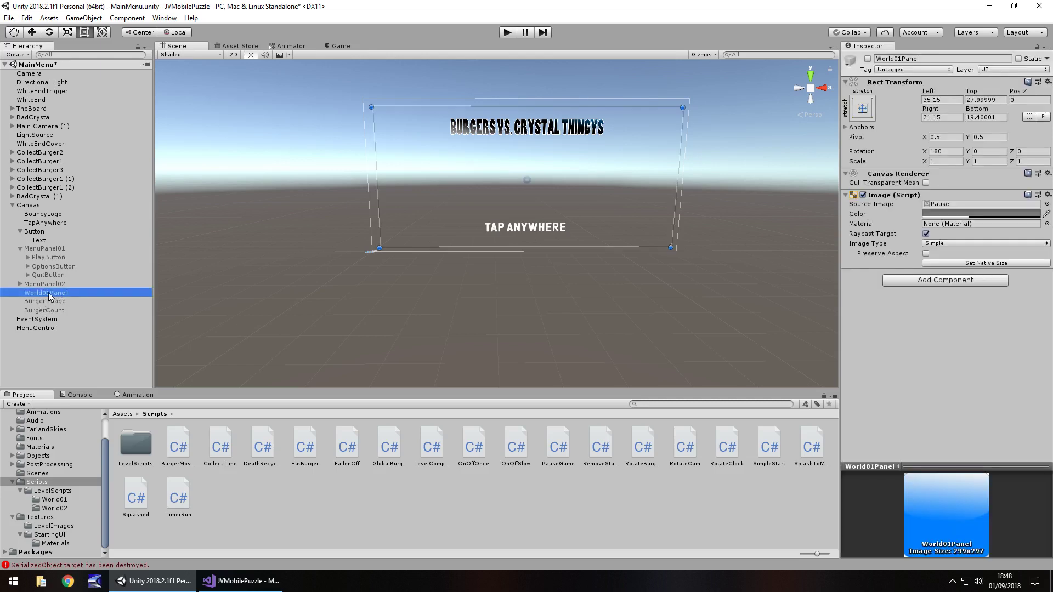
left_click(48, 257)
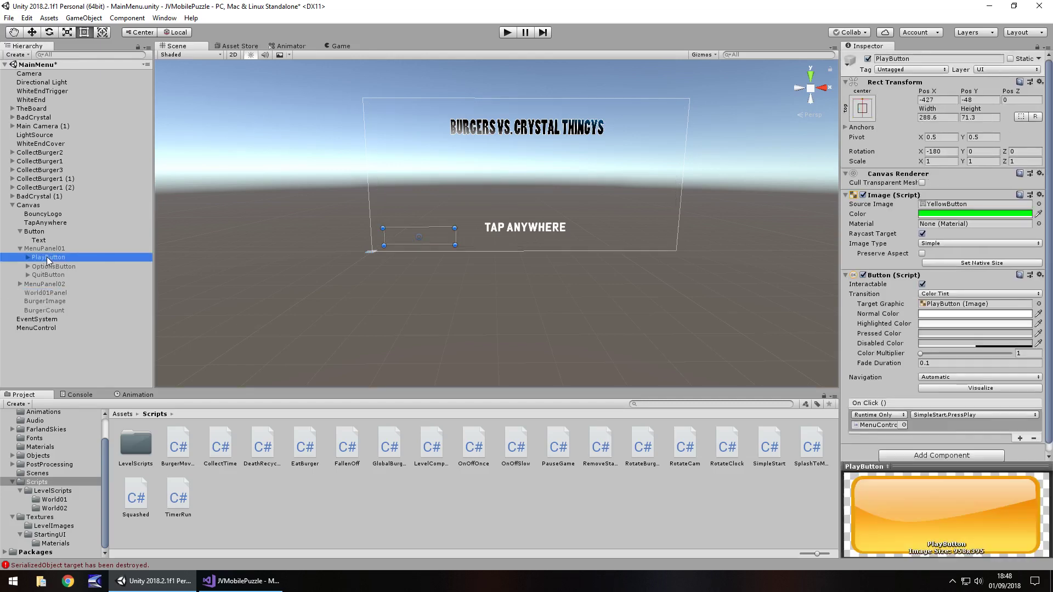
key("ctrl+d")
left_click_drag(44, 283, 58, 302)
left_click(863, 108)
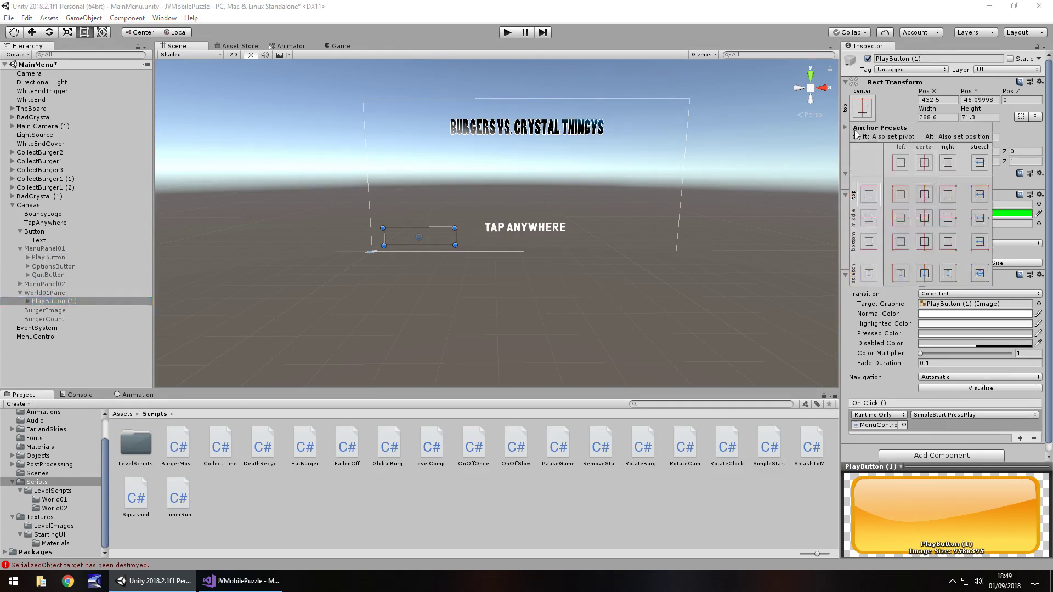
left_click(900, 194)
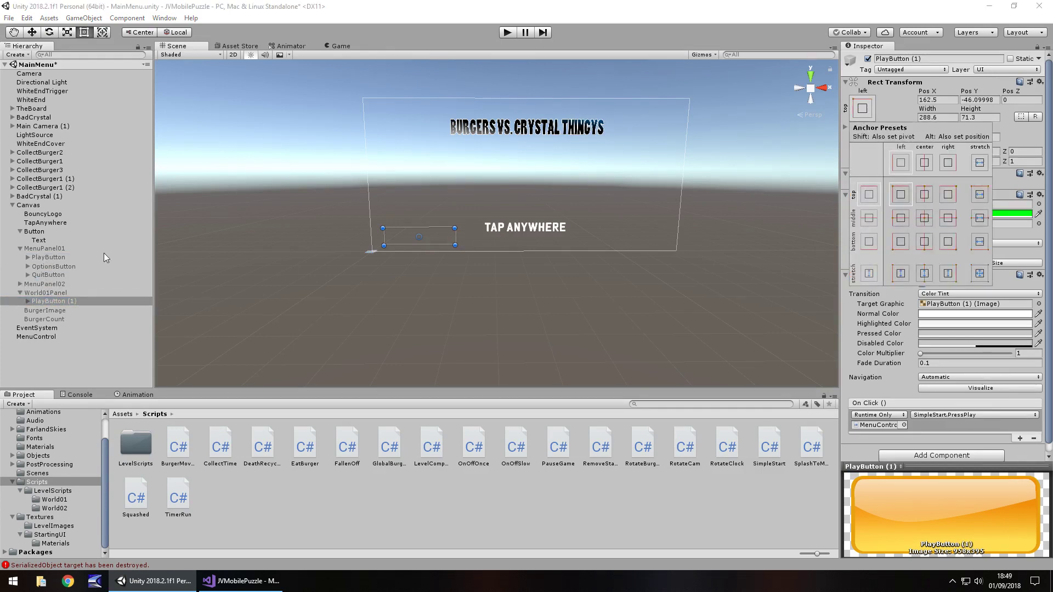
Step: Rename the duplicated button as World01Button and set its label text to WORLD 1
left_click(52, 303)
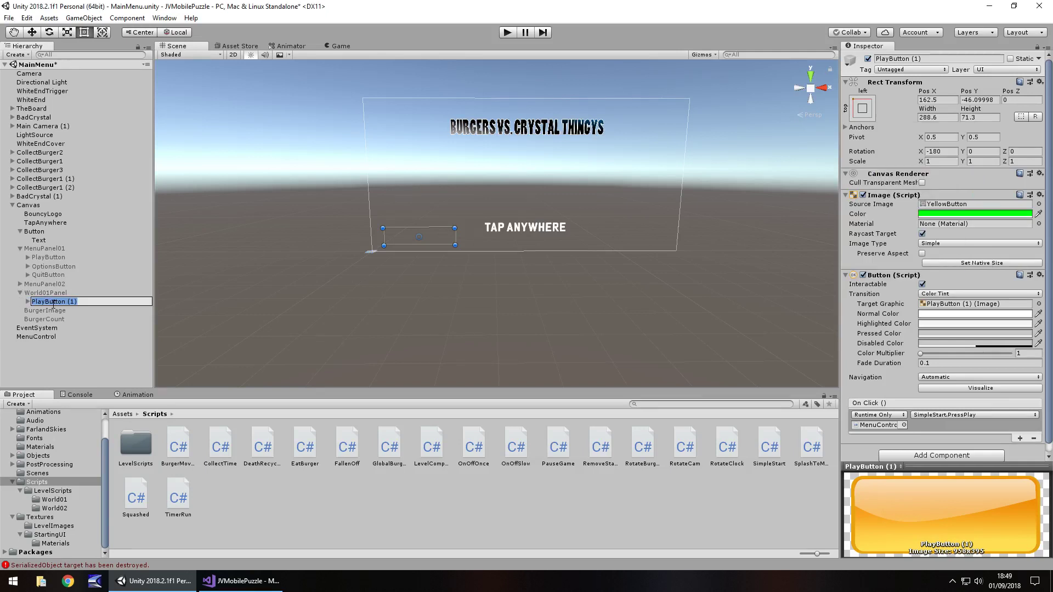
type("World01Button")
key("Return")
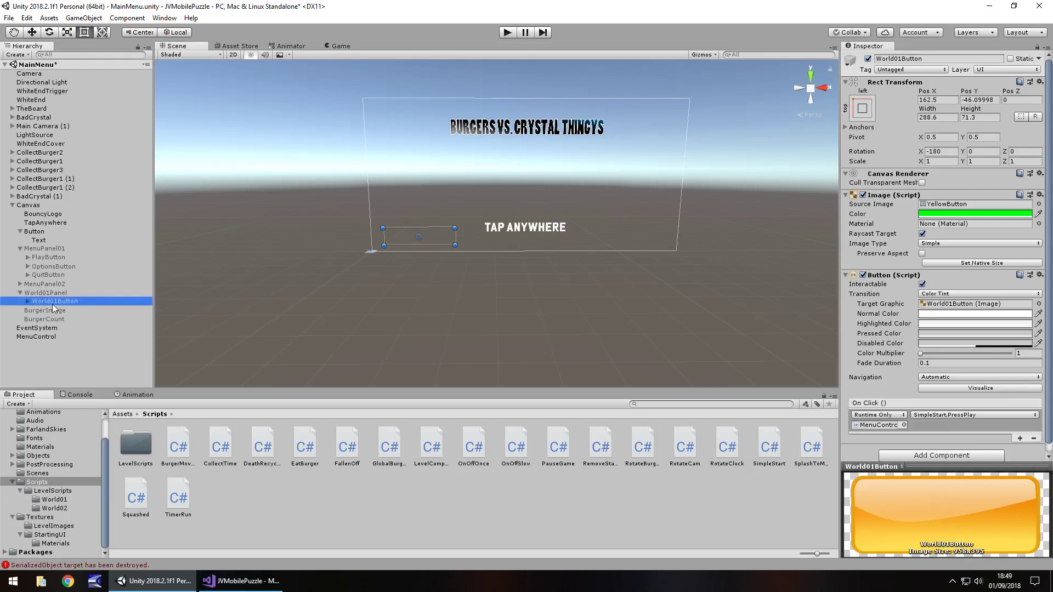
left_click(28, 301)
left_click(47, 311)
left_click(888, 222)
type("W")
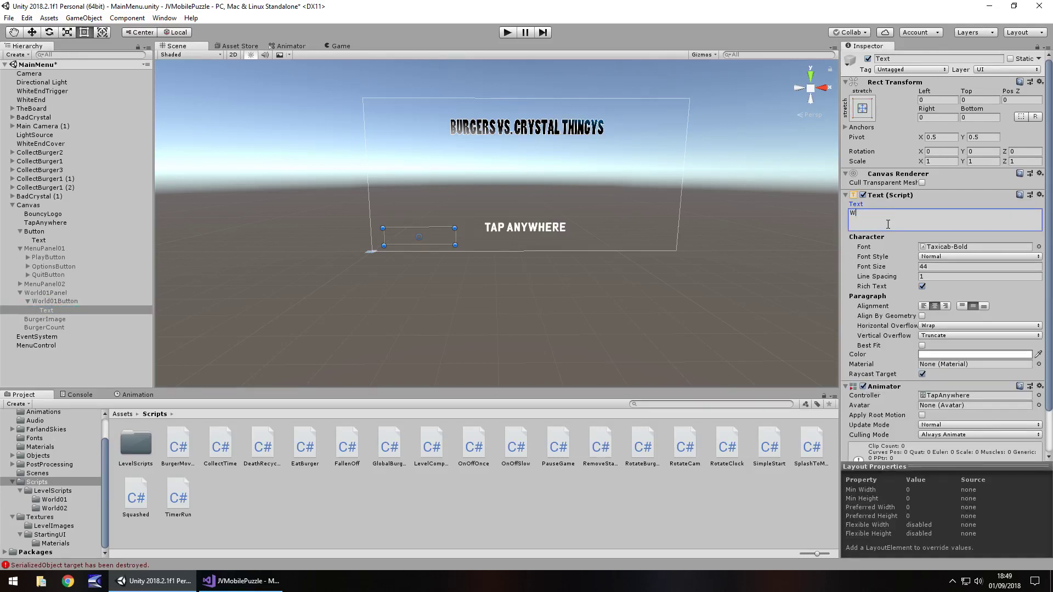
type("ORLD 1")
Step: Activate World01Panel and set World01Button's image colour to blue, hexadecimal 0041FF
left_click(75, 301)
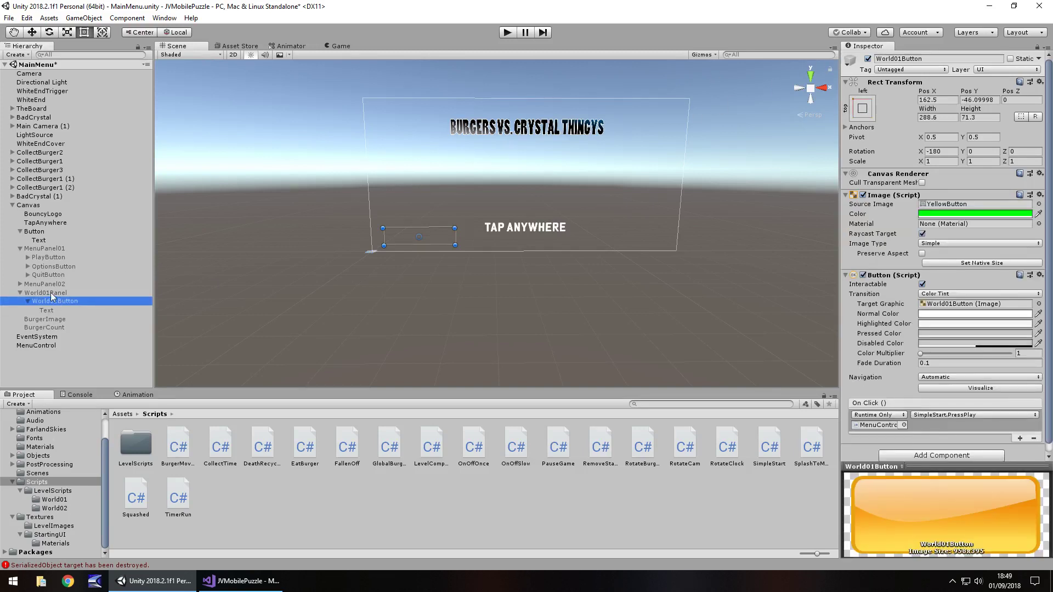
left_click(51, 292)
left_click(433, 156)
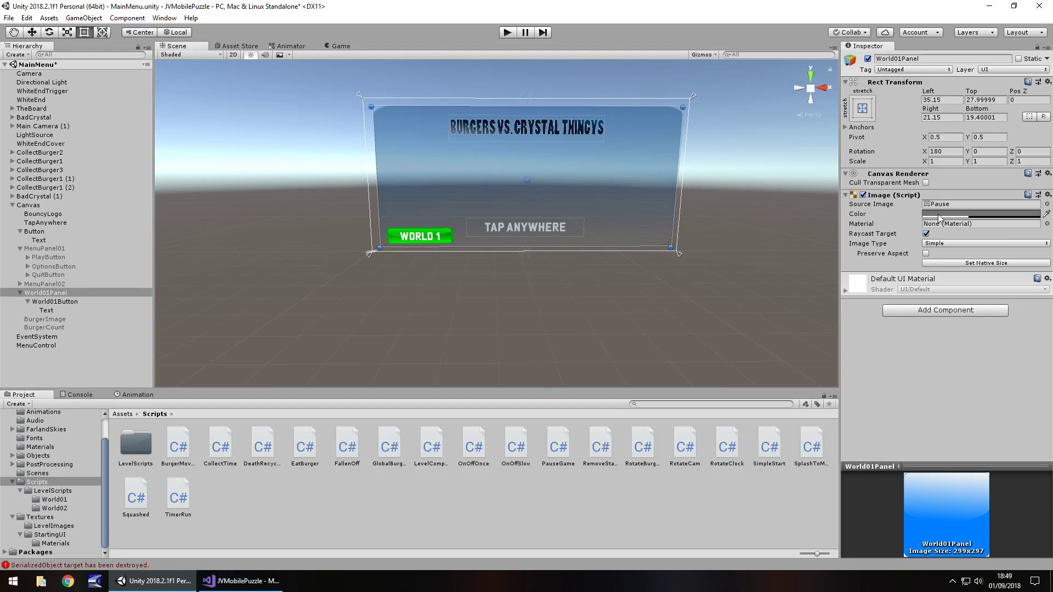
left_click(50, 302)
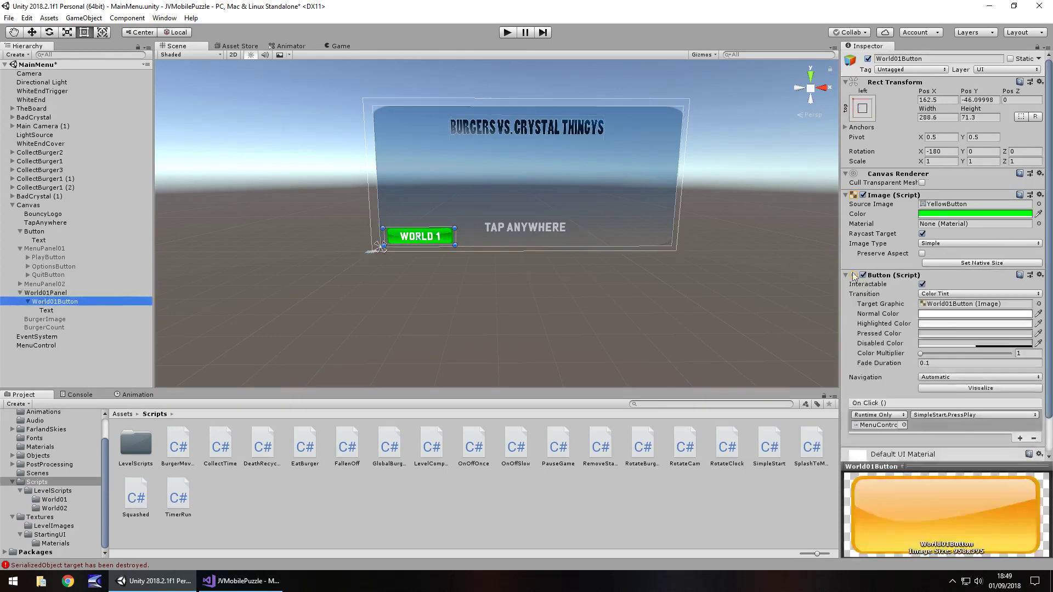
left_click(932, 214)
mouse_move(102, 130)
left_mouse_down()
mouse_move(110, 158)
mouse_move(140, 180)
mouse_move(109, 165)
left_mouse_up()
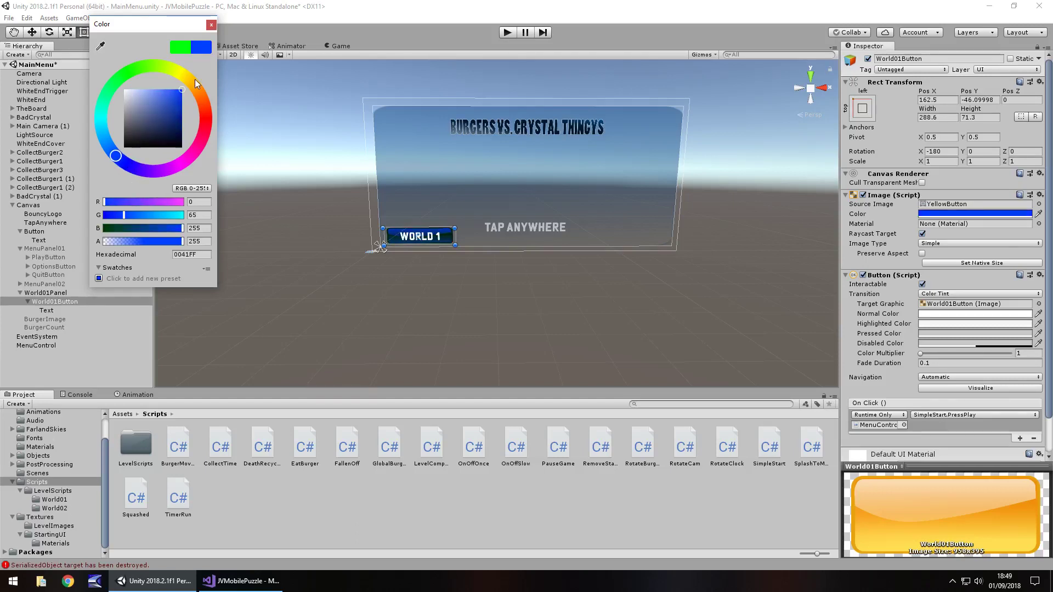
left_click(211, 25)
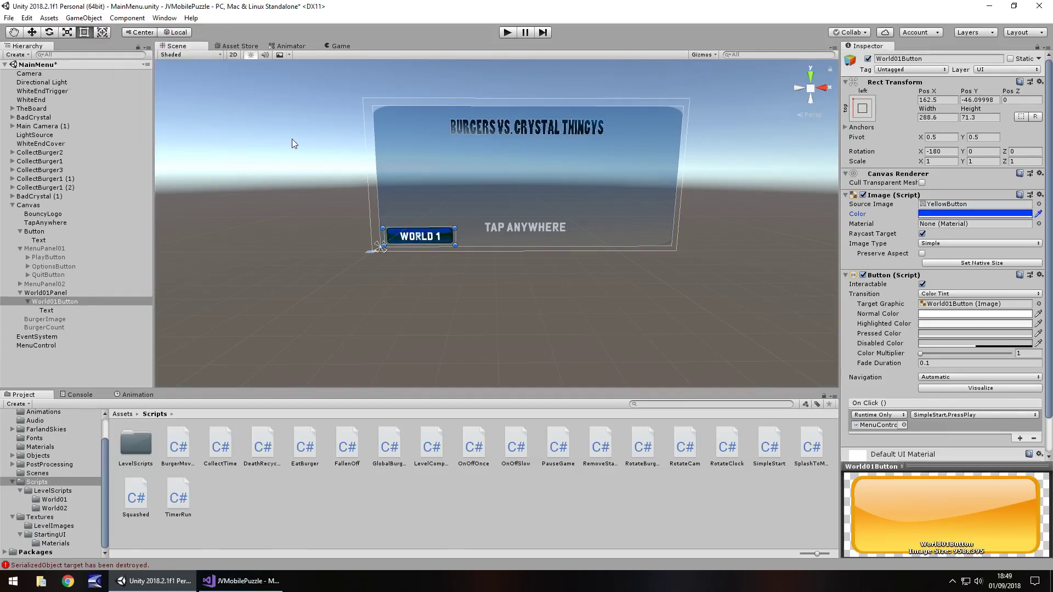
Step: Move World01Button to the upper left of the panel, at about X 327, Y -487, and deactivate World01Panel
left_click(438, 237)
left_click_drag(439, 237, 477, 127)
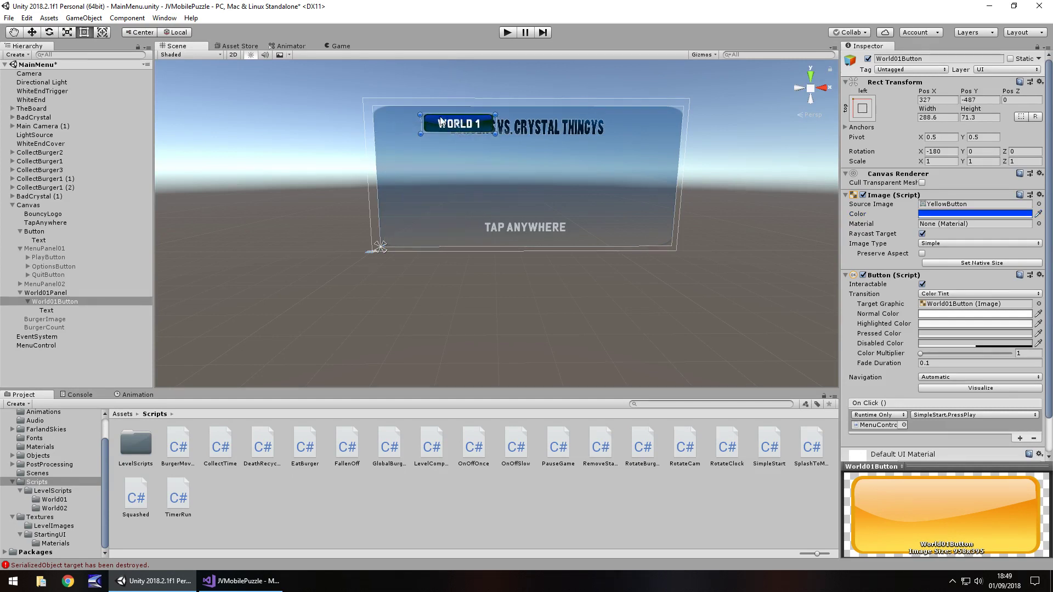
left_click(46, 293)
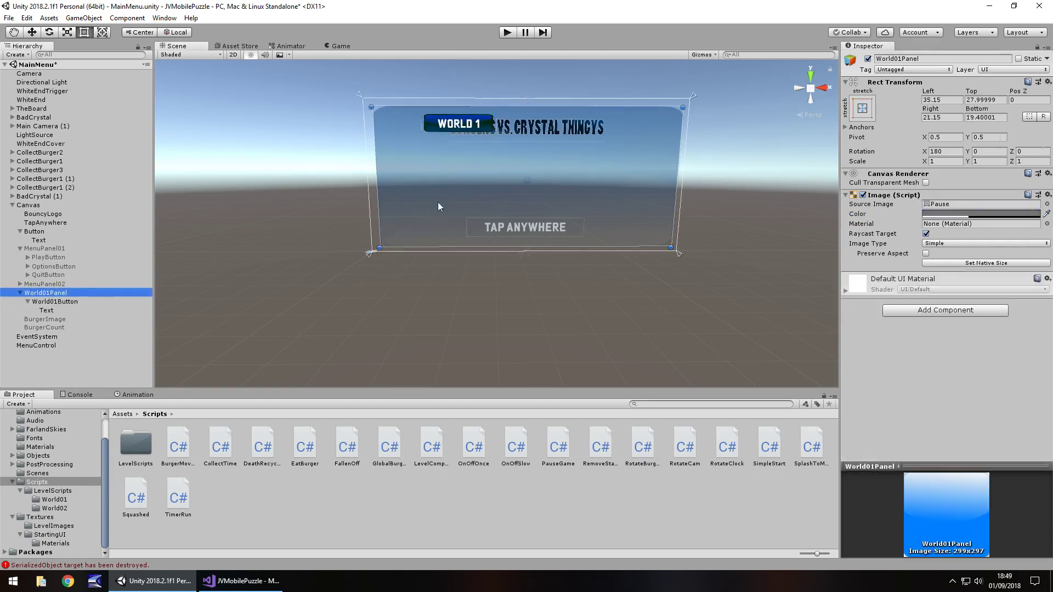
left_click(867, 59)
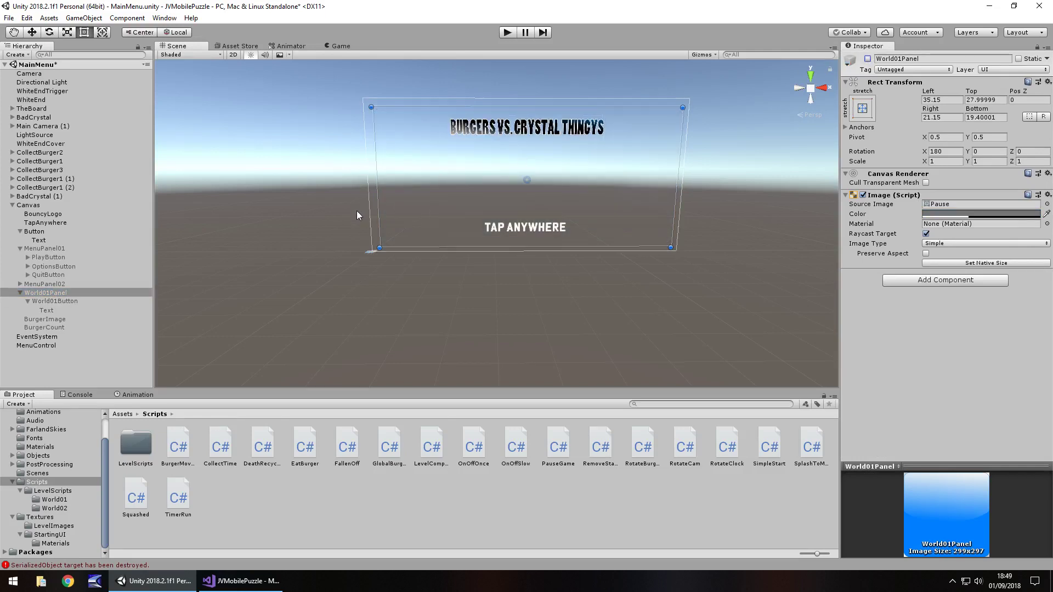
Step: Save the MainMenu scene and play-test World01Button's placement beside the burger counter through Play Game
key("ctrl+s")
left_click(508, 33)
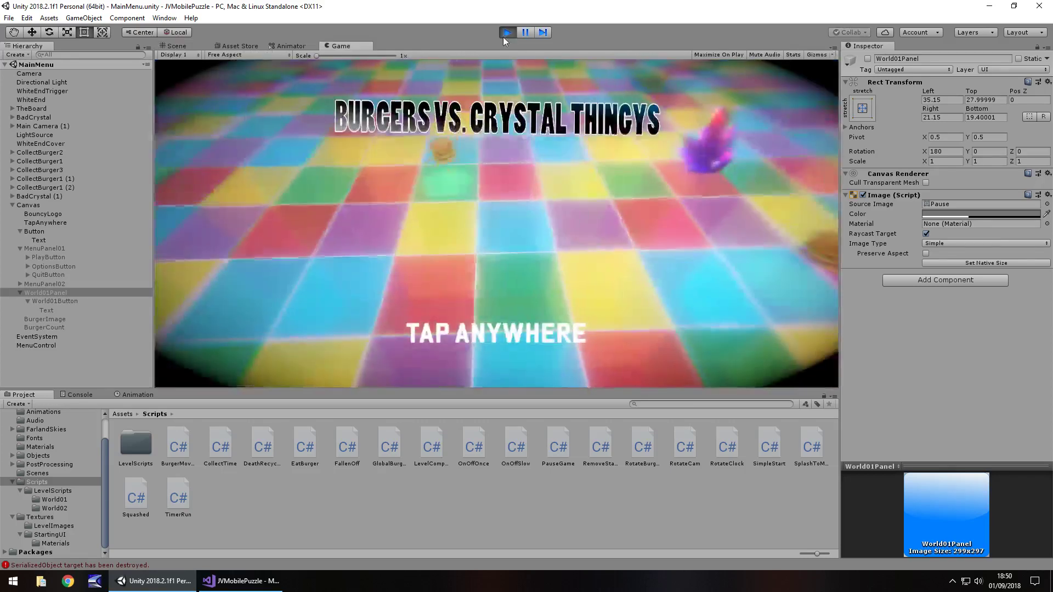
left_click(282, 358)
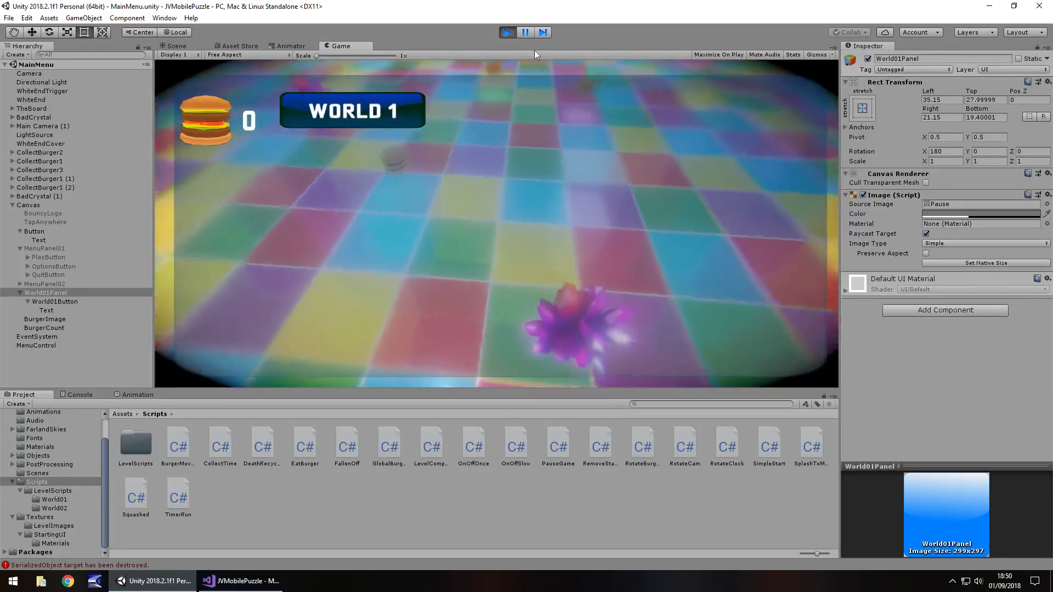
left_click(507, 32)
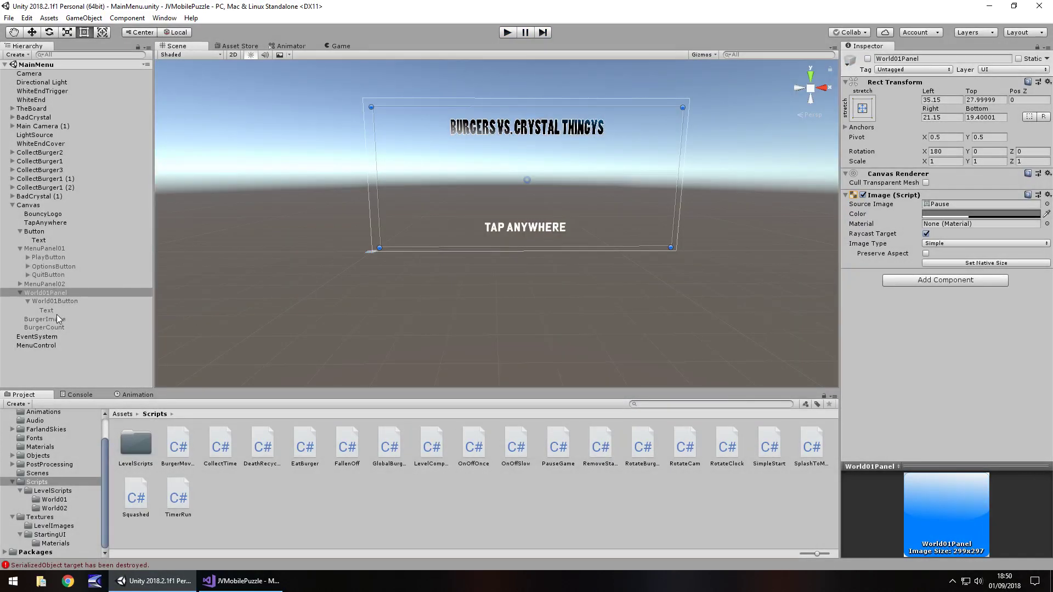
left_click(57, 301)
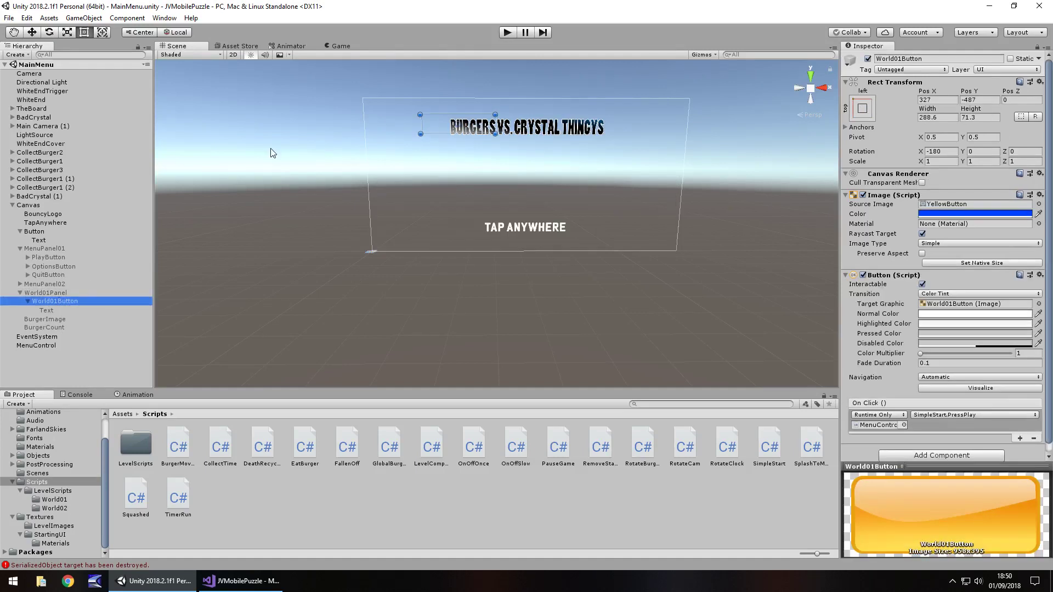
Step: Activate World01Panel, duplicate World01Button and place the copy directly to its right, at about X 616, Y -488
left_click(80, 292)
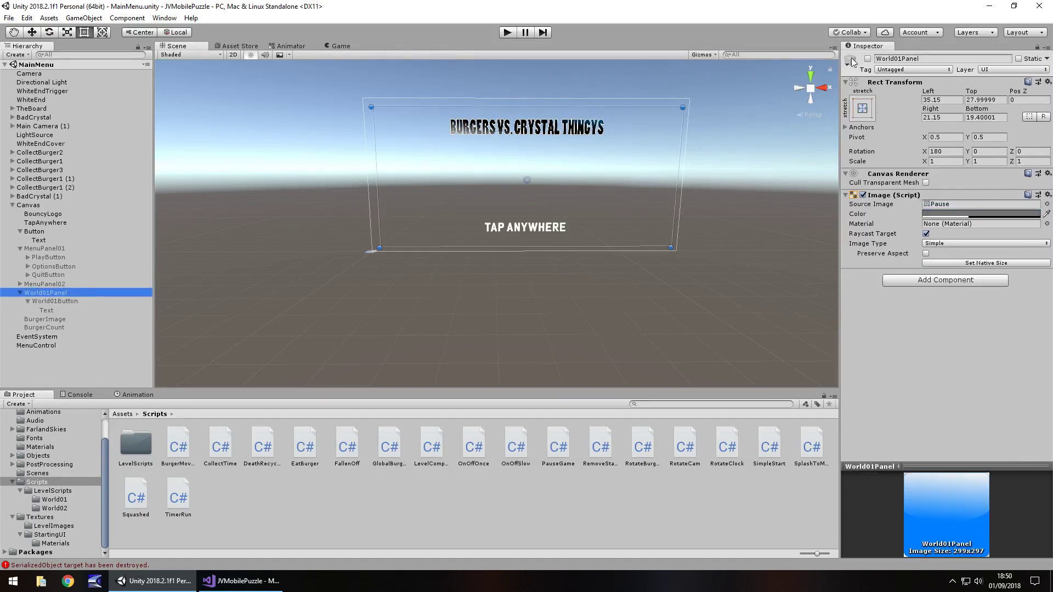
left_click(867, 59)
left_click(54, 301)
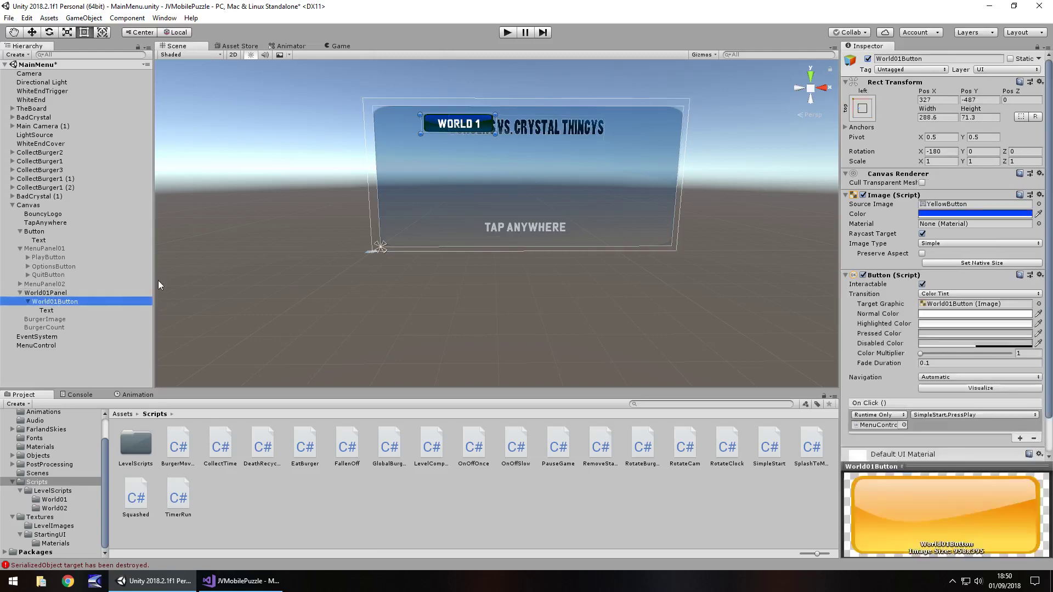
key("ctrl+d")
left_click_drag(441, 128, 524, 129)
scroll(549, 128, "up", 5)
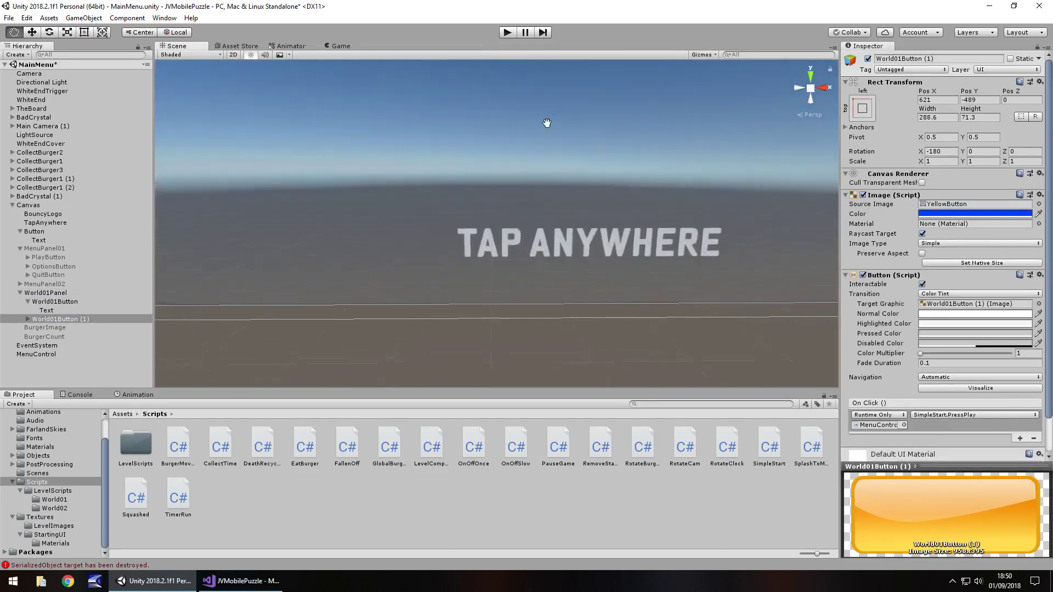
scroll(526, 317, "down", 5)
left_click_drag(508, 231, 501, 232)
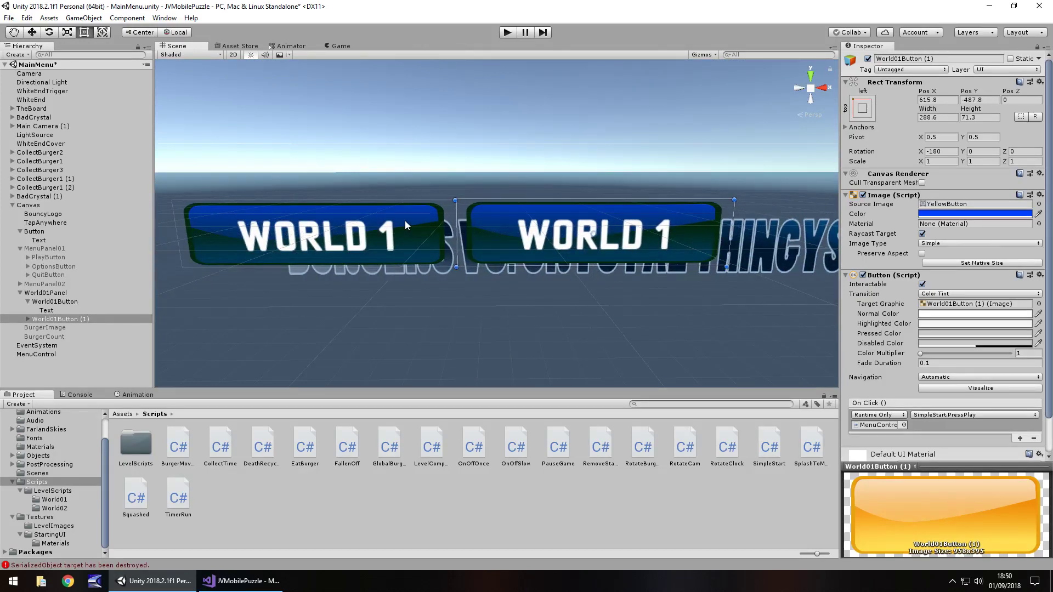
left_click(405, 220)
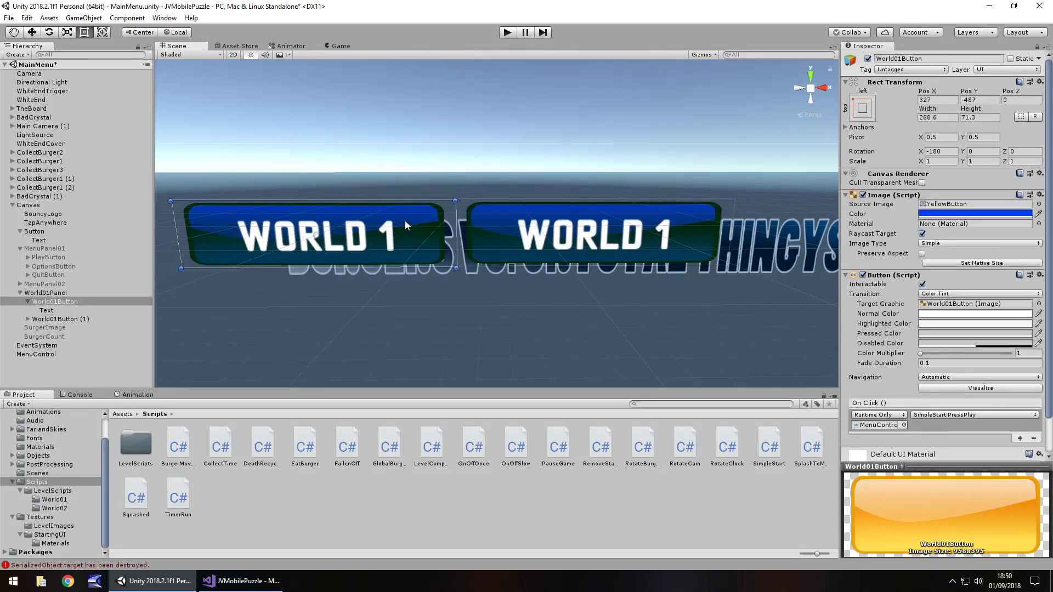
left_click(561, 220)
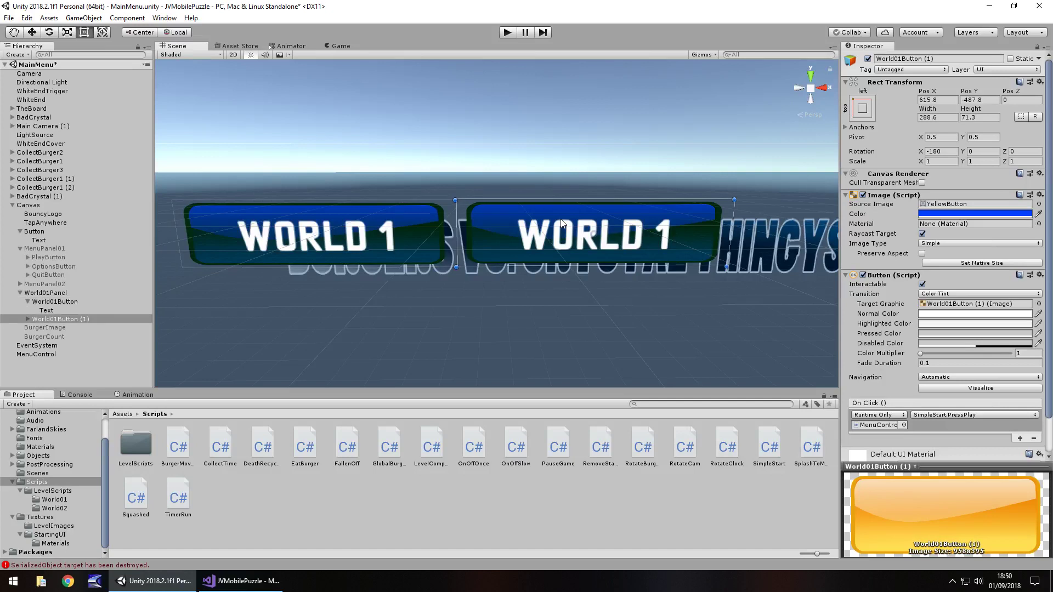
left_click(409, 219)
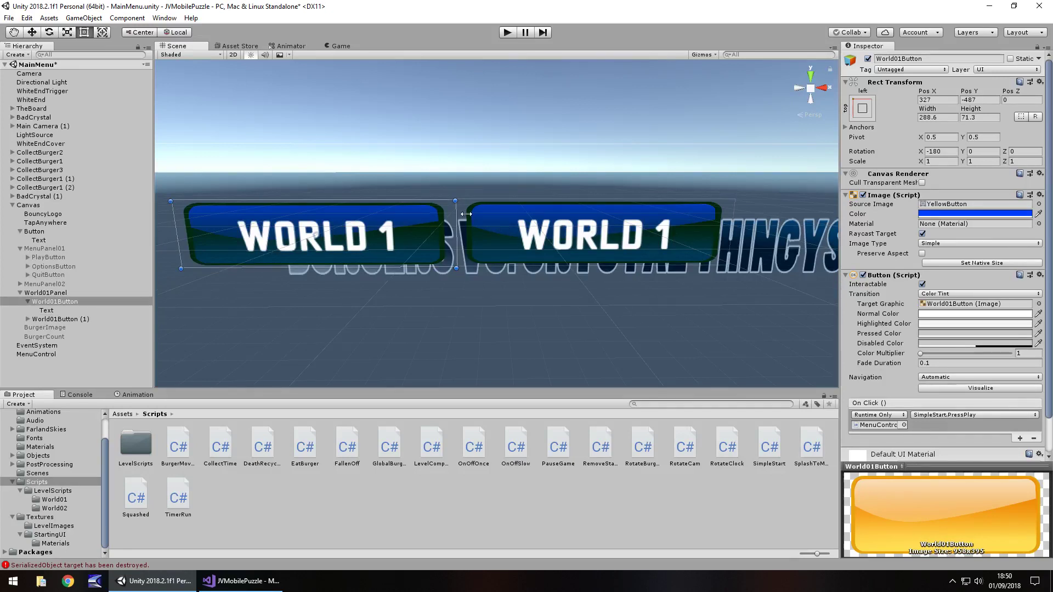
Step: Set the duplicated button's image colour to amber, hexadecimal FFC500
left_click(547, 210)
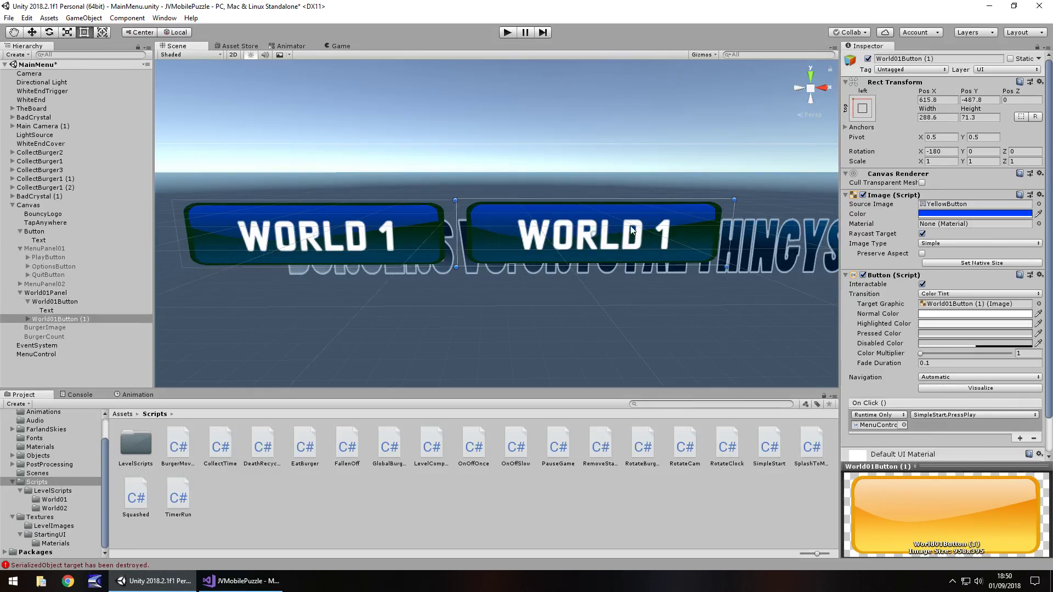
left_click(943, 213)
left_click(194, 88)
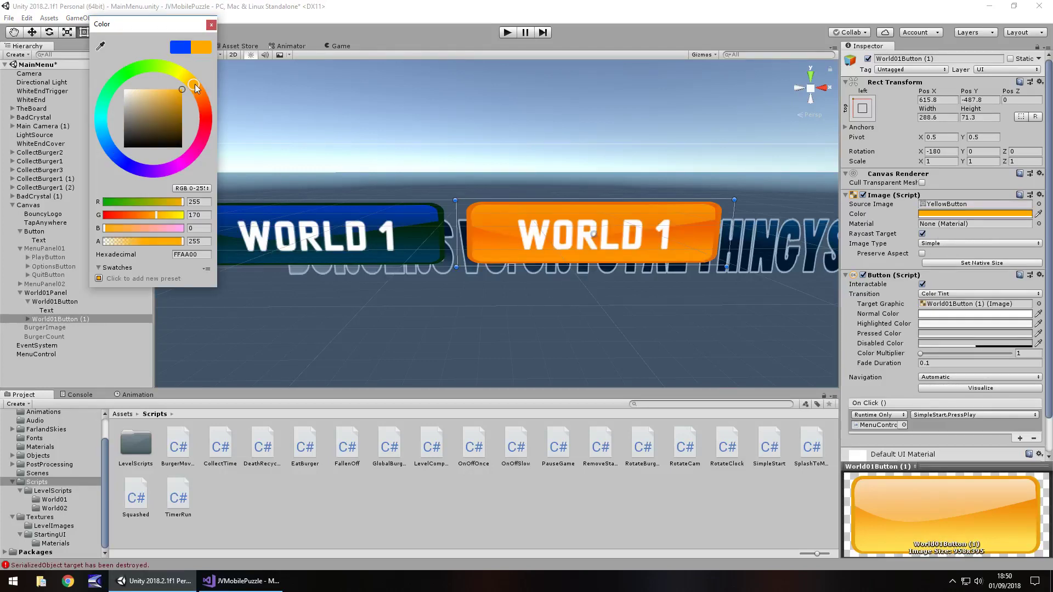
left_click(211, 25)
Step: Change the amber button's label text to WORLD 2
left_click(28, 319)
left_click(125, 327)
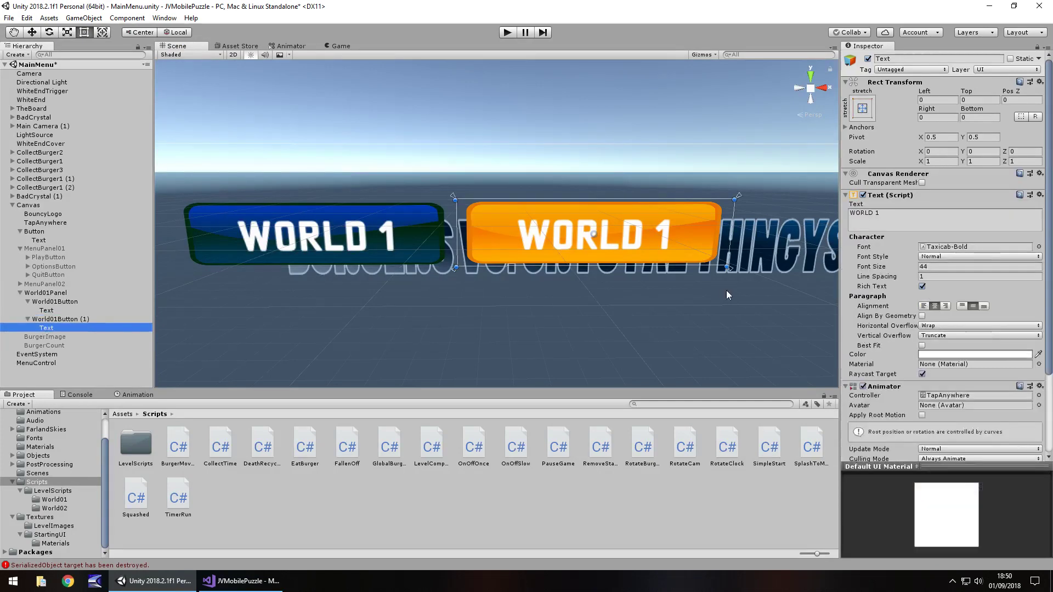
left_click(888, 217)
key("BackSpace")
type("2")
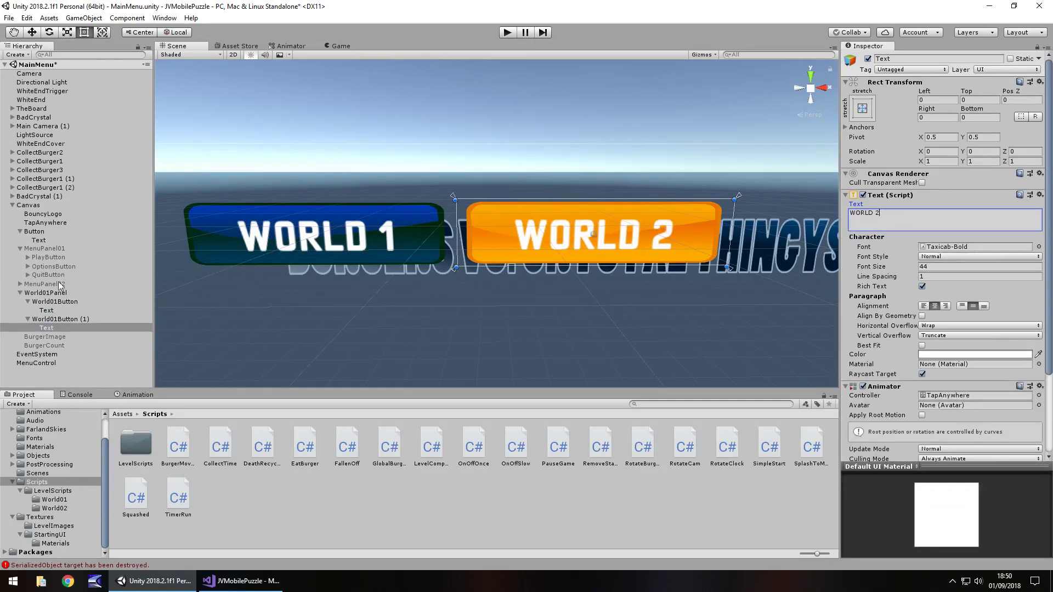
Step: Rename the duplicated button object as World02Button
left_click(54, 320)
key("F2")
left_click(58, 319)
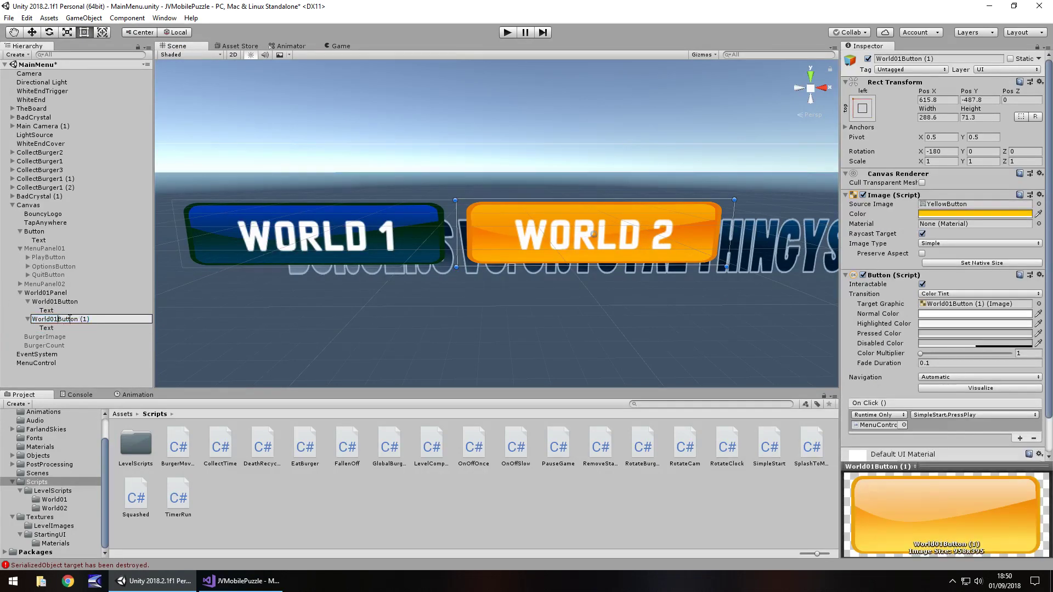
key("BackSpace")
type("2")
double_click(60, 318)
triple_click(83, 319)
left_click(80, 319)
key("Delete")
key("Delete")
key("Delete")
key("Delete")
key("Return")
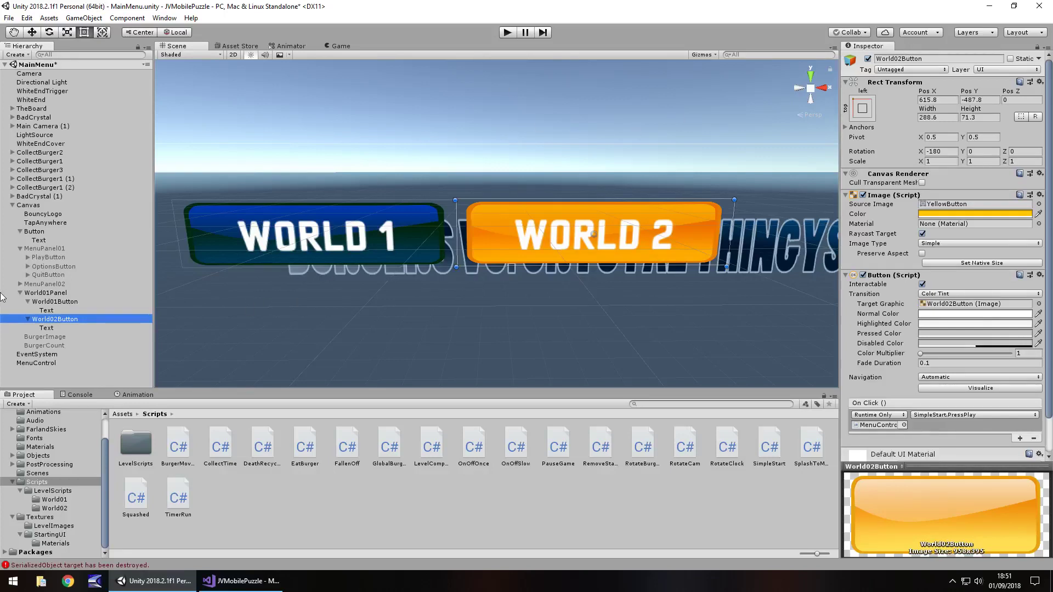
Step: Deactivate World01Panel, save the MainMenu scene and play-test the WORLD 1 and WORLD 2 buttons through Play Game
left_click(59, 293)
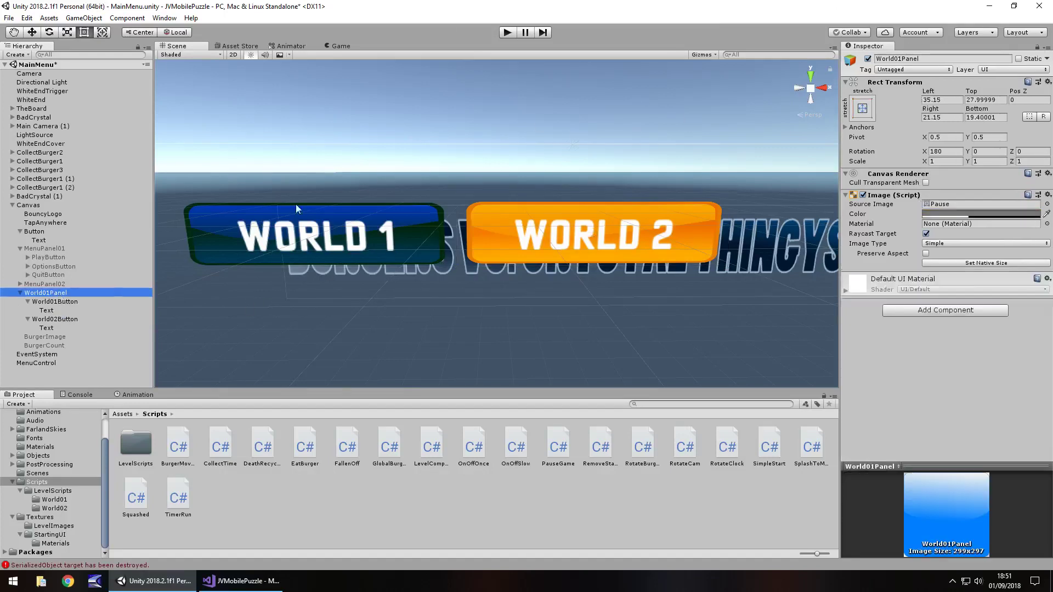
left_click(867, 59)
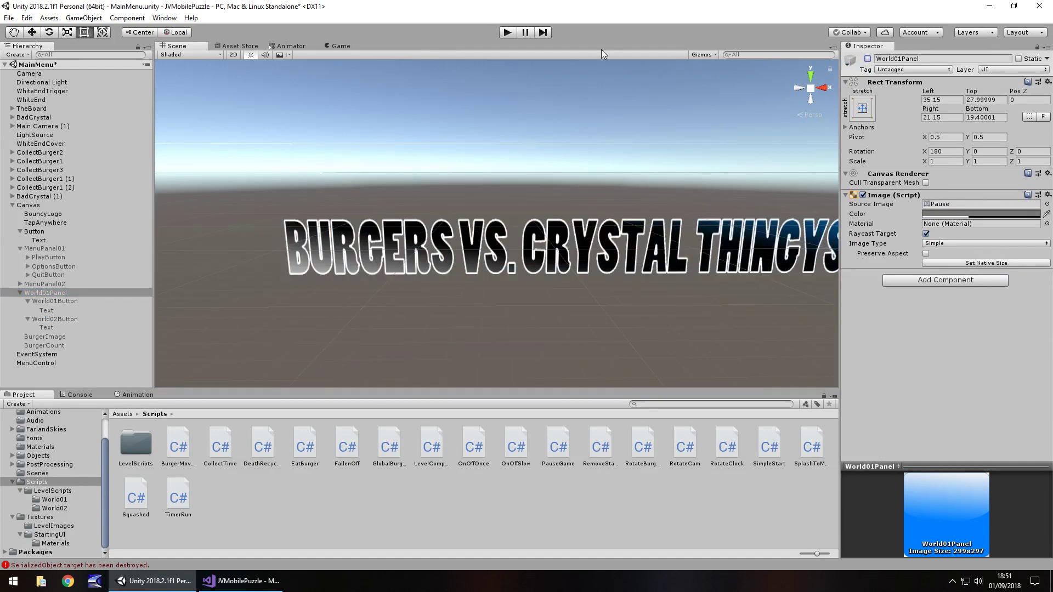
left_click(509, 34)
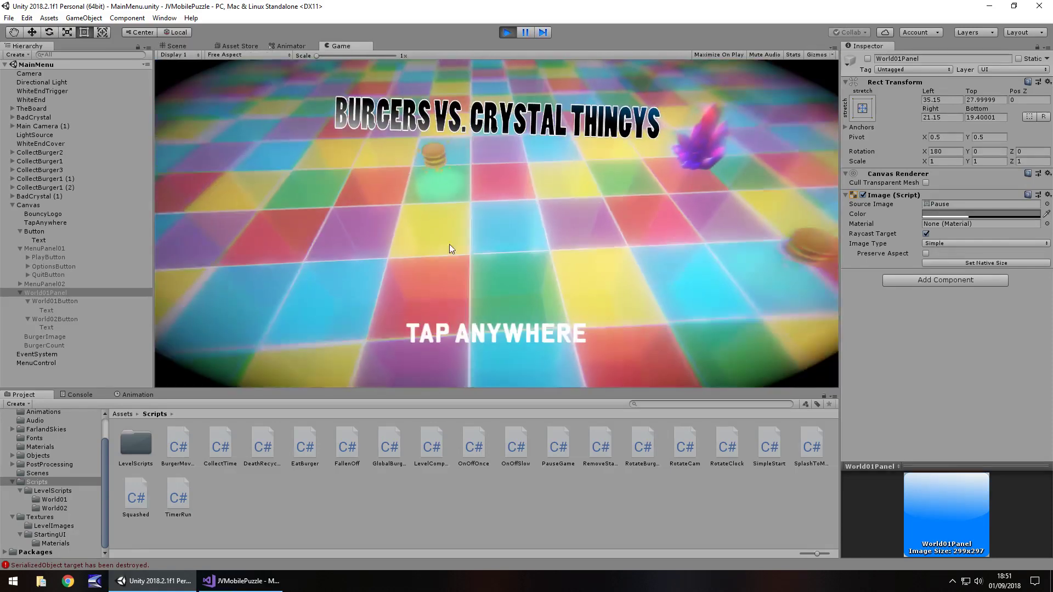
left_click(449, 246)
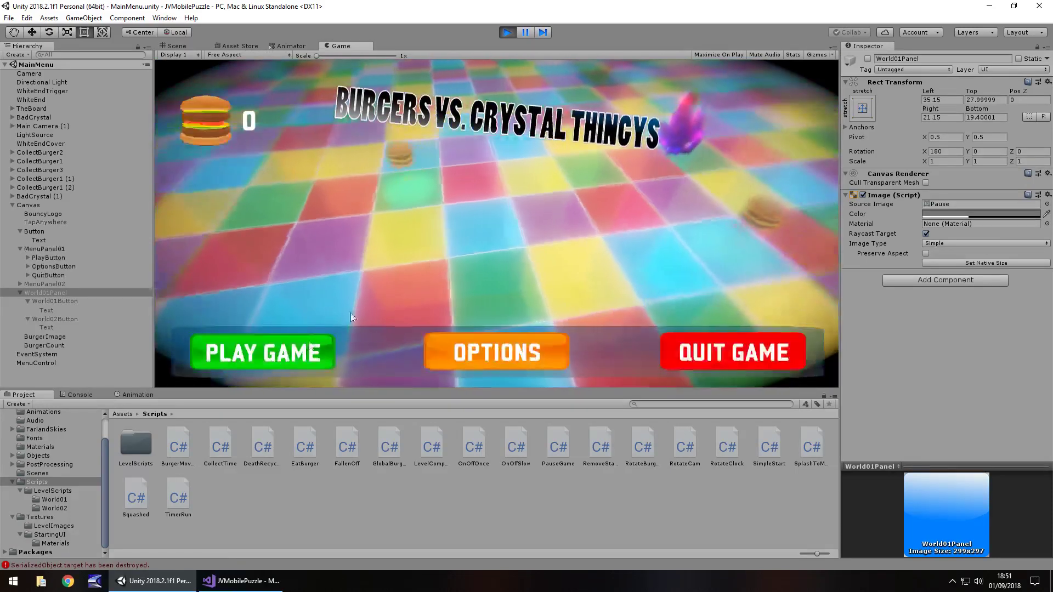
left_click(263, 351)
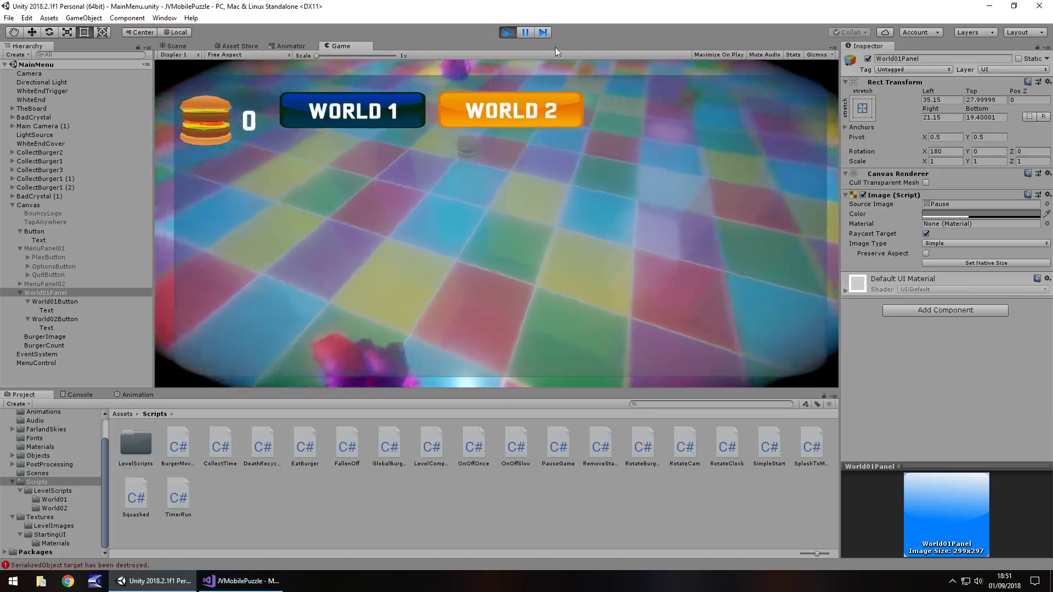
left_click(508, 28)
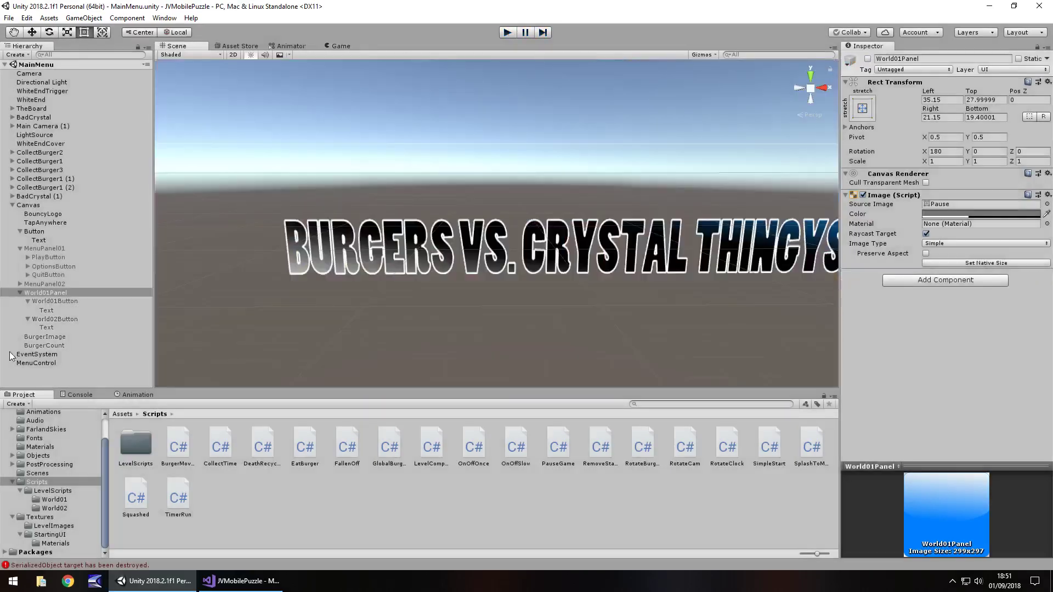
Step: Reactivate World01Panel, duplicate World02Button and place the copy directly to its right, at about X 905, Y -487
left_click(59, 294)
left_click(57, 319)
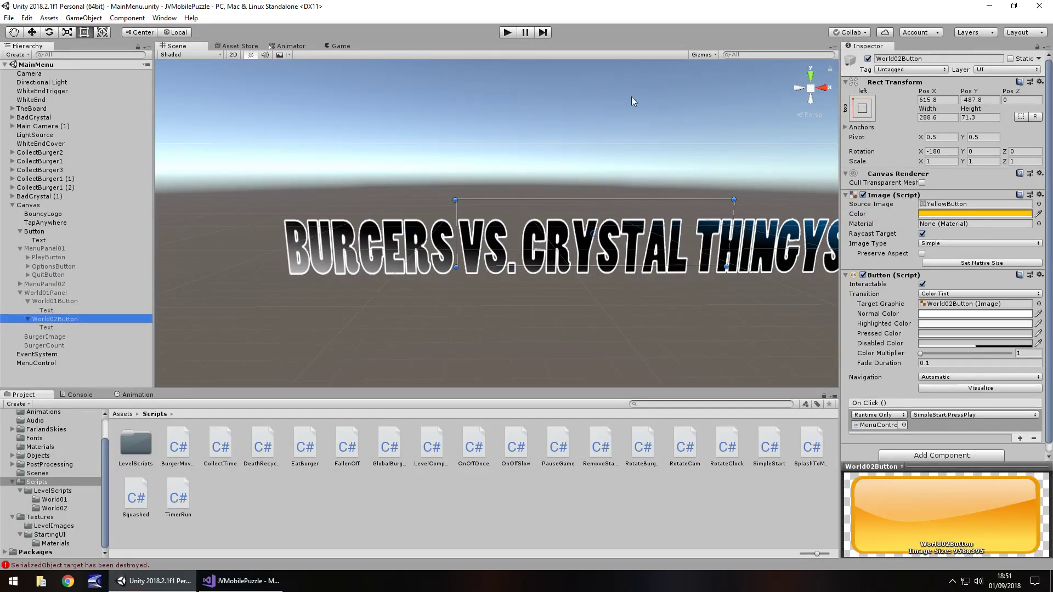
left_click(45, 293)
left_click(868, 58)
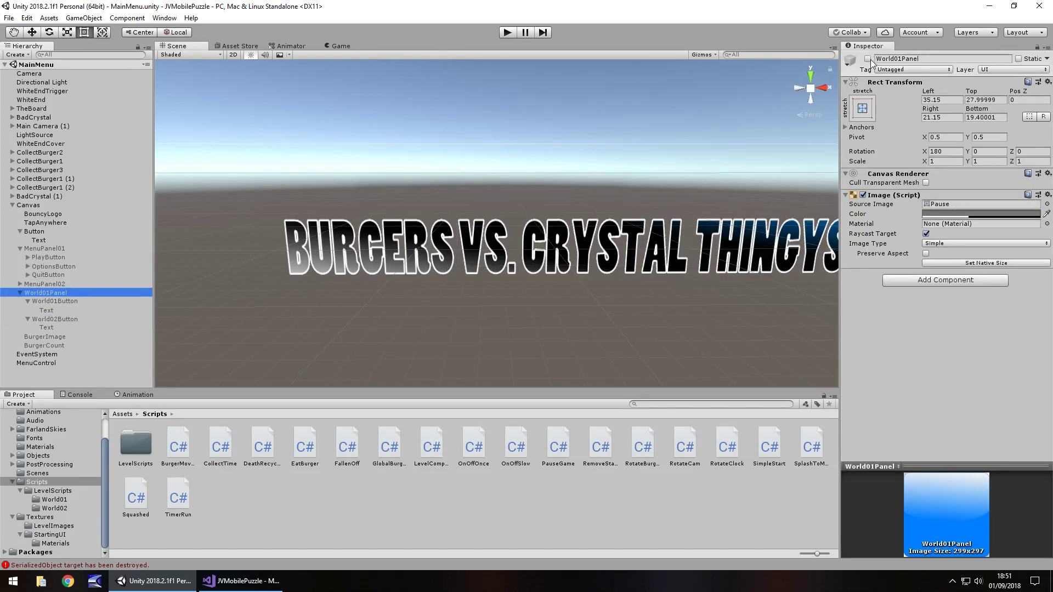
left_click(53, 321)
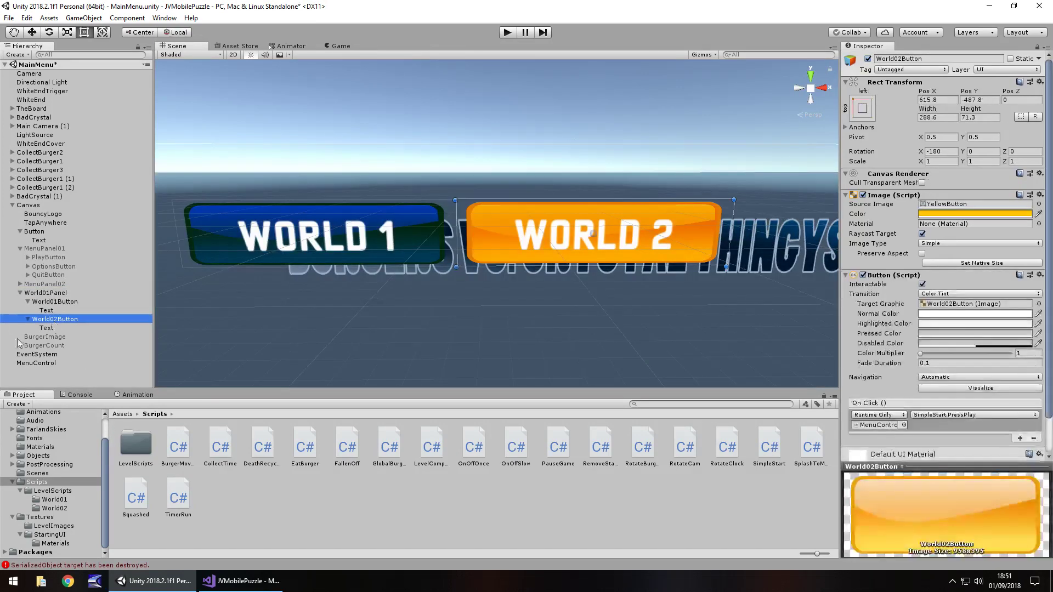
key("ctrl+d")
middle_click_drag(596, 312, 287, 240)
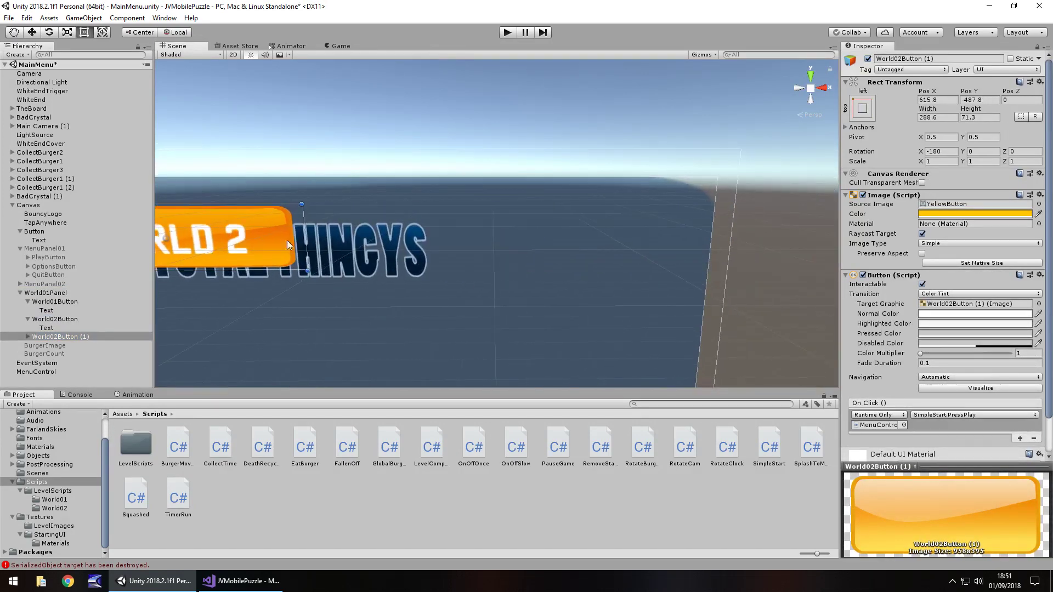
left_click_drag(263, 252, 528, 245)
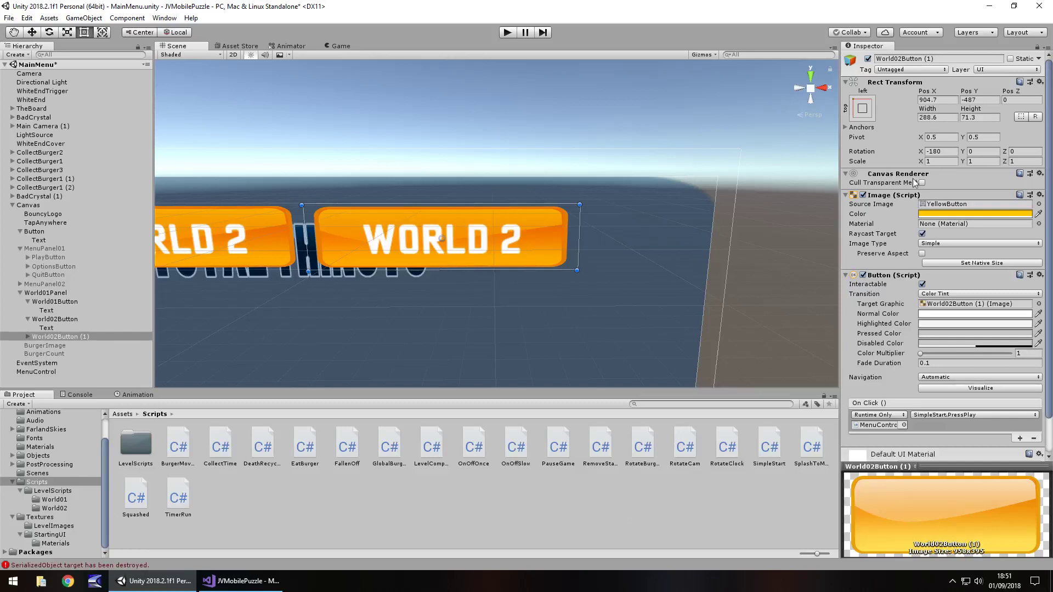
Step: Set the image colour of World02Button's duplicate to magenta, about hexadecimal F538FB
left_click(956, 214)
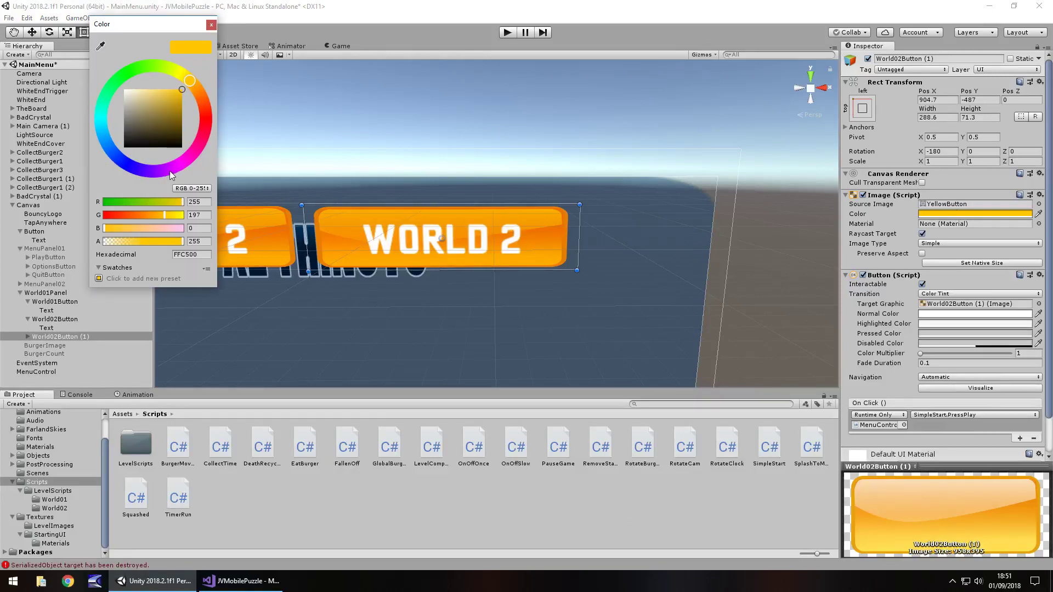
left_click_drag(203, 154, 176, 165)
left_click(163, 91)
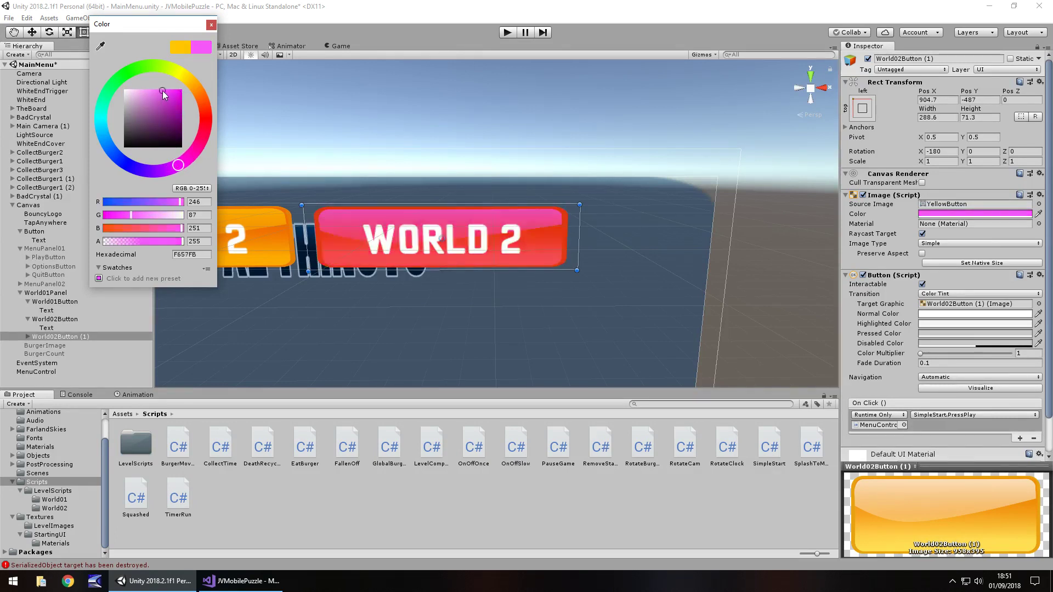
left_click_drag(164, 93, 171, 95)
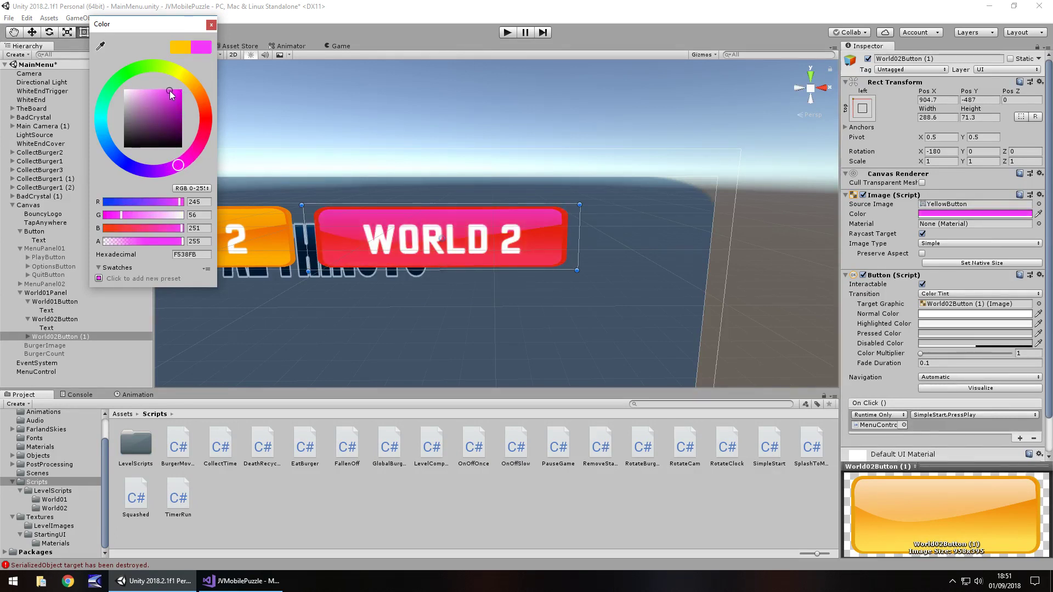
left_click(211, 25)
Step: Change the magenta button's label text to WORLD 3
left_click(29, 339)
left_click(27, 336)
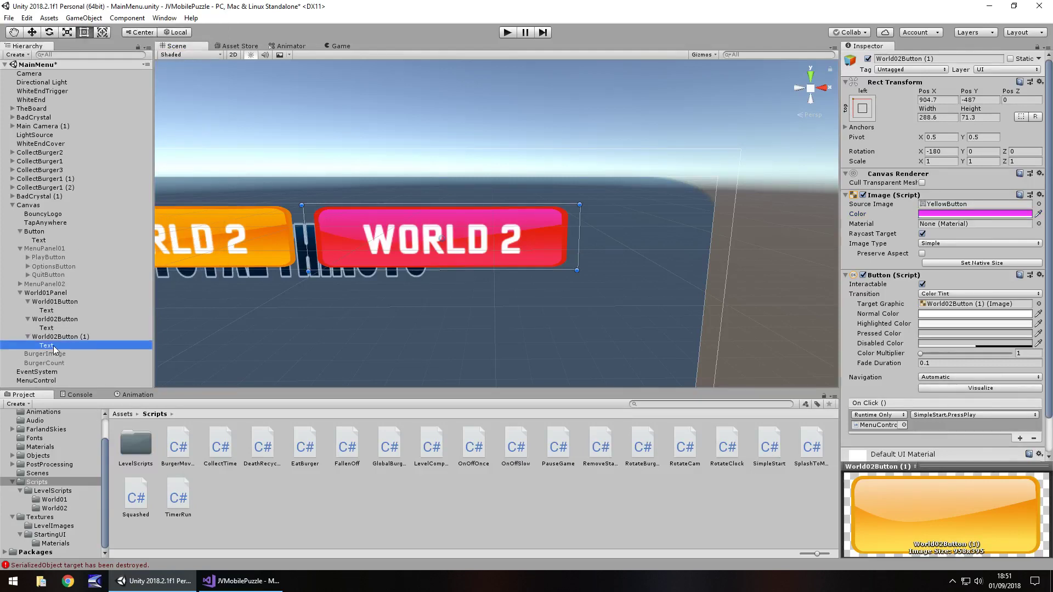
left_click(46, 345)
left_click(924, 221)
key("BackSpace")
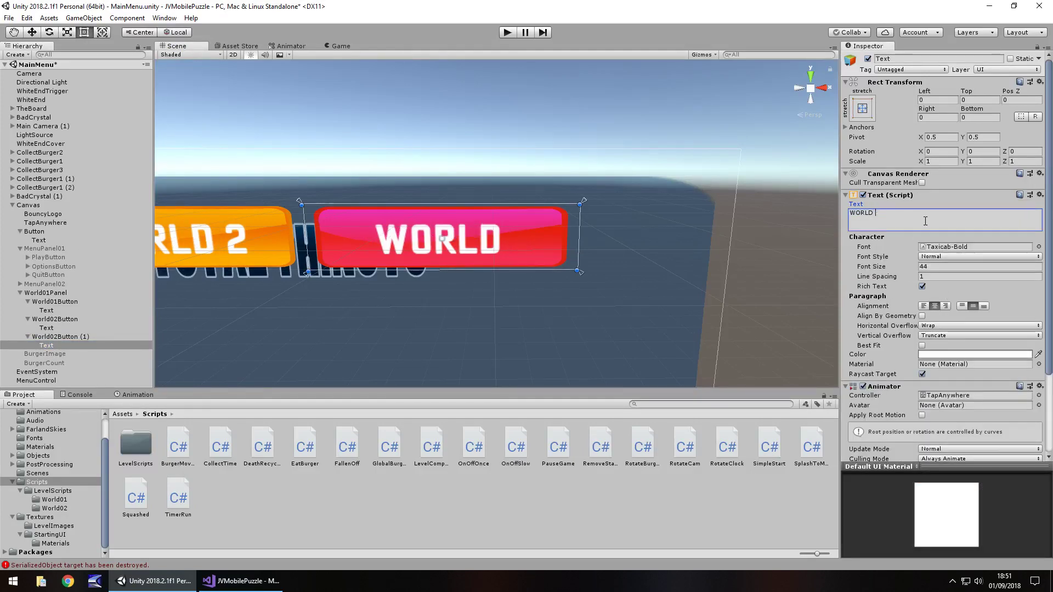
type("3")
Step: Rename the magenta button object as World03Button
left_click(83, 337)
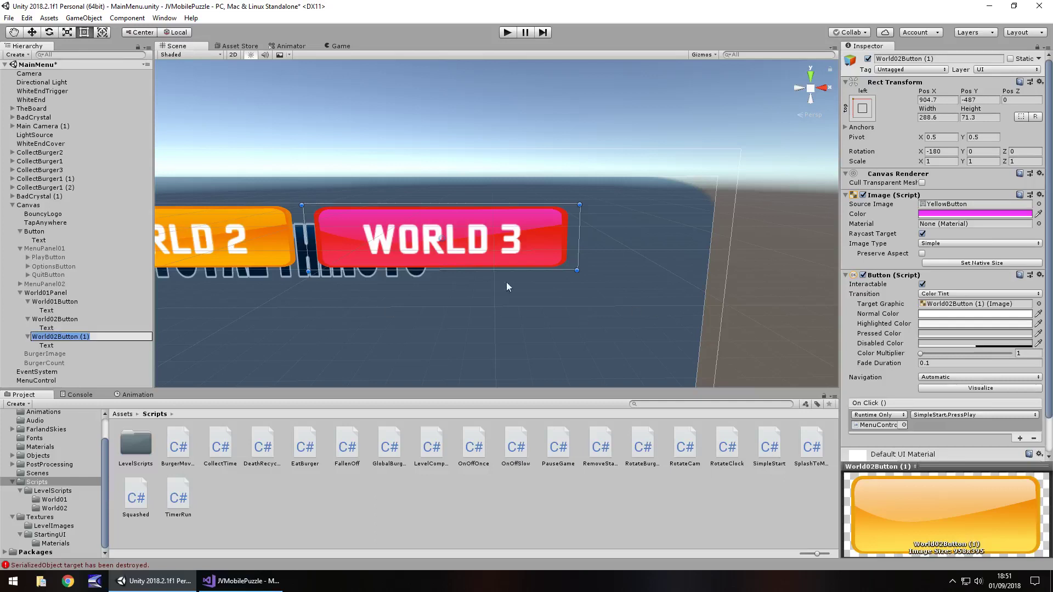
left_click(56, 338)
type("3")
key("Delete")
key("Delete")
key("Delete")
key("Delete")
key("Return")
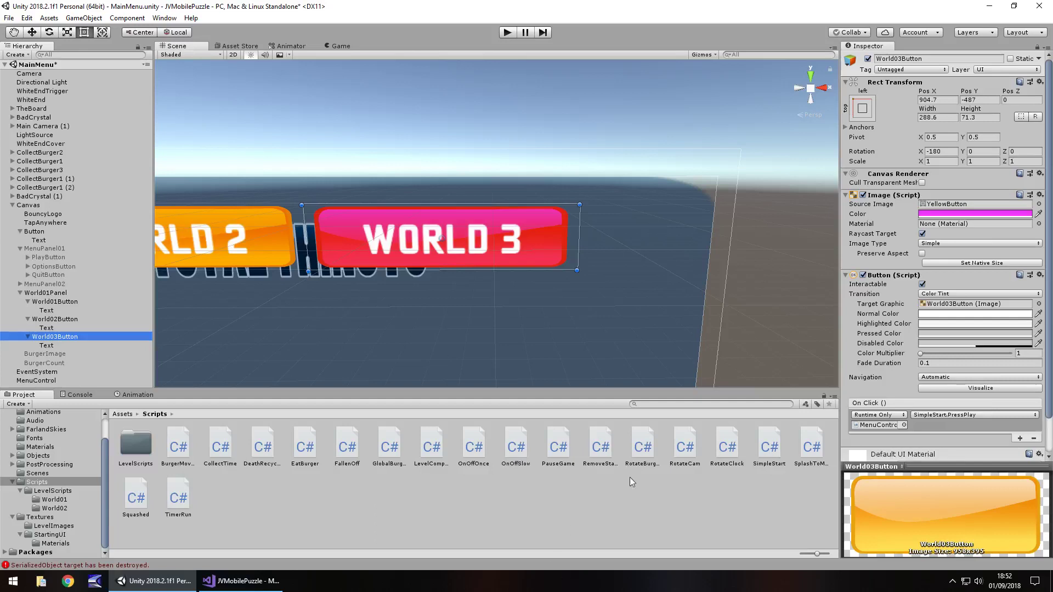
Step: Deactivate World01Panel and play-test the main menu through Play Game to check the row of three world buttons
left_click(445, 138)
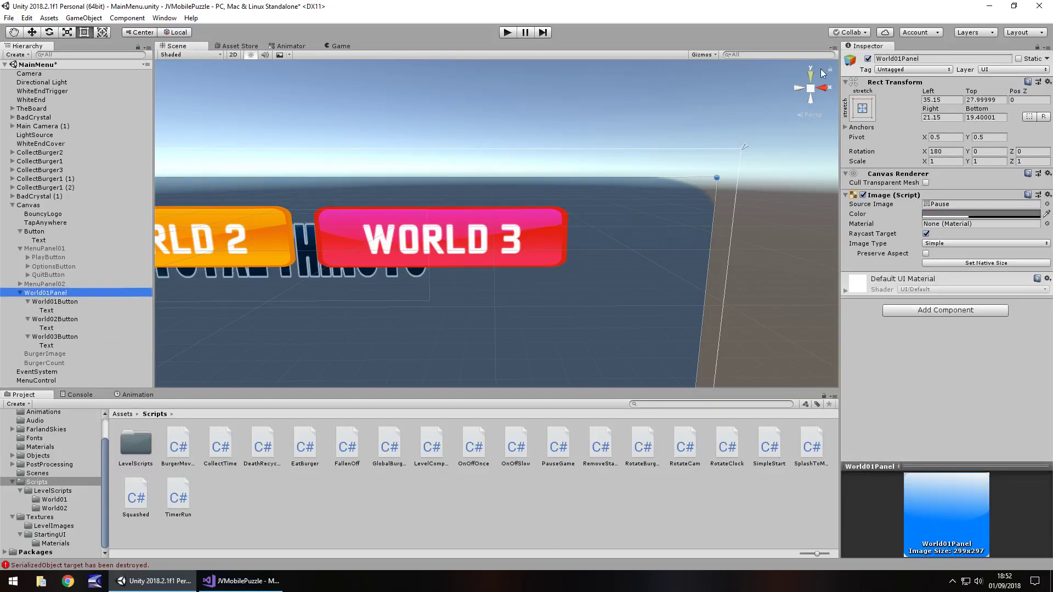
left_click(868, 59)
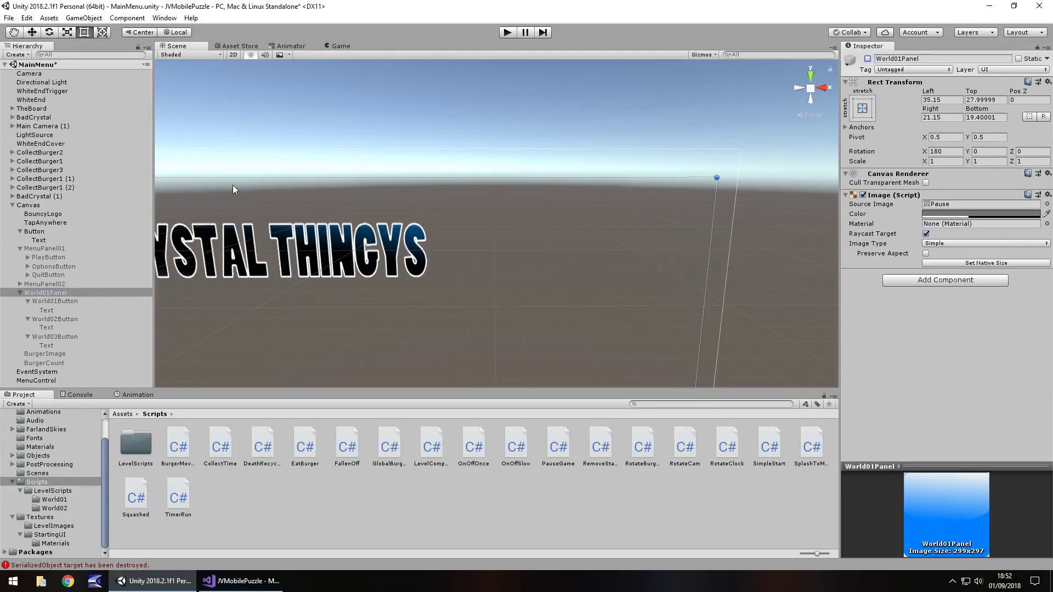
left_click(506, 32)
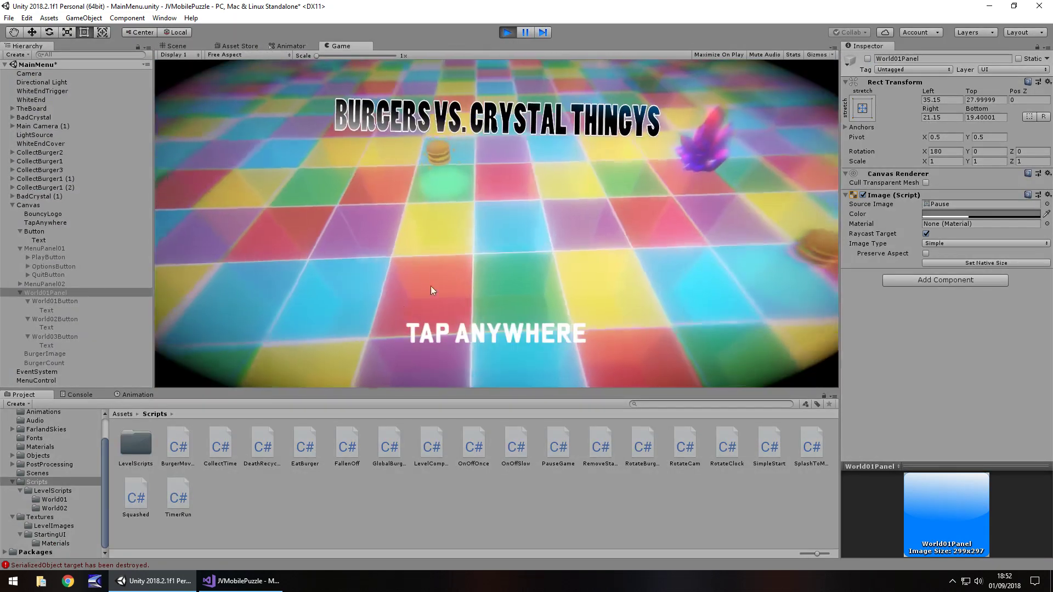
left_click(482, 258)
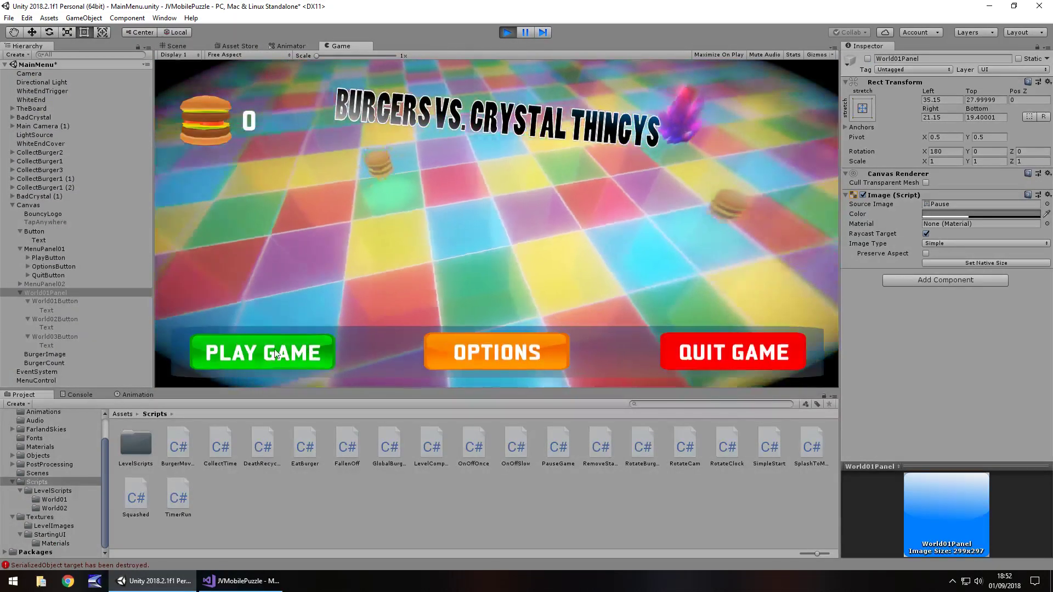
left_click(276, 354)
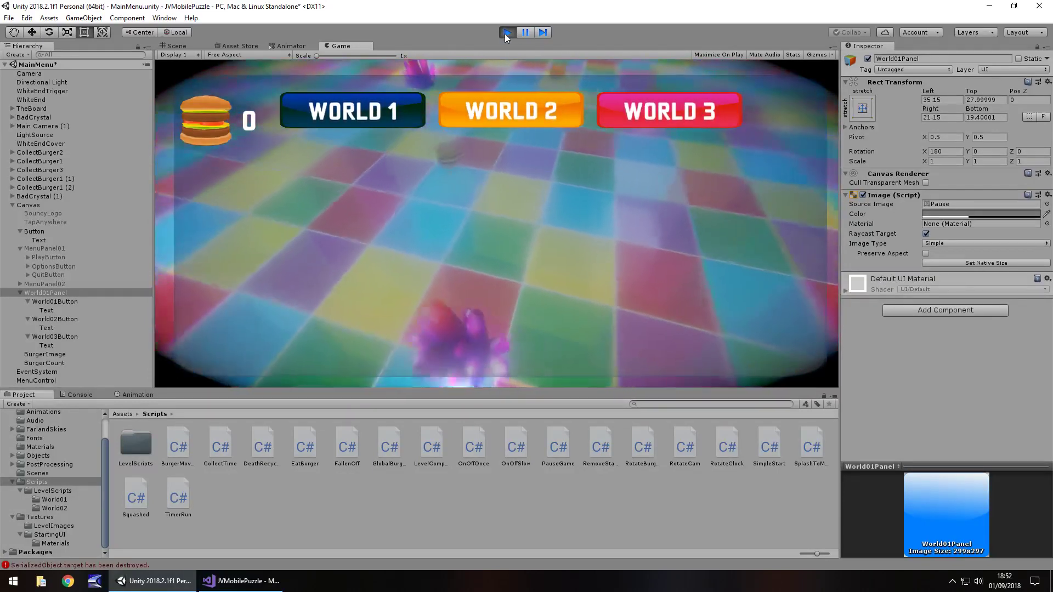
left_click(504, 34)
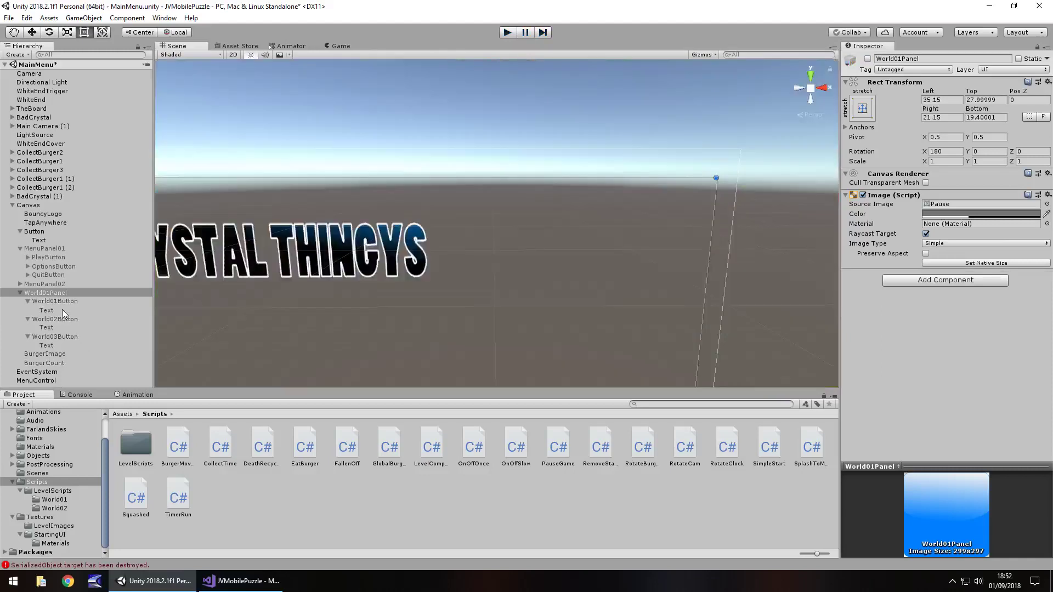
Step: Select World01Button, World02Button and World03Button together and move them slightly down with the Move tool
left_click(58, 301)
left_click(58, 319, "ctrl")
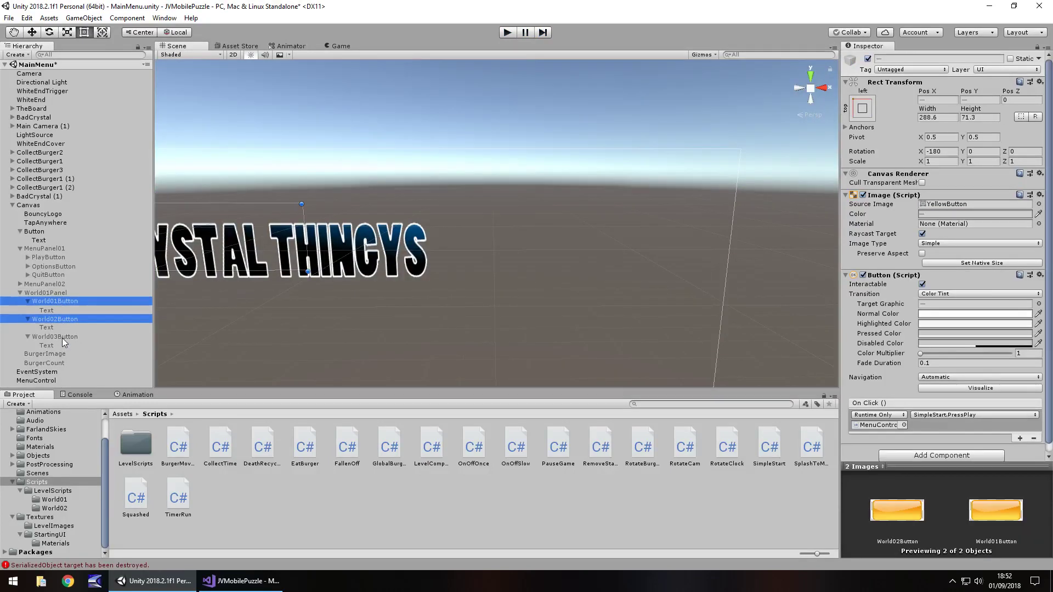
left_click(62, 337, "ctrl")
left_click(32, 31)
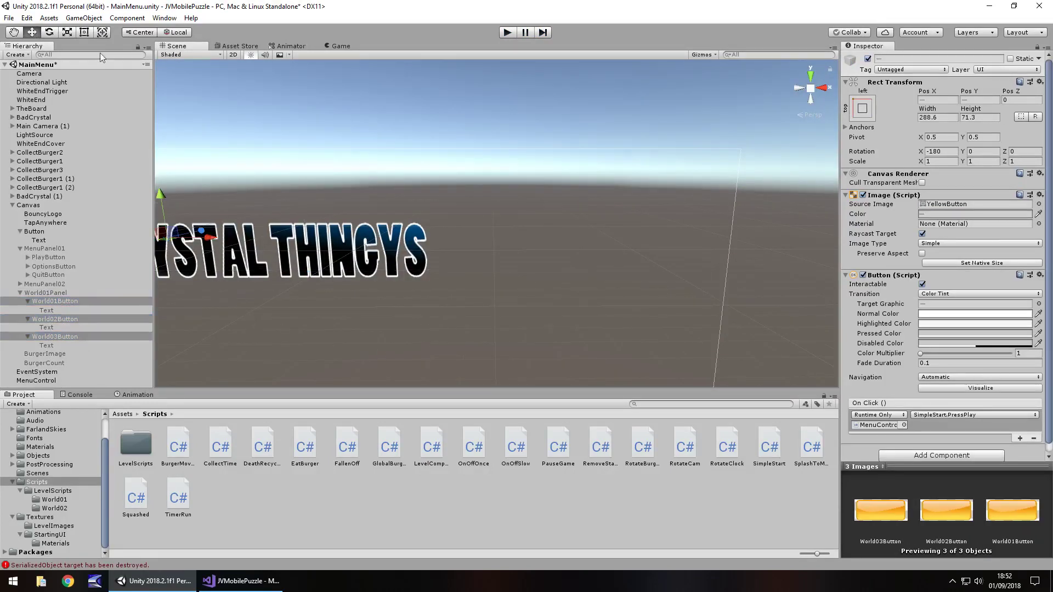
middle_click_drag(231, 303, 402, 305)
left_click_drag(443, 195, 443, 209)
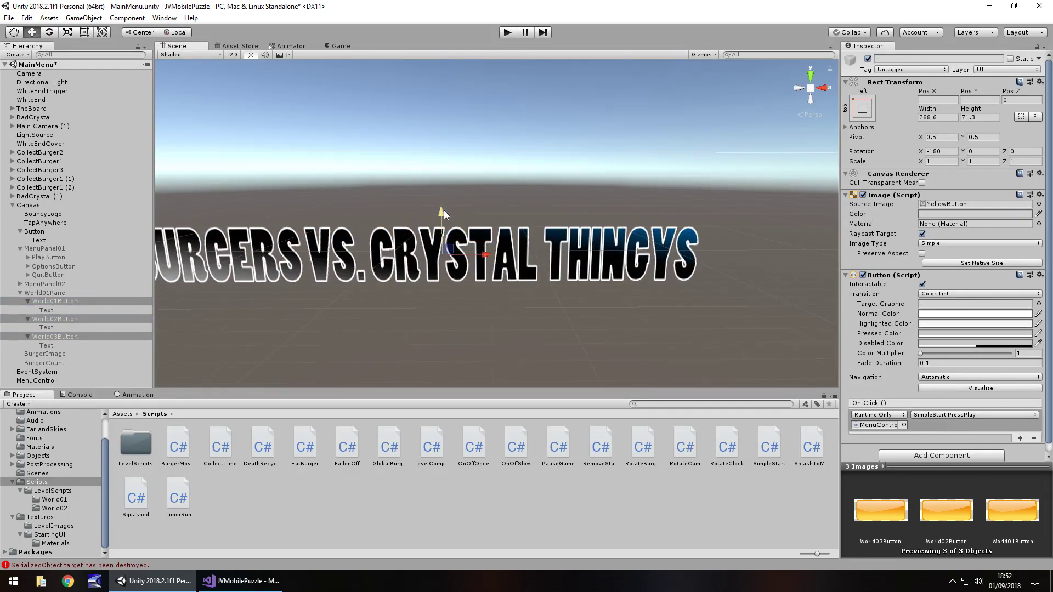
Step: Play-test the menu through Play Game to check the lowered world buttons against the burger counter, and stop the game
left_click(507, 32)
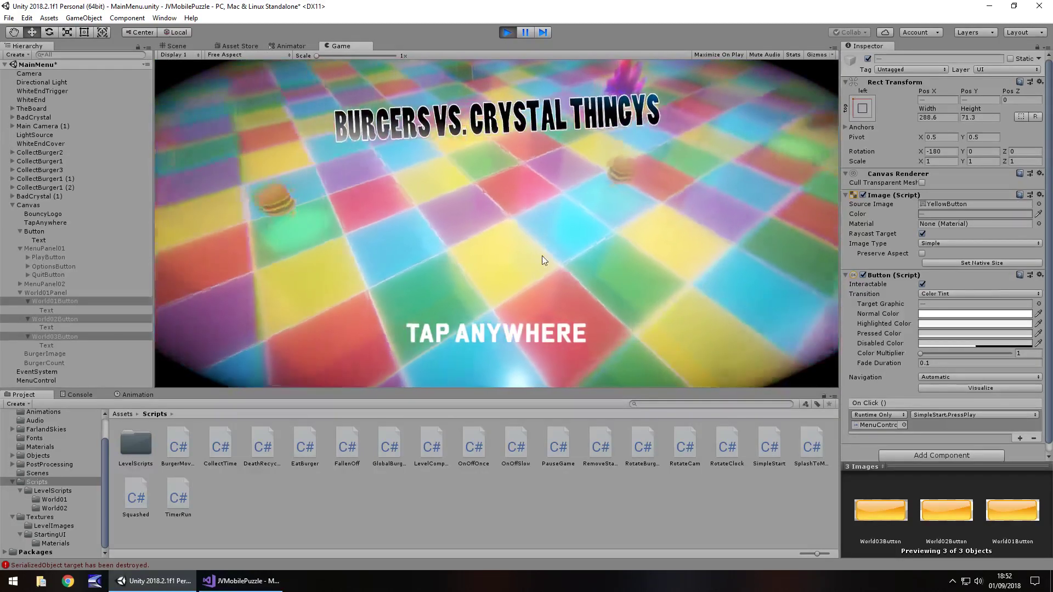
left_click(531, 252)
left_click(277, 350)
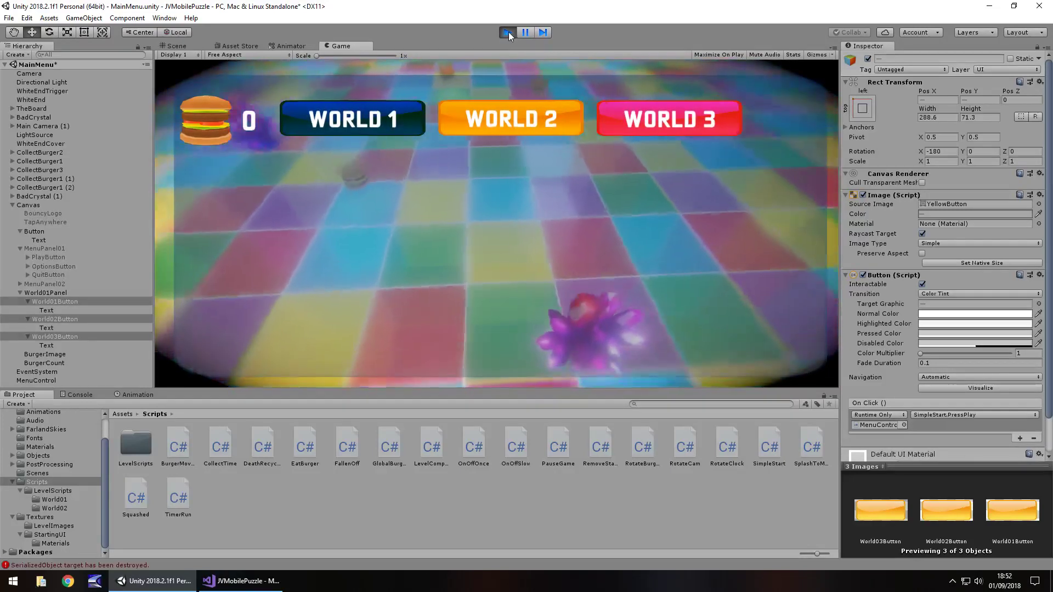
left_click(508, 32)
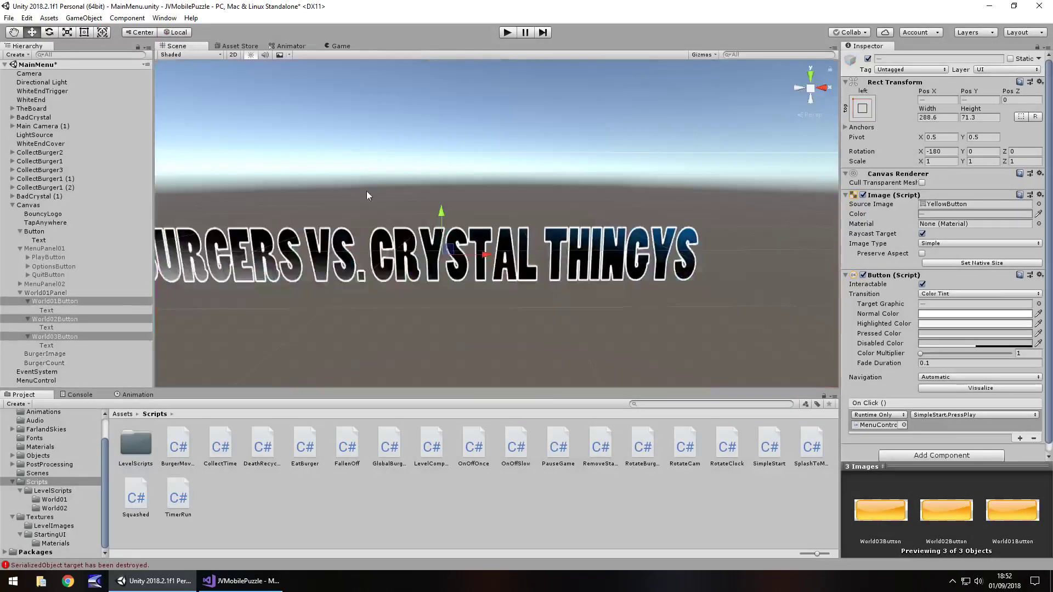
Step: View the anchor presets of the three world buttons, save the MainMenu scene and clear the selection
left_click(860, 110)
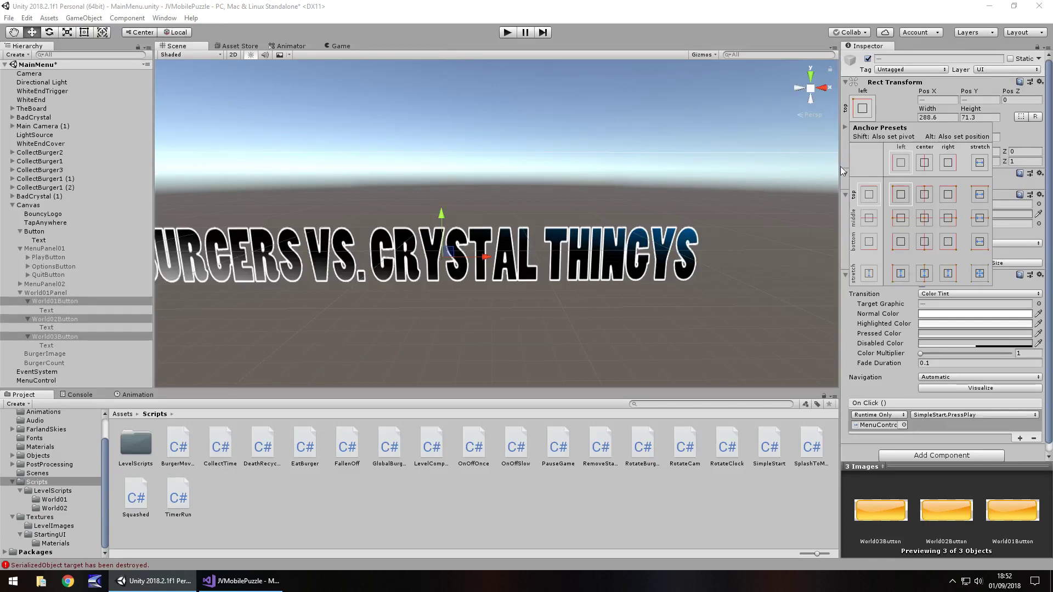
left_click(293, 350)
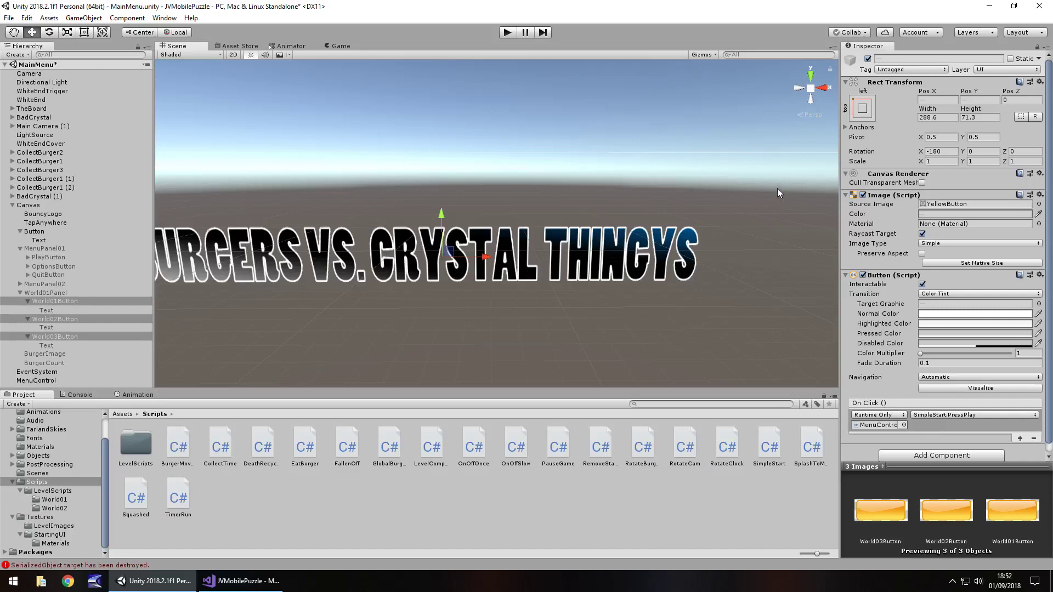
key("ctrl+s")
left_click(391, 505)
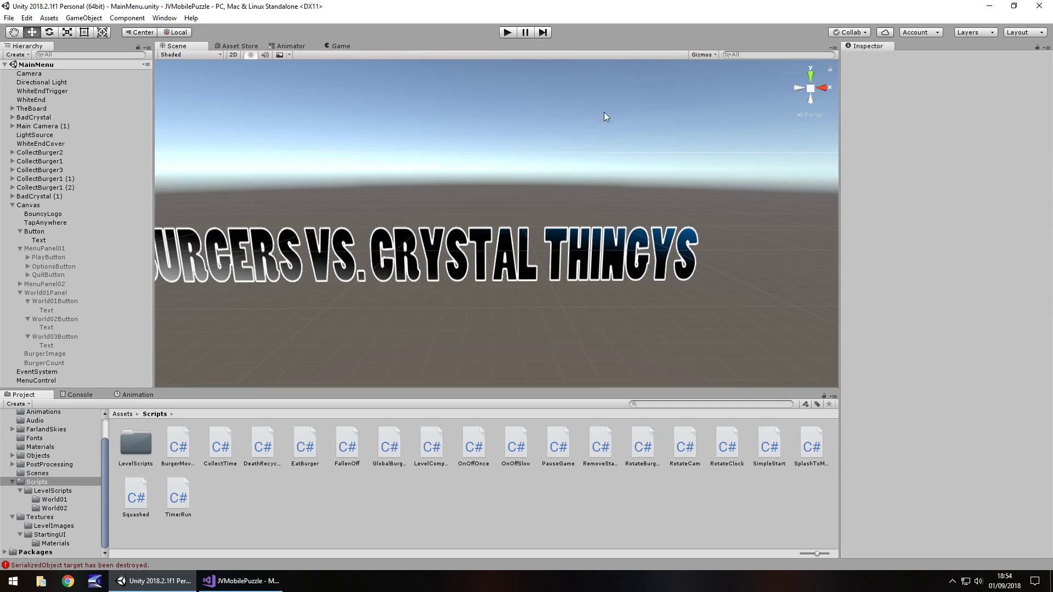
Step: Run the saved MainMenu scene, open the world selection from Play Game to review it, and stop the game
left_click(508, 33)
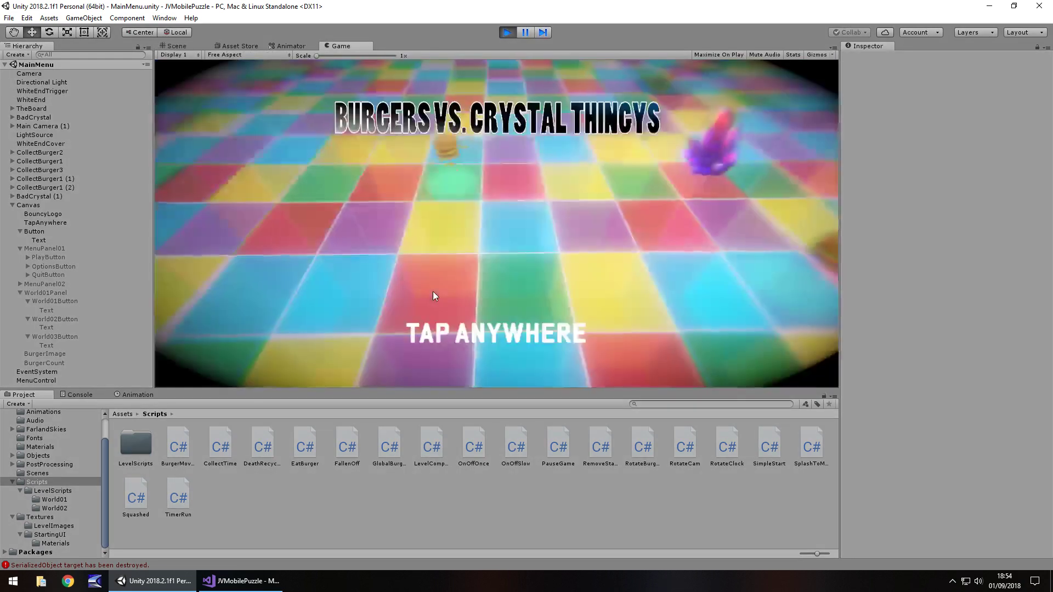
left_click(468, 262)
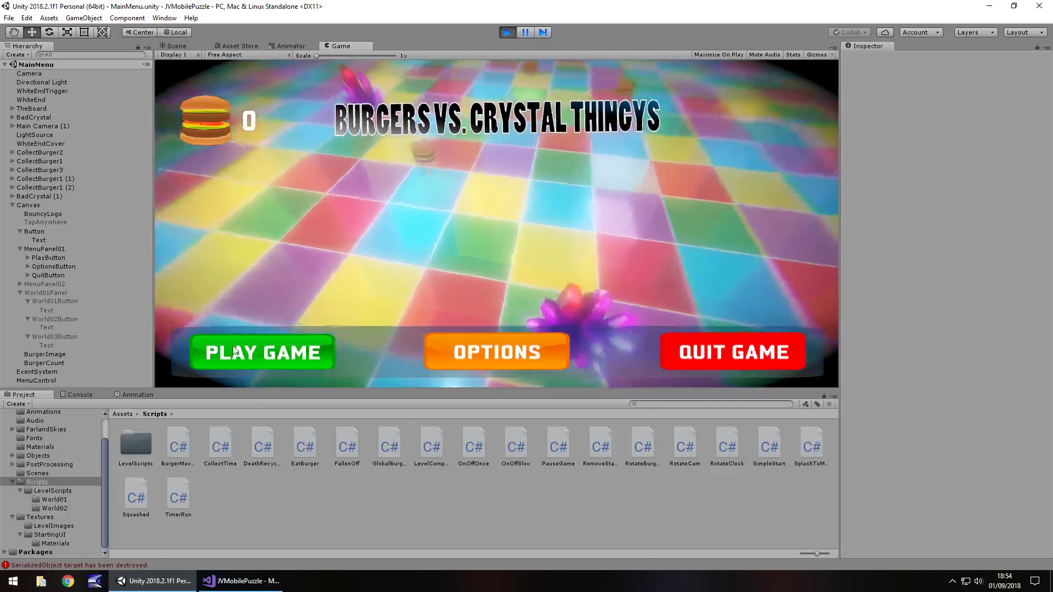
left_click(258, 353)
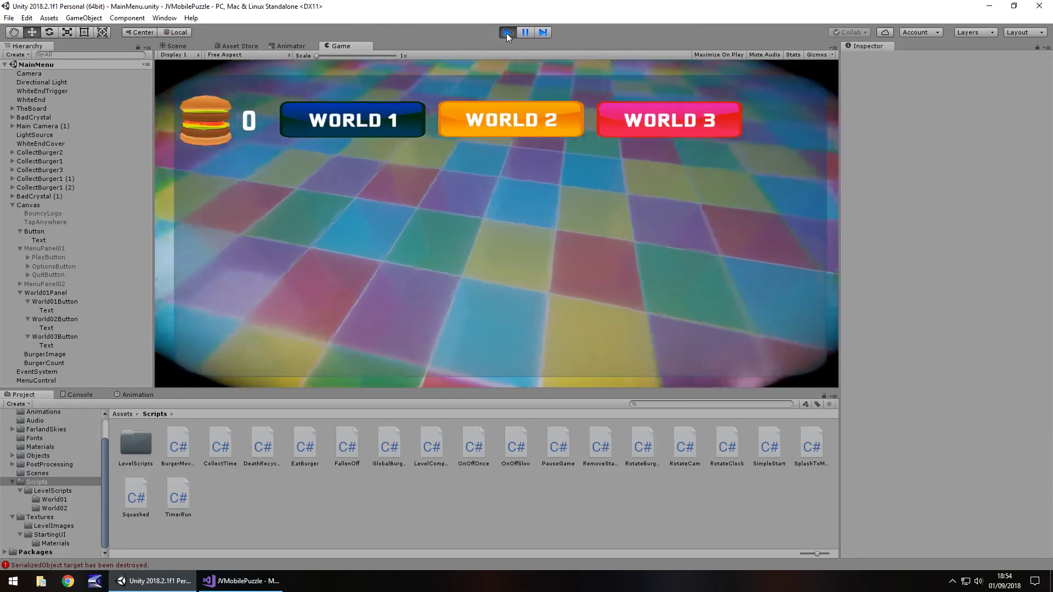
left_click(506, 33)
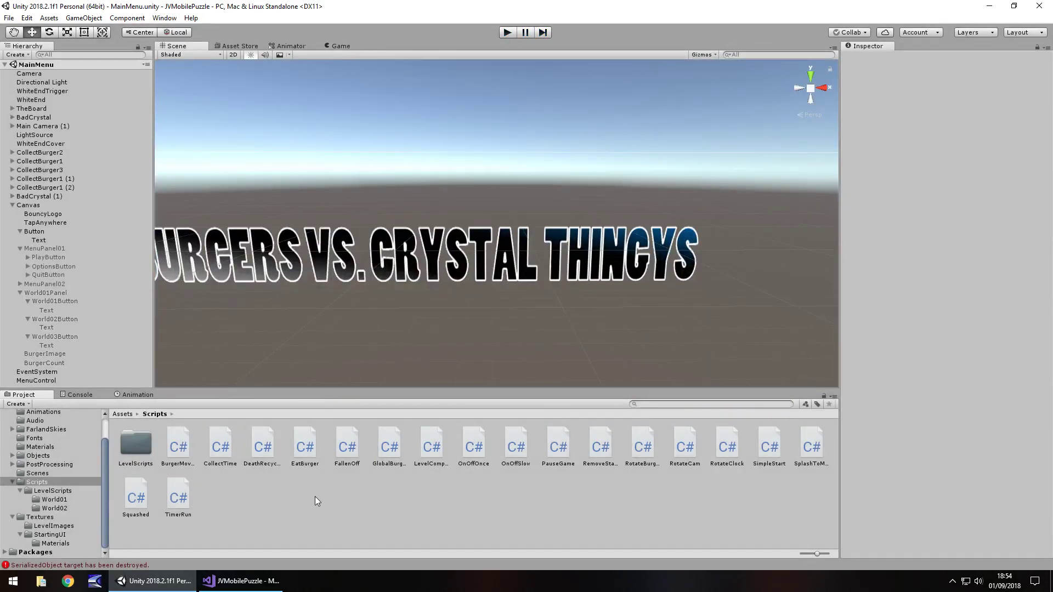